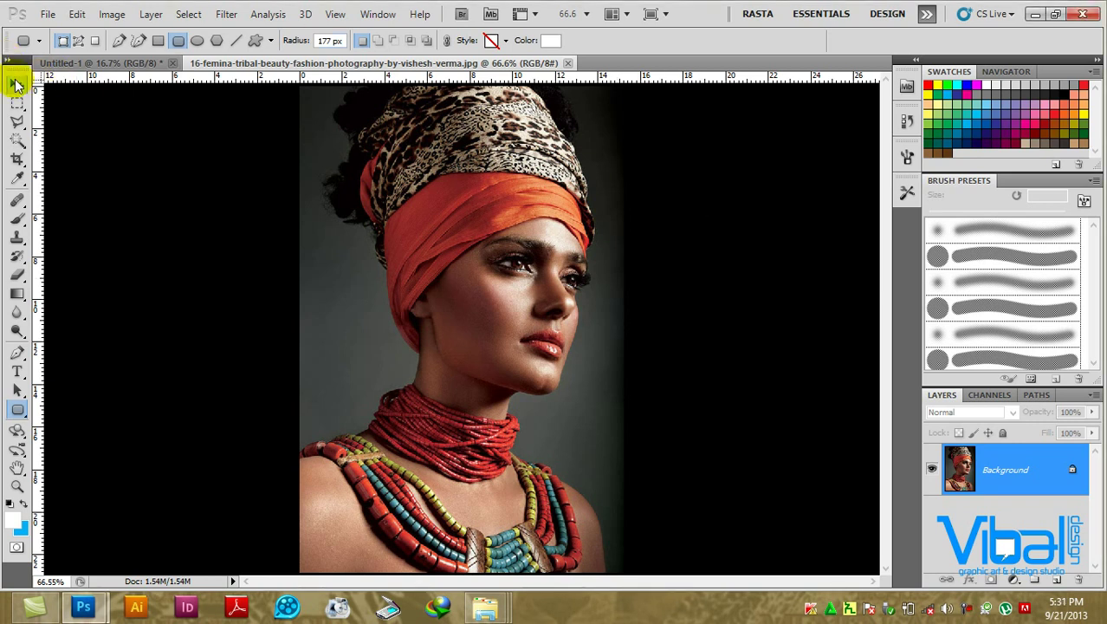
Create a new white A4 document (International Paper preset) at 300 pixels/inch.
{"action": "left_click", "coordinate": [17, 84]}
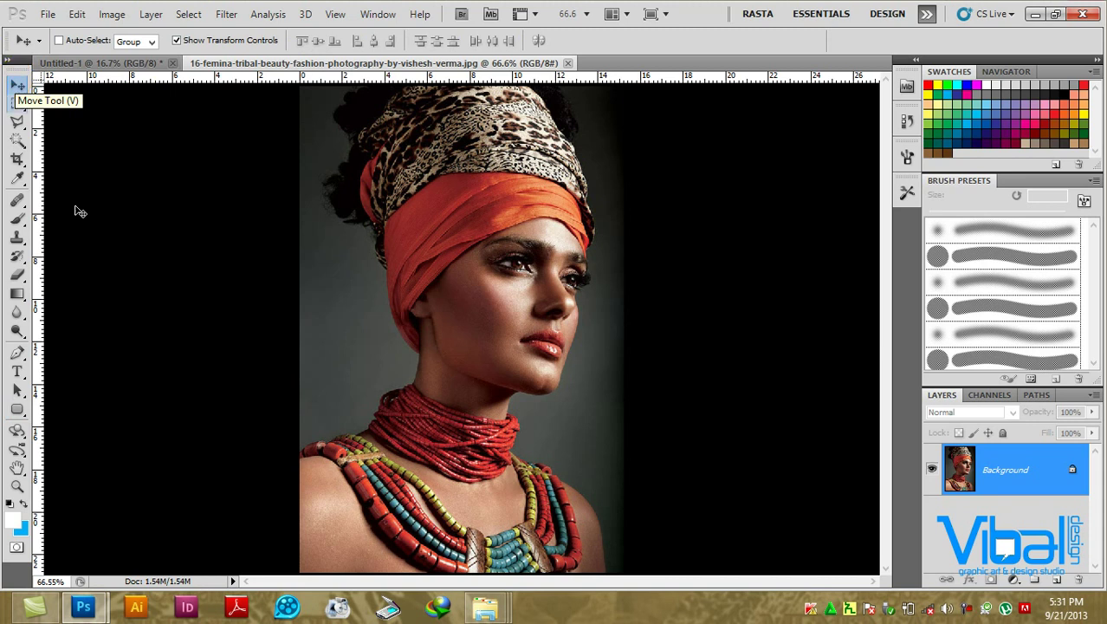
{"action": "left_click", "coordinate": [47, 16]}
{"action": "left_click", "coordinate": [39, 28]}
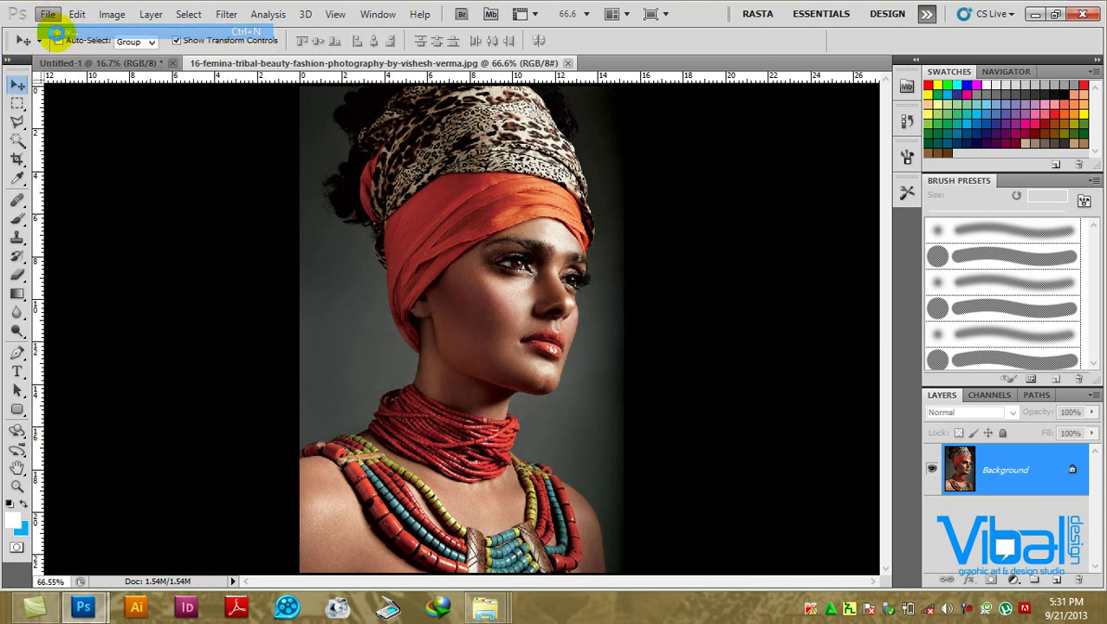
{"action": "left_click_drag", "start_coordinate": [559, 149], "coordinate": [537, 141]}
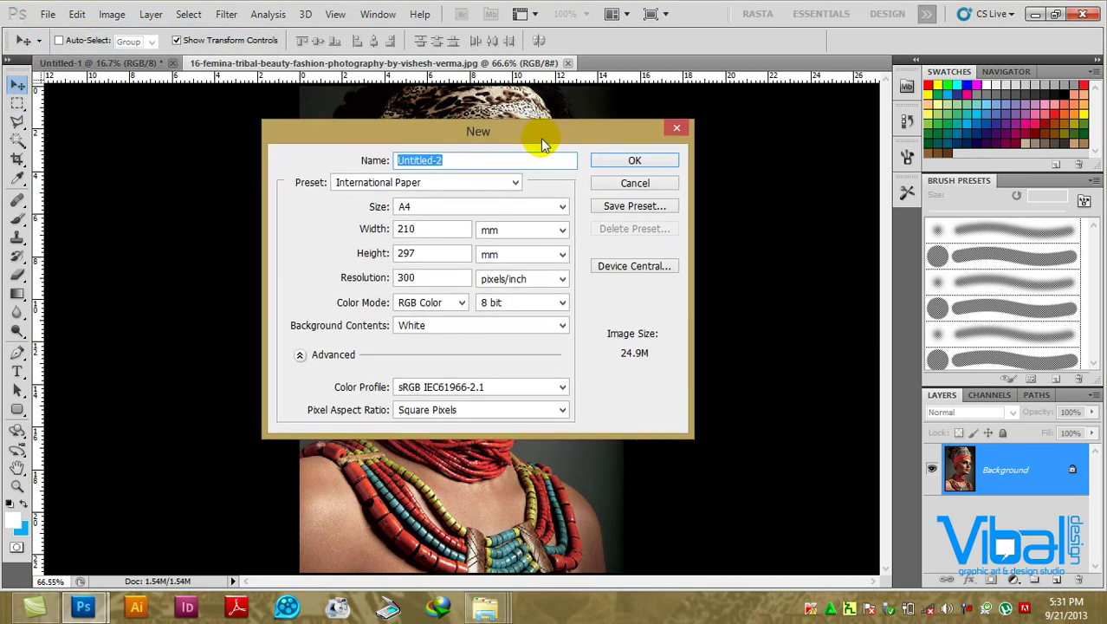
{"action": "left_click", "coordinate": [412, 208]}
{"action": "left_click", "coordinate": [632, 161]}
{"action": "left_click", "coordinate": [632, 160]}
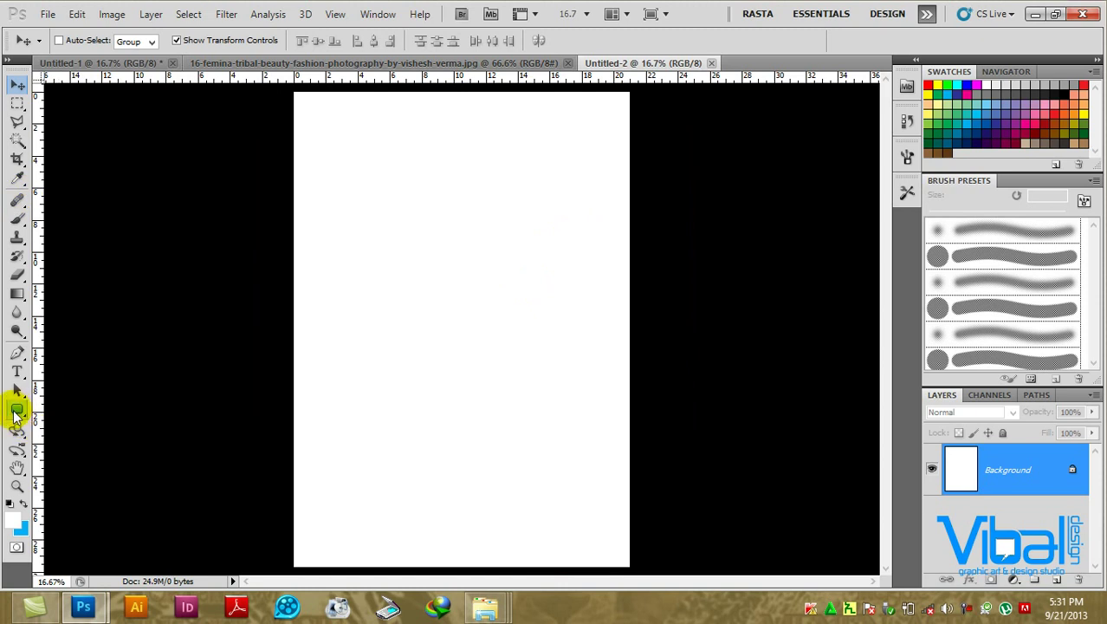
Draw a tall rounded rectangle with a 177 px corner radius near the page centre.
{"action": "left_click", "coordinate": [17, 410]}
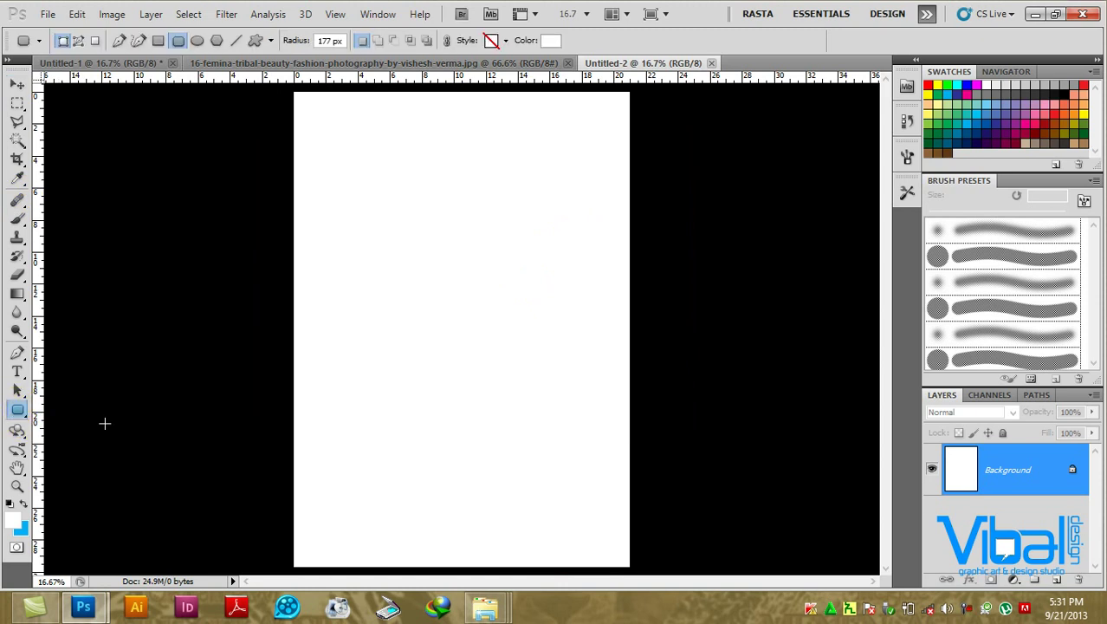
{"action": "left_click", "coordinate": [330, 41]}
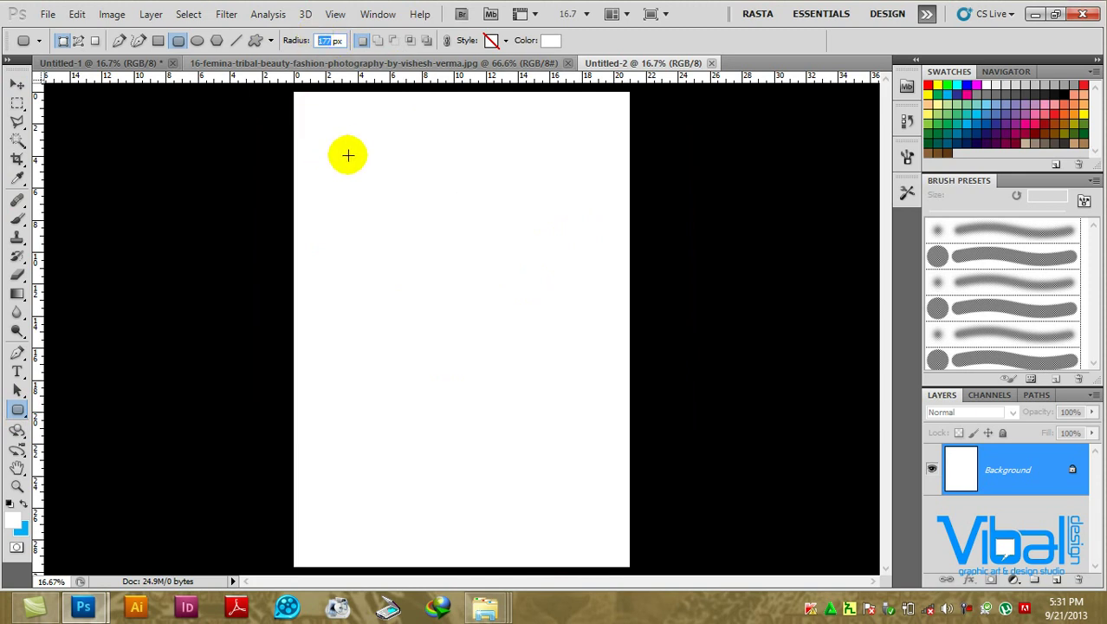
{"action": "mouse_move", "coordinate": [369, 173]}
{"action": "left_mouse_down"}
{"action": "mouse_move", "coordinate": [539, 463]}
{"action": "mouse_move", "coordinate": [541, 499]}
{"action": "mouse_move", "coordinate": [556, 501]}
{"action": "left_mouse_up"}
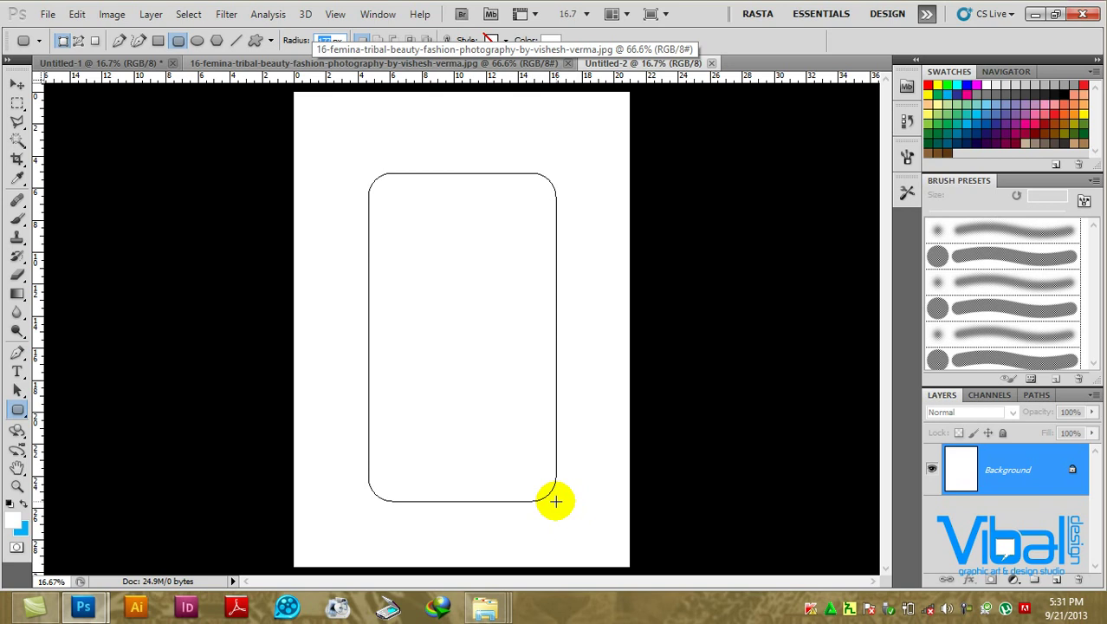
{"action": "left_click_drag", "start_coordinate": [555, 501], "coordinate": [555, 501]}
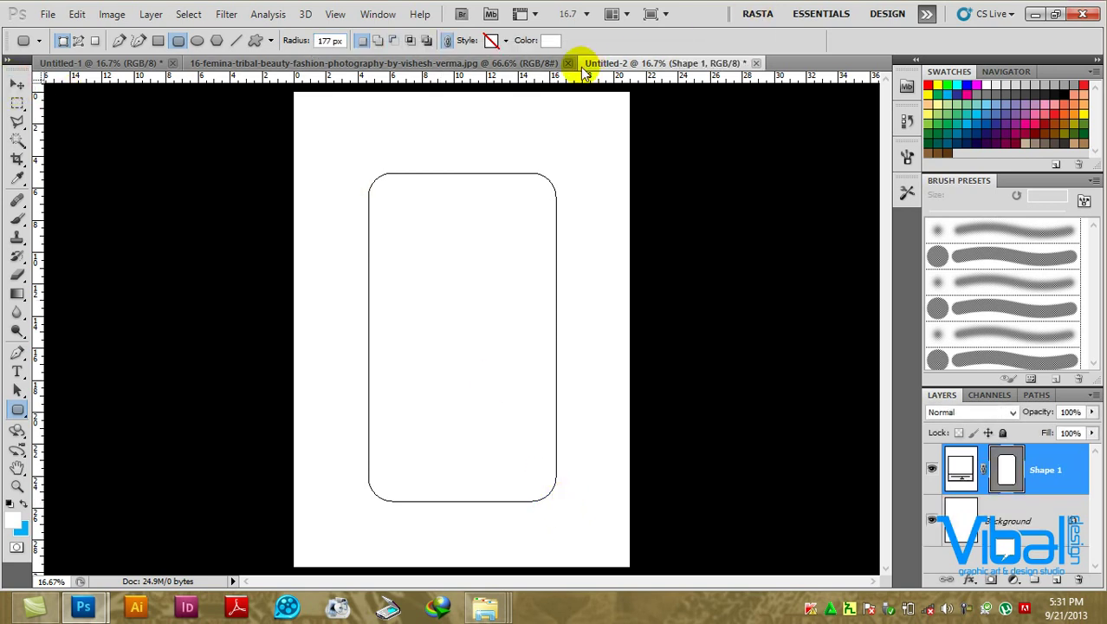
Fill the rounded rectangle shape with solid black.
{"action": "key", "text": "i"}
{"action": "left_click_drag", "start_coordinate": [500, 357], "coordinate": [526, 445]}
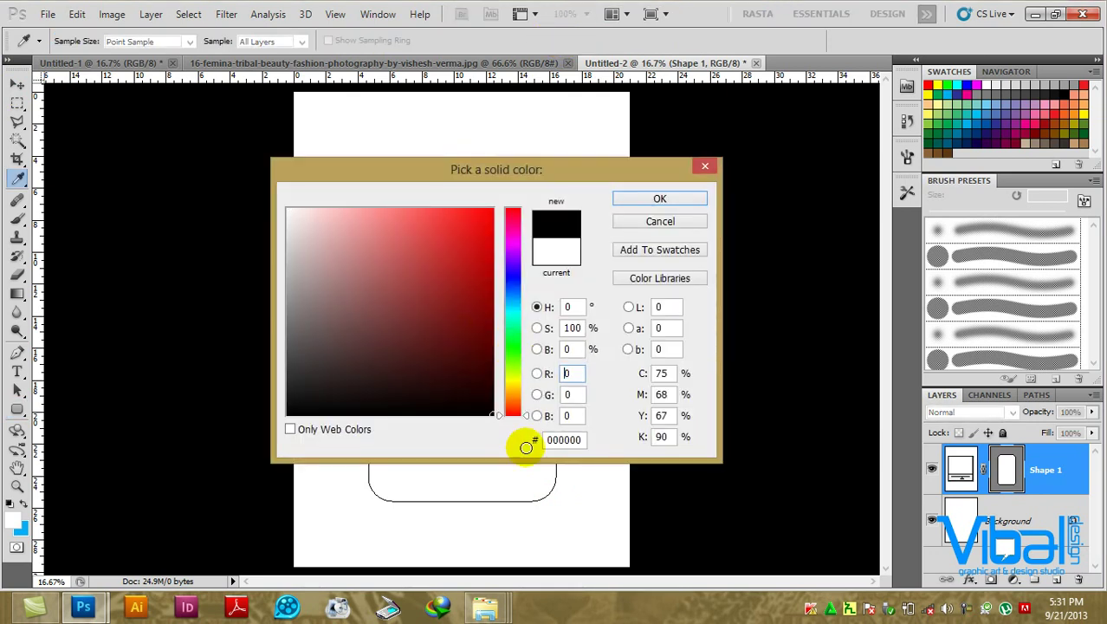
{"action": "left_click", "coordinate": [653, 199]}
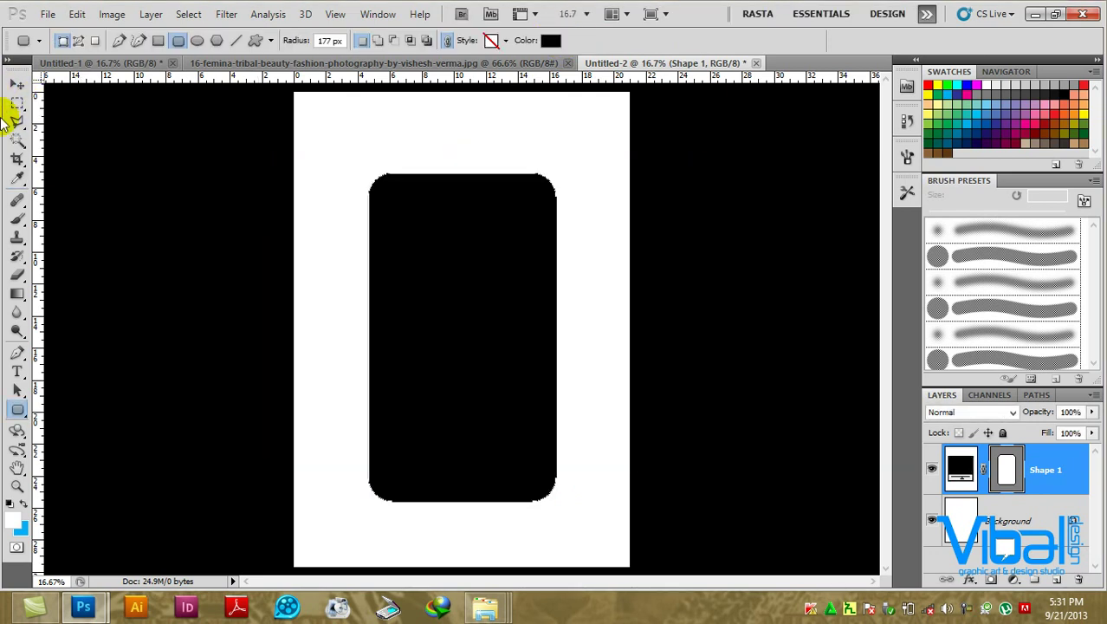
Stretch the black shape slightly taller, move it up a little, and duplicate it.
{"action": "left_click", "coordinate": [19, 85]}
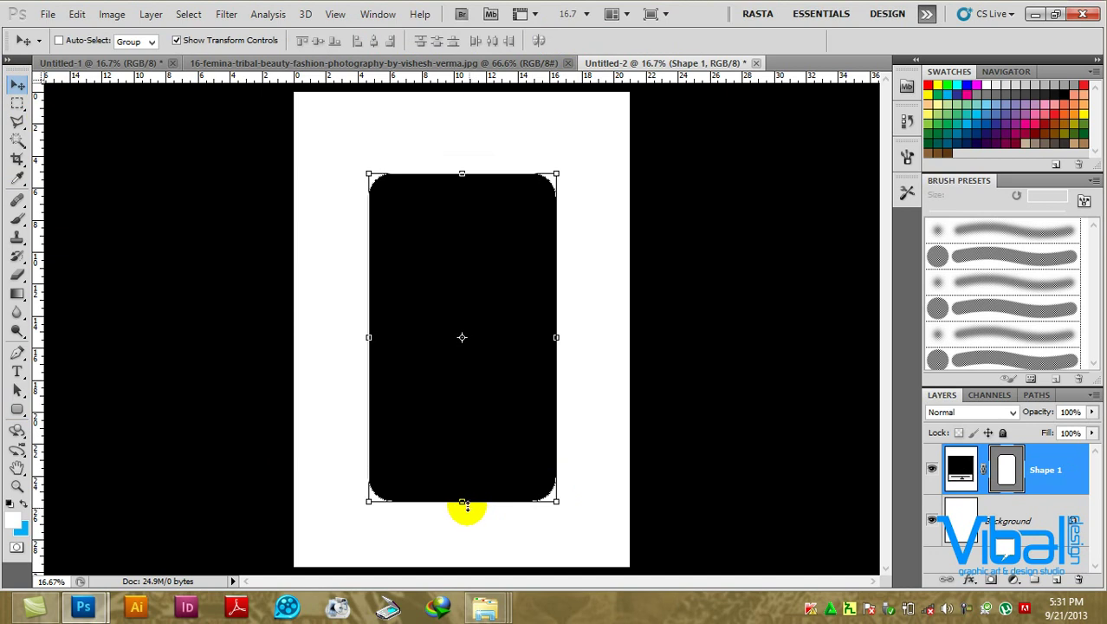
{"action": "left_click_drag", "start_coordinate": [462, 502], "coordinate": [466, 517]}
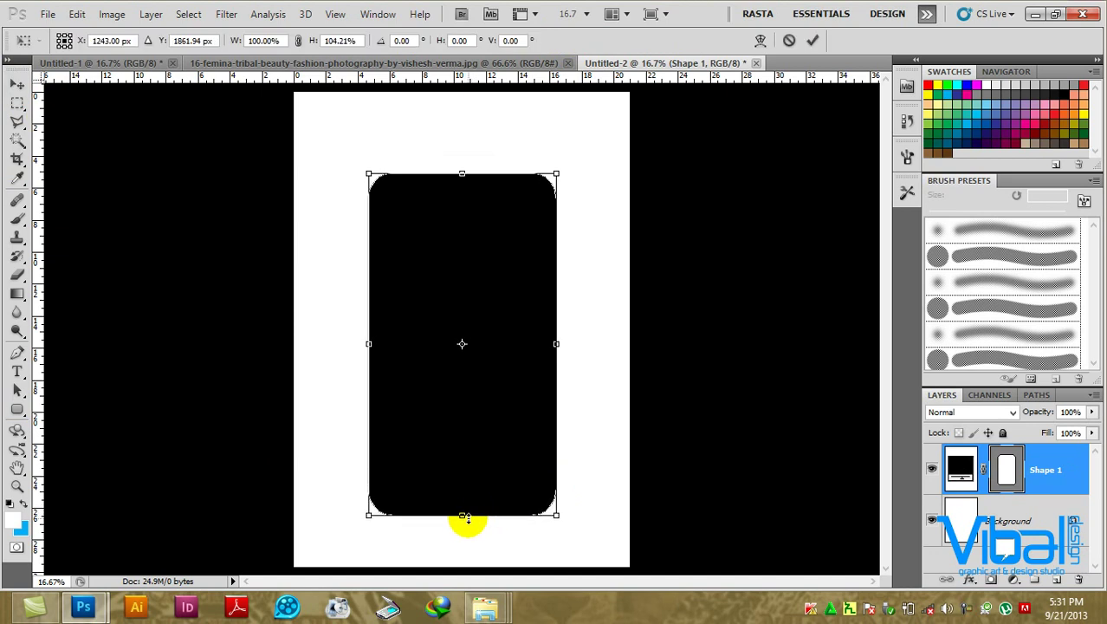
{"action": "left_click", "coordinate": [574, 336]}
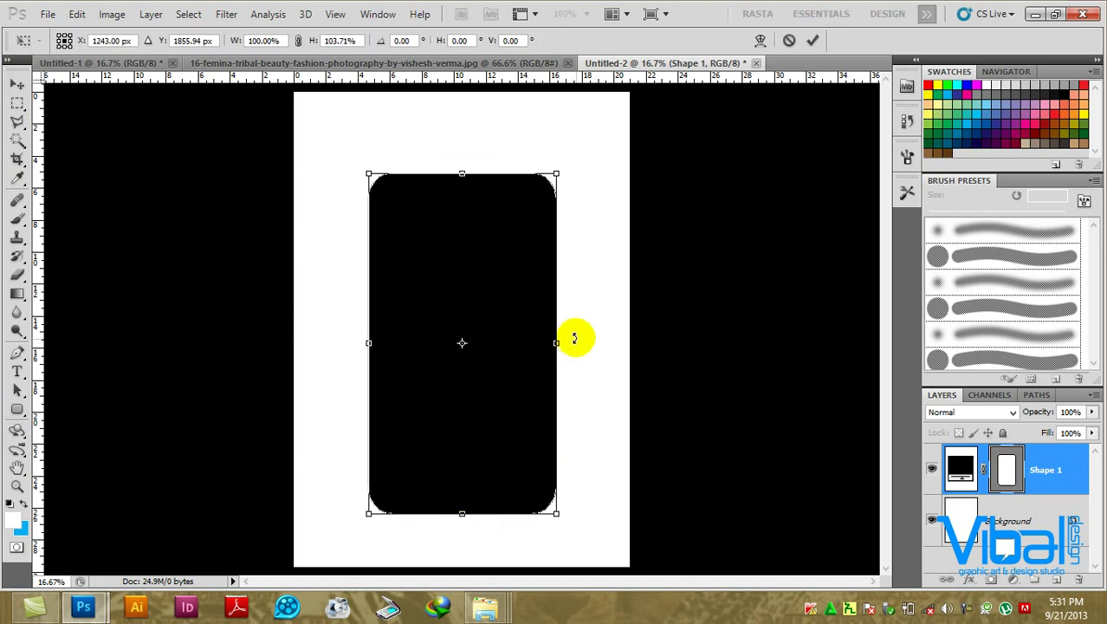
{"action": "left_click_drag", "start_coordinate": [517, 300], "coordinate": [515, 277]}
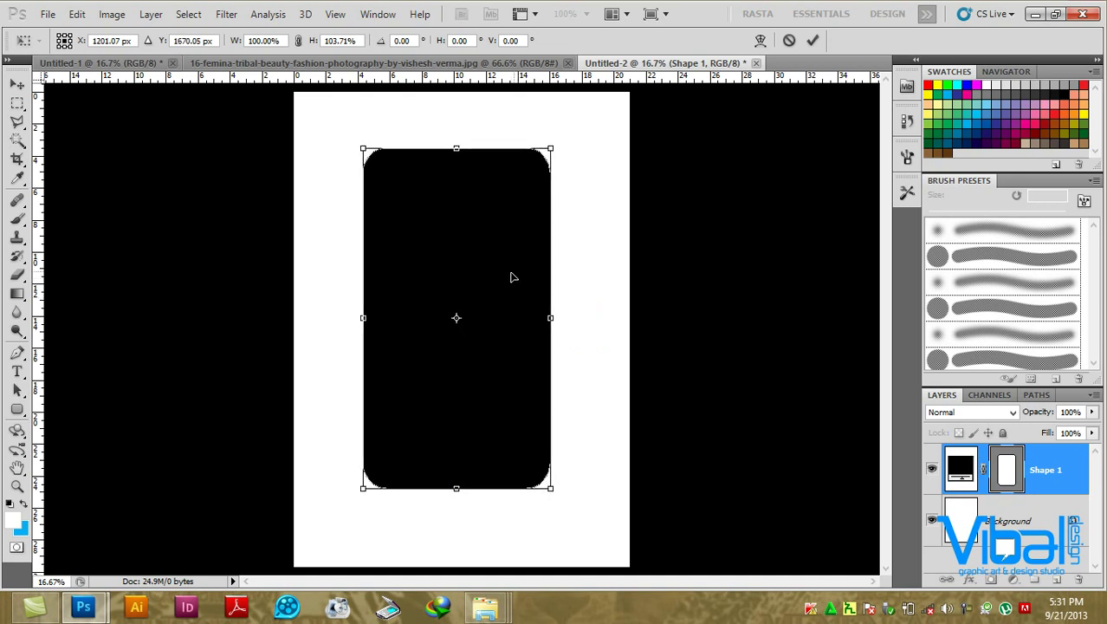
{"action": "key", "text": "Return"}
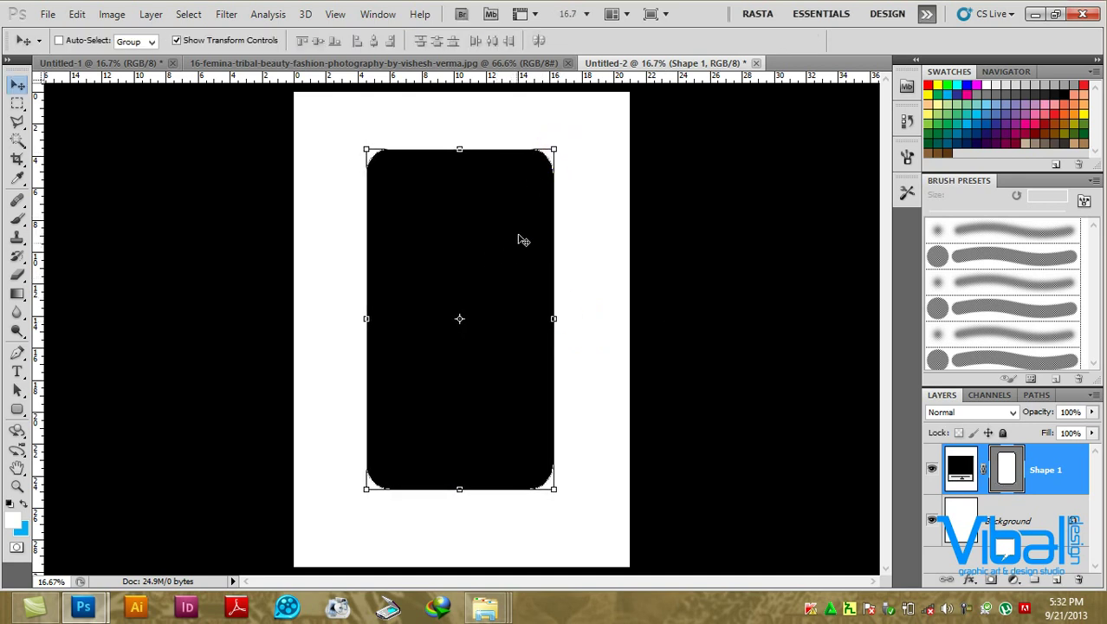
{"action": "left_click", "coordinate": [526, 149]}
{"action": "left_click", "coordinate": [173, 41]}
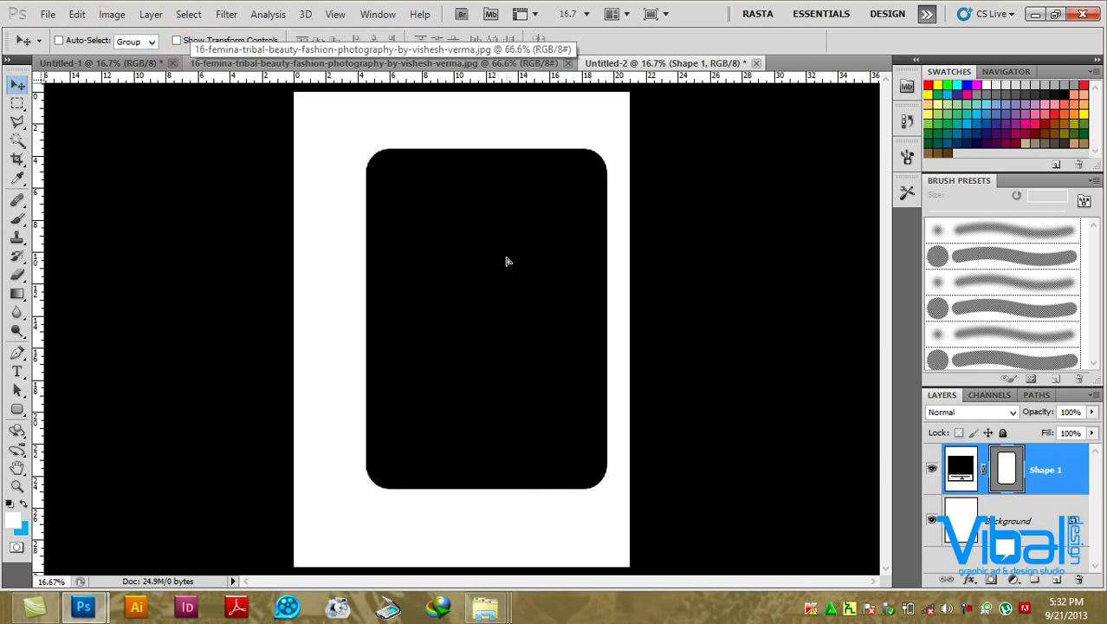
{"action": "key", "text": "ctrl+j"}
Offset the Shape 1 copy and recolour it dark grey 3f3b3b.
{"action": "left_click_drag", "start_coordinate": [482, 216], "coordinate": [499, 257]}
{"action": "left_click", "coordinate": [1062, 466]}
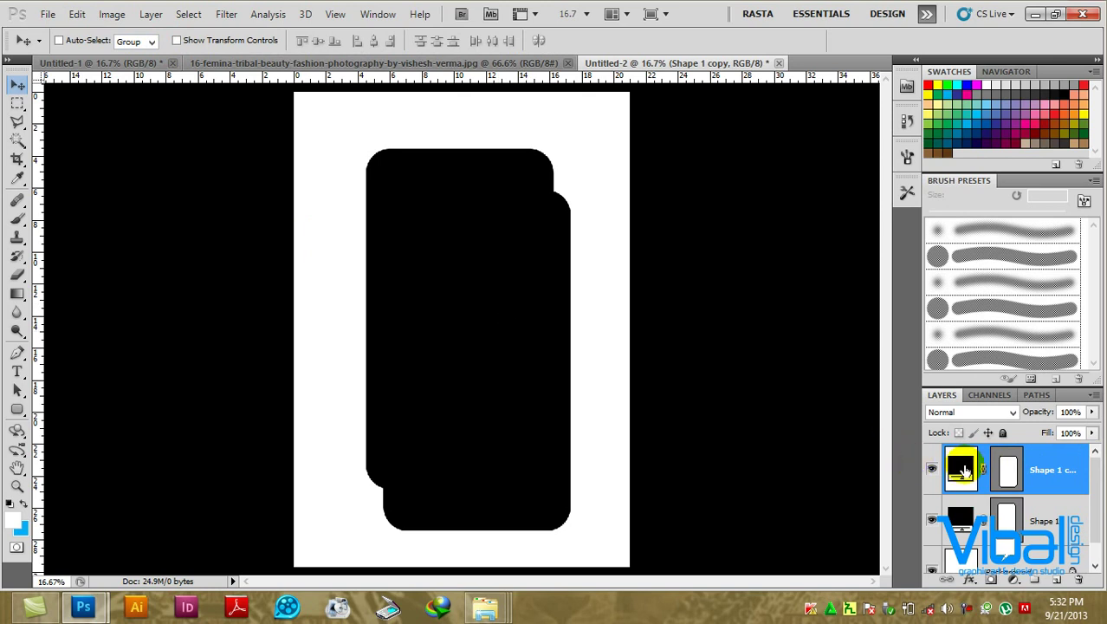
{"action": "double_click", "coordinate": [966, 468]}
{"action": "left_click", "coordinate": [299, 364]}
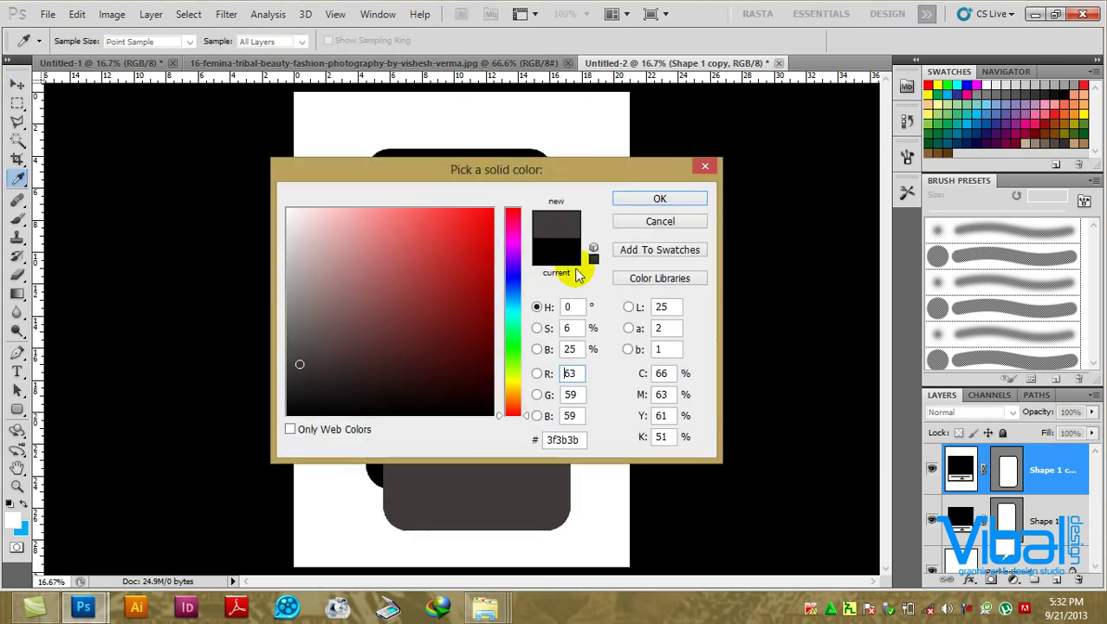
{"action": "left_click", "coordinate": [692, 200]}
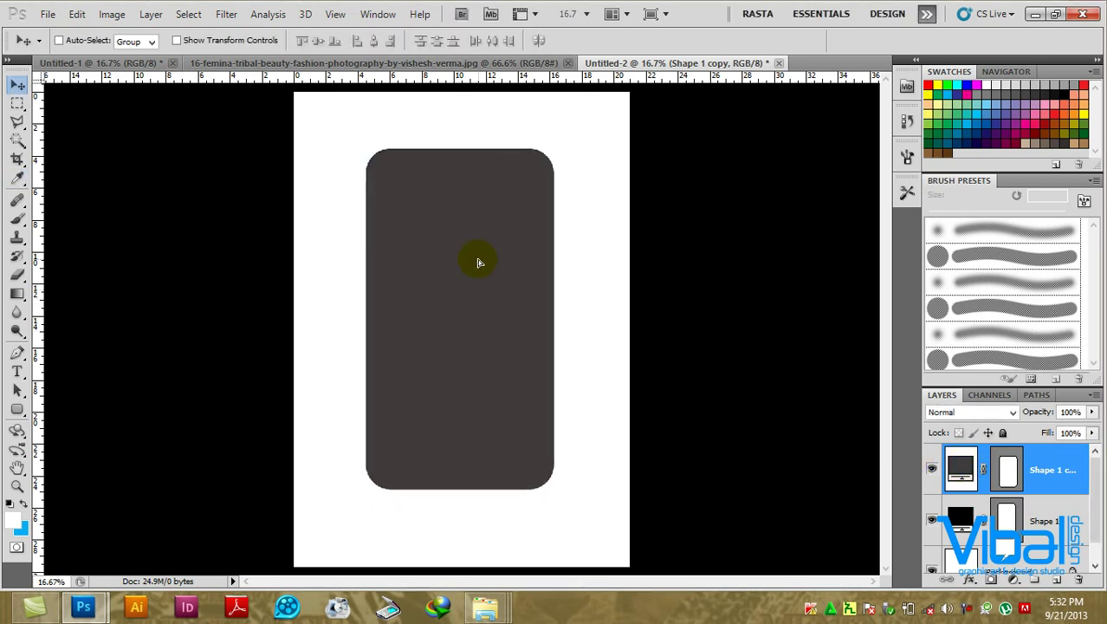
Shrink the grey copy to about 97% around its centre.
{"action": "left_click", "coordinate": [78, 14]}
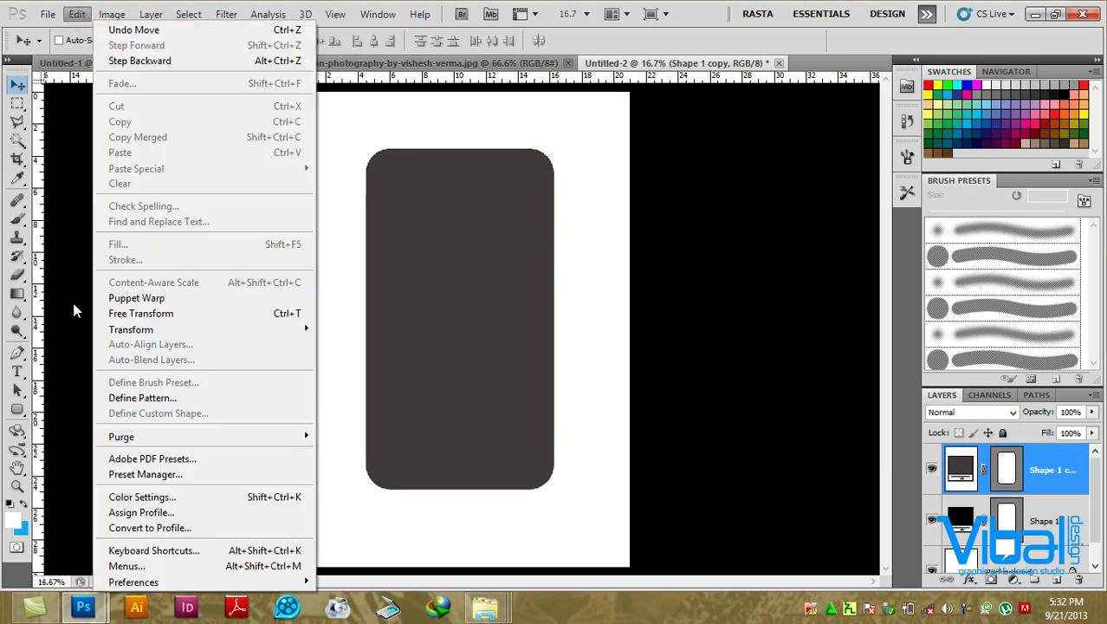
{"action": "left_click", "coordinate": [185, 312]}
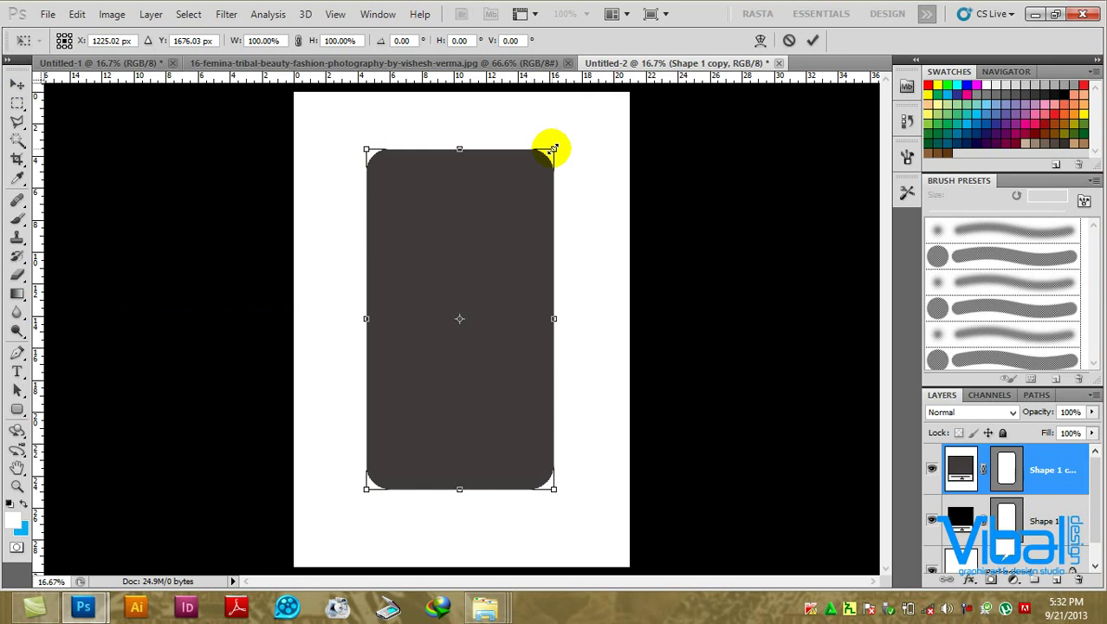
{"action": "left_click_drag", "start_coordinate": [553, 149], "coordinate": [553, 156]}
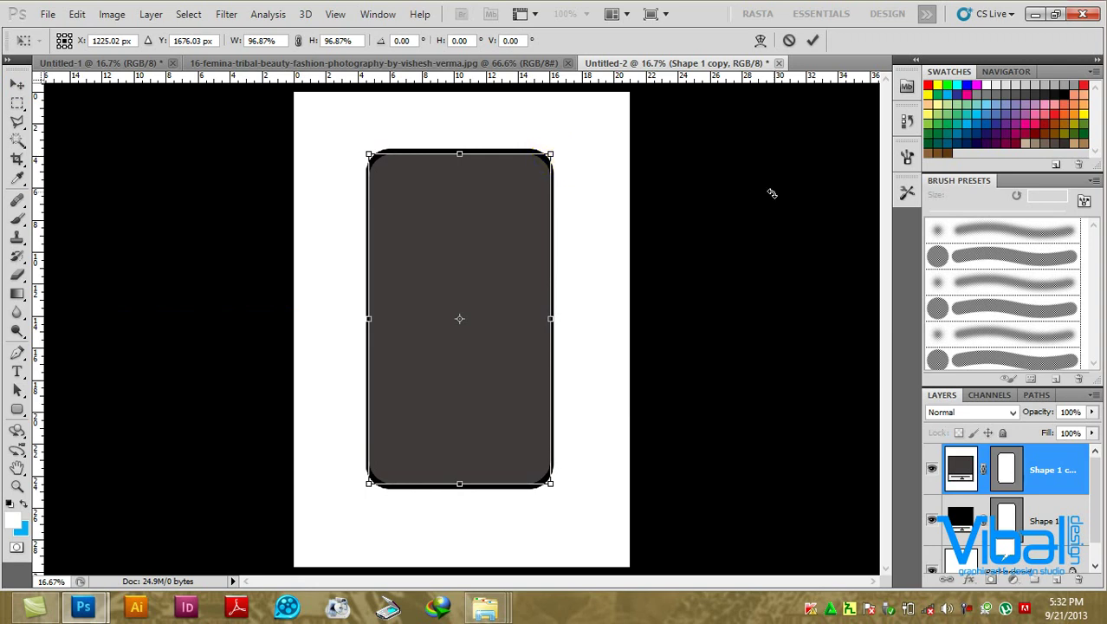
{"action": "key", "text": "Return"}
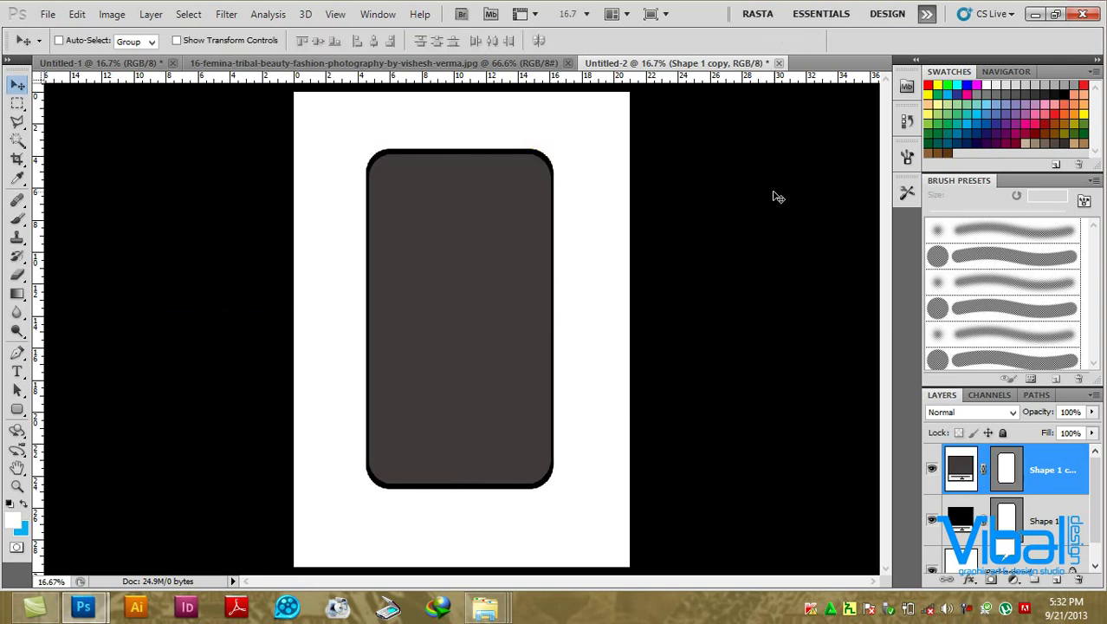
Centre the grey copy over the black body and enlarge it to about 101.4%.
{"action": "left_click", "coordinate": [532, 215]}
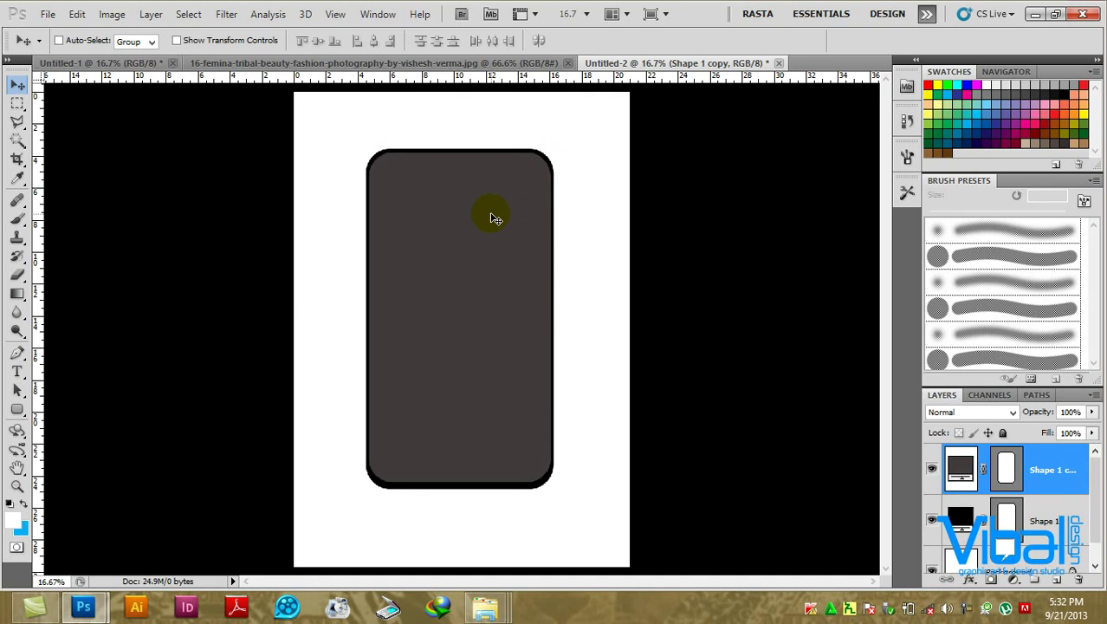
{"action": "key", "text": "Down"}
{"action": "key", "text": "Left"}
{"action": "key", "text": "Right"}
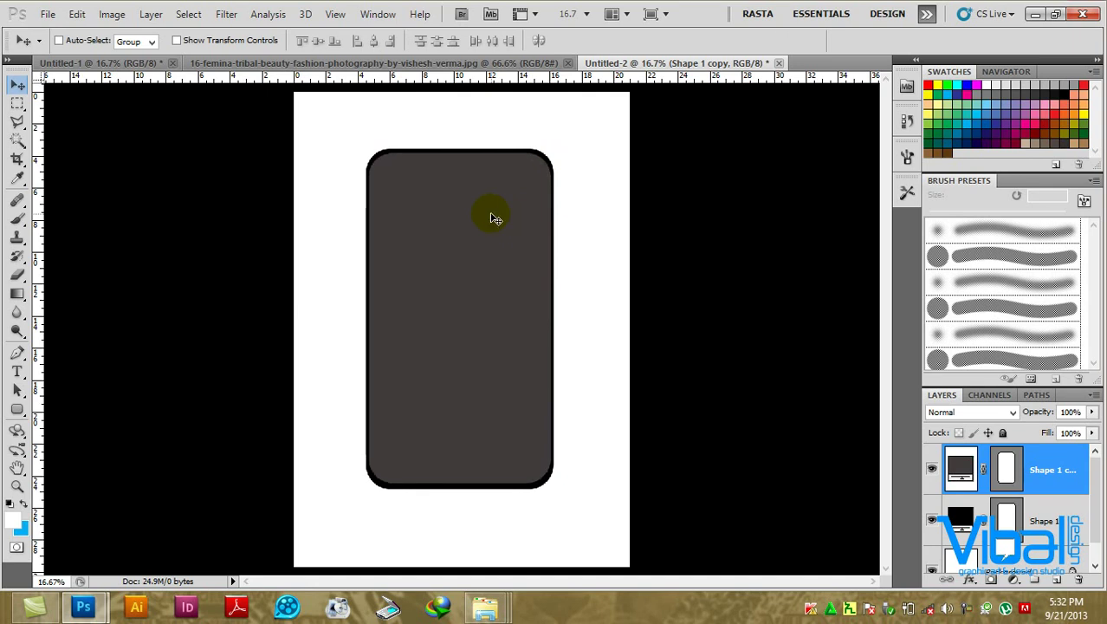
{"action": "key", "text": "Down"}
{"action": "key", "text": "Left"}
{"action": "key", "text": "Down"}
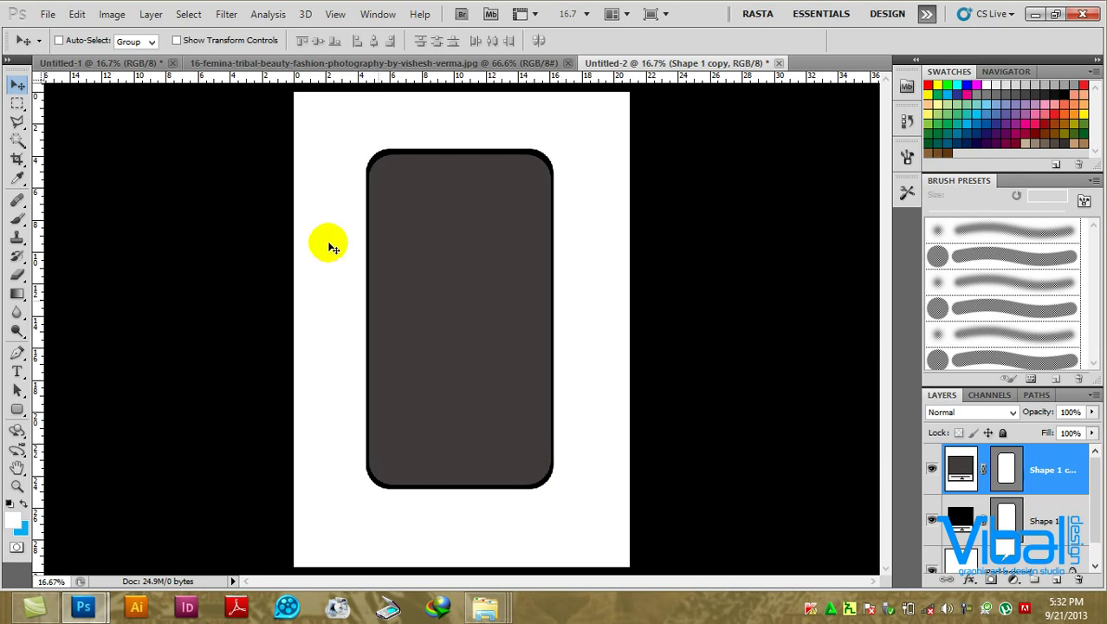
{"action": "key", "text": "ctrl+t"}
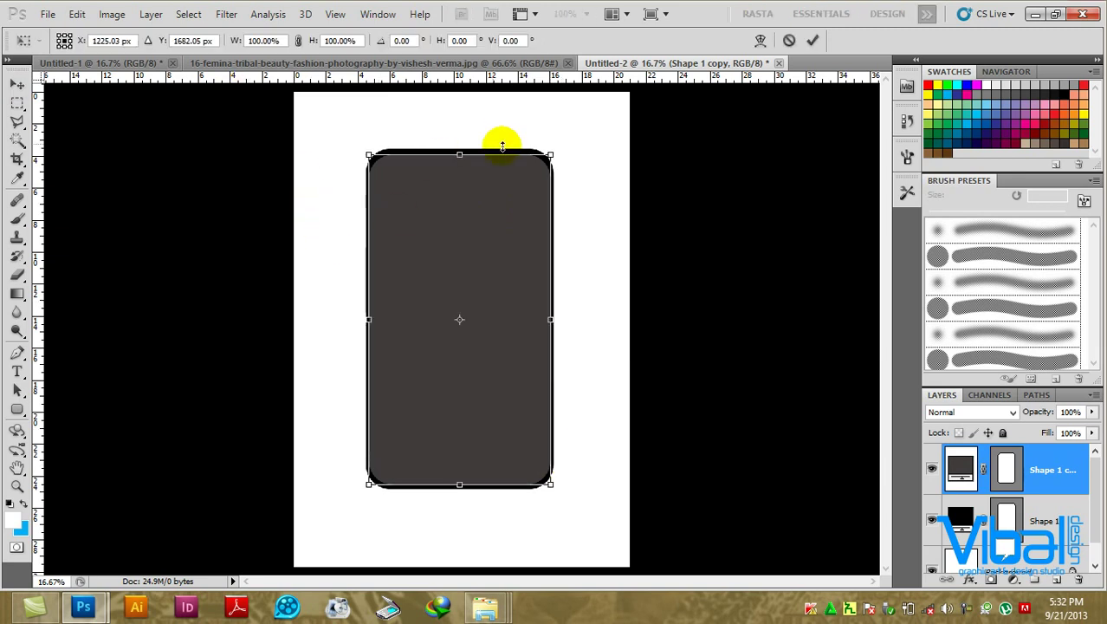
{"action": "left_click_drag", "start_coordinate": [551, 153], "coordinate": [553, 153]}
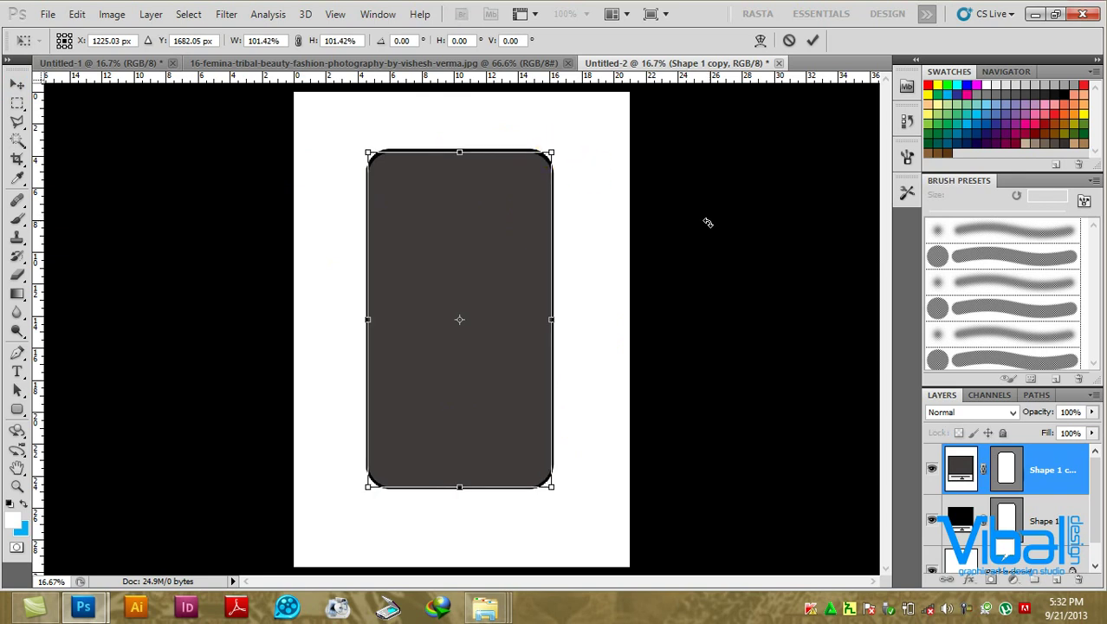
{"action": "key", "text": "Return"}
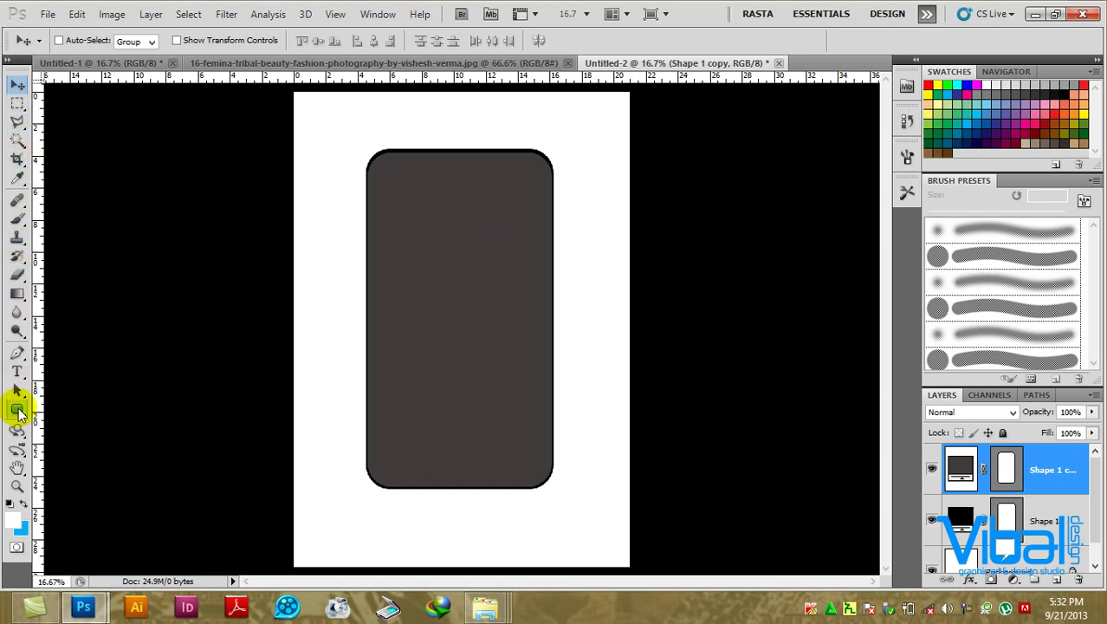
Draw a rectangle screen inside the phone body and position it.
{"action": "left_click_drag", "start_coordinate": [17, 412], "coordinate": [67, 415]}
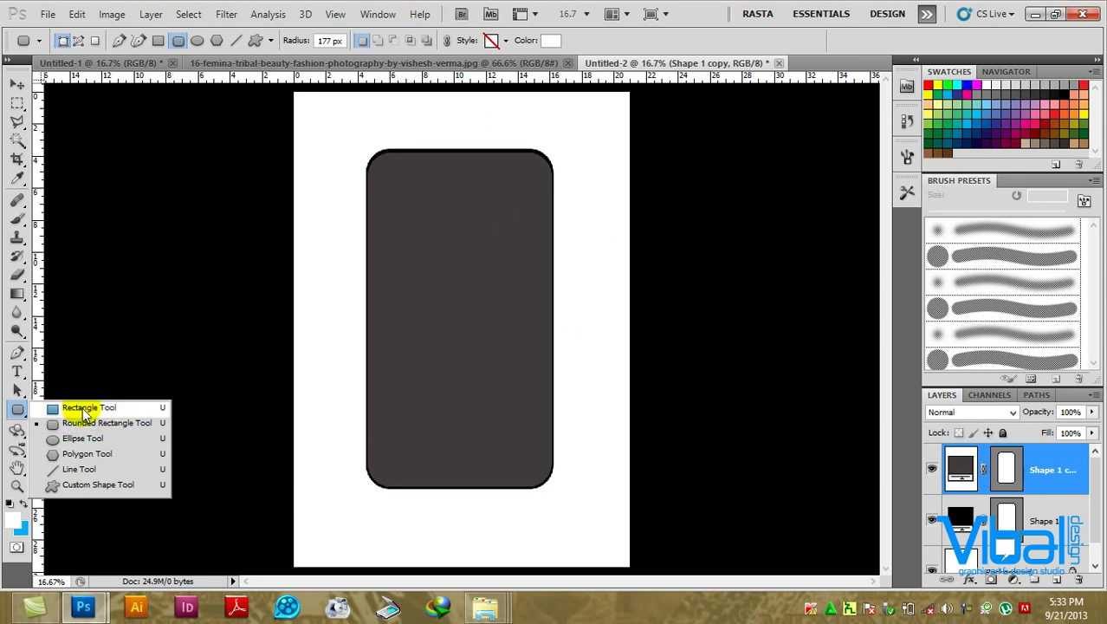
{"action": "left_click", "coordinate": [86, 408]}
{"action": "left_click_drag", "start_coordinate": [398, 199], "coordinate": [544, 428]}
{"action": "left_click", "coordinate": [18, 84]}
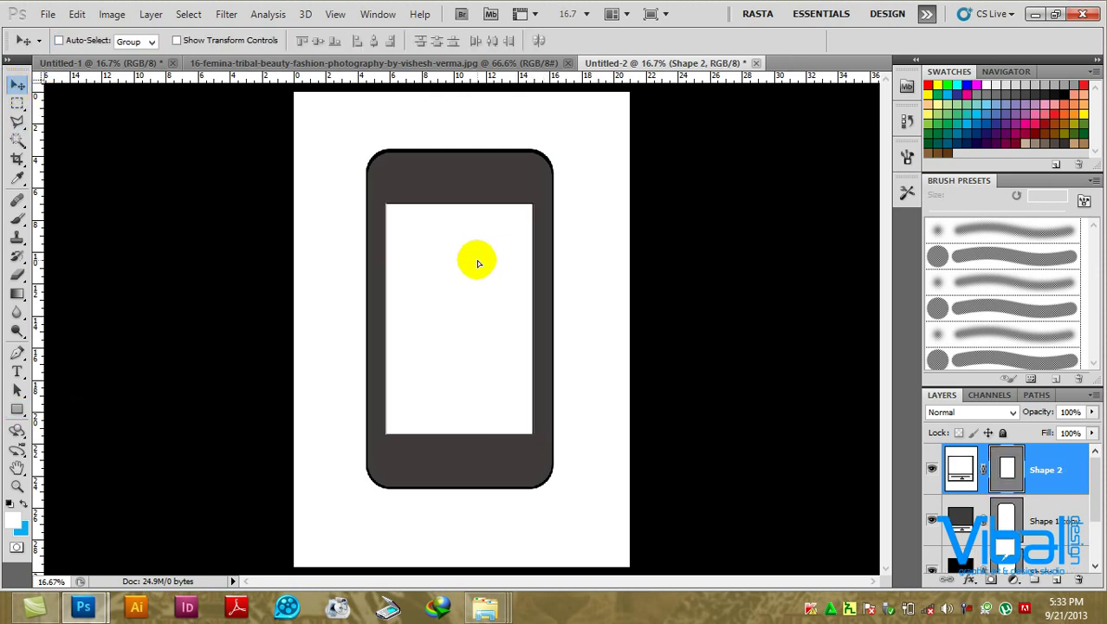
{"action": "left_click_drag", "start_coordinate": [502, 260], "coordinate": [475, 260]}
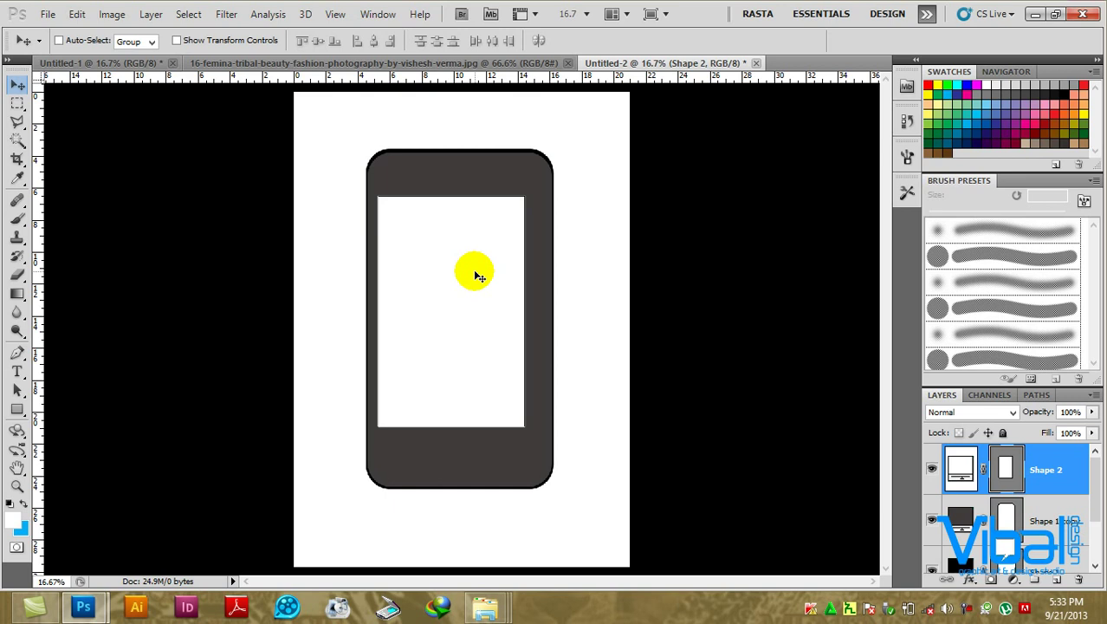
{"action": "left_click_drag", "start_coordinate": [475, 274], "coordinate": [470, 272]}
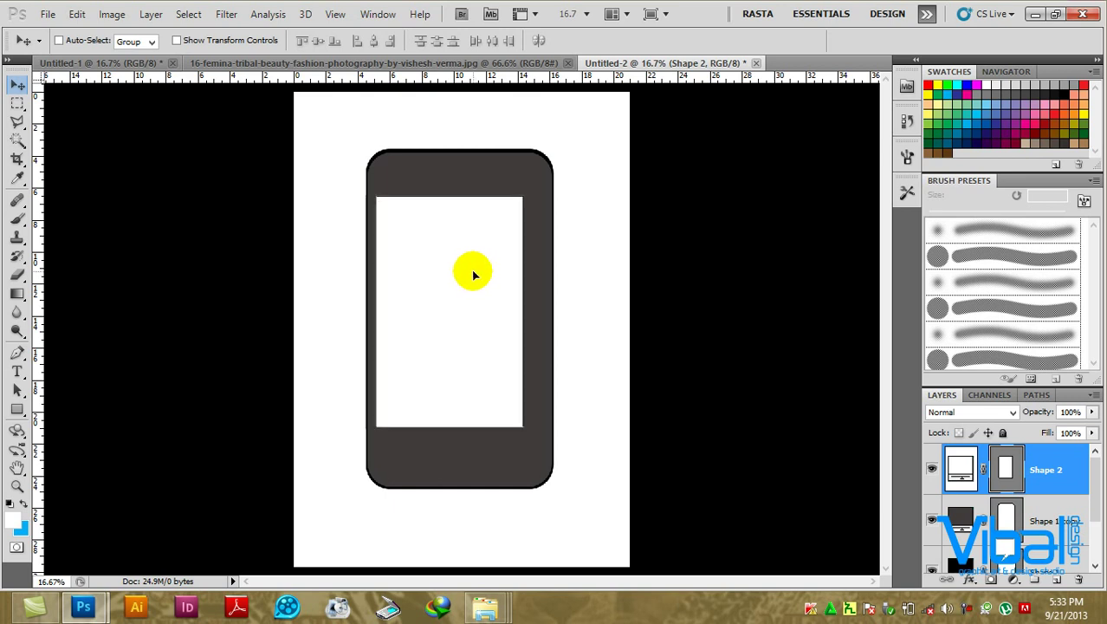
Widen the screen rectangle to the right and nudge it into place.
{"action": "key", "text": "ctrl+t"}
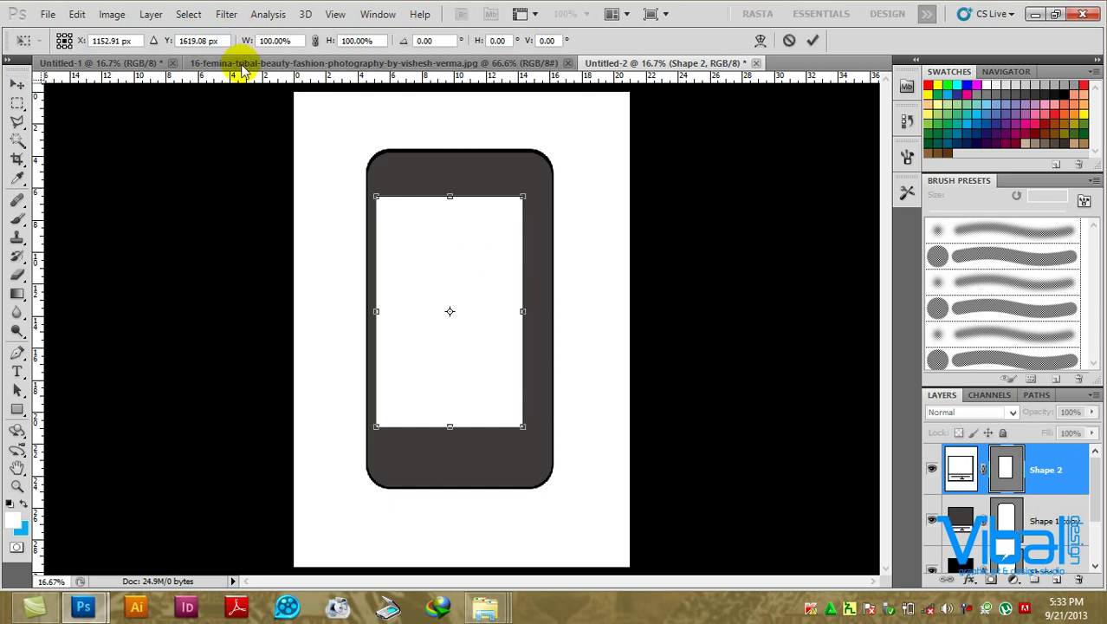
{"action": "left_click_drag", "start_coordinate": [523, 313], "coordinate": [541, 318]}
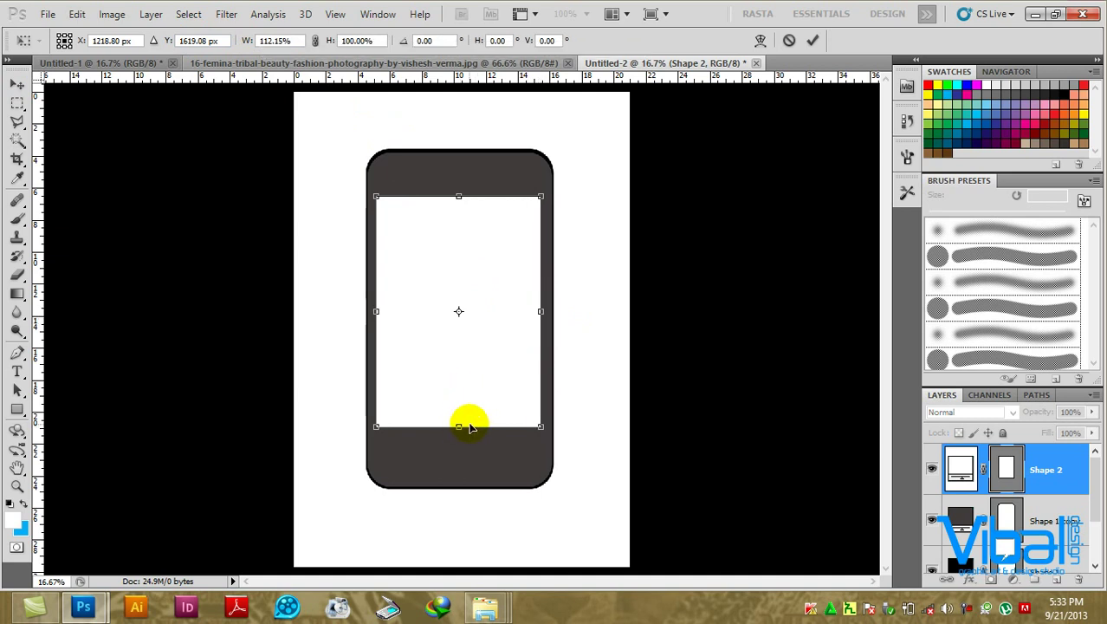
{"action": "key", "text": "Return"}
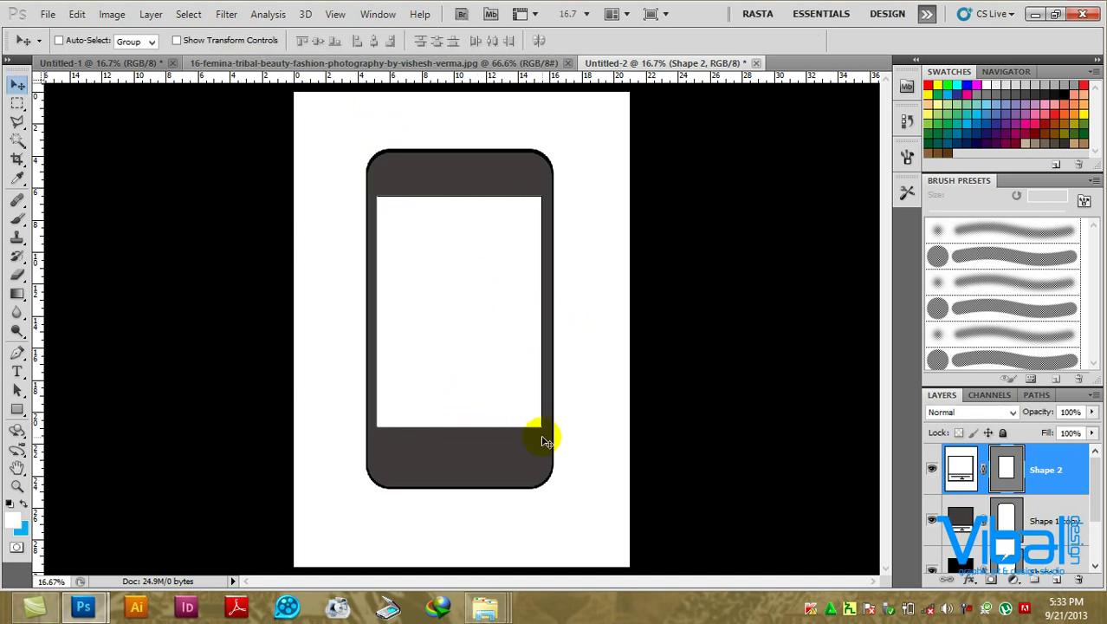
{"action": "key", "text": "Right"}
{"action": "key", "text": "Left"}
{"action": "key", "text": "shift+Down"}
{"action": "key", "text": "shift+Right"}
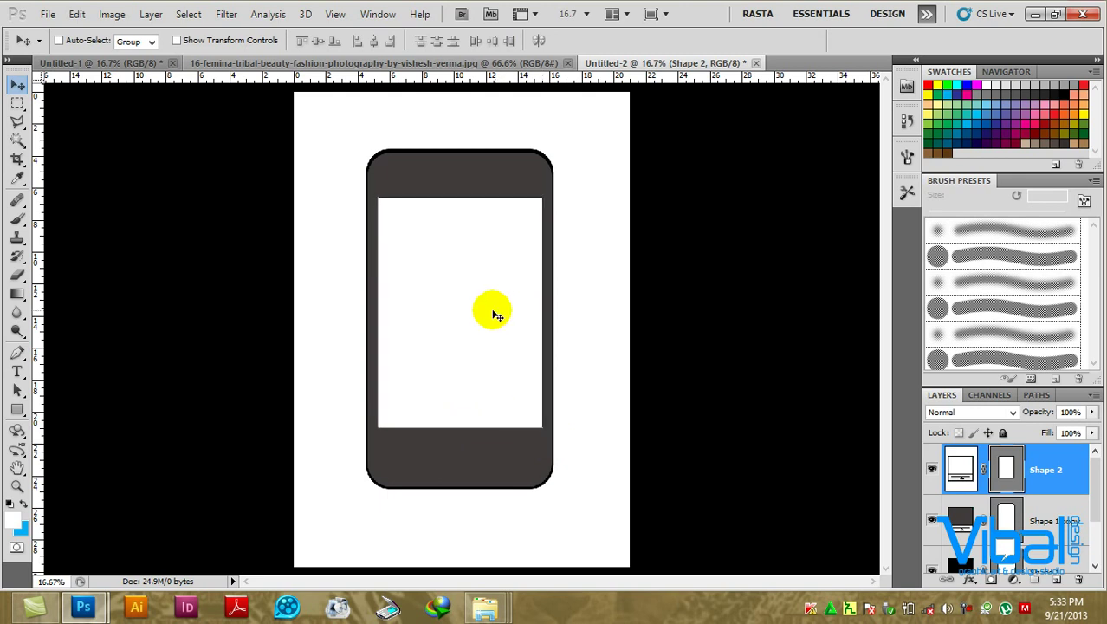
{"action": "key", "text": "shift+Down"}
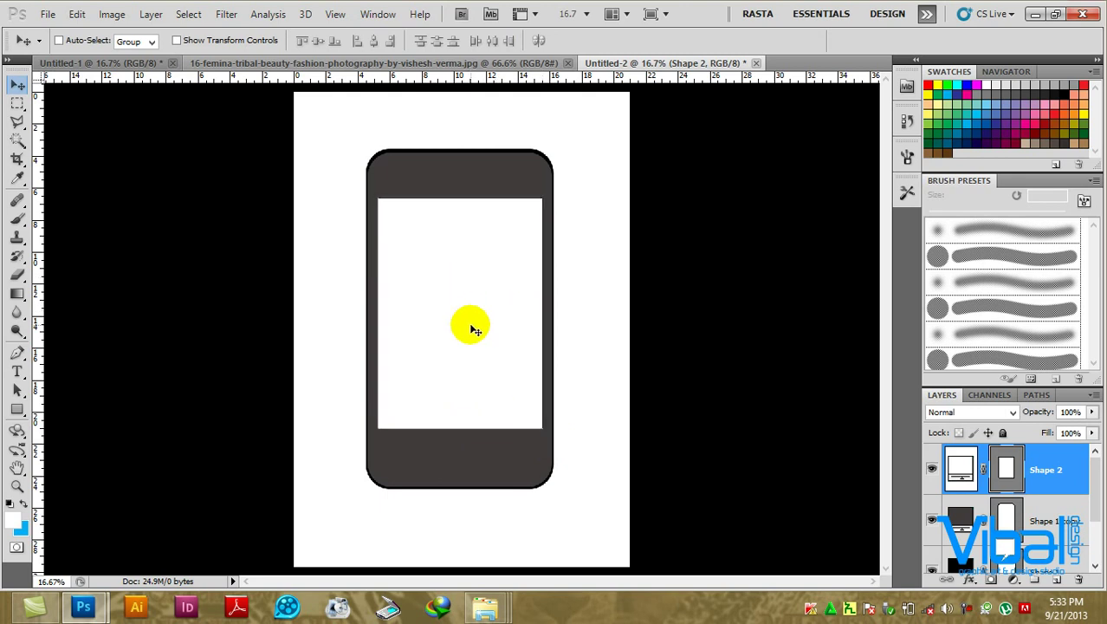
{"action": "key", "text": "shift+Down"}
{"action": "key", "text": "shift+Up"}
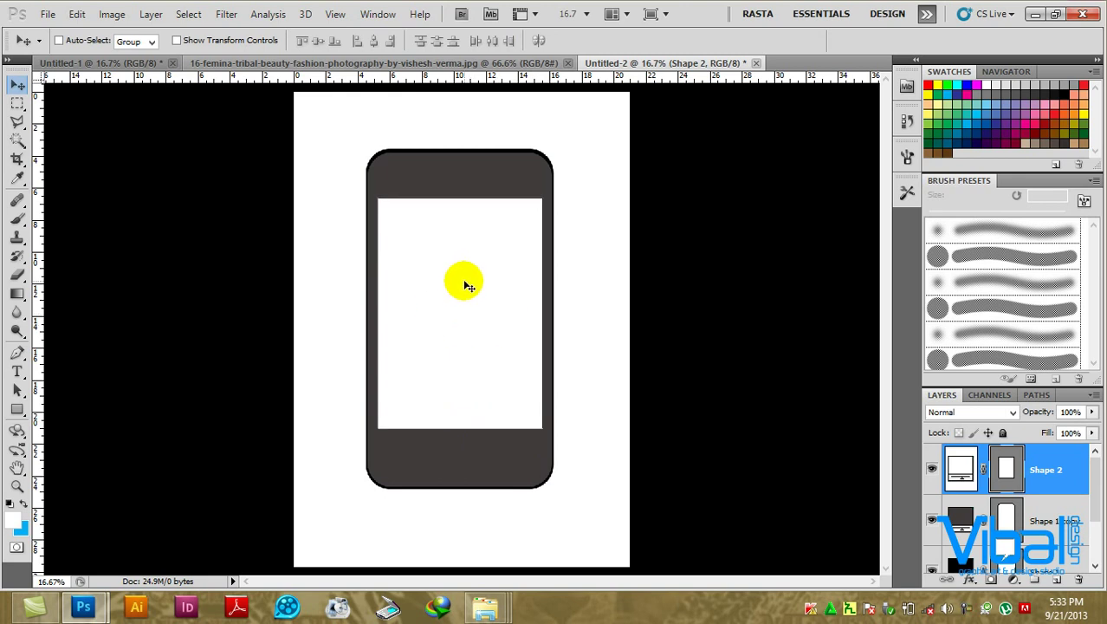
{"action": "scroll", "coordinate": [462, 307], "scroll_direction": "up", "scroll_amount": 1}
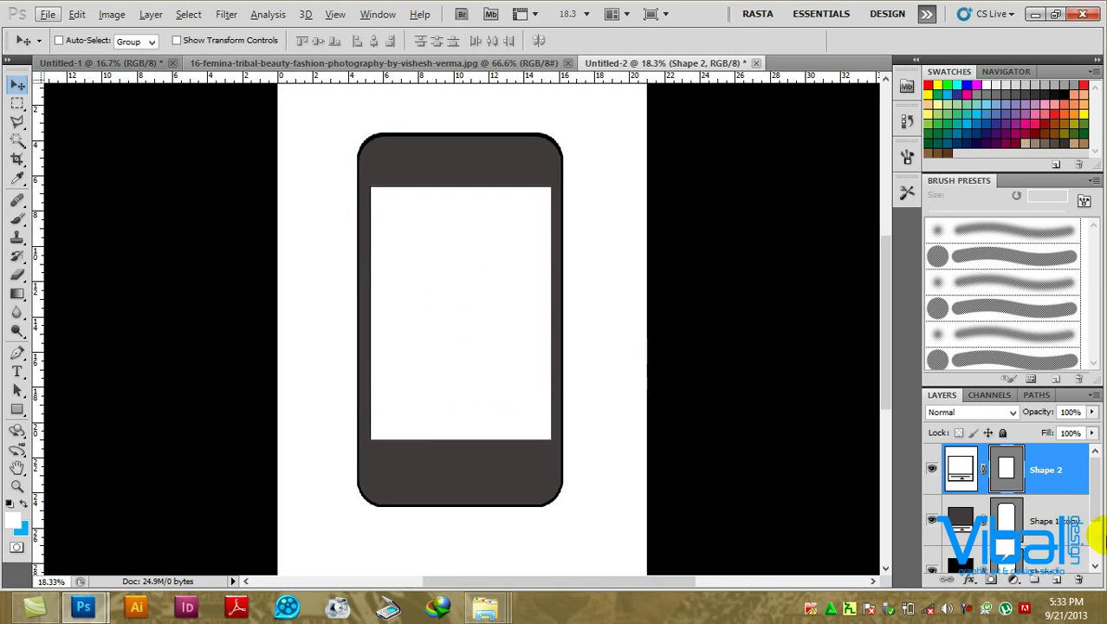
Fill the screen rectangle with near-black #211f1f.
{"action": "double_click", "coordinate": [962, 470]}
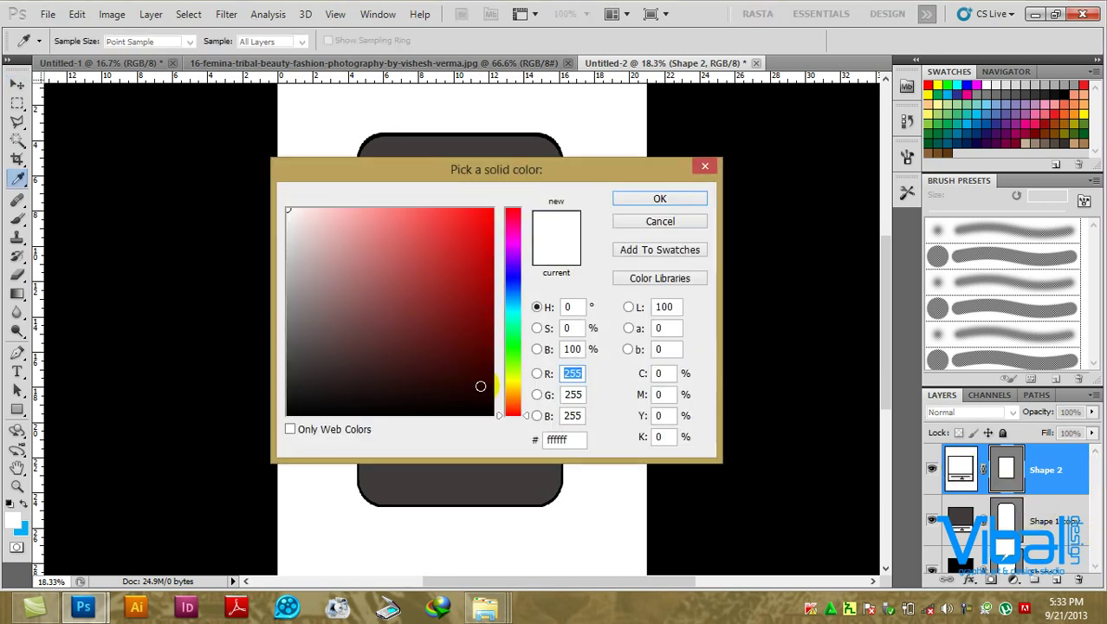
{"action": "left_click", "coordinate": [485, 392]}
{"action": "left_click", "coordinate": [294, 386]}
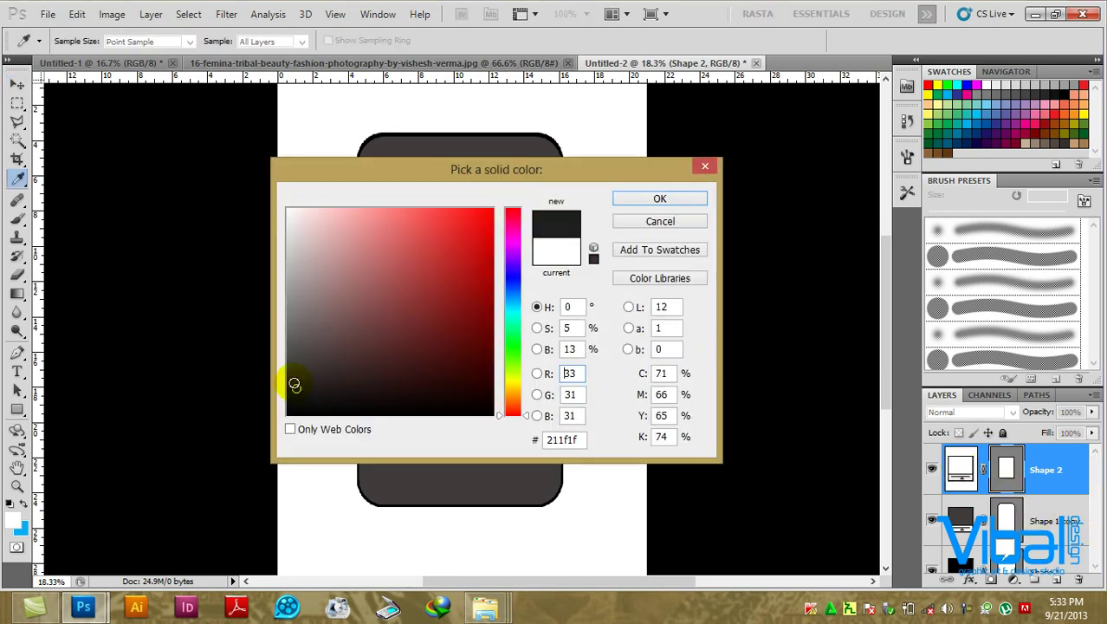
{"action": "left_click", "coordinate": [658, 199]}
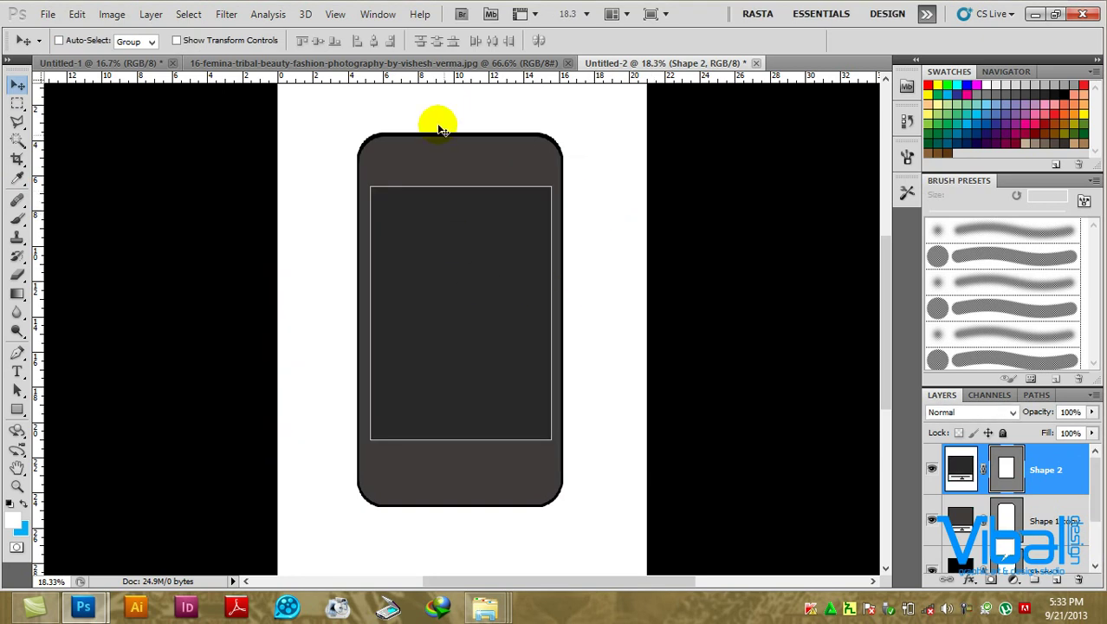
{"action": "left_click", "coordinate": [445, 163], "text": "ctrl"}
{"action": "scroll", "coordinate": [458, 177], "scroll_direction": "up", "scroll_amount": 1}
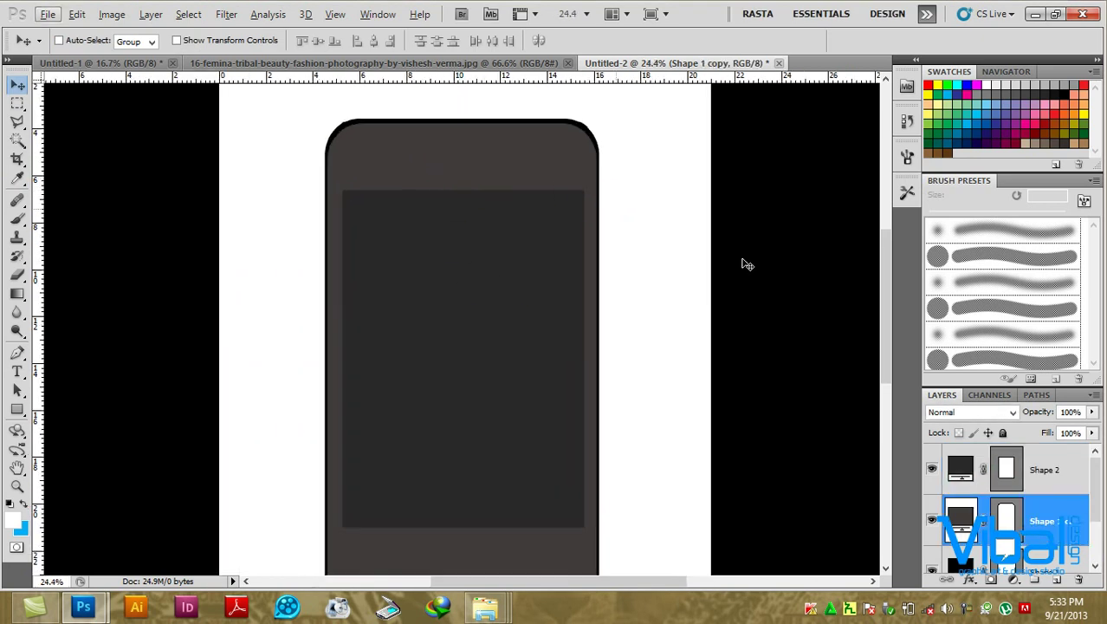
{"action": "left_click", "coordinate": [488, 176]}
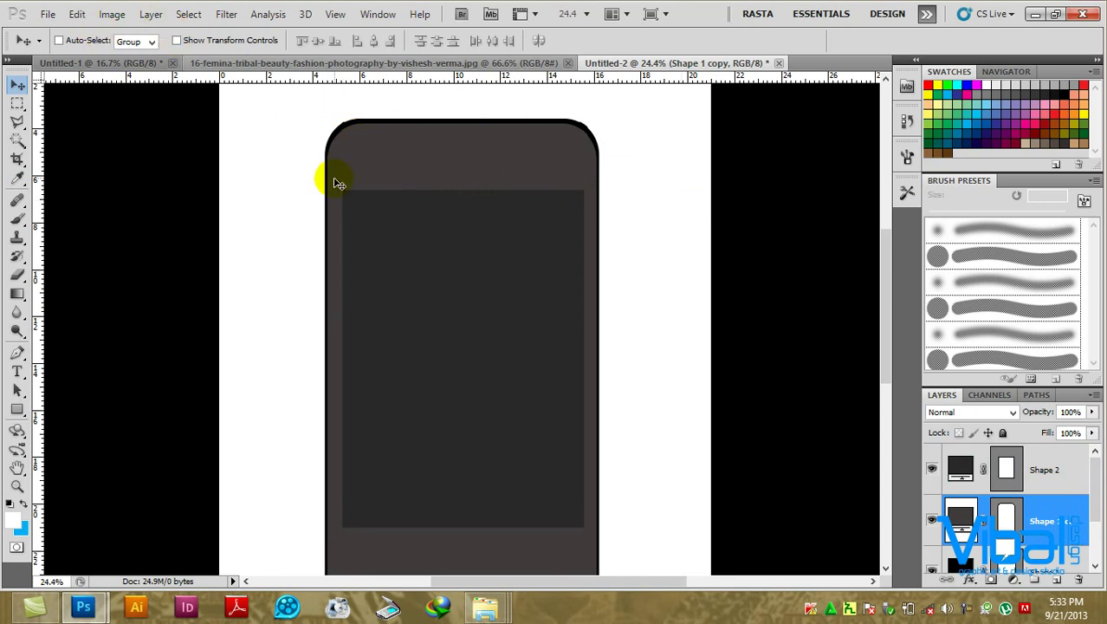
{"action": "key", "text": "ctrl+t"}
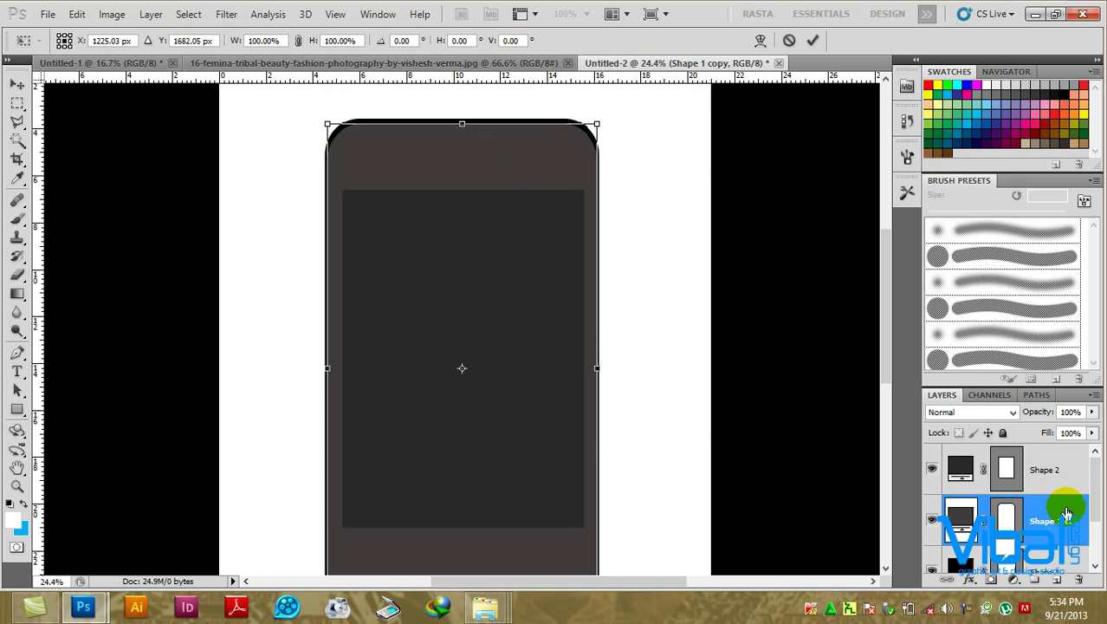
{"action": "left_click", "coordinate": [813, 40]}
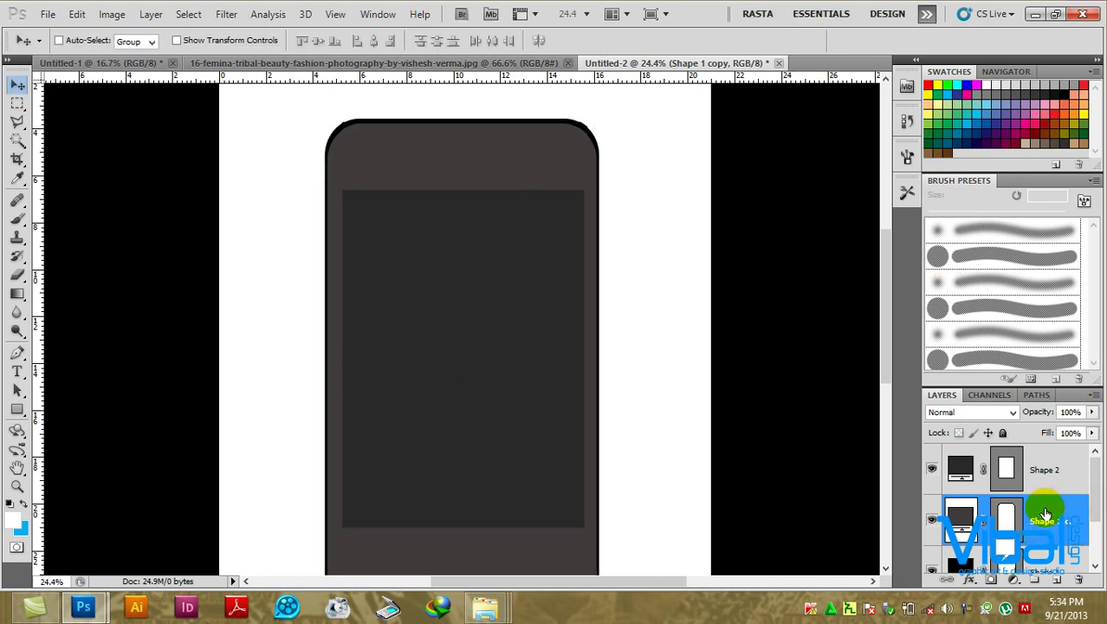
{"action": "right_click", "coordinate": [1046, 515]}
Add a linear 90° white-to-black Gradient Overlay to the Shape 1 copy phone body.
{"action": "left_click", "coordinate": [972, 146]}
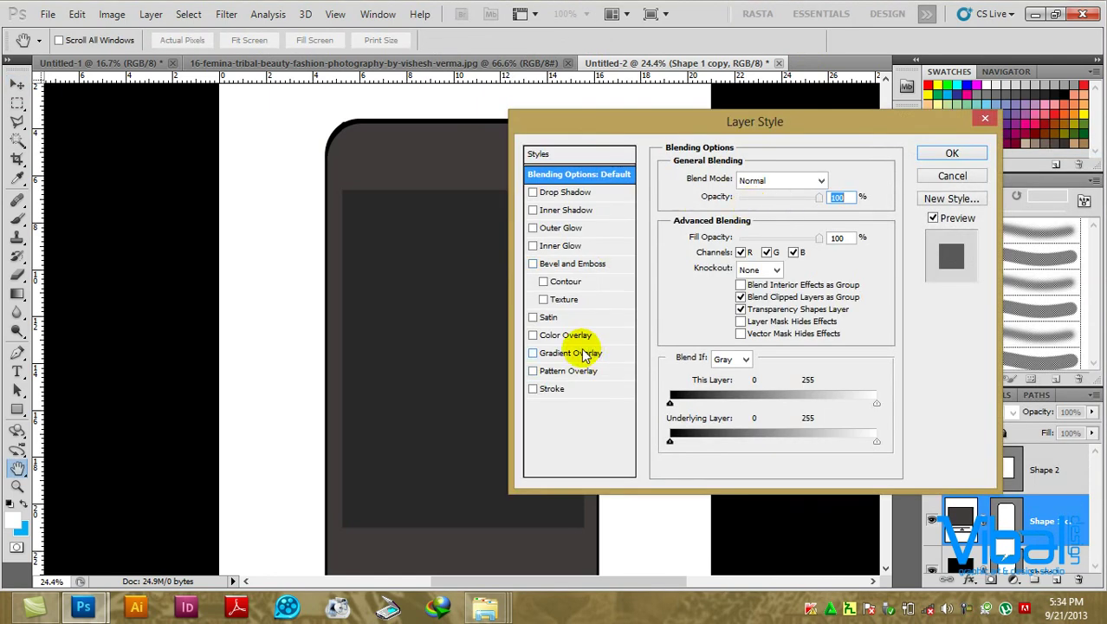
{"action": "left_click", "coordinate": [533, 353]}
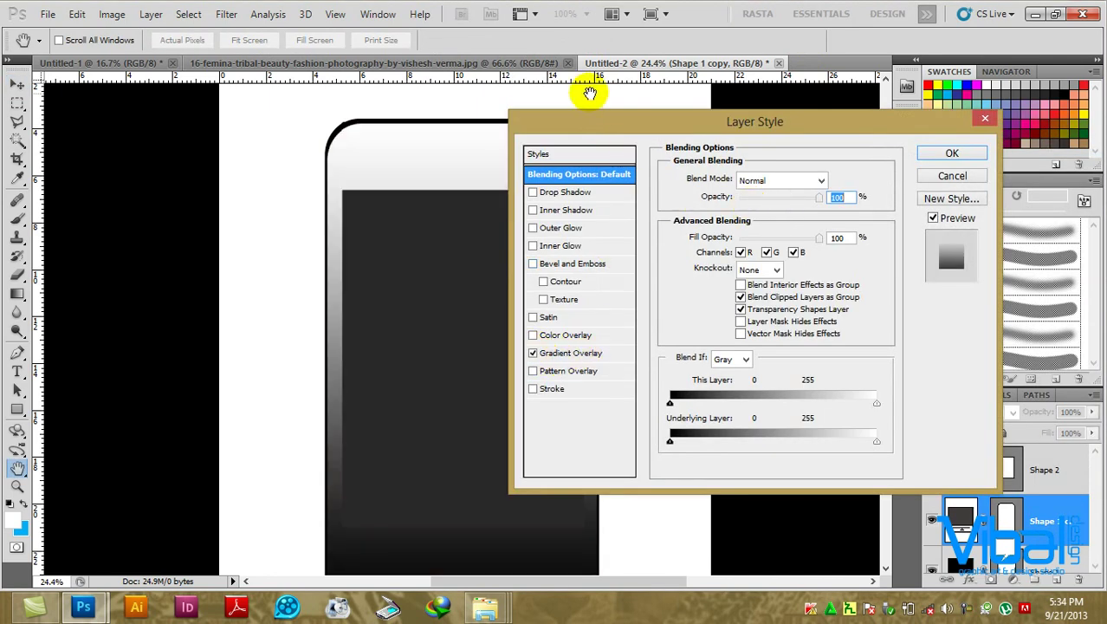
{"action": "left_click_drag", "start_coordinate": [573, 122], "coordinate": [691, 43]}
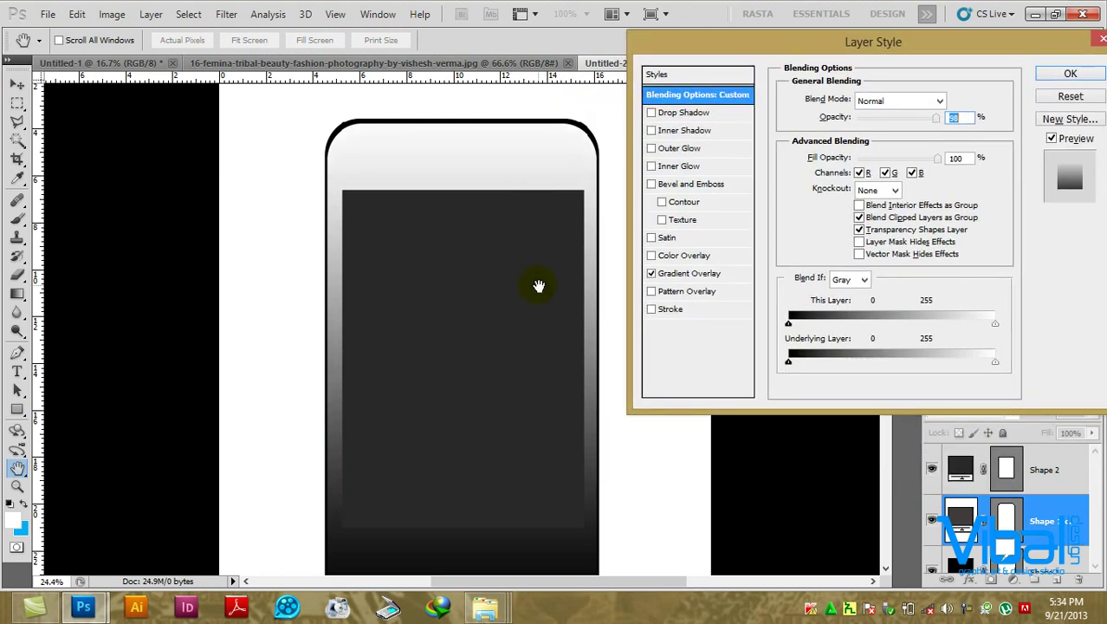
{"action": "key", "text": "ctrl+minus"}
{"action": "key", "text": "ctrl+minus"}
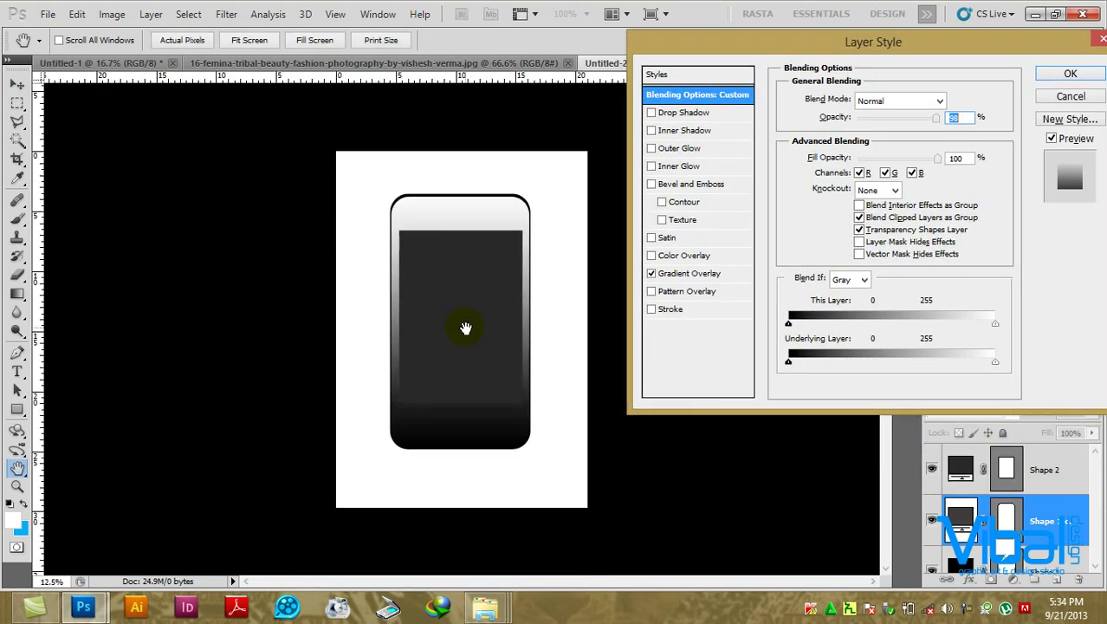
{"action": "key", "text": "ctrl+plus"}
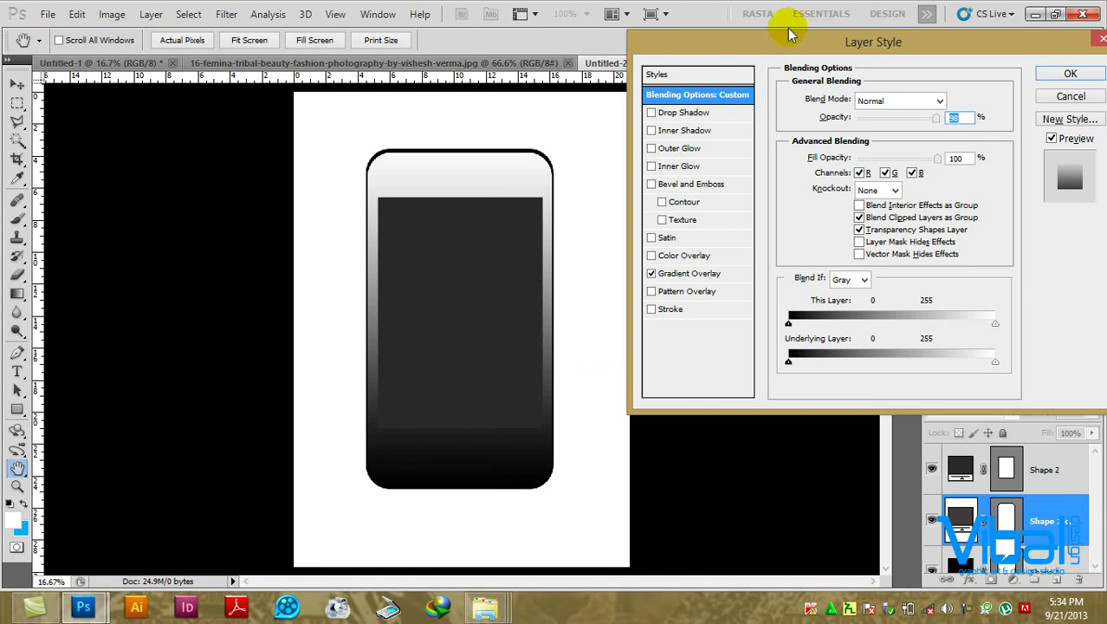
{"action": "left_click_drag", "start_coordinate": [783, 43], "coordinate": [754, 104]}
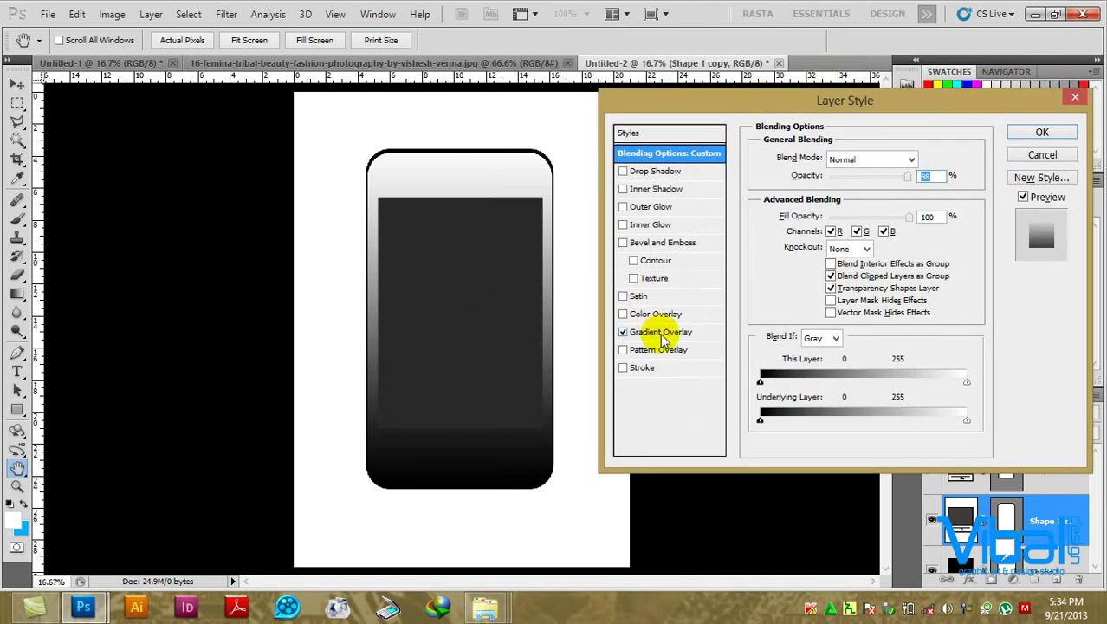
{"action": "left_click", "coordinate": [661, 332]}
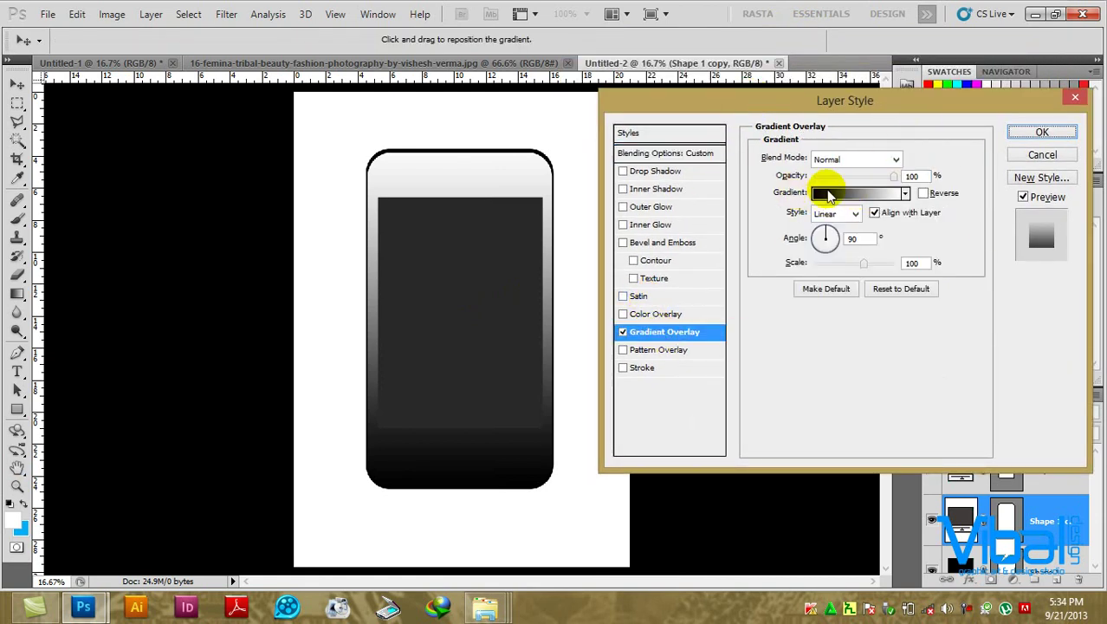
Move the gradient's white stop to the middle and make it black.
{"action": "left_click", "coordinate": [832, 199]}
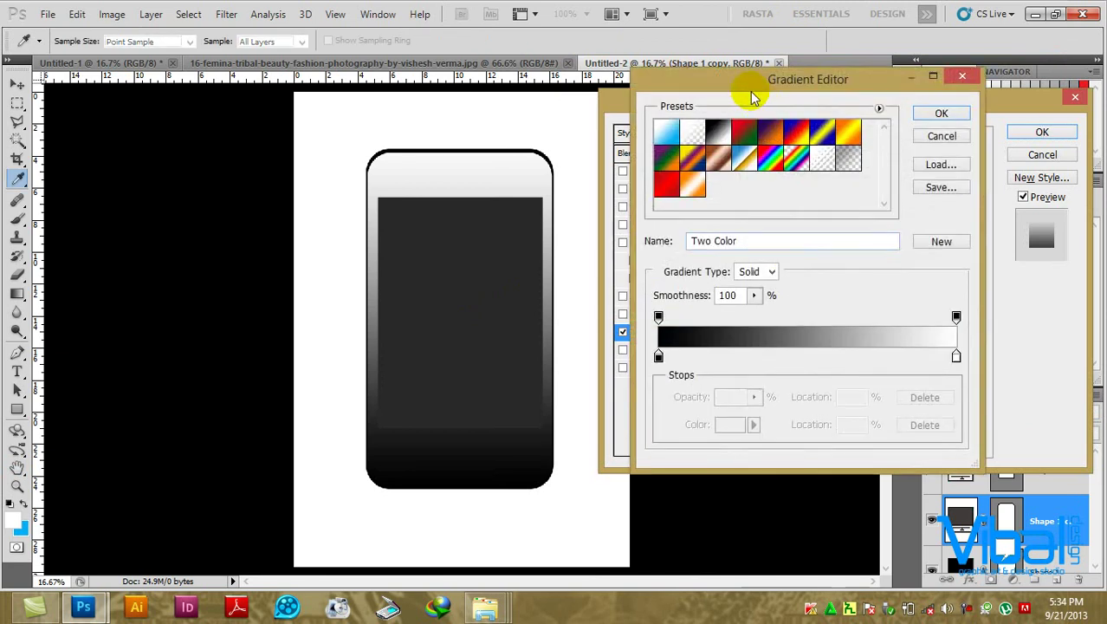
{"action": "left_click_drag", "start_coordinate": [759, 91], "coordinate": [750, 91]}
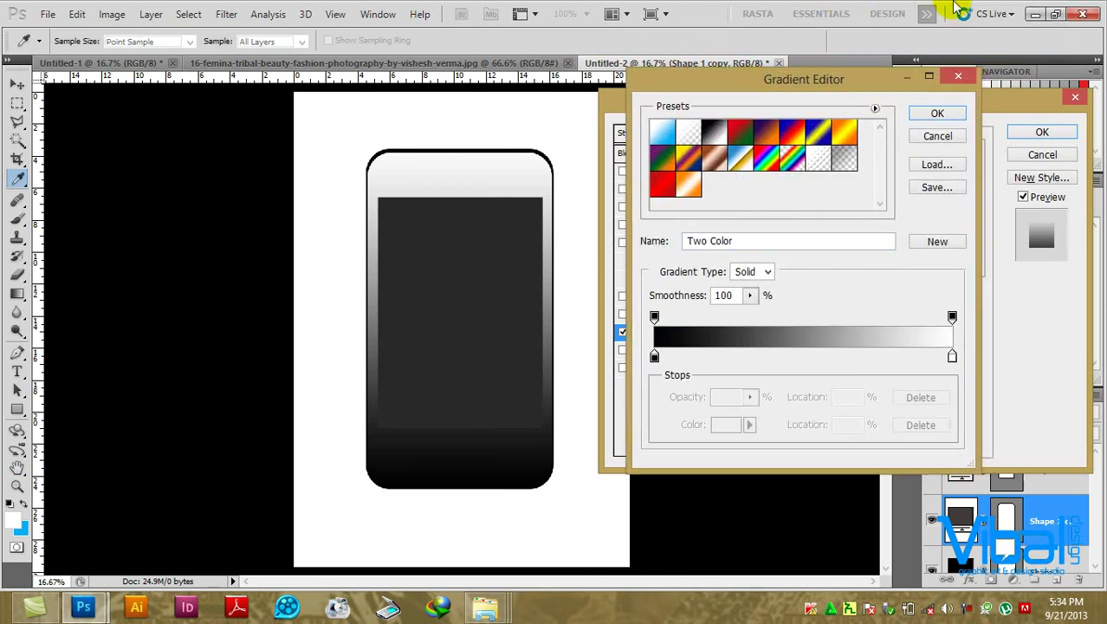
{"action": "left_click_drag", "start_coordinate": [953, 356], "coordinate": [803, 354]}
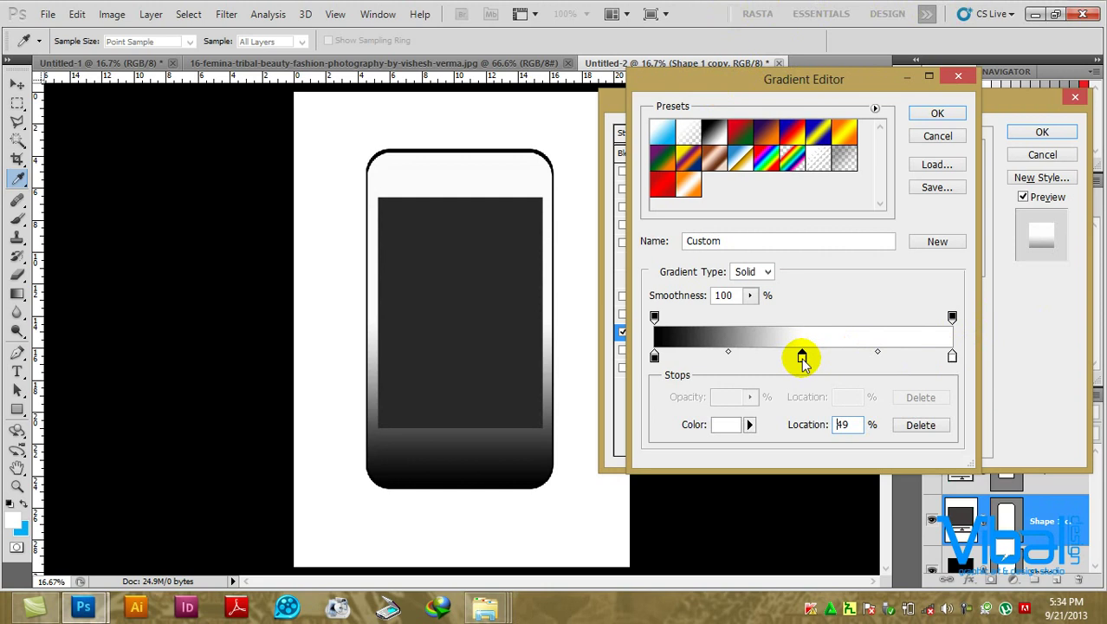
{"action": "left_click", "coordinate": [728, 425]}
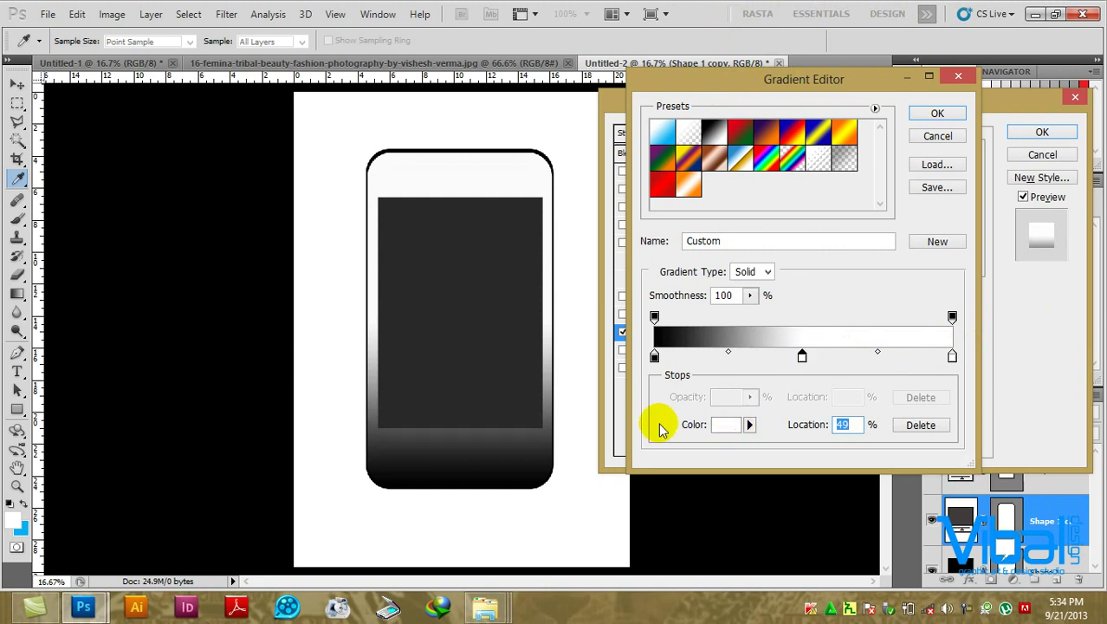
{"action": "left_click", "coordinate": [451, 399]}
{"action": "left_click_drag", "start_coordinate": [513, 445], "coordinate": [513, 445]}
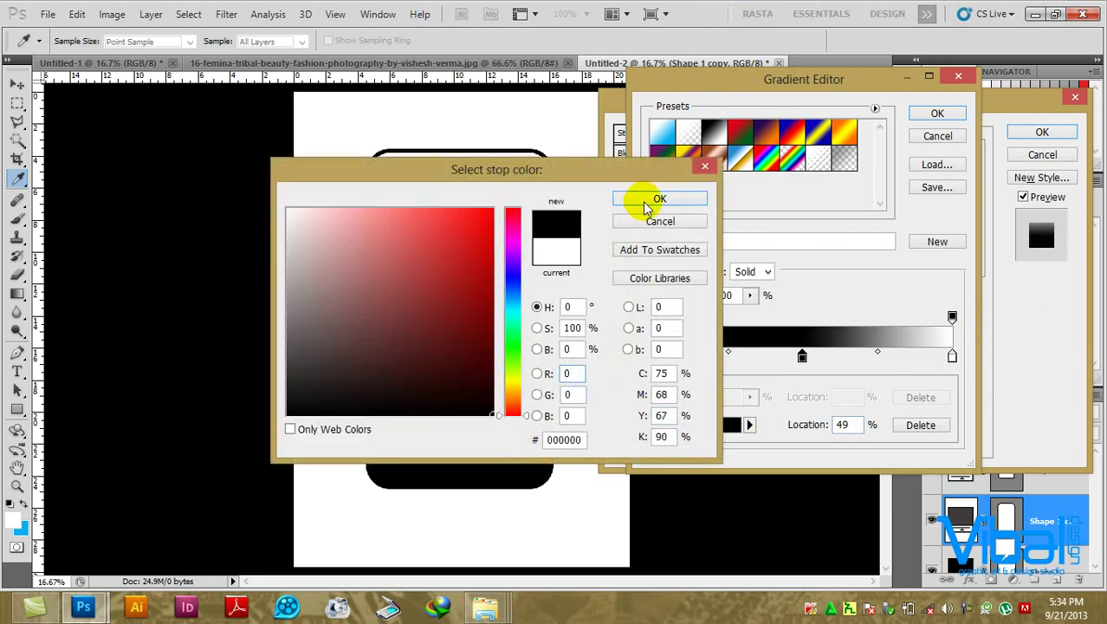
{"action": "left_click", "coordinate": [654, 199]}
Set the gradient's left stop to dark grey 323232.
{"action": "left_click", "coordinate": [654, 356]}
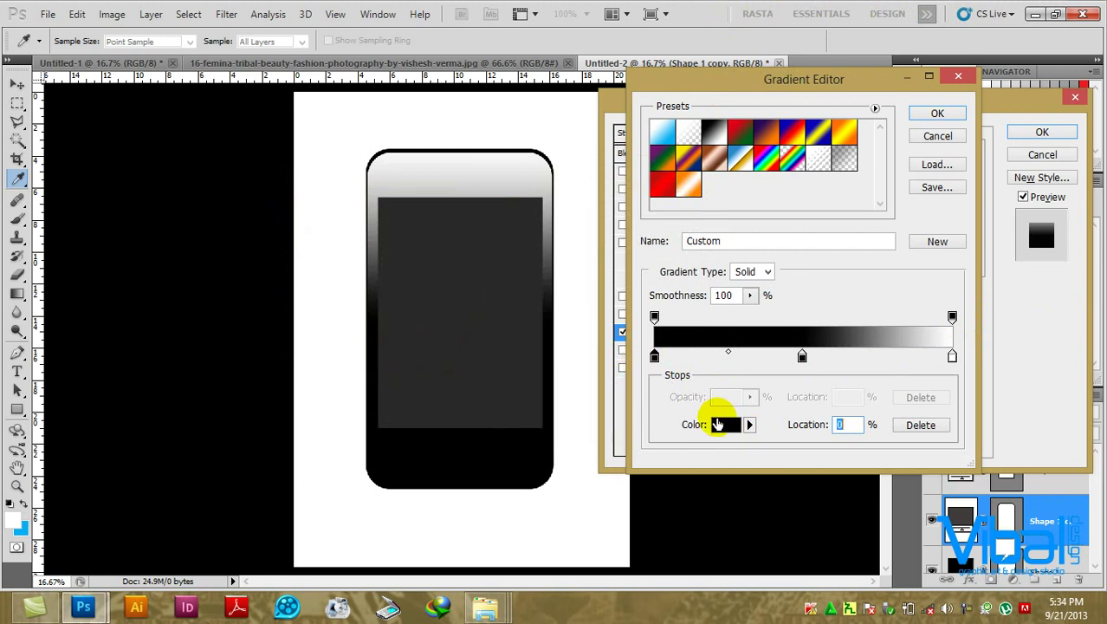
{"action": "left_click", "coordinate": [726, 423]}
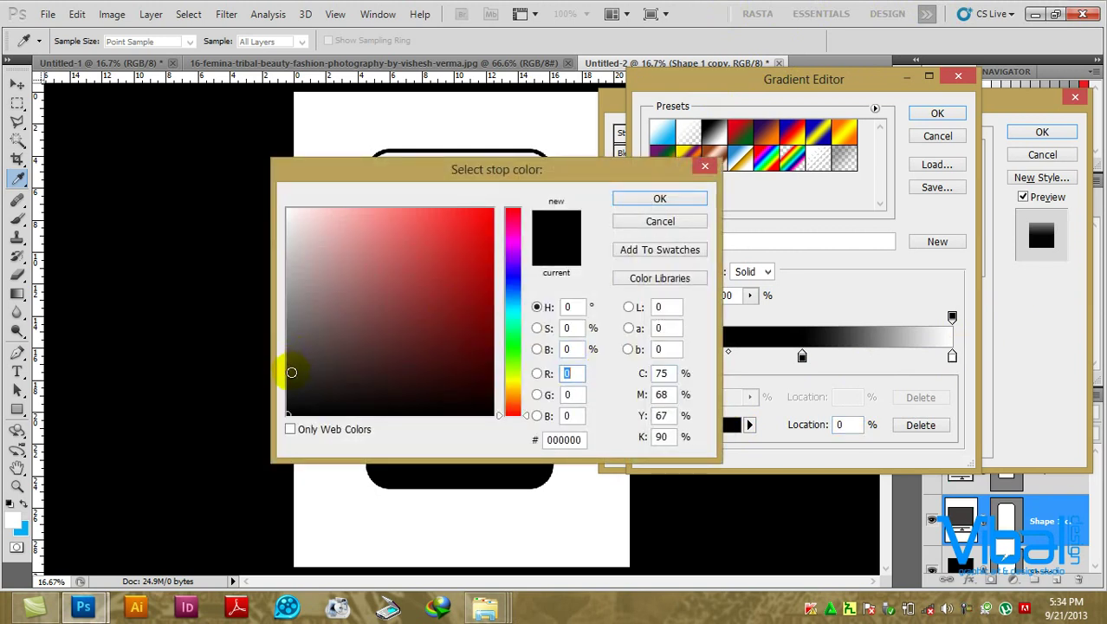
{"action": "left_click", "coordinate": [292, 373]}
{"action": "mouse_move", "coordinate": [401, 172]}
{"action": "left_mouse_down"}
{"action": "mouse_move", "coordinate": [750, 154]}
{"action": "mouse_move", "coordinate": [515, 197]}
{"action": "left_mouse_up"}
{"action": "left_click", "coordinate": [780, 214]}
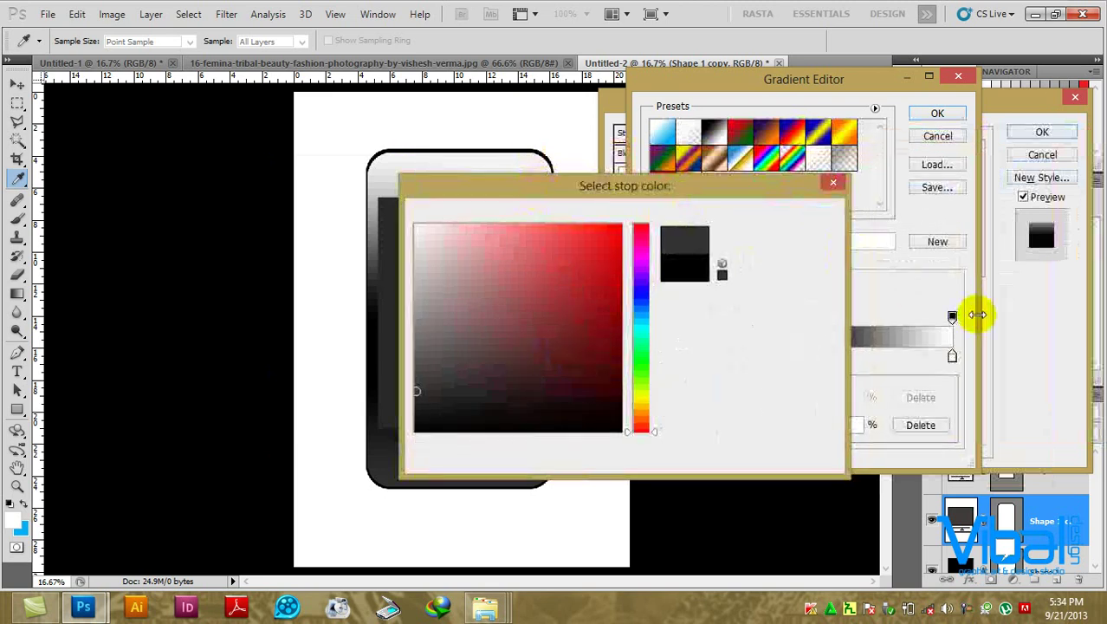
Replace the right stop with the dark grey, keep black at 51%, and commit.
{"action": "left_click_drag", "start_coordinate": [952, 356], "coordinate": [942, 400]}
{"action": "left_click", "coordinate": [654, 356]}
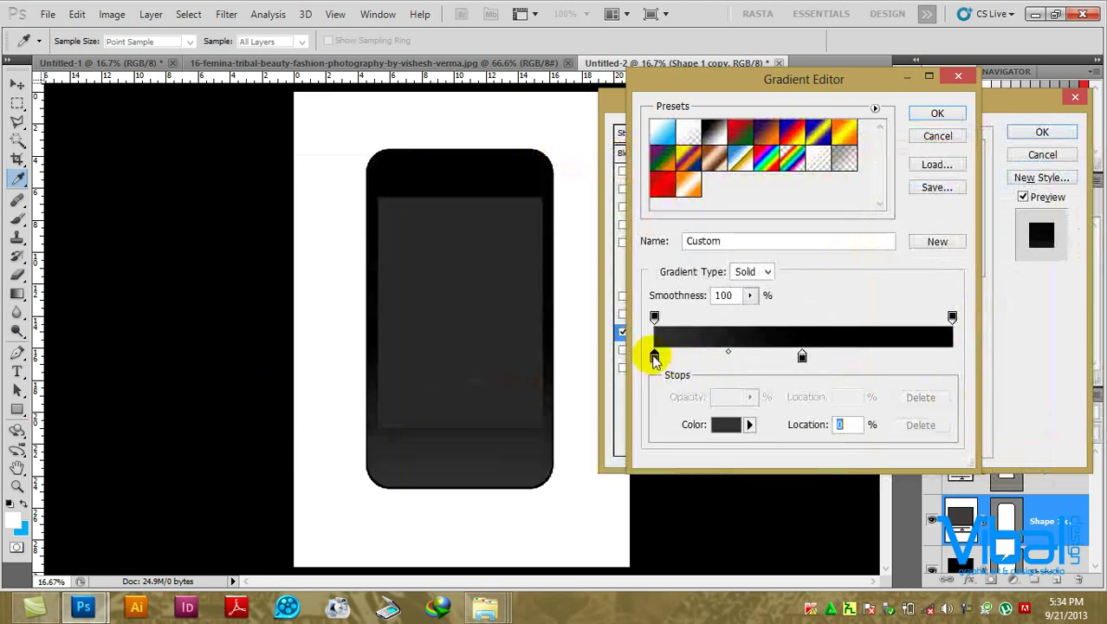
{"action": "left_click_drag", "start_coordinate": [654, 356], "coordinate": [954, 356]}
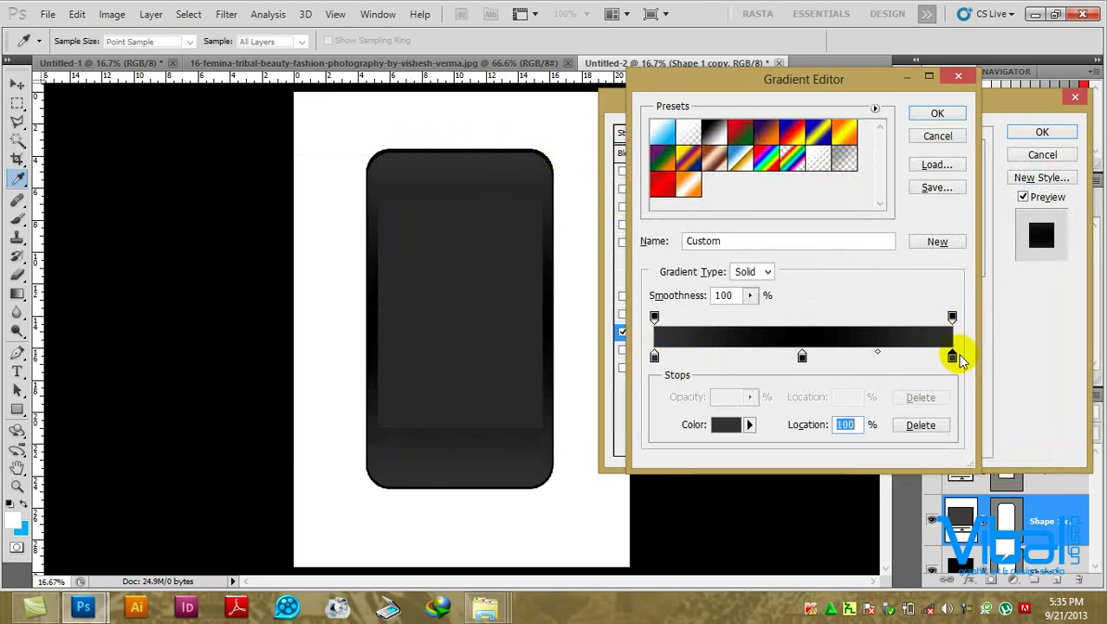
{"action": "left_click_drag", "start_coordinate": [804, 362], "coordinate": [804, 360]}
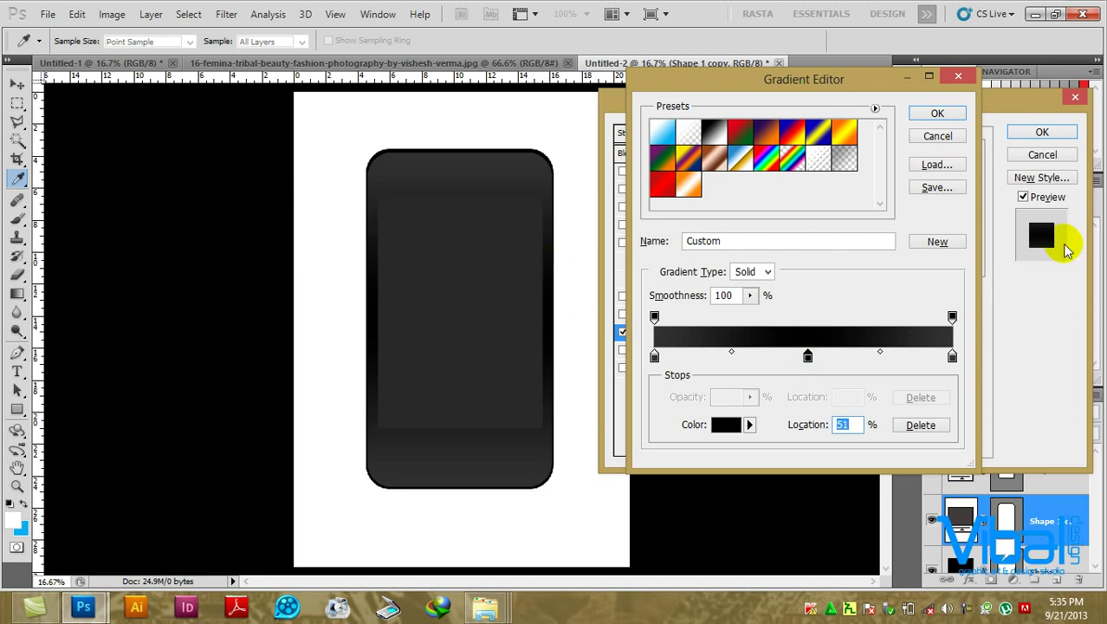
{"action": "left_click", "coordinate": [937, 115]}
{"action": "left_click", "coordinate": [1042, 131]}
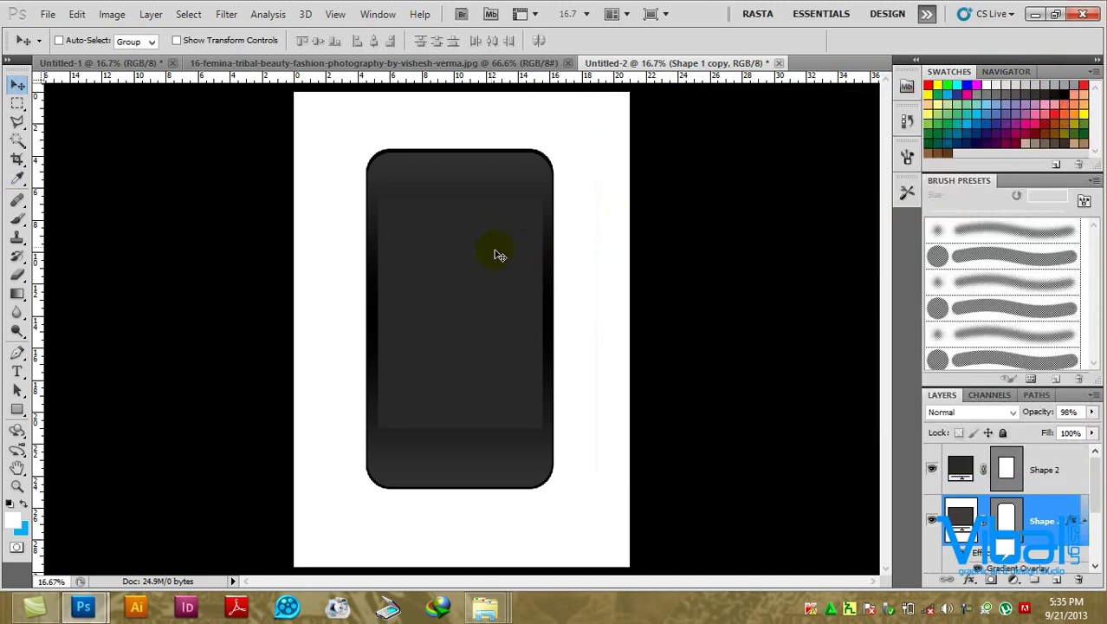
{"action": "scroll", "coordinate": [483, 269], "scroll_direction": "up", "scroll_amount": 1}
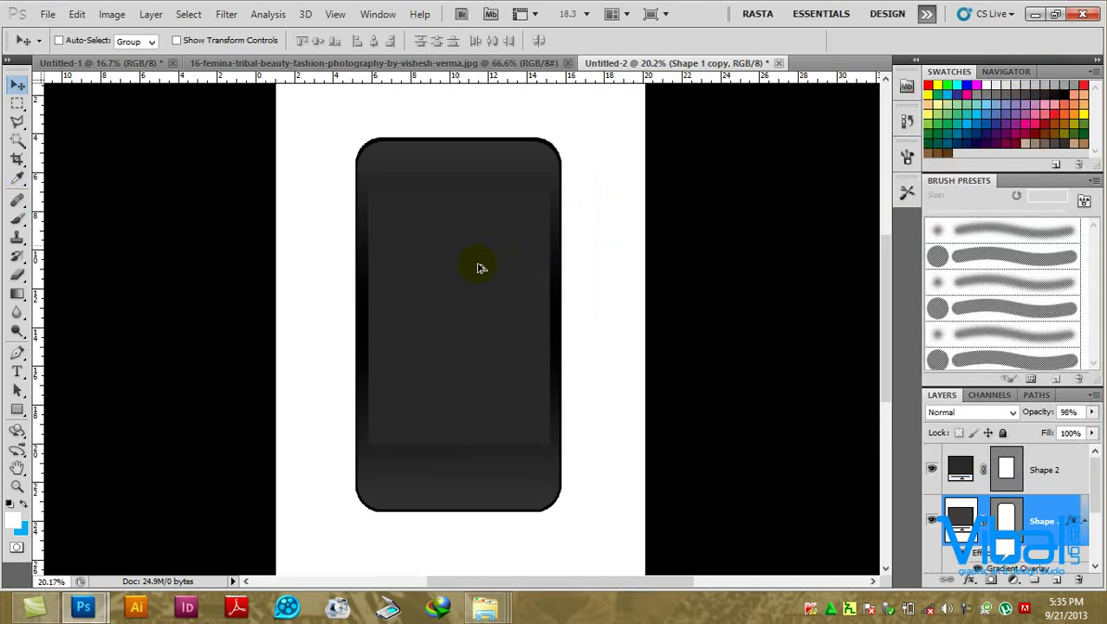
{"action": "scroll", "coordinate": [483, 269], "scroll_direction": "up", "scroll_amount": 1}
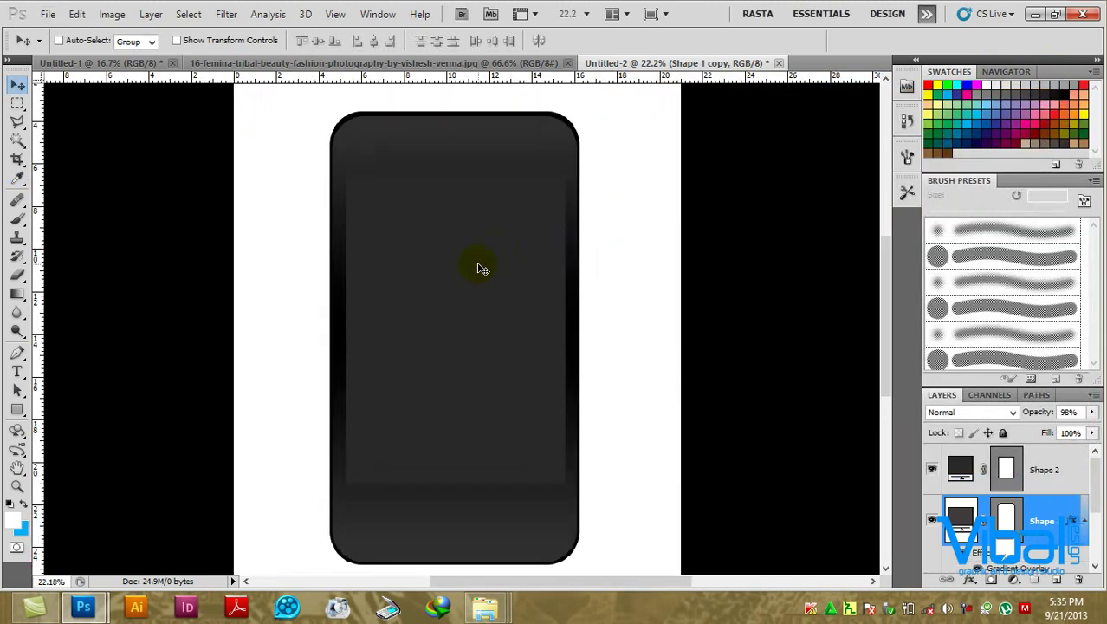
{"action": "left_click", "coordinate": [487, 385], "text": "ctrl"}
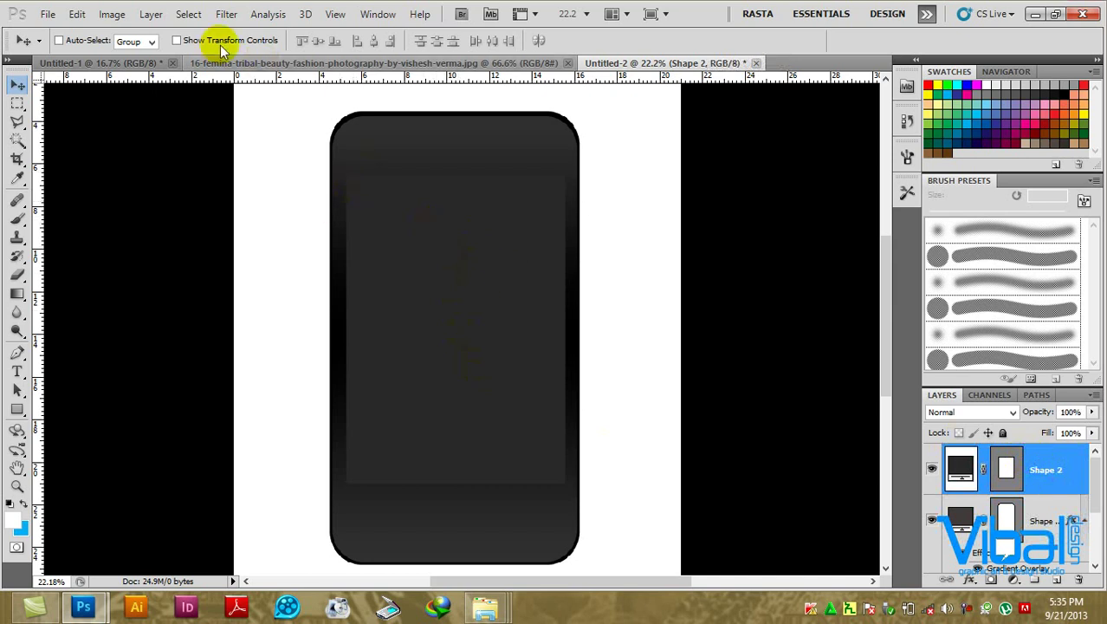
{"action": "key", "text": "ctrl+t"}
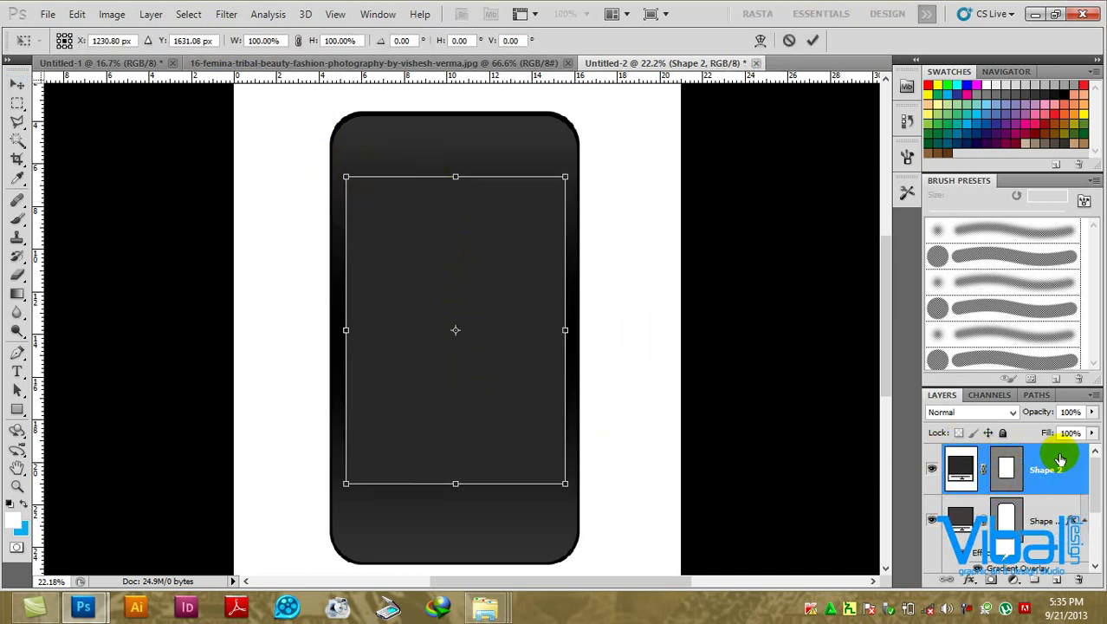
{"action": "left_click", "coordinate": [812, 40]}
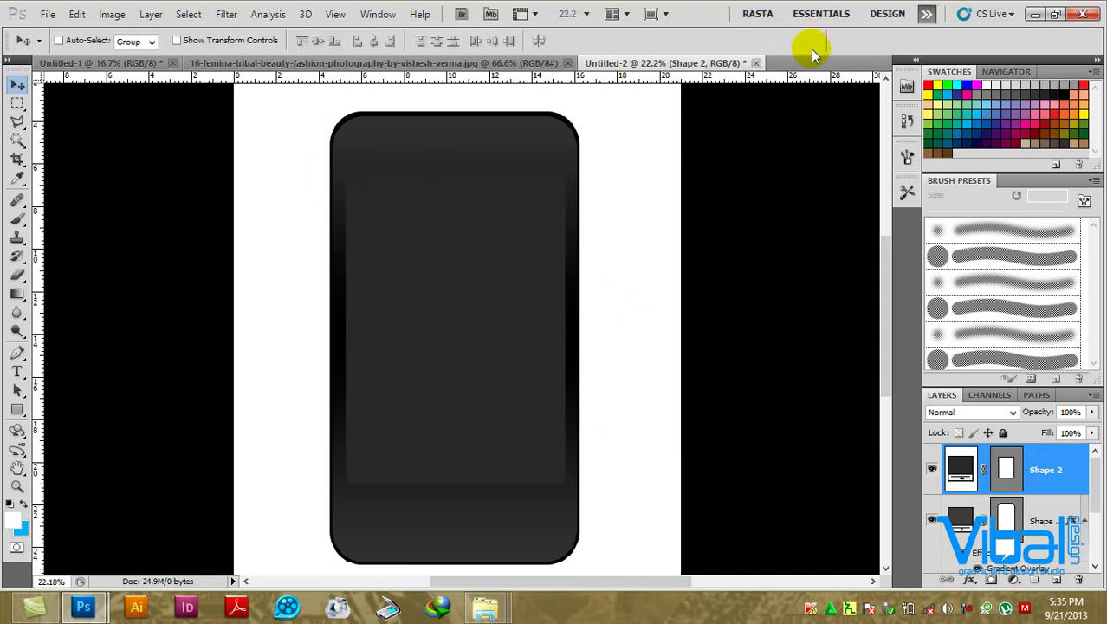
Add a Stroke to the Shape 2 screen and choose a dark grey colour.
{"action": "double_click", "coordinate": [1044, 453]}
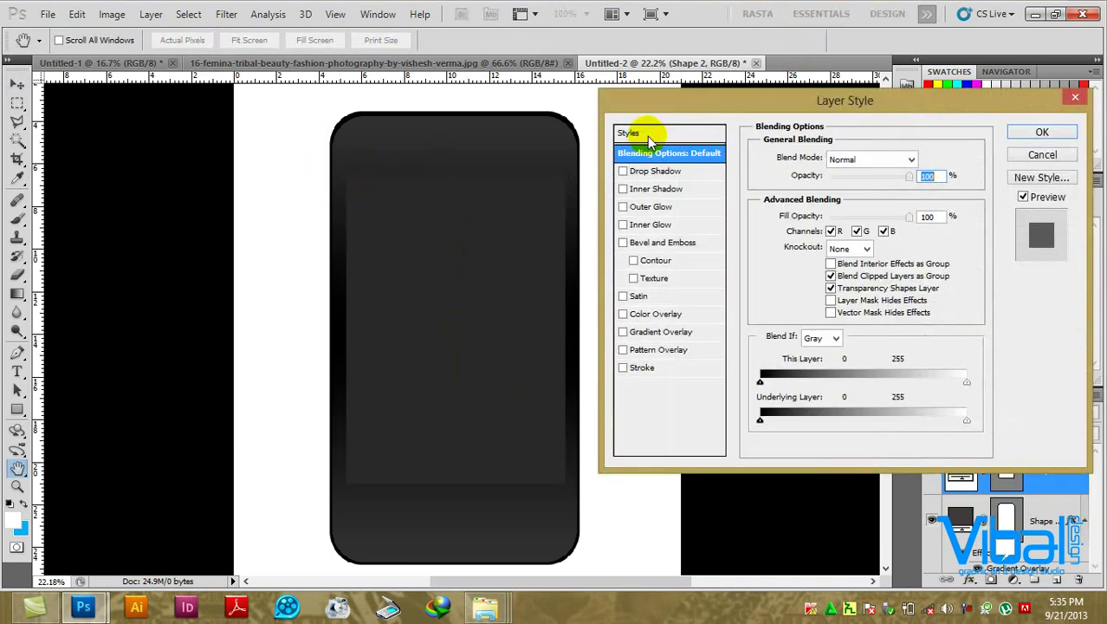
{"action": "left_click_drag", "start_coordinate": [634, 99], "coordinate": [627, 100]}
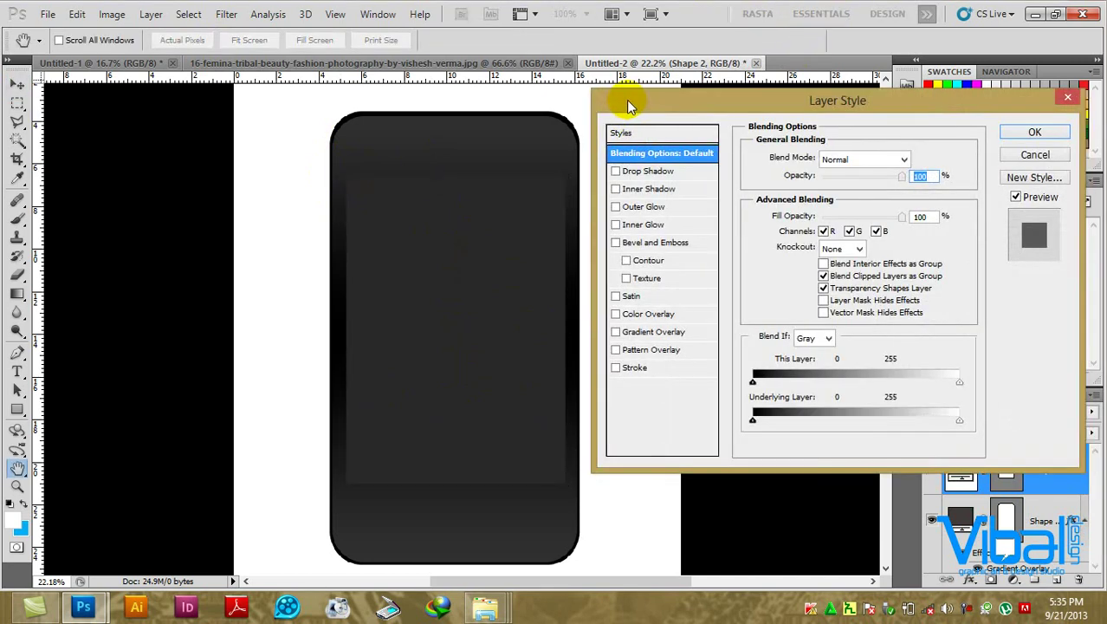
{"action": "left_click", "coordinate": [650, 367]}
{"action": "left_click", "coordinate": [787, 260]}
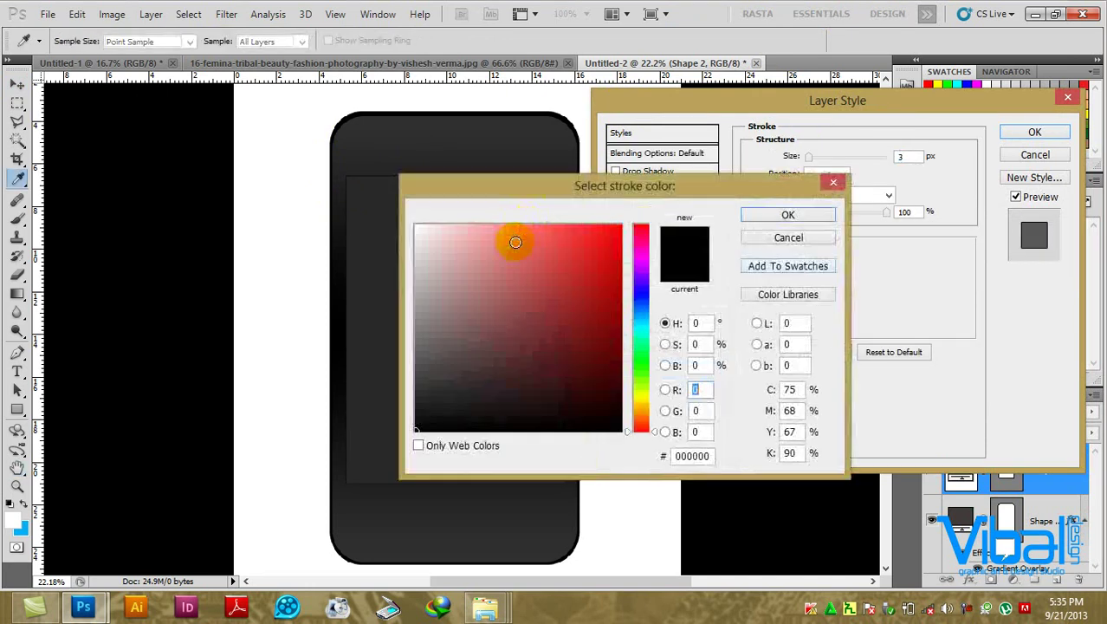
{"action": "left_click", "coordinate": [415, 300]}
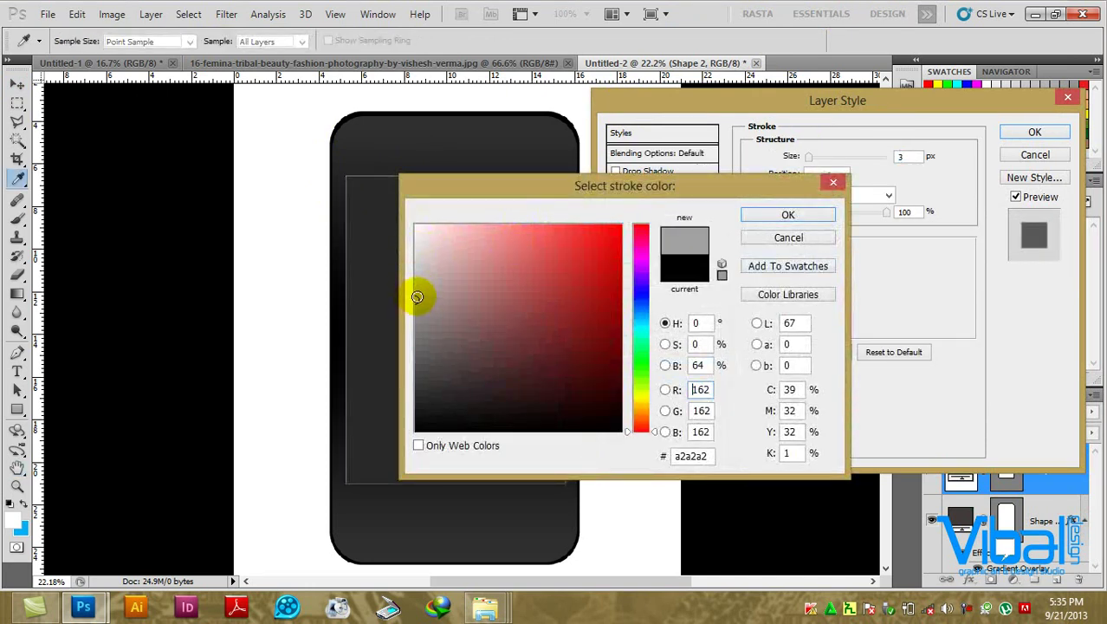
{"action": "left_click_drag", "start_coordinate": [416, 297], "coordinate": [416, 374]}
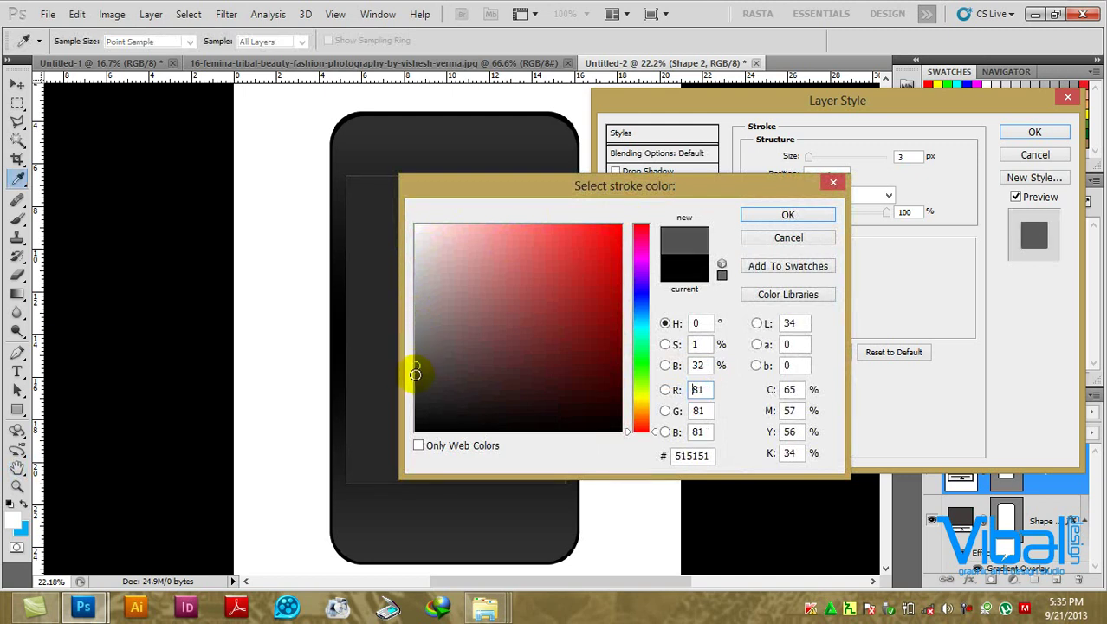
{"action": "left_click_drag", "start_coordinate": [464, 185], "coordinate": [647, 174]}
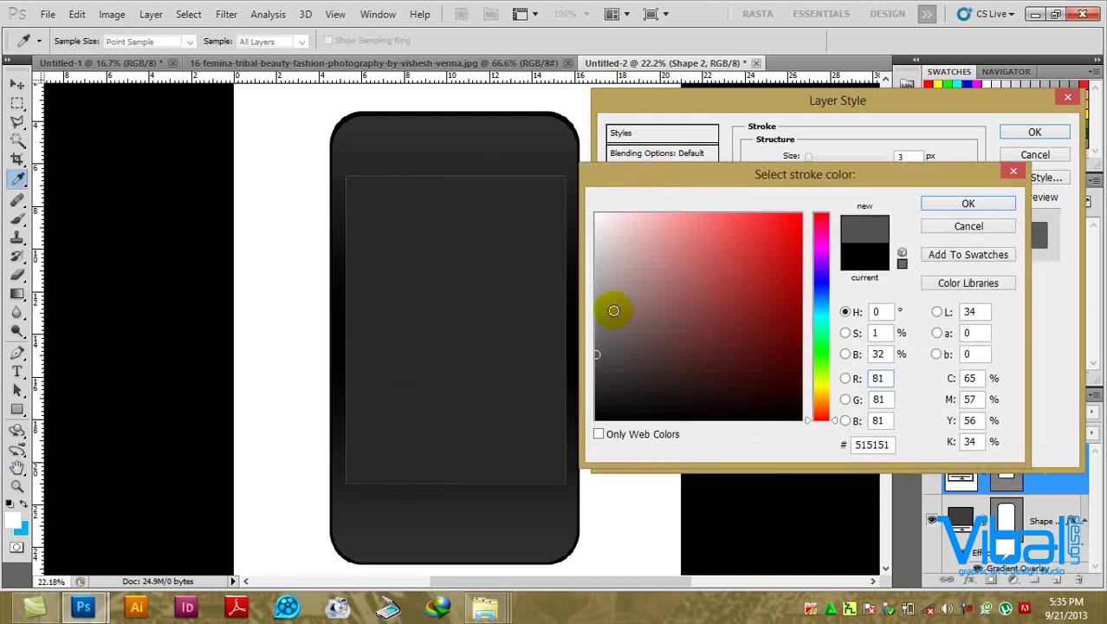
{"action": "left_click", "coordinate": [597, 365]}
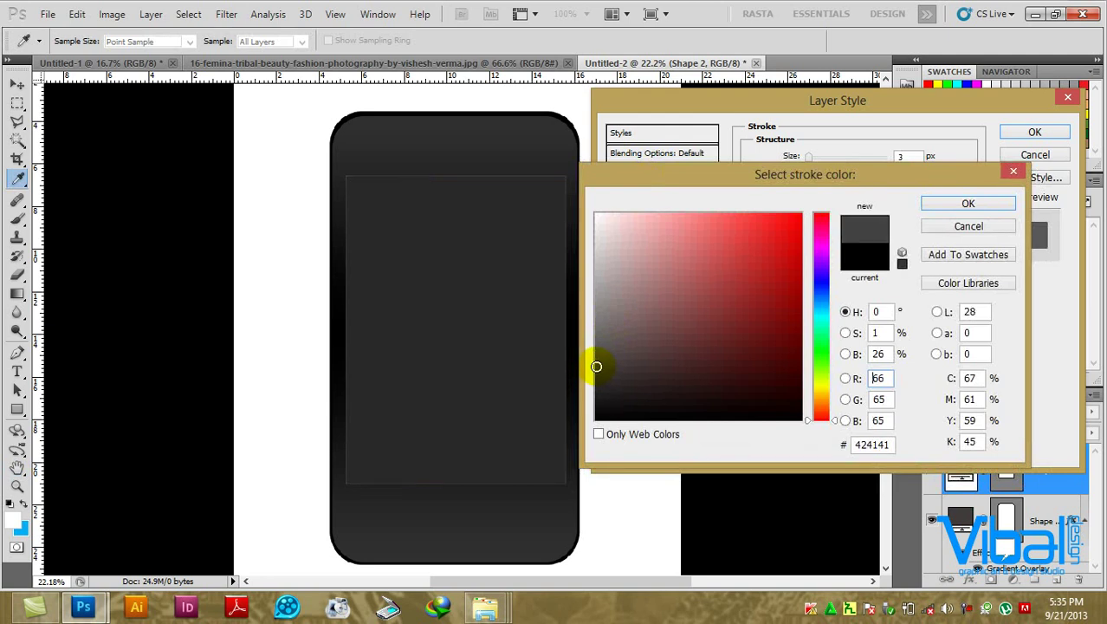
{"action": "left_click_drag", "start_coordinate": [597, 355], "coordinate": [596, 340]}
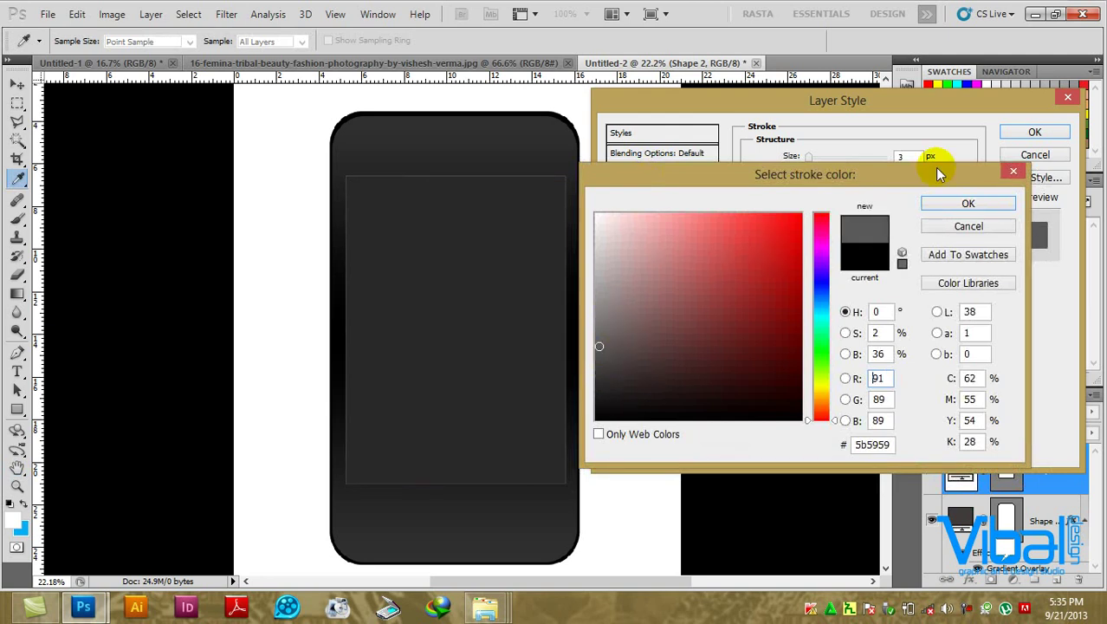
{"action": "left_click", "coordinate": [969, 202]}
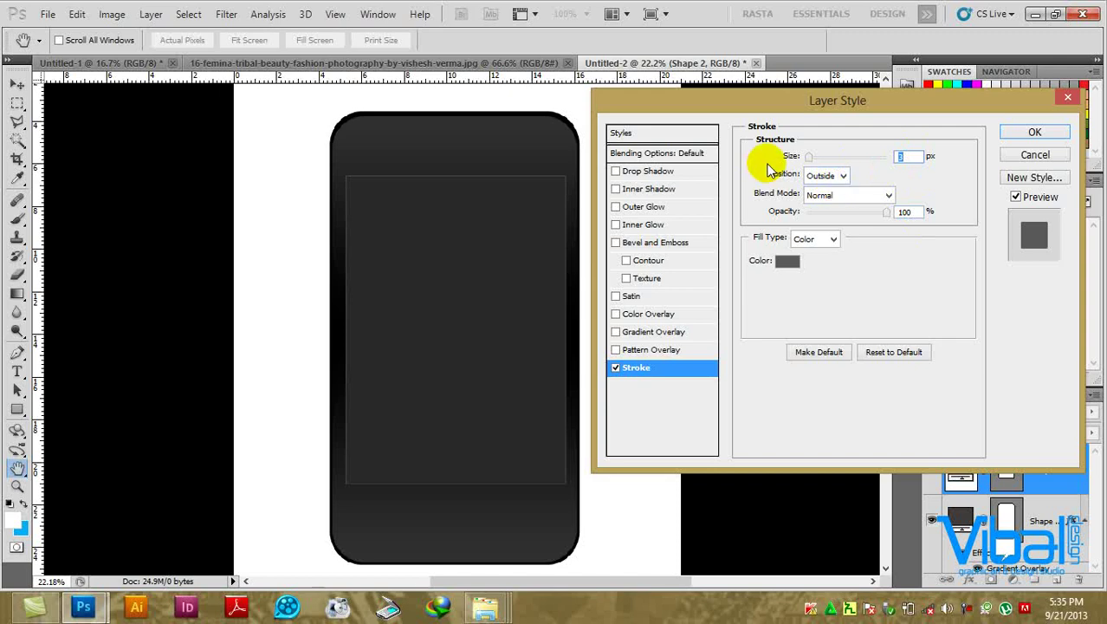
Set the 3 px stroke to Inside with colour 5d5d5d, and enable Inner Shadow.
{"action": "left_click", "coordinate": [835, 175]}
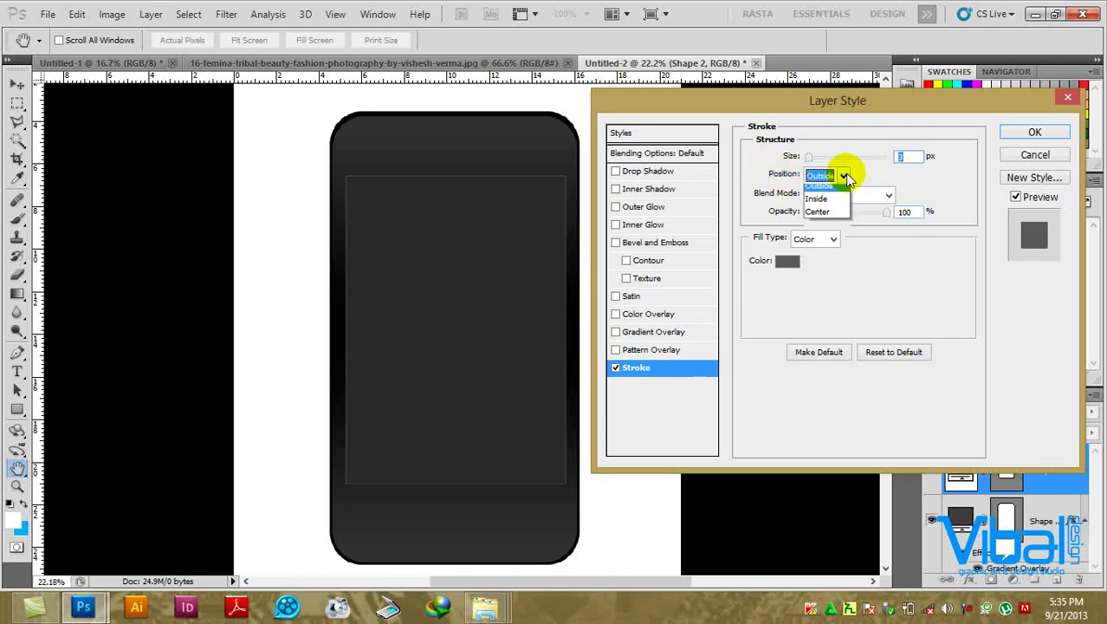
{"action": "left_click", "coordinate": [827, 188]}
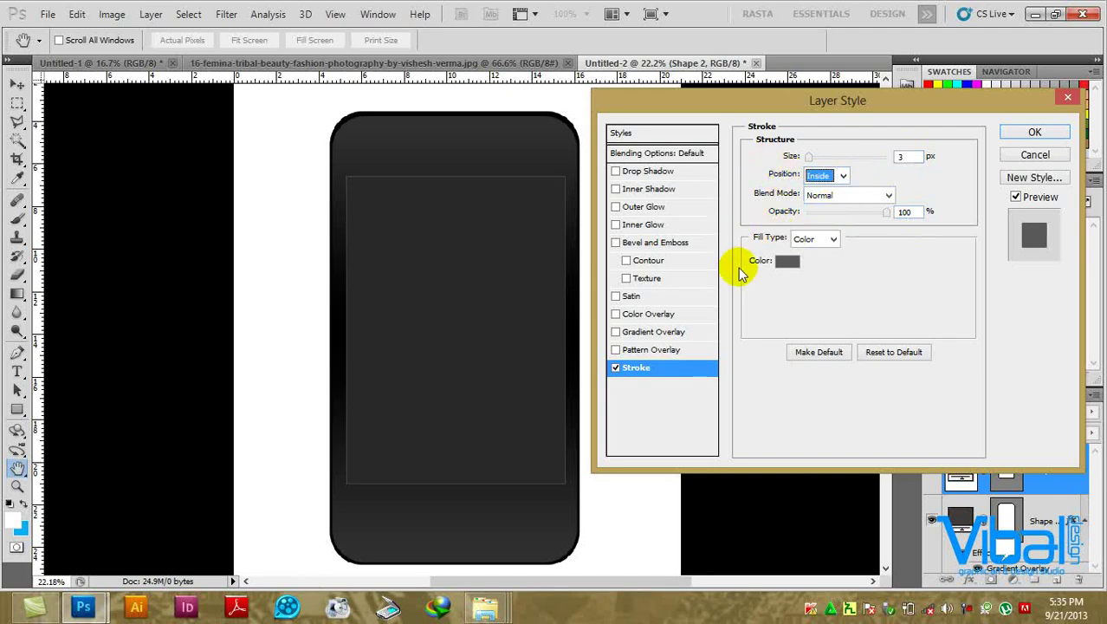
{"action": "left_click", "coordinate": [787, 261]}
{"action": "left_click", "coordinate": [599, 328]}
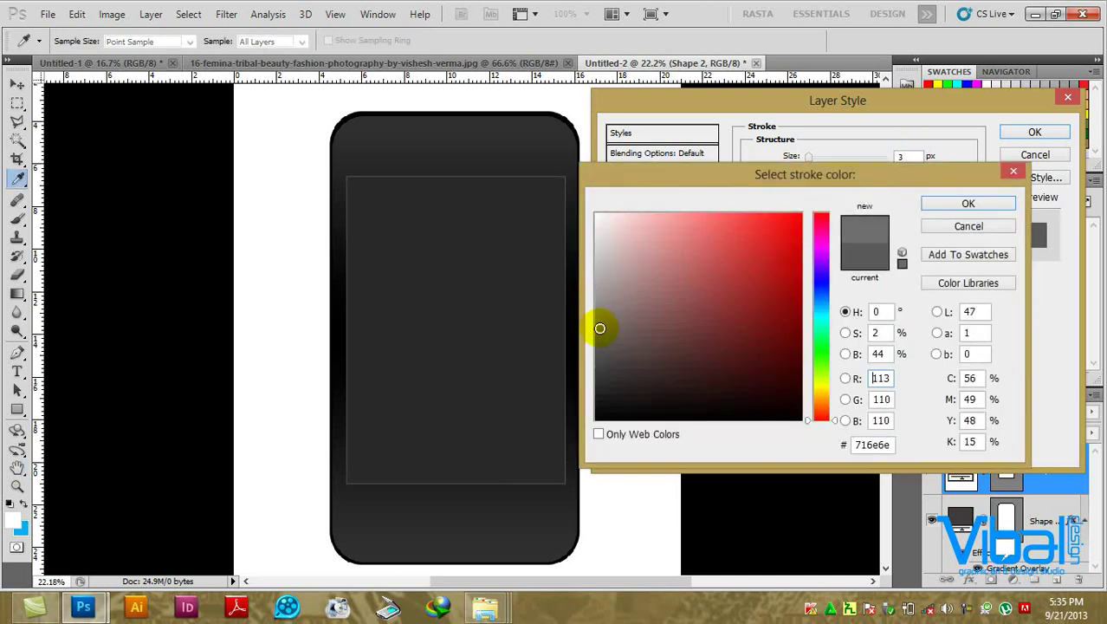
{"action": "left_click", "coordinate": [596, 345]}
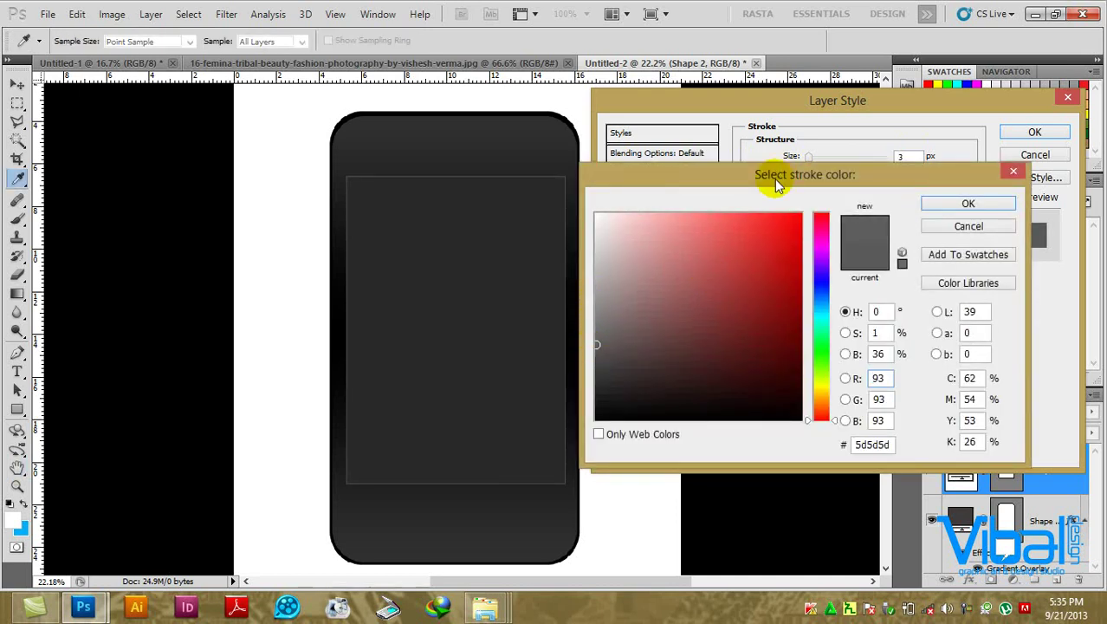
{"action": "left_click", "coordinate": [978, 205]}
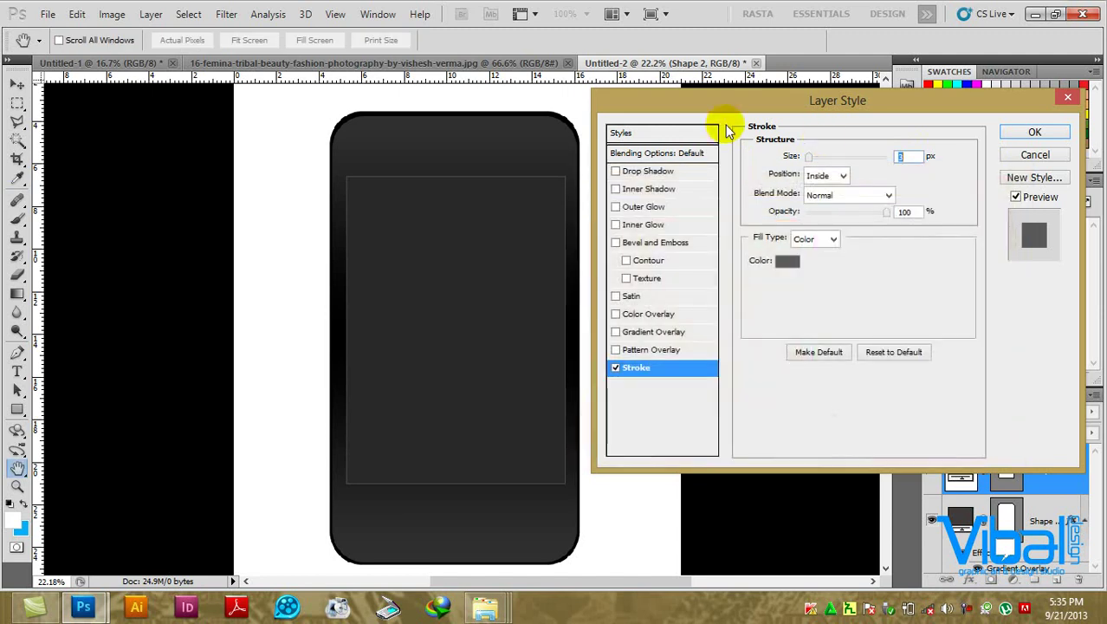
{"action": "left_click", "coordinate": [649, 189]}
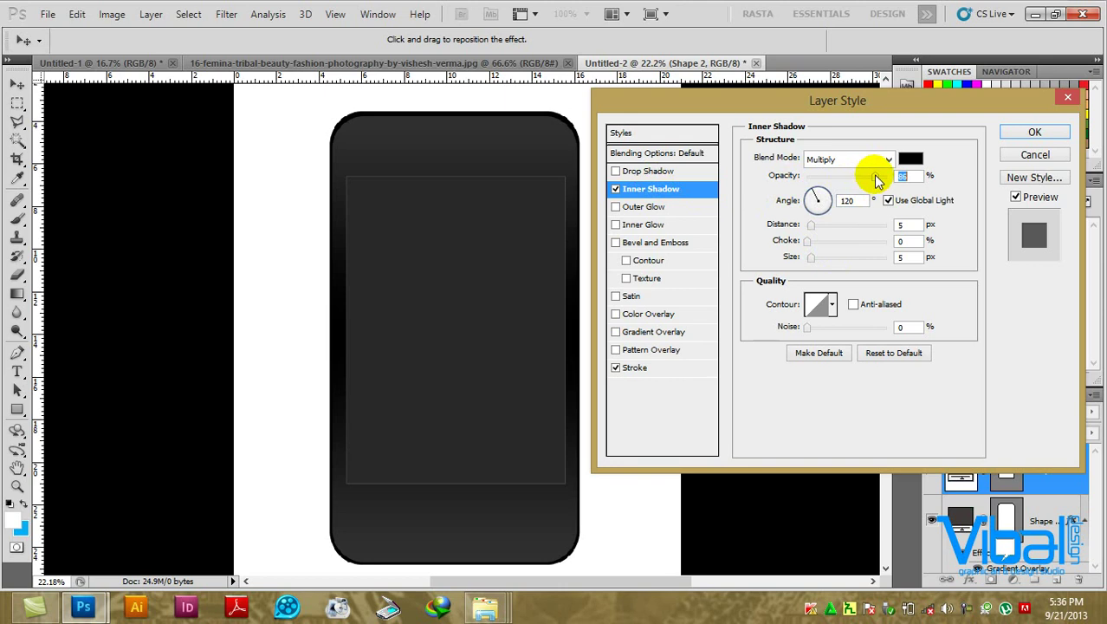
{"action": "left_click_drag", "start_coordinate": [877, 179], "coordinate": [878, 179]}
{"action": "mouse_move", "coordinate": [812, 226]}
{"action": "left_mouse_down"}
{"action": "mouse_move", "coordinate": [828, 258]}
{"action": "mouse_move", "coordinate": [815, 243]}
{"action": "left_mouse_up"}
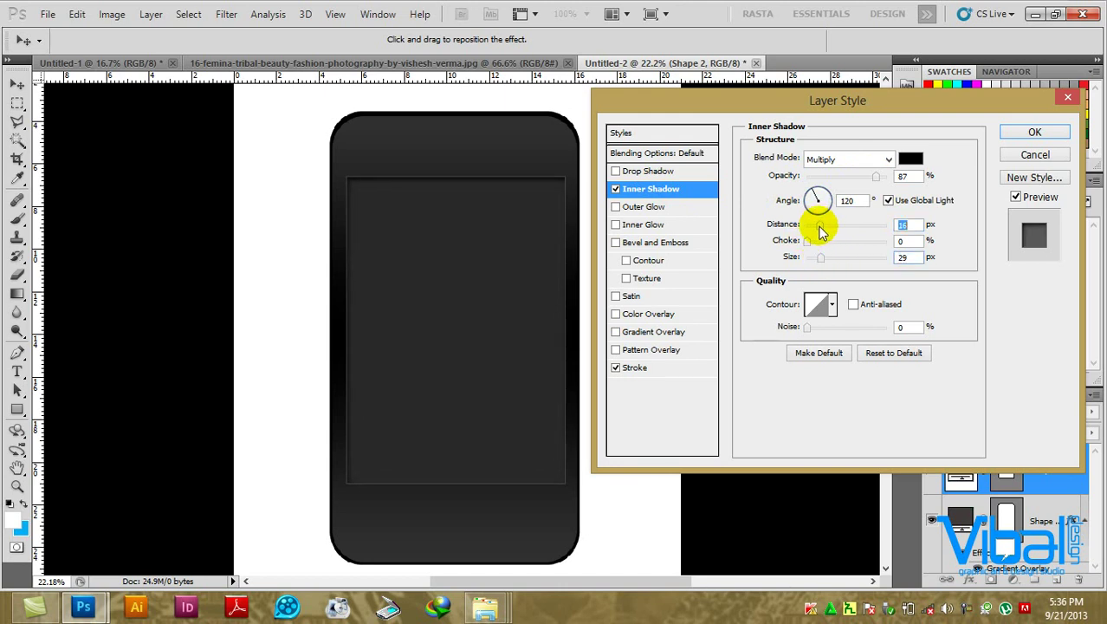
{"action": "left_click_drag", "start_coordinate": [824, 256], "coordinate": [832, 263]}
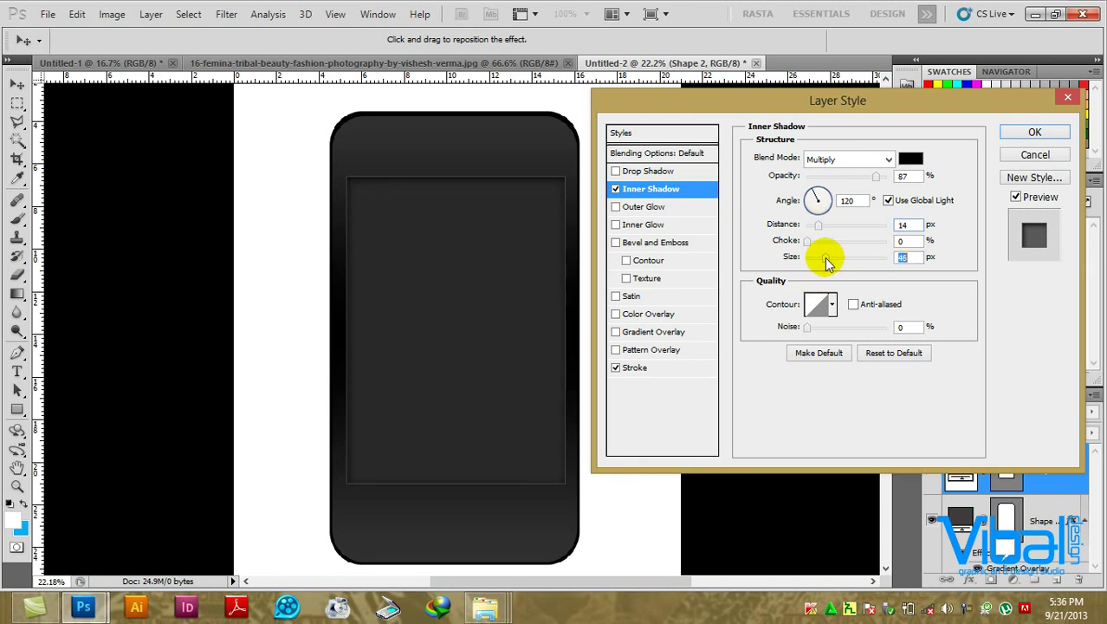
{"action": "left_click", "coordinate": [1035, 135]}
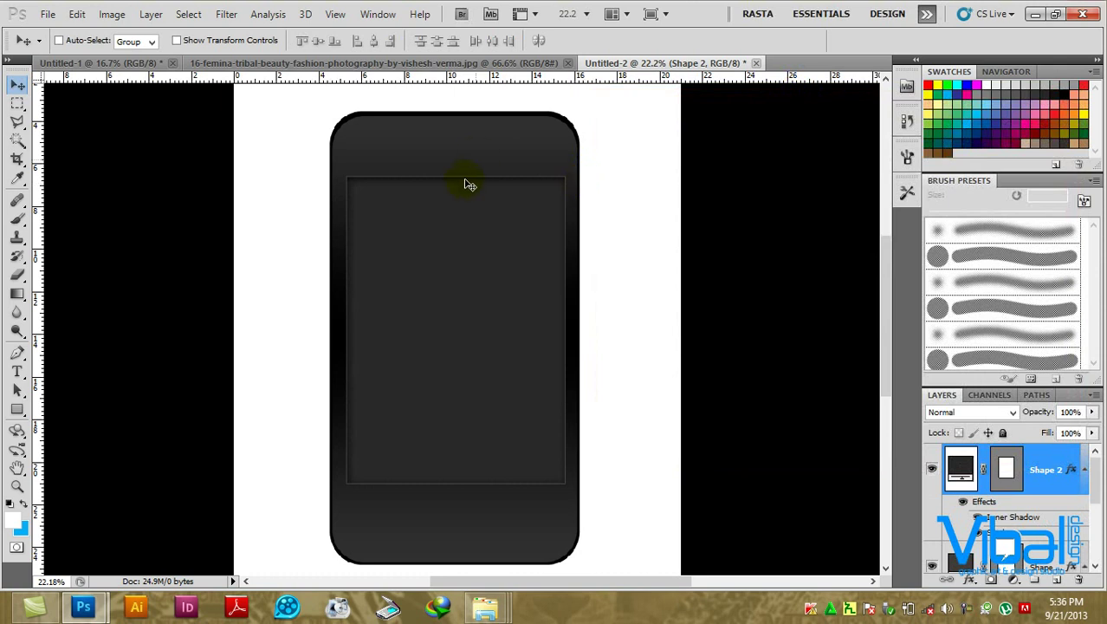
{"action": "scroll", "coordinate": [479, 275], "scroll_direction": "up", "scroll_amount": 1}
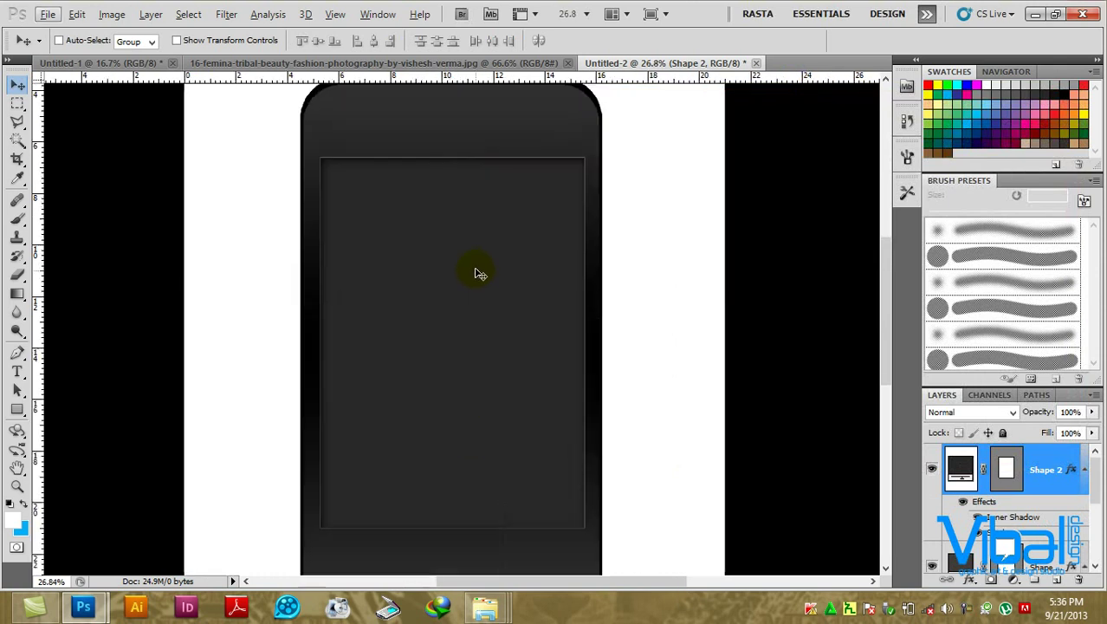
{"action": "left_click_drag", "start_coordinate": [432, 143], "coordinate": [442, 222]}
{"action": "scroll", "coordinate": [451, 220], "scroll_direction": "up", "scroll_amount": 2}
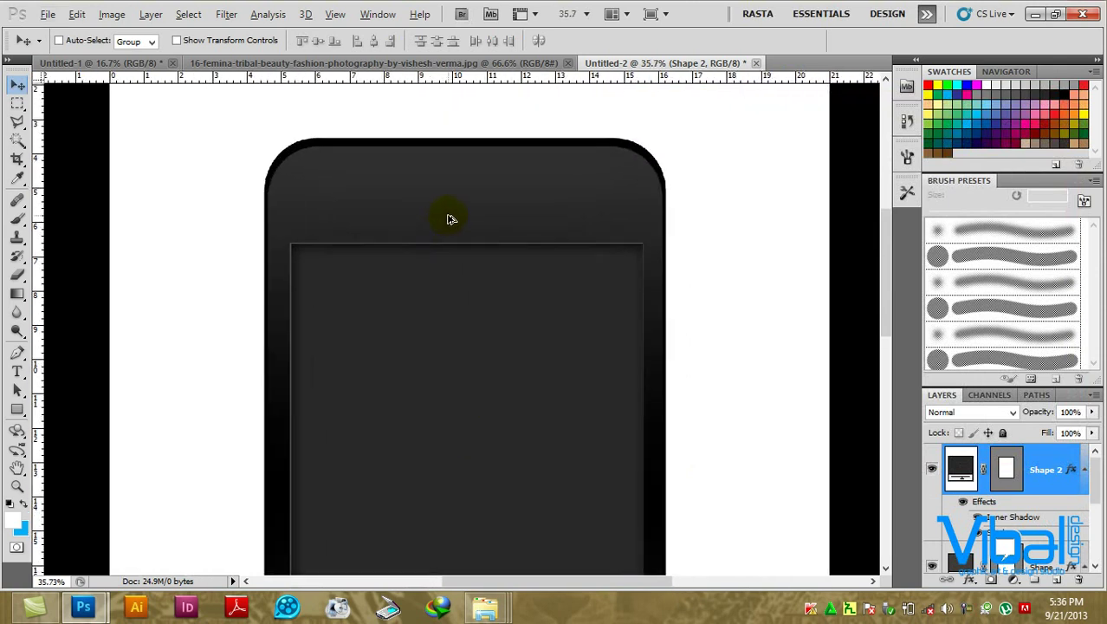
{"action": "scroll", "coordinate": [451, 219], "scroll_direction": "up", "scroll_amount": 1}
{"action": "scroll", "coordinate": [438, 188], "scroll_direction": "up", "scroll_amount": 1}
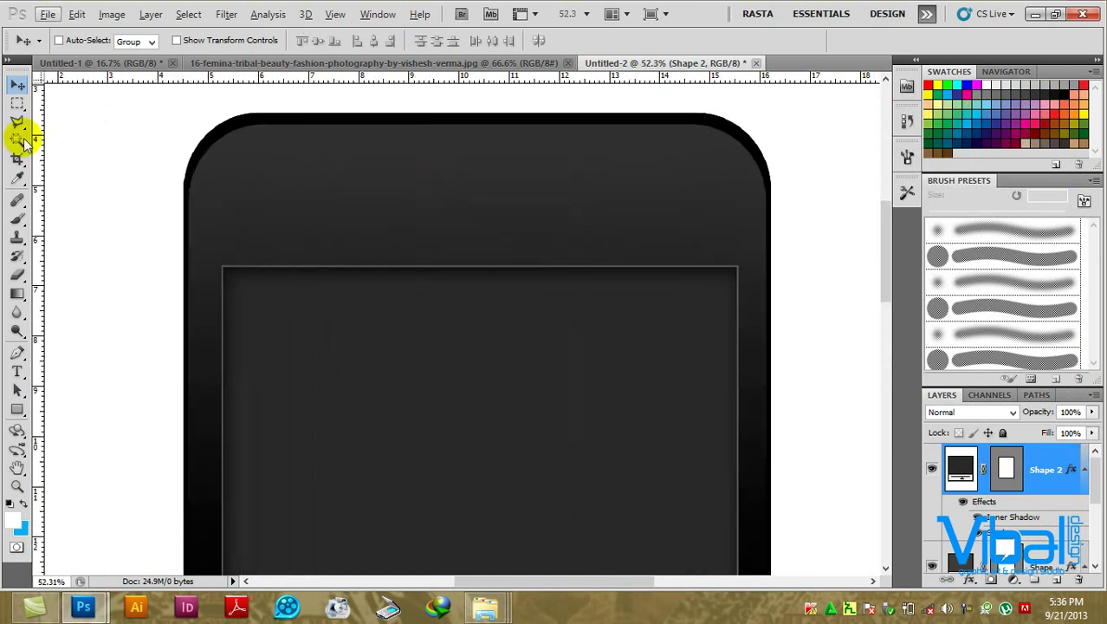
Draw a white rounded speaker slot with 355 px radius near the phone's top.
{"action": "left_click_drag", "start_coordinate": [18, 408], "coordinate": [95, 424]}
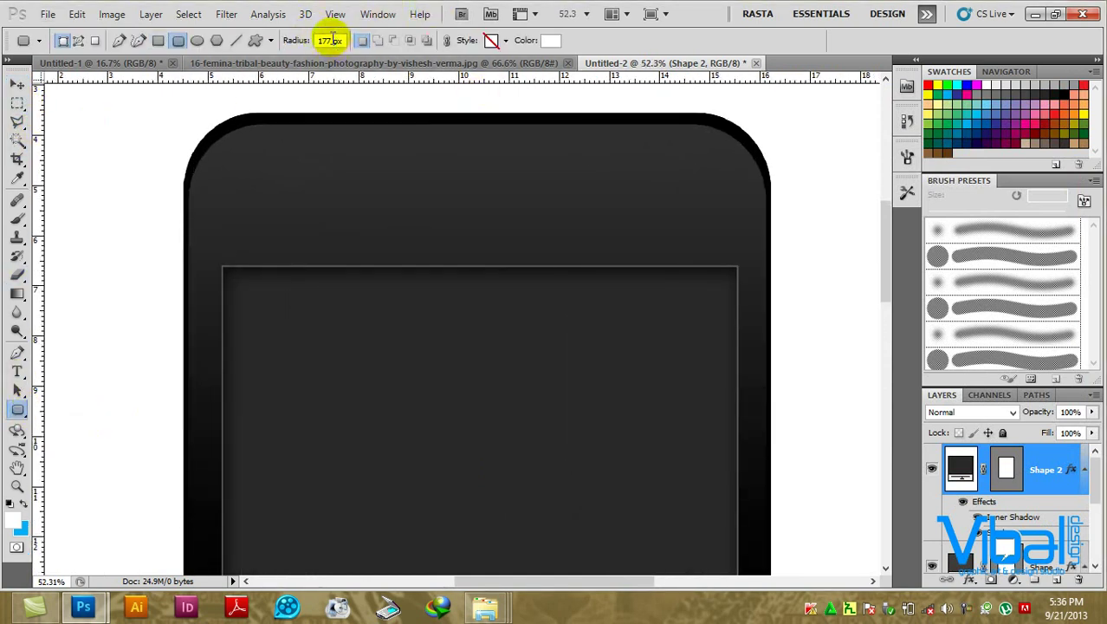
{"action": "double_click", "coordinate": [332, 39]}
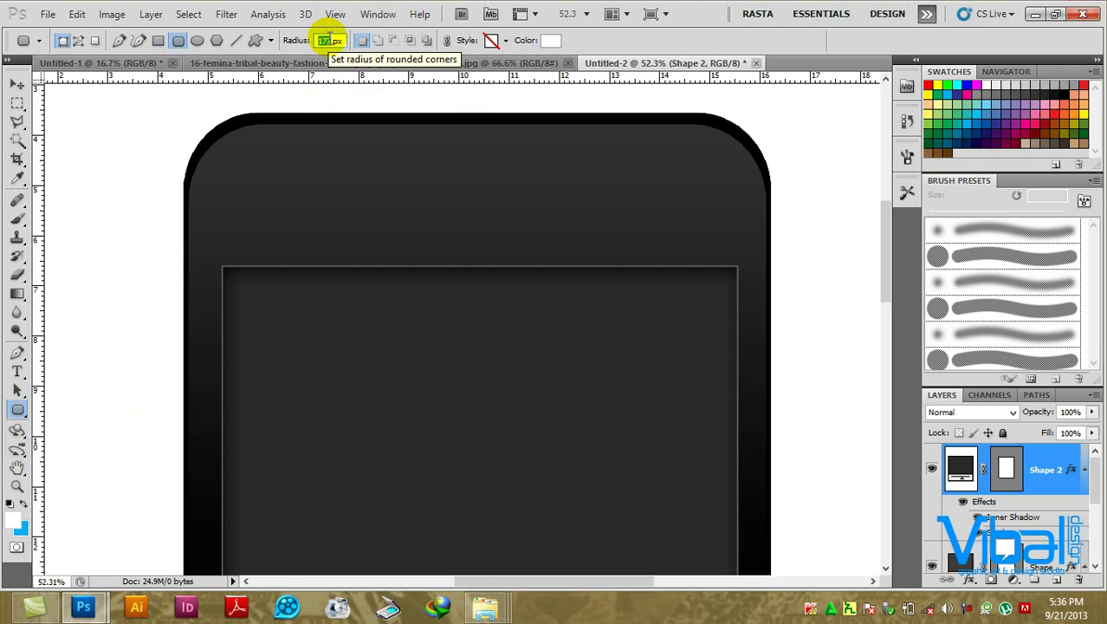
{"action": "type", "text": "355"}
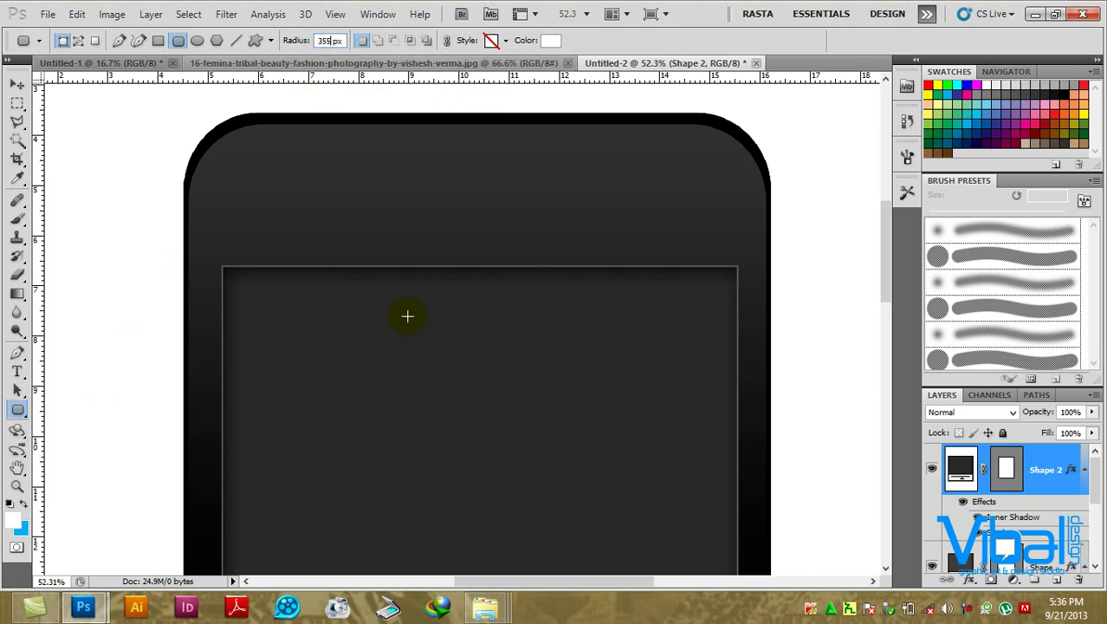
{"action": "left_click_drag", "start_coordinate": [374, 179], "coordinate": [516, 200]}
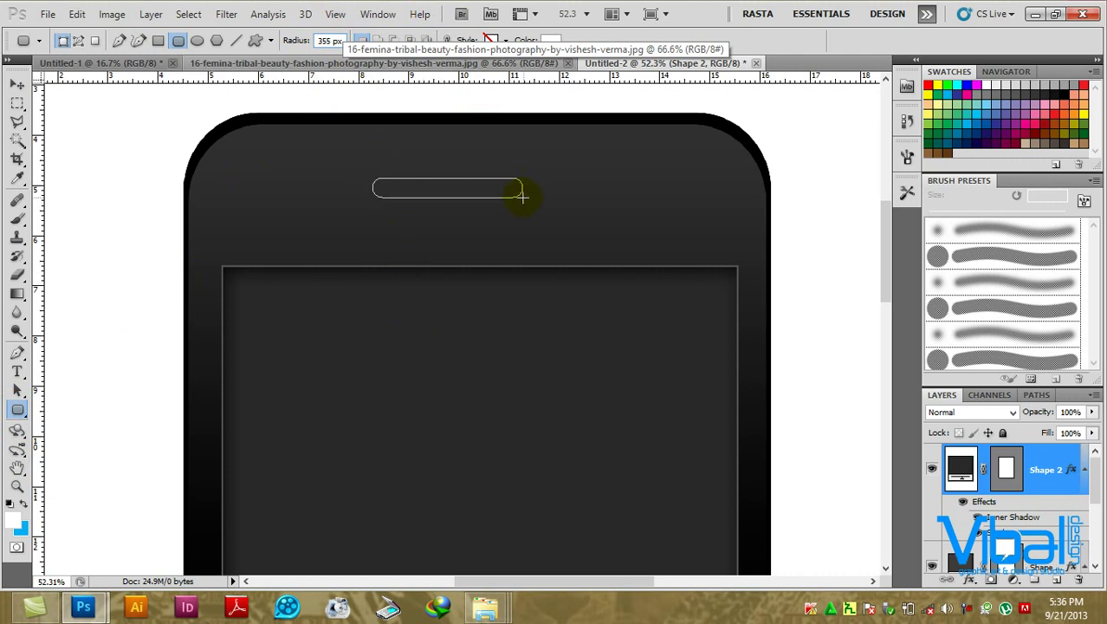
{"action": "left_click_drag", "start_coordinate": [518, 195], "coordinate": [504, 200]}
Scale the speaker slot to about 88% and centre it on the phone.
{"action": "left_click", "coordinate": [17, 84]}
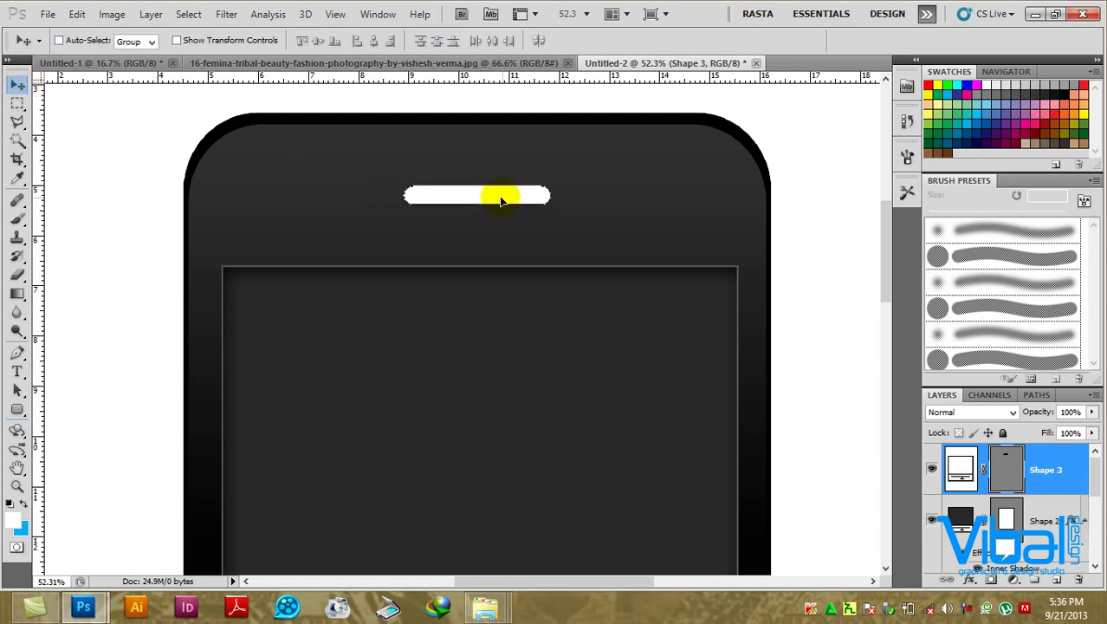
{"action": "key", "text": "shift+Left"}
{"action": "key", "text": "shift+Left"}
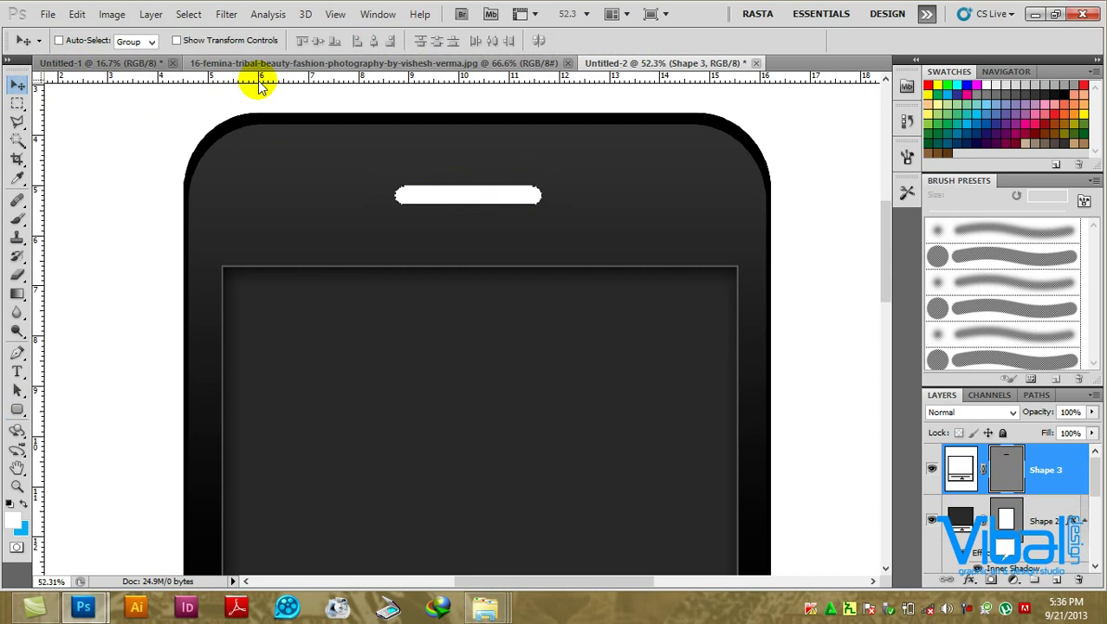
{"action": "key", "text": "ctrl+t"}
{"action": "left_click_drag", "start_coordinate": [543, 185], "coordinate": [536, 193]}
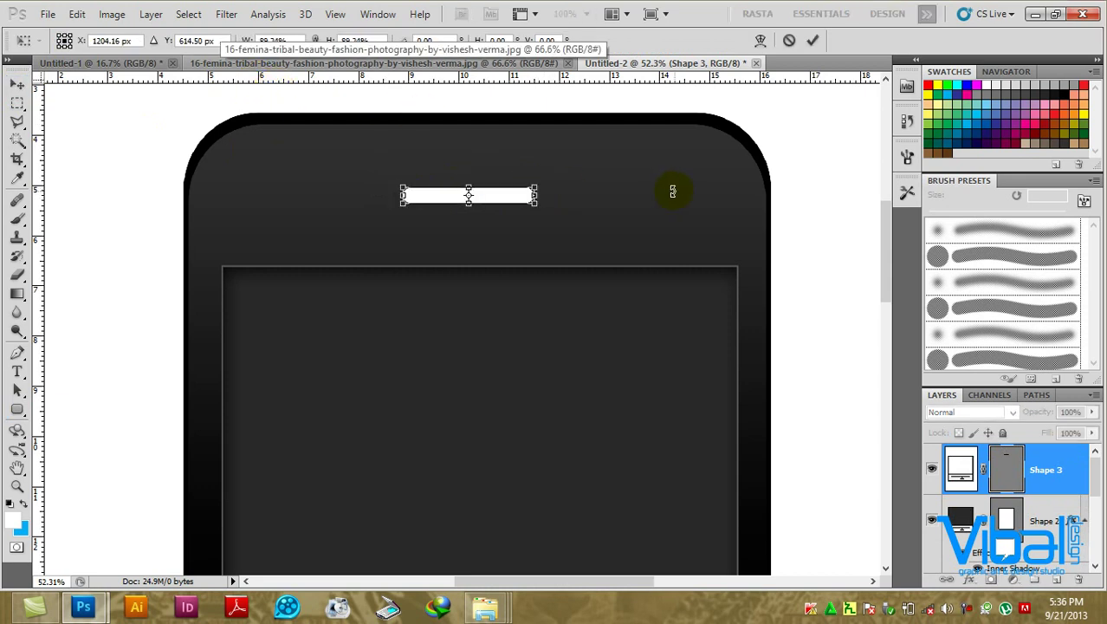
{"action": "key", "text": "Return"}
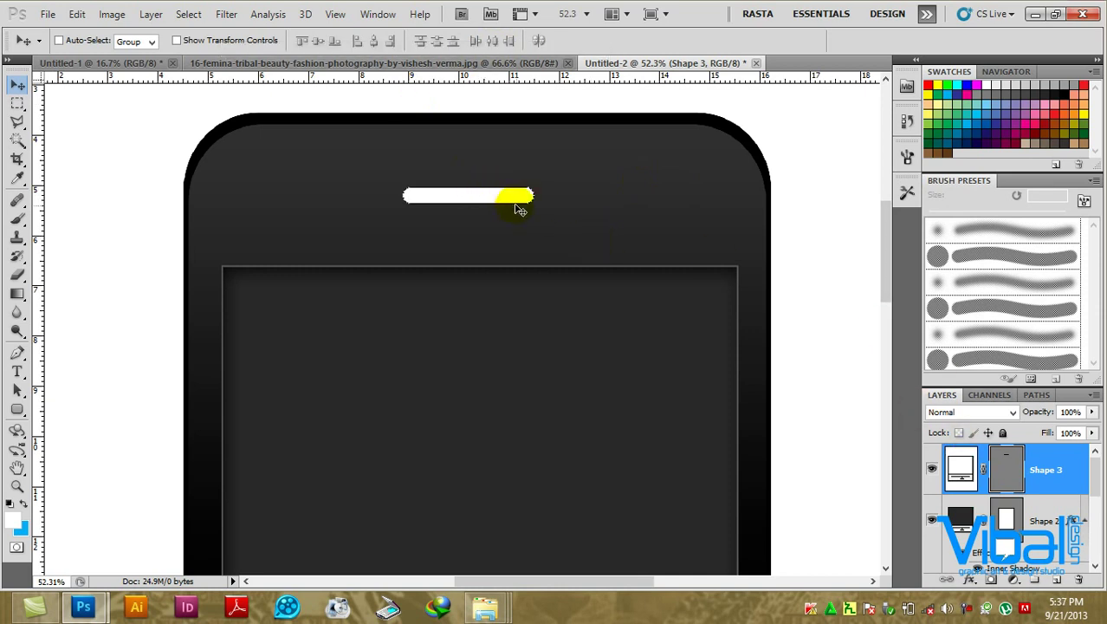
{"action": "key", "text": "Right"}
{"action": "key", "text": "Right"}
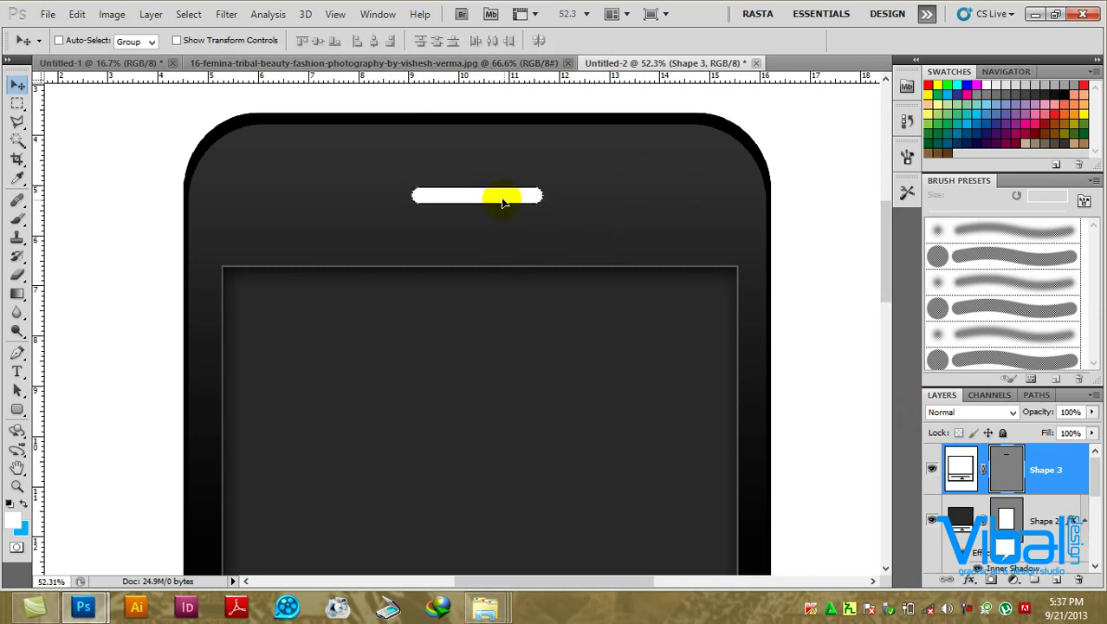
{"action": "key", "text": "Right"}
{"action": "key", "text": "Right"}
{"action": "left_click_drag", "start_coordinate": [503, 204], "coordinate": [501, 206]}
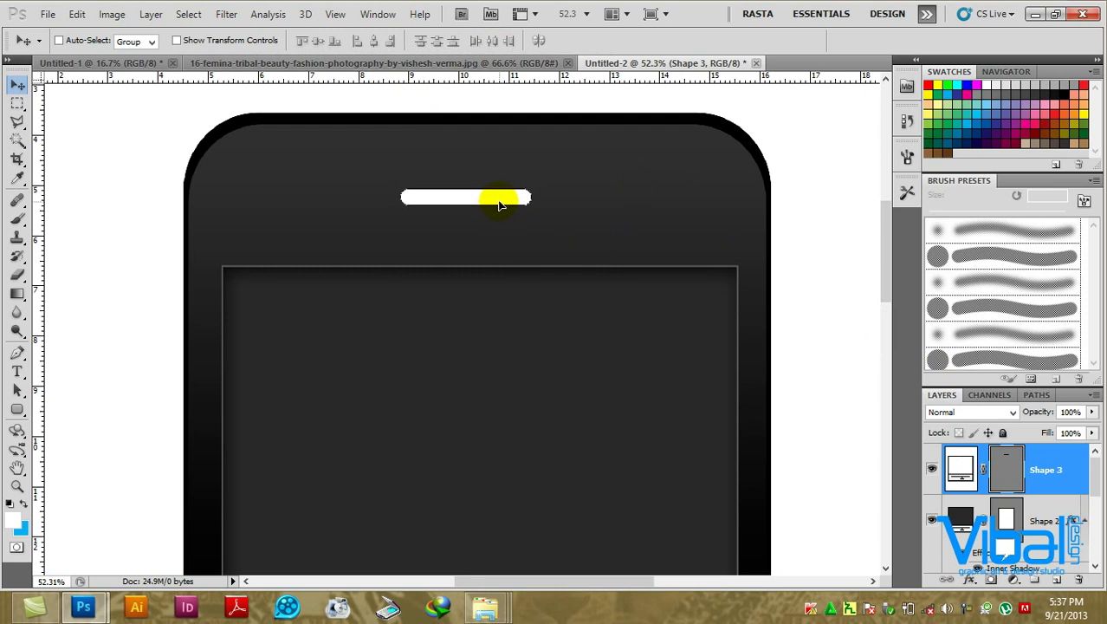
{"action": "scroll", "coordinate": [500, 205], "scroll_direction": "up", "scroll_amount": 3}
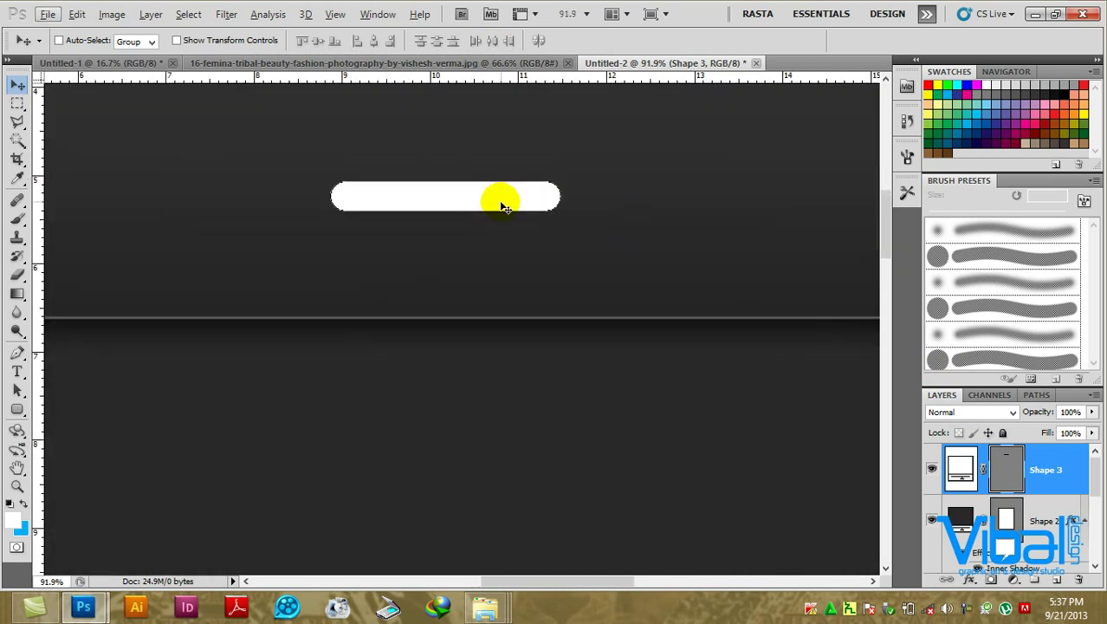
Create a new white 15 × 15 cm document at 300 pixels/inch.
{"action": "scroll", "coordinate": [511, 217], "scroll_direction": "down", "scroll_amount": 1}
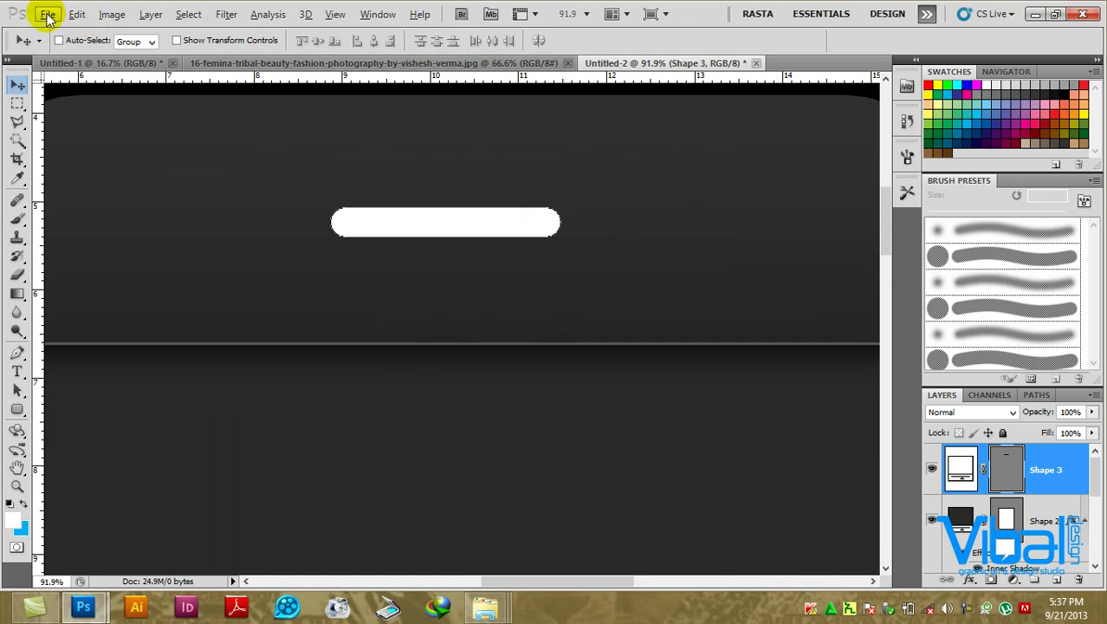
{"action": "left_click", "coordinate": [47, 15]}
{"action": "left_click", "coordinate": [424, 249]}
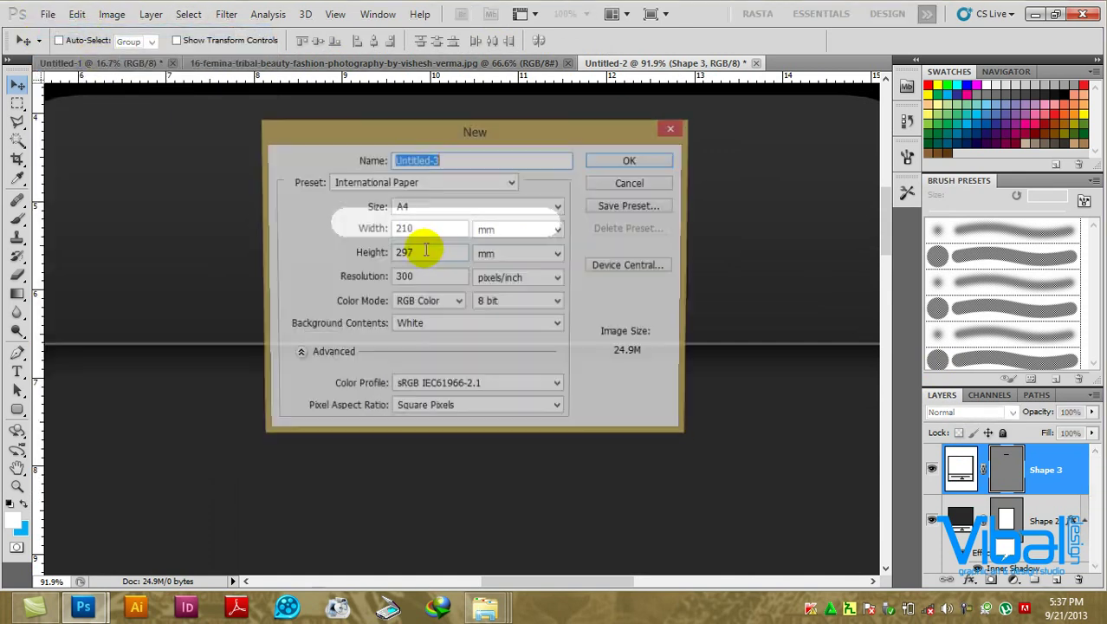
{"action": "double_click", "coordinate": [408, 229]}
{"action": "left_click", "coordinate": [511, 238]}
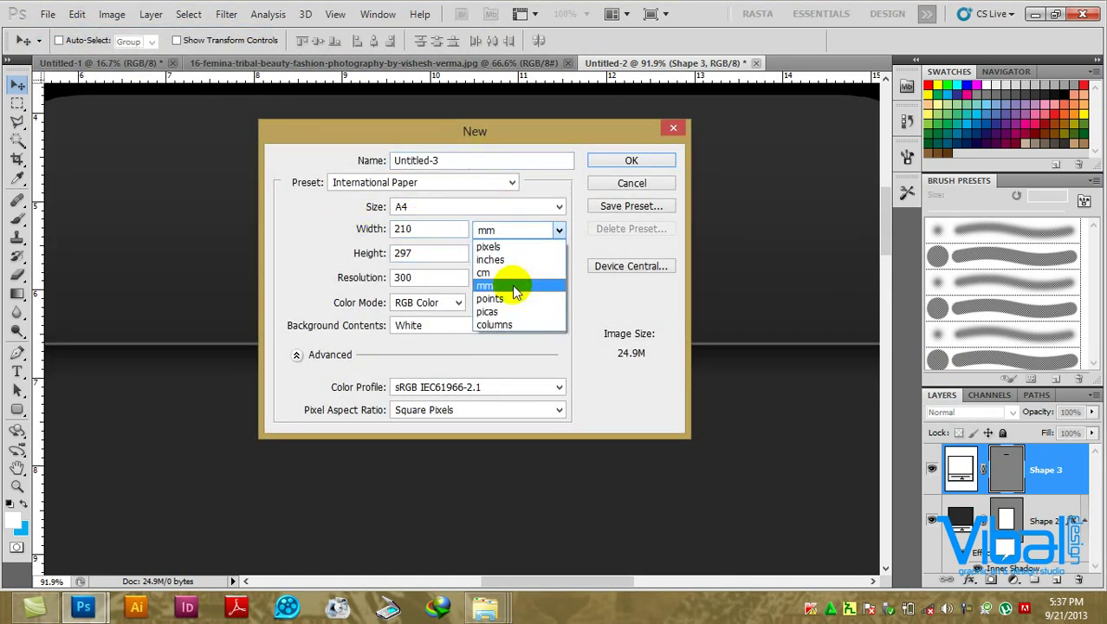
{"action": "left_click", "coordinate": [513, 274]}
{"action": "left_click_drag", "start_coordinate": [457, 141], "coordinate": [459, 130]}
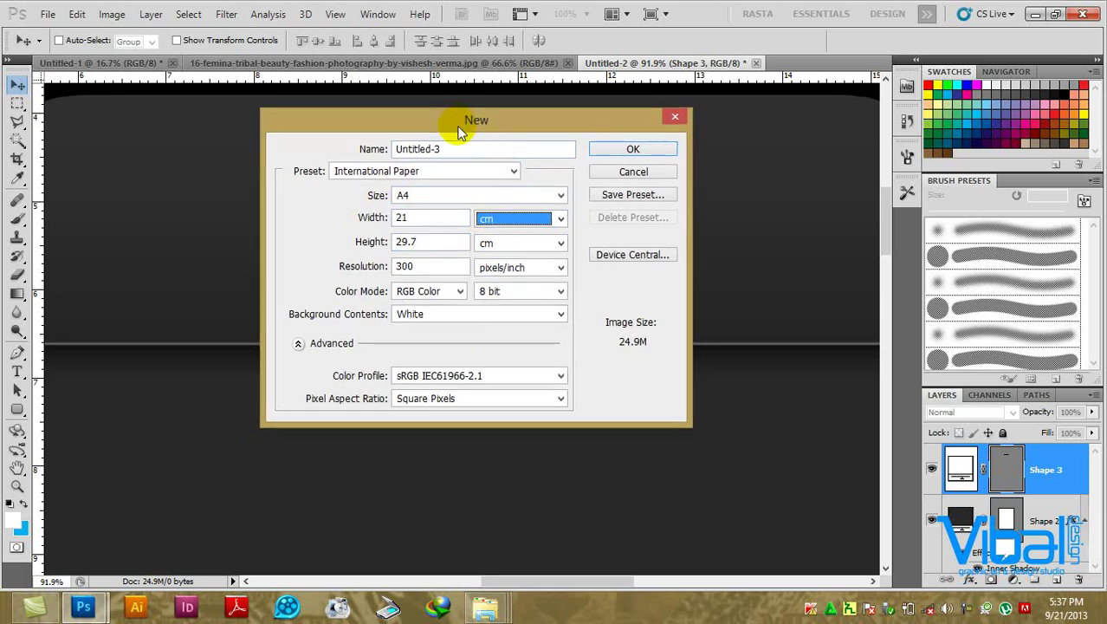
{"action": "double_click", "coordinate": [408, 217]}
{"action": "type", "text": "1"}
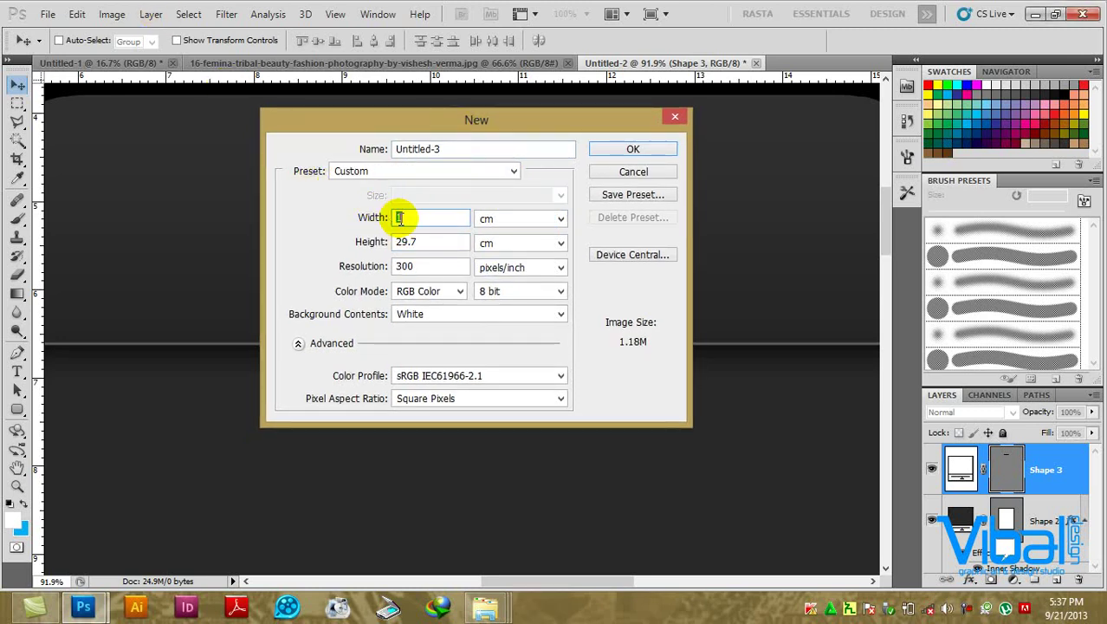
{"action": "type", "text": "5"}
{"action": "key", "text": "Tab"}
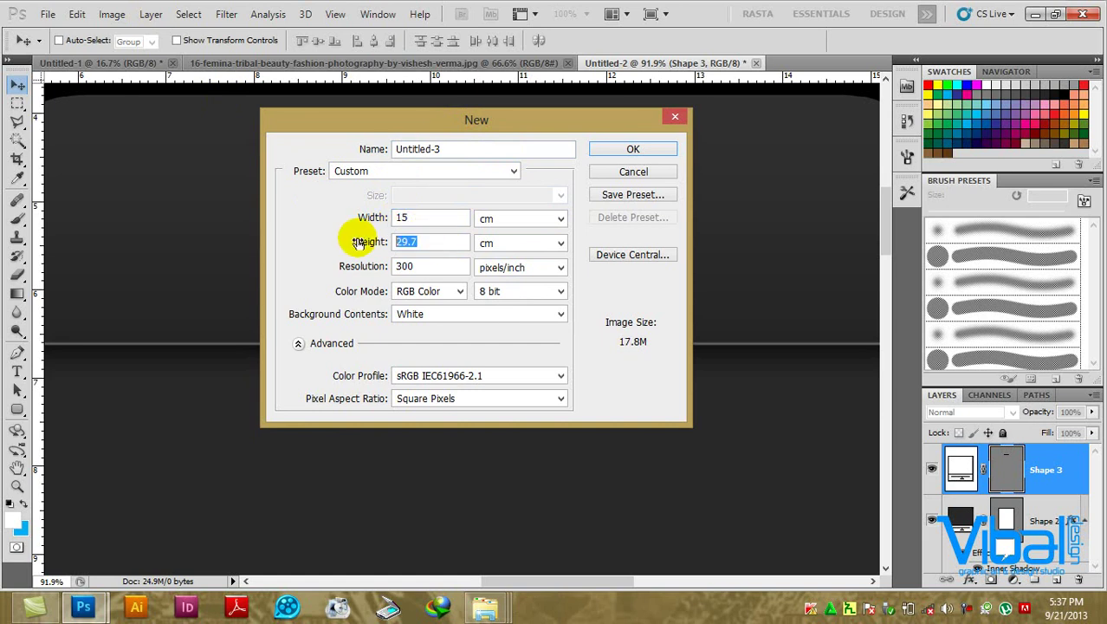
{"action": "type", "text": "8"}
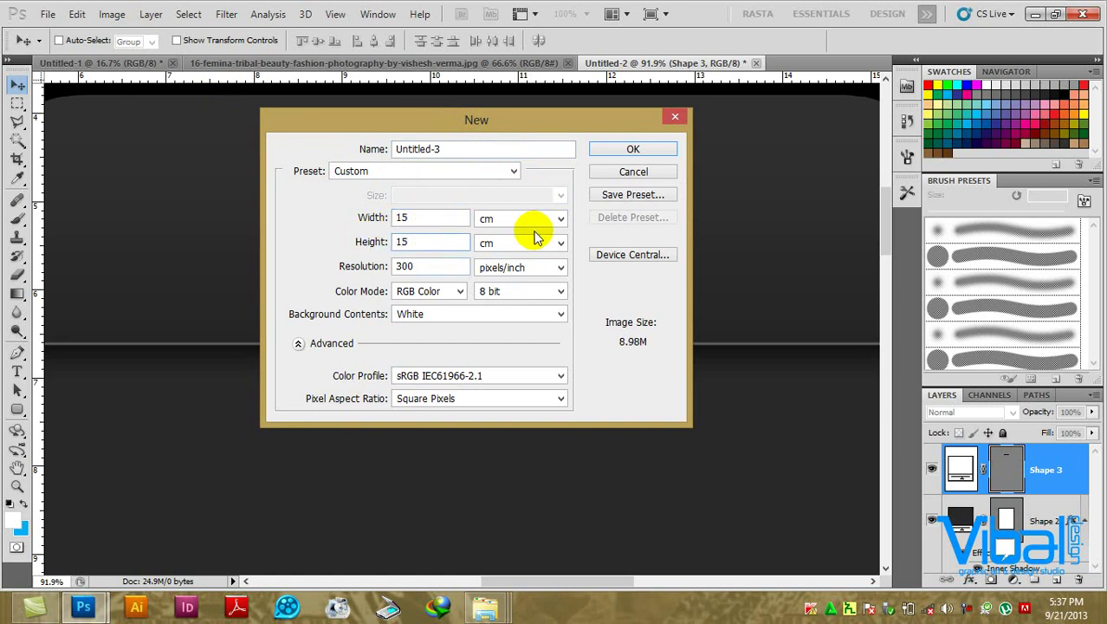
{"action": "left_click", "coordinate": [633, 149]}
Fill the canvas's top-left quarter with black on a new layer.
{"action": "scroll", "coordinate": [466, 241], "scroll_direction": "down", "scroll_amount": 1}
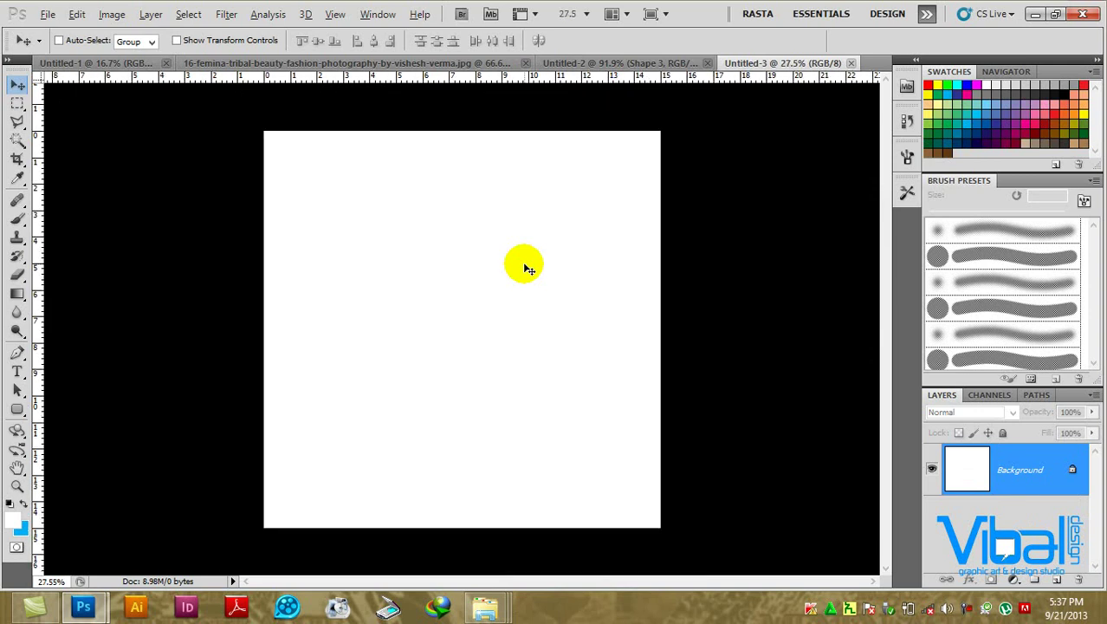
{"action": "left_click", "coordinate": [18, 104]}
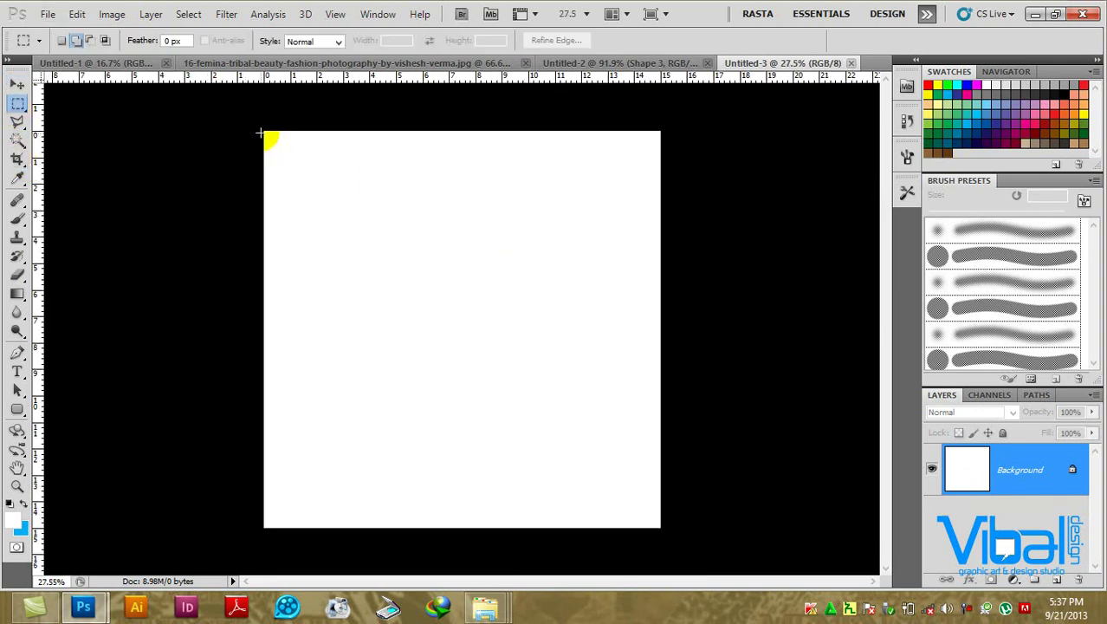
{"action": "left_click_drag", "start_coordinate": [265, 137], "coordinate": [463, 335]}
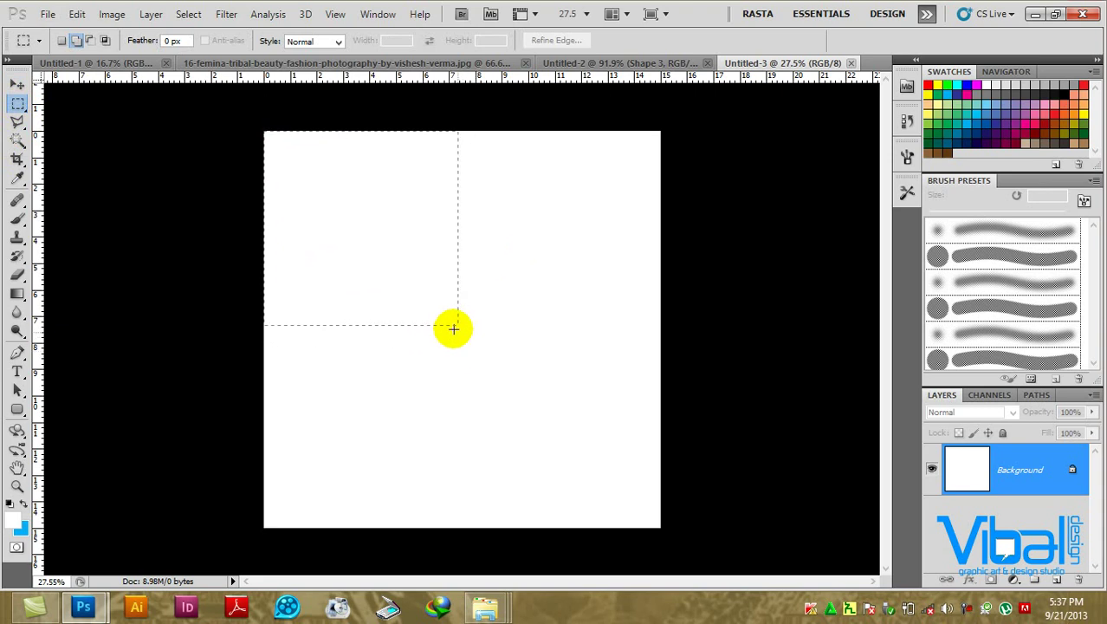
{"action": "left_click_drag", "start_coordinate": [463, 336], "coordinate": [457, 330]}
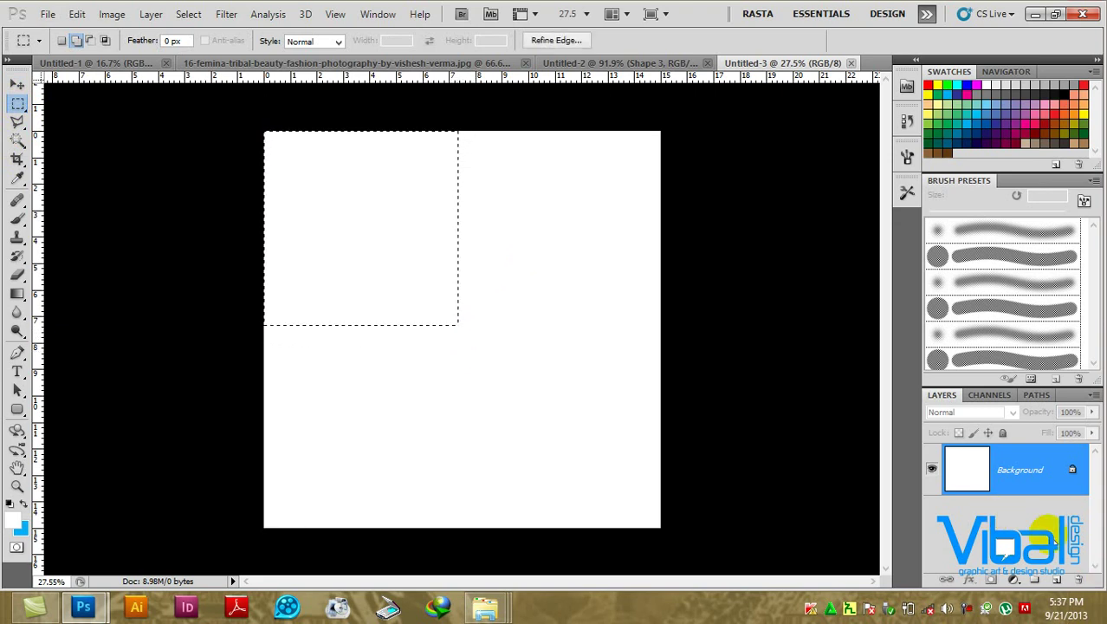
{"action": "left_click", "coordinate": [1056, 579]}
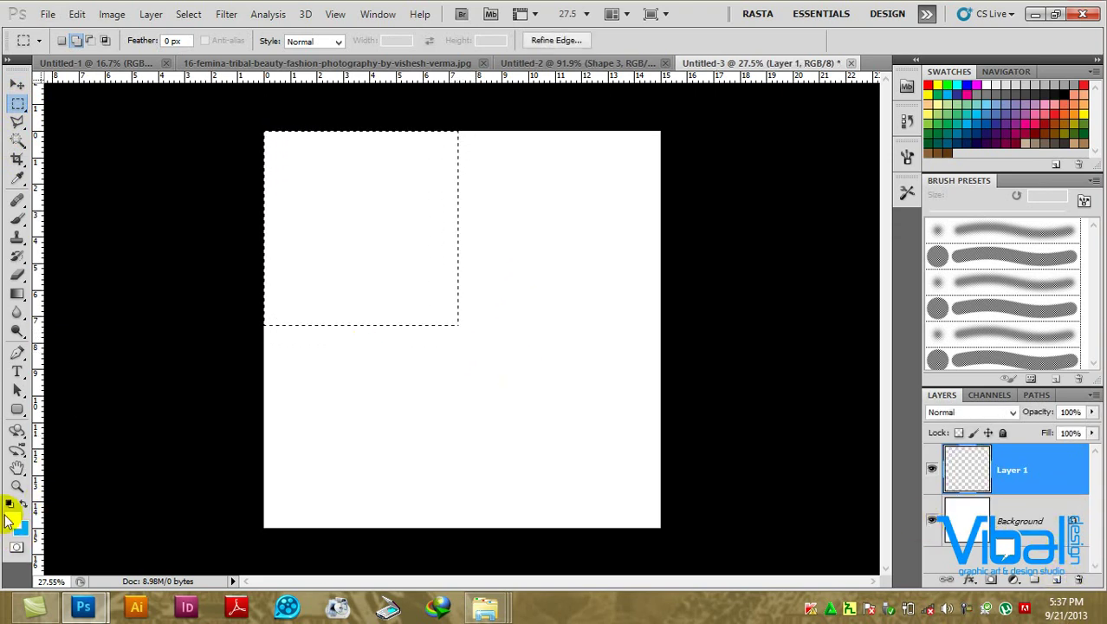
{"action": "left_click", "coordinate": [10, 506]}
{"action": "key", "text": "alt+BackSpace"}
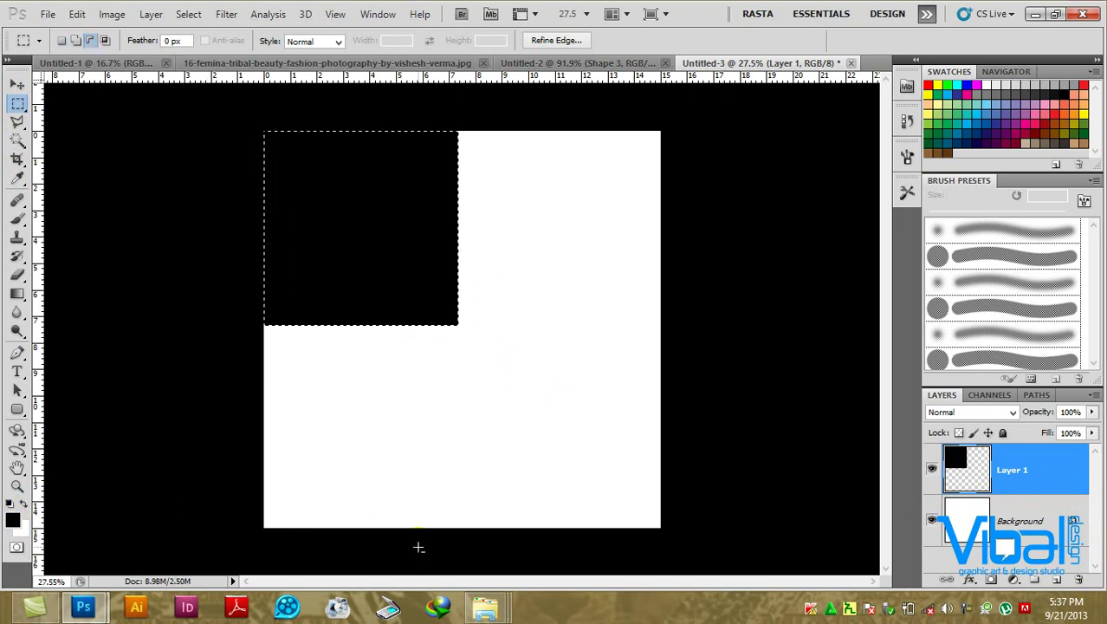
{"action": "left_click", "coordinate": [389, 328]}
Move the black square to the lower-right quarter, duplicate it, and scale both layers to about 103%.
{"action": "left_click", "coordinate": [17, 84]}
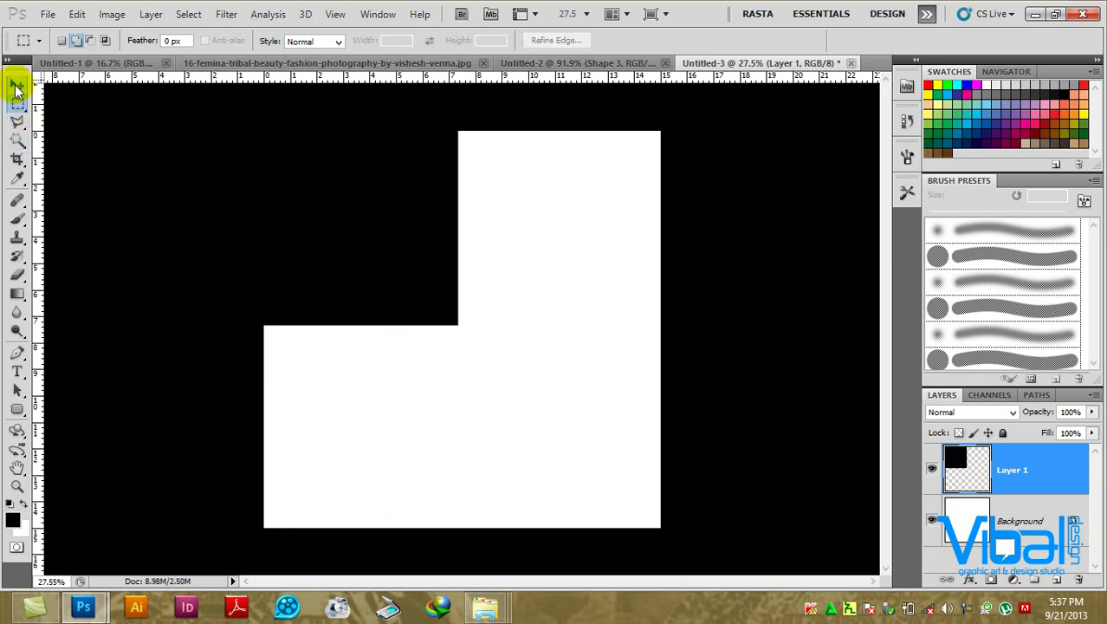
{"action": "mouse_move", "coordinate": [377, 240]}
{"action": "left_mouse_down"}
{"action": "mouse_move", "coordinate": [580, 395]}
{"action": "mouse_move", "coordinate": [565, 428]}
{"action": "left_mouse_up"}
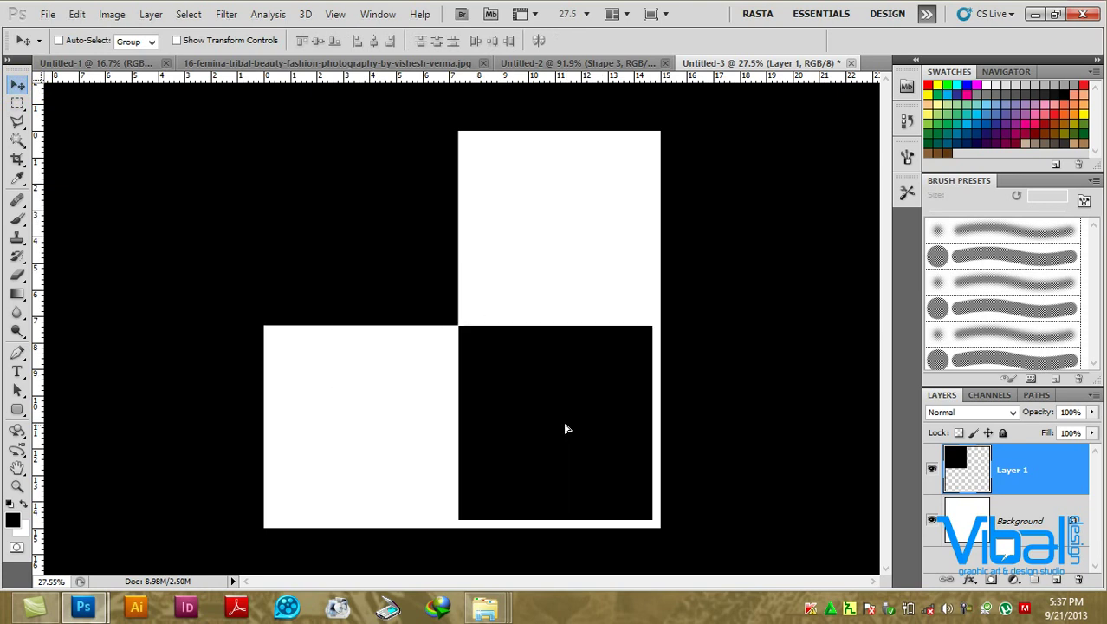
{"action": "key", "text": "ctrl+j"}
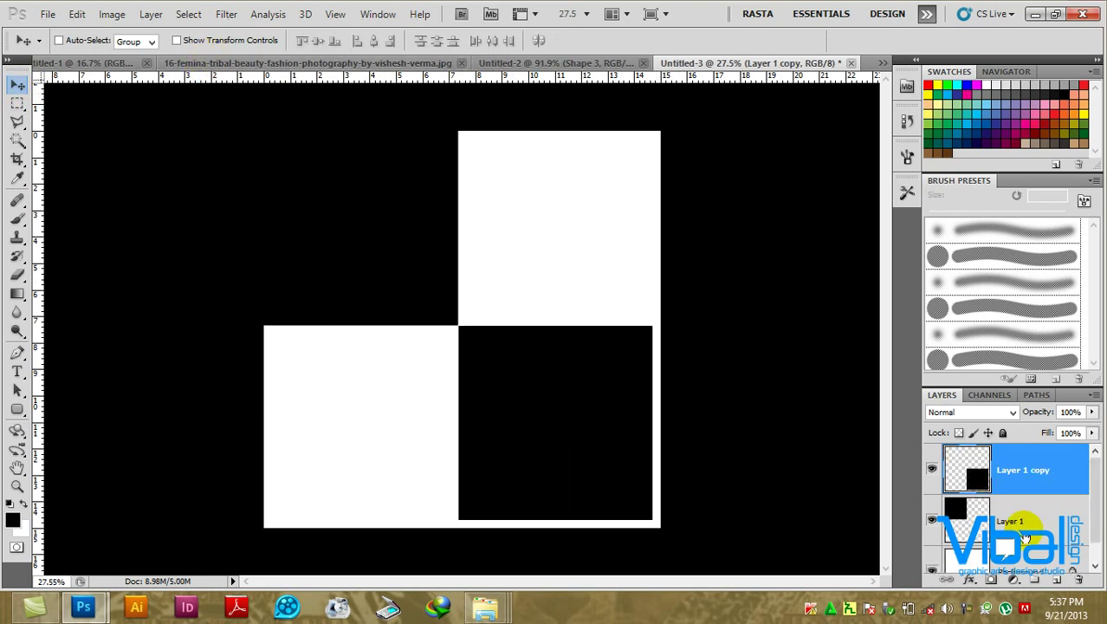
{"action": "left_click", "coordinate": [1025, 533], "text": "shift"}
{"action": "key", "text": "ctrl+t"}
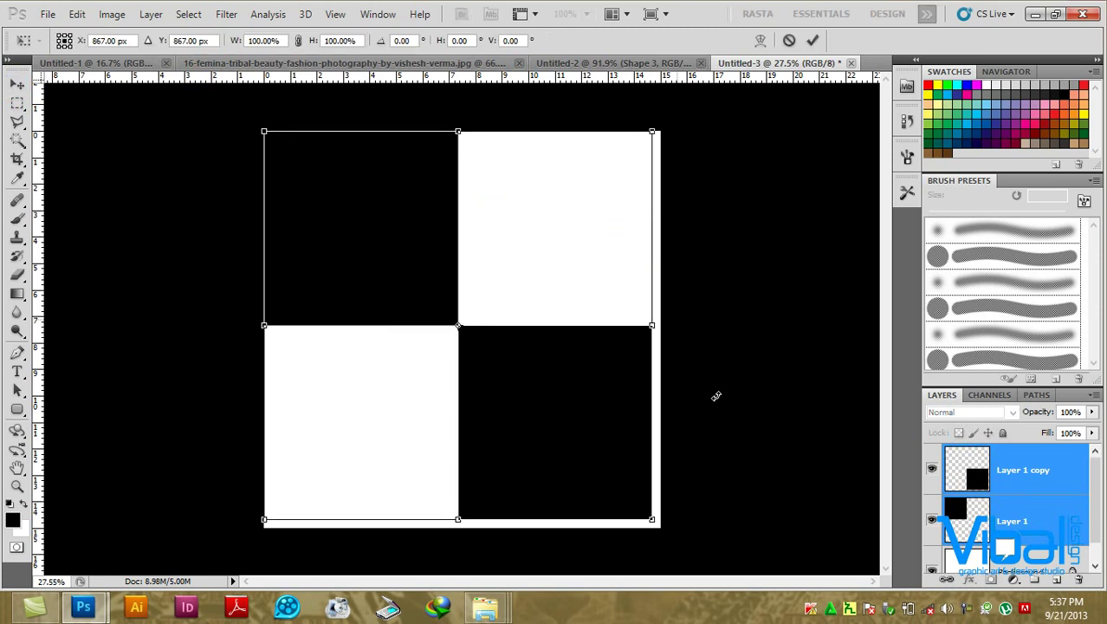
{"action": "left_click_drag", "start_coordinate": [651, 520], "coordinate": [661, 533]}
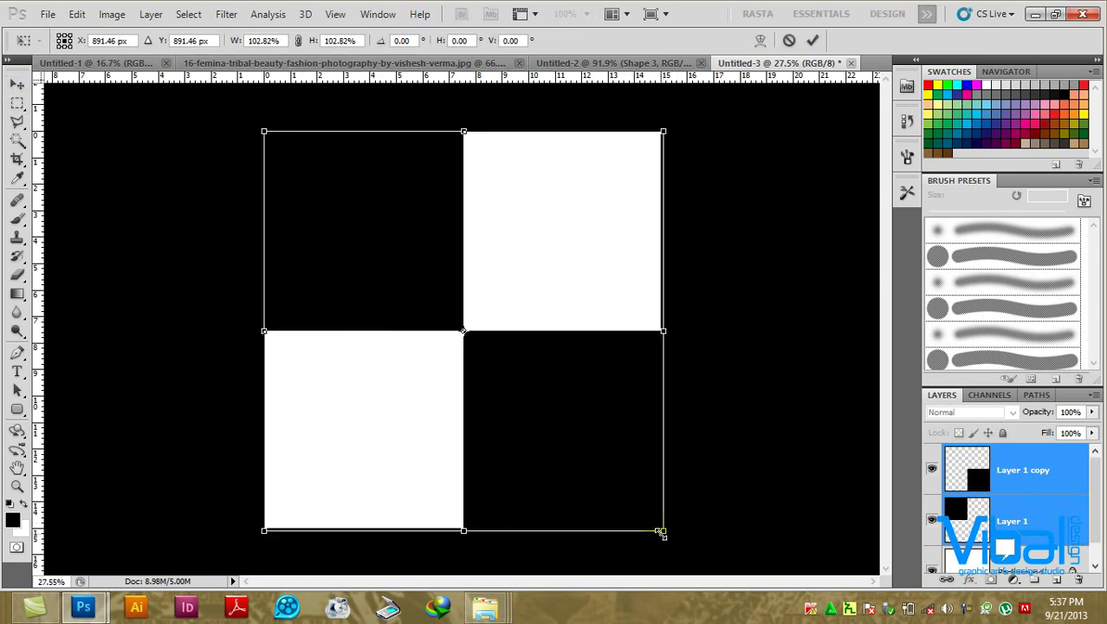
{"action": "key", "text": "Return"}
Make the pasteboard gray and merge visible layers into one Background layer.
{"action": "right_click", "coordinate": [735, 314]}
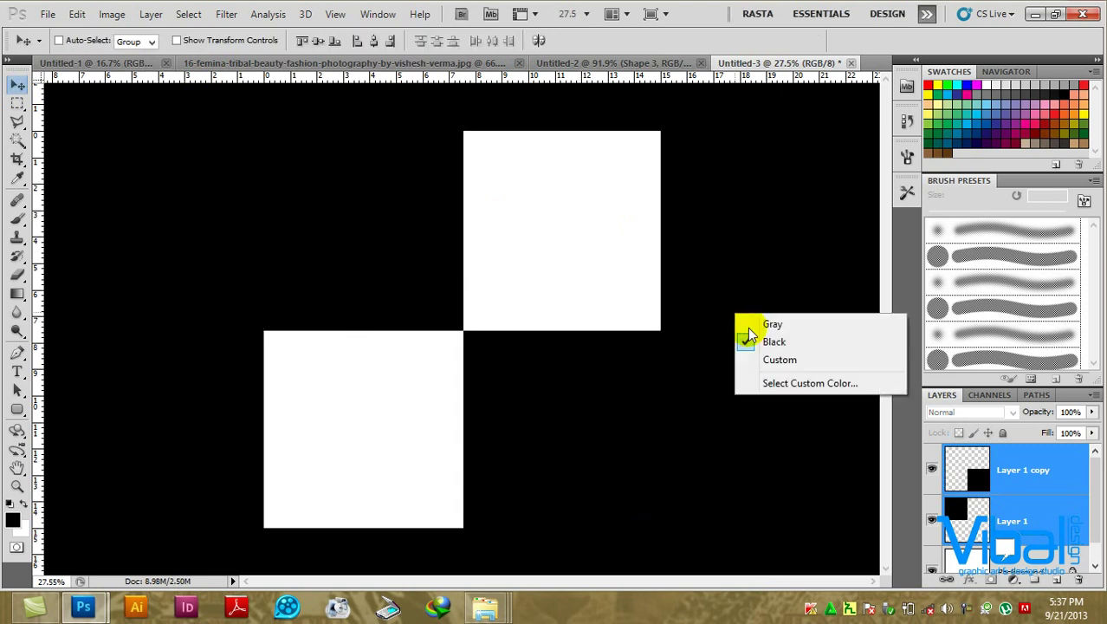
{"action": "left_click", "coordinate": [774, 328]}
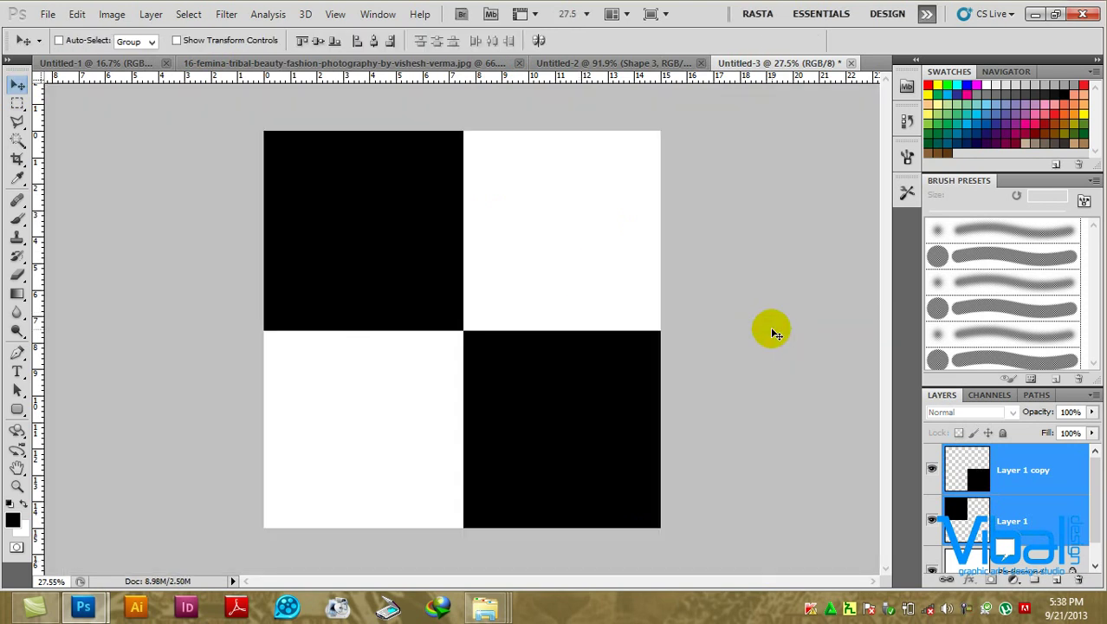
{"action": "scroll", "coordinate": [1016, 468], "scroll_direction": "down", "scroll_amount": 1}
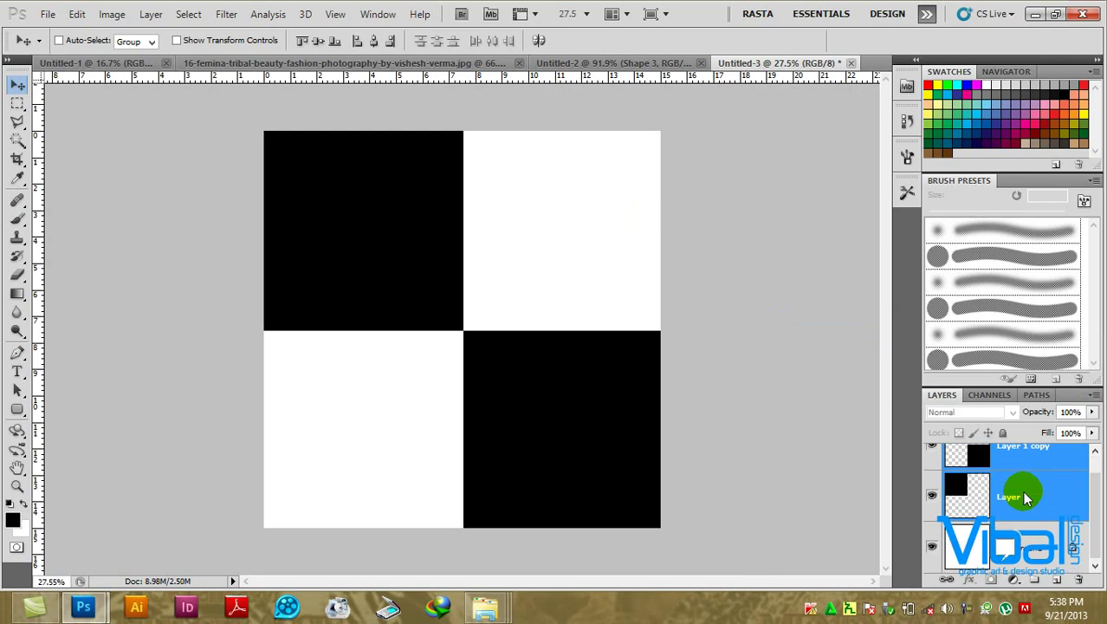
{"action": "right_click", "coordinate": [1029, 454]}
{"action": "left_click", "coordinate": [1021, 419]}
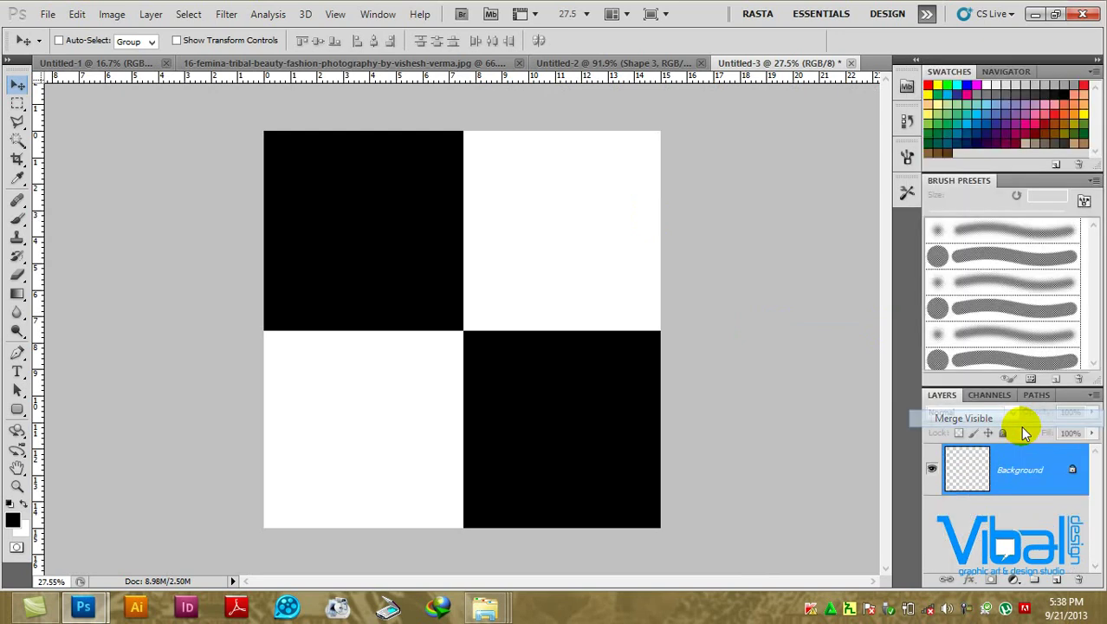
Define the checkerboard as a new pattern named 'speaker'.
{"action": "left_click", "coordinate": [77, 15]}
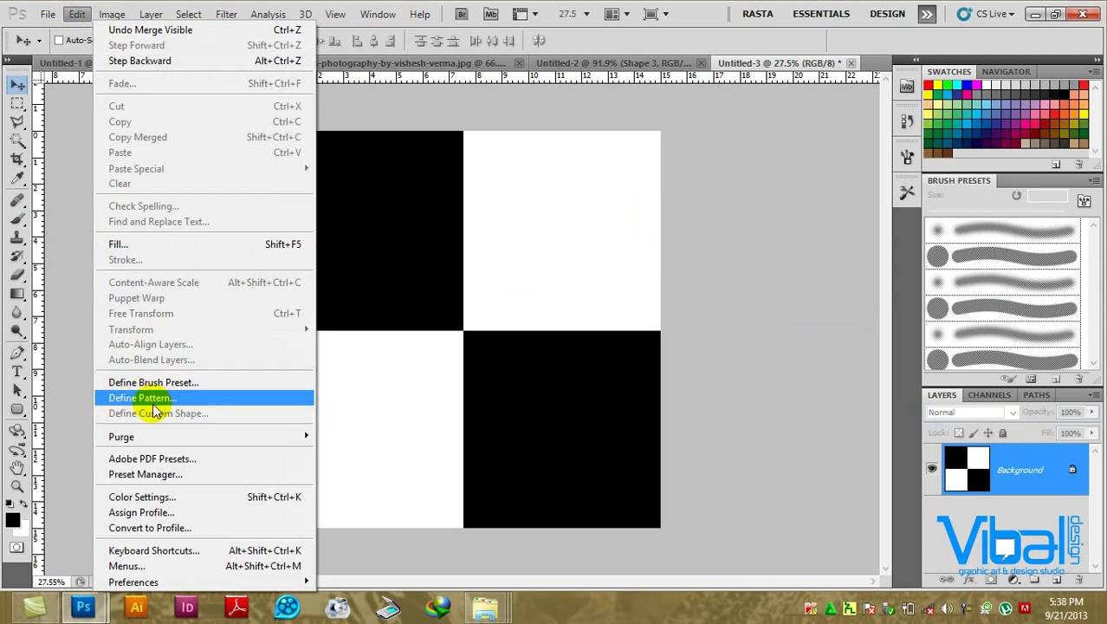
{"action": "left_click", "coordinate": [182, 400]}
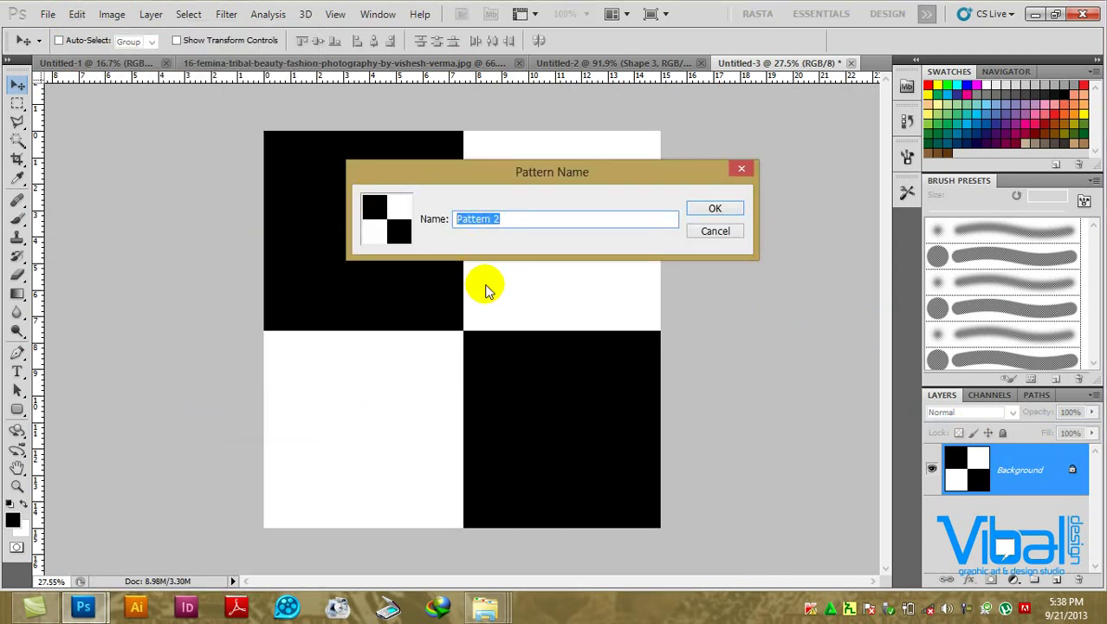
{"action": "type", "text": "speaker"}
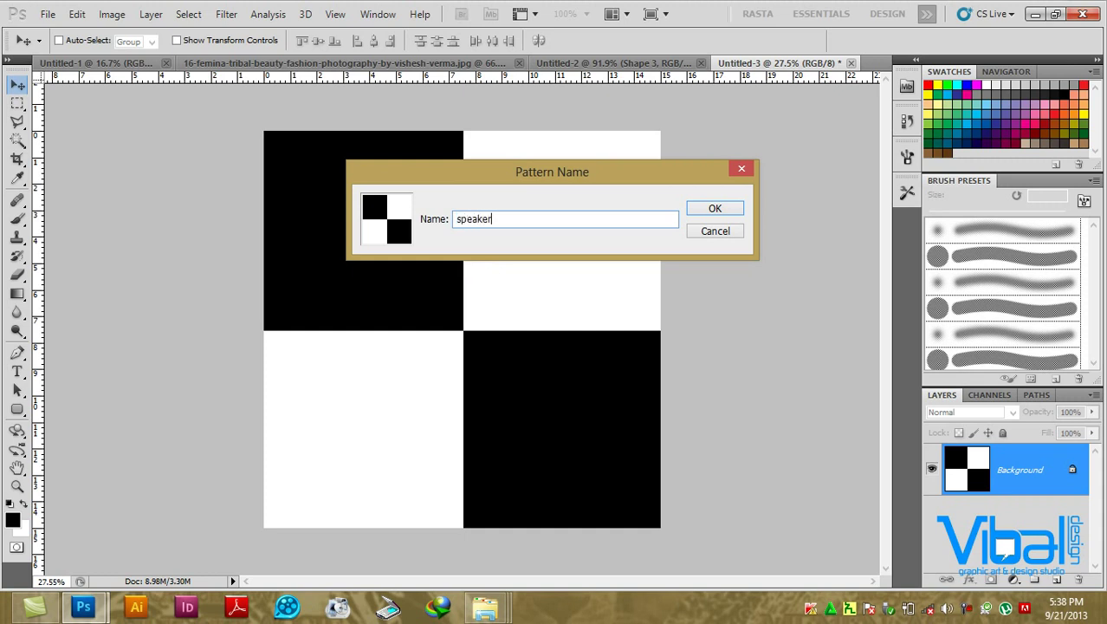
{"action": "left_click", "coordinate": [715, 208]}
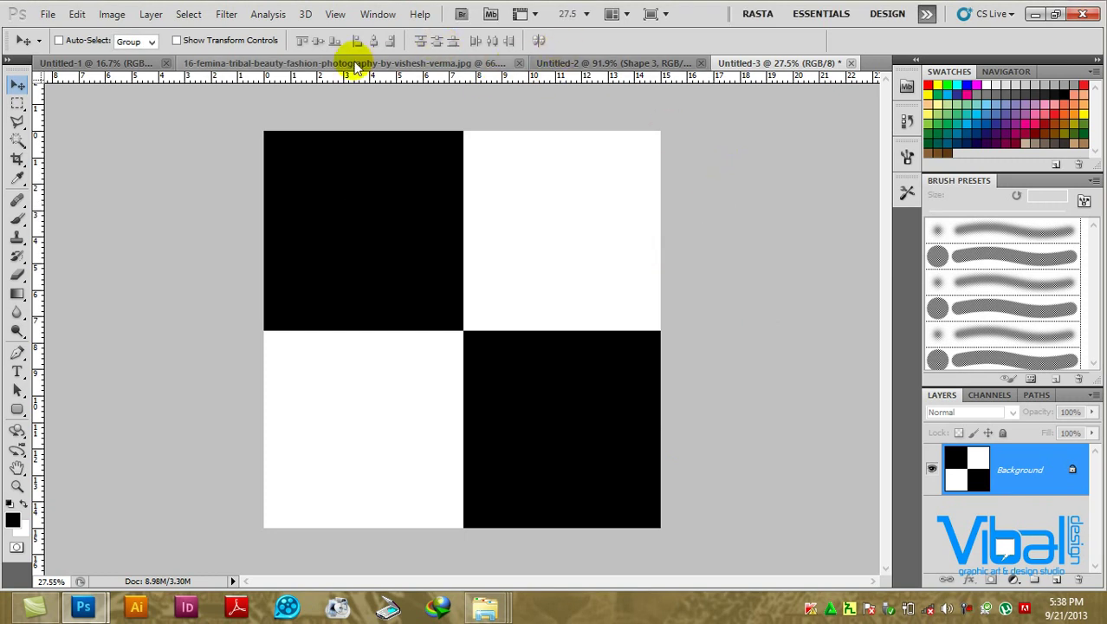
Switch through Untitled-1 back to the Untitled-2 phone mockup document.
{"action": "left_click", "coordinate": [97, 63]}
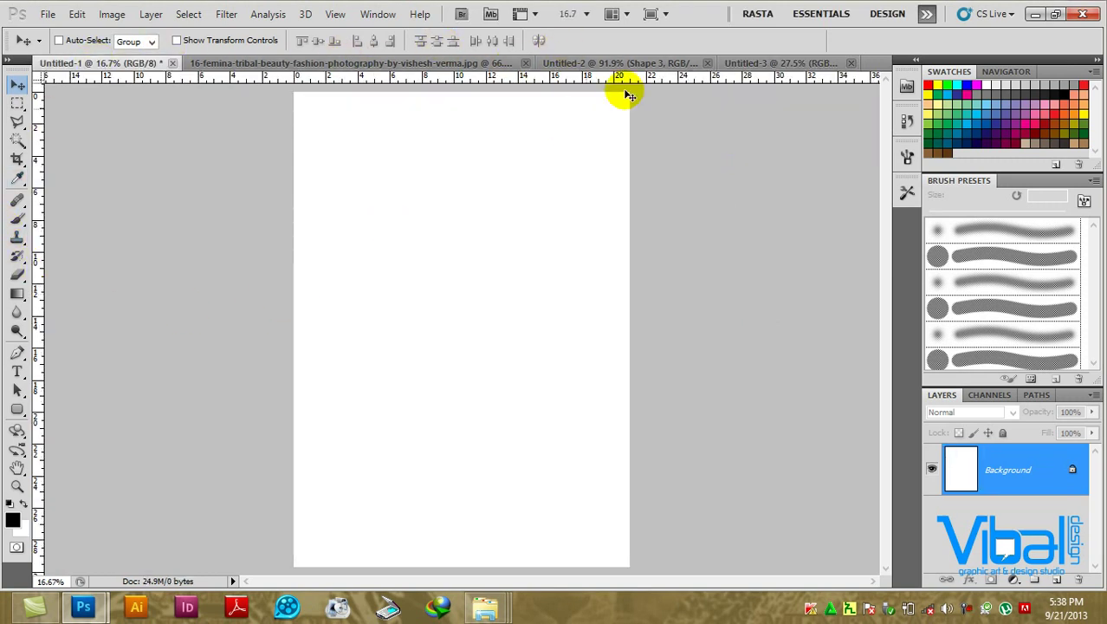
{"action": "left_click", "coordinate": [637, 64]}
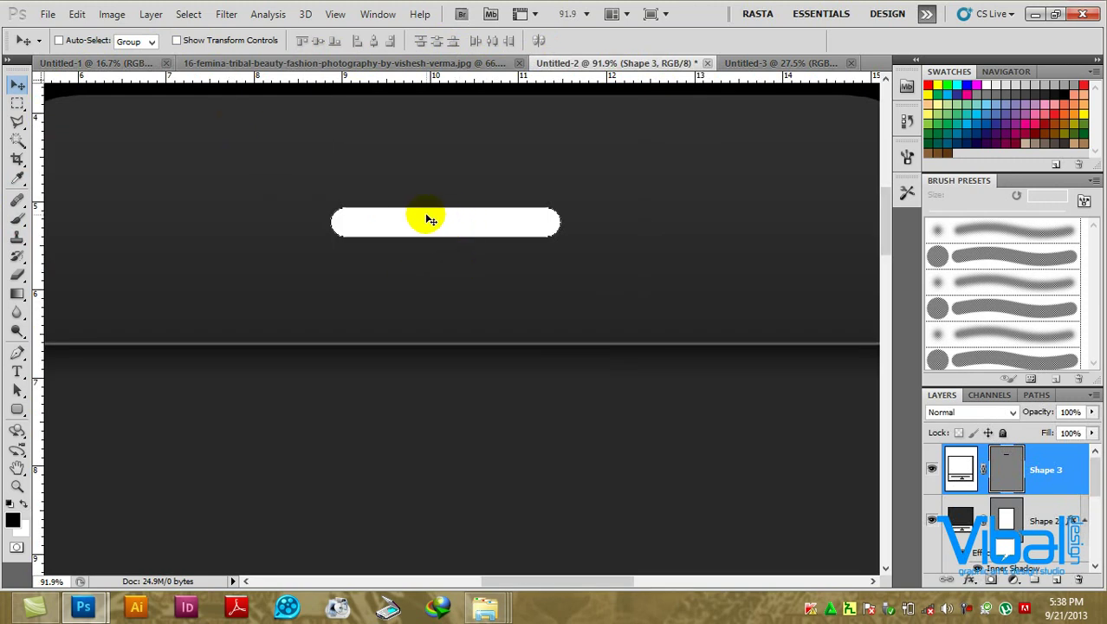
{"action": "scroll", "coordinate": [460, 226], "scroll_direction": "up", "scroll_amount": 2}
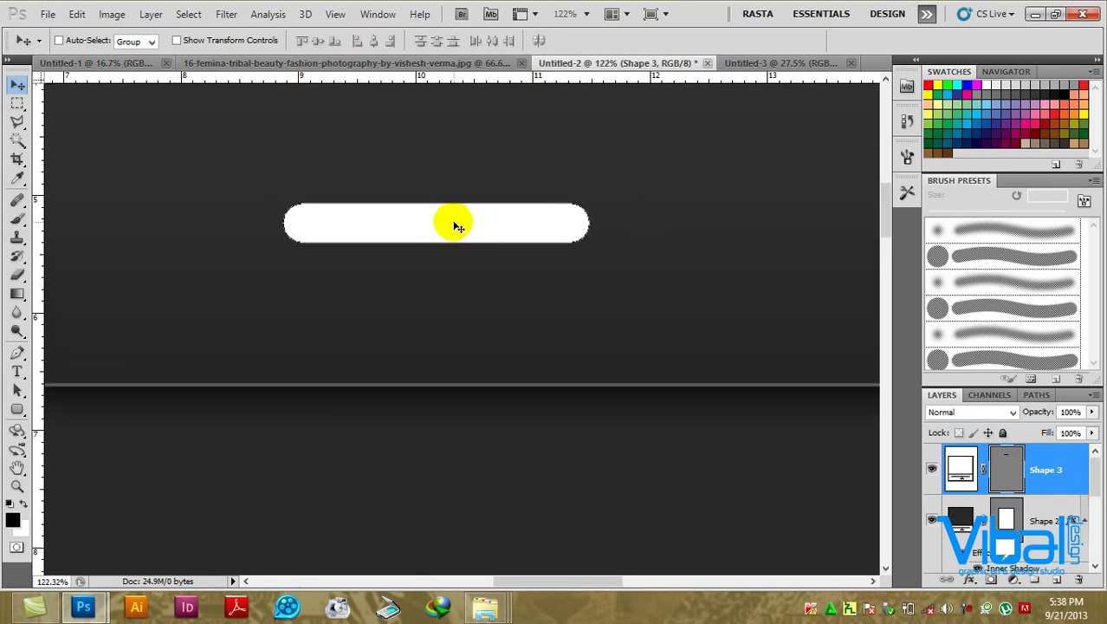
Change the Shape 3 speaker bar's fill to a mid grey.
{"action": "double_click", "coordinate": [963, 469]}
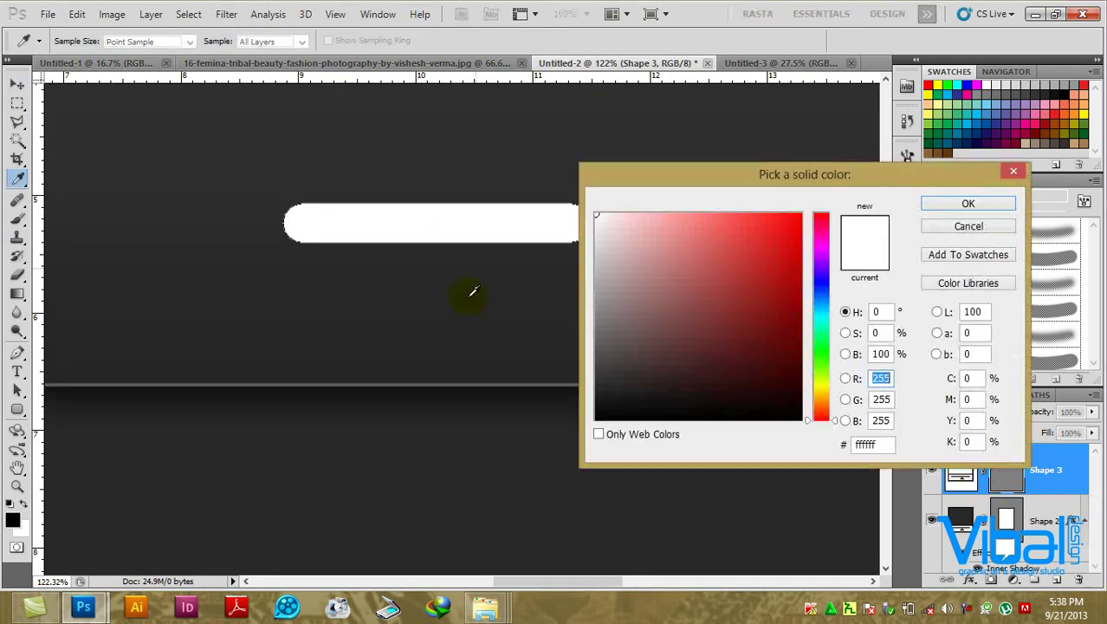
{"action": "left_click", "coordinate": [599, 291]}
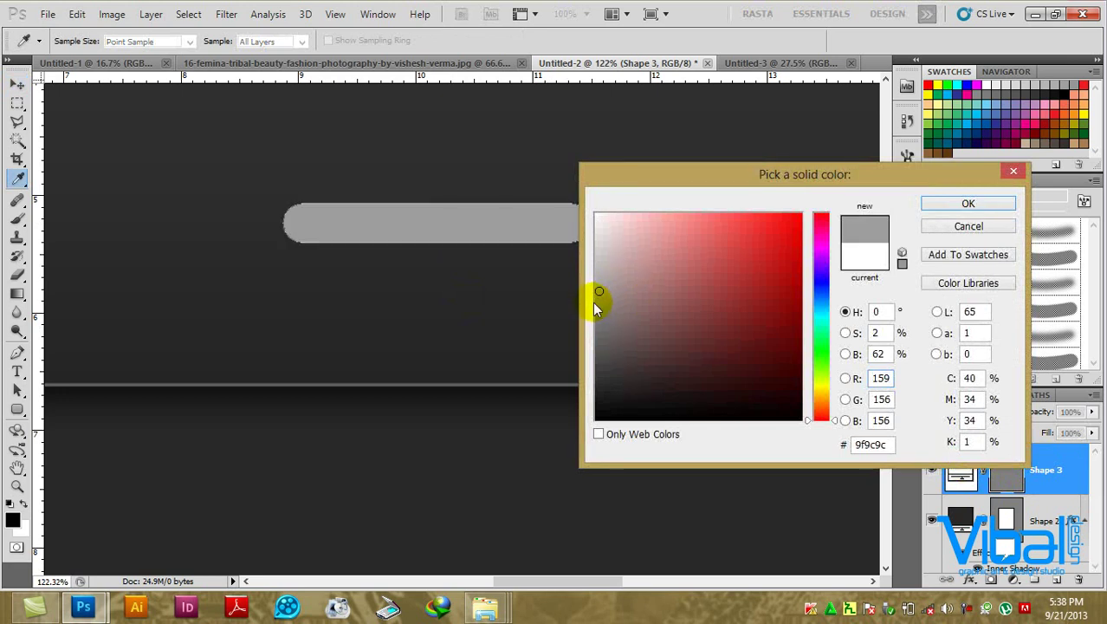
{"action": "left_click", "coordinate": [595, 302]}
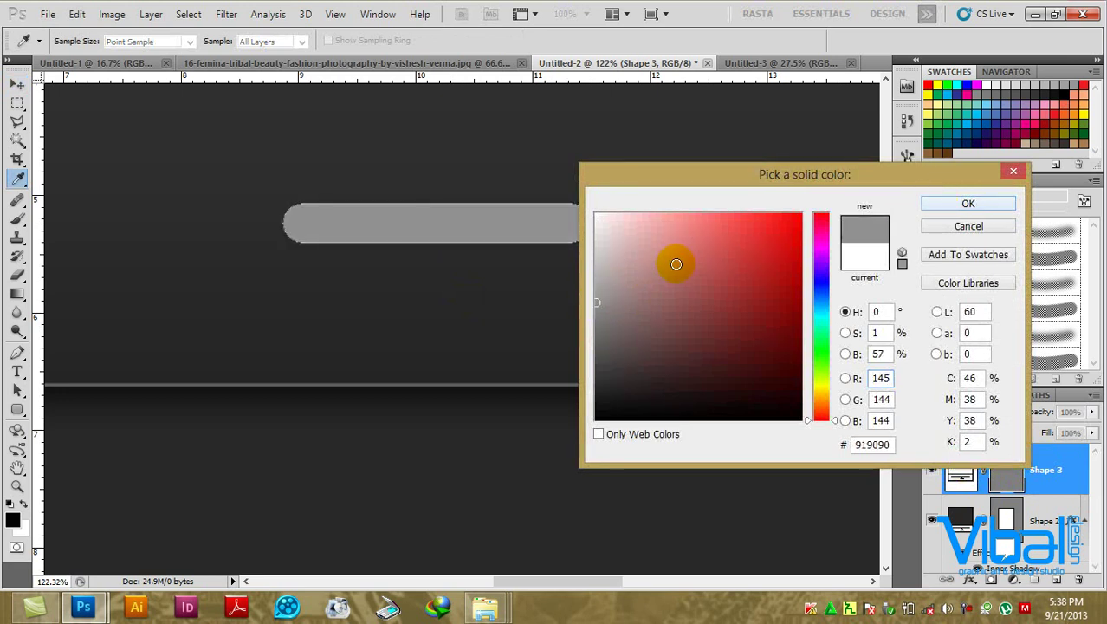
{"action": "left_click", "coordinate": [594, 288]}
{"action": "left_click", "coordinate": [961, 207]}
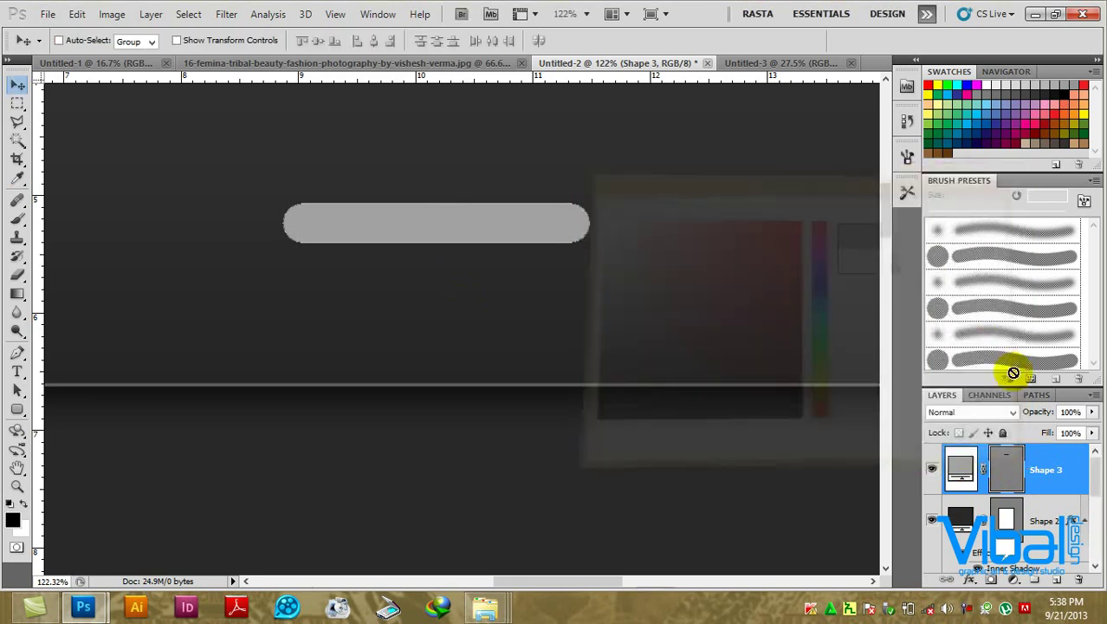
Give the speaker bar an Inner Shadow with 7 px distance.
{"action": "double_click", "coordinate": [1068, 456]}
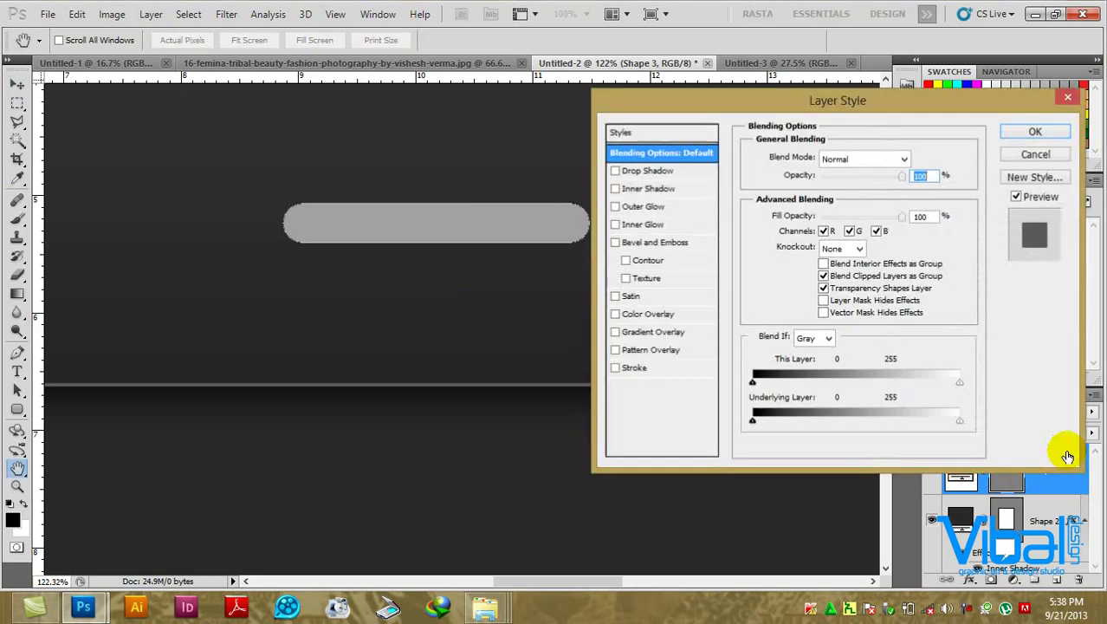
{"action": "left_click_drag", "start_coordinate": [691, 107], "coordinate": [695, 100]}
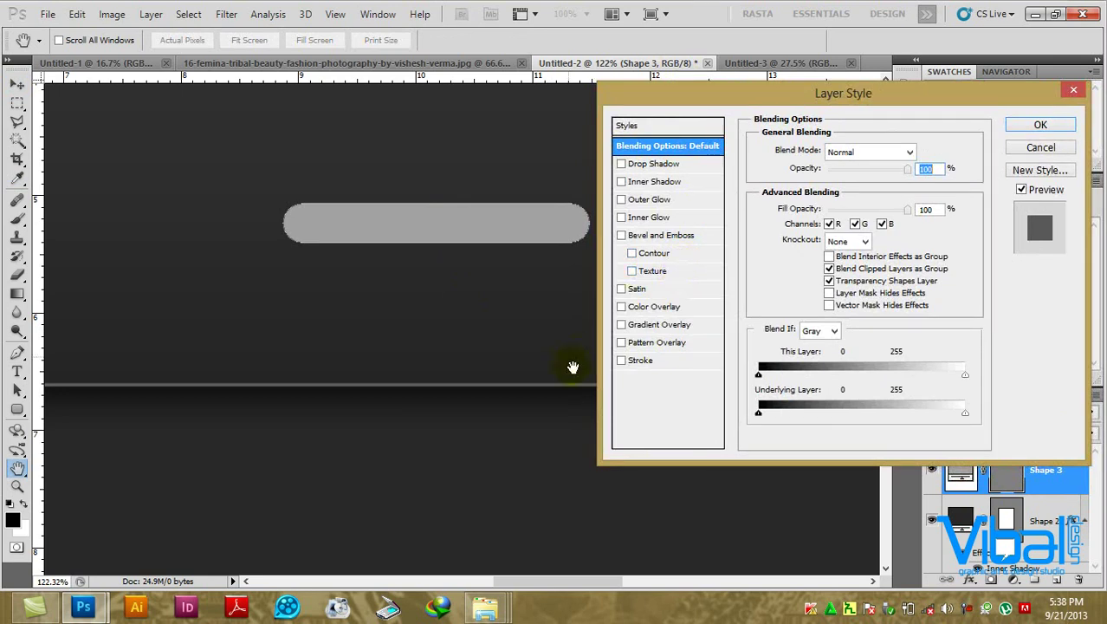
{"action": "left_click", "coordinate": [621, 182]}
{"action": "left_click", "coordinate": [672, 183]}
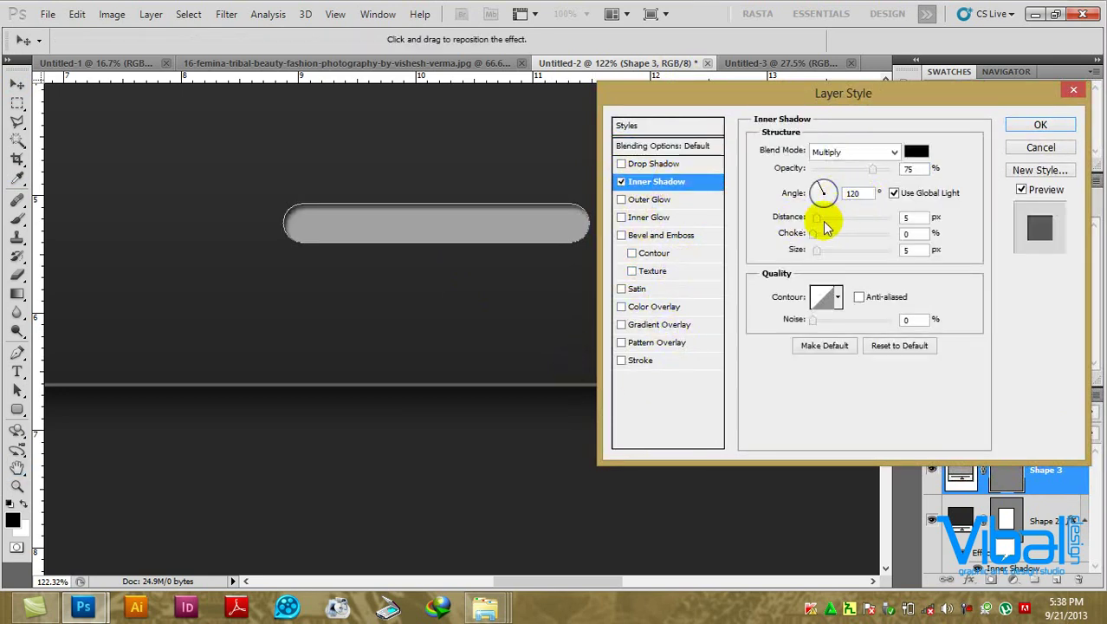
{"action": "left_click_drag", "start_coordinate": [824, 224], "coordinate": [823, 256]}
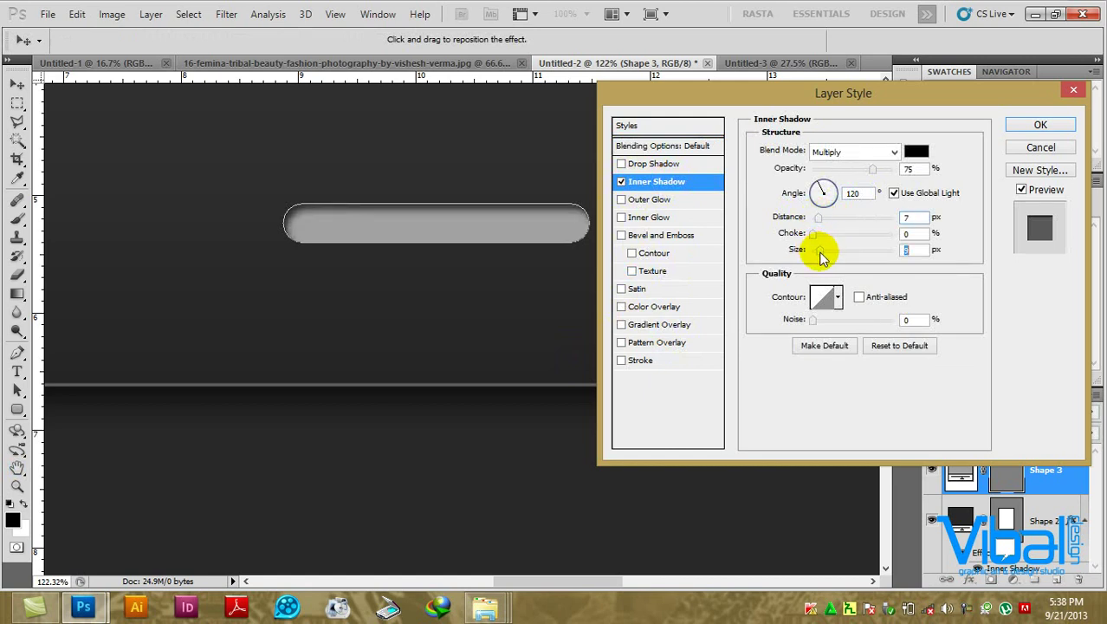
{"action": "left_click", "coordinate": [1035, 126]}
{"action": "right_click", "coordinate": [1055, 465]}
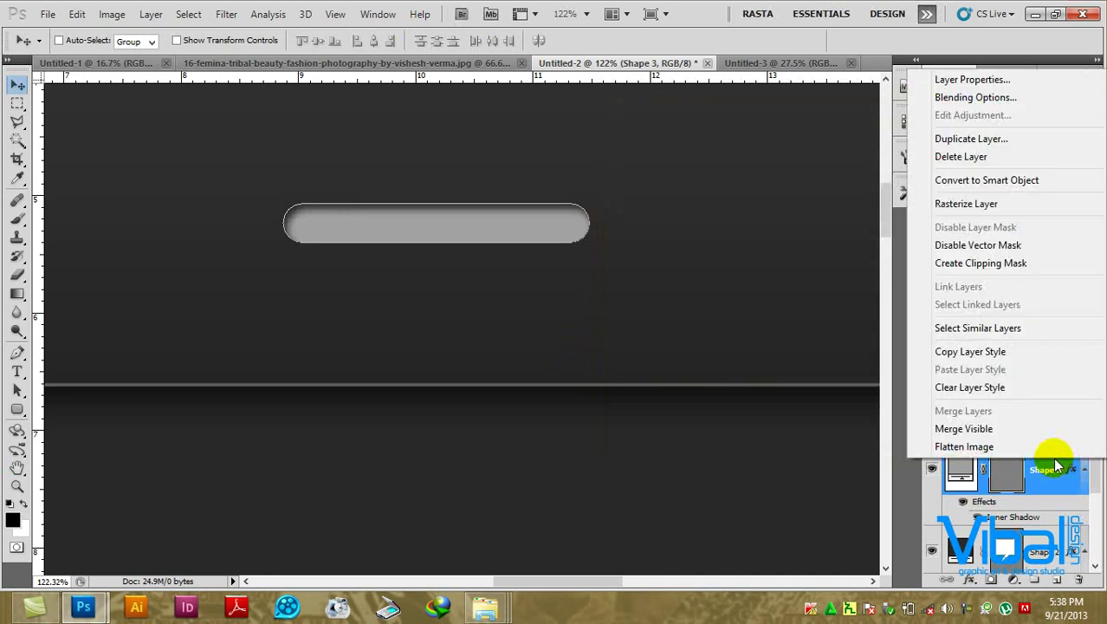
Rasterize the bar shape and set its inner shadow opacity to 76%.
{"action": "left_click", "coordinate": [1028, 204]}
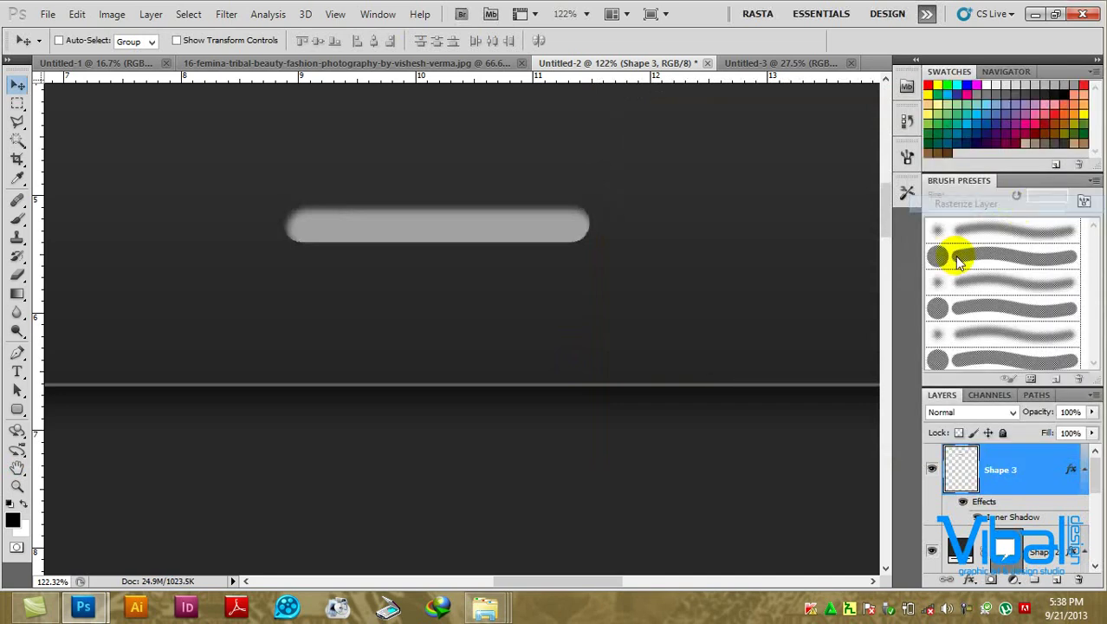
{"action": "double_click", "coordinate": [1055, 459]}
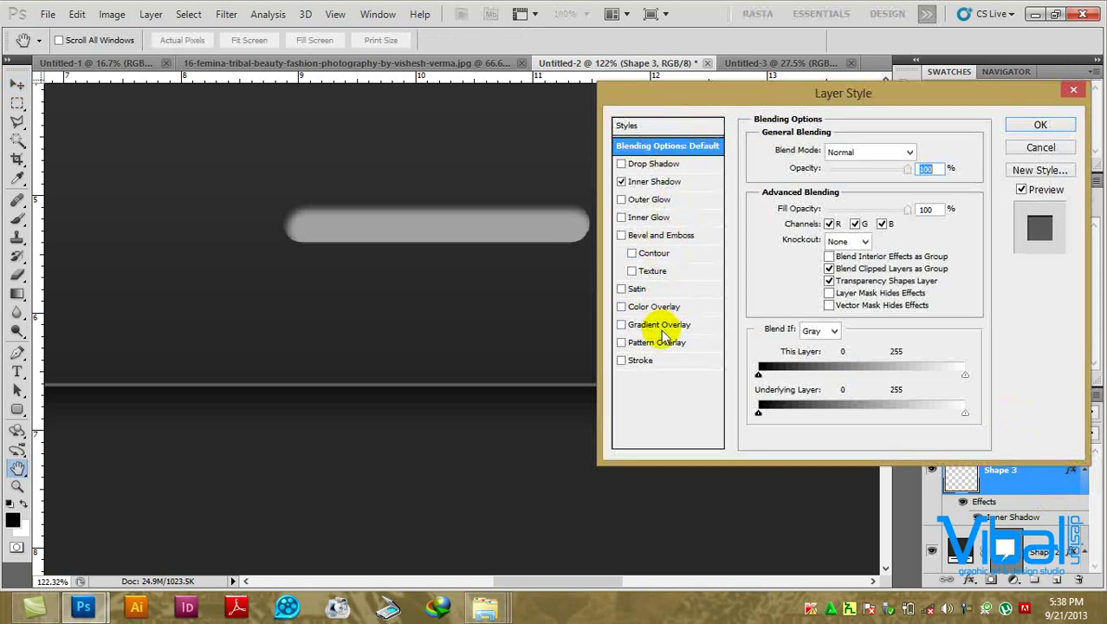
{"action": "left_click", "coordinate": [652, 182]}
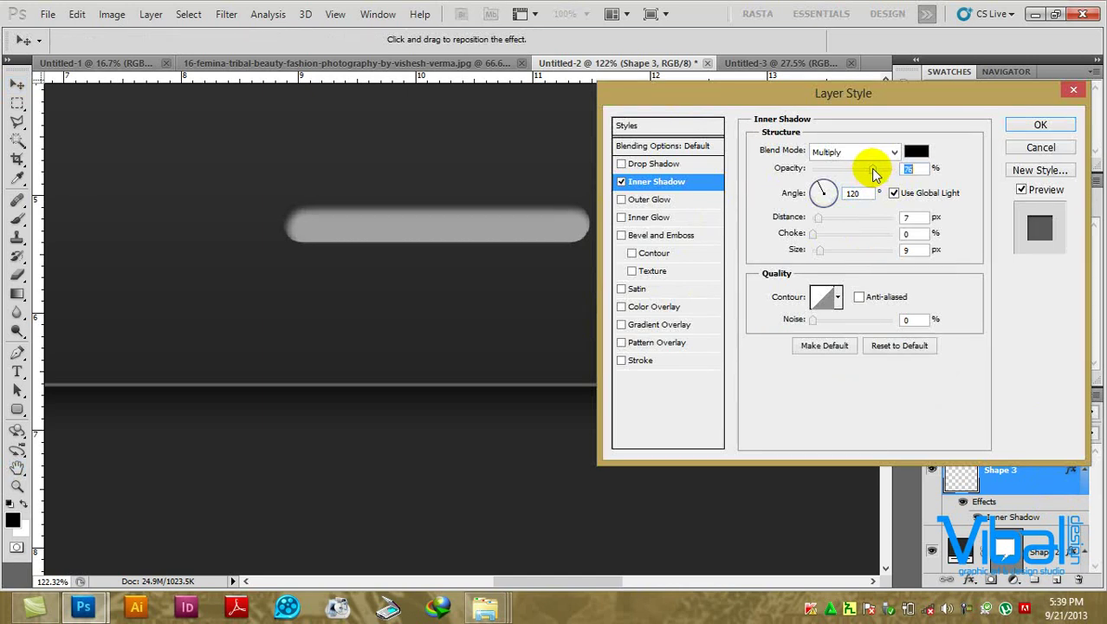
{"action": "left_click", "coordinate": [894, 151]}
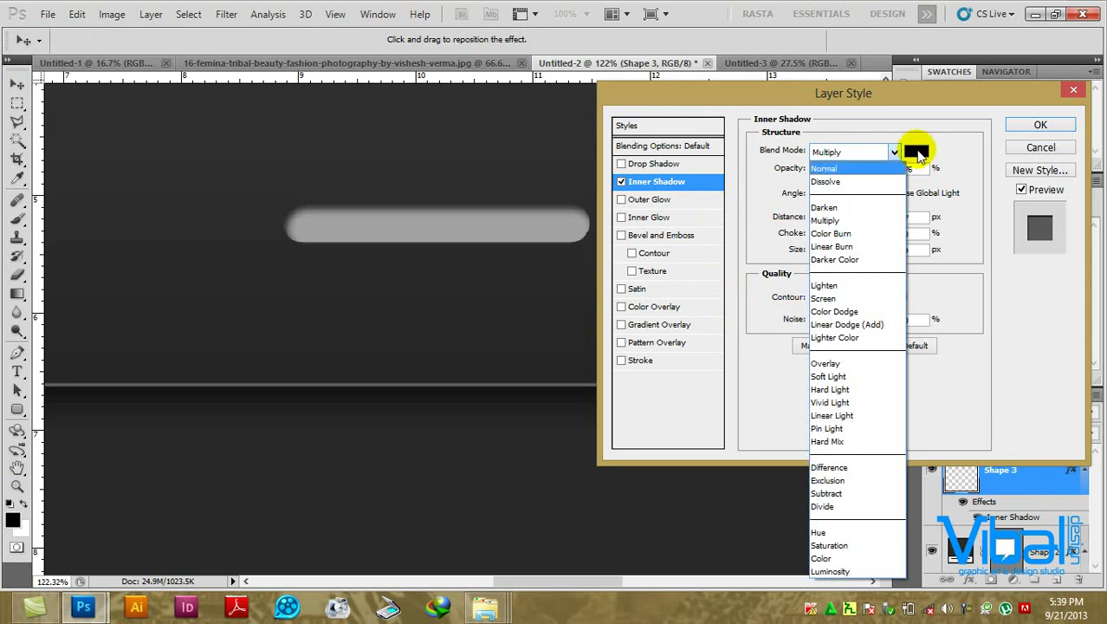
{"action": "left_click", "coordinate": [925, 158]}
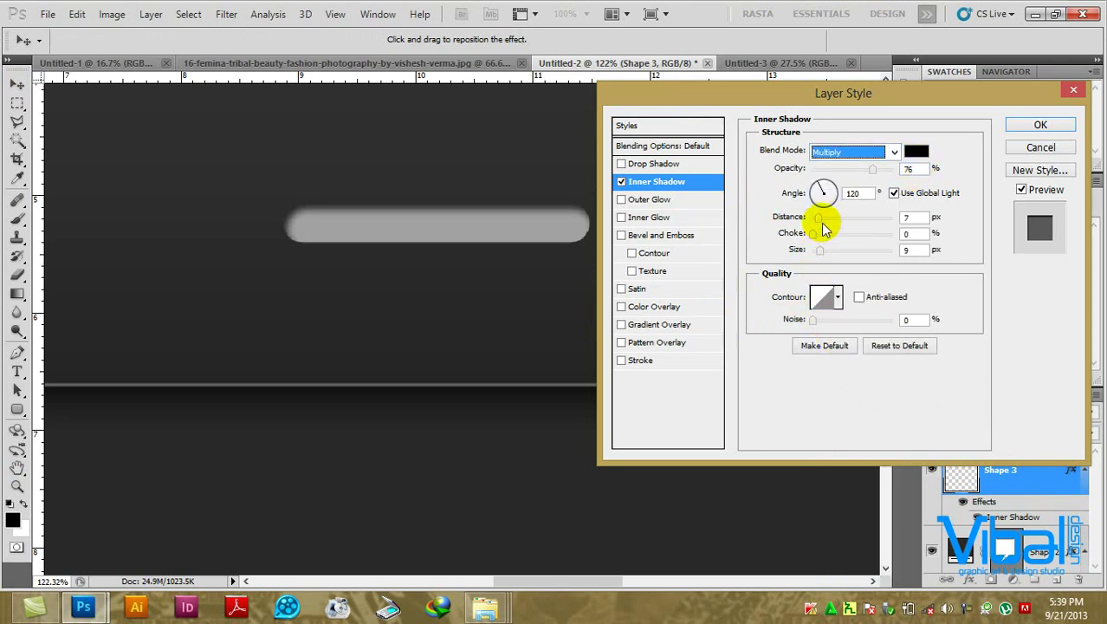
Add a checkerboard Pattern Overlay to the slot, scaled down to tiny squares.
{"action": "left_click", "coordinate": [675, 342]}
{"action": "left_click", "coordinate": [867, 205]}
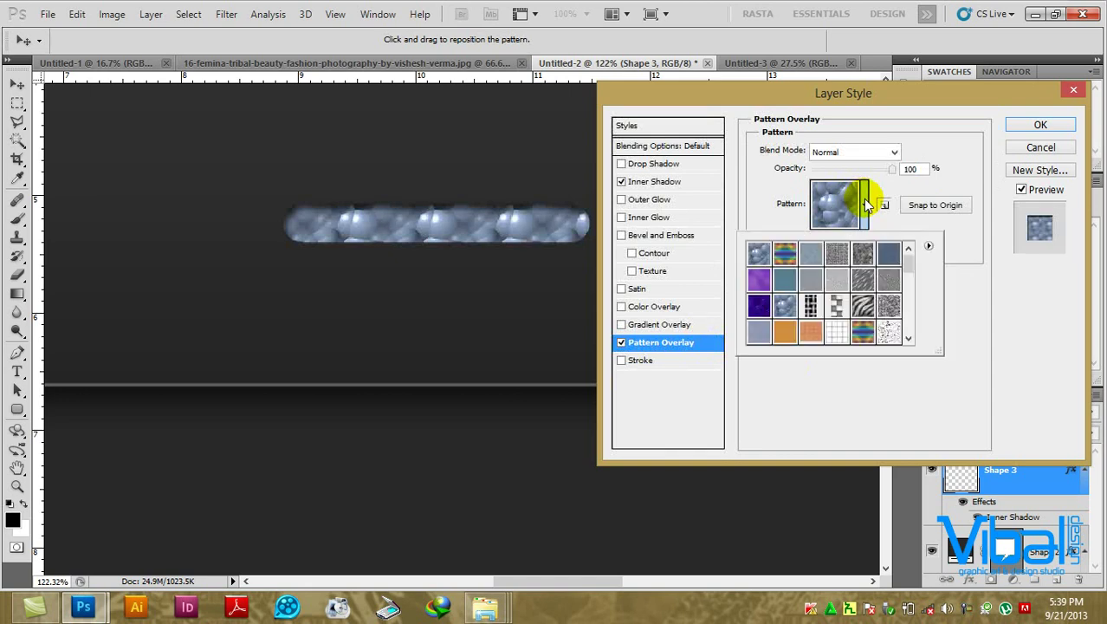
{"action": "left_click_drag", "start_coordinate": [941, 349], "coordinate": [977, 426]}
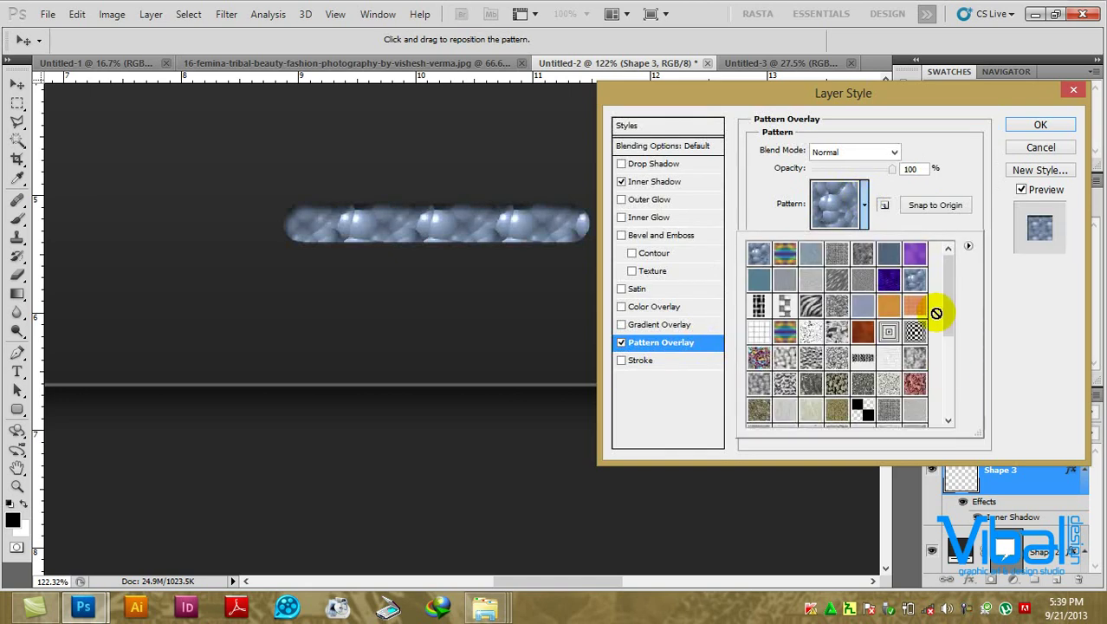
{"action": "mouse_move", "coordinate": [950, 314]}
{"action": "left_mouse_down"}
{"action": "mouse_move", "coordinate": [946, 394]}
{"action": "mouse_move", "coordinate": [939, 364]}
{"action": "mouse_move", "coordinate": [947, 377]}
{"action": "left_mouse_up"}
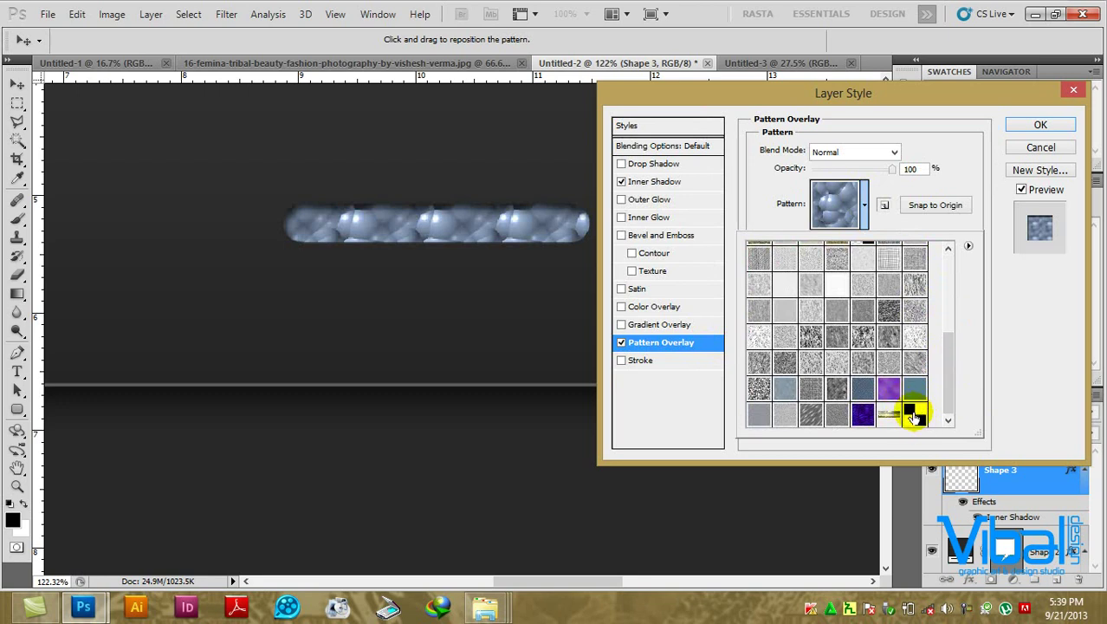
{"action": "left_click", "coordinate": [915, 416]}
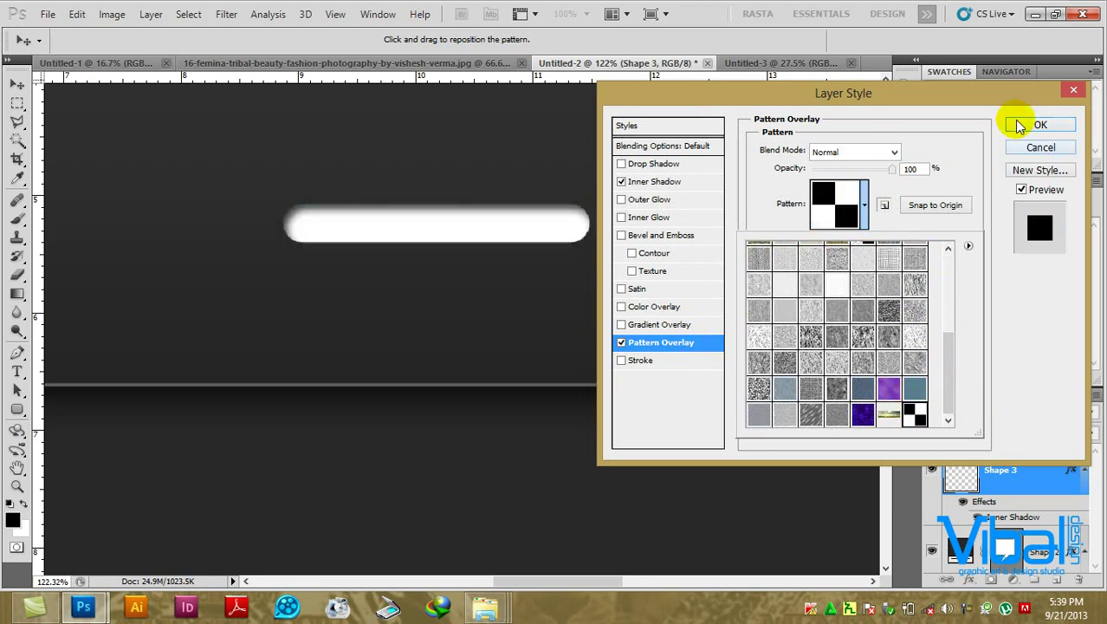
{"action": "left_click", "coordinate": [904, 101]}
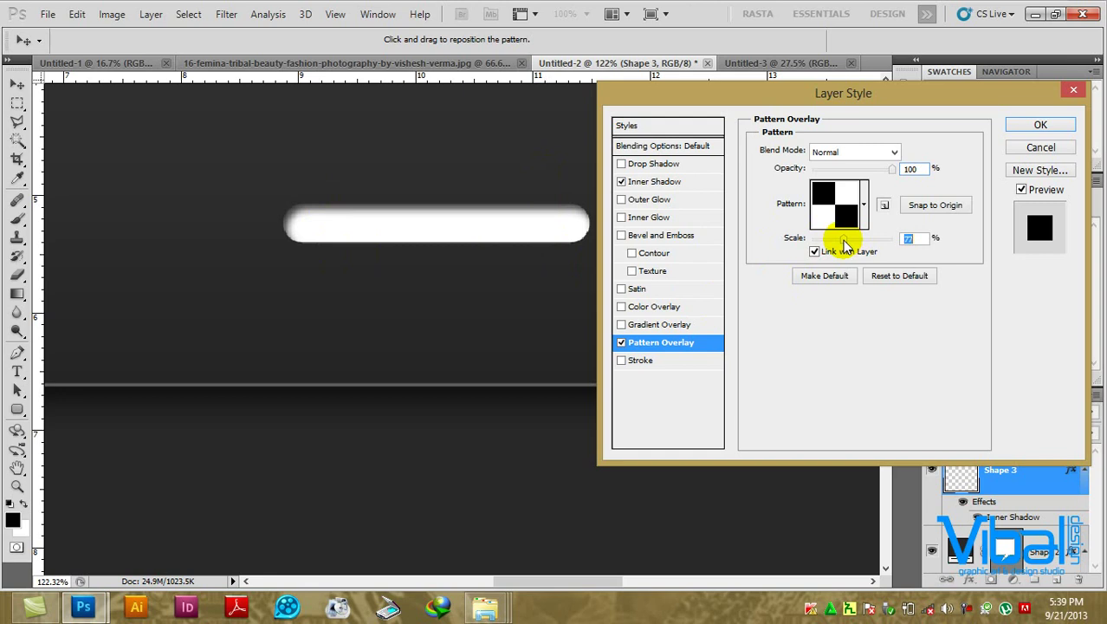
{"action": "left_click_drag", "start_coordinate": [844, 246], "coordinate": [808, 249]}
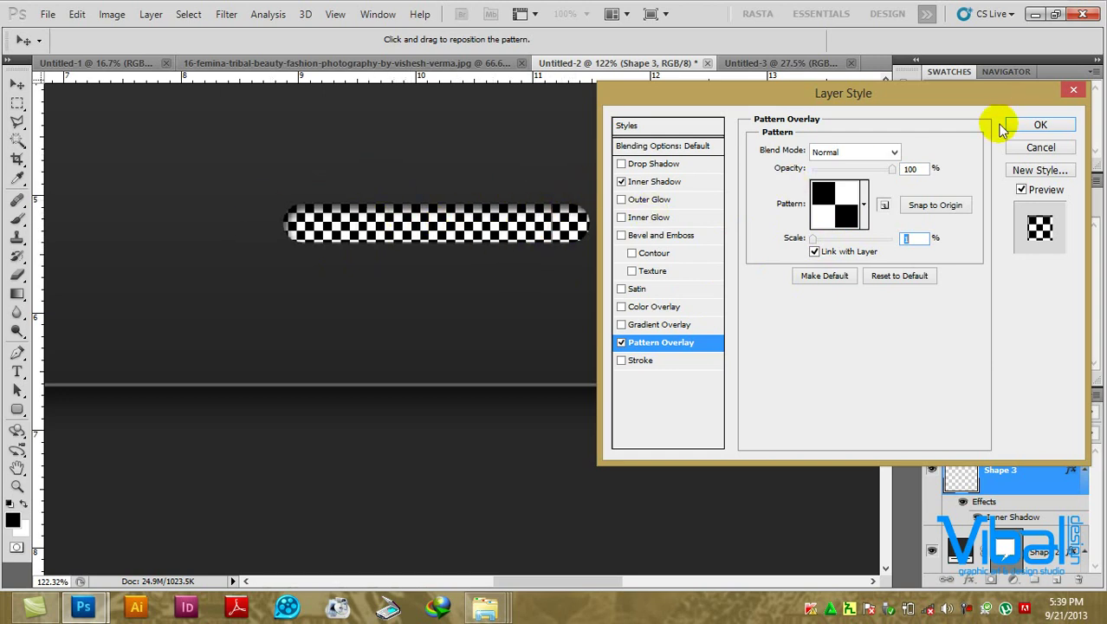
{"action": "left_click", "coordinate": [1030, 127]}
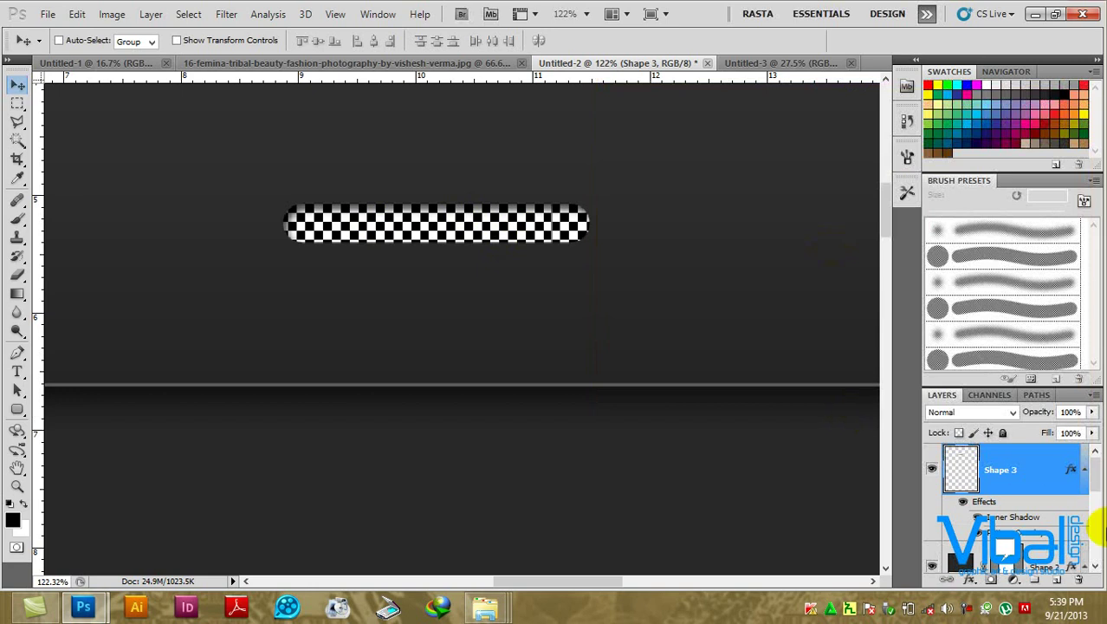
Try merging the slot shape into a new empty layer below it, then undo the merge.
{"action": "left_click", "coordinate": [1025, 470]}
{"action": "left_click_drag", "start_coordinate": [1025, 471], "coordinate": [1057, 585]}
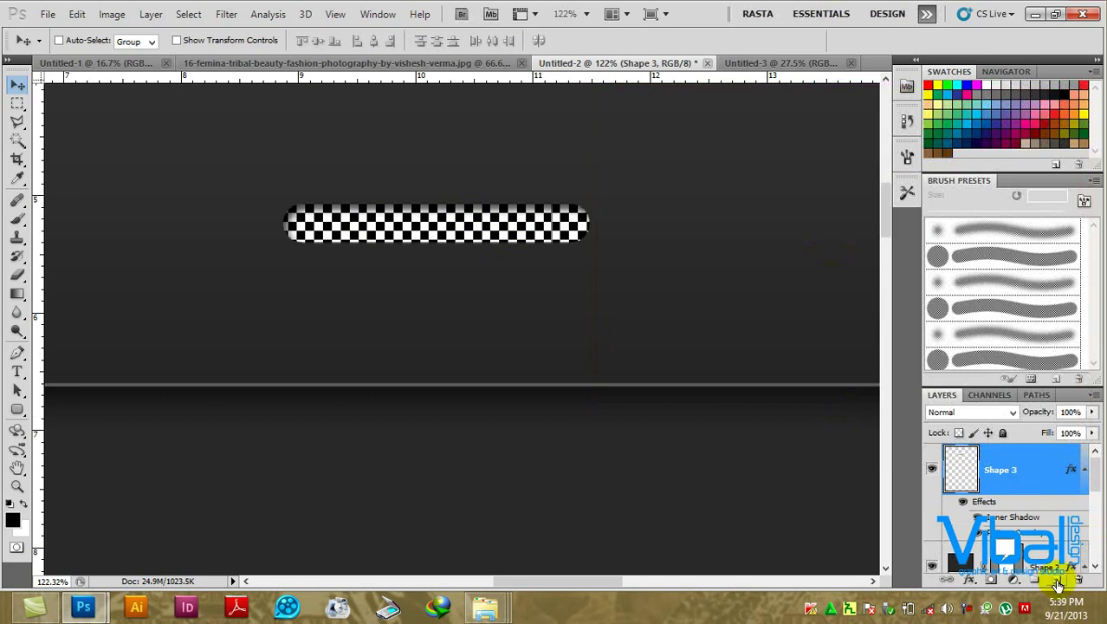
{"action": "left_click", "coordinate": [1058, 585]}
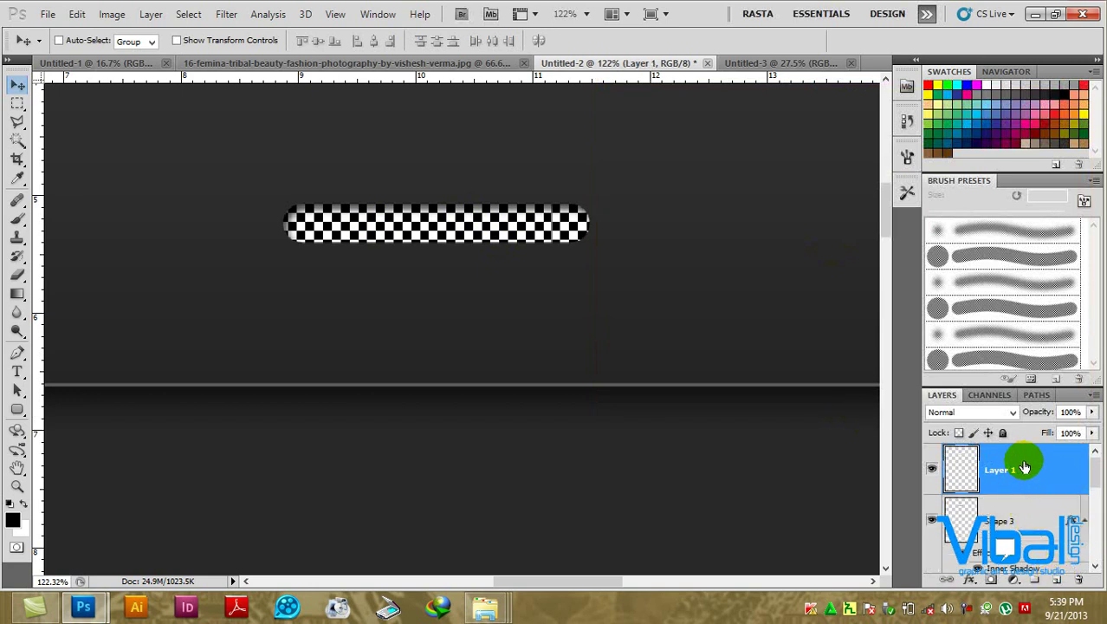
{"action": "left_click_drag", "start_coordinate": [1027, 462], "coordinate": [1027, 554]}
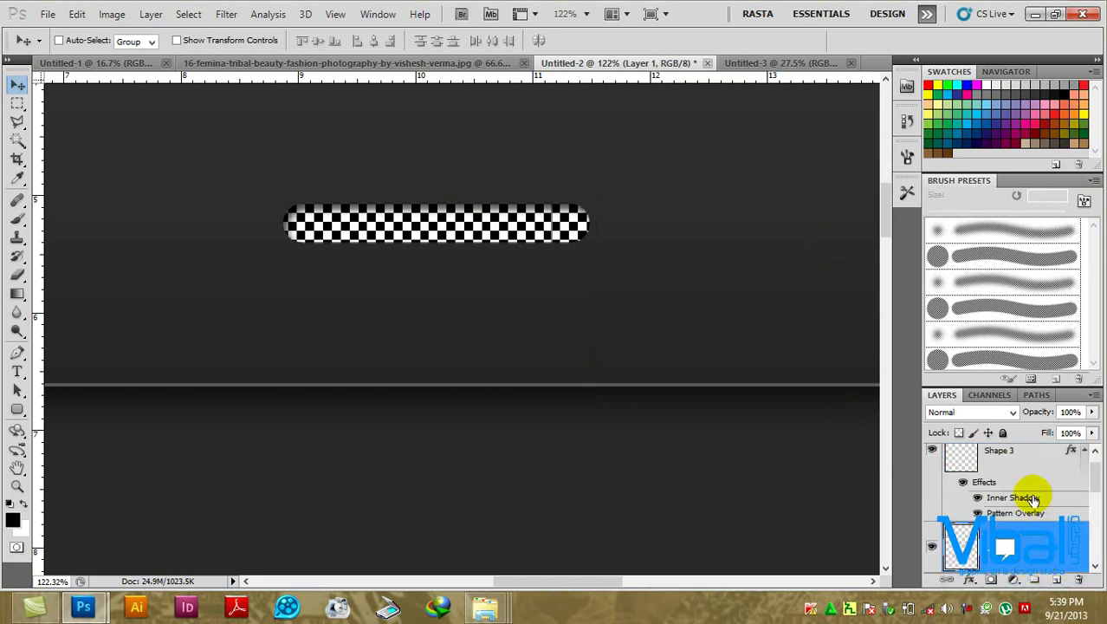
{"action": "left_click", "coordinate": [1030, 468]}
{"action": "right_click", "coordinate": [1030, 459]}
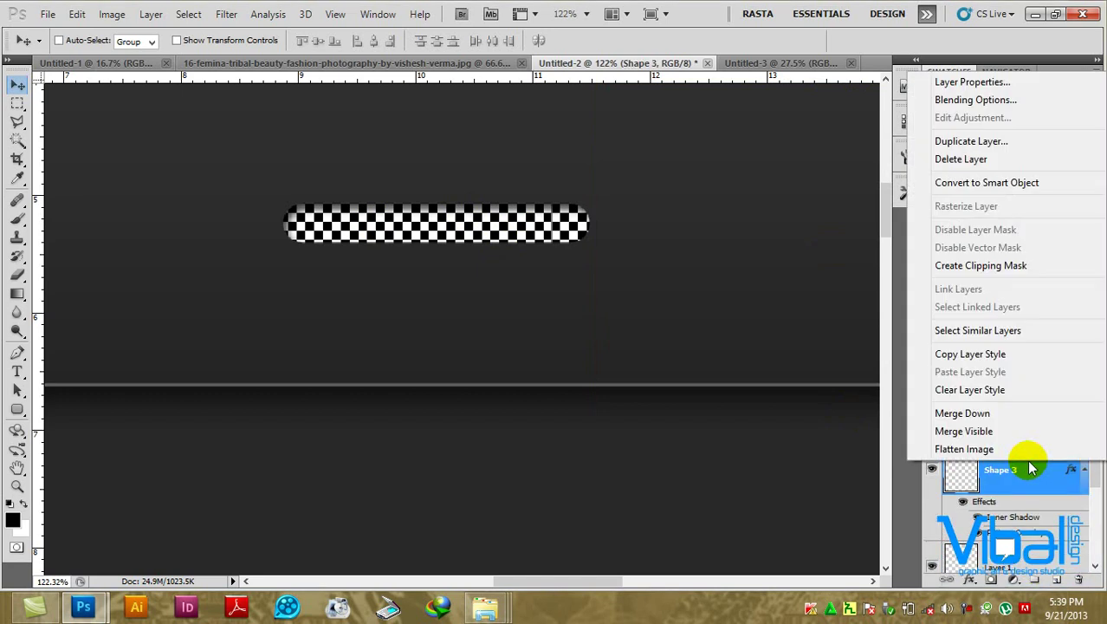
{"action": "left_click", "coordinate": [1017, 413]}
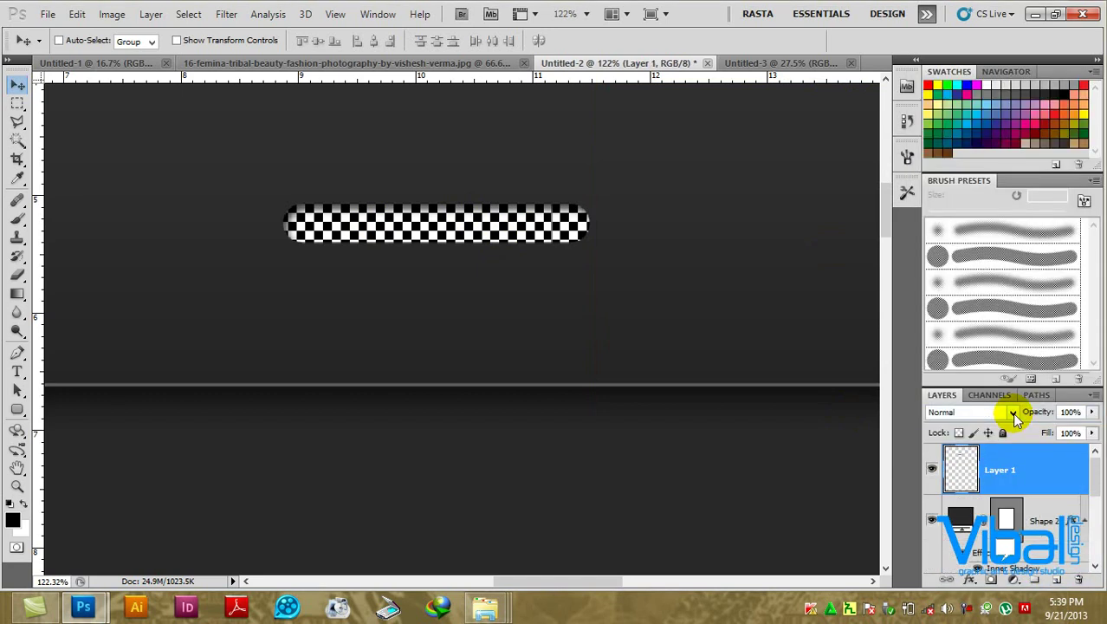
{"action": "key", "text": "ctrl+z"}
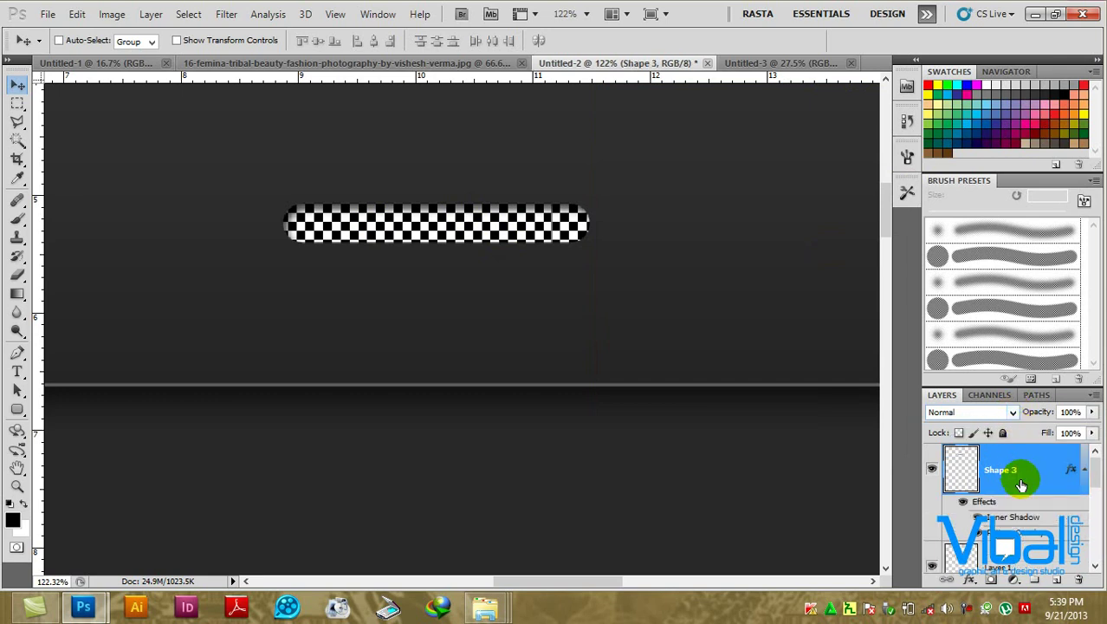
Duplicate Shape 3, clear the copy's layer style, and lock its transparent pixels.
{"action": "key", "text": "ctrl+j"}
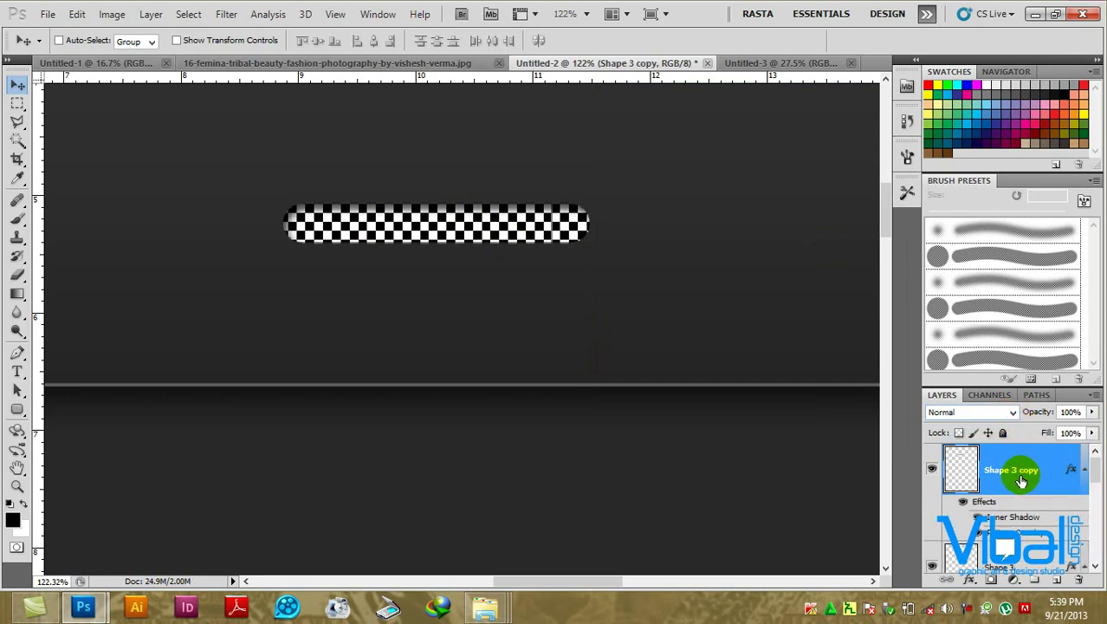
{"action": "right_click", "coordinate": [1001, 459]}
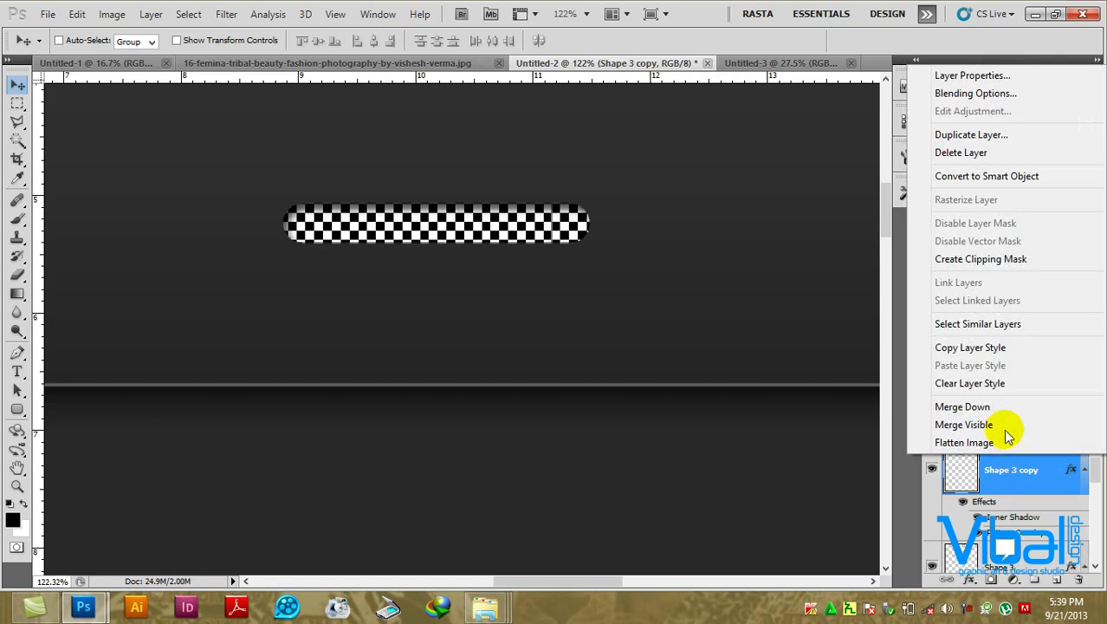
{"action": "left_click", "coordinate": [990, 386]}
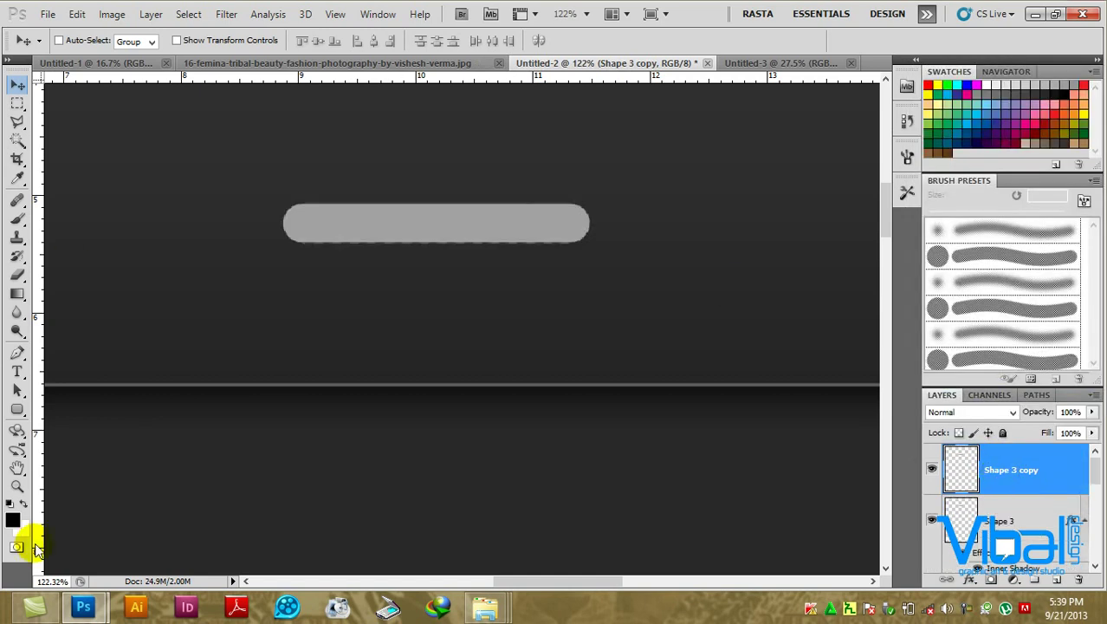
{"action": "left_click", "coordinate": [959, 433]}
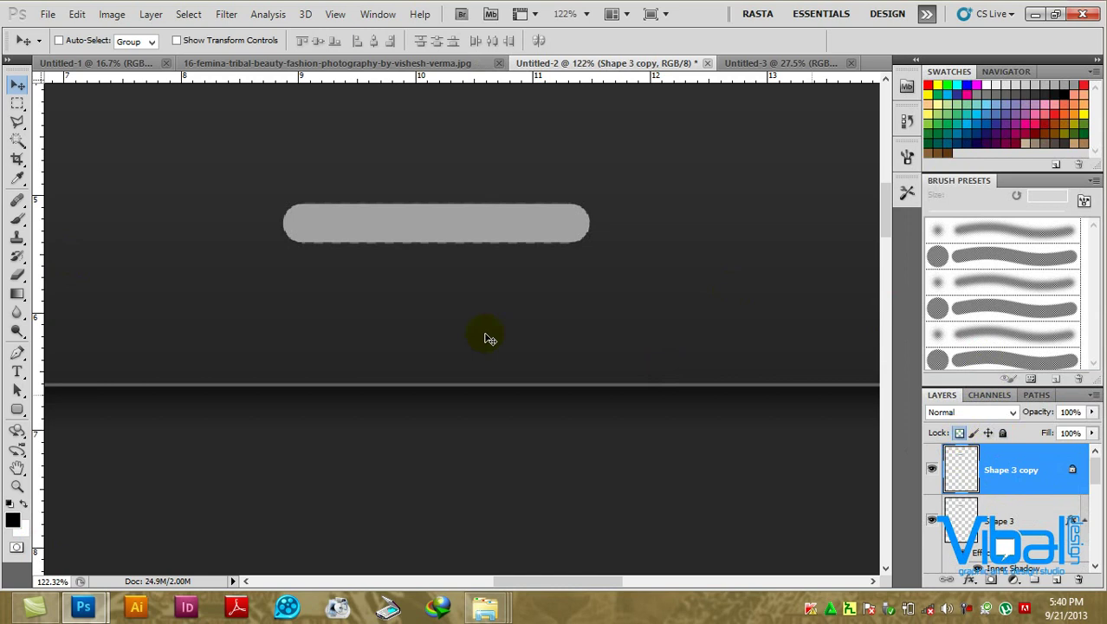
Fill the Shape 3 copy with a mid grey foreground colour.
{"action": "key", "text": "i"}
{"action": "left_click", "coordinate": [12, 520]}
{"action": "left_click", "coordinate": [599, 336]}
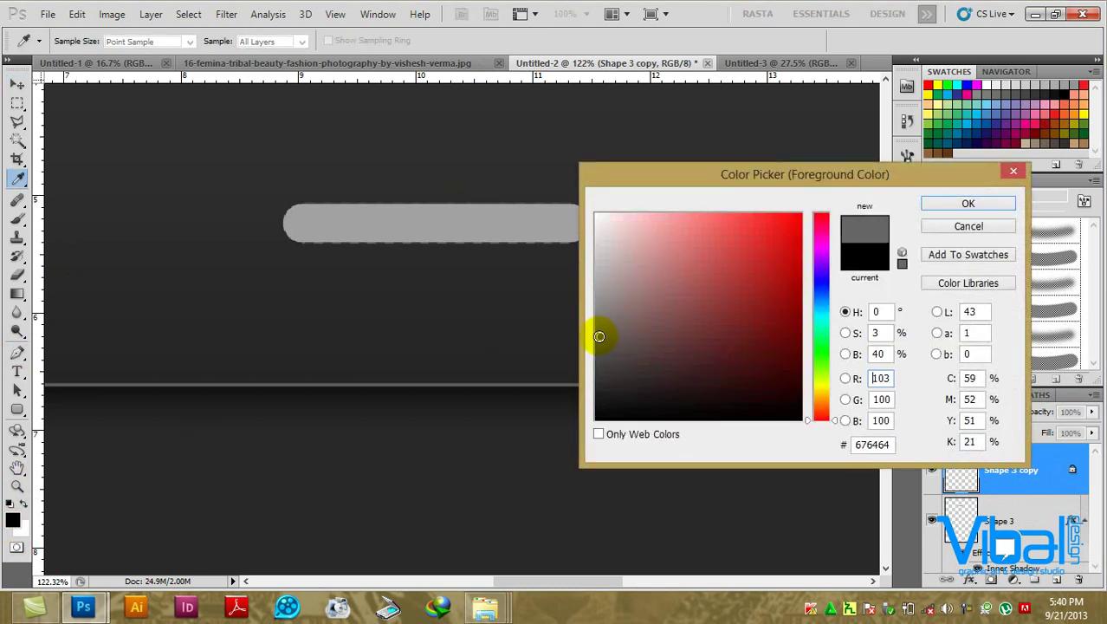
{"action": "left_click_drag", "start_coordinate": [596, 328], "coordinate": [596, 321]}
{"action": "left_click", "coordinate": [968, 203]}
{"action": "key", "text": "v"}
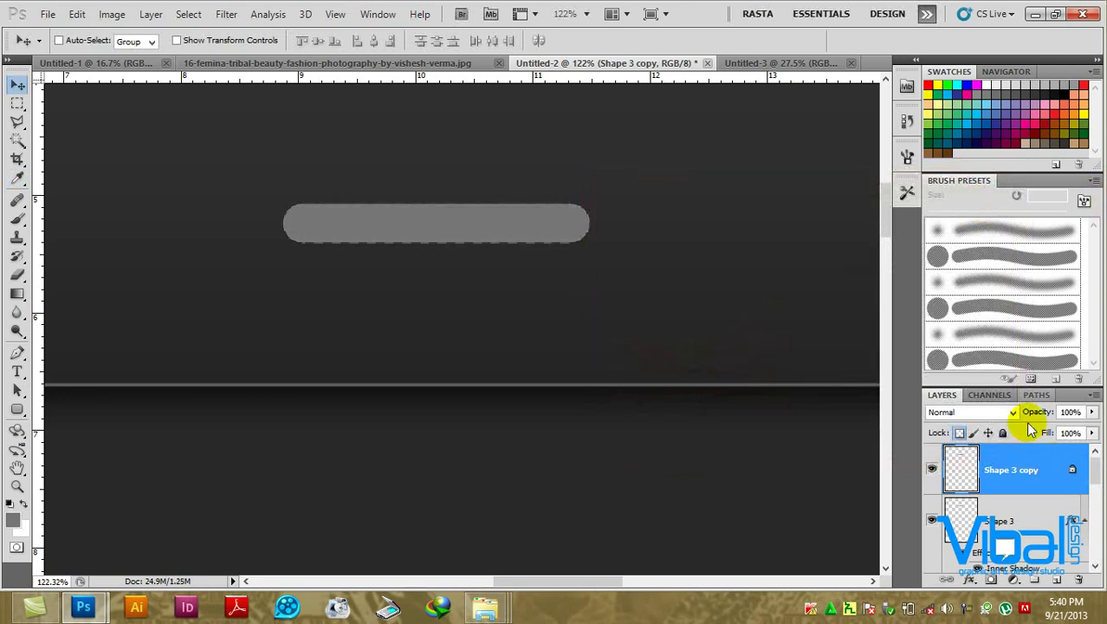
Set the copy's blend mode to Multiply with 84% fill.
{"action": "left_click", "coordinate": [1014, 414]}
{"action": "left_click", "coordinate": [977, 55]}
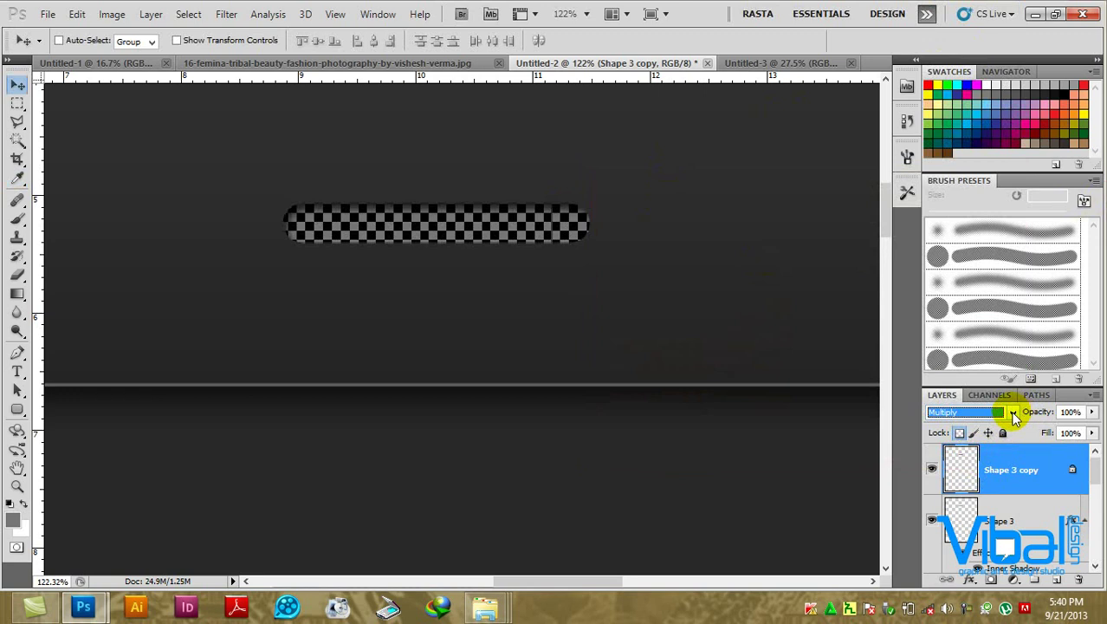
{"action": "left_click", "coordinate": [1091, 434]}
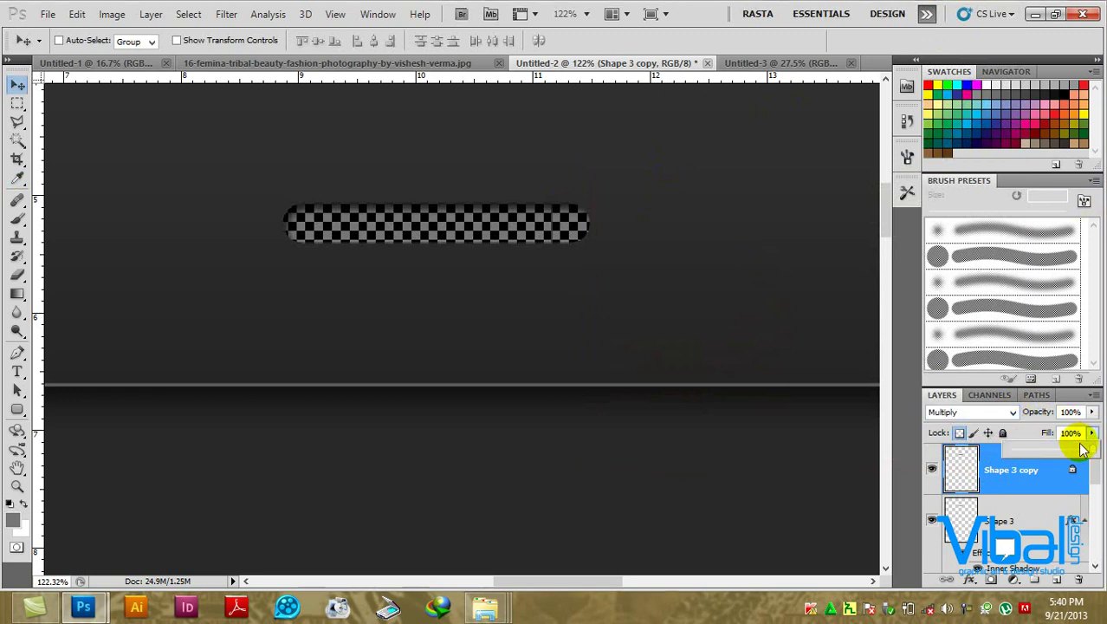
{"action": "key", "text": "alt+bracketleft"}
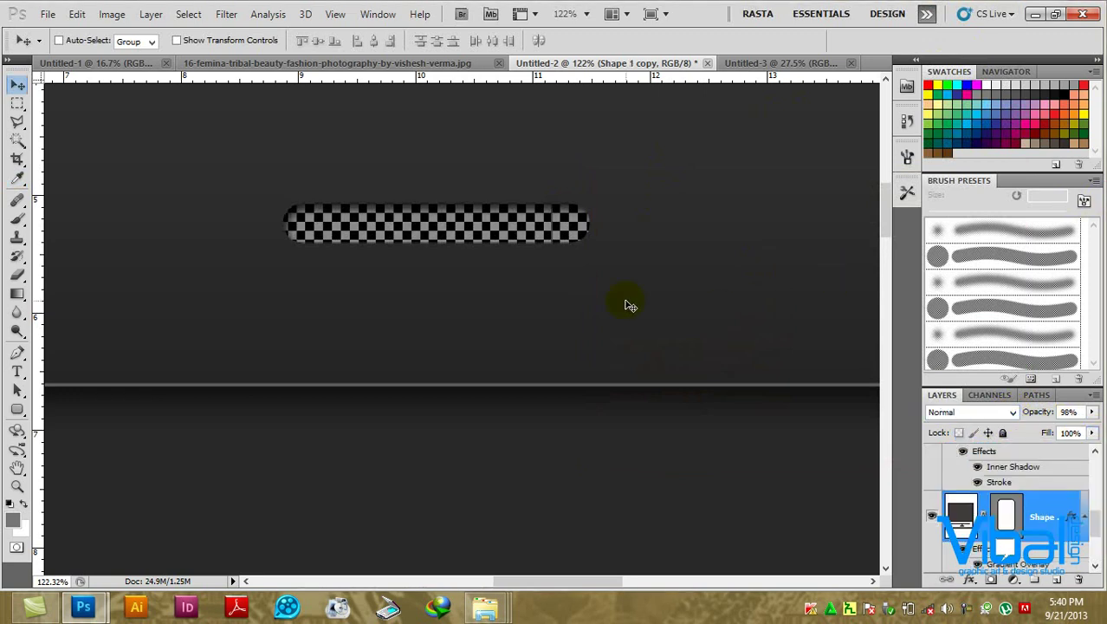
{"action": "scroll", "coordinate": [557, 283], "scroll_direction": "down", "scroll_amount": 2}
{"action": "scroll", "coordinate": [557, 283], "scroll_direction": "down", "scroll_amount": 1}
{"action": "scroll", "coordinate": [556, 282], "scroll_direction": "down", "scroll_amount": 2}
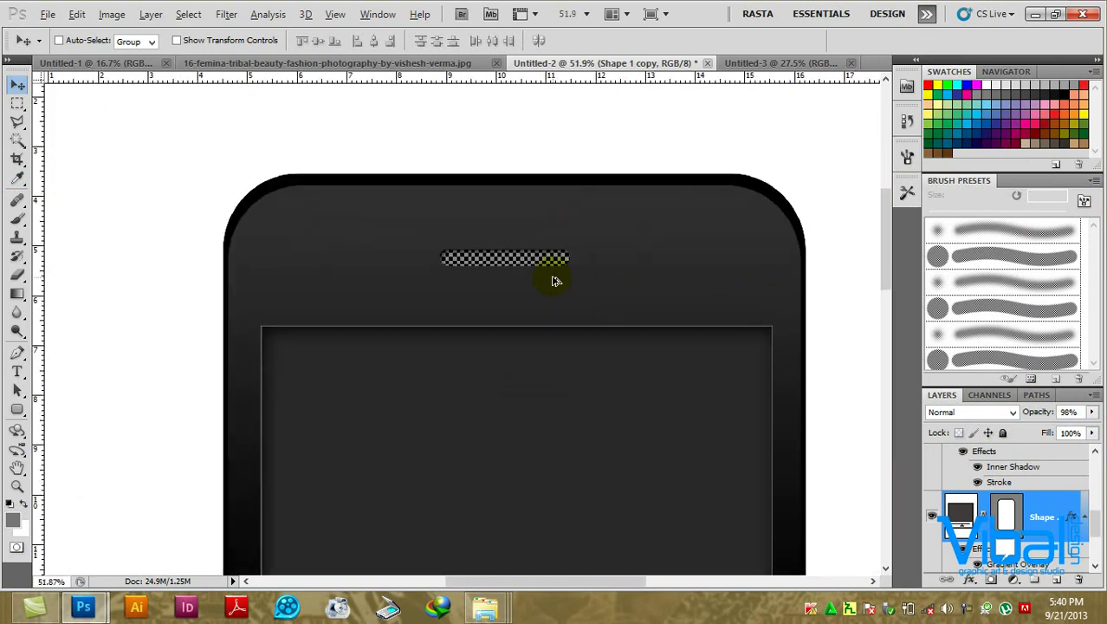
{"action": "scroll", "coordinate": [556, 277], "scroll_direction": "up", "scroll_amount": 1}
{"action": "scroll", "coordinate": [554, 275], "scroll_direction": "up", "scroll_amount": 2}
{"action": "key", "text": "alt+bracketright"}
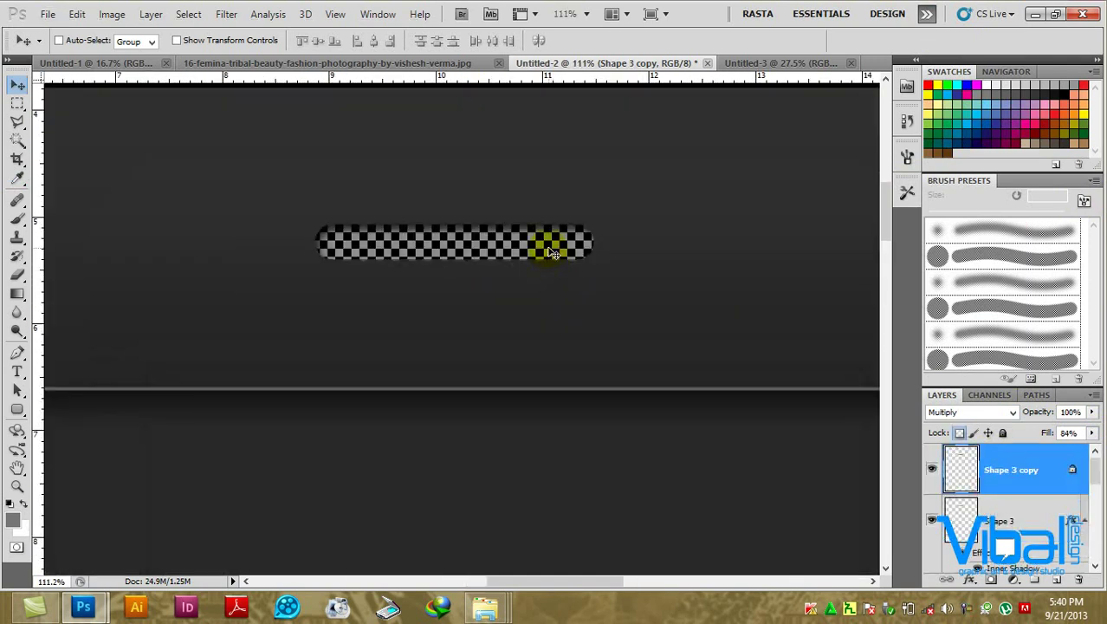
{"action": "left_click", "coordinate": [1042, 517]}
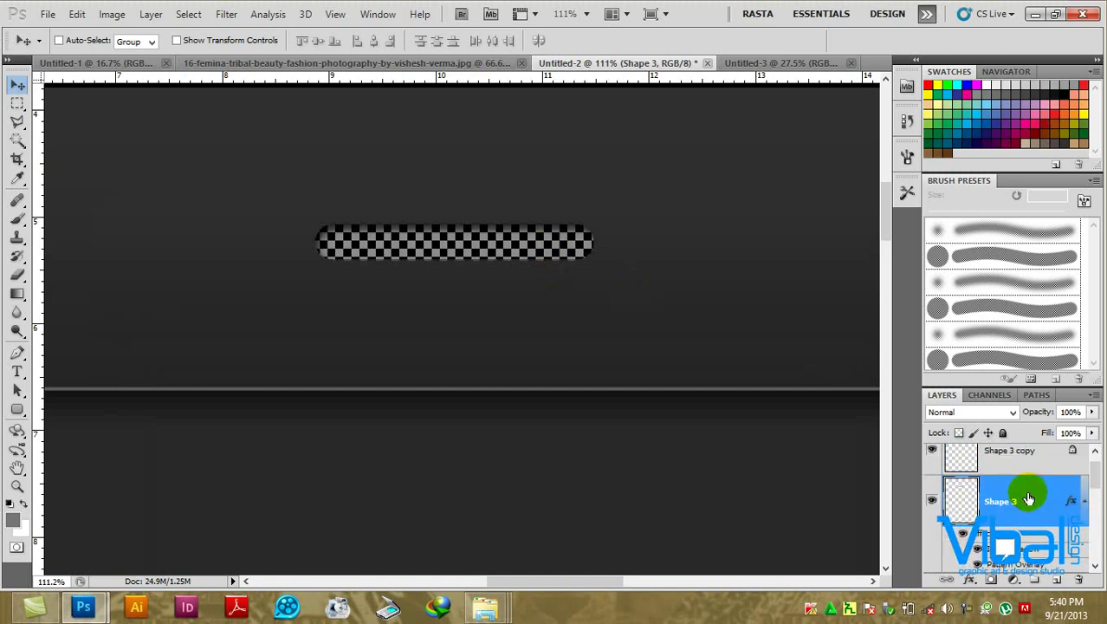
Add a 1 px inside grey Stroke to the Shape 3 speaker slot.
{"action": "double_click", "coordinate": [1021, 493]}
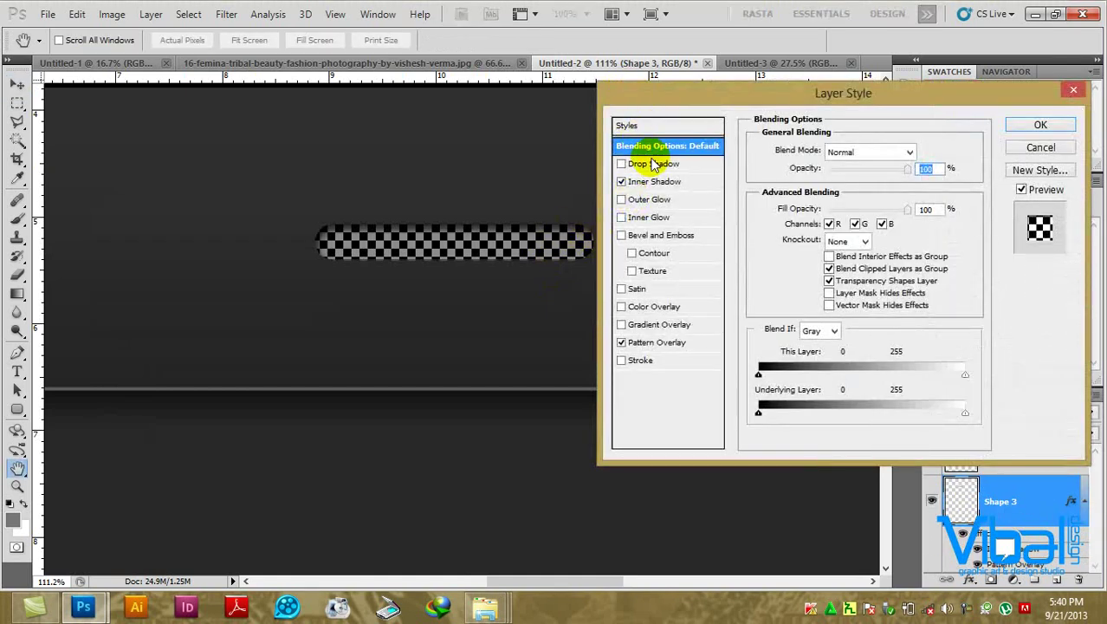
{"action": "left_click", "coordinate": [664, 362]}
{"action": "left_click", "coordinate": [792, 250]}
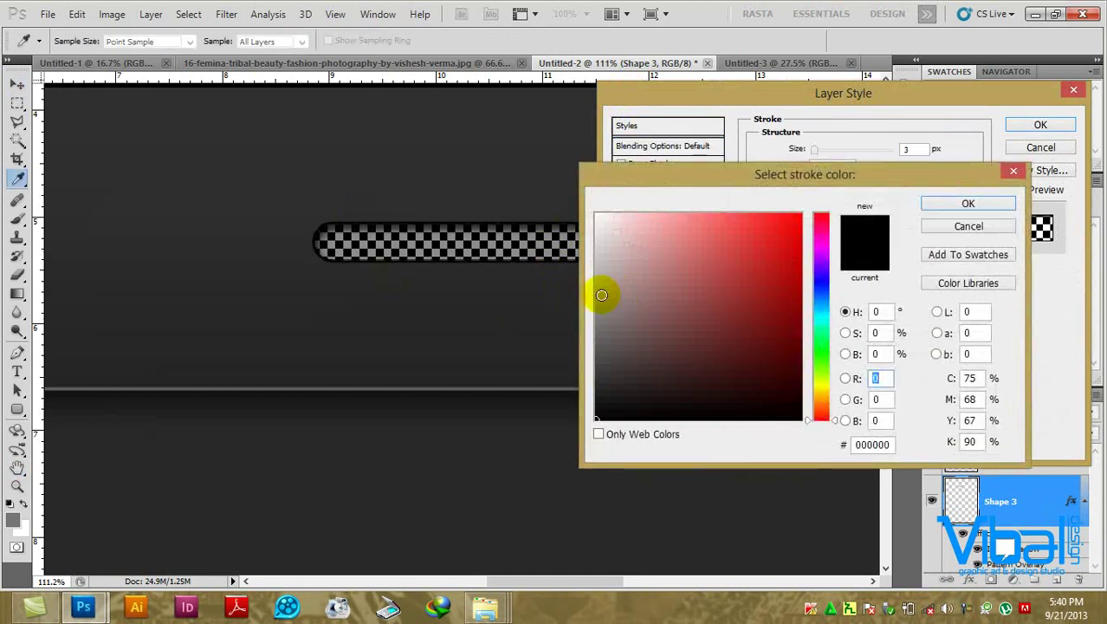
{"action": "left_click", "coordinate": [597, 332]}
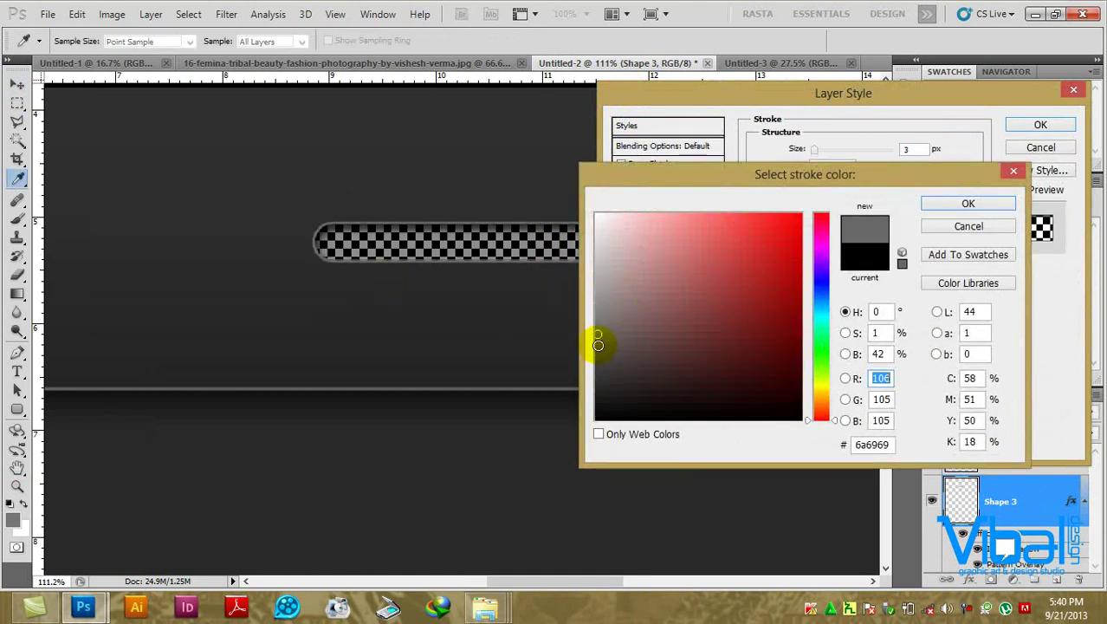
{"action": "left_click", "coordinate": [598, 345]}
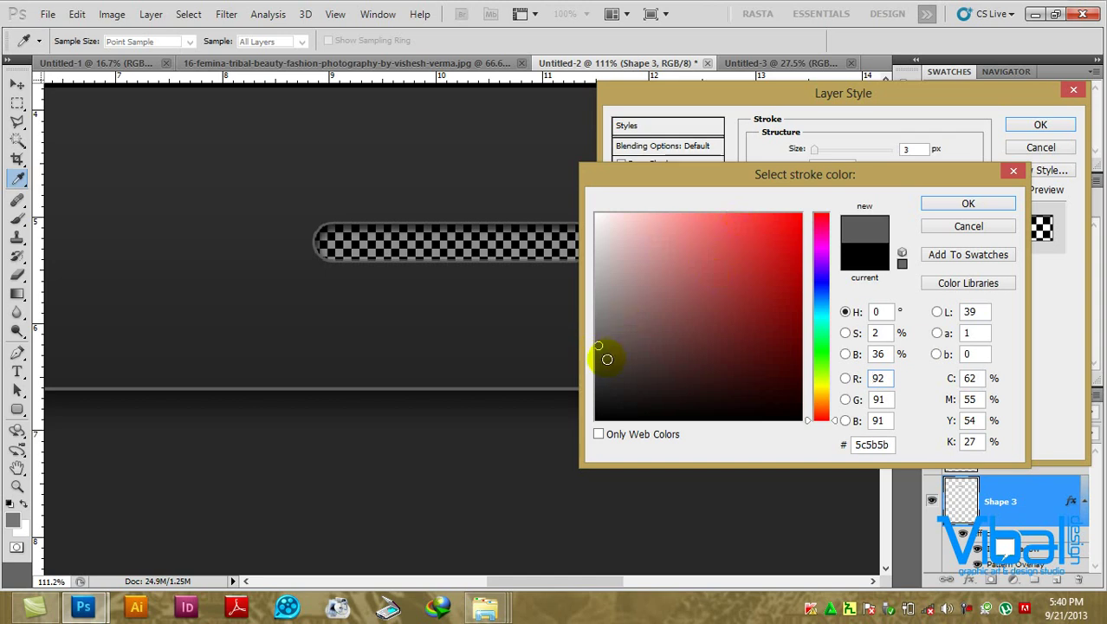
{"action": "left_click", "coordinate": [597, 359]}
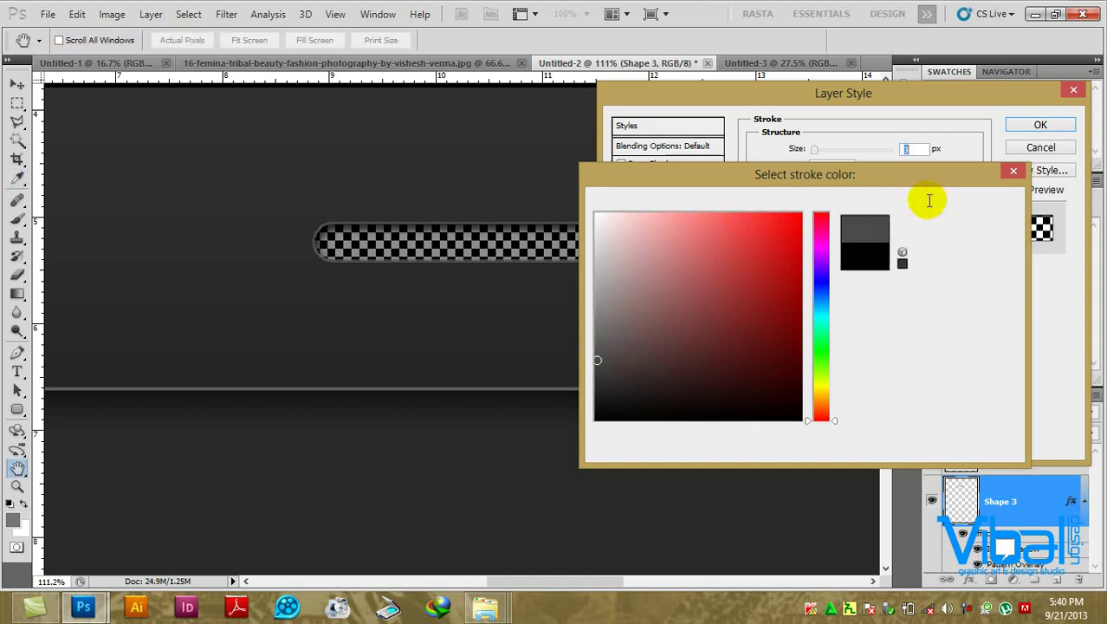
{"action": "left_click", "coordinate": [926, 201]}
{"action": "left_click_drag", "start_coordinate": [818, 154], "coordinate": [820, 154]}
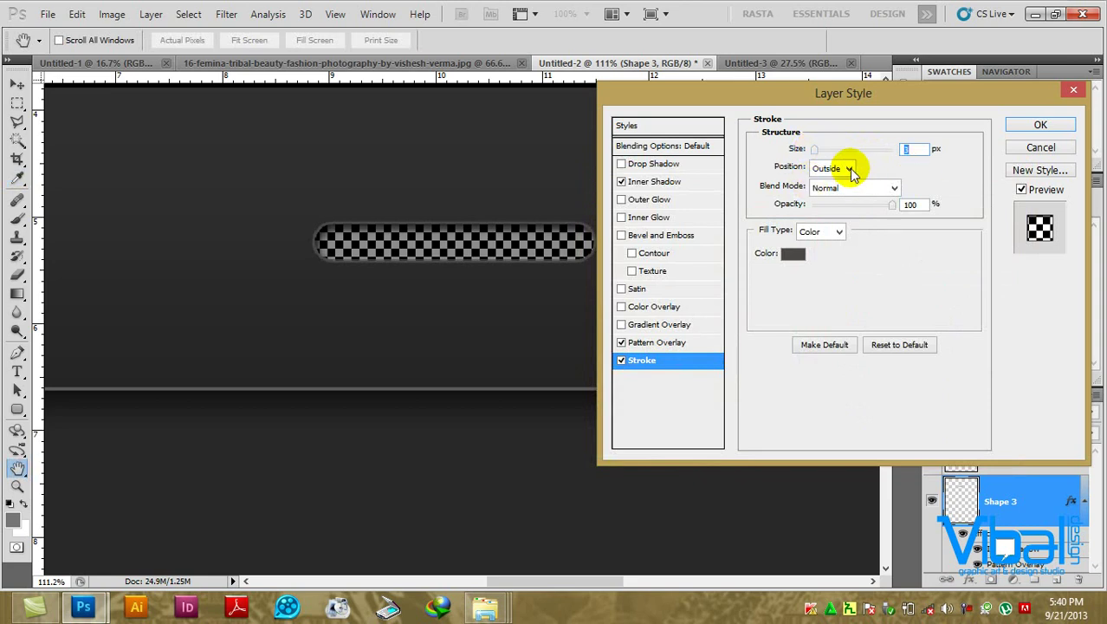
{"action": "left_click", "coordinate": [849, 168]}
{"action": "left_click", "coordinate": [835, 198]}
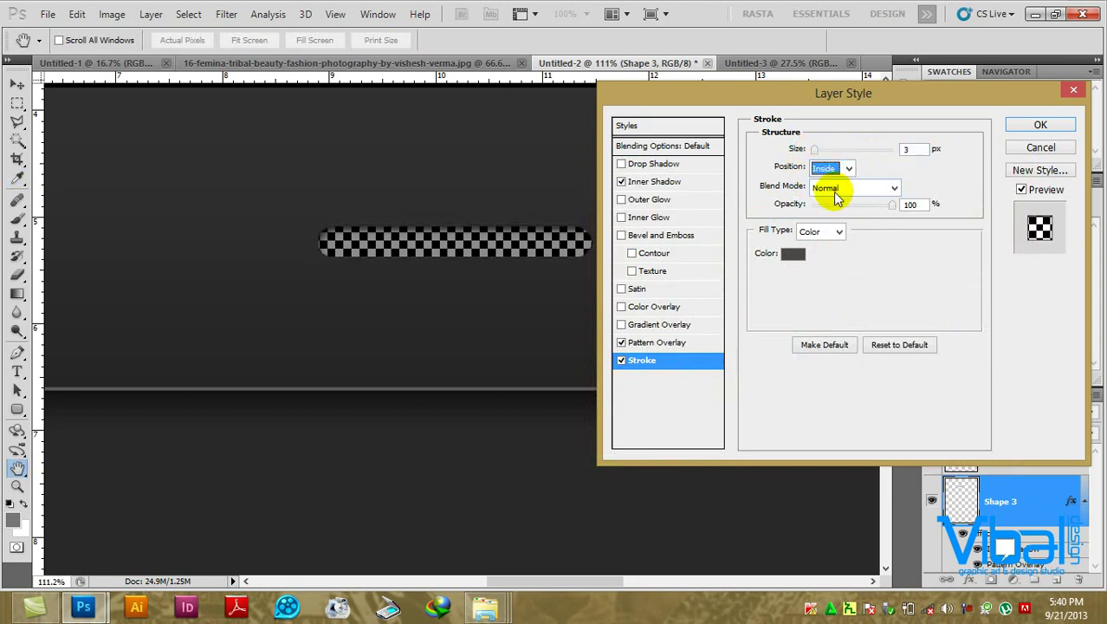
{"action": "left_click_drag", "start_coordinate": [823, 154], "coordinate": [816, 154]}
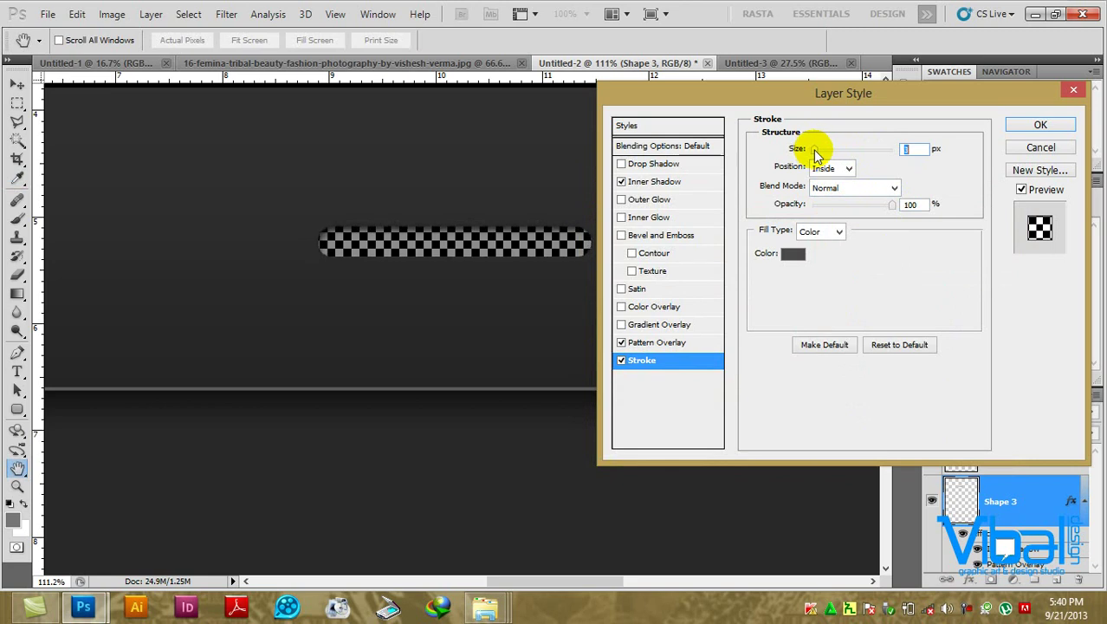
Lighten the stroke to light grey #959292 and raise Inner Shadow opacity to 100%.
{"action": "left_click", "coordinate": [793, 253]}
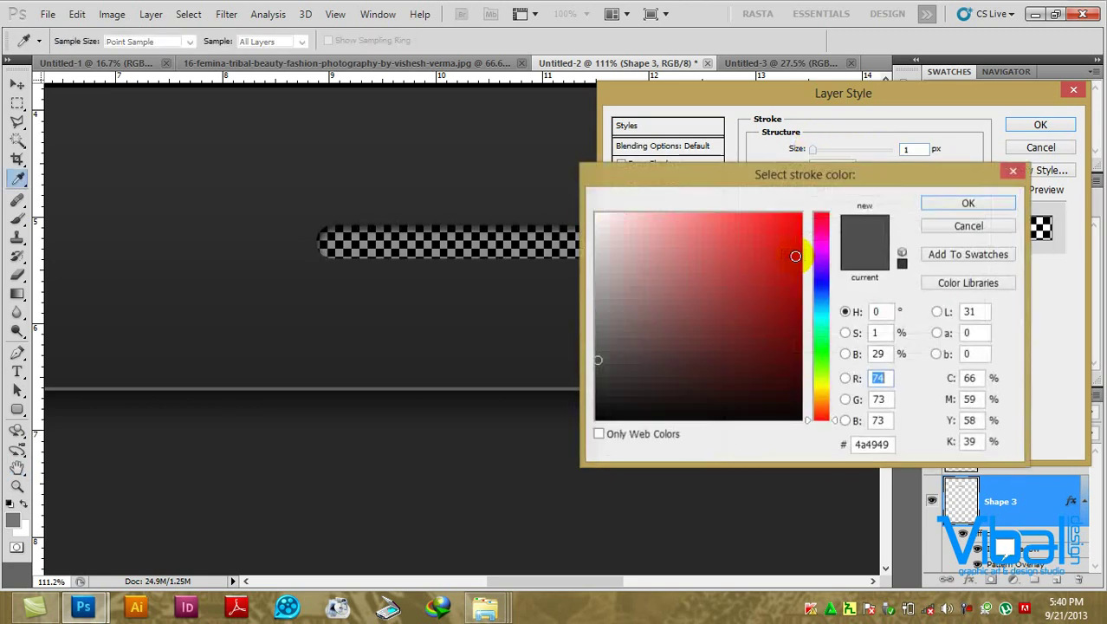
{"action": "left_click_drag", "start_coordinate": [598, 342], "coordinate": [596, 311]}
{"action": "left_click", "coordinate": [945, 204]}
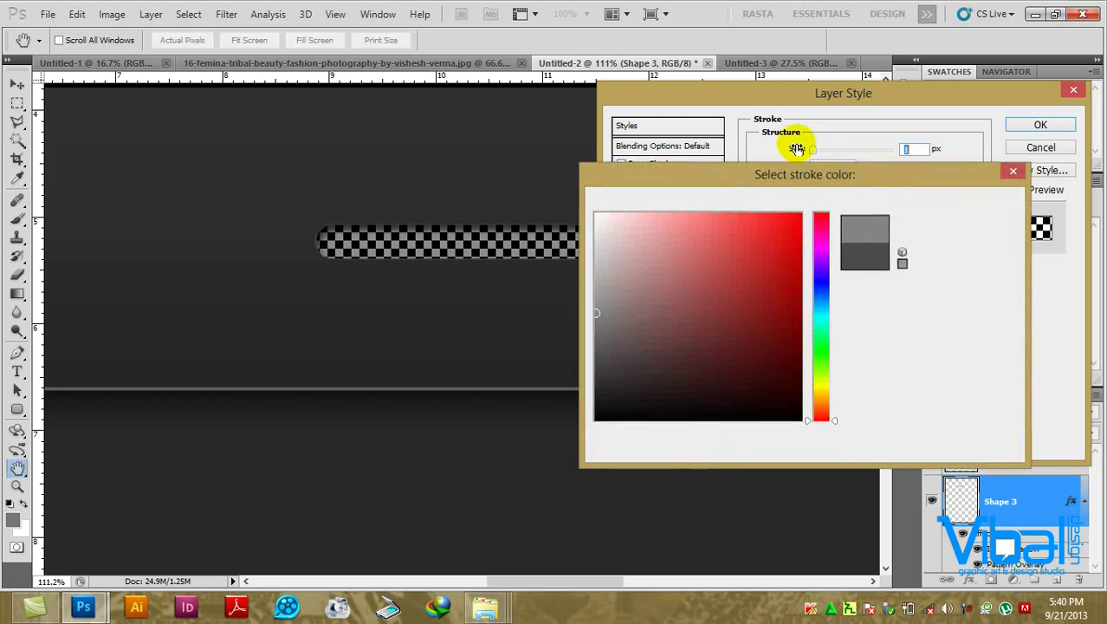
{"action": "mouse_move", "coordinate": [813, 149]}
{"action": "left_mouse_down"}
{"action": "mouse_move", "coordinate": [827, 155]}
{"action": "mouse_move", "coordinate": [812, 154]}
{"action": "left_mouse_up"}
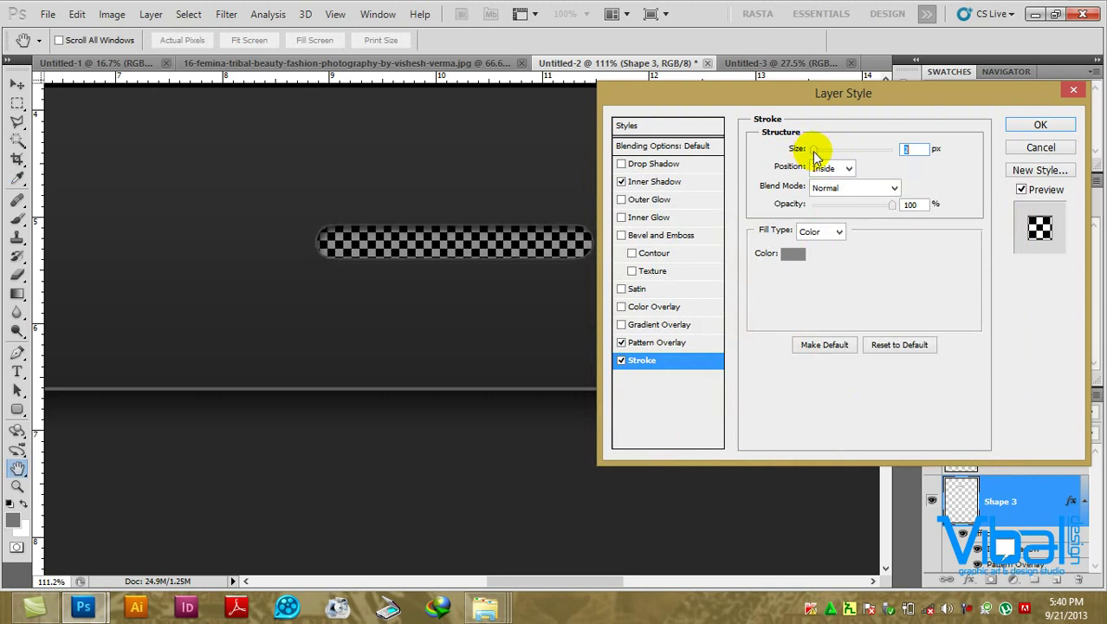
{"action": "left_click", "coordinate": [793, 254]}
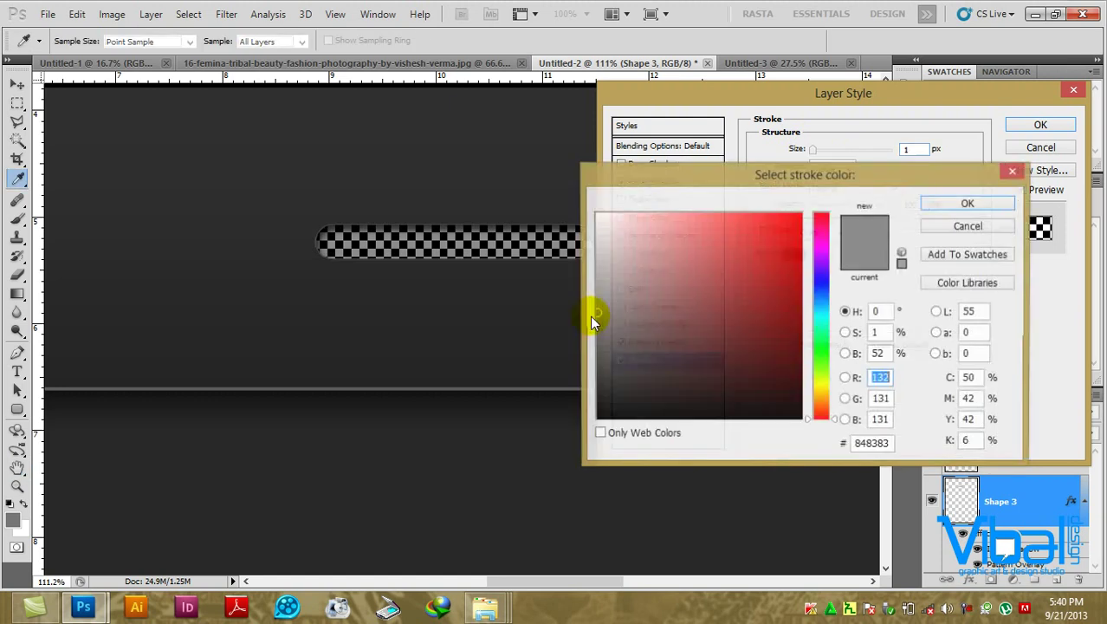
{"action": "left_click_drag", "start_coordinate": [600, 302], "coordinate": [599, 293]}
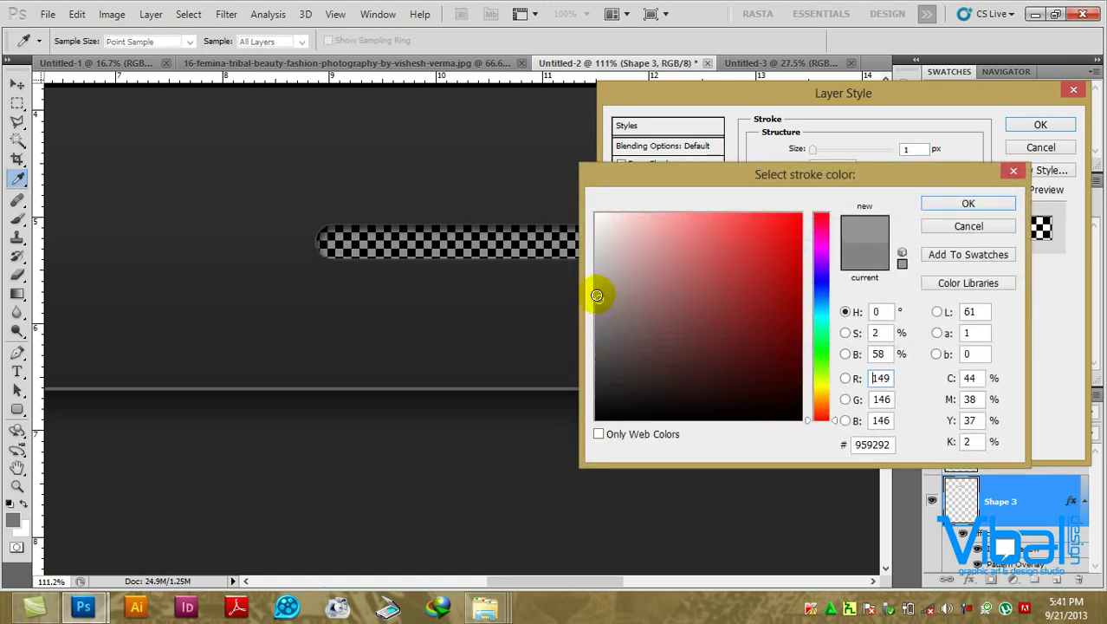
{"action": "left_click", "coordinate": [962, 204]}
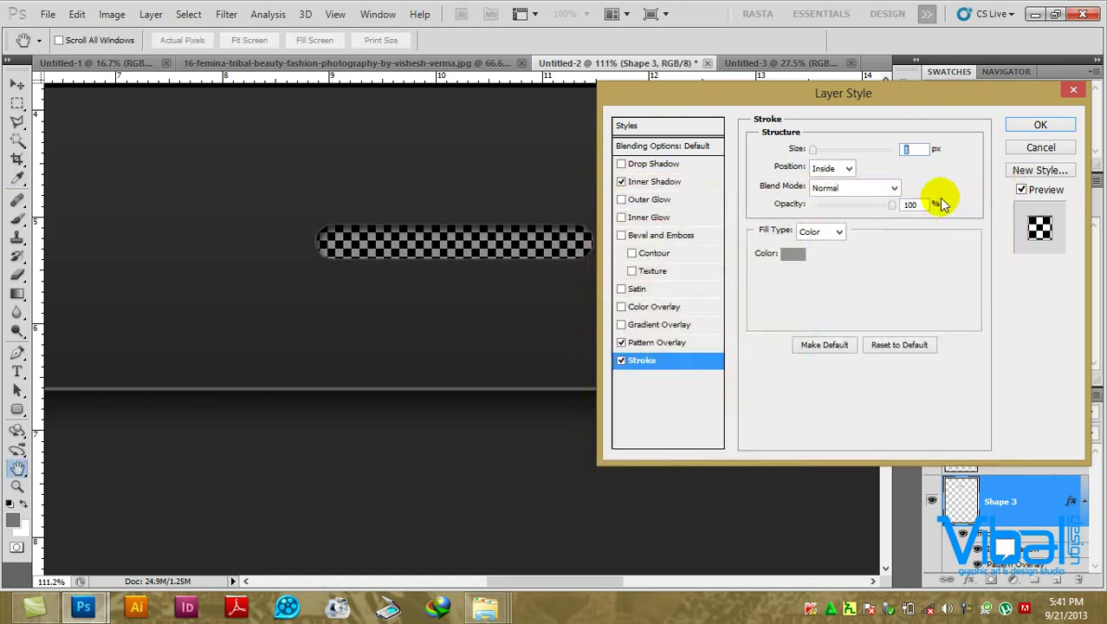
{"action": "left_click", "coordinate": [660, 181]}
{"action": "left_click_drag", "start_coordinate": [871, 170], "coordinate": [897, 171]}
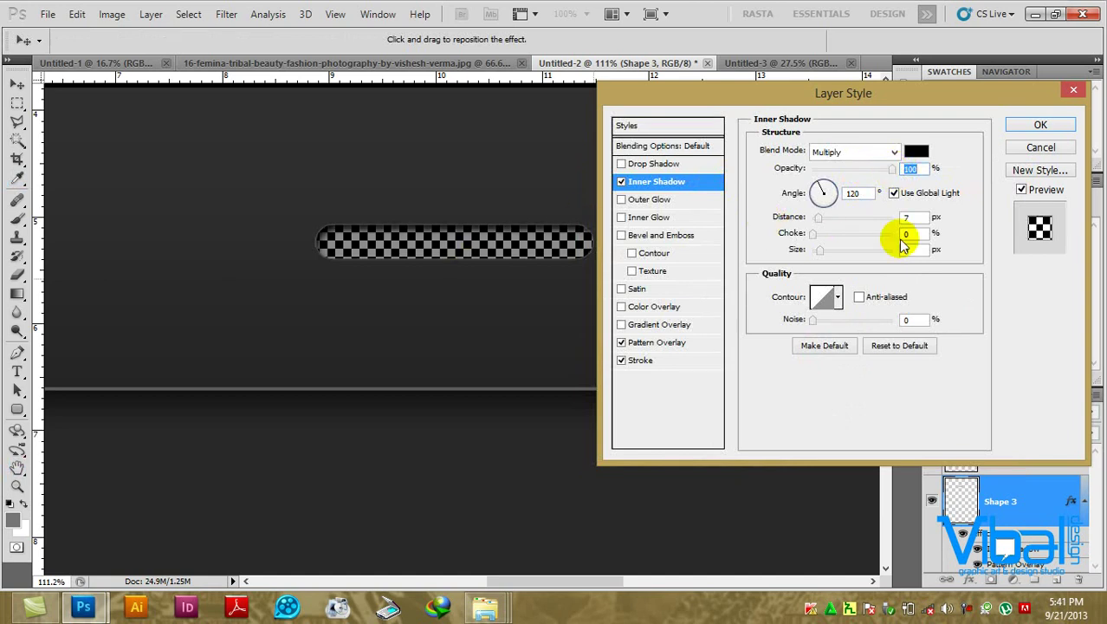
Apply the grille's layer style and centre the view on the phone top.
{"action": "left_click", "coordinate": [1040, 125]}
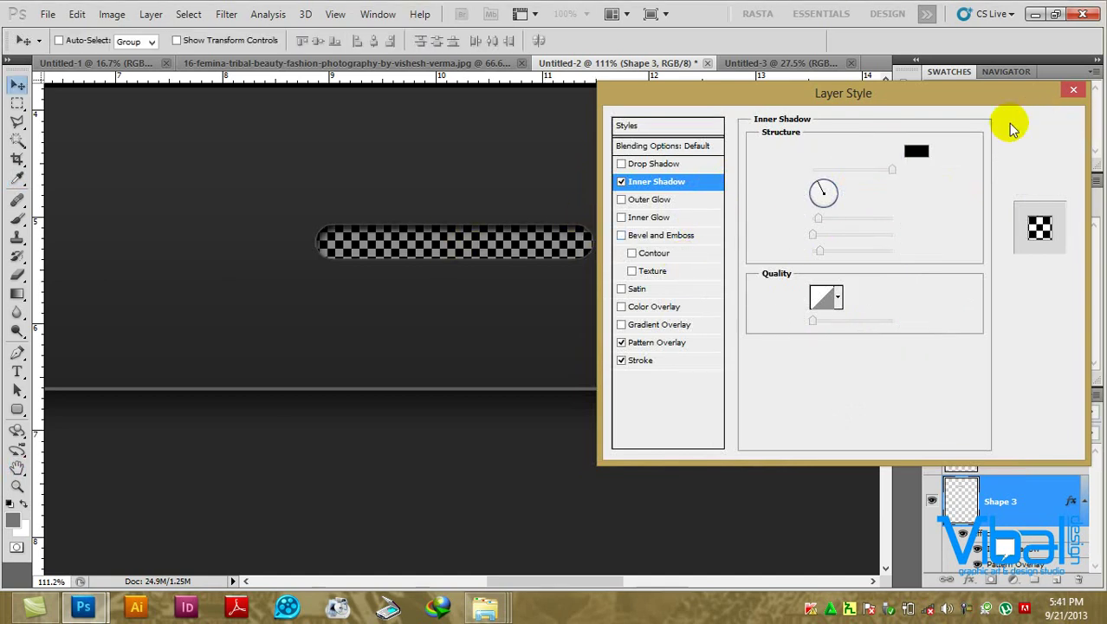
{"action": "scroll", "coordinate": [578, 305], "scroll_direction": "down", "scroll_amount": 2}
{"action": "scroll", "coordinate": [573, 299], "scroll_direction": "down", "scroll_amount": 1}
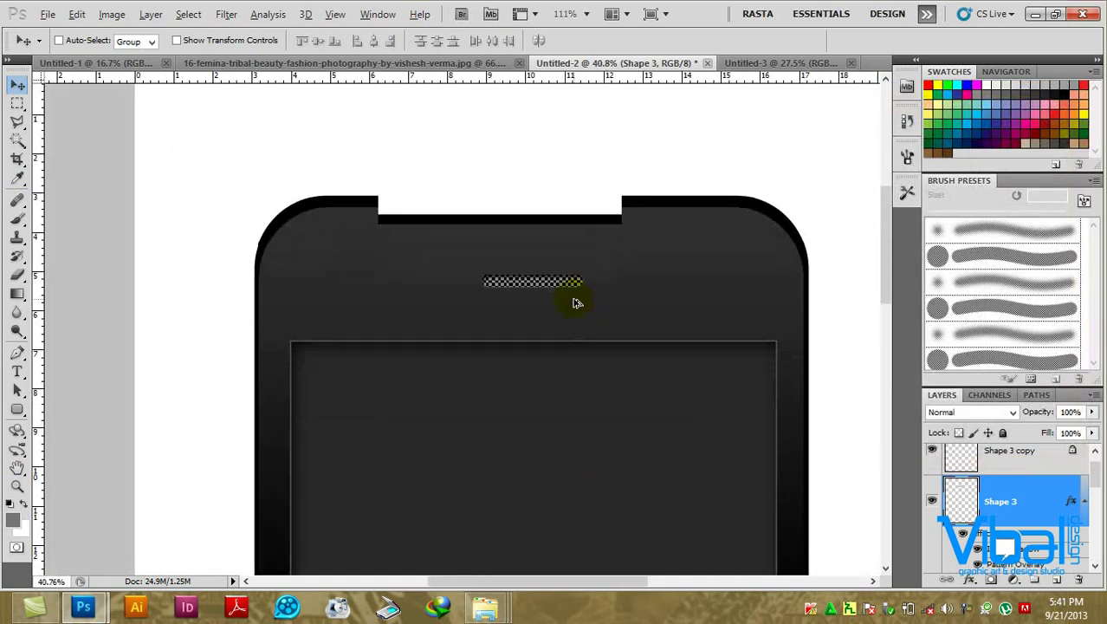
{"action": "scroll", "coordinate": [576, 304], "scroll_direction": "down", "scroll_amount": 1}
{"action": "left_click_drag", "start_coordinate": [607, 349], "coordinate": [586, 373]}
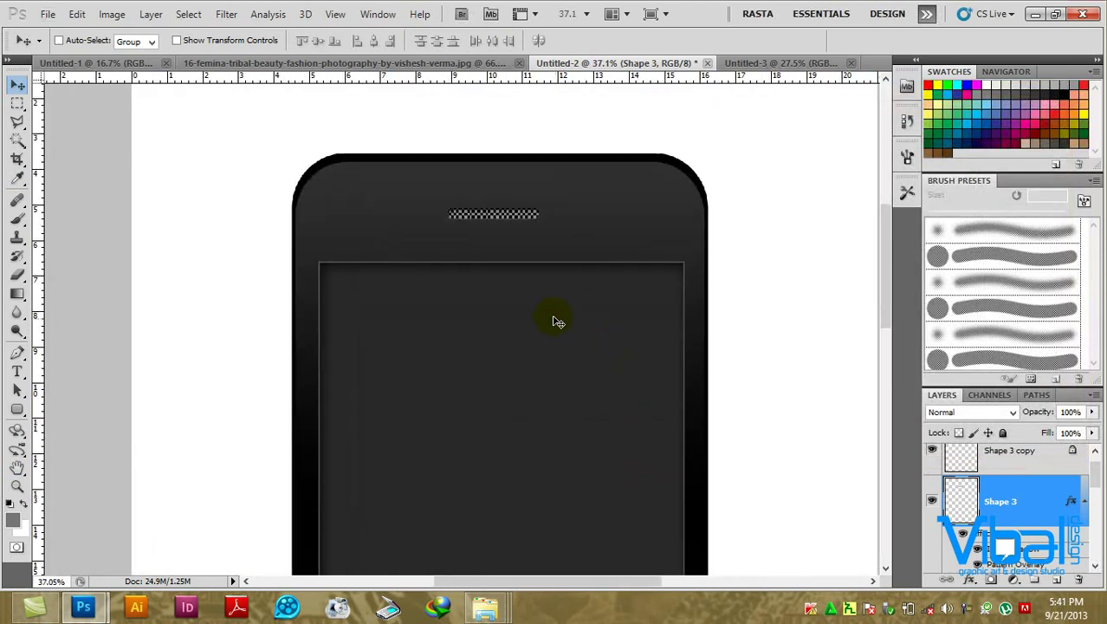
{"action": "scroll", "coordinate": [557, 321], "scroll_direction": "down", "scroll_amount": 1}
{"action": "scroll", "coordinate": [555, 319], "scroll_direction": "down", "scroll_amount": 1}
{"action": "scroll", "coordinate": [562, 316], "scroll_direction": "down", "scroll_amount": 1}
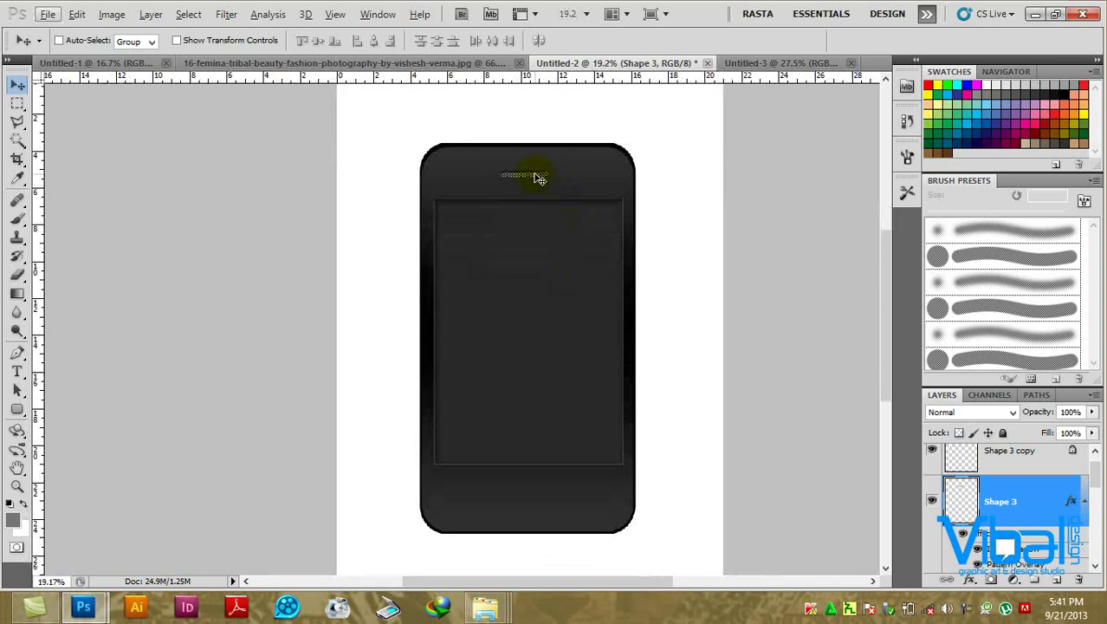
{"action": "scroll", "coordinate": [488, 176], "scroll_direction": "up", "scroll_amount": 3}
{"action": "scroll", "coordinate": [489, 178], "scroll_direction": "up", "scroll_amount": 2}
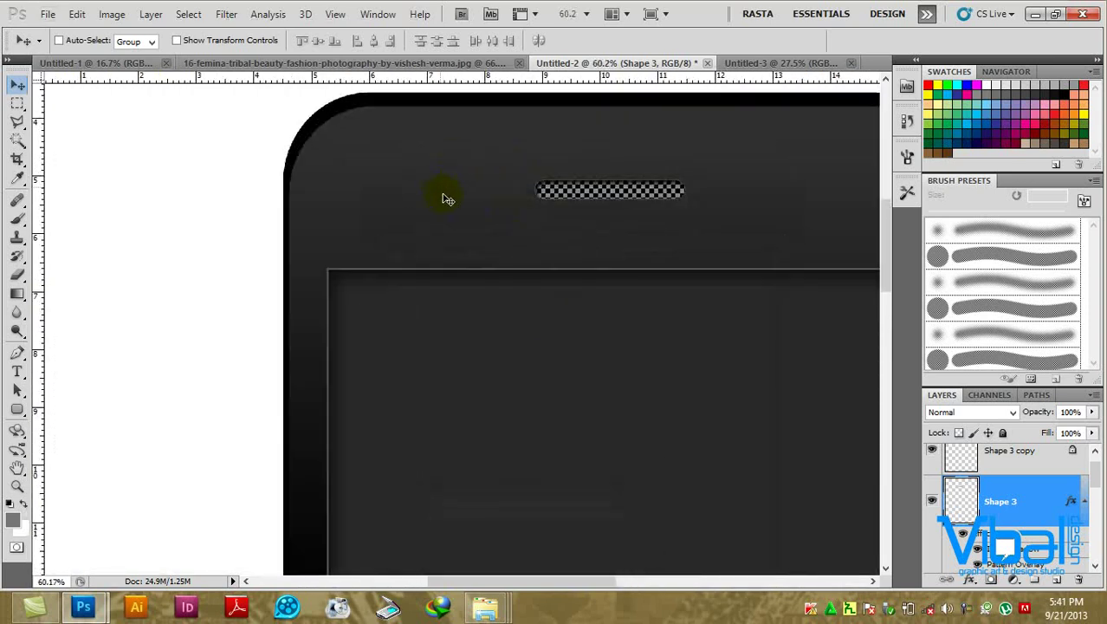
Draw a circular selection left of the speaker grille on a new layer.
{"action": "left_click", "coordinate": [17, 102]}
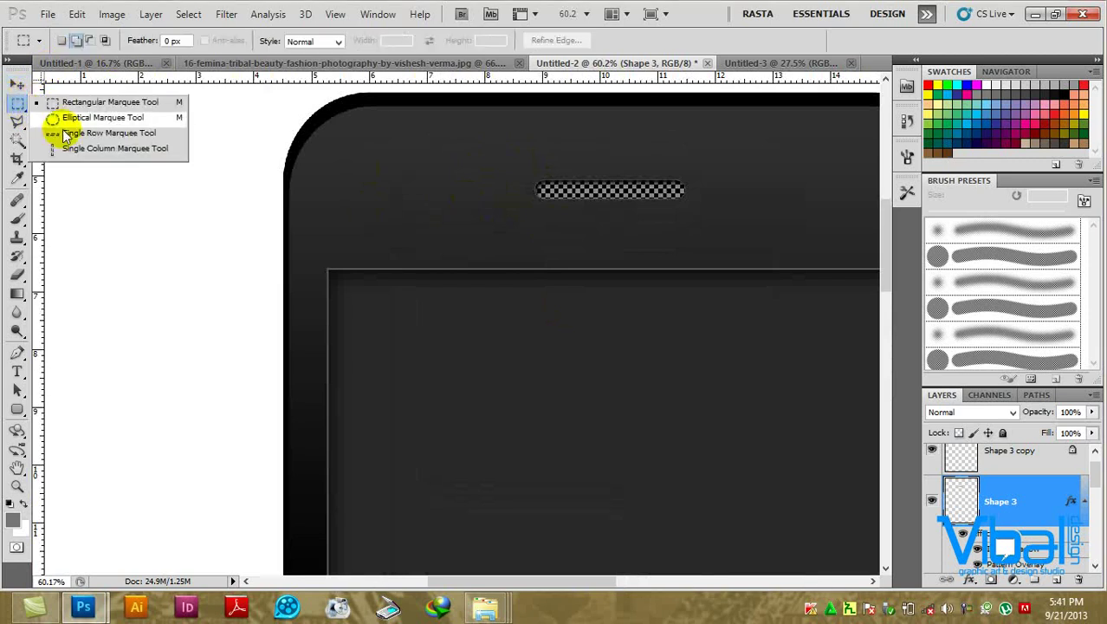
{"action": "left_click", "coordinate": [102, 118]}
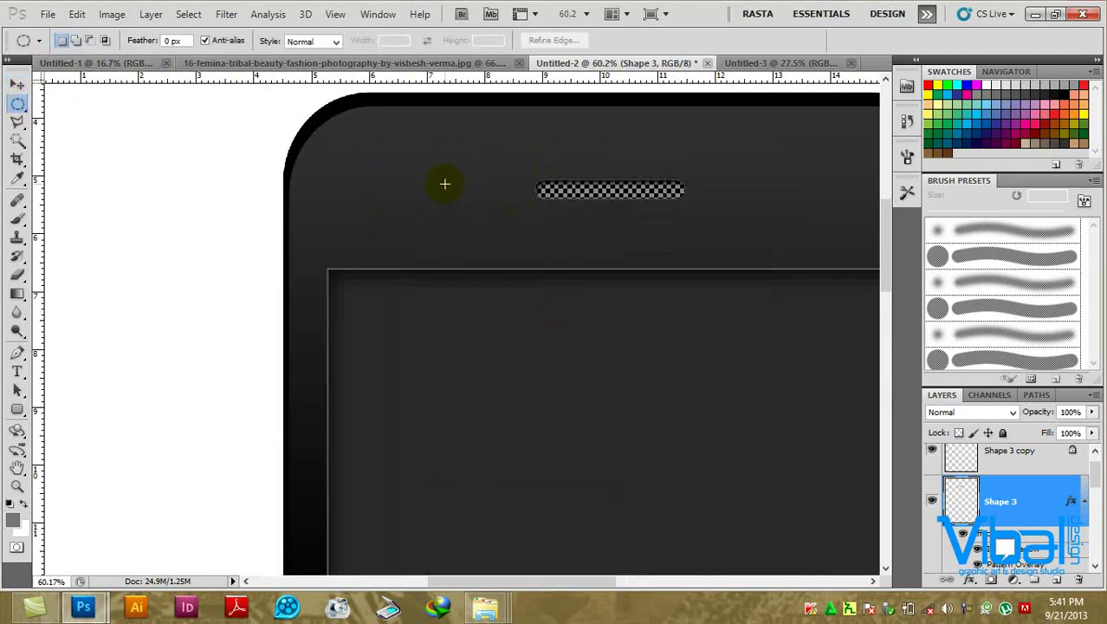
{"action": "left_click_drag", "start_coordinate": [446, 184], "coordinate": [474, 222]}
{"action": "left_click_drag", "start_coordinate": [476, 219], "coordinate": [414, 158]}
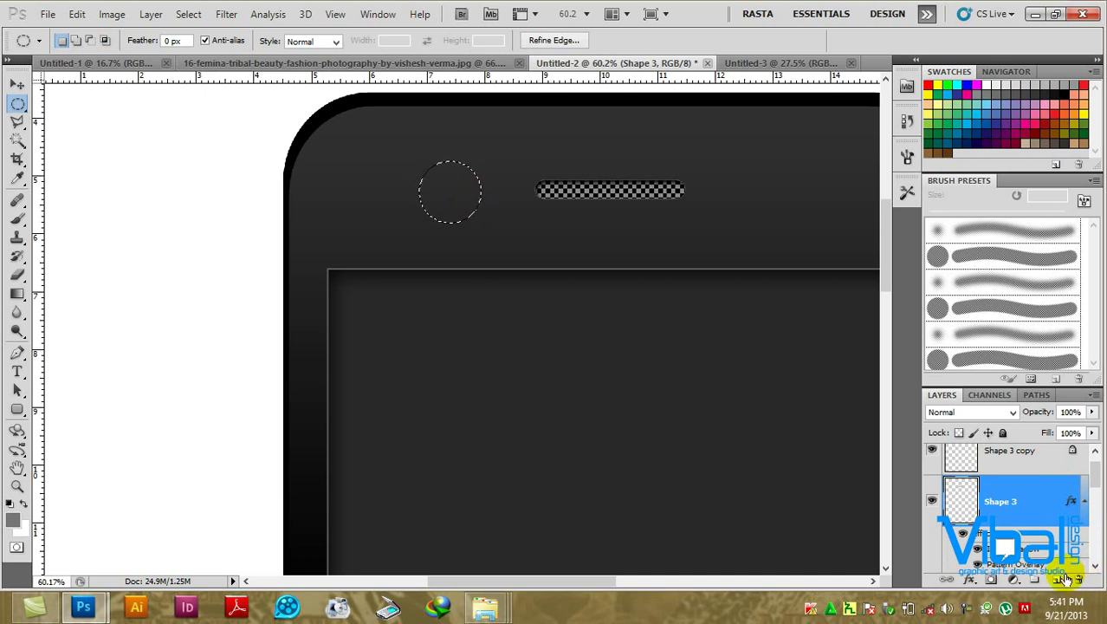
{"action": "left_click", "coordinate": [1057, 579]}
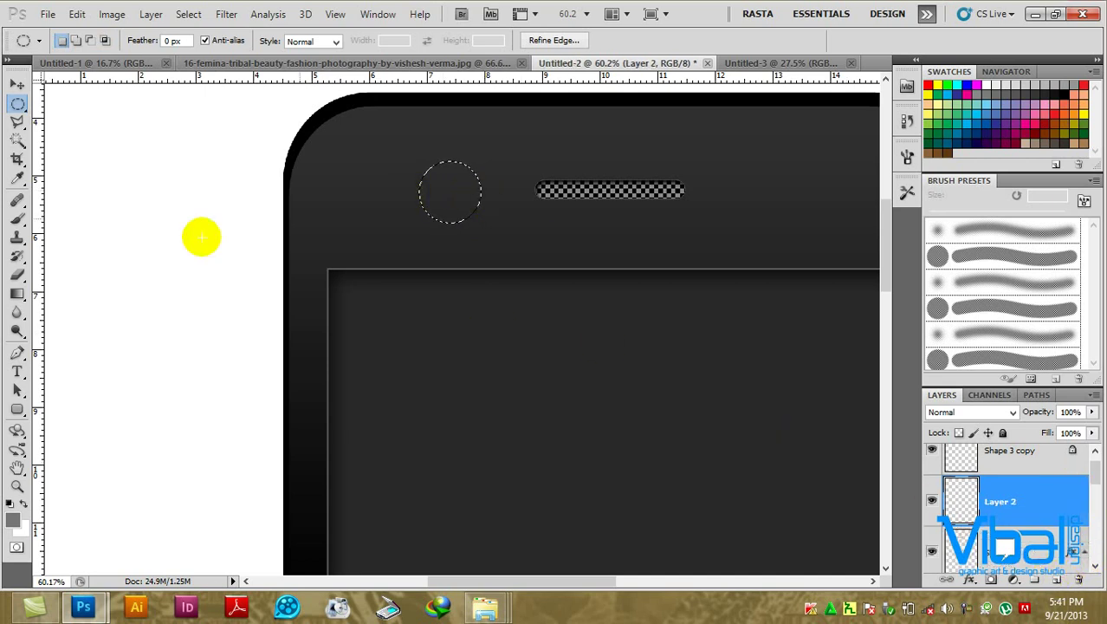
Fill the circle with near-black #191919 and deselect it.
{"action": "scroll", "coordinate": [425, 192], "scroll_direction": "up", "scroll_amount": 2}
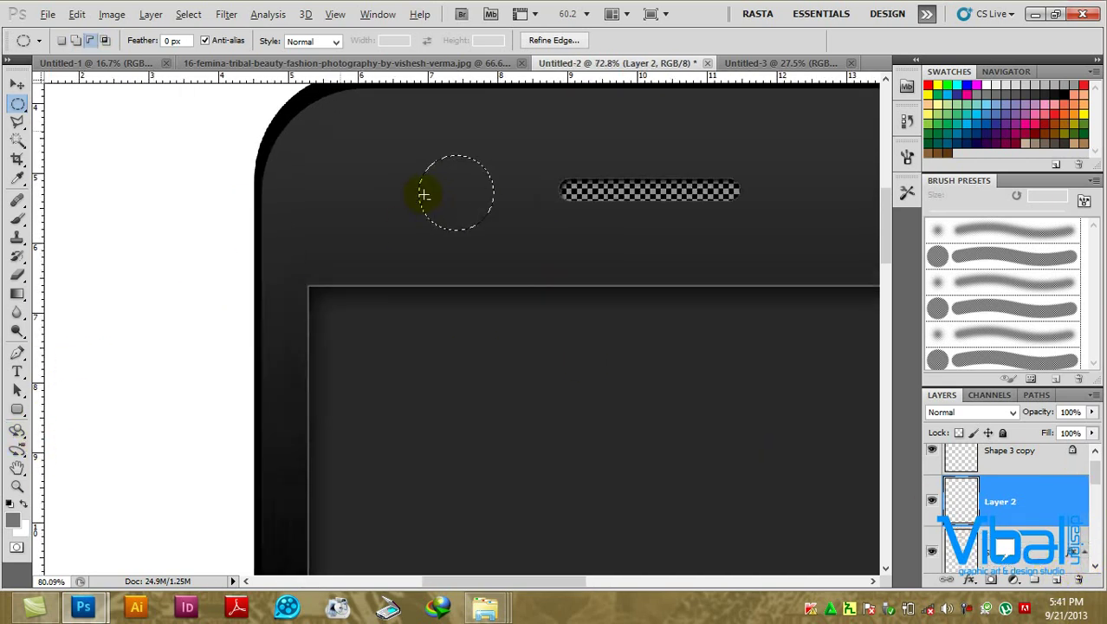
{"action": "left_click", "coordinate": [12, 520]}
{"action": "left_click", "coordinate": [481, 186]}
{"action": "left_click_drag", "start_coordinate": [597, 380], "coordinate": [596, 399]}
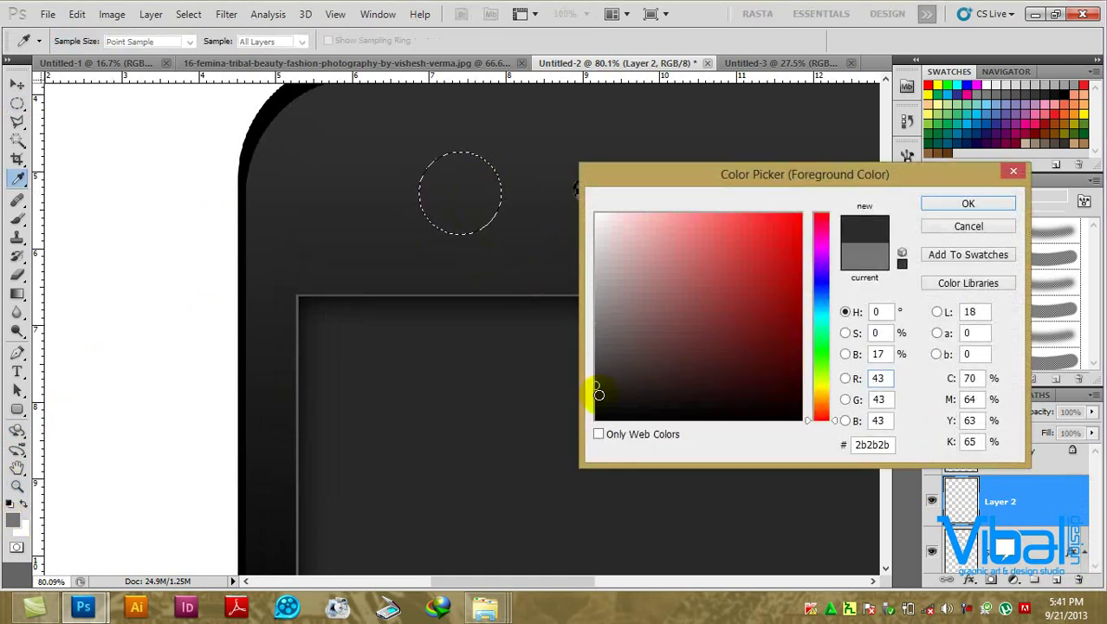
{"action": "left_click", "coordinate": [968, 203]}
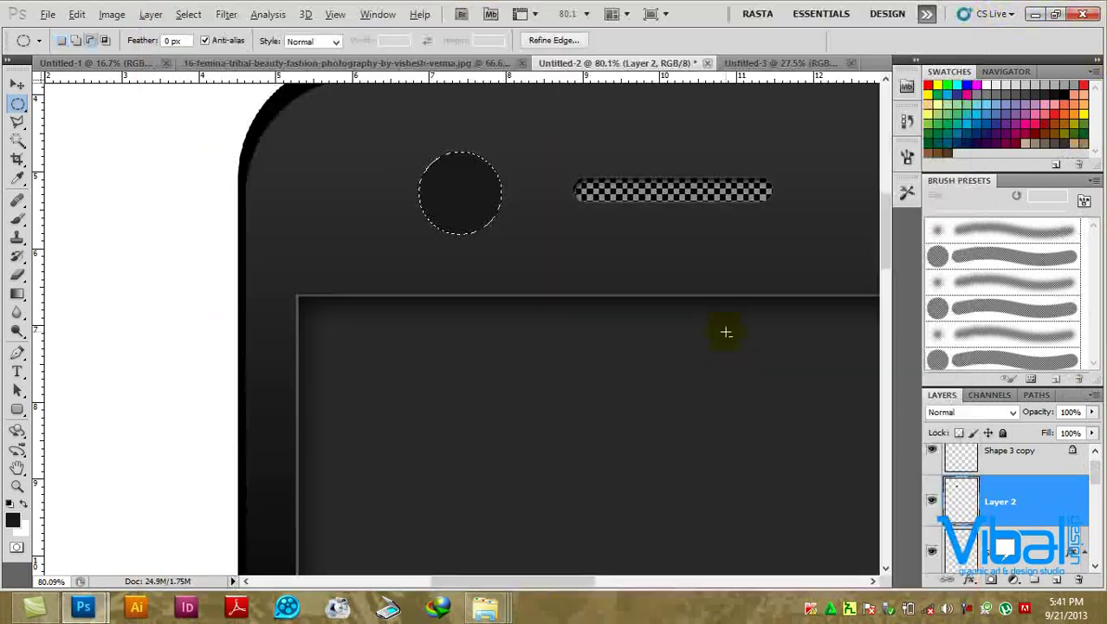
{"action": "left_click", "coordinate": [621, 253]}
Give the camera circle an Inner Shadow at 88% opacity and 11 px distance.
{"action": "double_click", "coordinate": [1031, 485]}
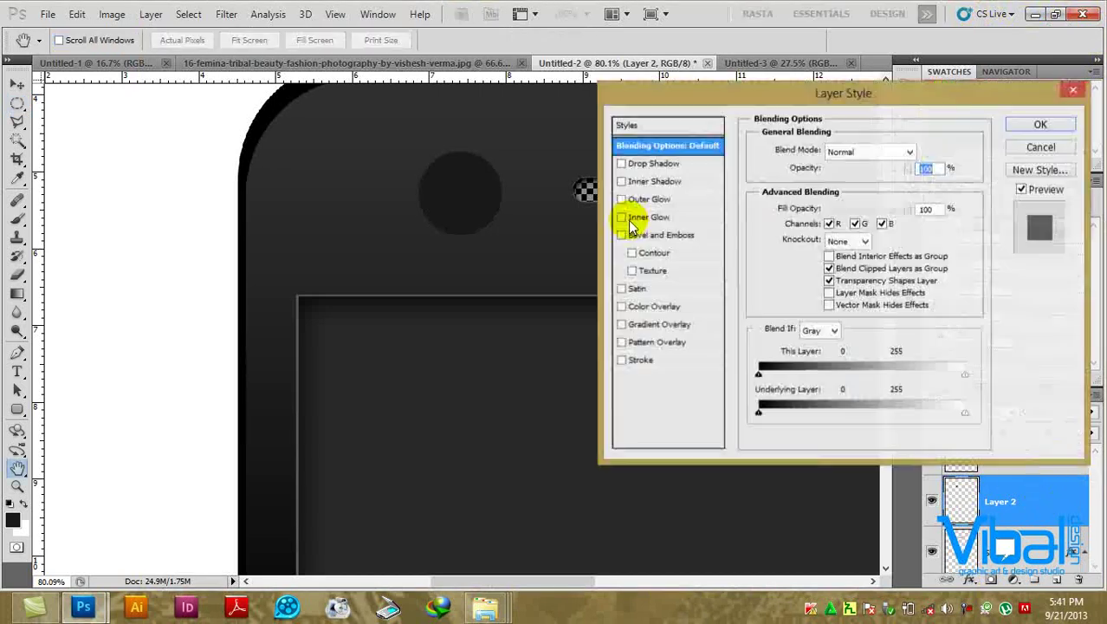
{"action": "left_click", "coordinate": [656, 181]}
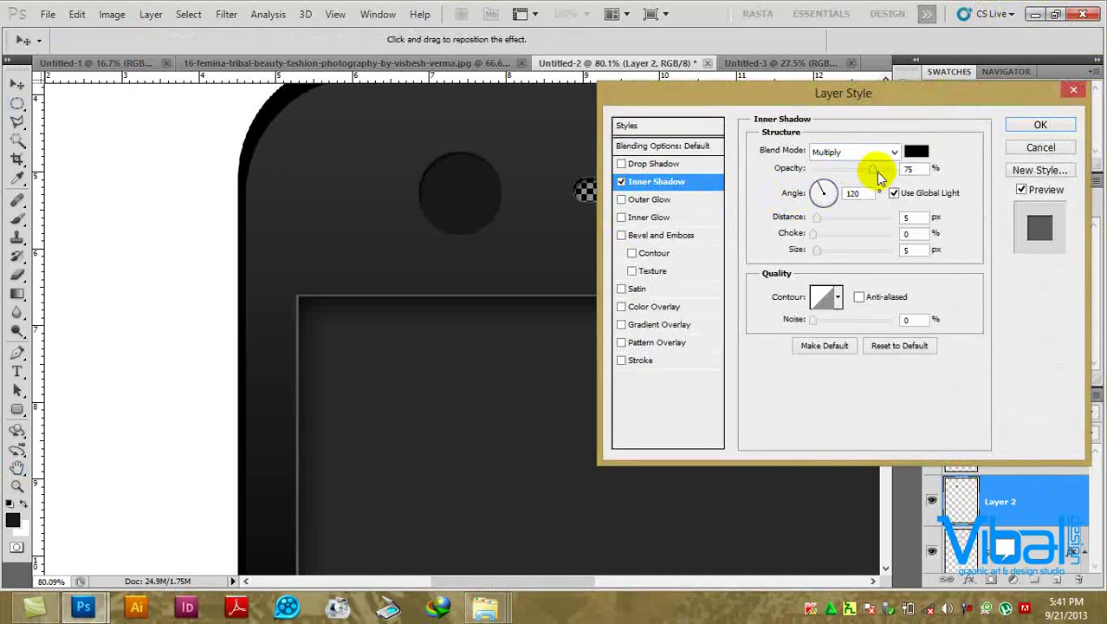
{"action": "left_click_drag", "start_coordinate": [874, 170], "coordinate": [884, 176]}
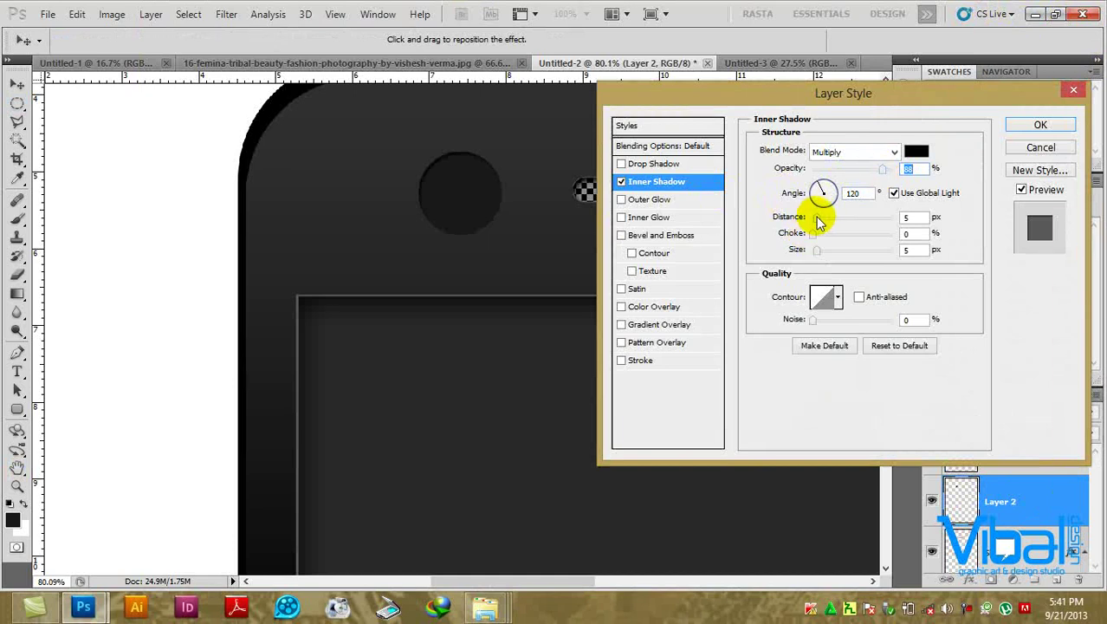
{"action": "left_click_drag", "start_coordinate": [818, 218], "coordinate": [829, 251]}
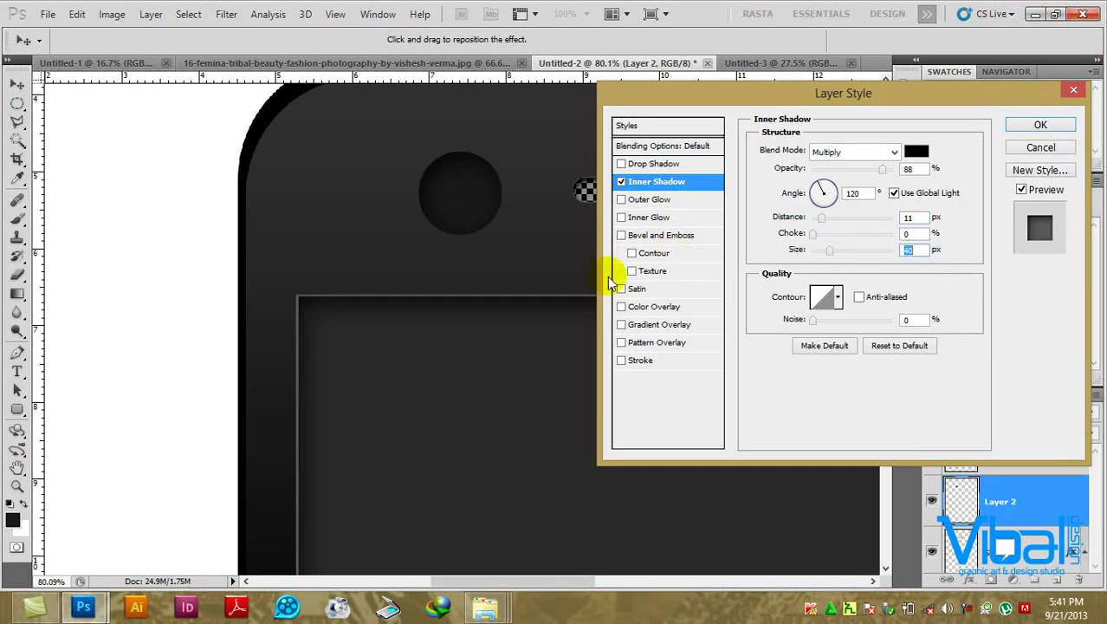
Add a 2 px inside Stroke coloured #565555 to the circle and apply the style.
{"action": "left_click", "coordinate": [643, 360]}
{"action": "left_click", "coordinate": [778, 253]}
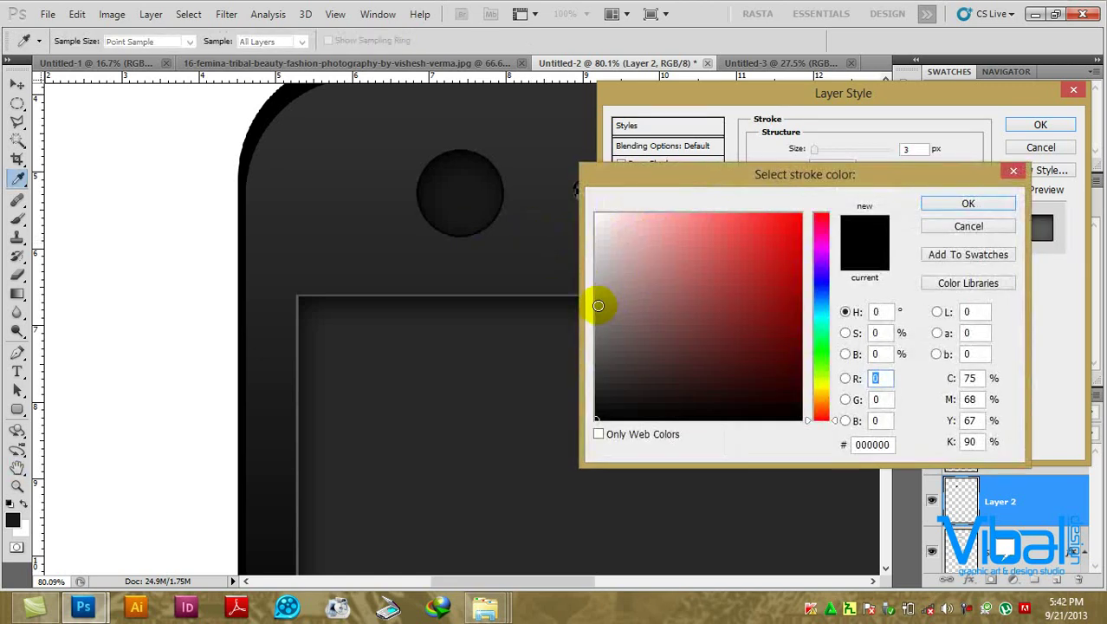
{"action": "left_click", "coordinate": [599, 301]}
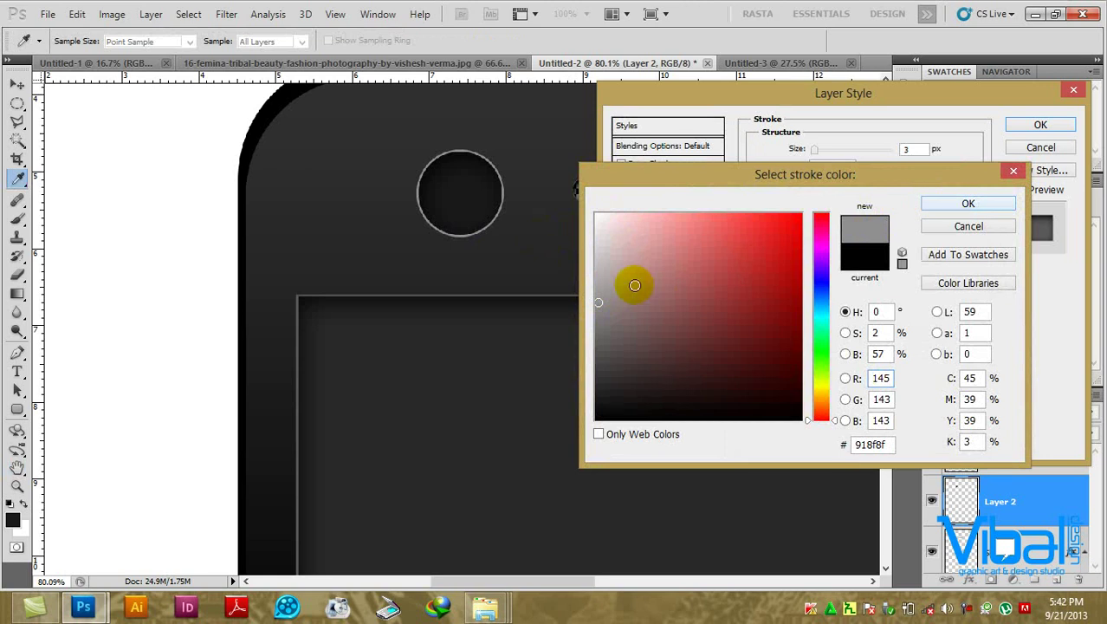
{"action": "left_click", "coordinate": [927, 205]}
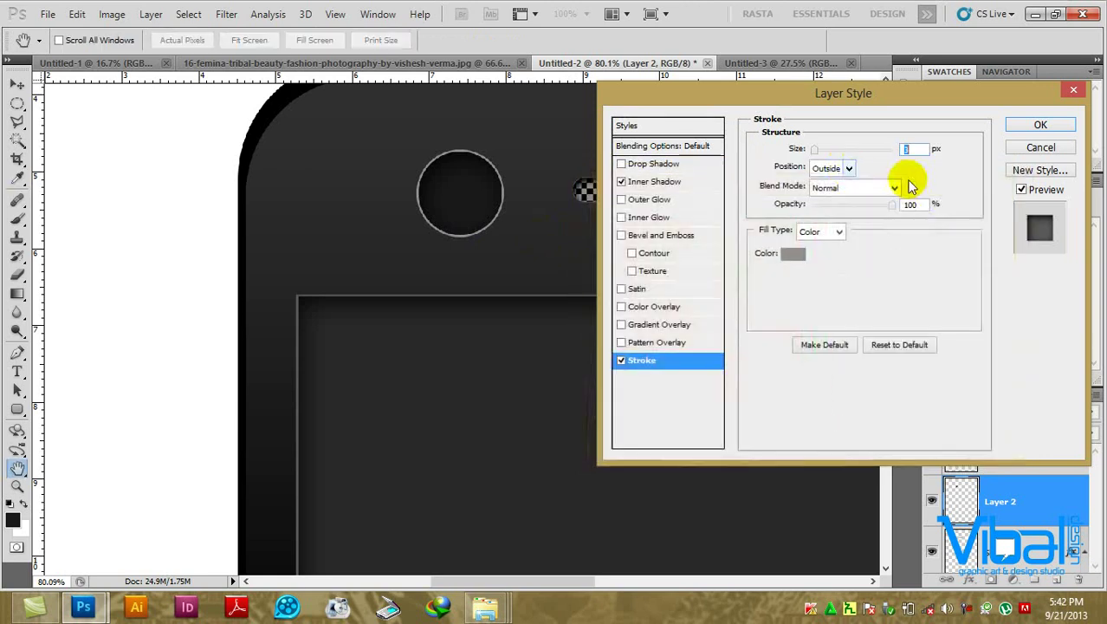
{"action": "left_click_drag", "start_coordinate": [815, 156], "coordinate": [816, 156]}
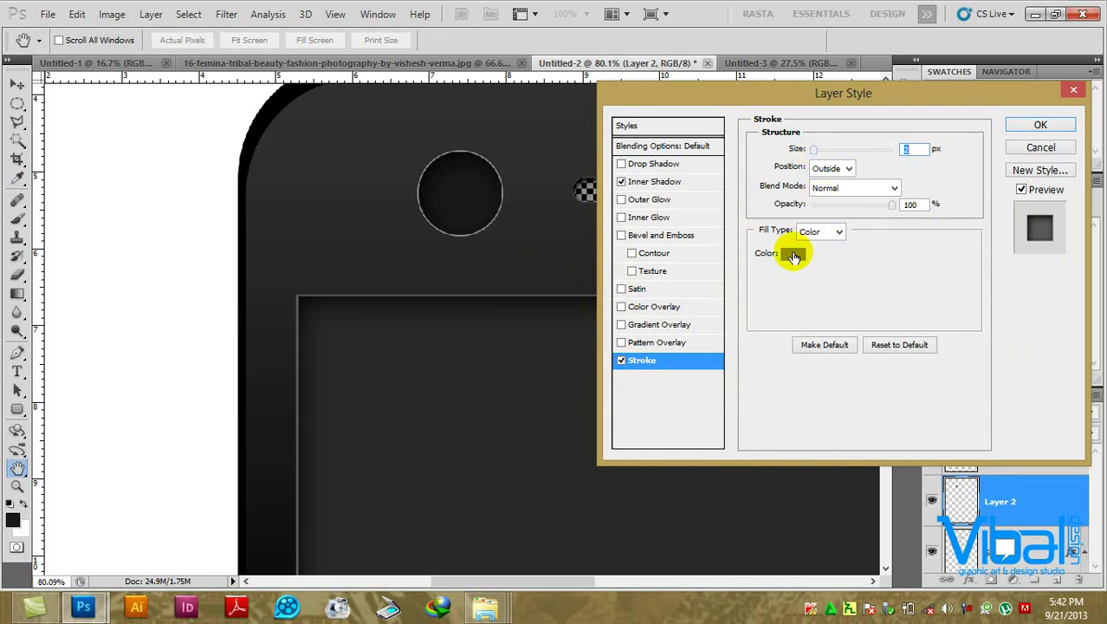
{"action": "left_click", "coordinate": [836, 168]}
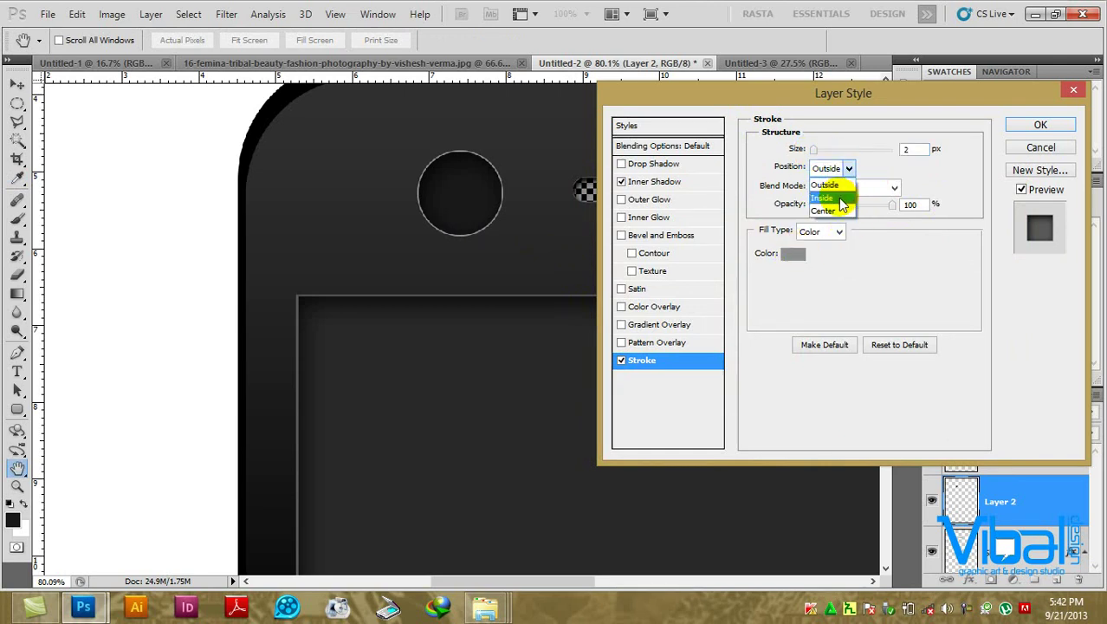
{"action": "left_click", "coordinate": [833, 196]}
{"action": "left_click", "coordinate": [793, 253]}
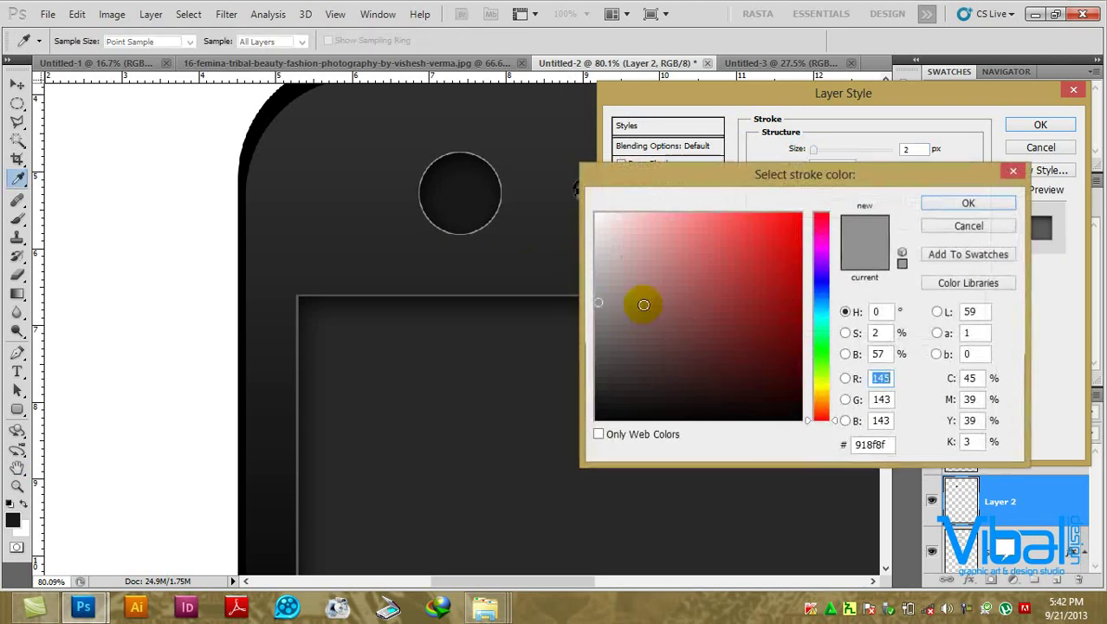
{"action": "left_click_drag", "start_coordinate": [596, 324], "coordinate": [599, 346]}
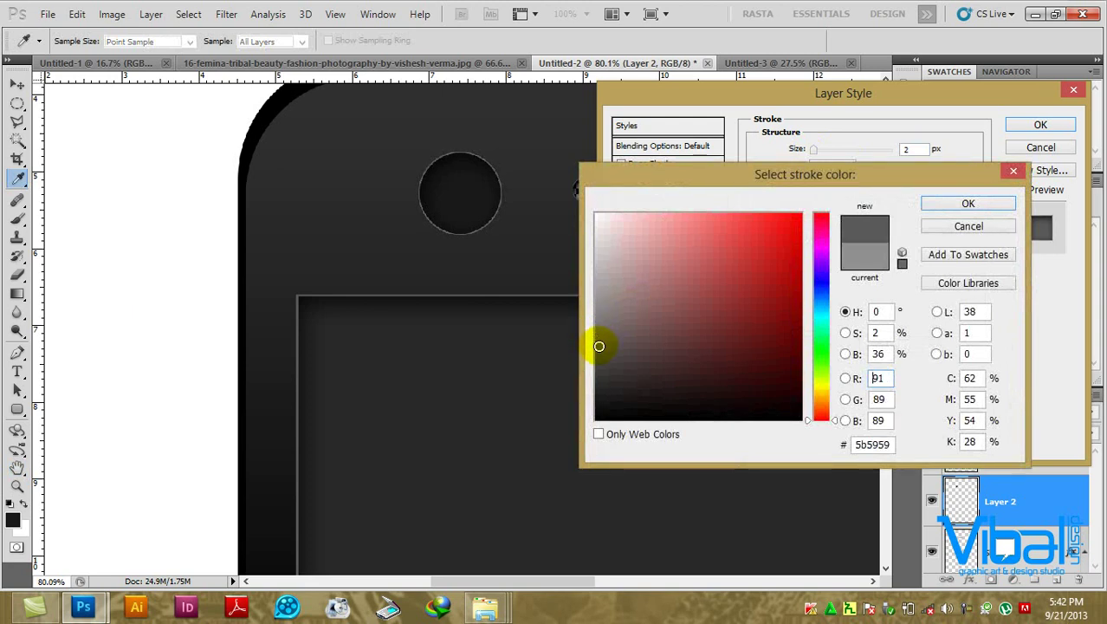
{"action": "left_click", "coordinate": [947, 205]}
{"action": "left_click", "coordinate": [1039, 124]}
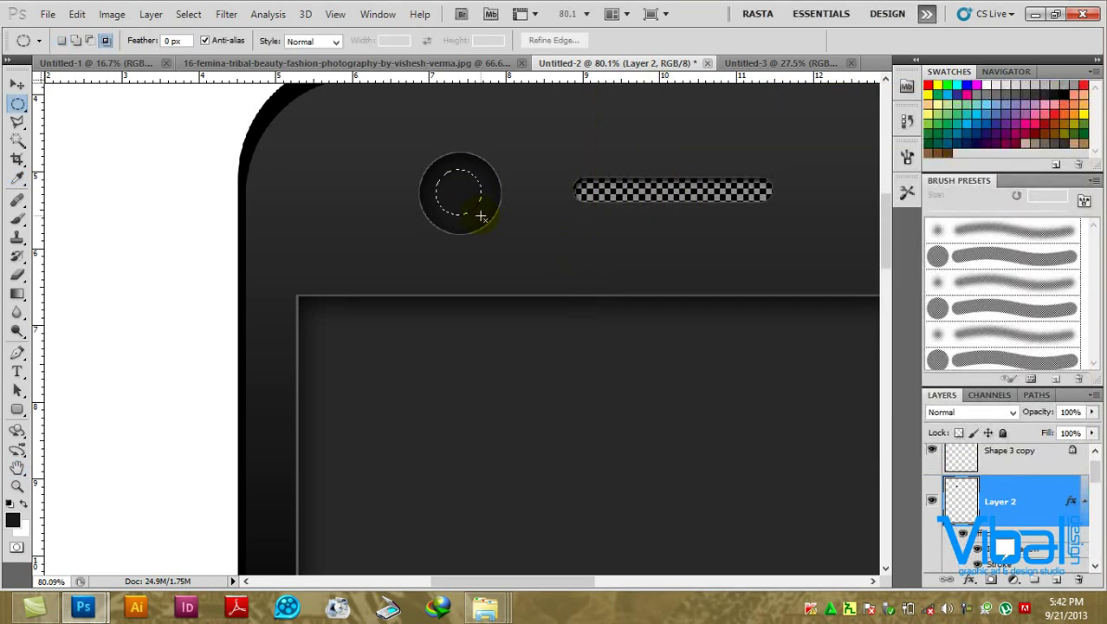
Select a smaller circle inside the camera ring on a new layer, with the Gradient tool and white foreground.
{"action": "left_click_drag", "start_coordinate": [481, 217], "coordinate": [482, 217]}
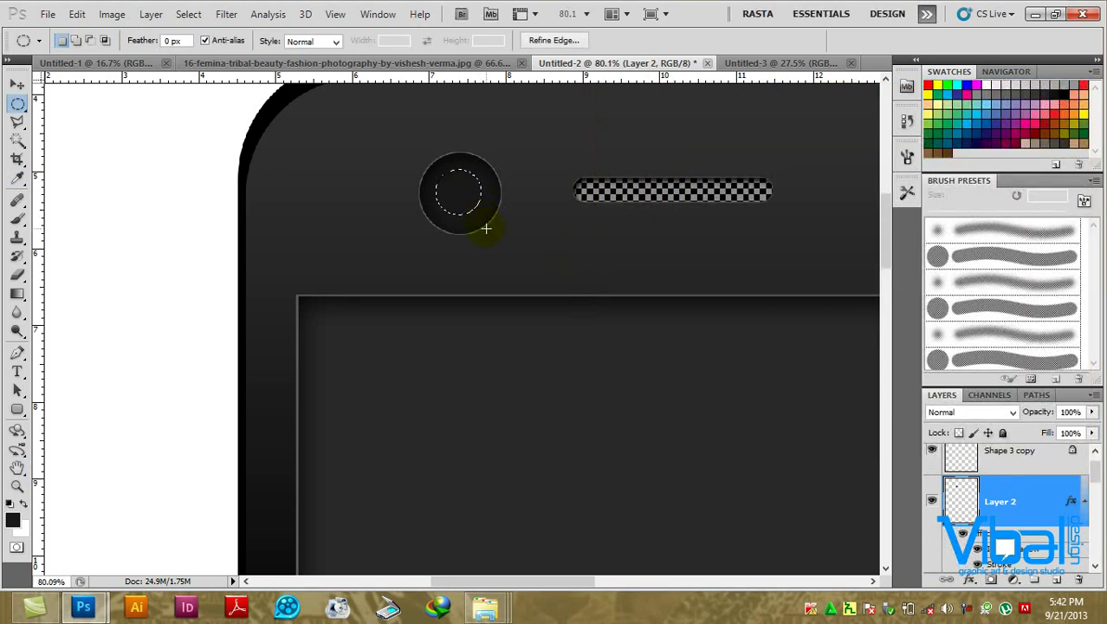
{"action": "left_click", "coordinate": [1057, 580]}
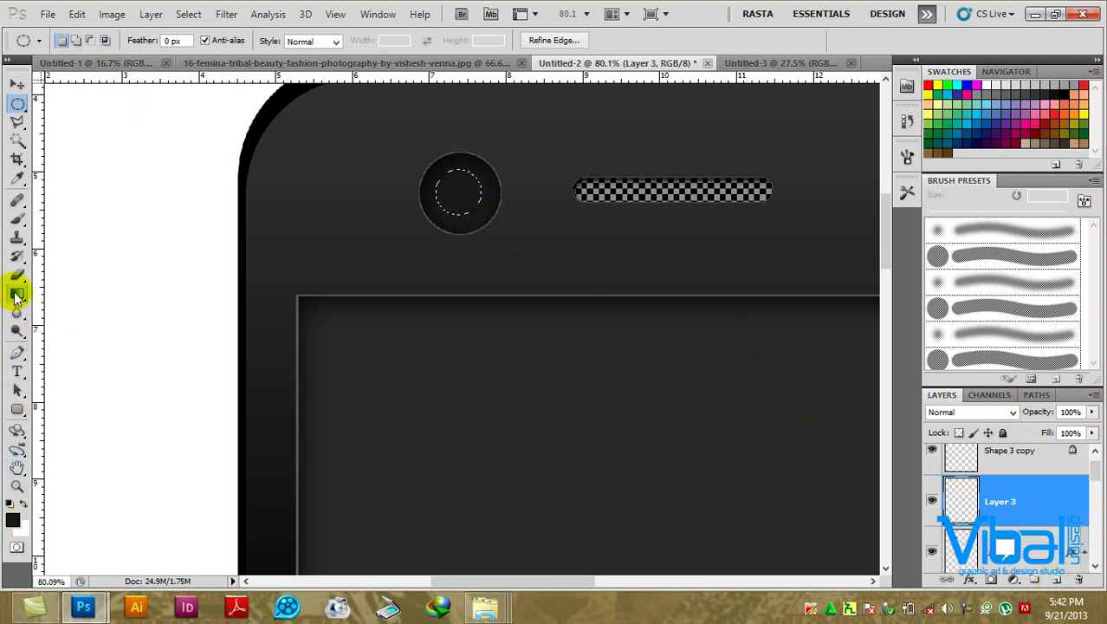
{"action": "left_click", "coordinate": [18, 294]}
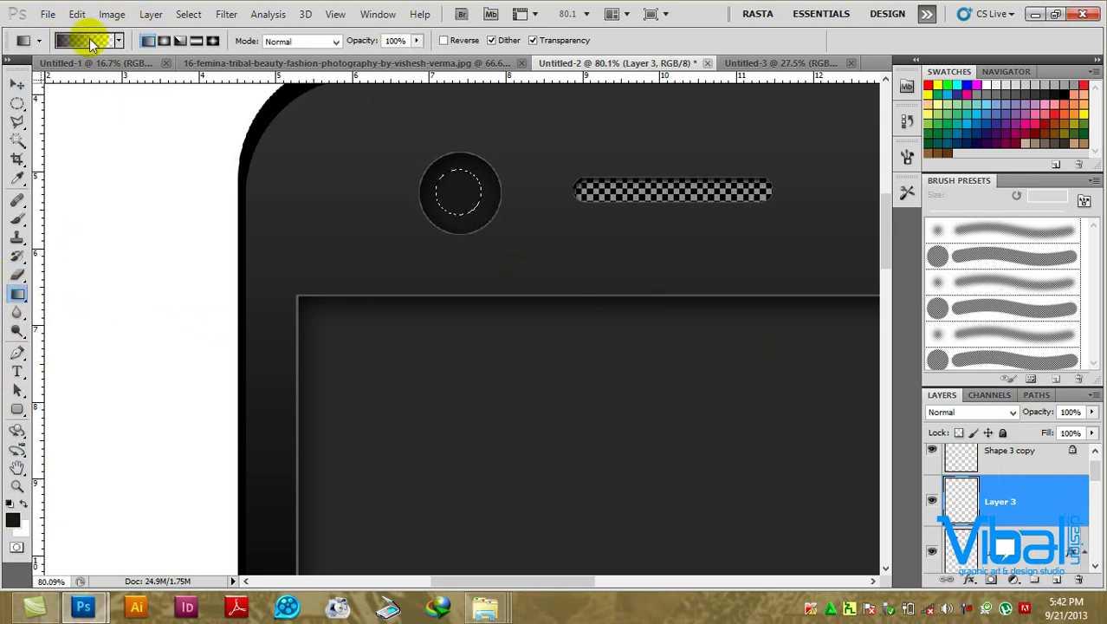
{"action": "left_click", "coordinate": [25, 501]}
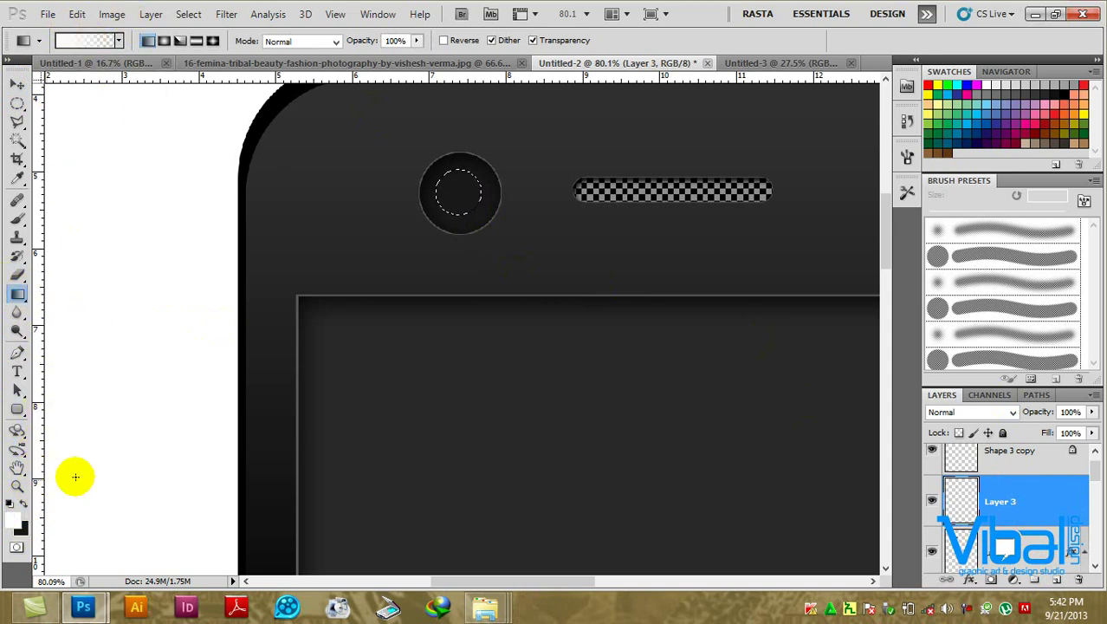
Fill the inner circle with a white-to-transparent gloss gradient, redrawing it once after an undo.
{"action": "scroll", "coordinate": [461, 174], "scroll_direction": "up", "scroll_amount": 1}
{"action": "scroll", "coordinate": [461, 174], "scroll_direction": "up", "scroll_amount": 1}
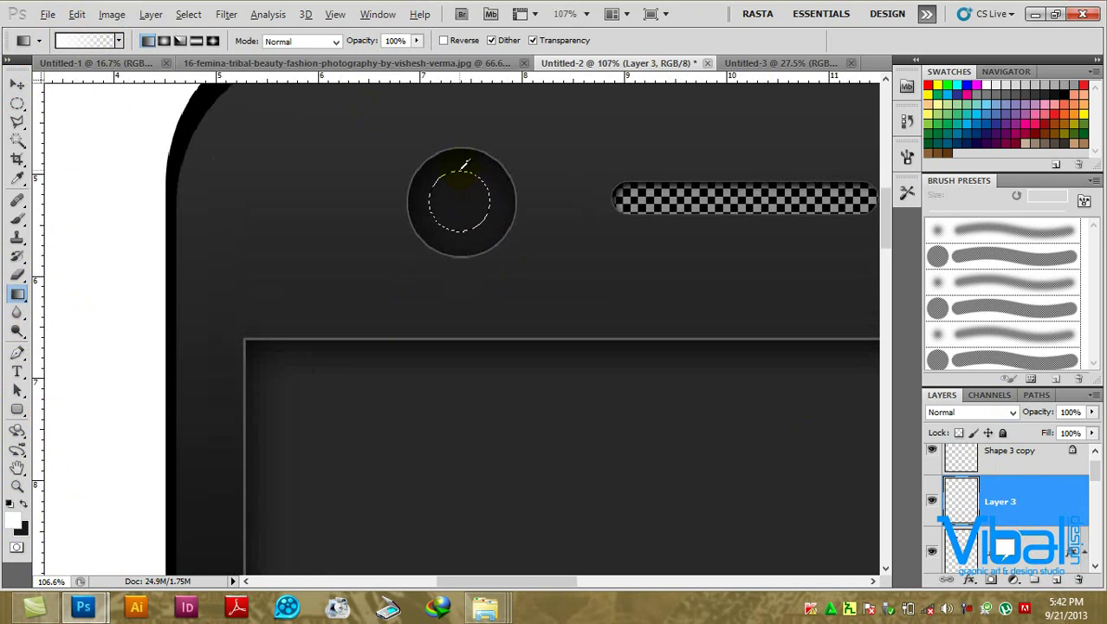
{"action": "scroll", "coordinate": [461, 174], "scroll_direction": "up", "scroll_amount": 1}
{"action": "scroll", "coordinate": [463, 169], "scroll_direction": "up", "scroll_amount": 1}
{"action": "key", "text": "alt"}
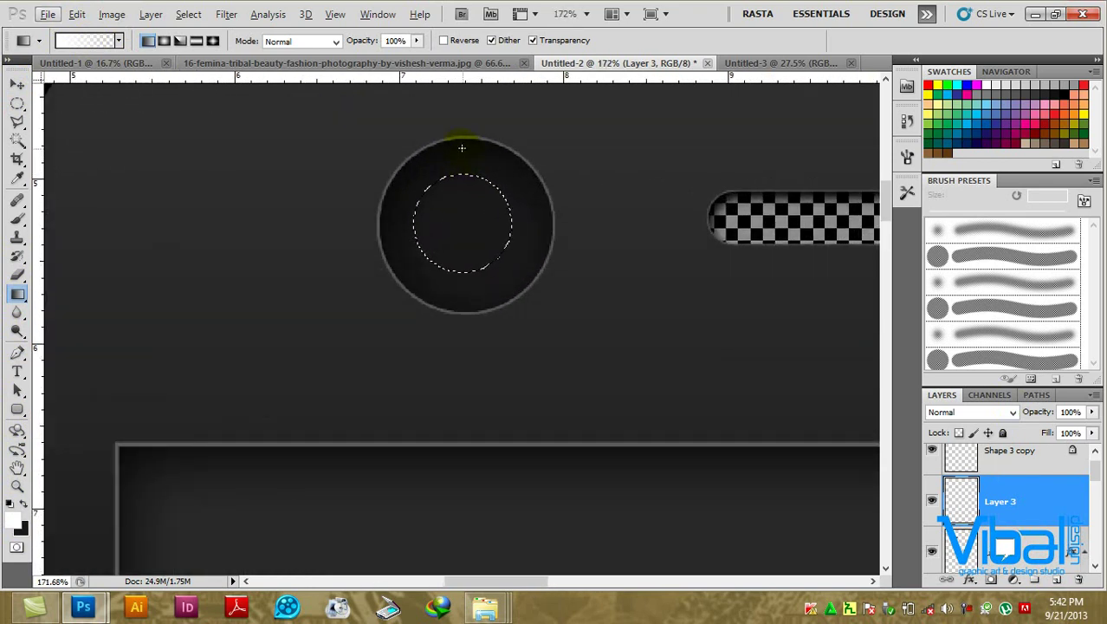
{"action": "left_click_drag", "start_coordinate": [459, 156], "coordinate": [460, 227]}
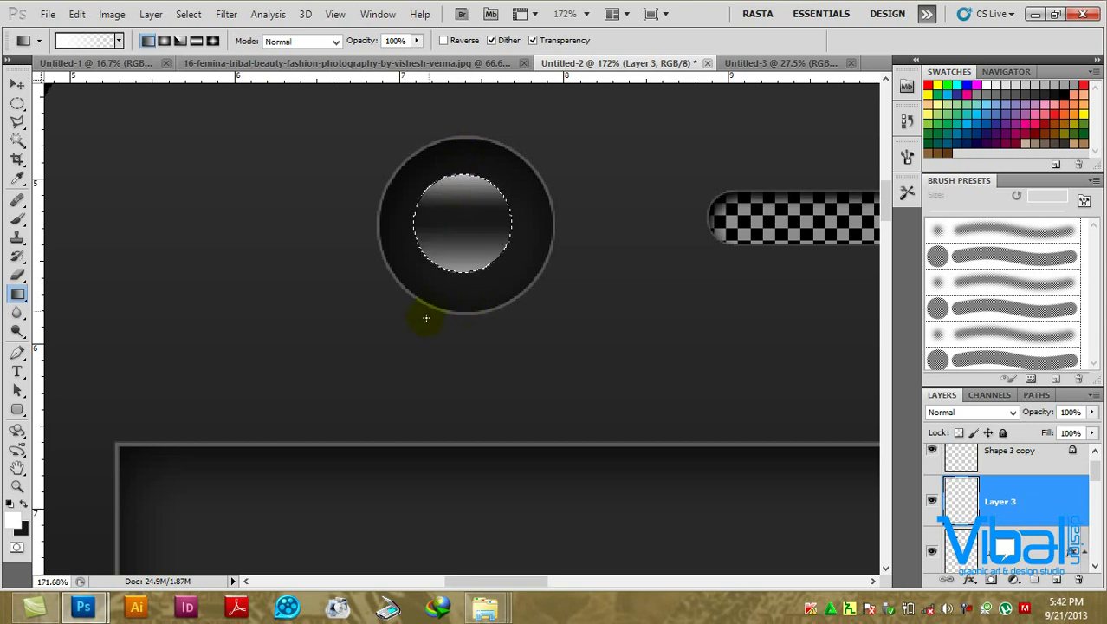
{"action": "key", "text": "ctrl+z"}
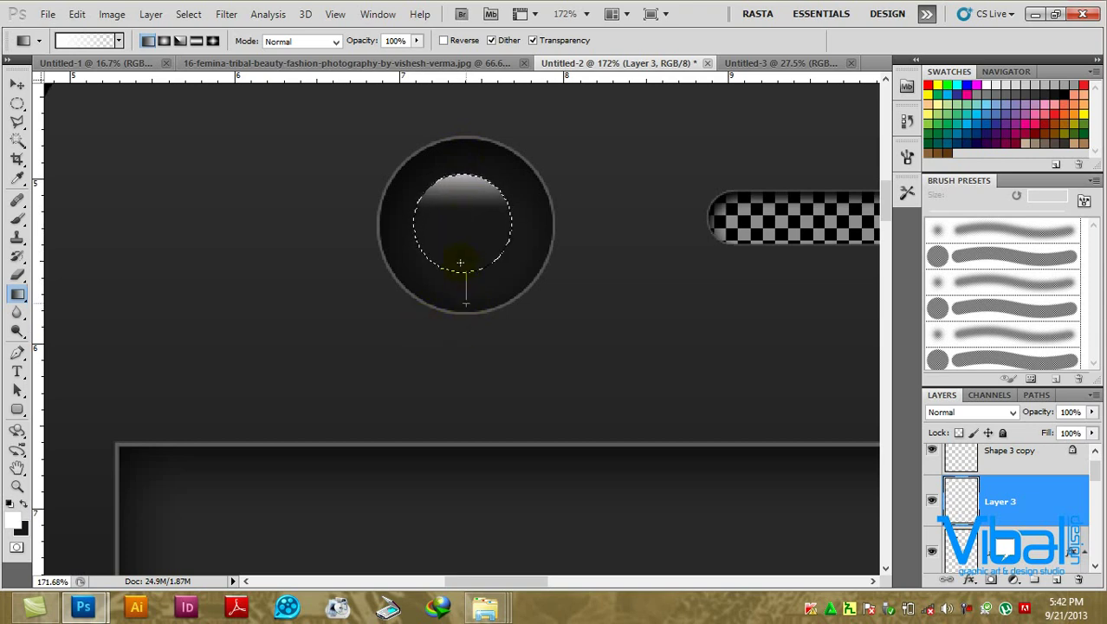
{"action": "left_click_drag", "start_coordinate": [460, 239], "coordinate": [453, 255]}
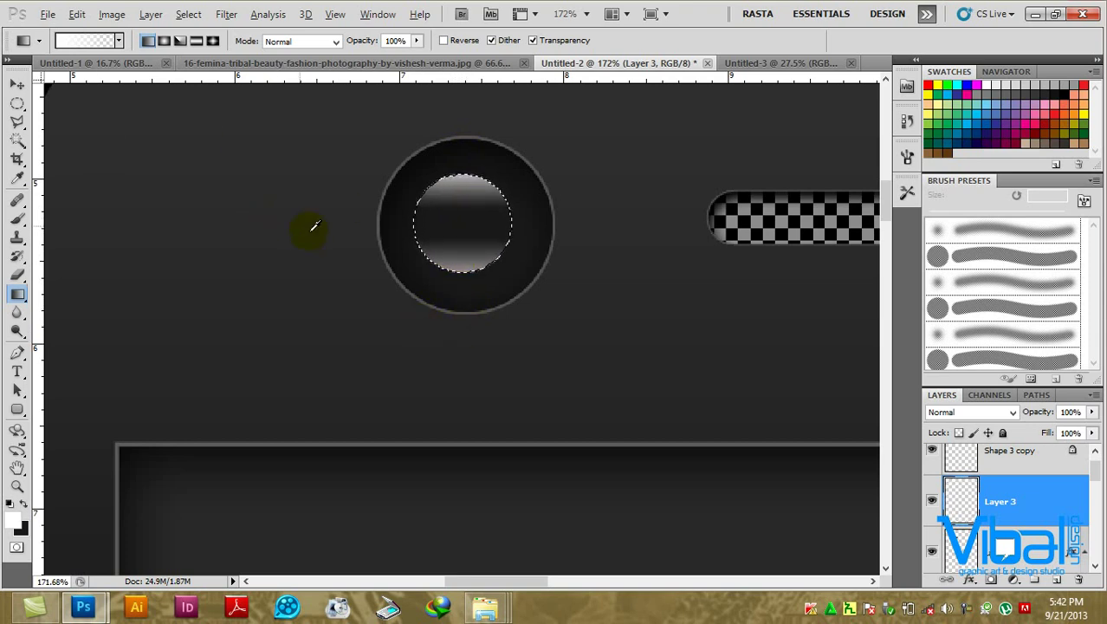
{"action": "scroll", "coordinate": [311, 227], "scroll_direction": "down", "scroll_amount": 2}
{"action": "scroll", "coordinate": [313, 227], "scroll_direction": "down", "scroll_amount": 1}
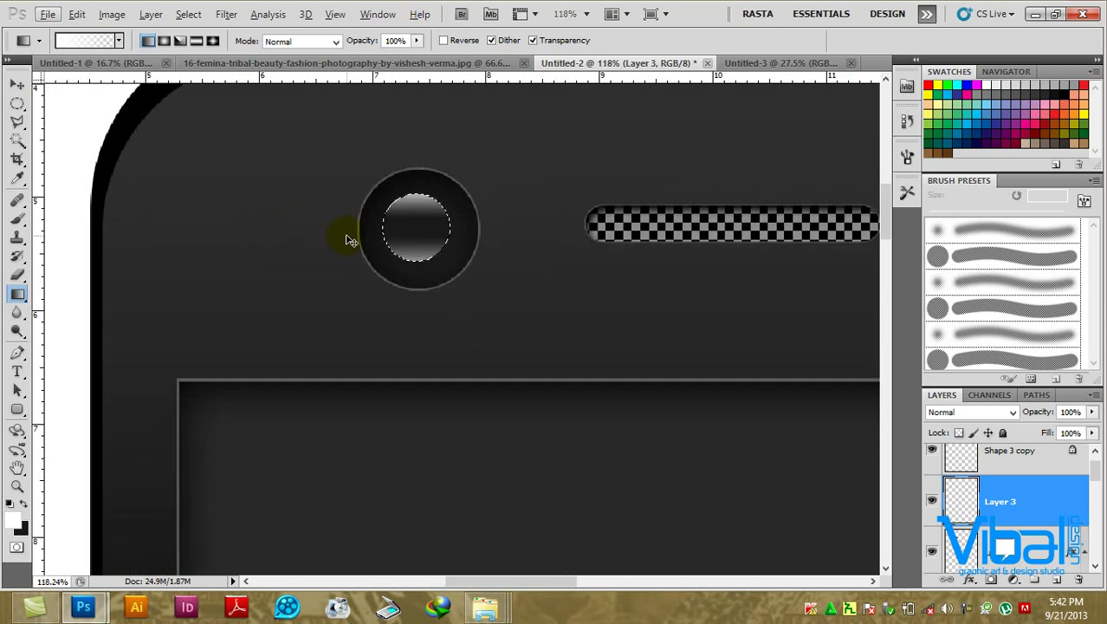
{"action": "scroll", "coordinate": [403, 251], "scroll_direction": "up", "scroll_amount": 2}
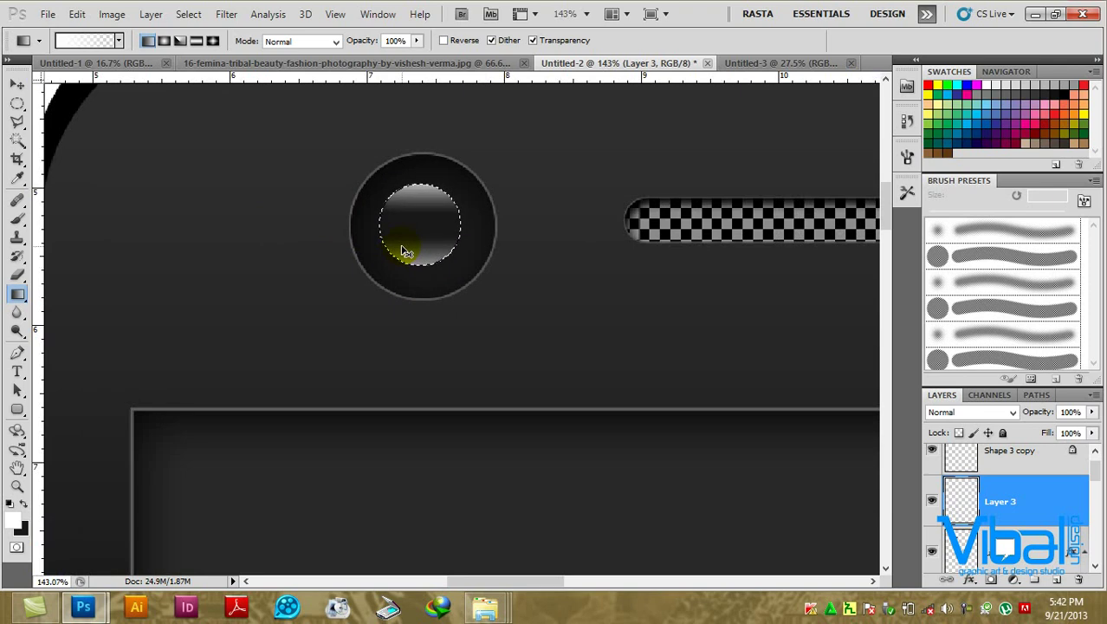
{"action": "scroll", "coordinate": [371, 208], "scroll_direction": "down", "scroll_amount": 3}
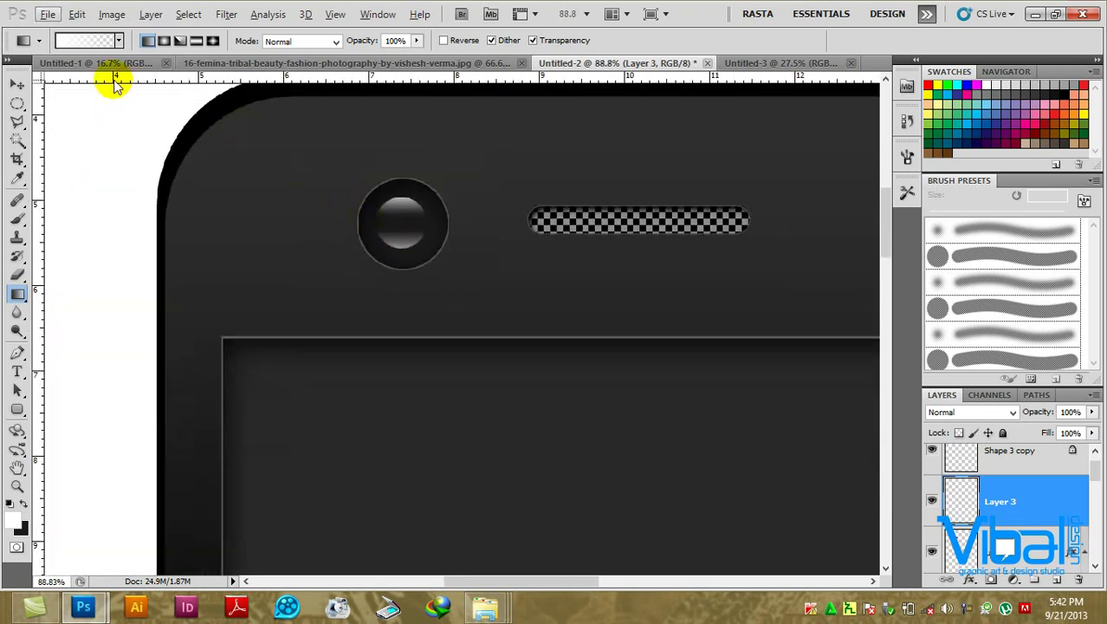
{"action": "left_click", "coordinate": [17, 83]}
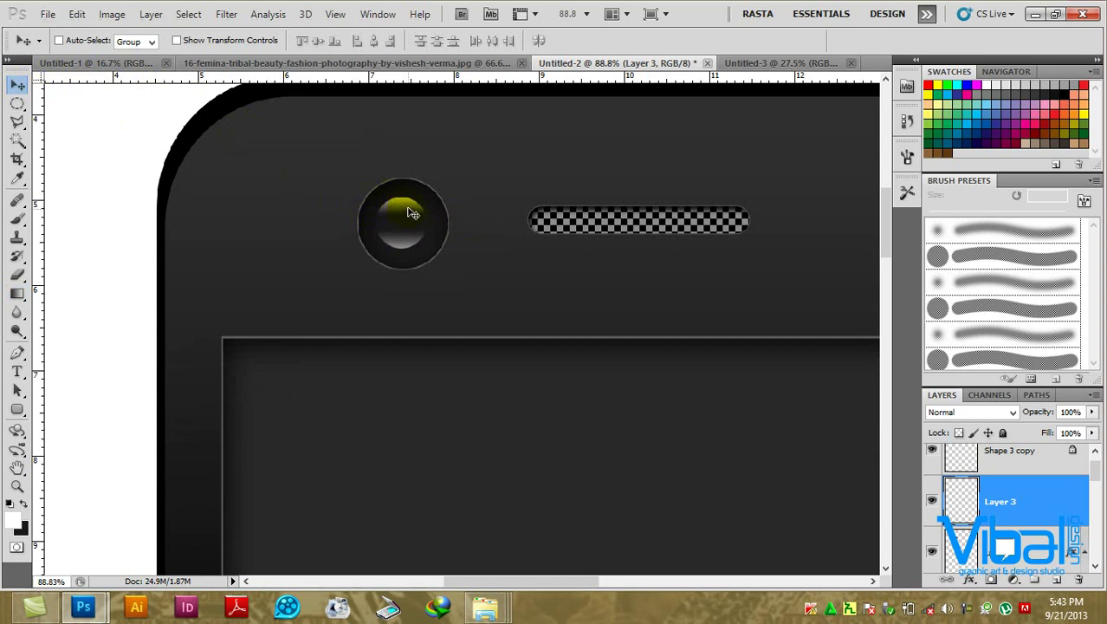
Enlarge the glossy lens highlight so it fills the lens.
{"action": "scroll", "coordinate": [403, 208], "scroll_direction": "up", "scroll_amount": 1}
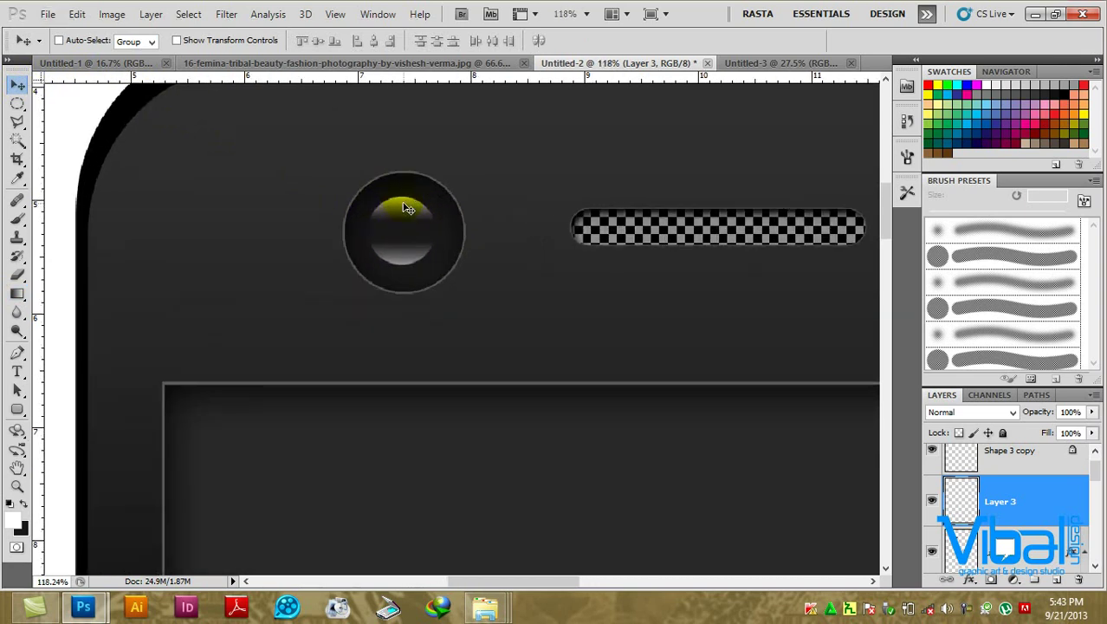
{"action": "key", "text": "ctrl+t"}
{"action": "left_click_drag", "start_coordinate": [440, 199], "coordinate": [447, 188]}
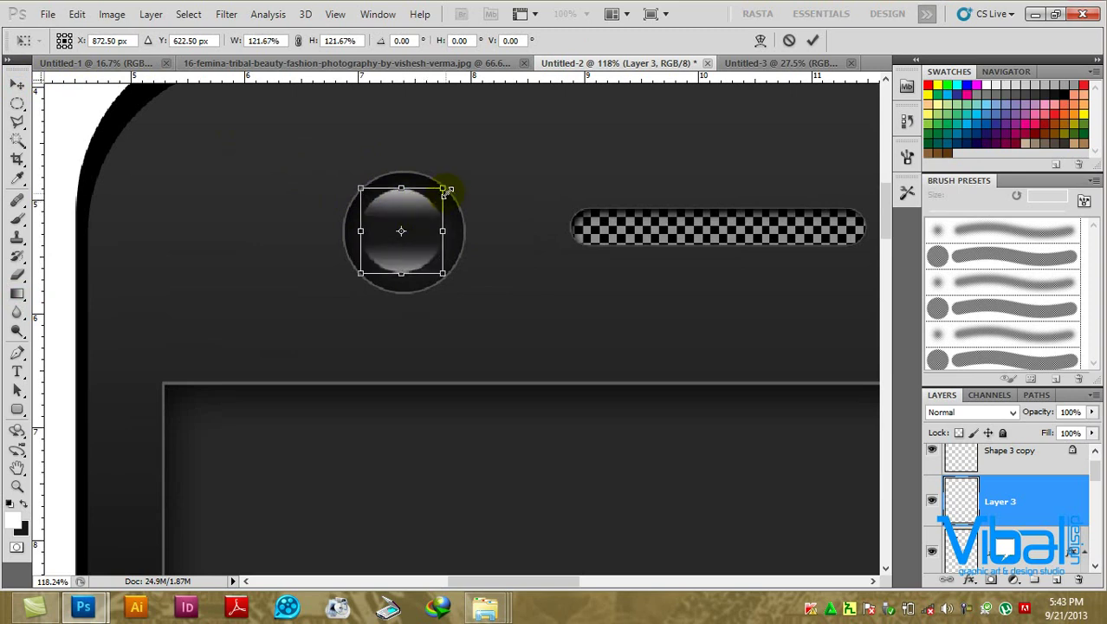
{"action": "key", "text": "Return"}
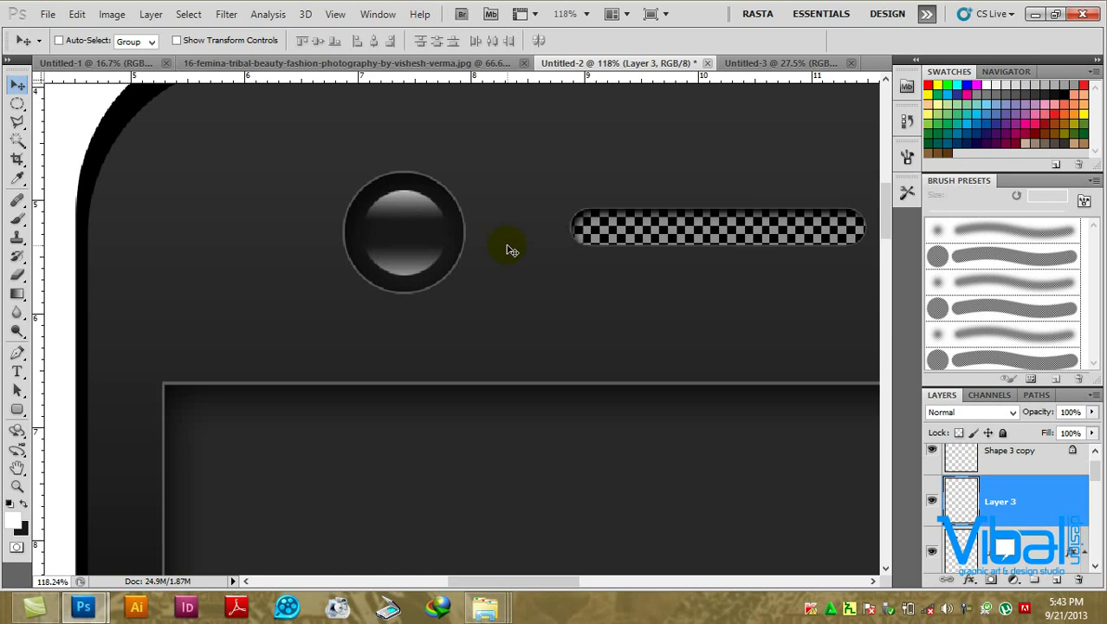
Copy the lens highlight, rotate the copy 90° counter-clockwise, then shrink it inside the lens.
{"action": "left_click_drag", "start_coordinate": [410, 236], "coordinate": [453, 229]}
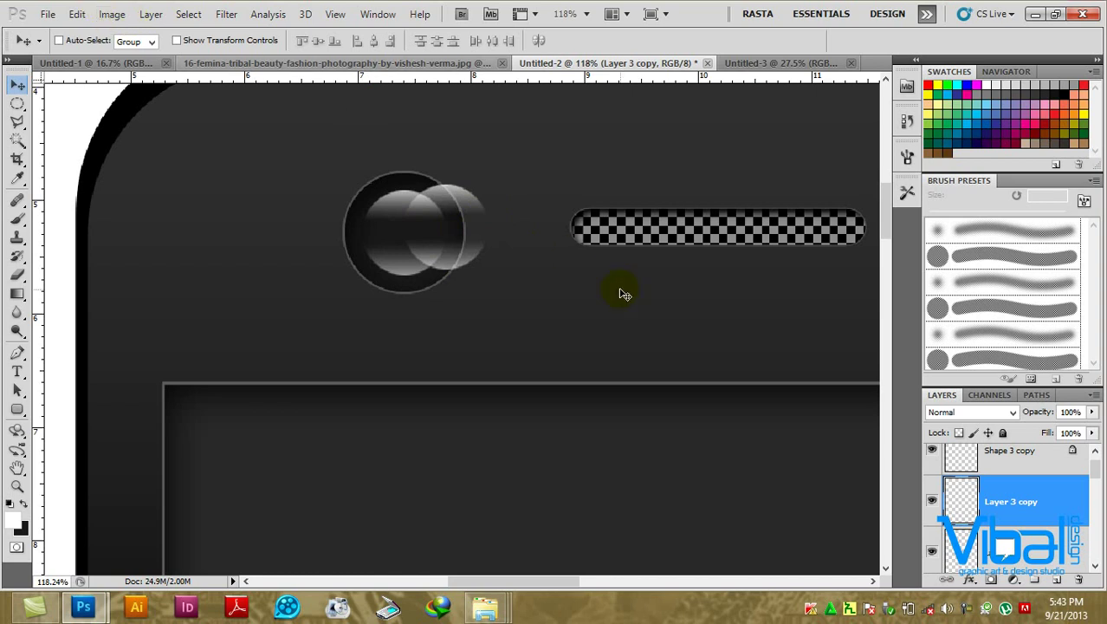
{"action": "key", "text": "ctrl+t"}
{"action": "left_click_drag", "start_coordinate": [502, 184], "coordinate": [393, 146]}
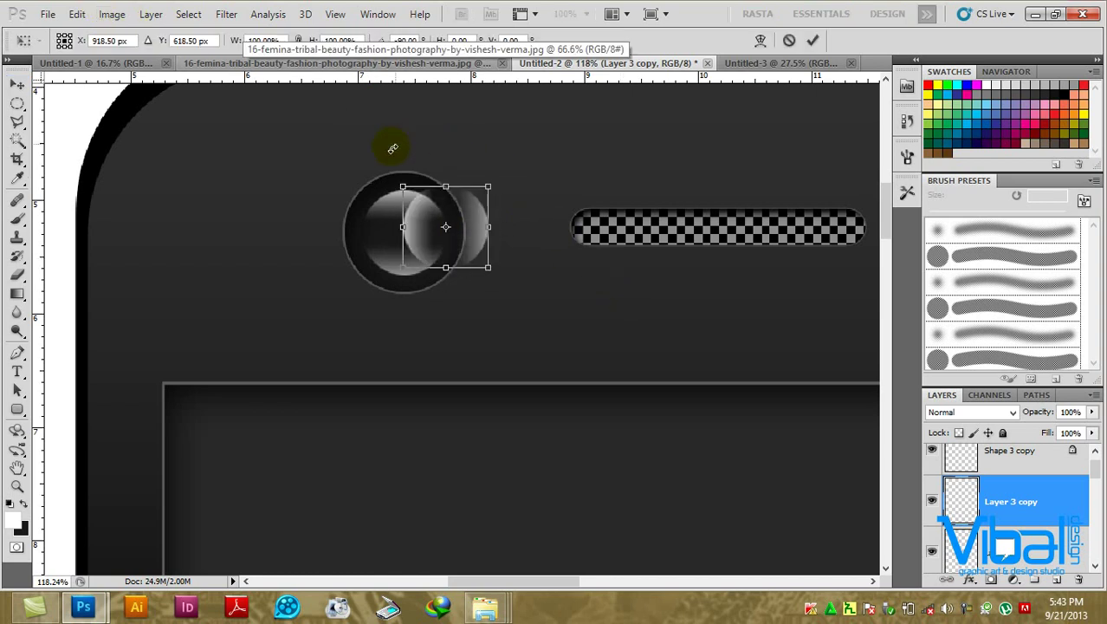
{"action": "key", "text": "Return"}
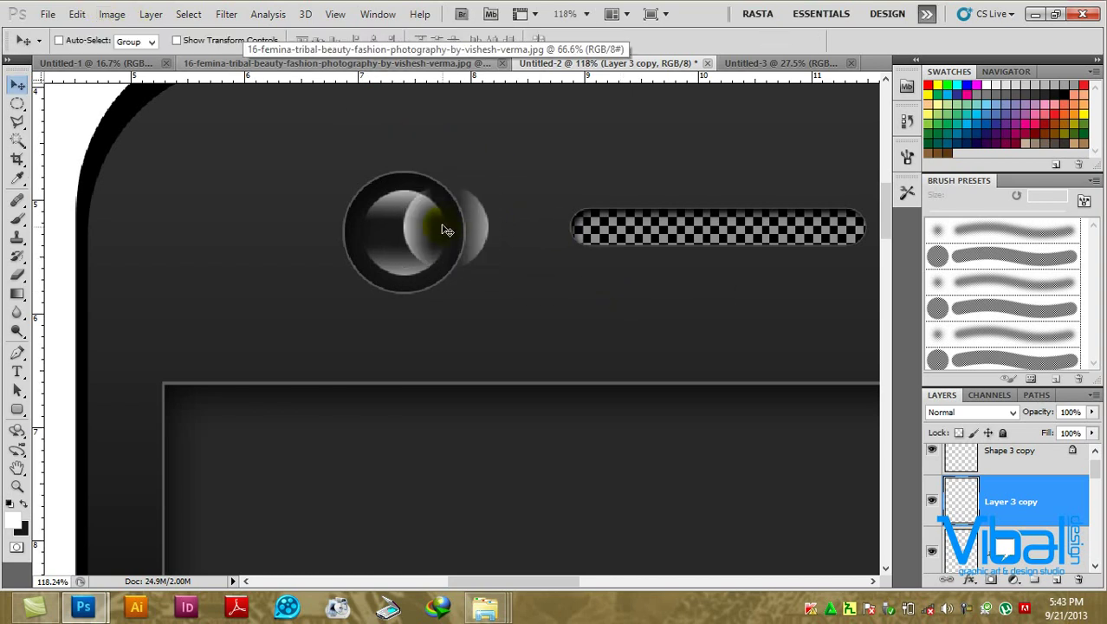
{"action": "key", "text": "ctrl+t"}
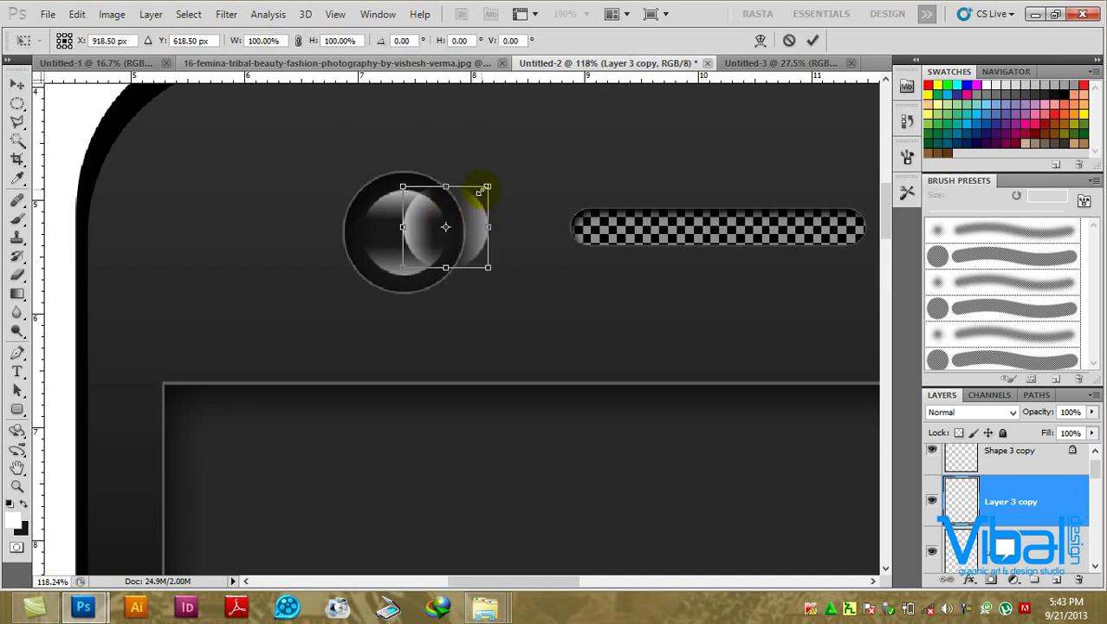
{"action": "left_click_drag", "start_coordinate": [487, 187], "coordinate": [420, 234]}
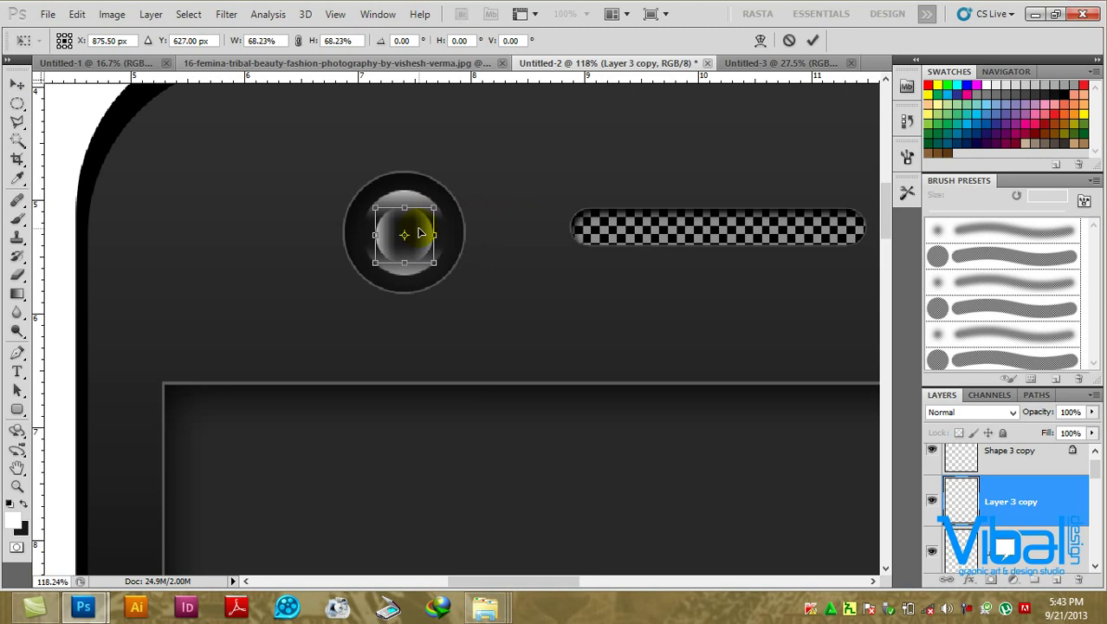
{"action": "key", "text": "Return"}
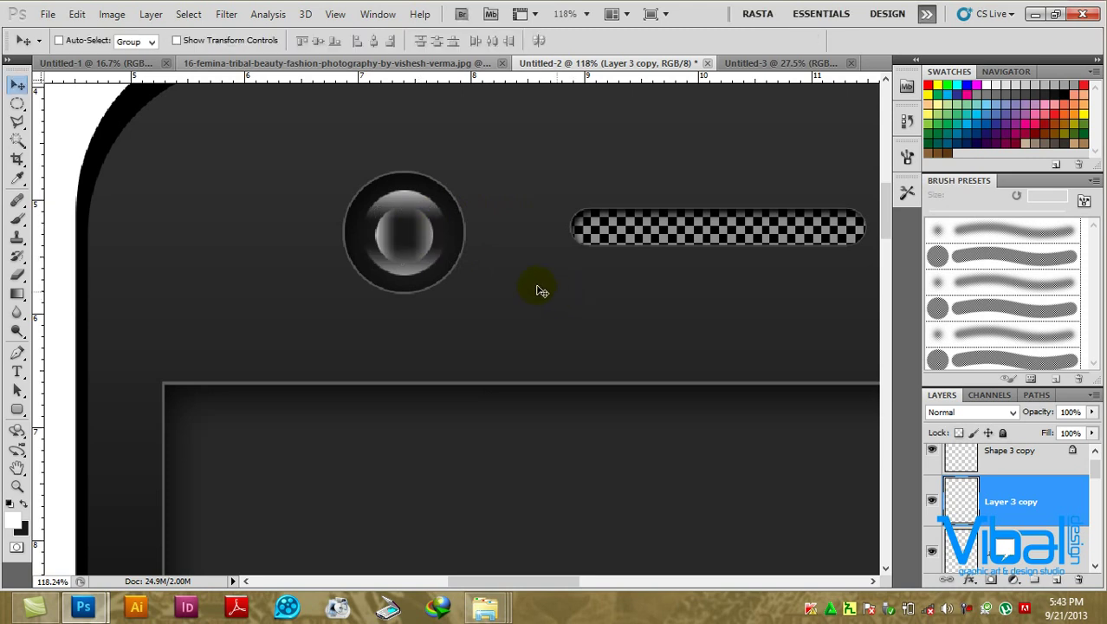
Rotate the small Layer 3 copy highlight around the lens centre.
{"action": "left_click", "coordinate": [440, 228], "text": "ctrl"}
{"action": "left_click", "coordinate": [424, 241], "text": "ctrl"}
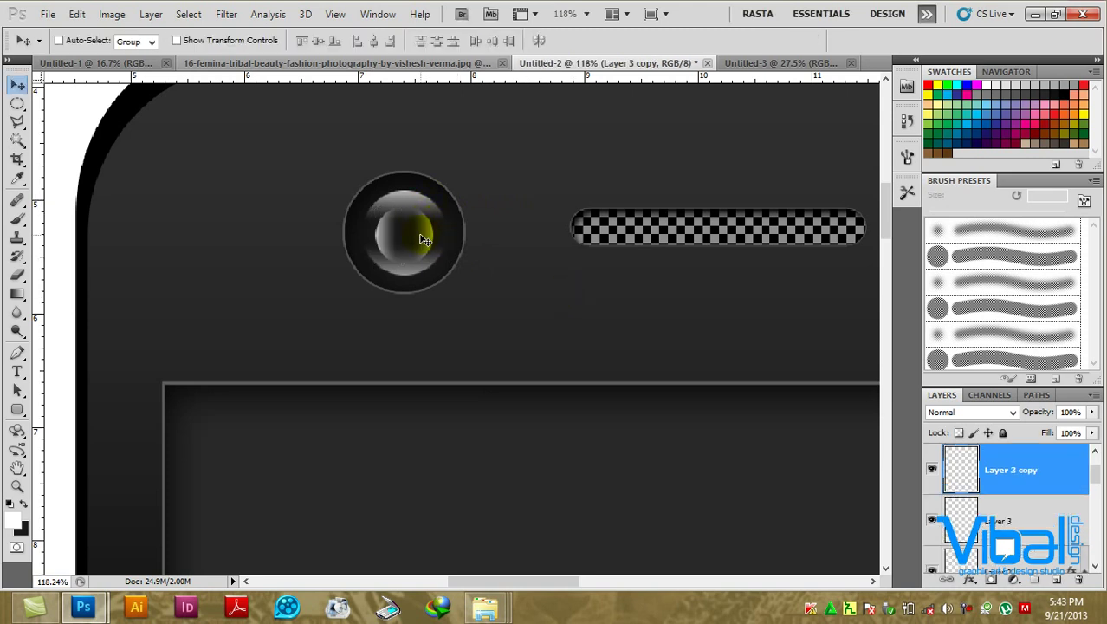
{"action": "scroll", "coordinate": [514, 293], "scroll_direction": "down", "scroll_amount": 2}
{"action": "scroll", "coordinate": [514, 290], "scroll_direction": "down", "scroll_amount": 1}
{"action": "scroll", "coordinate": [445, 268], "scroll_direction": "up", "scroll_amount": 2}
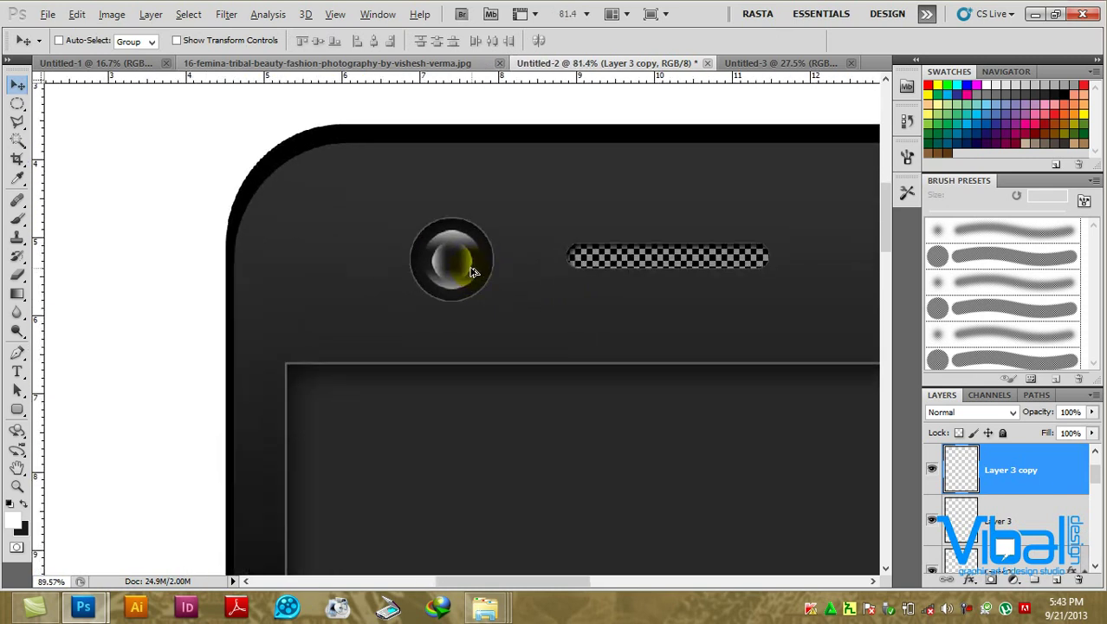
{"action": "scroll", "coordinate": [464, 263], "scroll_direction": "up", "scroll_amount": 1}
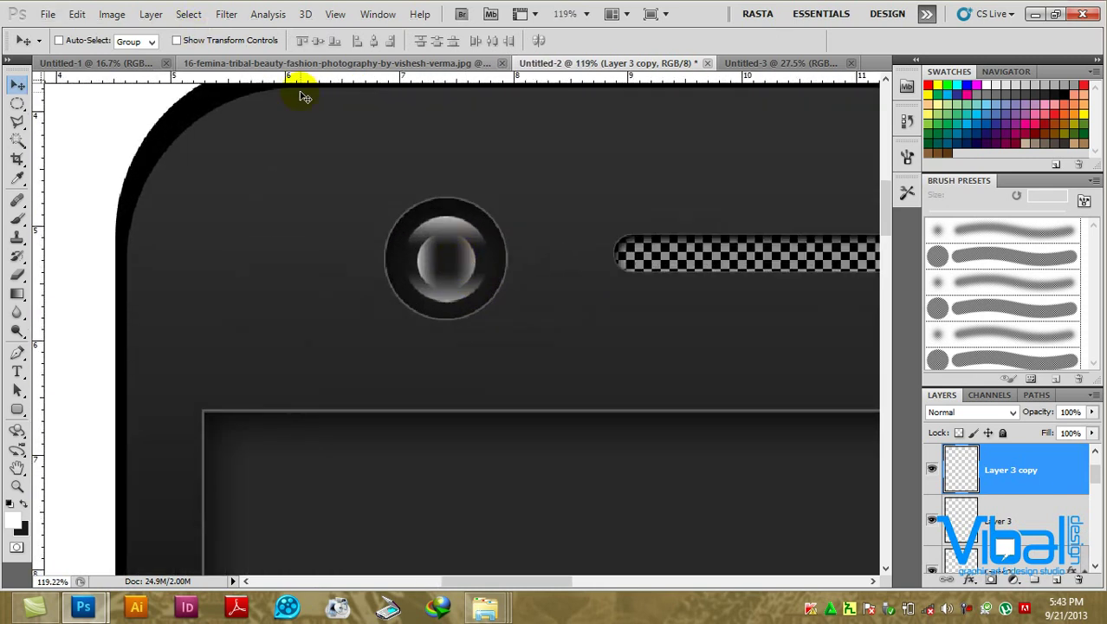
{"action": "key", "text": "ctrl+t"}
{"action": "left_click_drag", "start_coordinate": [483, 227], "coordinate": [481, 301]}
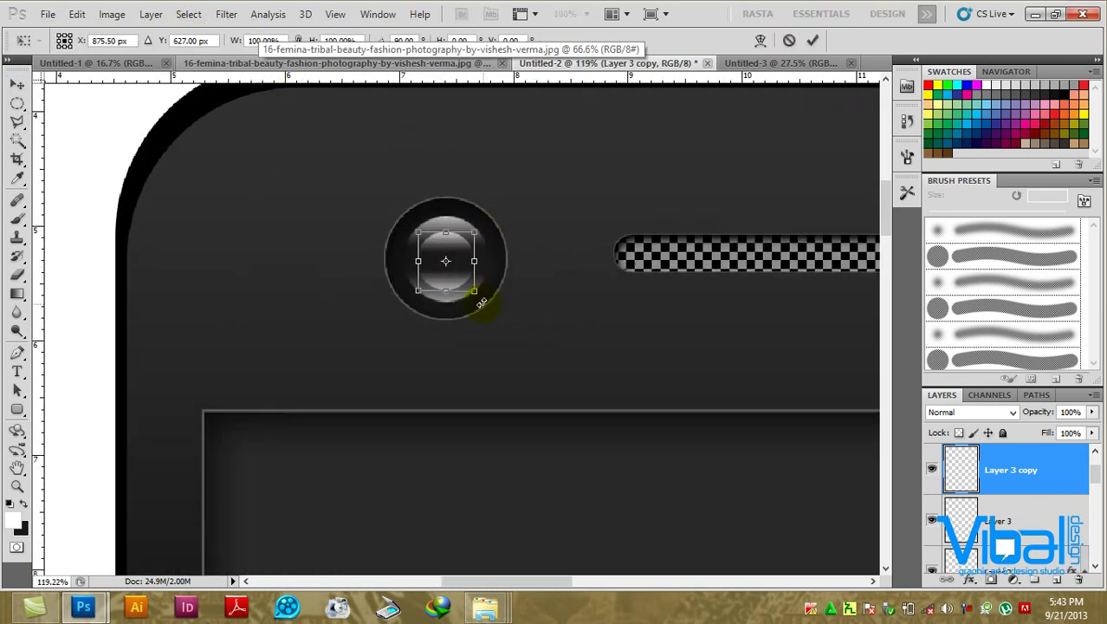
{"action": "key", "text": "Return"}
Add a new empty layer above the lens circle and shrink the inner lens highlight slightly.
{"action": "scroll", "coordinate": [492, 256], "scroll_direction": "down", "scroll_amount": 1}
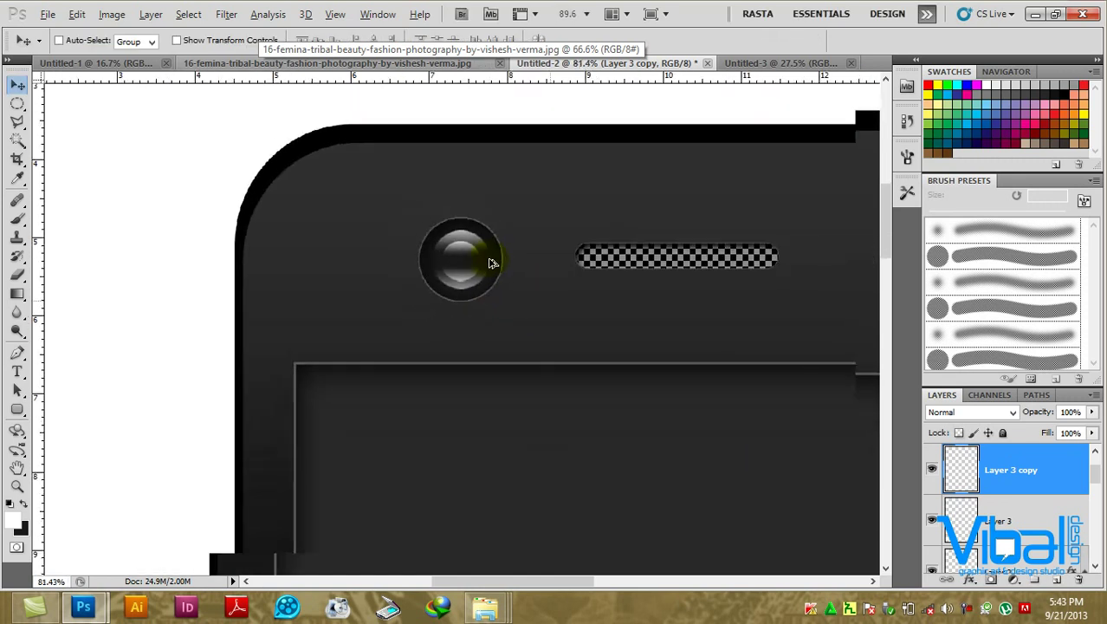
{"action": "scroll", "coordinate": [492, 255], "scroll_direction": "down", "scroll_amount": 1}
{"action": "scroll", "coordinate": [494, 264], "scroll_direction": "down", "scroll_amount": 1}
{"action": "scroll", "coordinate": [520, 295], "scroll_direction": "down", "scroll_amount": 1}
{"action": "scroll", "coordinate": [545, 322], "scroll_direction": "down", "scroll_amount": 2}
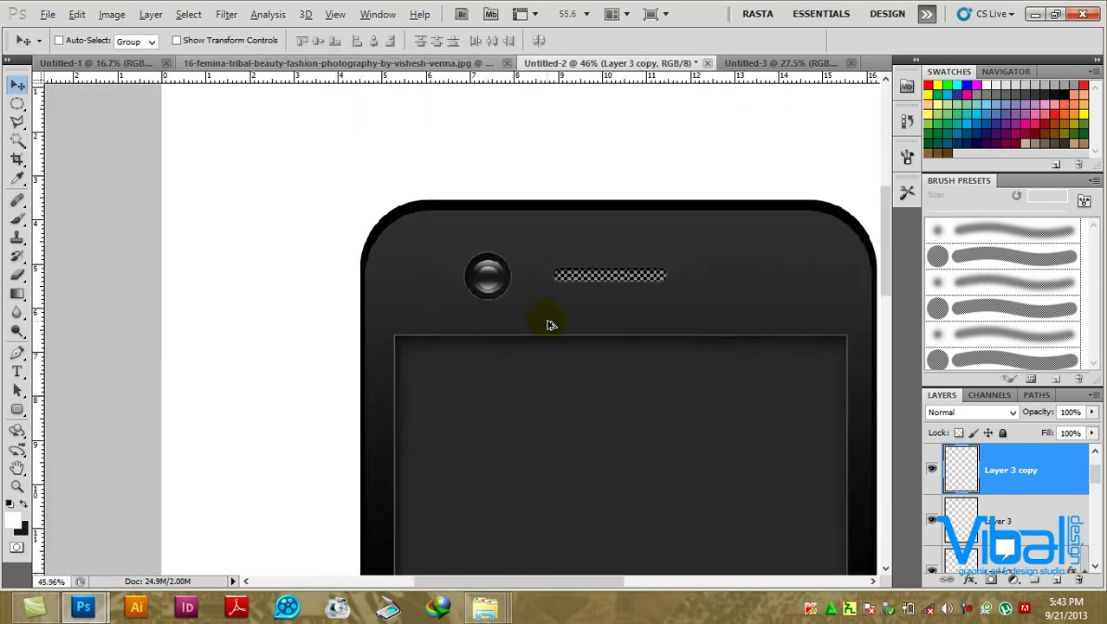
{"action": "scroll", "coordinate": [503, 281], "scroll_direction": "up", "scroll_amount": 3}
{"action": "scroll", "coordinate": [504, 274], "scroll_direction": "up", "scroll_amount": 4}
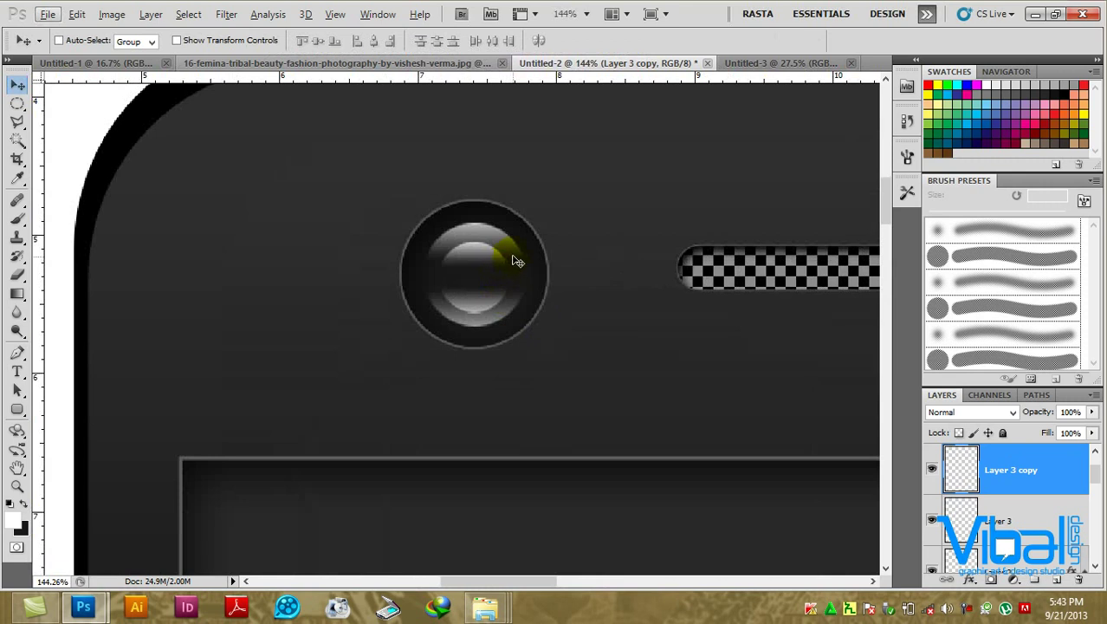
{"action": "scroll", "coordinate": [1053, 479], "scroll_direction": "down", "scroll_amount": 2}
{"action": "left_click", "coordinate": [1052, 487]}
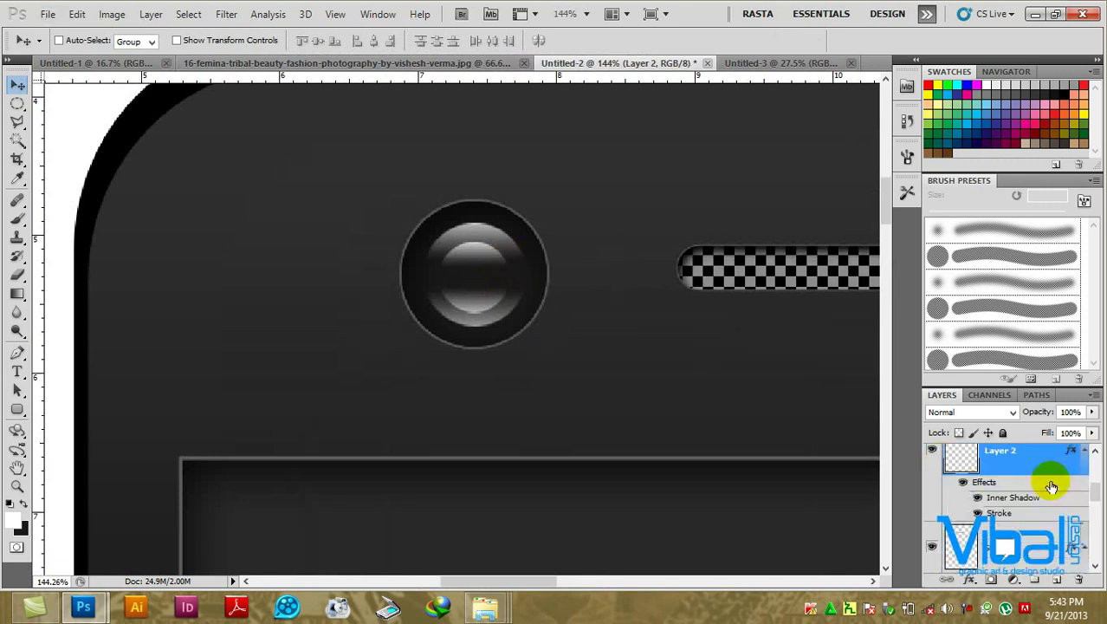
{"action": "key", "text": "ctrl+shift+alt+n"}
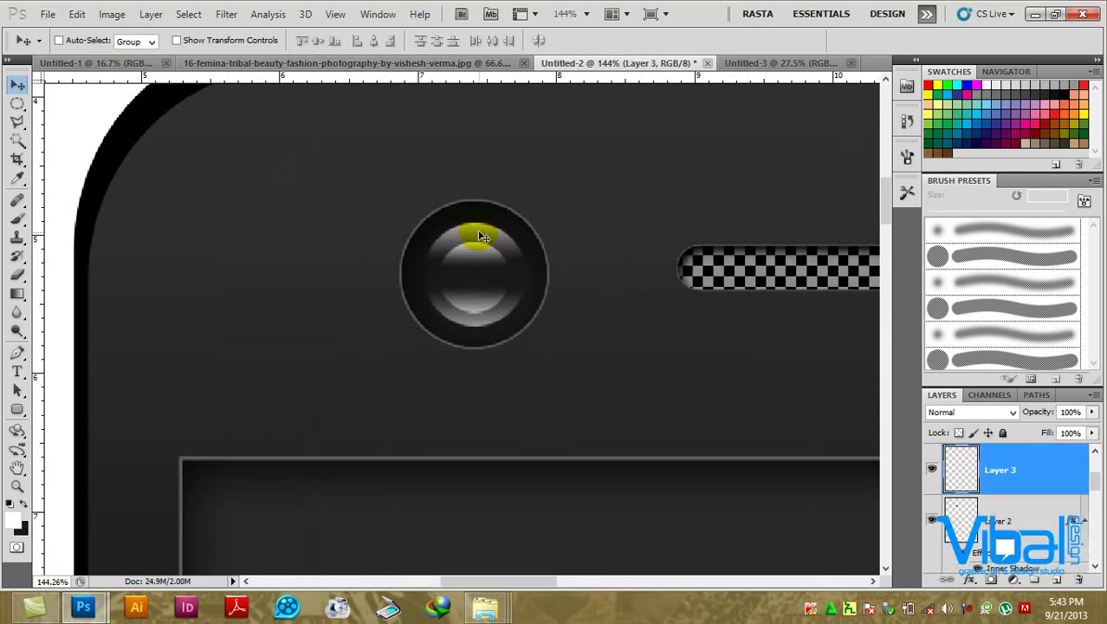
{"action": "key", "text": "ctrl+t"}
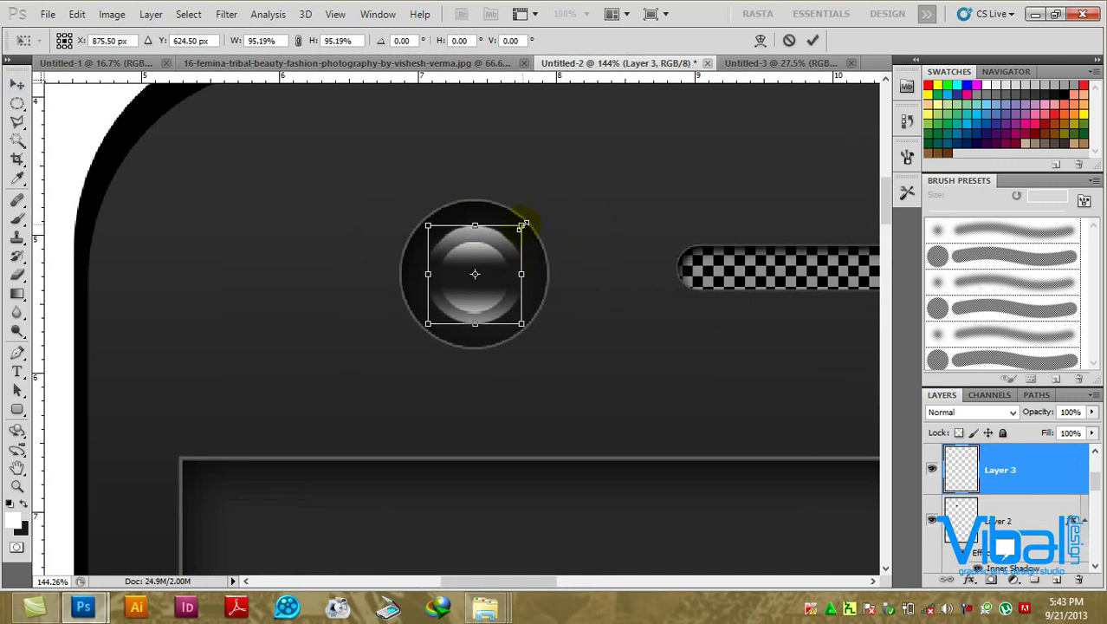
{"action": "left_click_drag", "start_coordinate": [526, 219], "coordinate": [518, 231]}
{"action": "key", "text": "Return"}
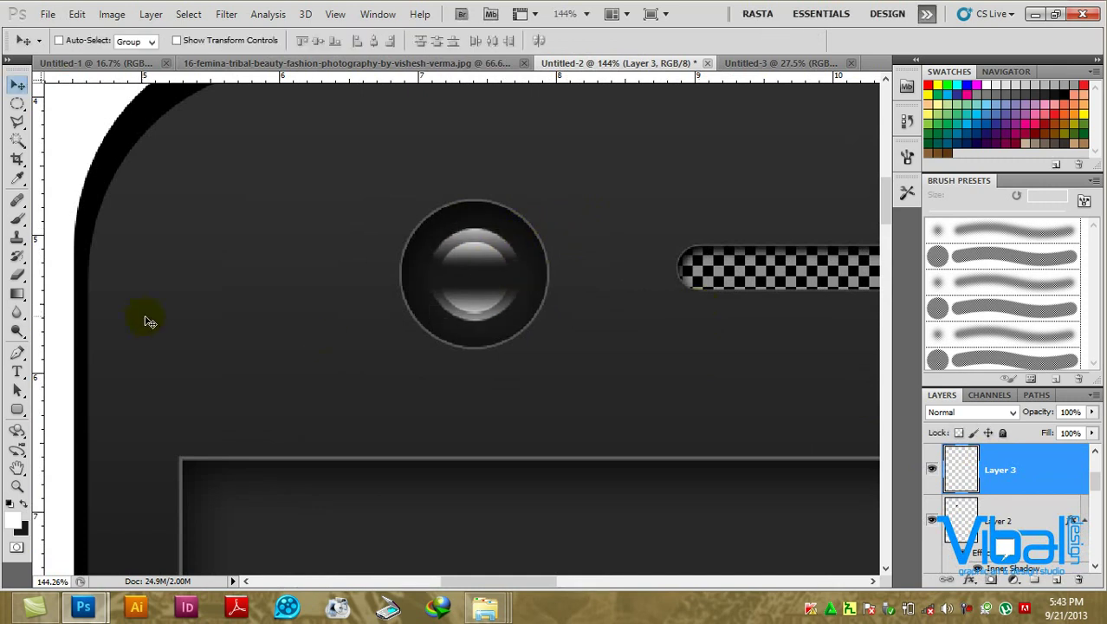
Shrink the outer lens circle slightly around its centre.
{"action": "key", "text": "alt+bracketleft"}
{"action": "key", "text": "ctrl+t"}
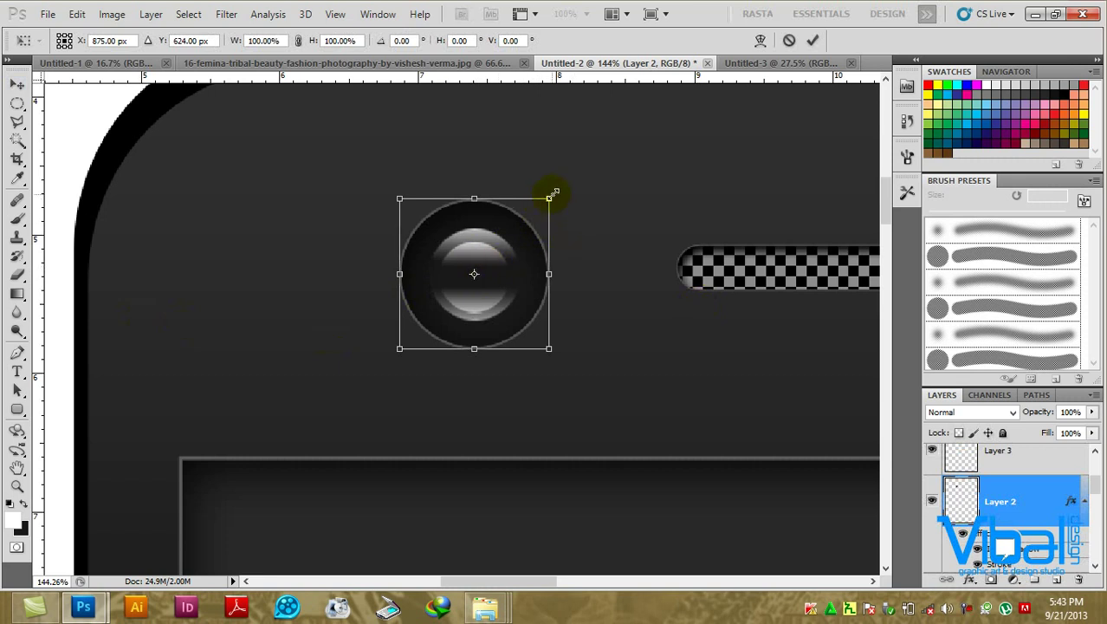
{"action": "mouse_move", "coordinate": [553, 194]}
{"action": "left_mouse_down"}
{"action": "mouse_move", "coordinate": [548, 205]}
{"action": "mouse_move", "coordinate": [549, 195]}
{"action": "left_mouse_up"}
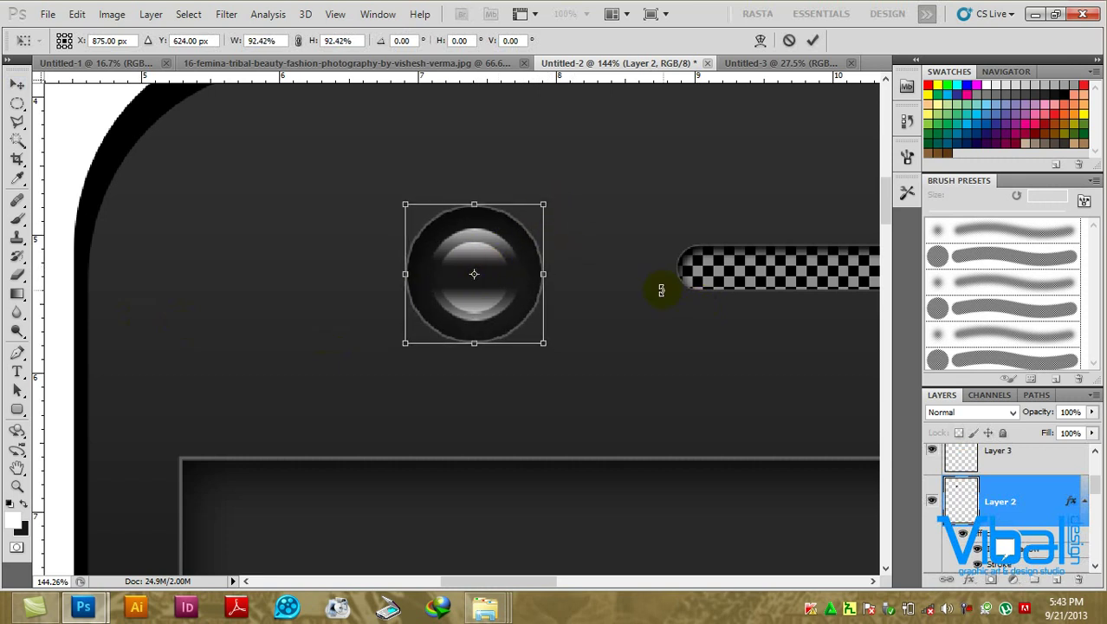
{"action": "key", "text": "Return"}
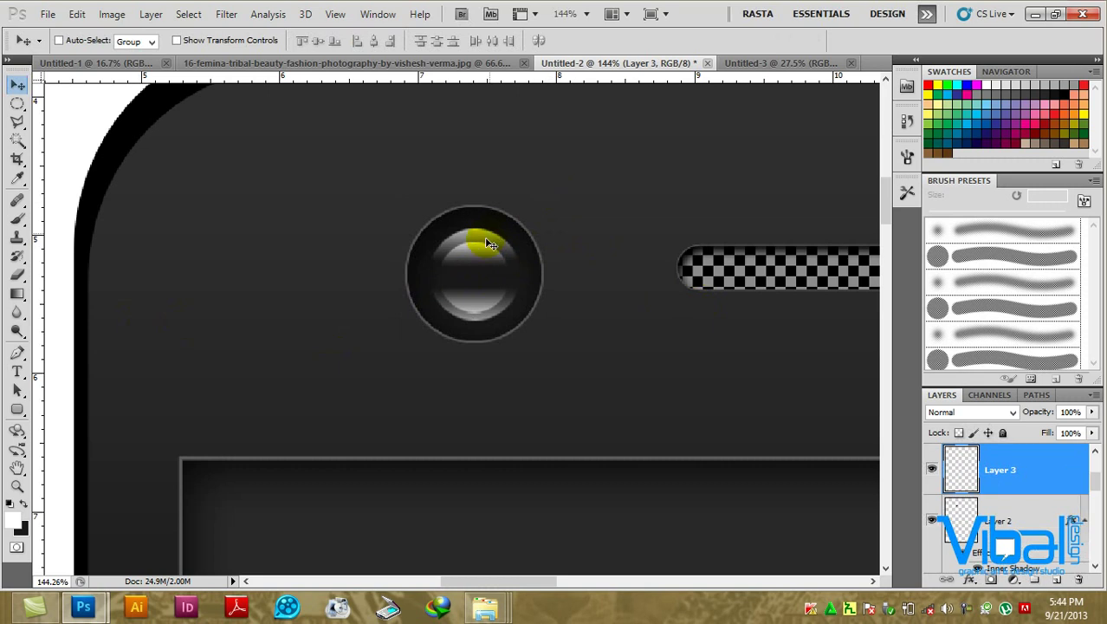
{"action": "key", "text": "ctrl+t"}
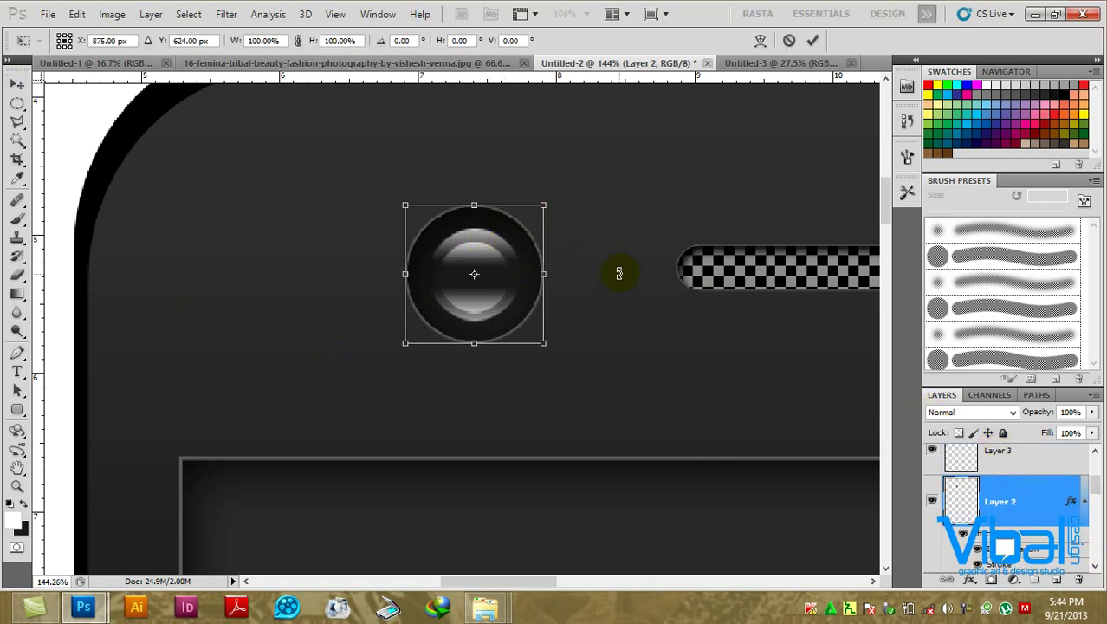
{"action": "key", "text": "Return"}
{"action": "left_click", "coordinate": [177, 41]}
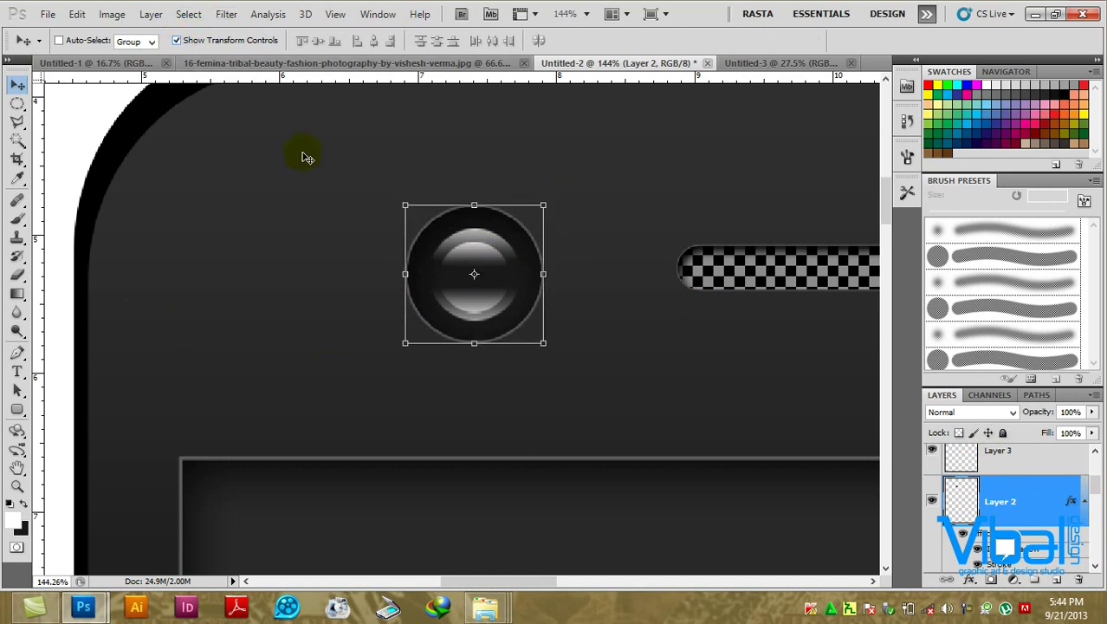
Duplicate the inner highlight, scale it to about 84.66% and nudge it up one pixel.
{"action": "left_click", "coordinate": [484, 258], "text": "ctrl"}
{"action": "key", "text": "ctrl+j"}
{"action": "left_click_drag", "start_coordinate": [509, 242], "coordinate": [505, 249]}
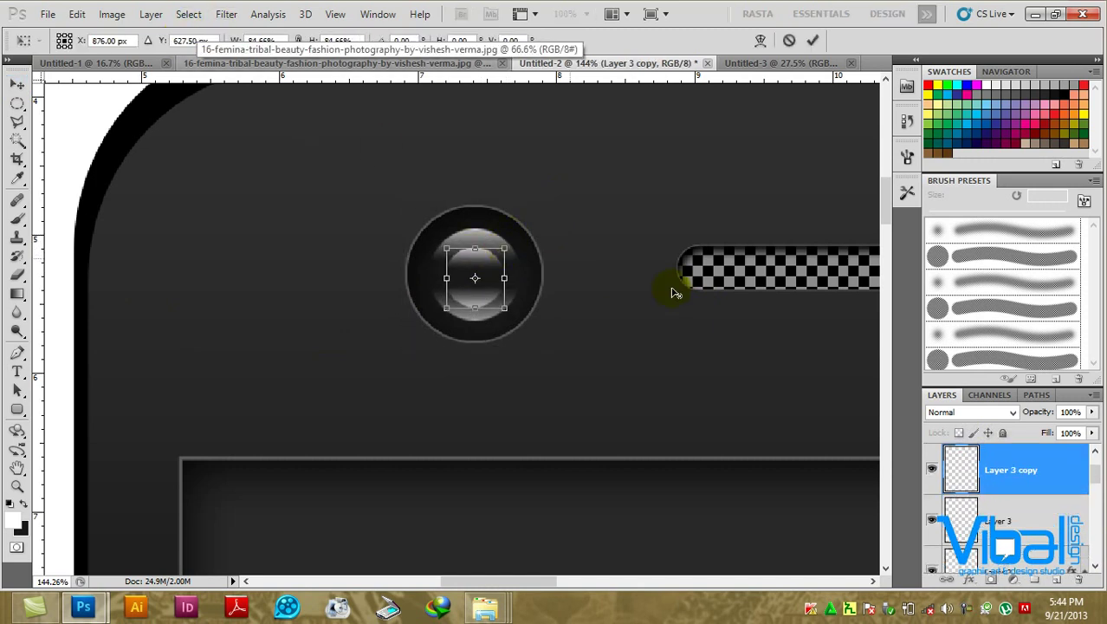
{"action": "key", "text": "Up"}
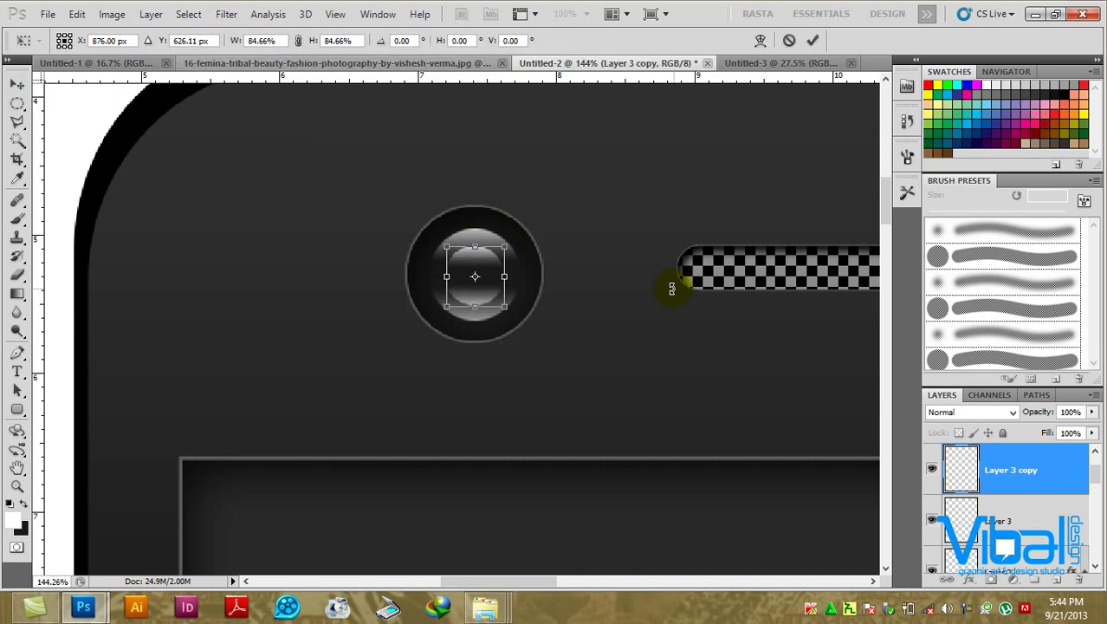
{"action": "key", "text": "Return"}
{"action": "scroll", "coordinate": [529, 243], "scroll_direction": "down", "scroll_amount": 3}
{"action": "scroll", "coordinate": [539, 248], "scroll_direction": "down", "scroll_amount": 3}
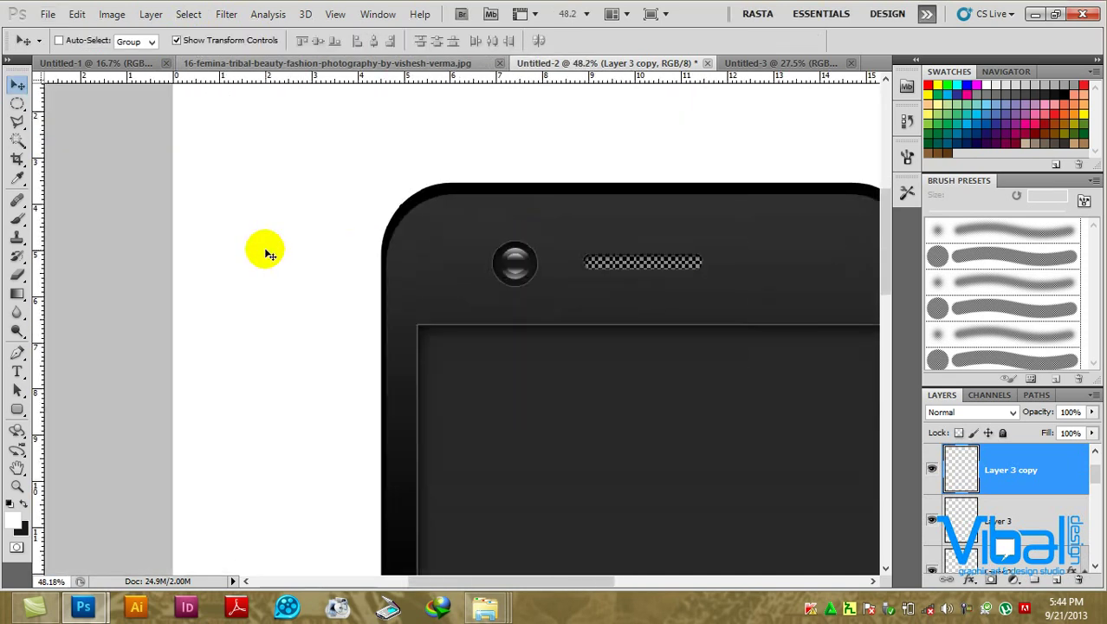
Place vertical guides on the phone's left edge, right edge and centre.
{"action": "mouse_move", "coordinate": [665, 304]}
{"action": "left_mouse_down"}
{"action": "mouse_move", "coordinate": [506, 251]}
{"action": "mouse_move", "coordinate": [506, 226]}
{"action": "left_mouse_up"}
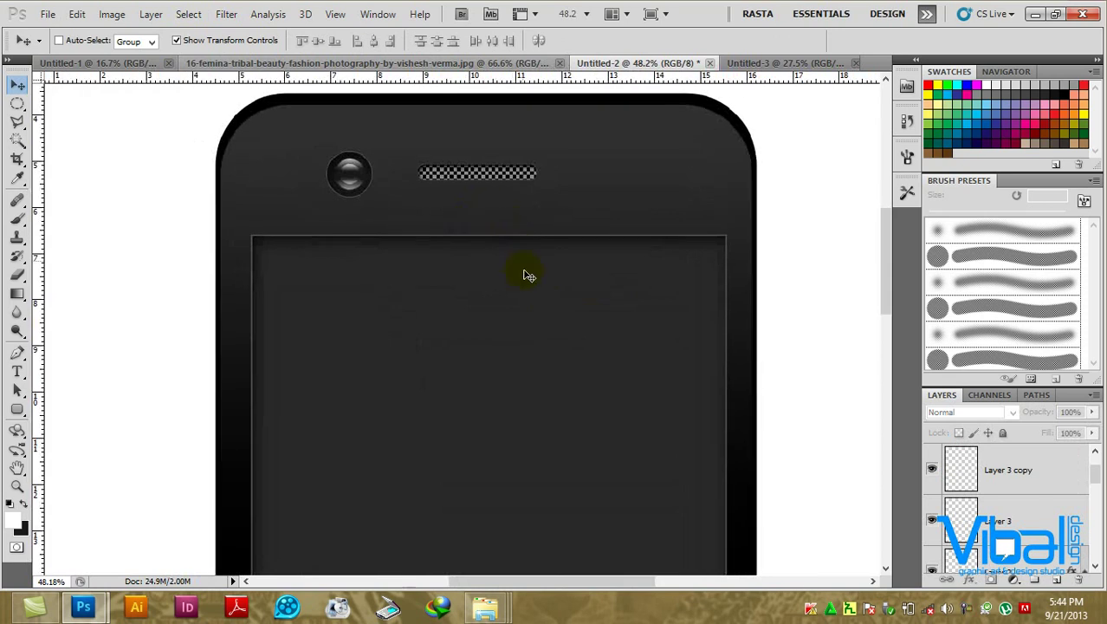
{"action": "left_click_drag", "start_coordinate": [484, 309], "coordinate": [500, 252]}
{"action": "mouse_move", "coordinate": [531, 412]}
{"action": "left_mouse_down"}
{"action": "mouse_move", "coordinate": [548, 351]}
{"action": "mouse_move", "coordinate": [502, 284]}
{"action": "mouse_move", "coordinate": [546, 273]}
{"action": "left_mouse_up"}
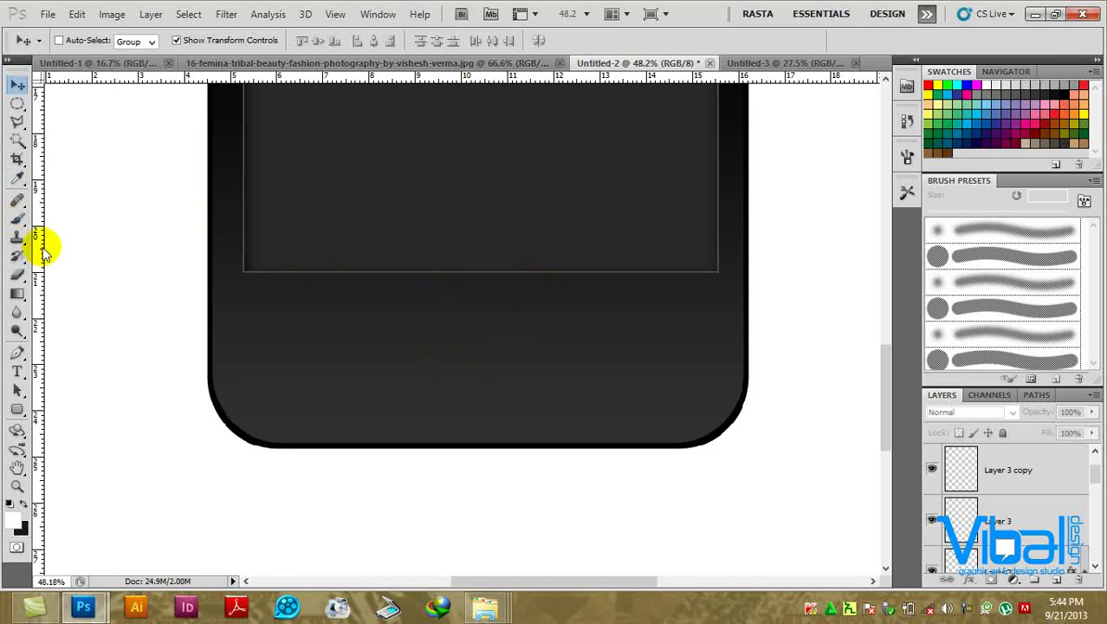
{"action": "left_click_drag", "start_coordinate": [41, 243], "coordinate": [208, 249]}
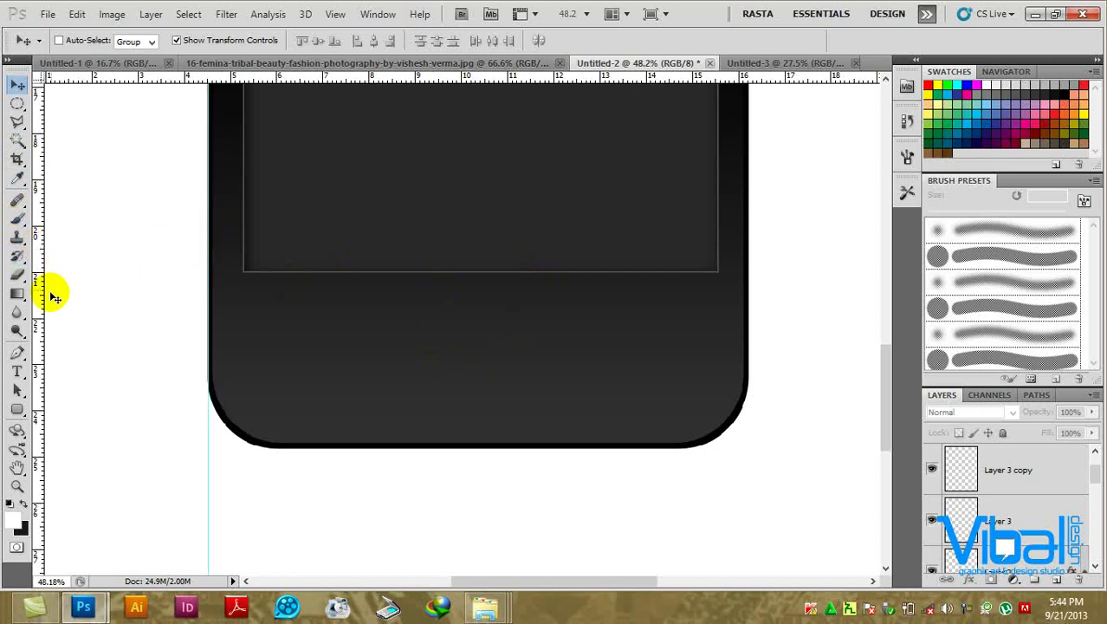
{"action": "left_click_drag", "start_coordinate": [39, 290], "coordinate": [750, 288]}
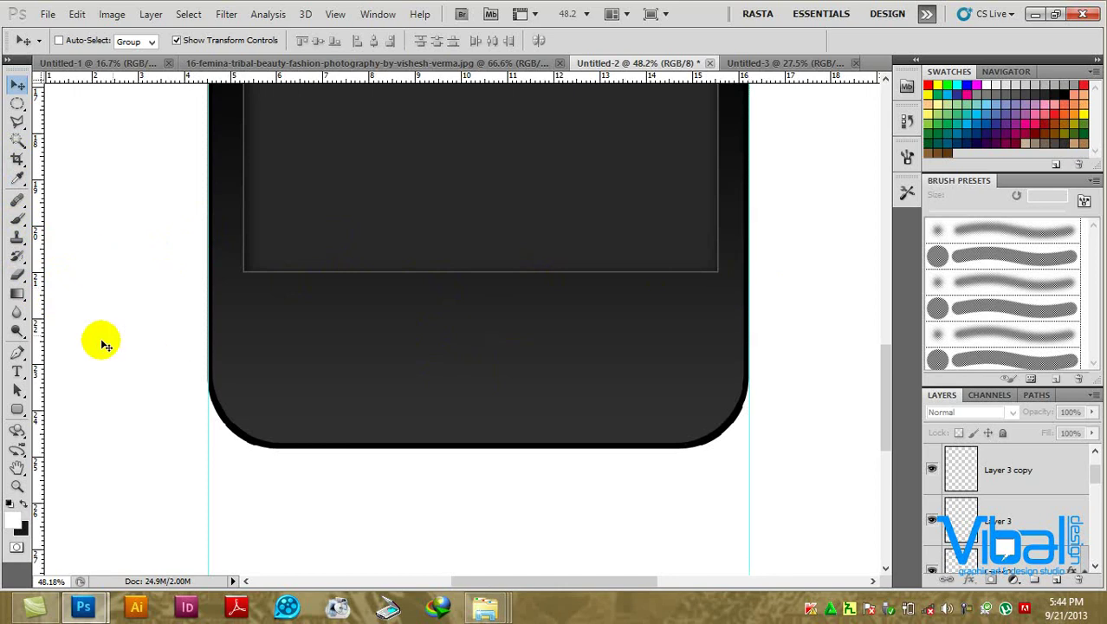
{"action": "left_click_drag", "start_coordinate": [40, 344], "coordinate": [485, 344]}
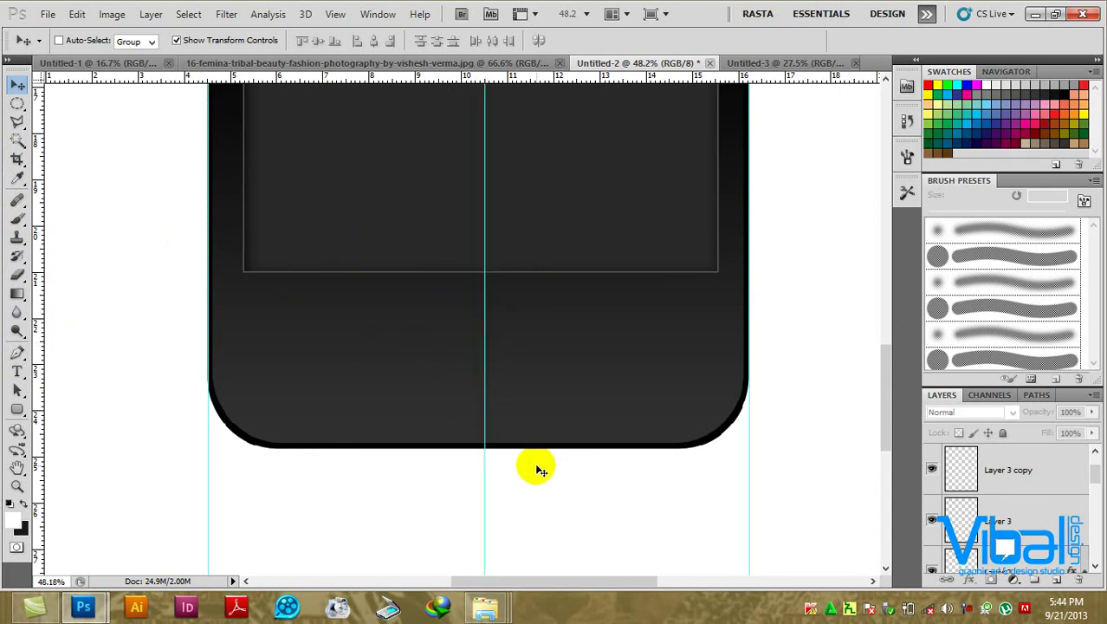
Place horizontal guides at the screen's bottom edge and the phone body's bottom edge.
{"action": "scroll", "coordinate": [514, 409], "scroll_direction": "down", "scroll_amount": 2}
{"action": "scroll", "coordinate": [514, 409], "scroll_direction": "down", "scroll_amount": 2}
{"action": "scroll", "coordinate": [514, 409], "scroll_direction": "up", "scroll_amount": 2}
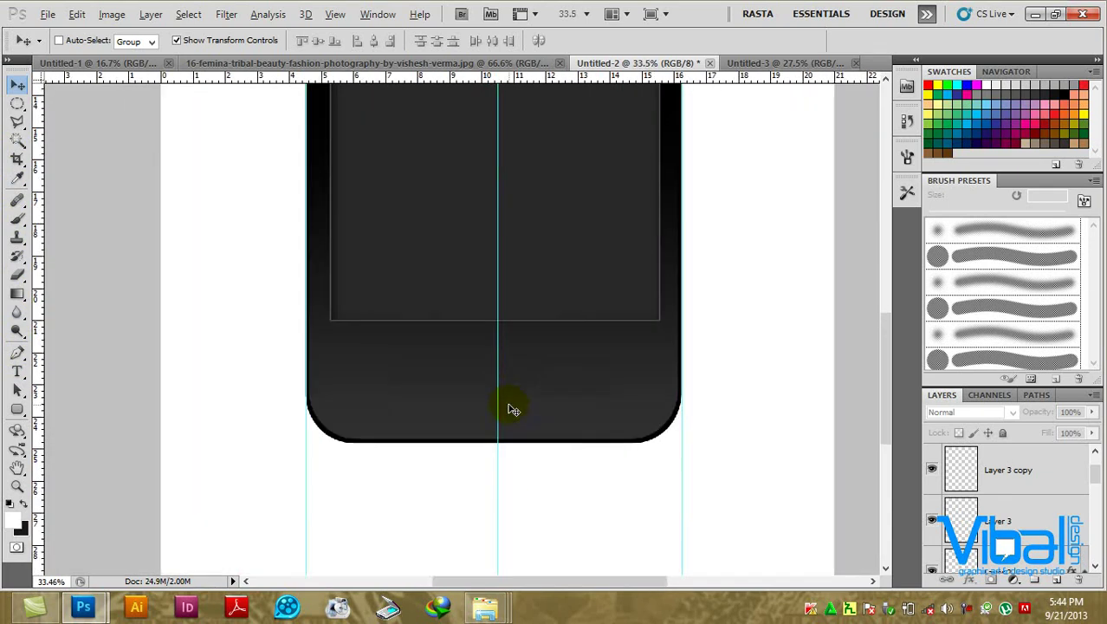
{"action": "scroll", "coordinate": [513, 409], "scroll_direction": "up", "scroll_amount": 2}
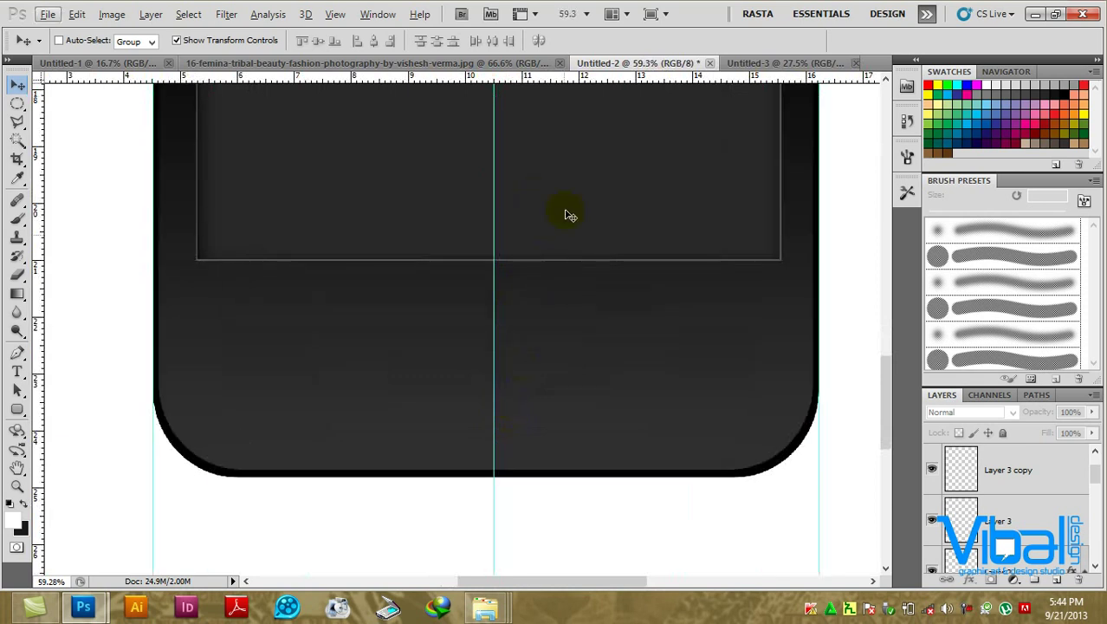
{"action": "left_click_drag", "start_coordinate": [521, 76], "coordinate": [523, 258]}
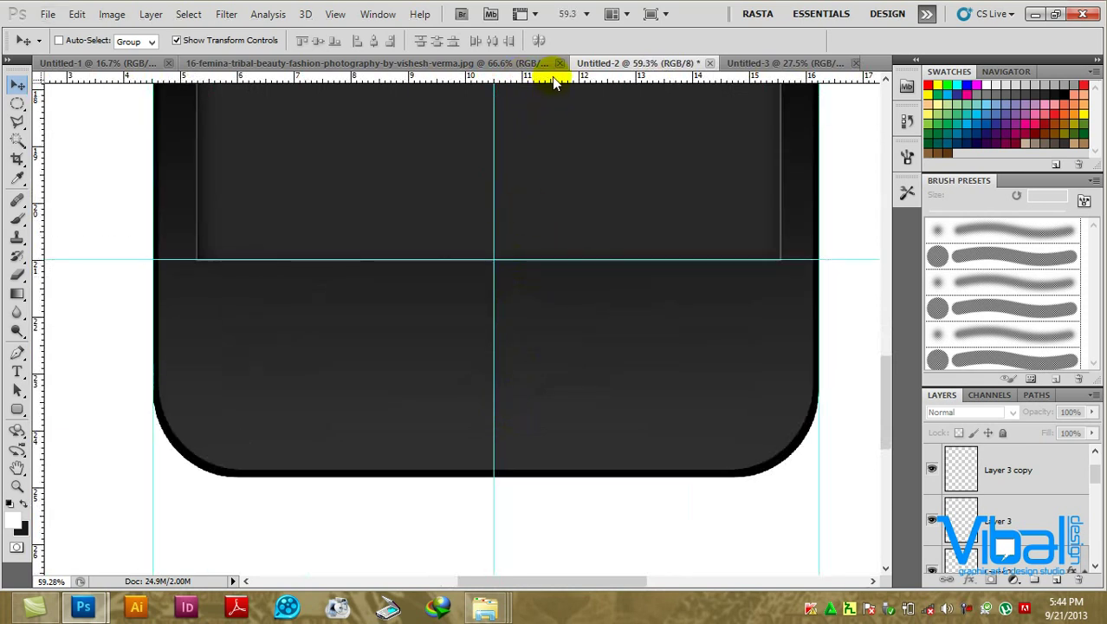
{"action": "left_click_drag", "start_coordinate": [553, 78], "coordinate": [564, 475]}
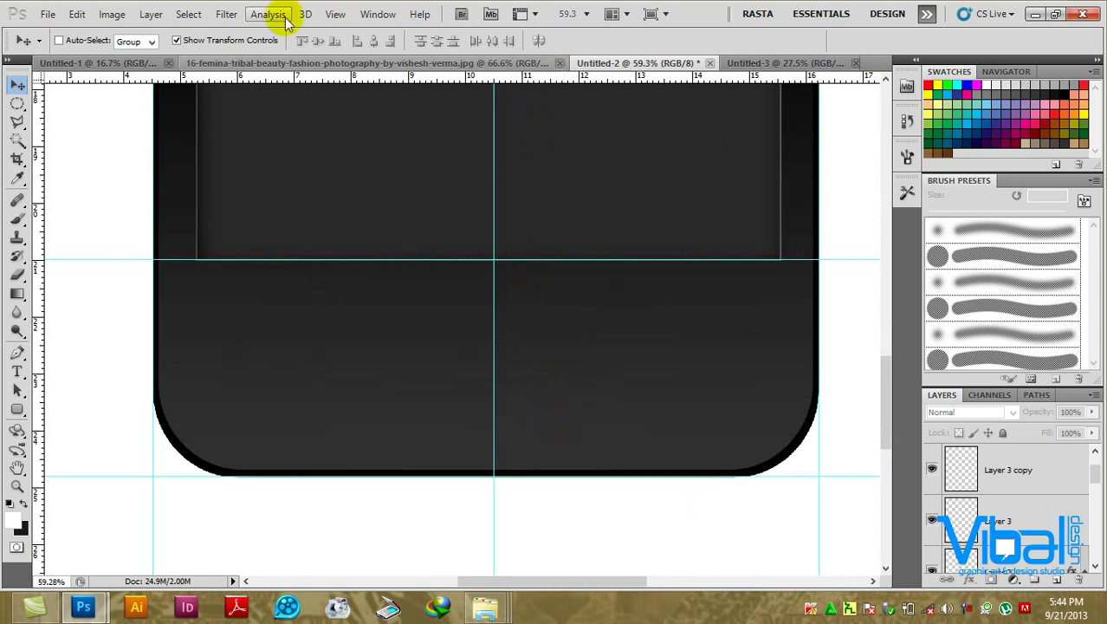
{"action": "left_click", "coordinate": [334, 13]}
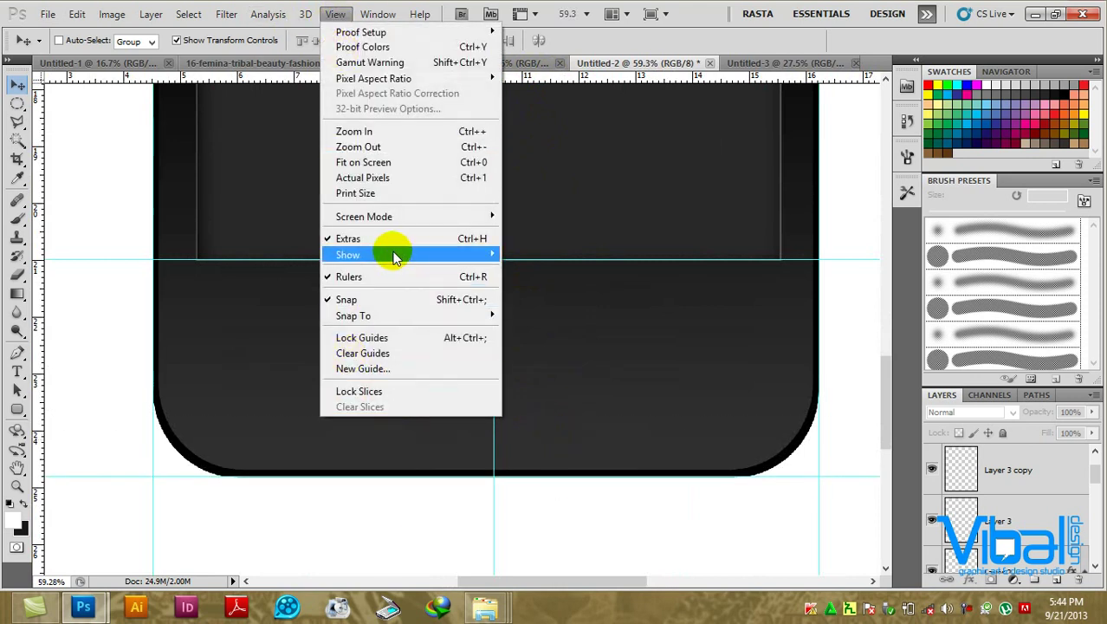
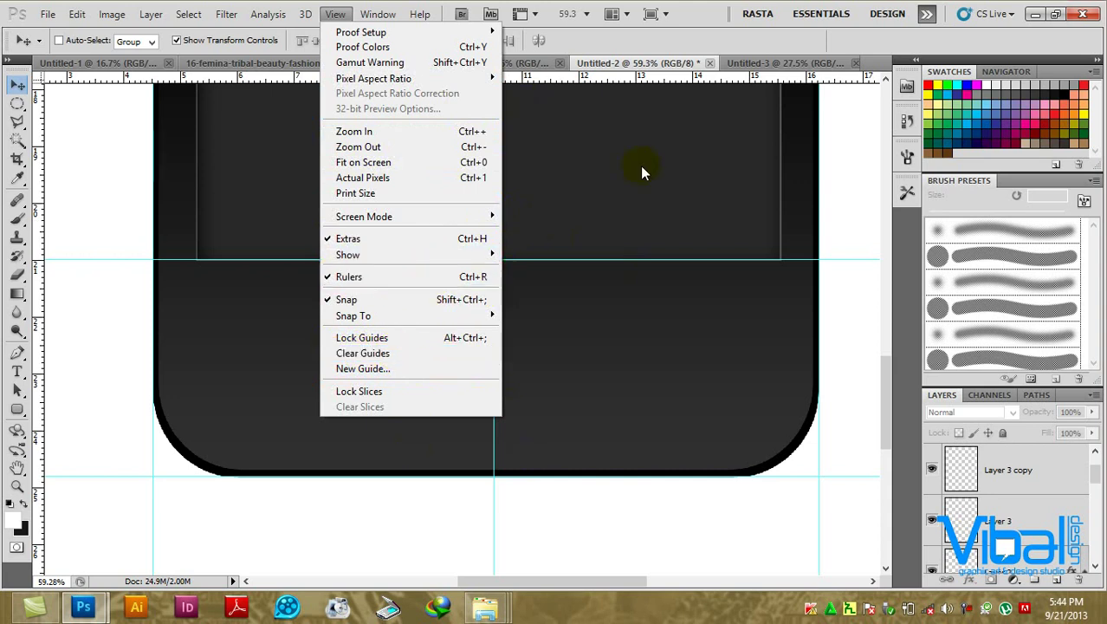
Draw a circular elliptical-marquee selection centred on the guide crossing in the lower phone body.
{"action": "left_click", "coordinate": [667, 37]}
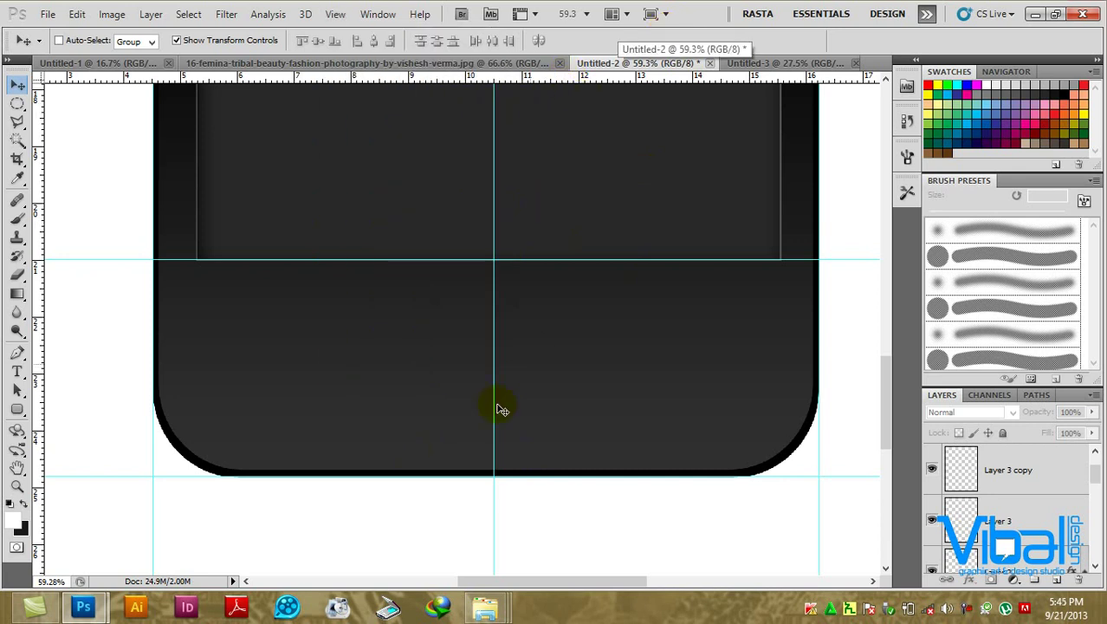
{"action": "scroll", "coordinate": [513, 409], "scroll_direction": "up", "scroll_amount": 1}
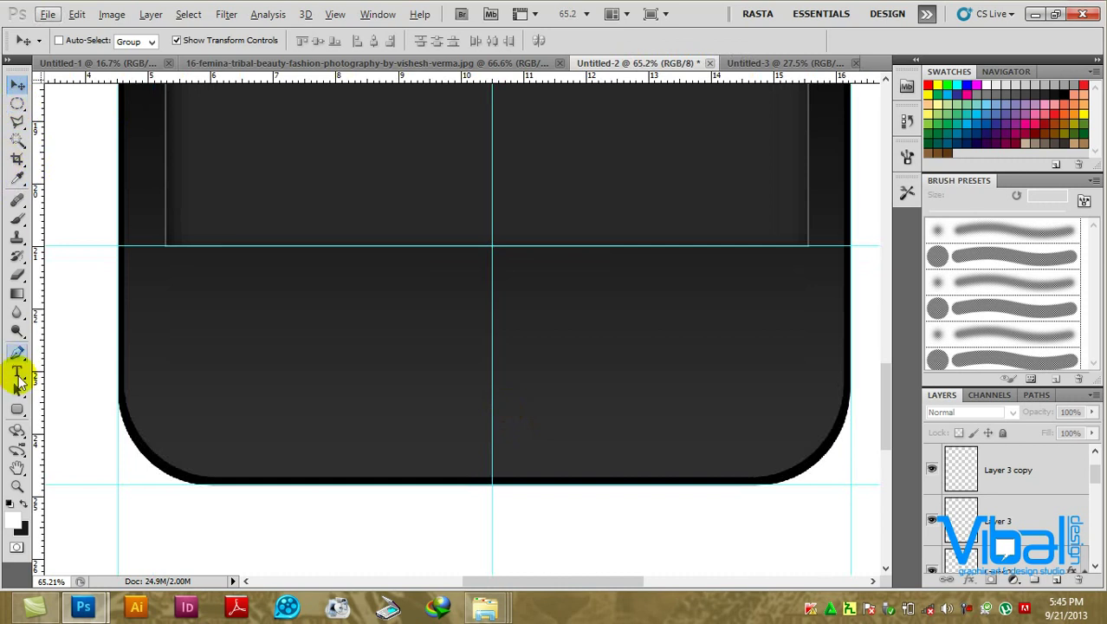
{"action": "left_click", "coordinate": [17, 104]}
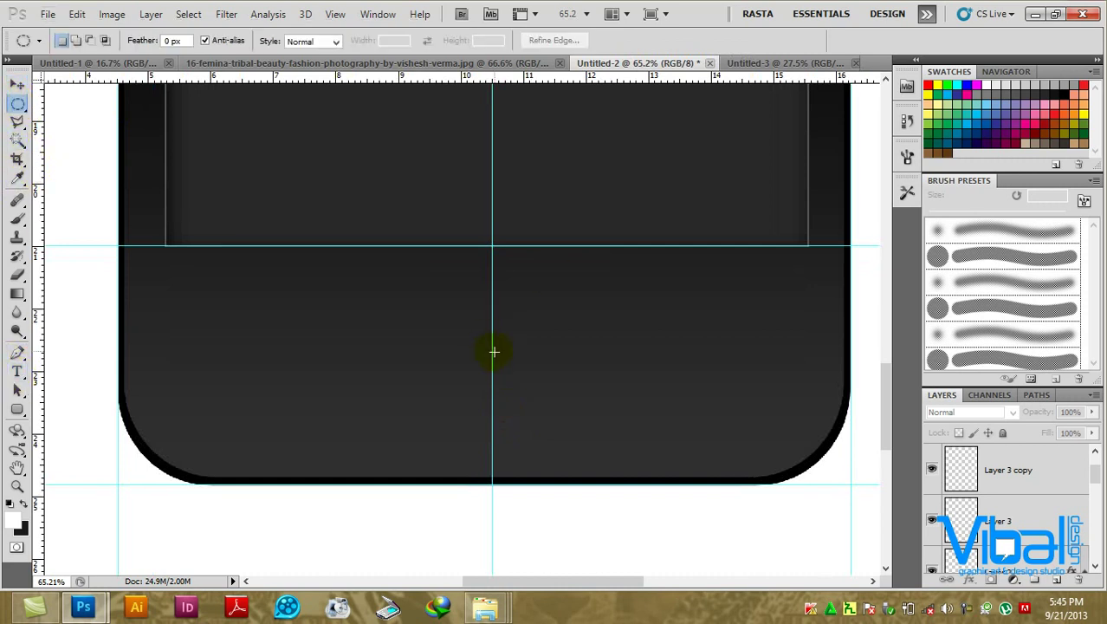
{"action": "mouse_move", "coordinate": [532, 405]}
{"action": "left_mouse_down"}
{"action": "mouse_move", "coordinate": [559, 424]}
{"action": "mouse_move", "coordinate": [546, 405]}
{"action": "left_mouse_up"}
{"action": "scroll", "coordinate": [1005, 494], "scroll_direction": "down", "scroll_amount": 3}
{"action": "scroll", "coordinate": [1035, 520], "scroll_direction": "down", "scroll_amount": 2}
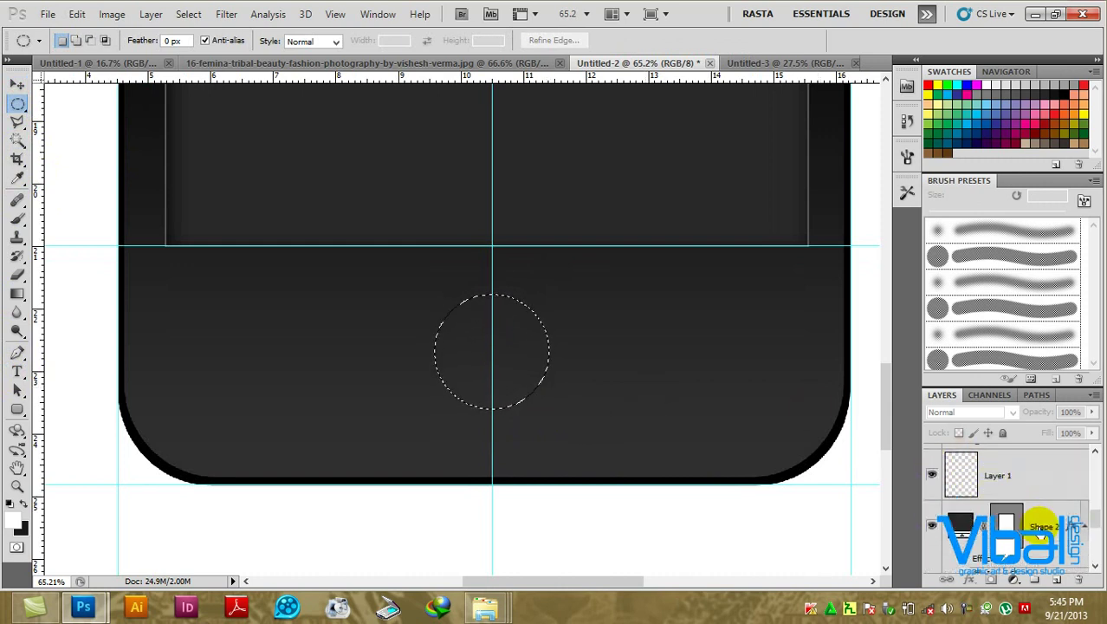
Add a new Layer 4 and try a gradient fill in the circle, then undo it.
{"action": "left_click", "coordinate": [1056, 579]}
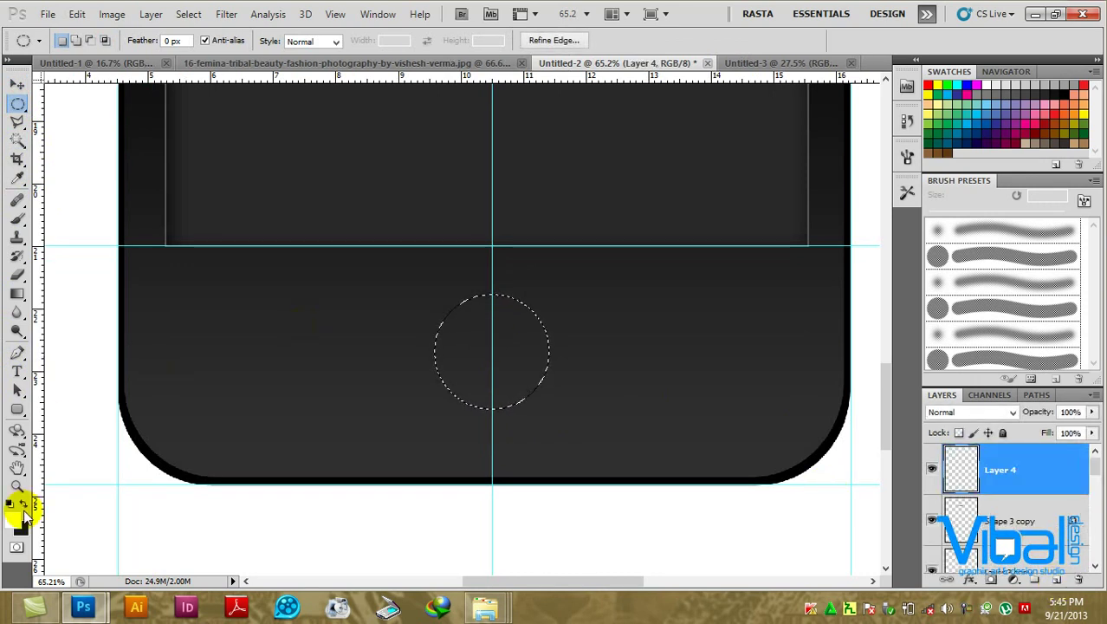
{"action": "left_click", "coordinate": [18, 293]}
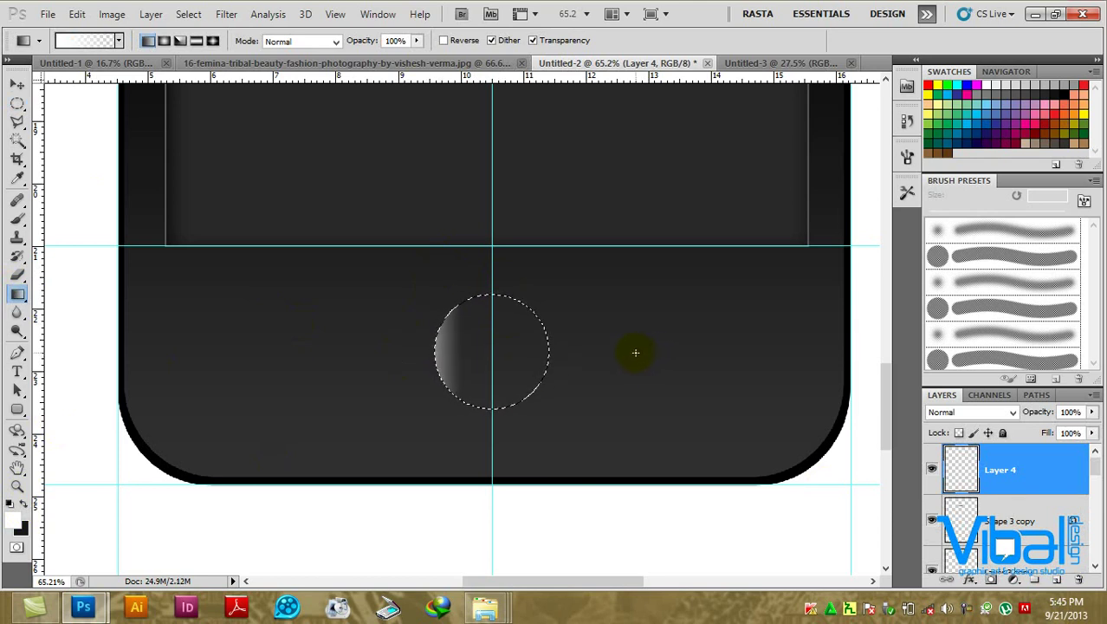
{"action": "left_click_drag", "start_coordinate": [495, 349], "coordinate": [485, 357]}
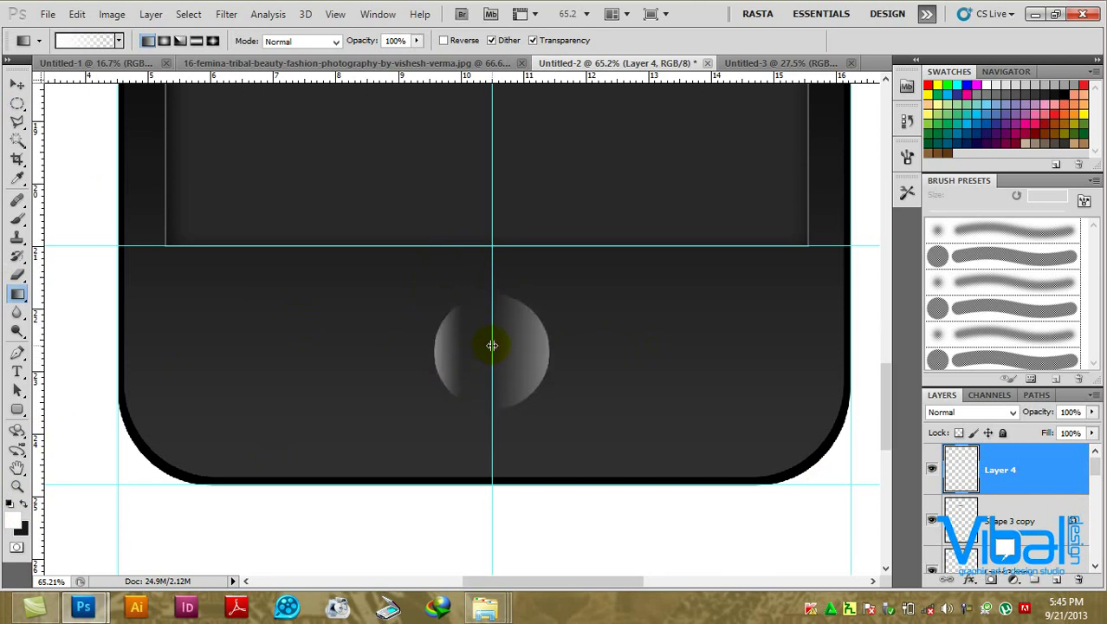
{"action": "key", "text": "ctrl+z"}
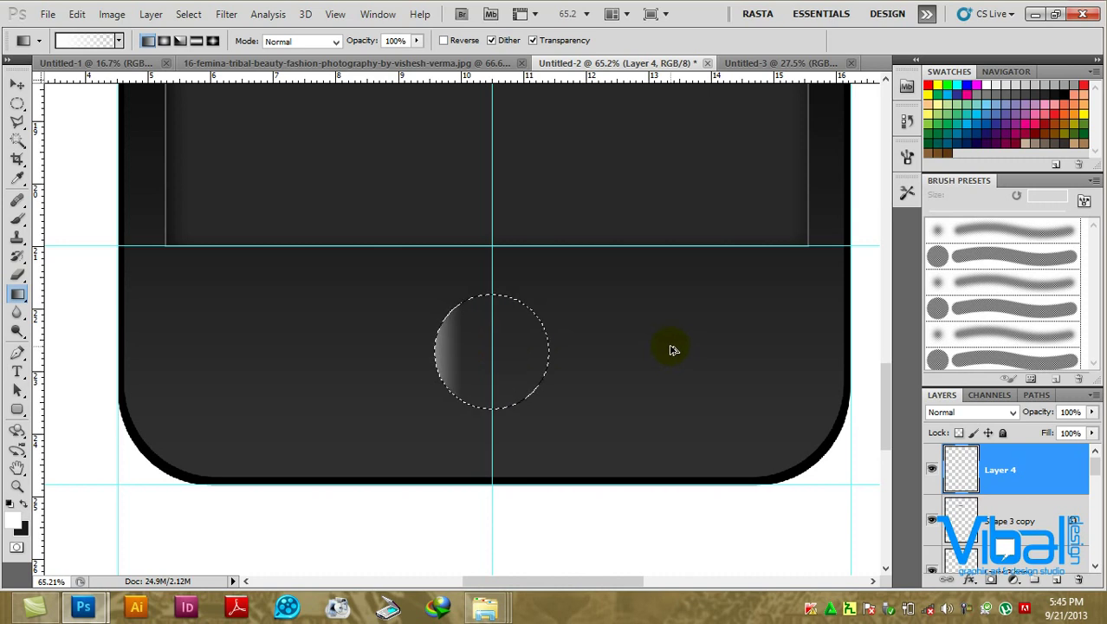
Set the foreground colour to #111111 and fill the circular selection with it.
{"action": "left_click", "coordinate": [13, 519]}
{"action": "left_click", "coordinate": [356, 368]}
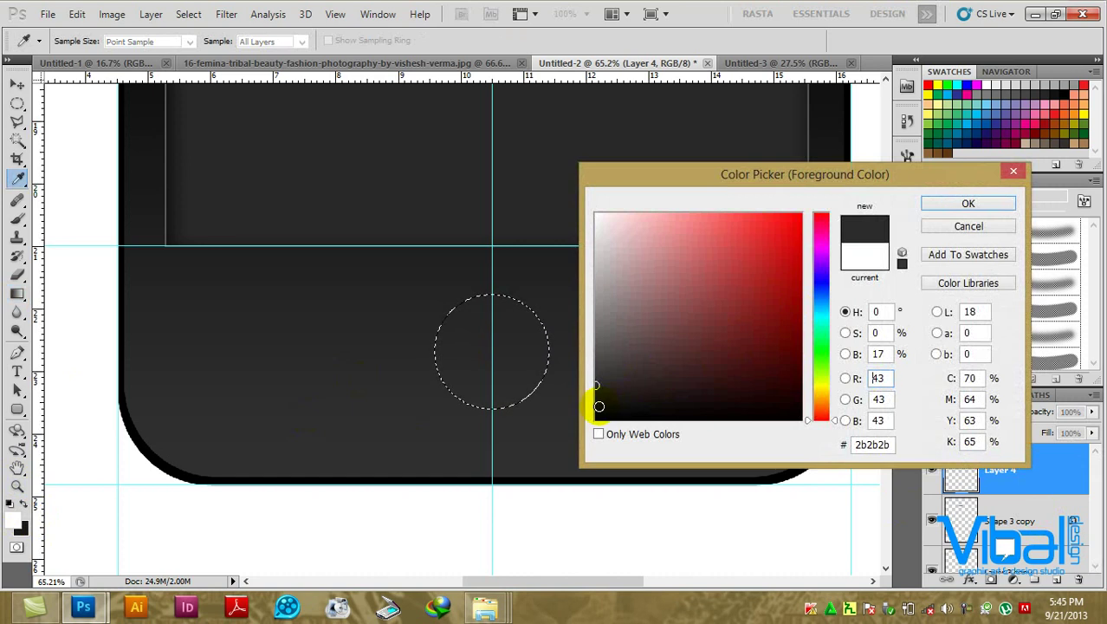
{"action": "left_click", "coordinate": [599, 407]}
{"action": "left_click", "coordinate": [958, 205]}
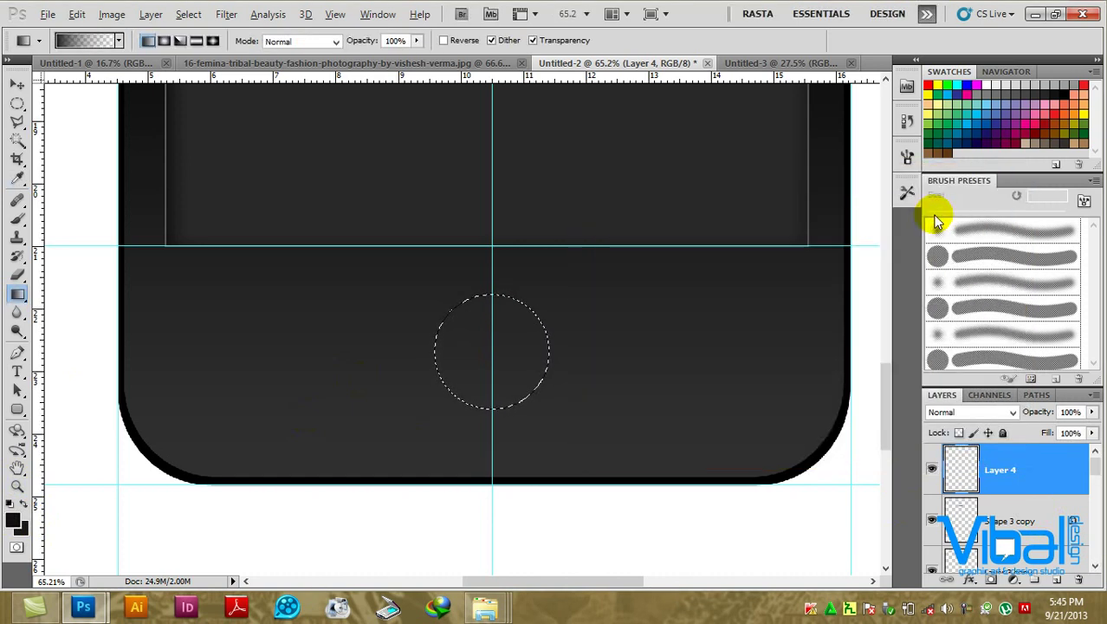
{"action": "key", "text": "alt+BackSpace"}
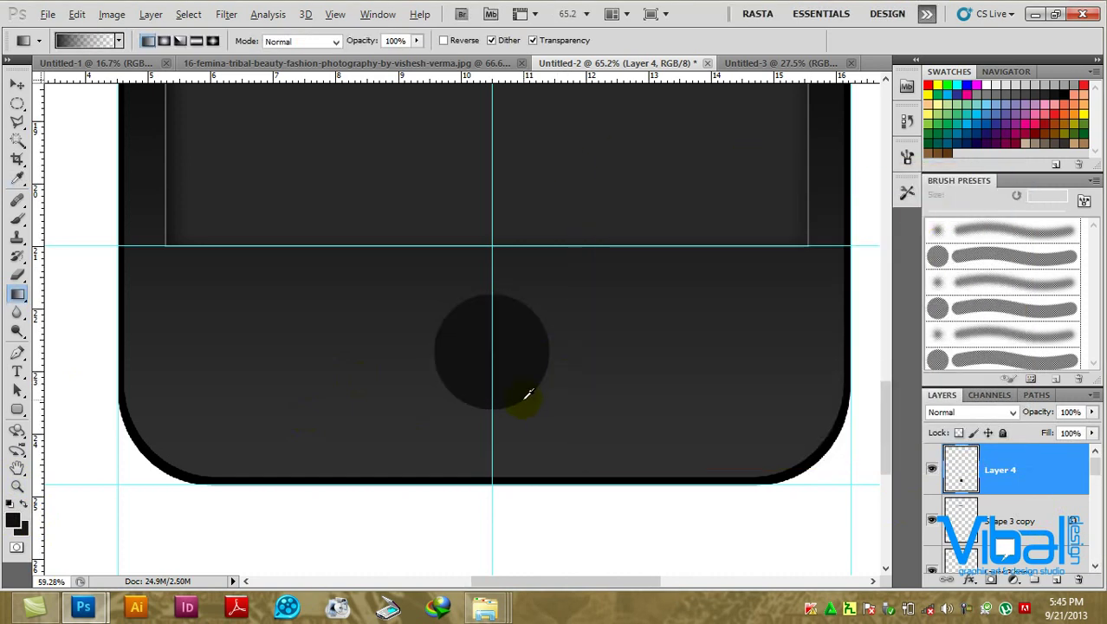
{"action": "scroll", "coordinate": [524, 391], "scroll_direction": "up", "scroll_amount": 1}
Add an Inner Shadow to Layer 4 with its distance reduced to 2.
{"action": "double_click", "coordinate": [1074, 468]}
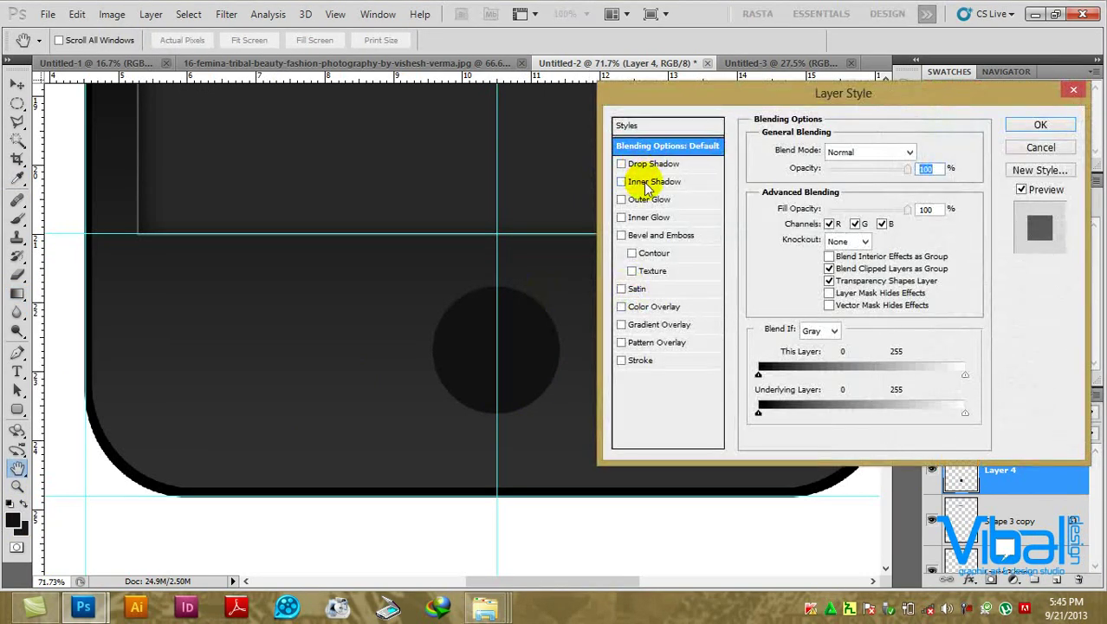
{"action": "left_click", "coordinate": [645, 182]}
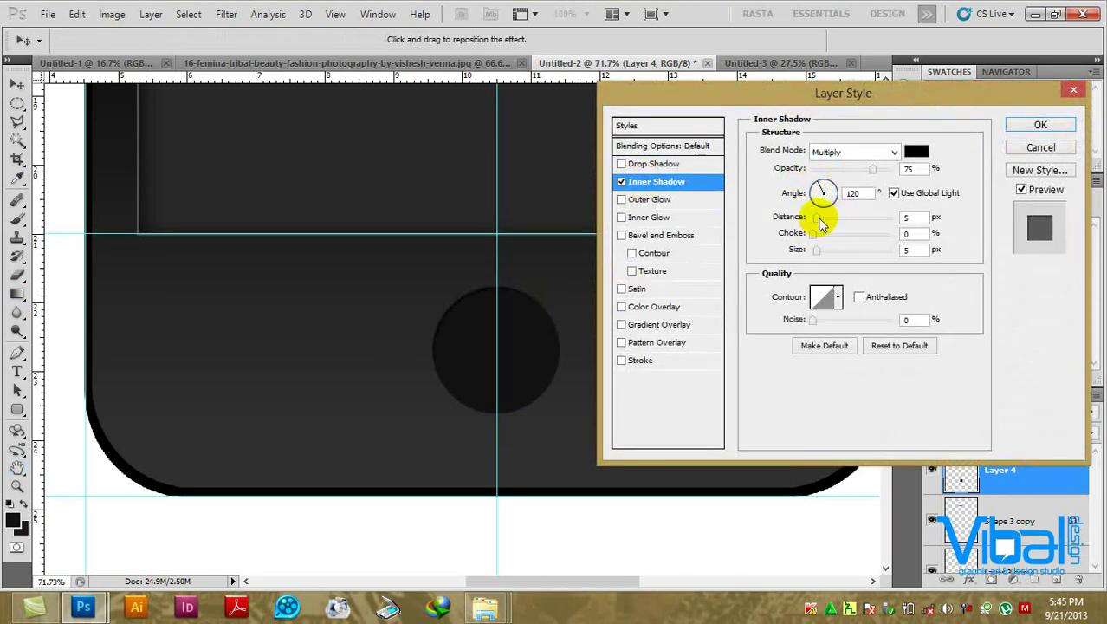
{"action": "left_click_drag", "start_coordinate": [824, 218], "coordinate": [838, 260]}
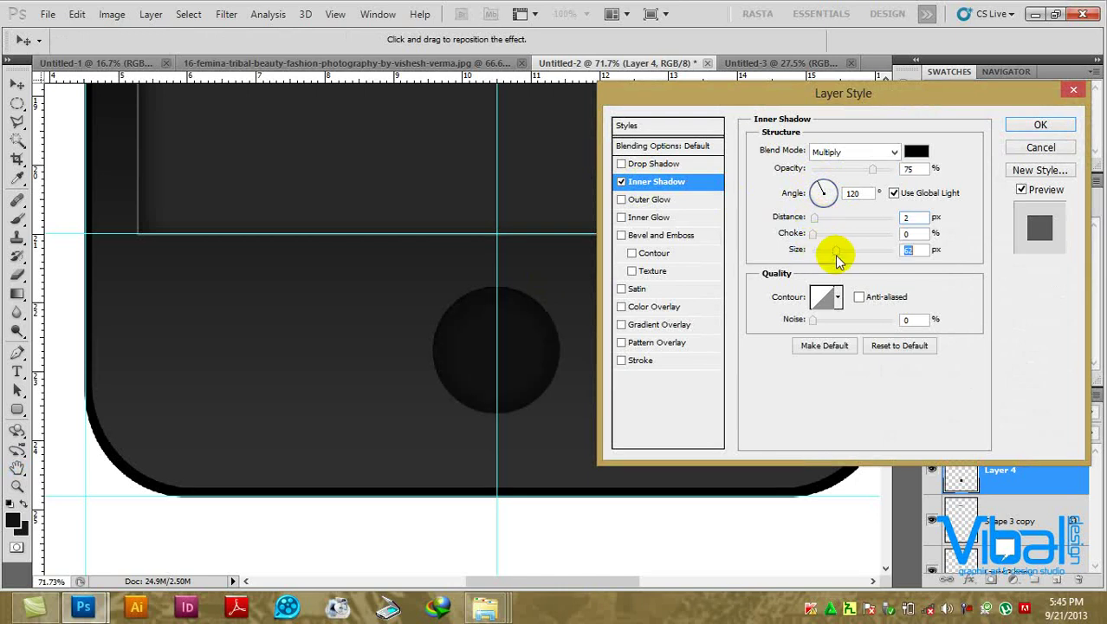
Add a Gradient Overlay and edit its gradient to use dark grey stops.
{"action": "left_click", "coordinate": [687, 328]}
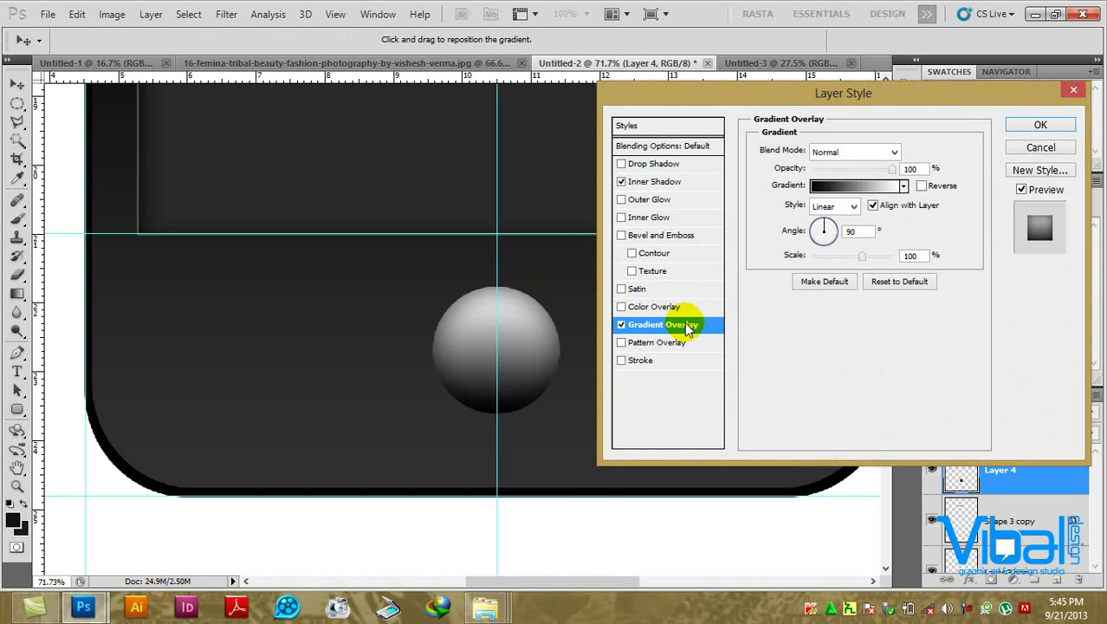
{"action": "left_click", "coordinate": [851, 185]}
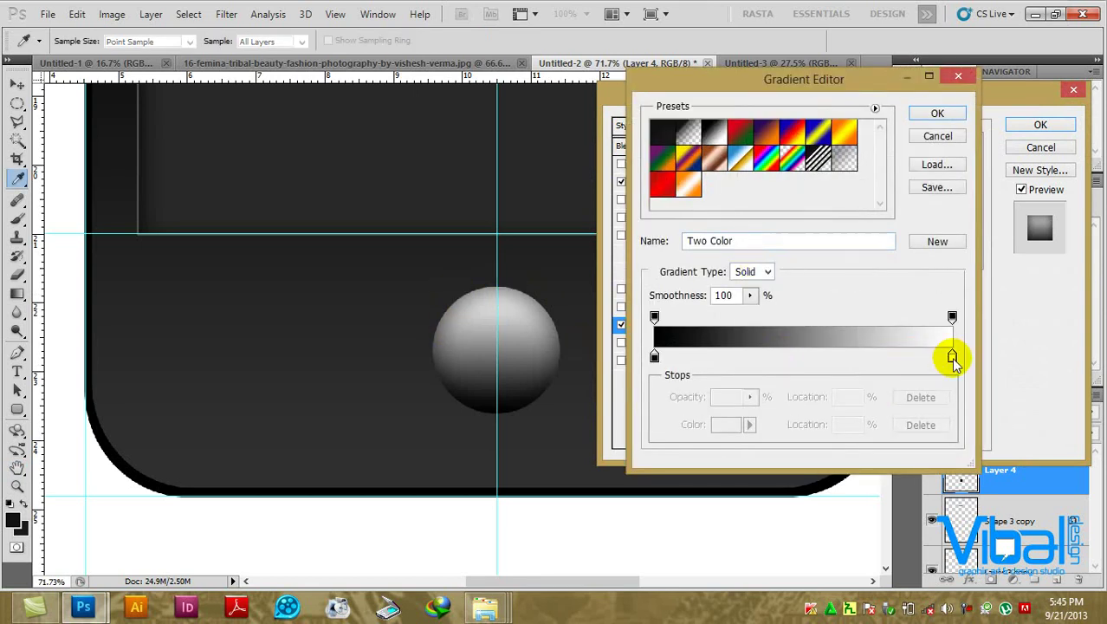
{"action": "left_click_drag", "start_coordinate": [952, 356], "coordinate": [941, 362]}
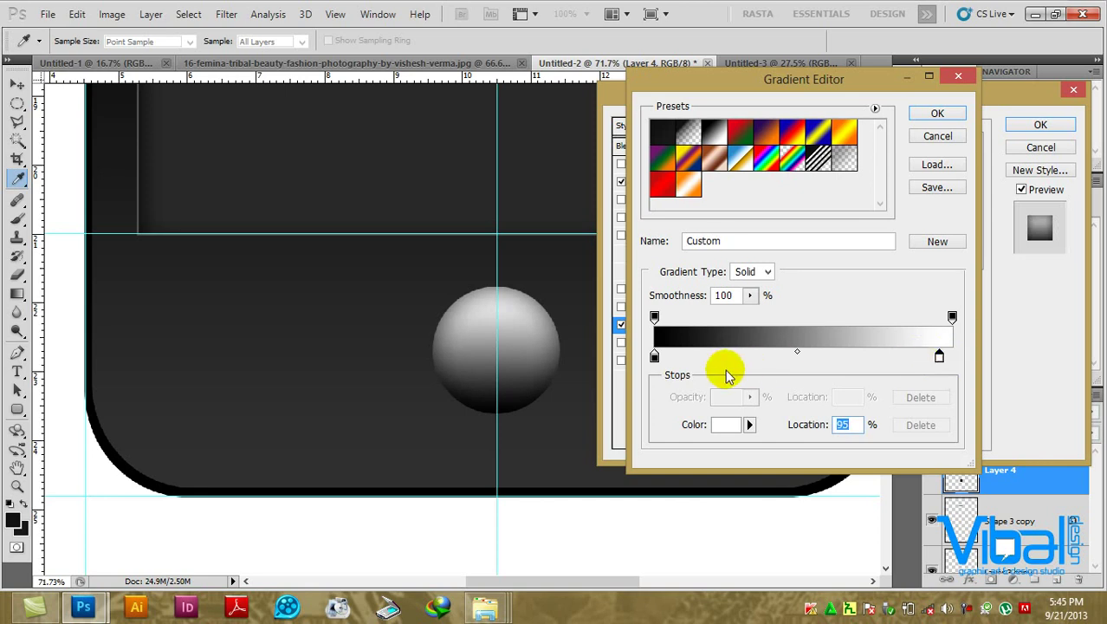
{"action": "left_click", "coordinate": [723, 424]}
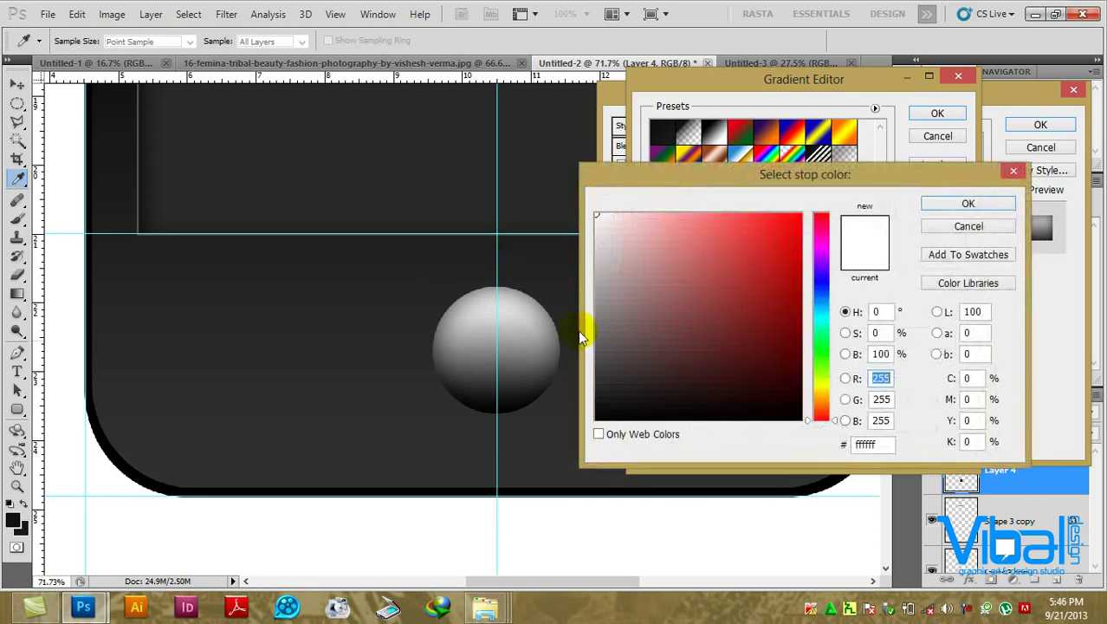
{"action": "left_click", "coordinate": [538, 284]}
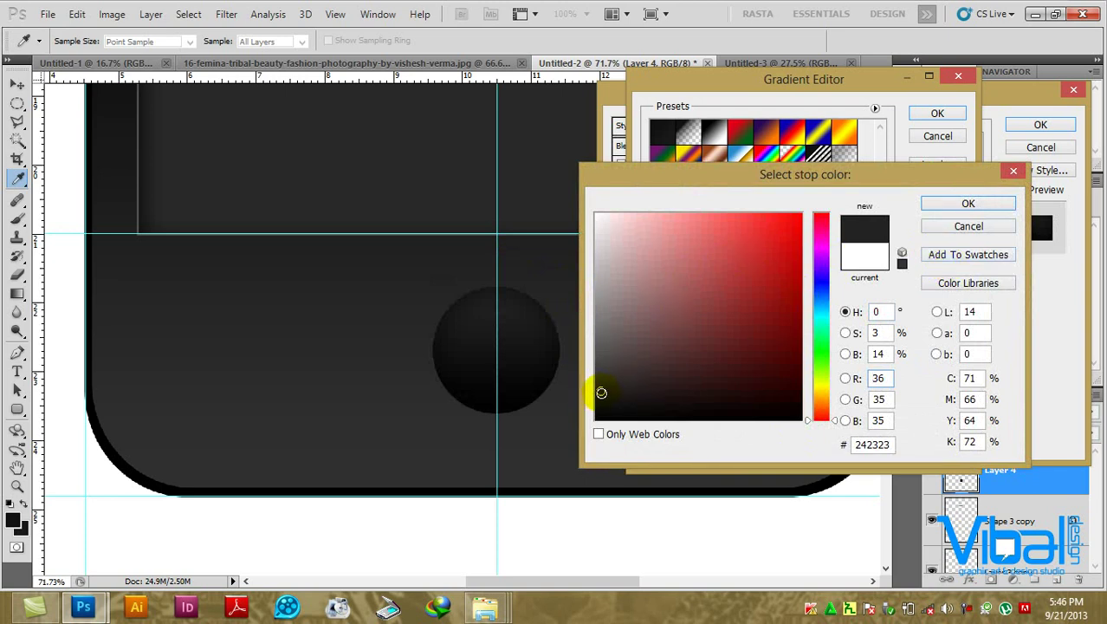
{"action": "left_click_drag", "start_coordinate": [601, 387], "coordinate": [599, 388]}
{"action": "left_click", "coordinate": [953, 206]}
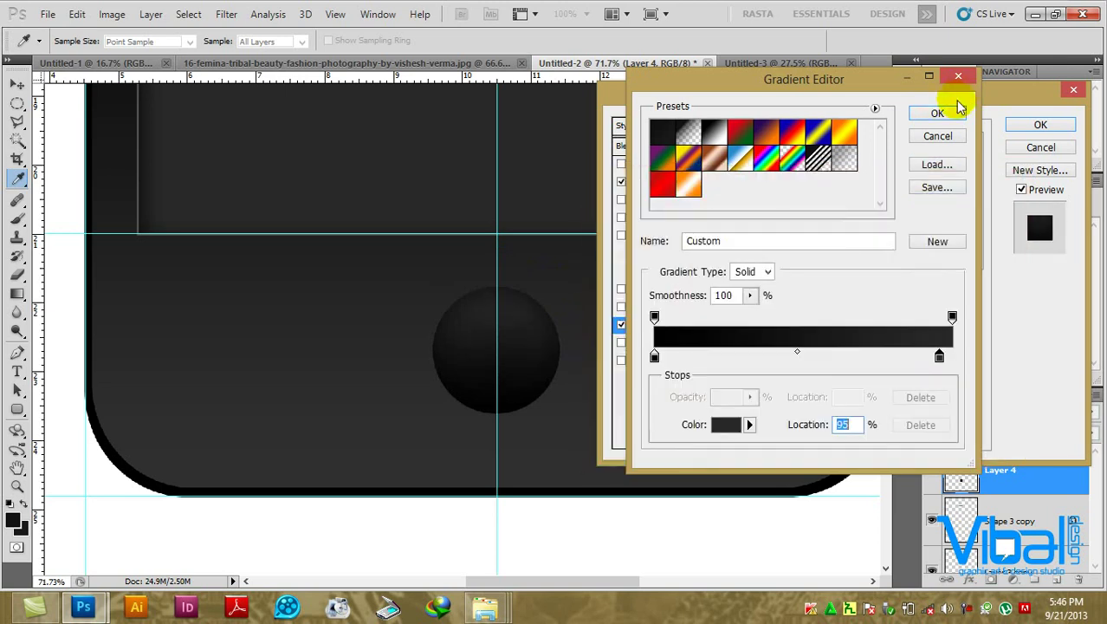
{"action": "left_click", "coordinate": [935, 113]}
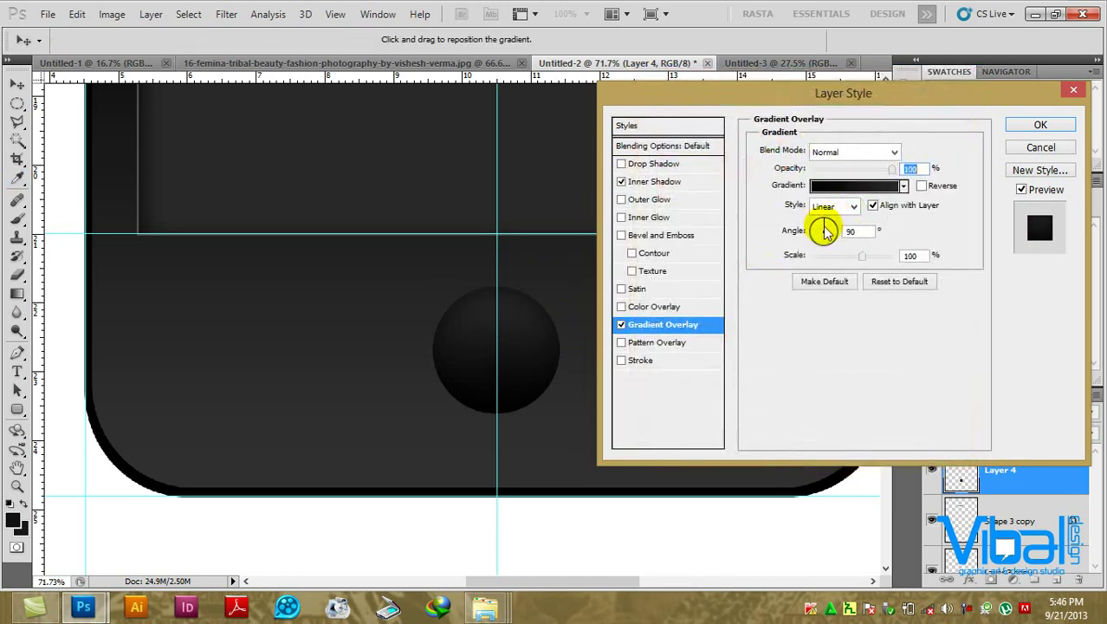
Set the overlay angle to 0°, raise the inner shadow opacity, and apply the styles.
{"action": "left_click_drag", "start_coordinate": [824, 228], "coordinate": [834, 234]}
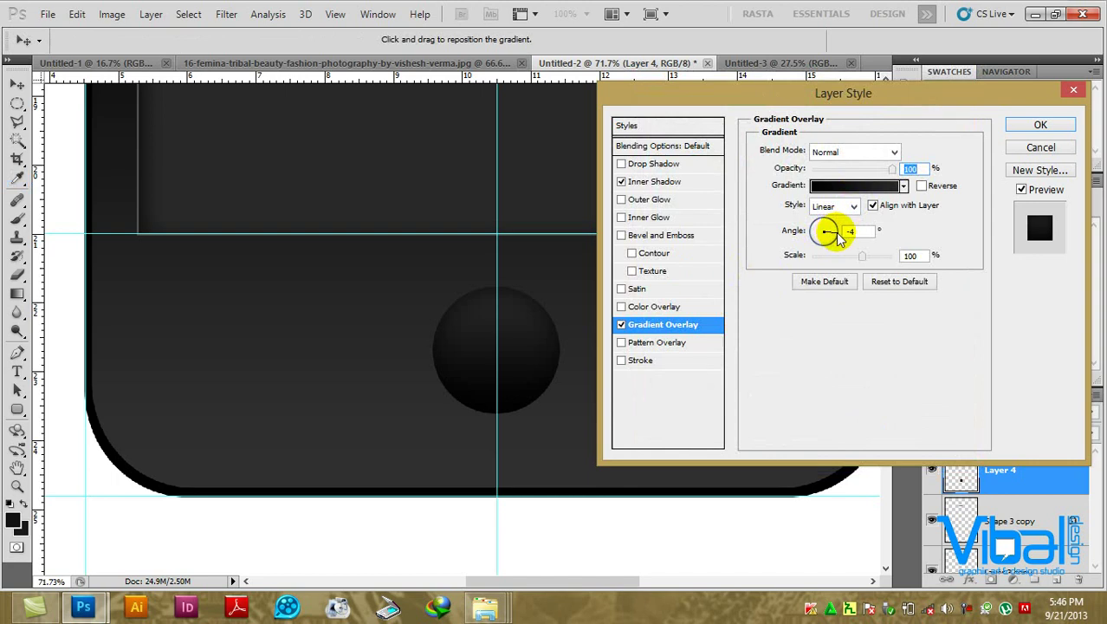
{"action": "left_click", "coordinate": [837, 236]}
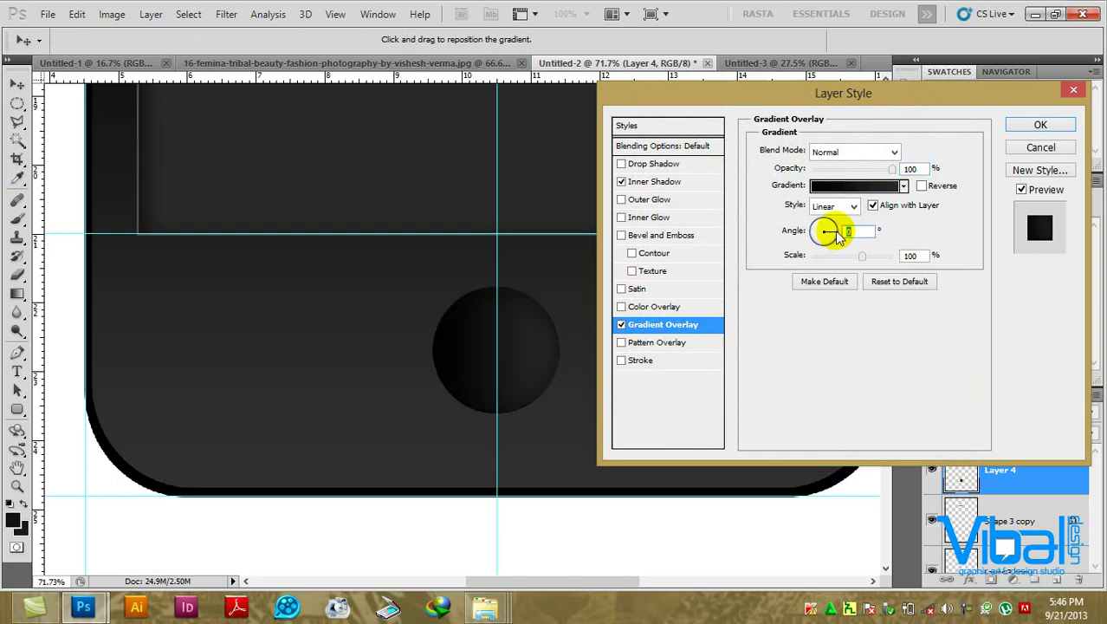
{"action": "left_click", "coordinate": [652, 181]}
{"action": "left_click_drag", "start_coordinate": [873, 169], "coordinate": [891, 170]}
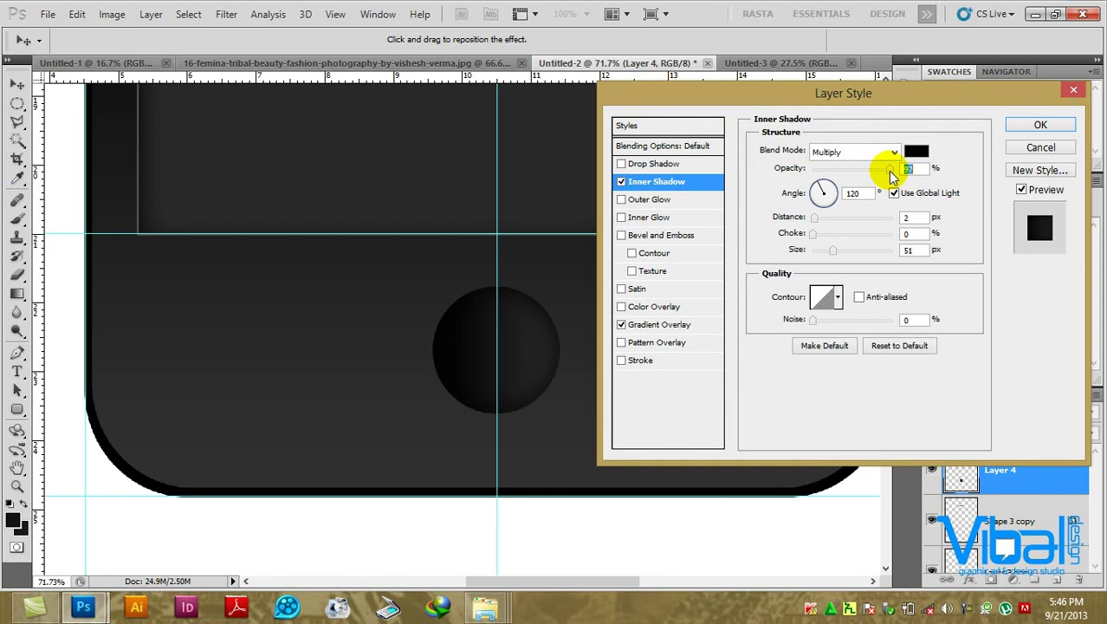
{"action": "left_click", "coordinate": [1038, 127]}
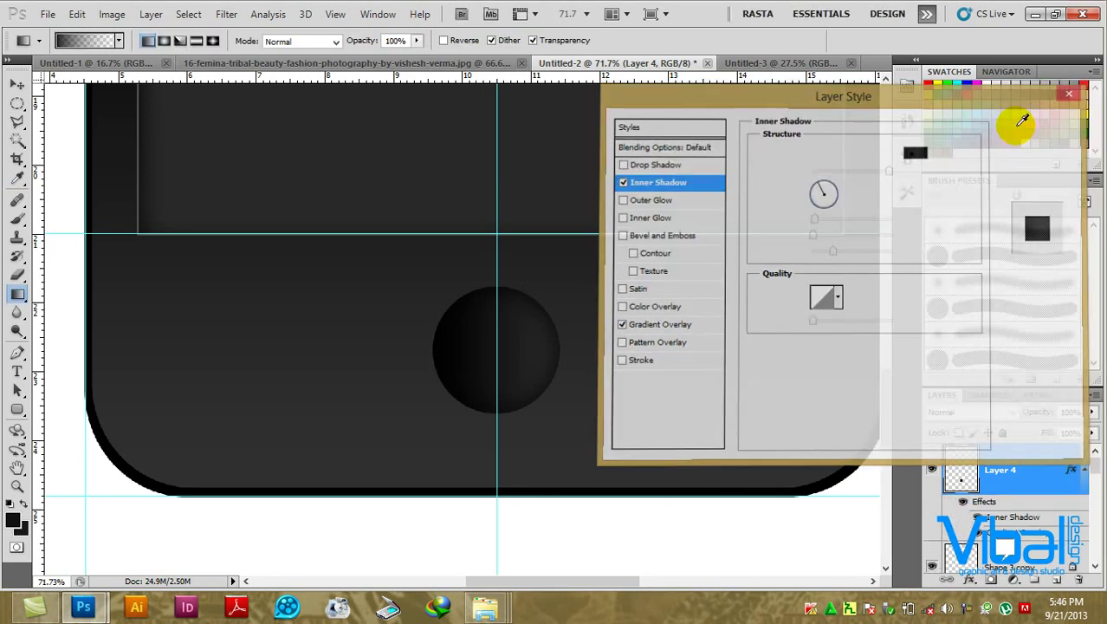
Try drawing rounded rectangles with different corner radii over the home-button circle, undoing each.
{"action": "scroll", "coordinate": [508, 367], "scroll_direction": "up", "scroll_amount": 2}
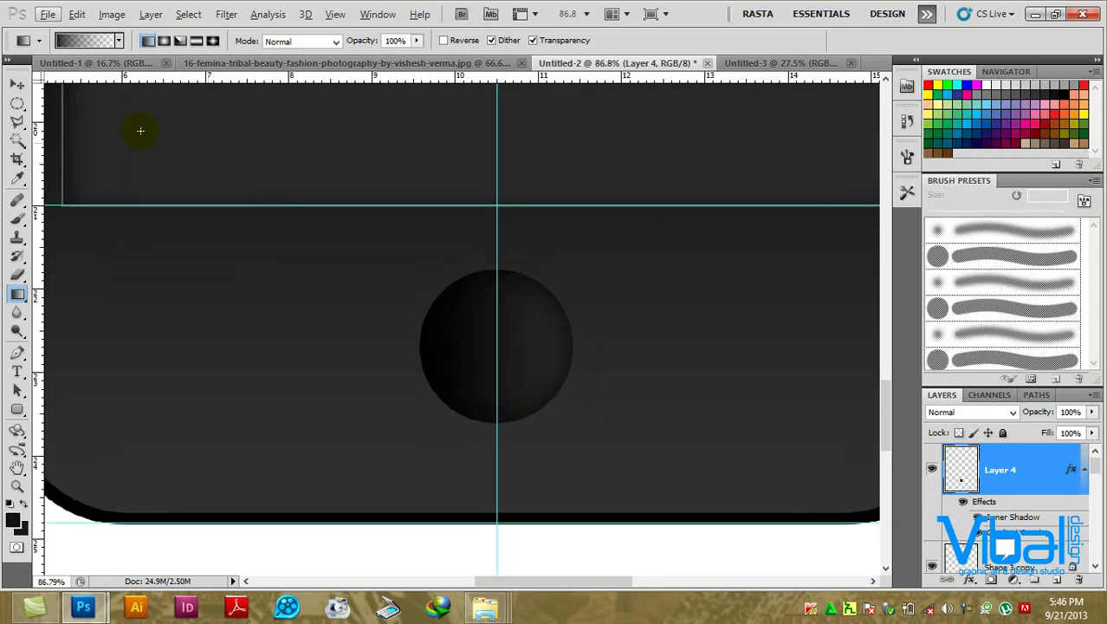
{"action": "left_click", "coordinate": [17, 409]}
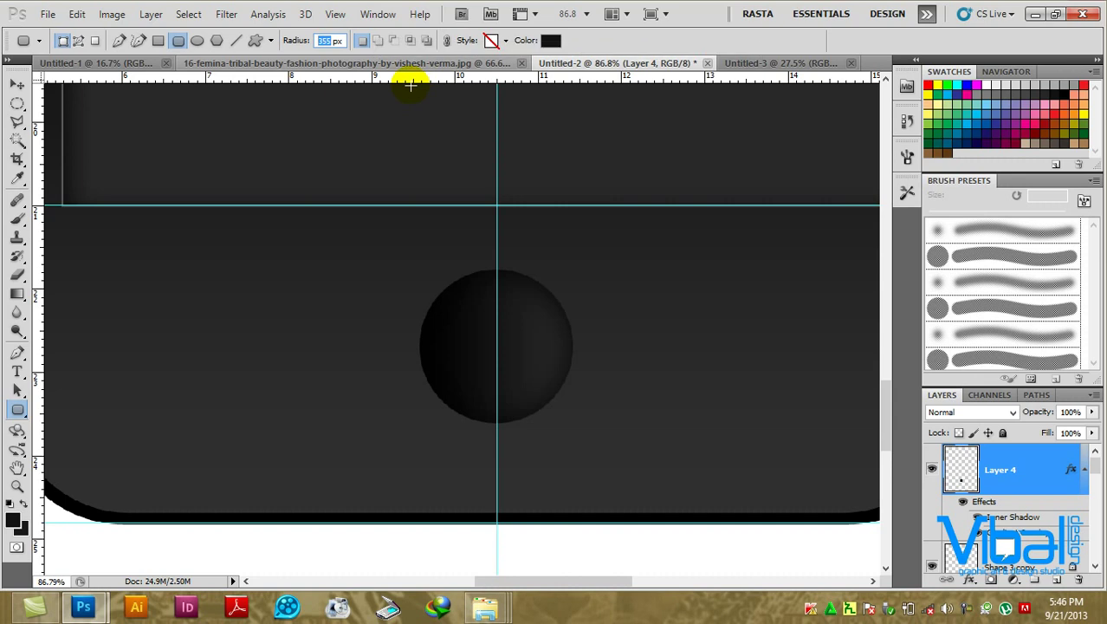
{"action": "type", "text": "8"}
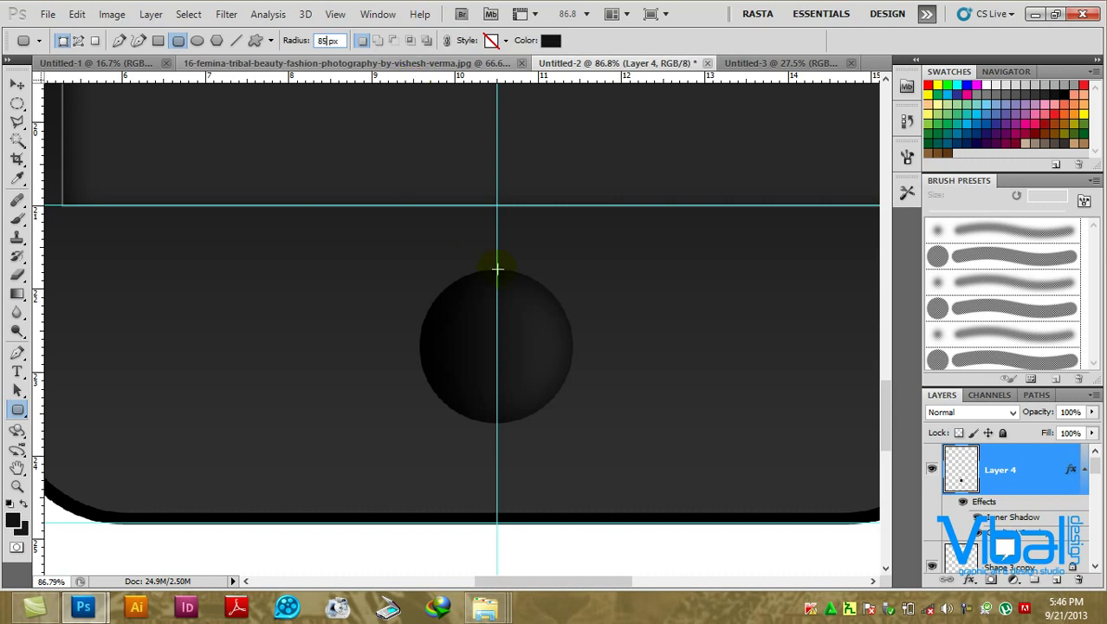
{"action": "left_click_drag", "start_coordinate": [462, 319], "coordinate": [527, 391]}
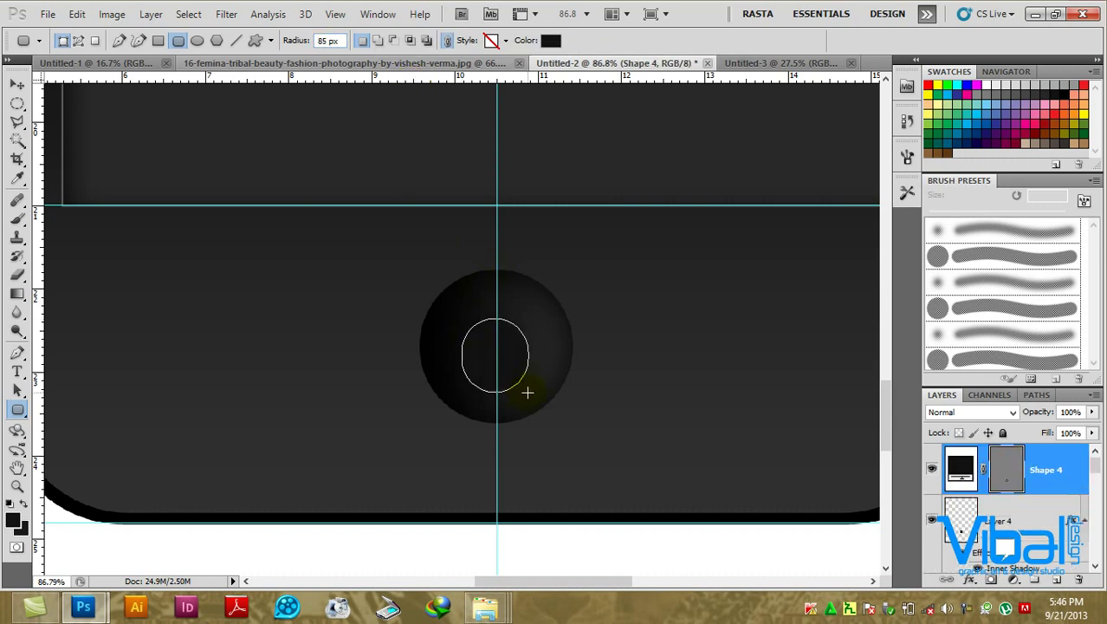
{"action": "key", "text": "ctrl+z"}
{"action": "left_click", "coordinate": [324, 39]}
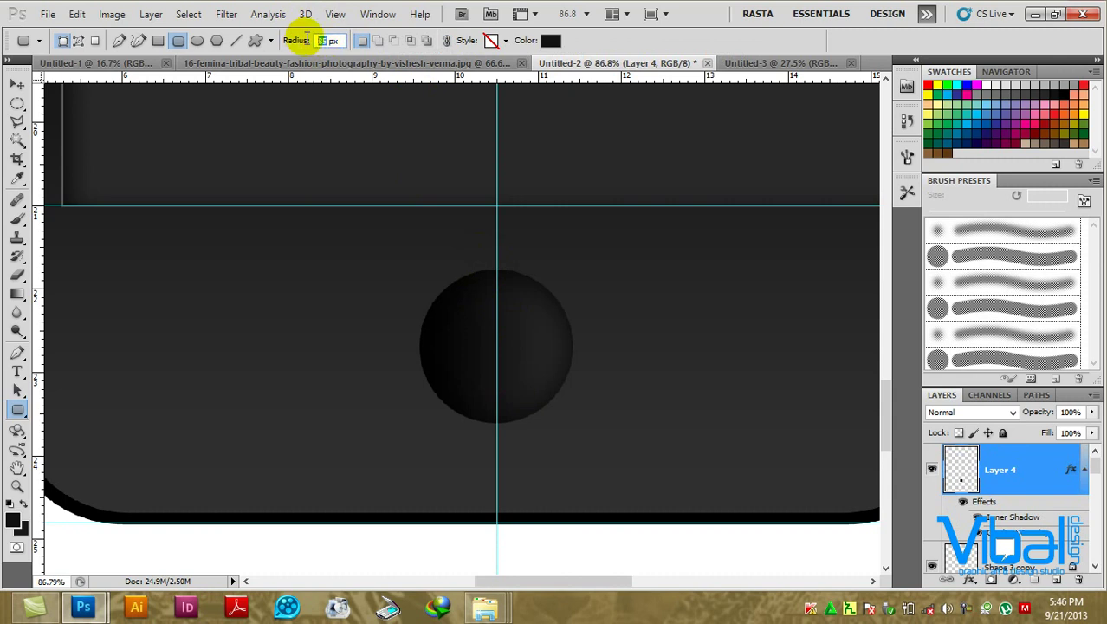
{"action": "type", "text": "45"}
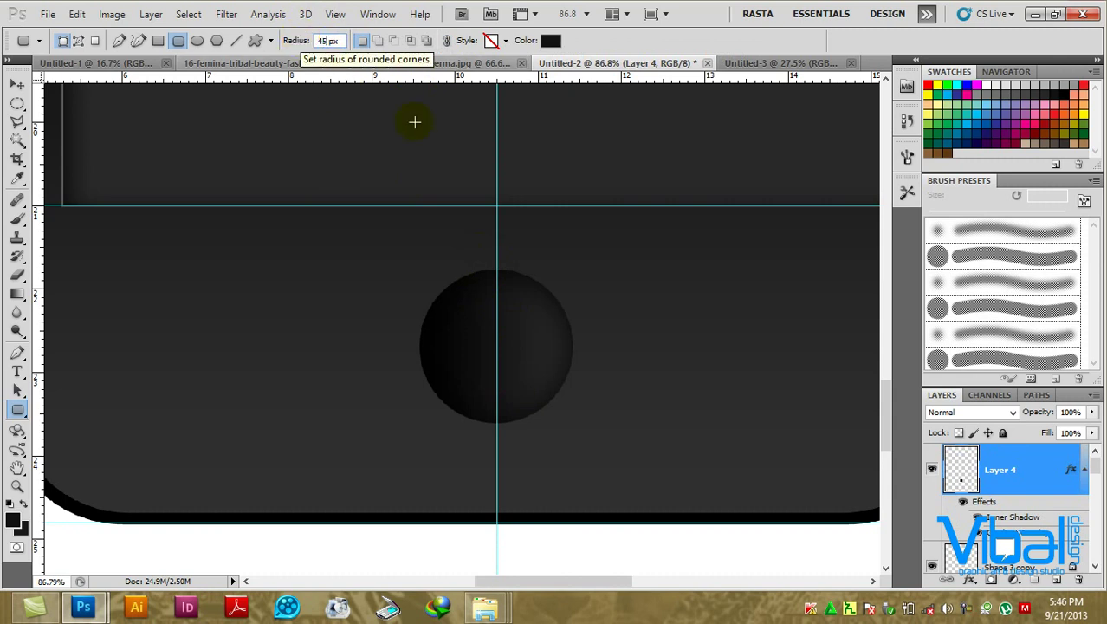
{"action": "left_click_drag", "start_coordinate": [474, 325], "coordinate": [558, 411]}
{"action": "key", "text": "ctrl+z"}
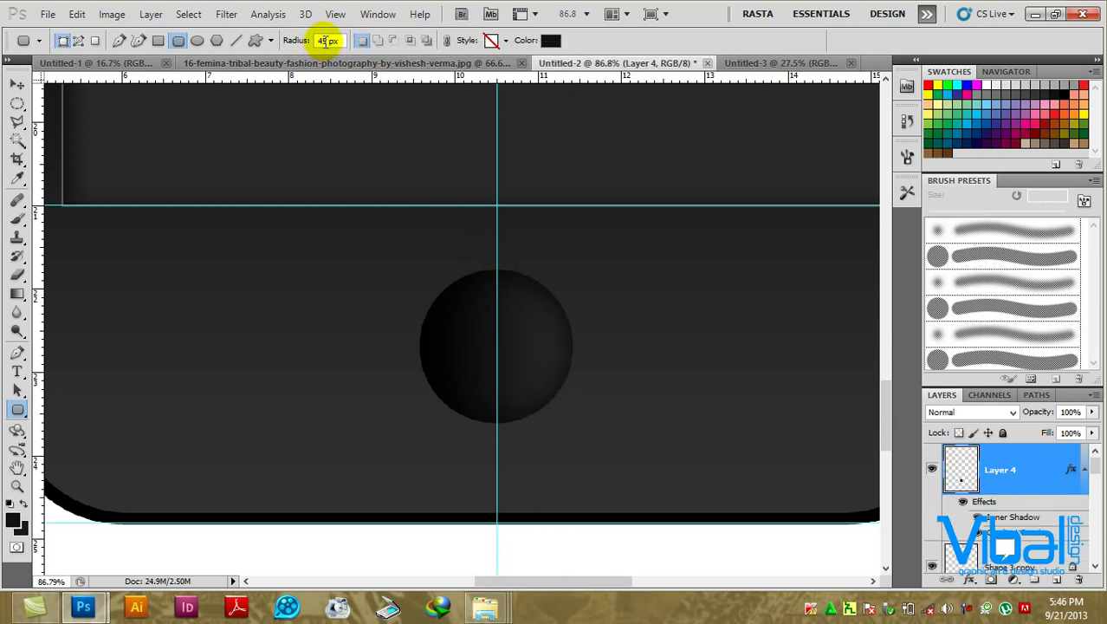
Set the corner radius to 15 px and draw a small rounded square inside the circle.
{"action": "left_click", "coordinate": [328, 40]}
{"action": "type", "text": "1"}
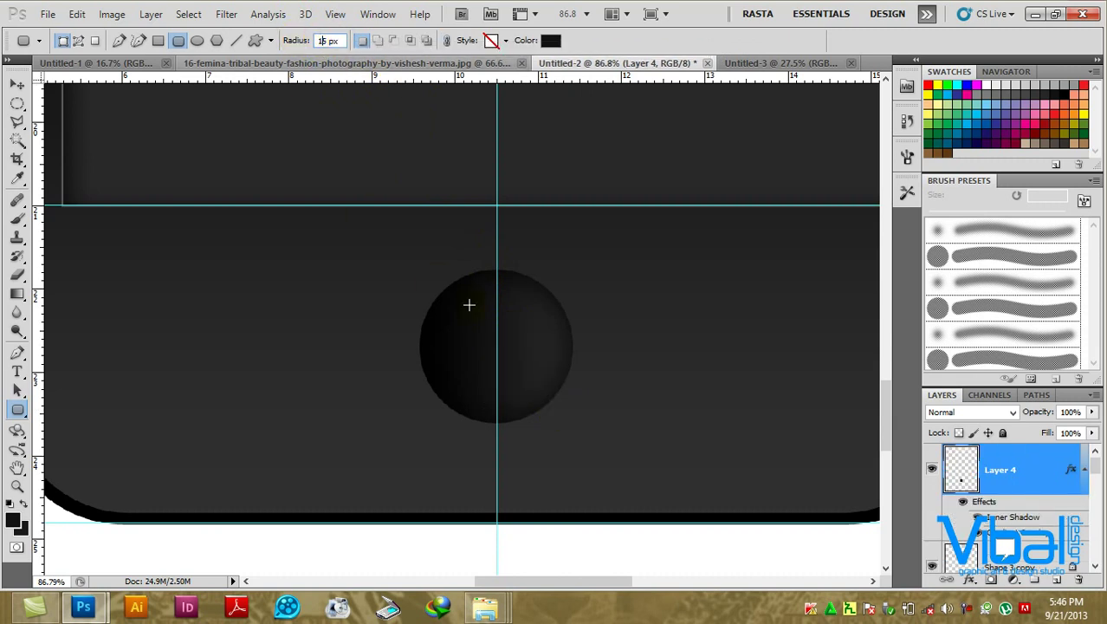
{"action": "left_click_drag", "start_coordinate": [463, 304], "coordinate": [525, 370]}
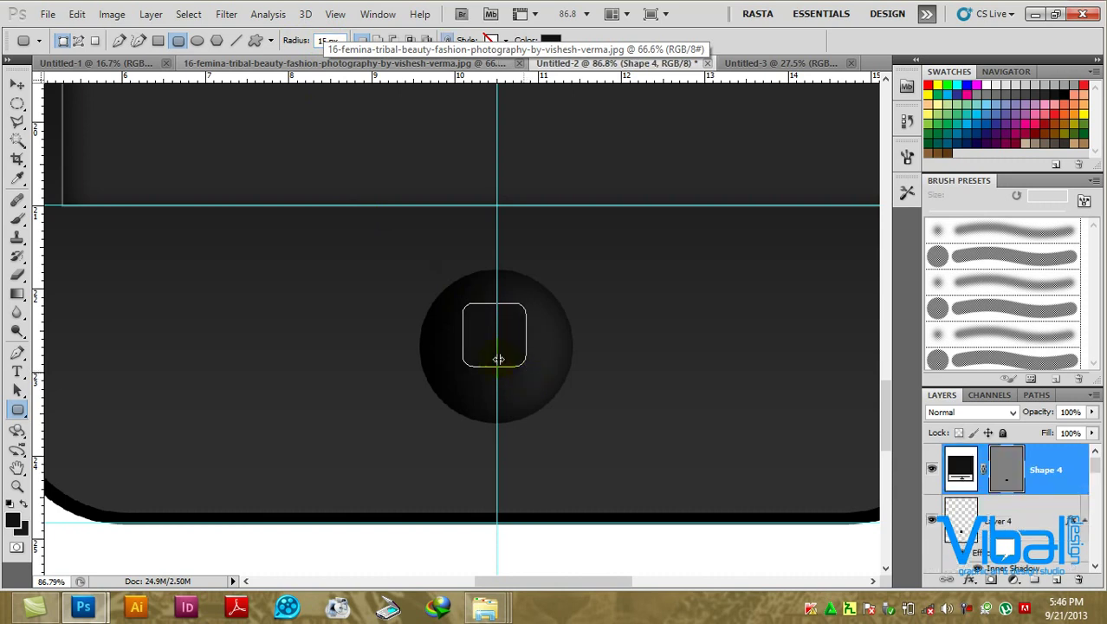
{"action": "left_click", "coordinate": [16, 83]}
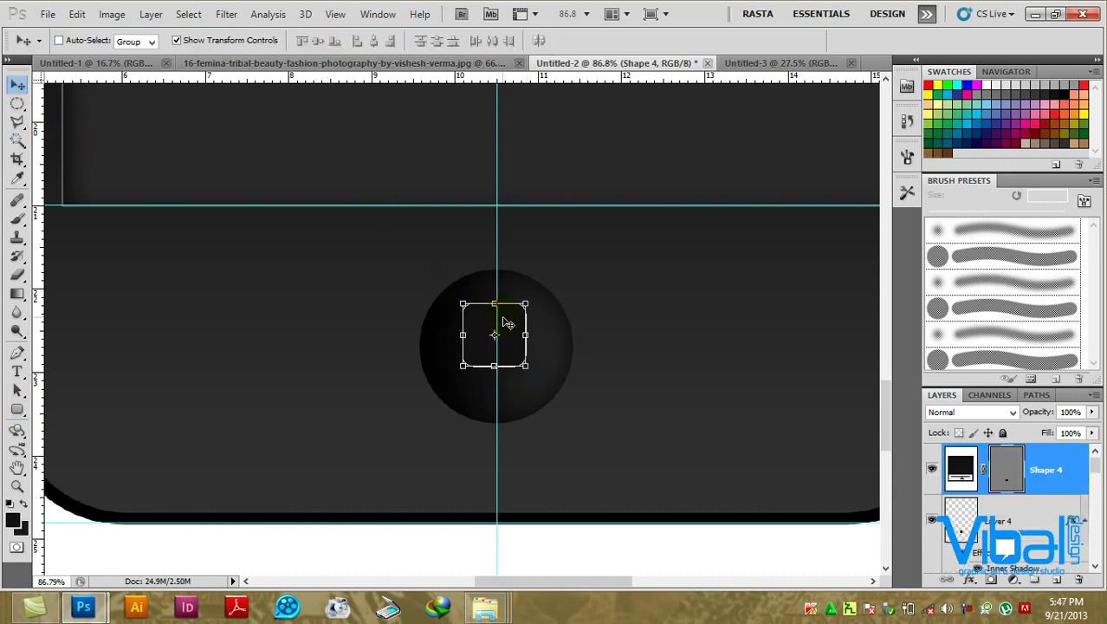
Nudge the rounded square down, fill it with grey 9e9c9c, and rasterize the layer.
{"action": "left_click_drag", "start_coordinate": [506, 323], "coordinate": [507, 334]}
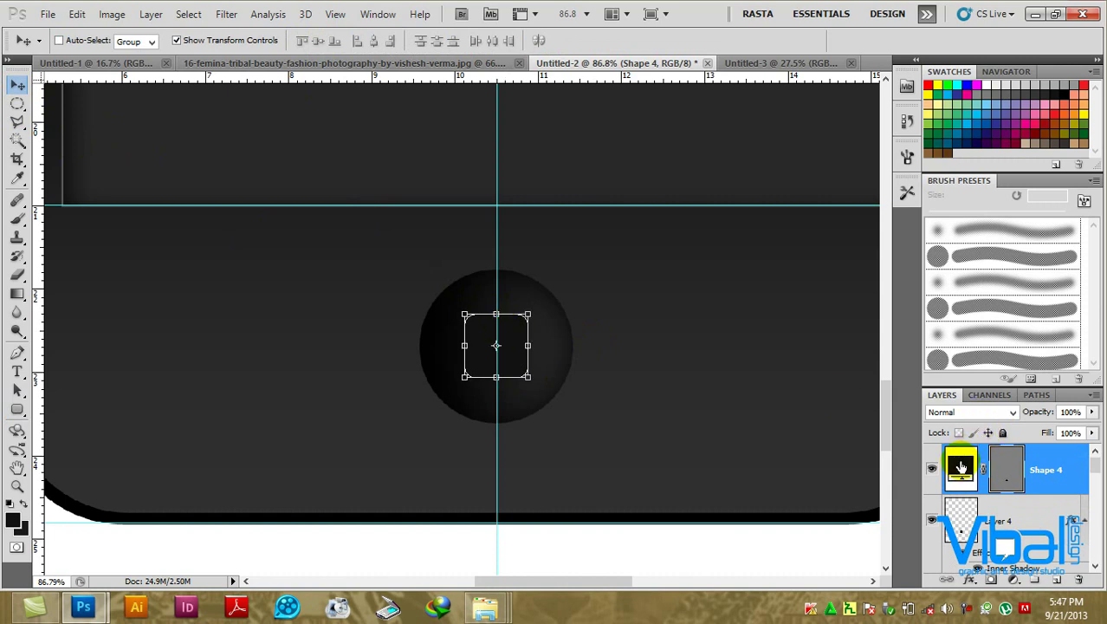
{"action": "double_click", "coordinate": [960, 470]}
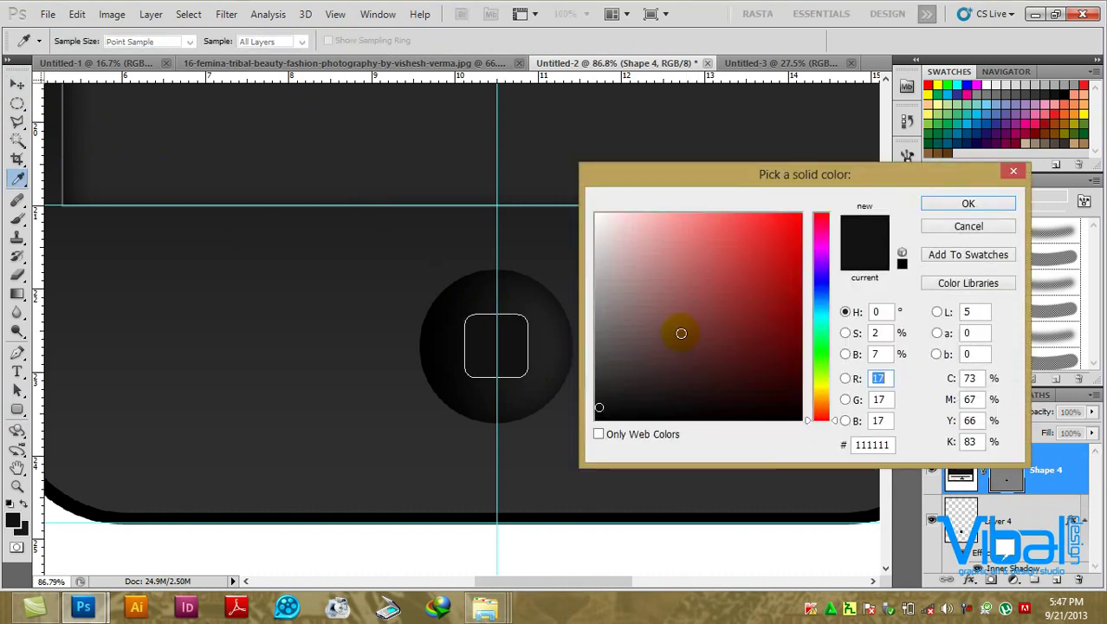
{"action": "left_click", "coordinate": [598, 284]}
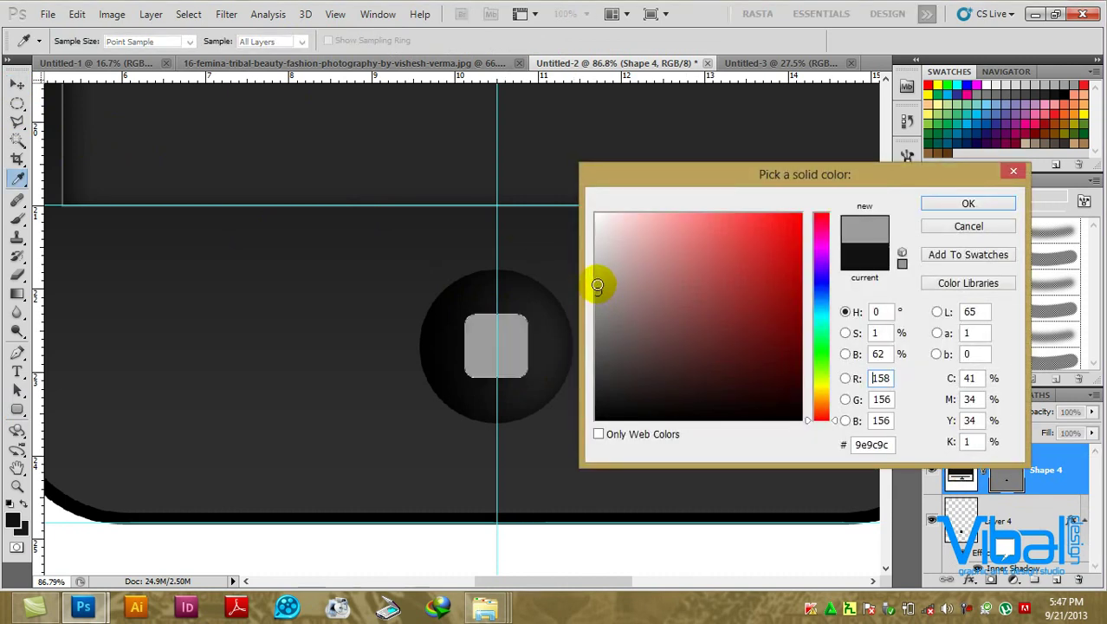
{"action": "left_click", "coordinate": [948, 203]}
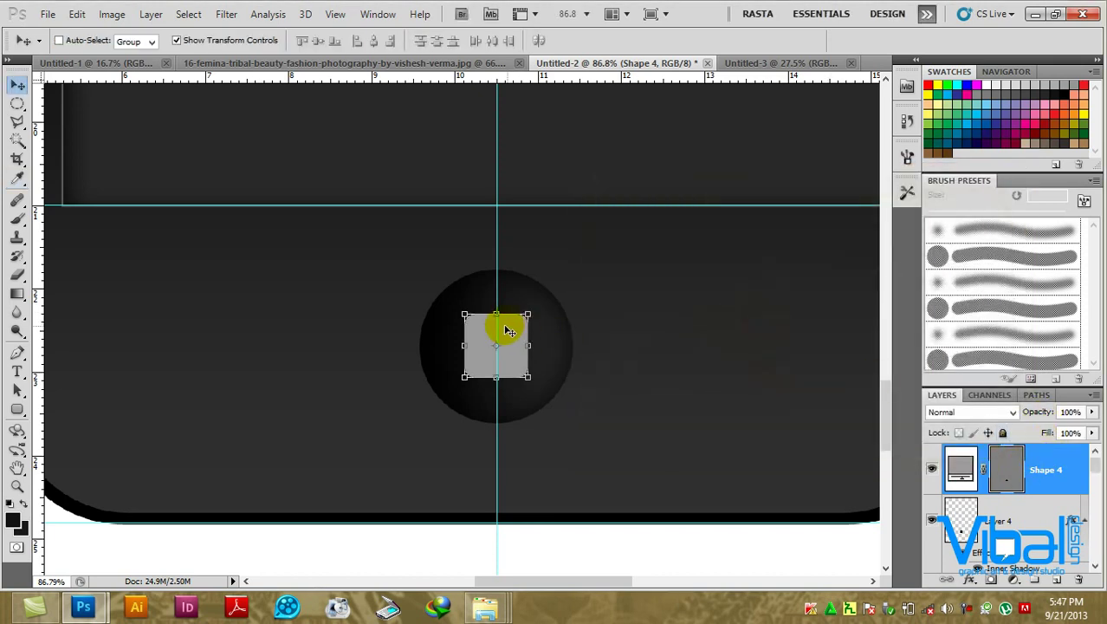
{"action": "right_click", "coordinate": [1049, 464]}
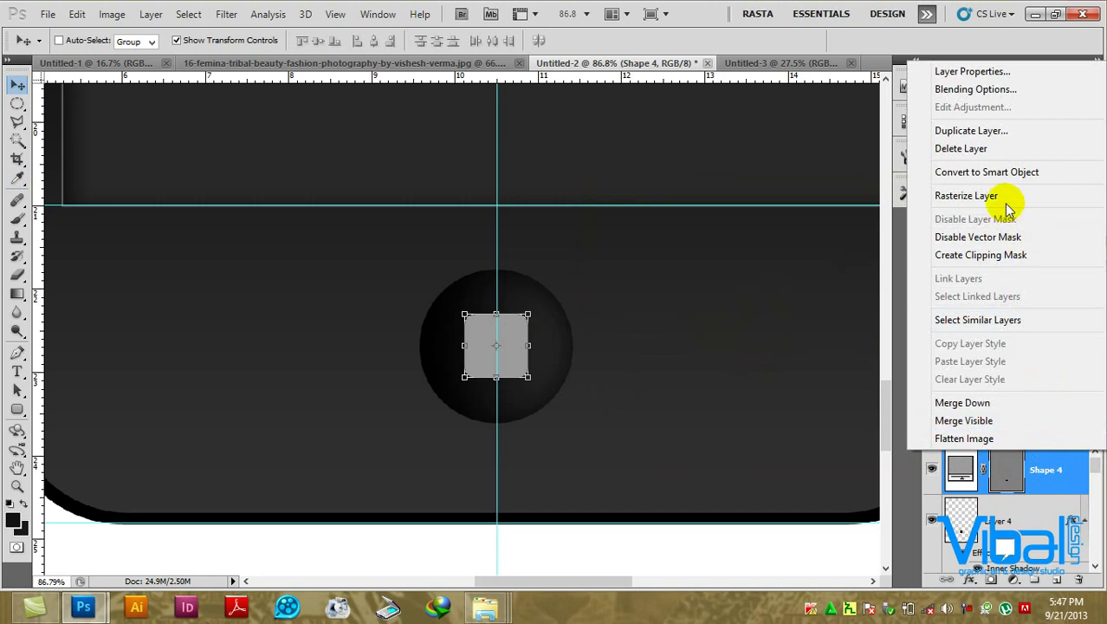
{"action": "left_click", "coordinate": [967, 196]}
Select the square's inner area with the Rectangular Marquee and delete it, leaving an outline.
{"action": "scroll", "coordinate": [515, 333], "scroll_direction": "up", "scroll_amount": 7, "text": "alt"}
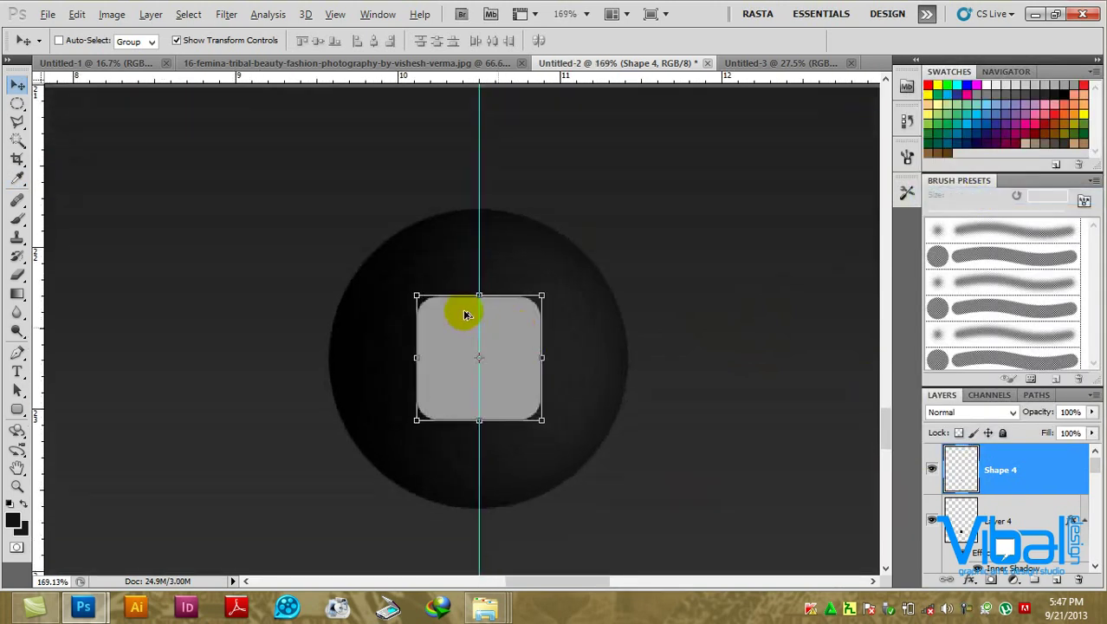
{"action": "left_click", "coordinate": [19, 105]}
{"action": "left_click", "coordinate": [82, 103]}
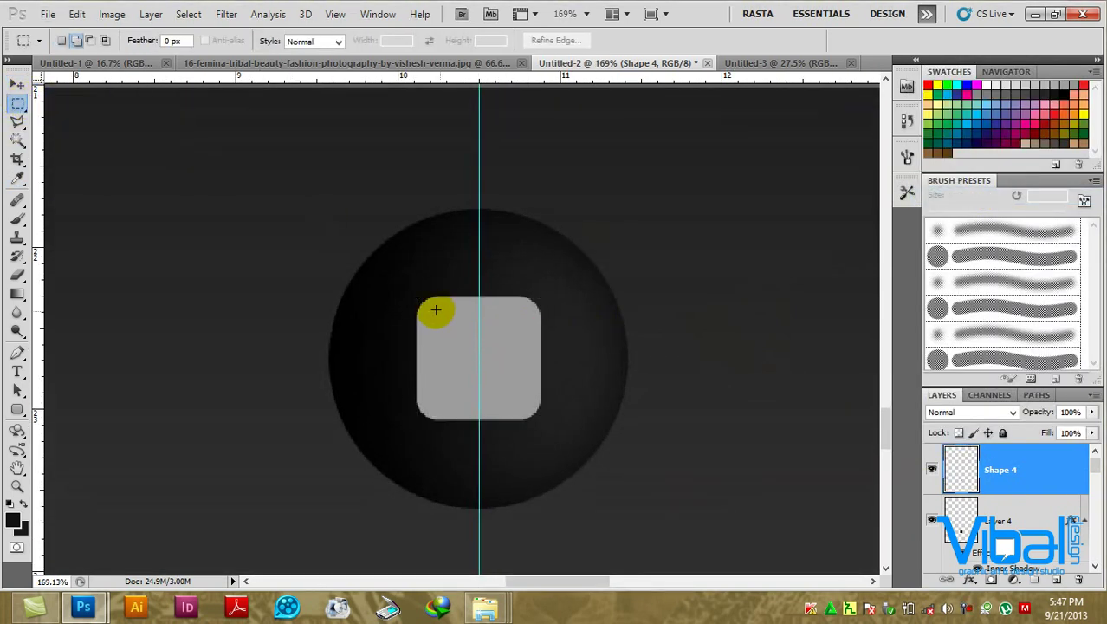
{"action": "left_click_drag", "start_coordinate": [429, 311], "coordinate": [519, 398]}
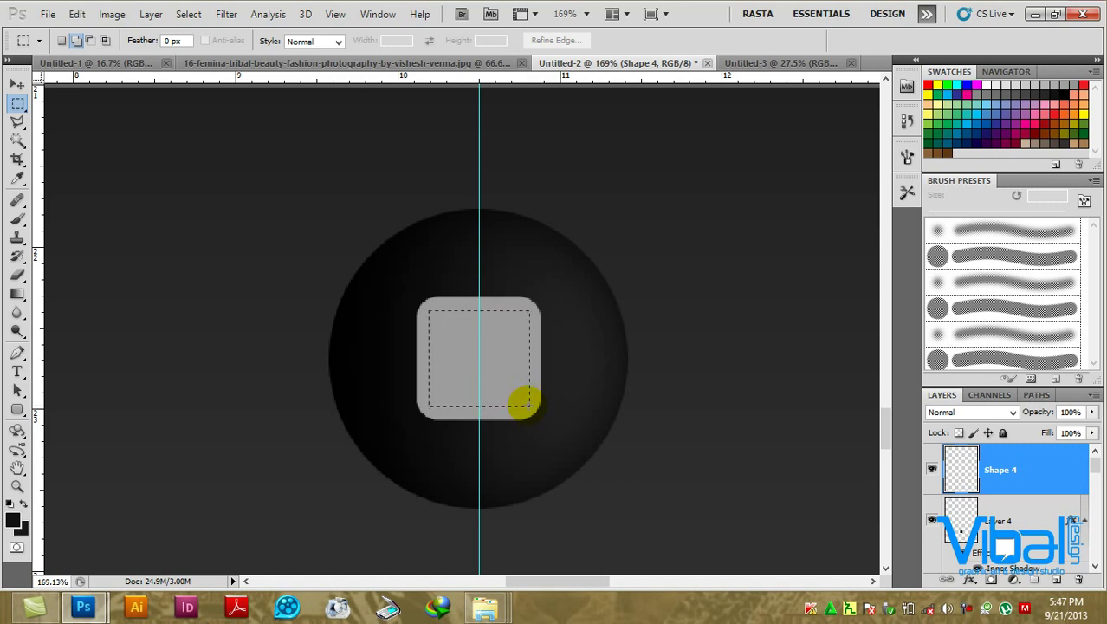
{"action": "left_click_drag", "start_coordinate": [528, 405], "coordinate": [529, 405]}
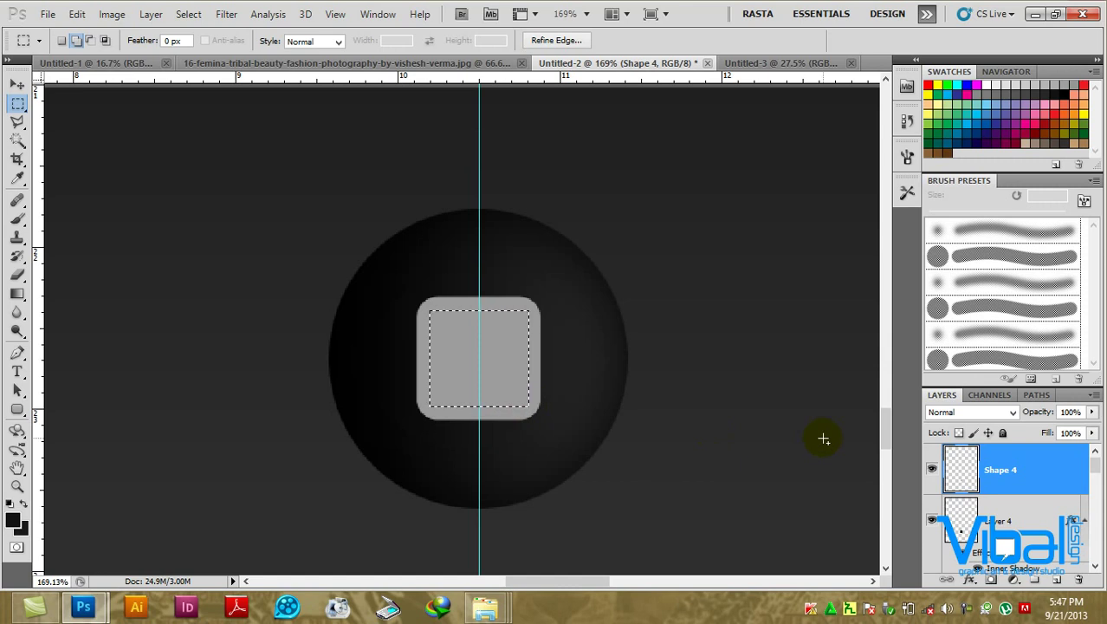
{"action": "key", "text": "Delete"}
Add a Gradient Overlay to Shape 4 using a custom grey, white and dark-grey metallic gradient.
{"action": "double_click", "coordinate": [1048, 472]}
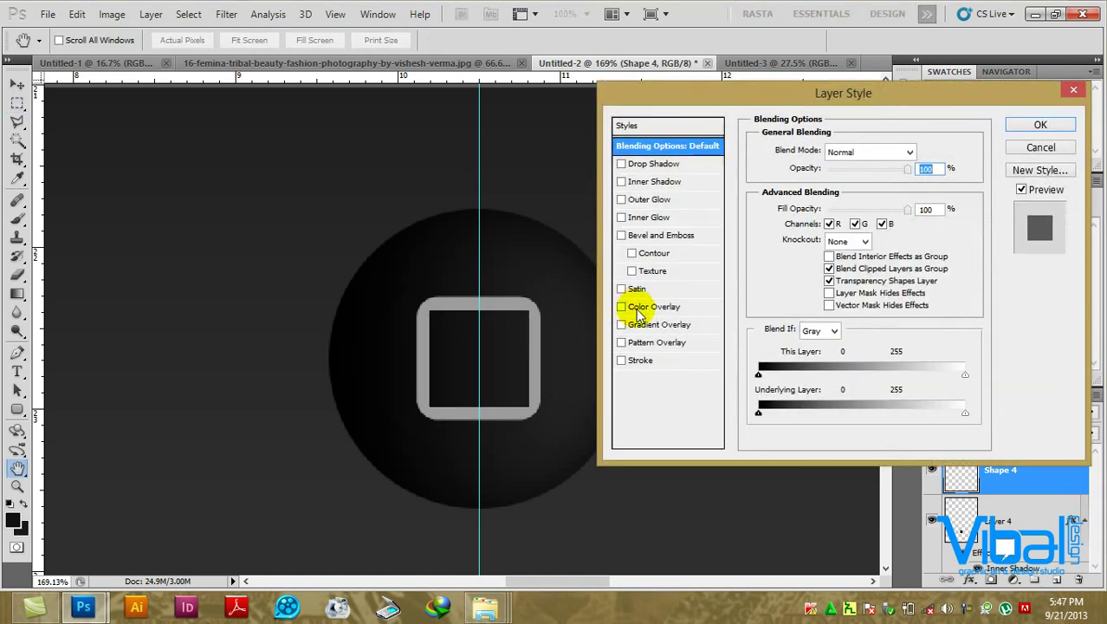
{"action": "left_click", "coordinate": [652, 325]}
{"action": "left_click", "coordinate": [851, 187]}
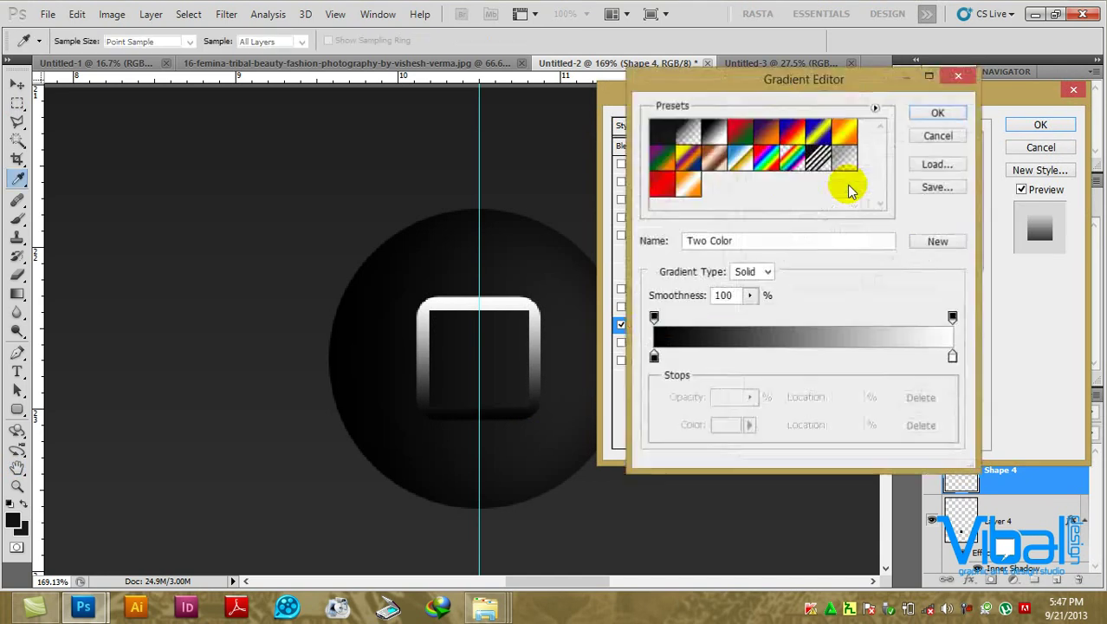
{"action": "left_click_drag", "start_coordinate": [656, 360], "coordinate": [668, 363]}
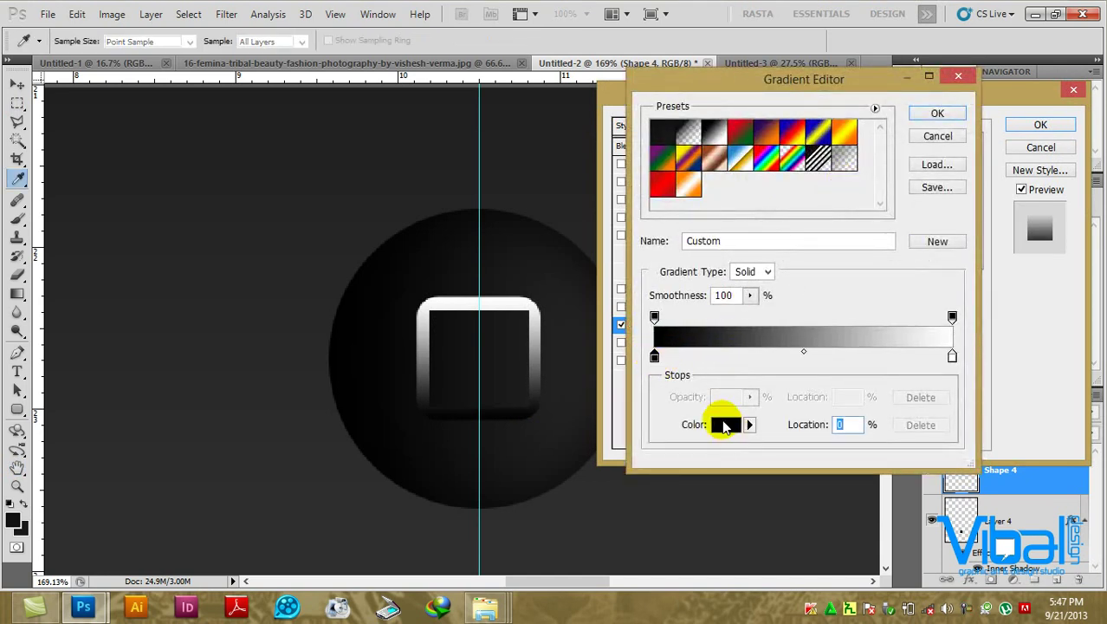
{"action": "left_click", "coordinate": [725, 424]}
{"action": "left_click", "coordinate": [596, 325]}
{"action": "mouse_move", "coordinate": [596, 332]}
{"action": "left_mouse_down"}
{"action": "mouse_move", "coordinate": [596, 350]}
{"action": "mouse_move", "coordinate": [924, 359]}
{"action": "mouse_move", "coordinate": [804, 356]}
{"action": "left_mouse_up"}
{"action": "left_click", "coordinate": [979, 208]}
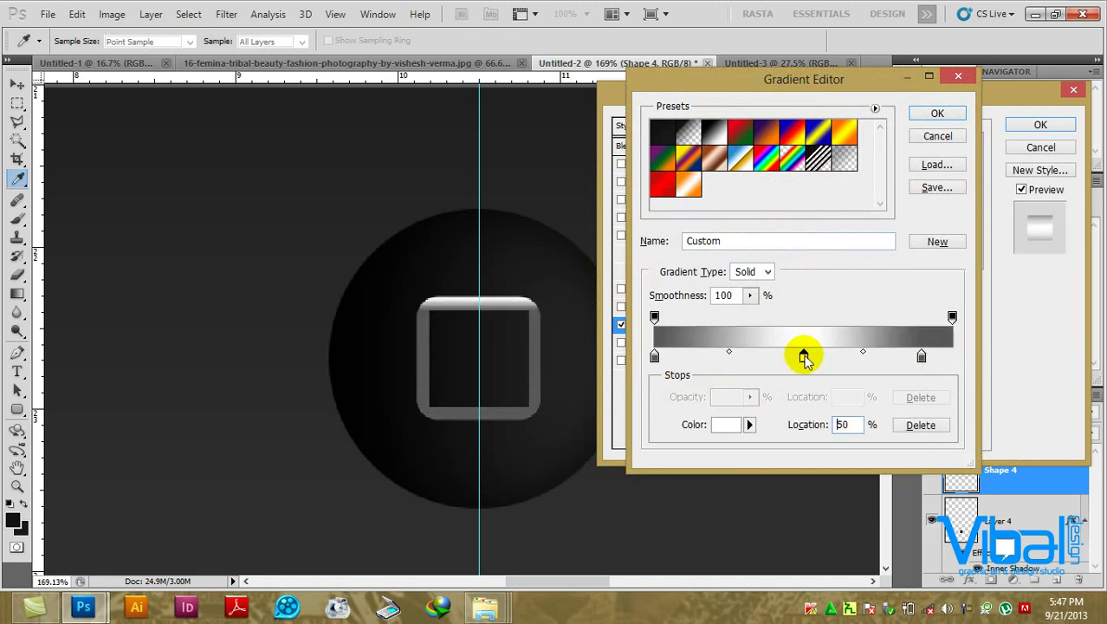
{"action": "left_click_drag", "start_coordinate": [922, 358], "coordinate": [952, 356]}
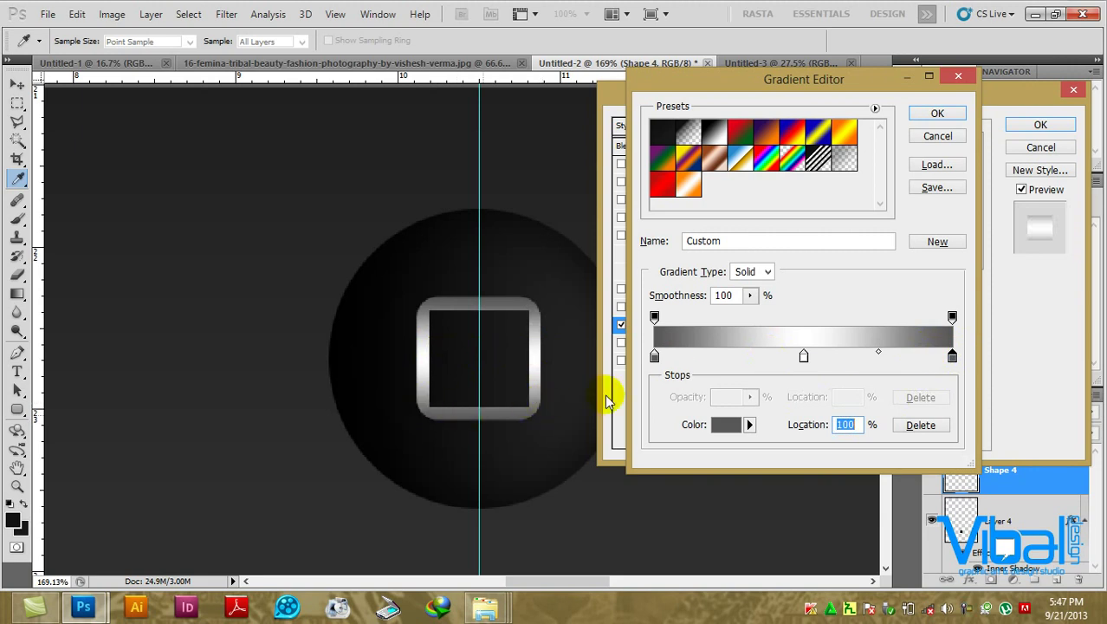
{"action": "left_click", "coordinate": [938, 112]}
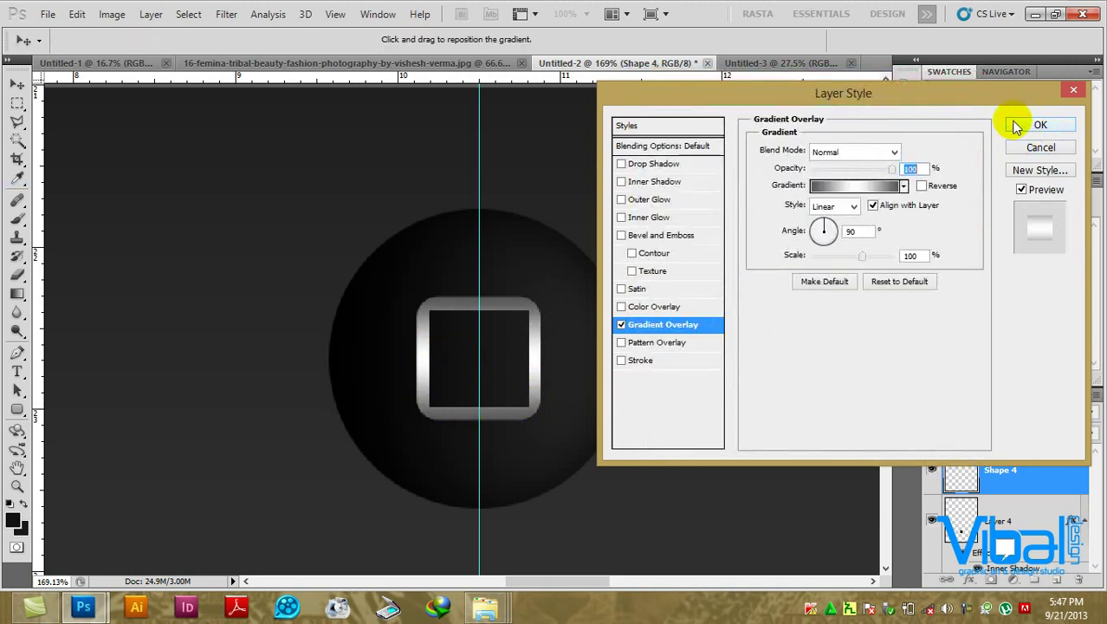
Apply the gradient overlay and pan up to the phone's camera and speaker.
{"action": "left_click", "coordinate": [1017, 127]}
{"action": "scroll", "coordinate": [630, 317], "scroll_direction": "down", "scroll_amount": 5, "text": "alt"}
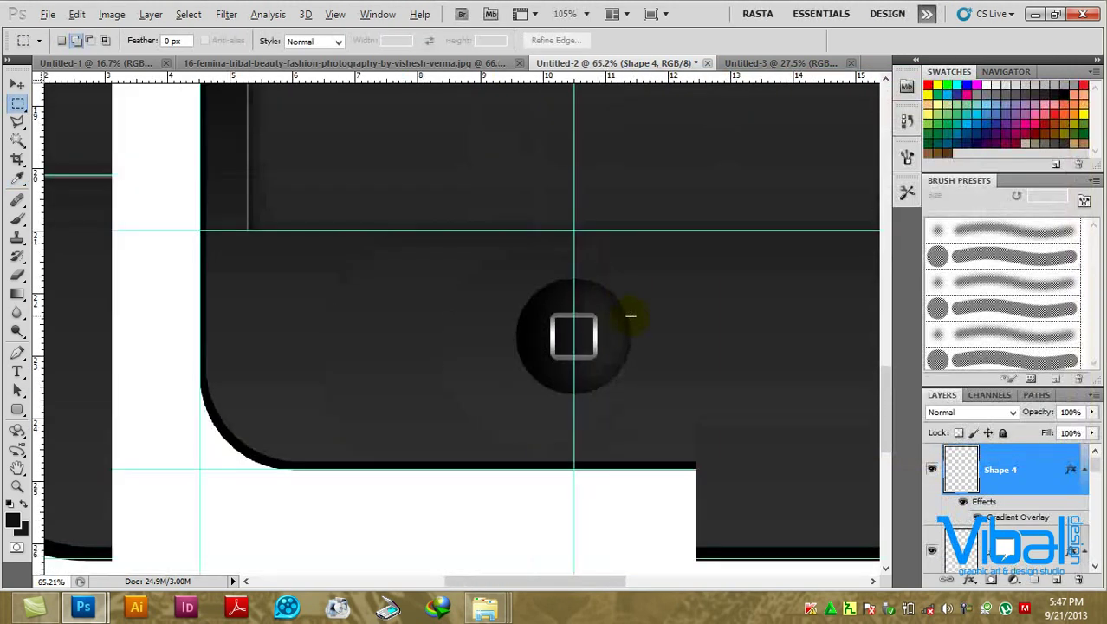
{"action": "scroll", "coordinate": [630, 317], "scroll_direction": "down", "scroll_amount": 2, "text": "alt"}
{"action": "scroll", "coordinate": [632, 315], "scroll_direction": "down", "scroll_amount": 2, "text": "alt"}
{"action": "scroll", "coordinate": [664, 297], "scroll_direction": "down", "scroll_amount": 1, "text": "alt"}
{"action": "mouse_move", "coordinate": [720, 178]}
{"action": "left_mouse_down"}
{"action": "mouse_move", "coordinate": [564, 313]}
{"action": "mouse_move", "coordinate": [567, 339]}
{"action": "left_mouse_up"}
{"action": "scroll", "coordinate": [566, 337], "scroll_direction": "down", "scroll_amount": 1, "text": "alt"}
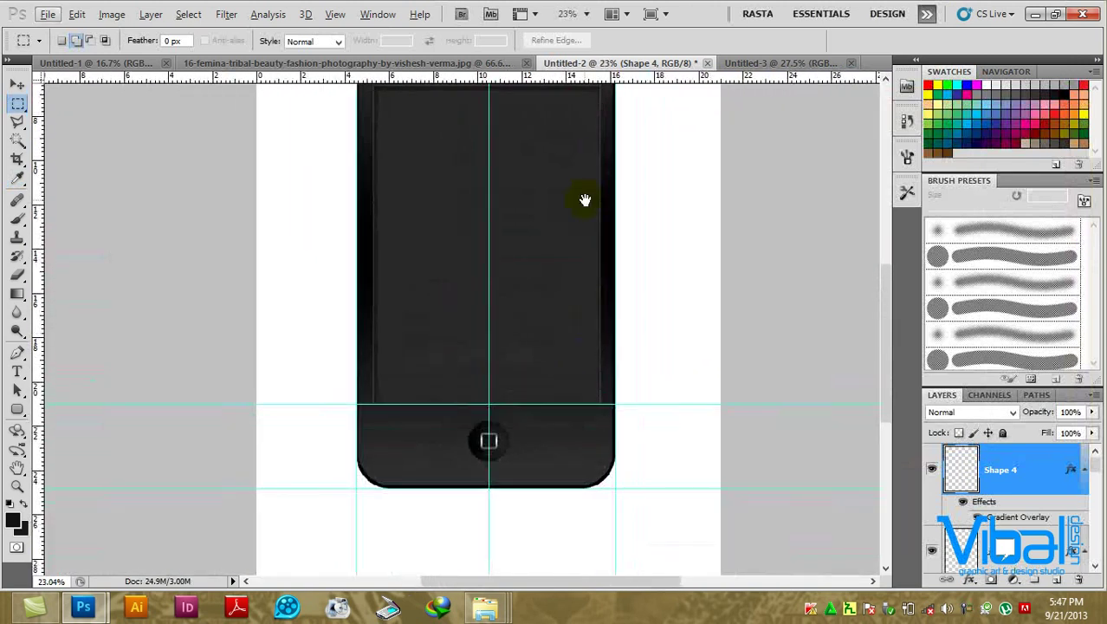
{"action": "left_click_drag", "start_coordinate": [585, 200], "coordinate": [581, 281]}
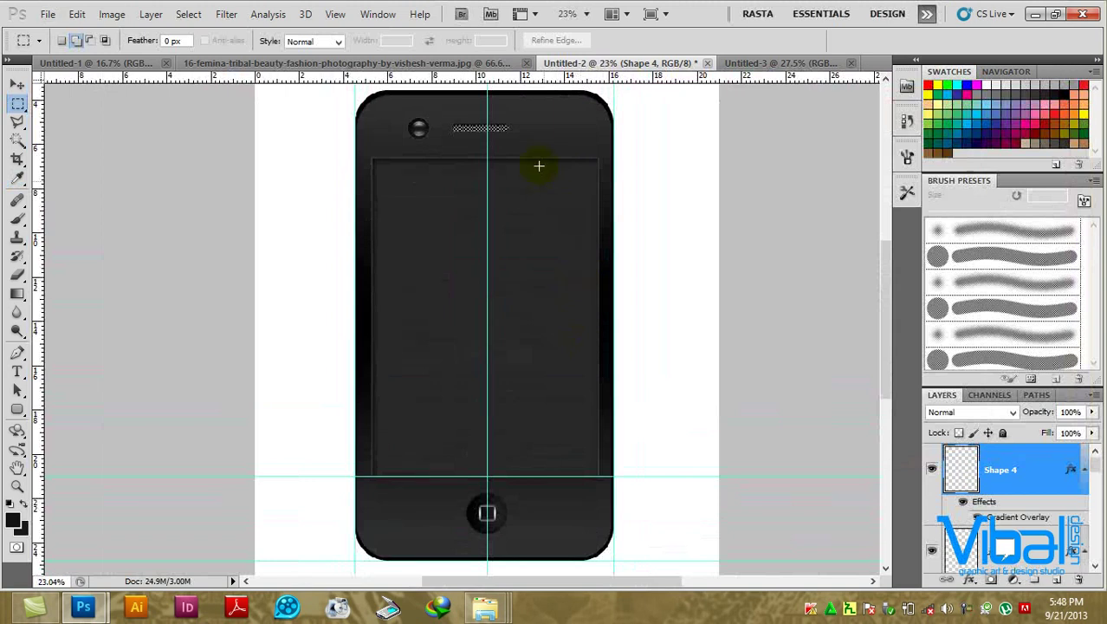
{"action": "scroll", "coordinate": [539, 166], "scroll_direction": "up", "scroll_amount": 1, "text": "alt"}
{"action": "scroll", "coordinate": [507, 141], "scroll_direction": "up", "scroll_amount": 1, "text": "alt"}
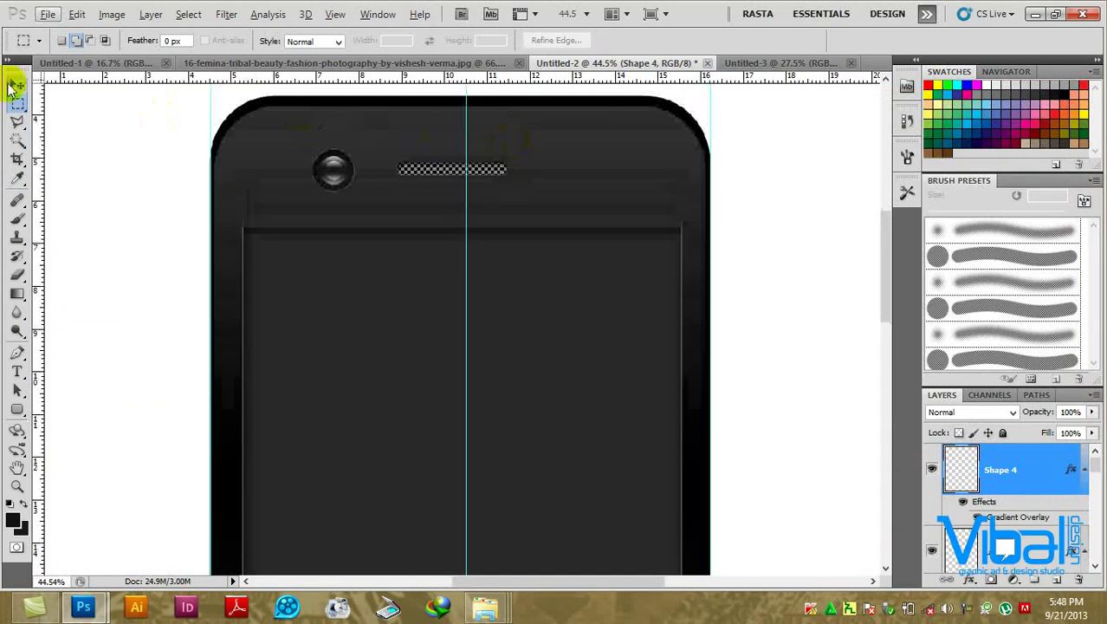
Click through the camera, speaker, Layer 3 and Layer 1 layers to find the speaker grille.
{"action": "left_click", "coordinate": [17, 84]}
{"action": "left_click", "coordinate": [452, 168], "text": "ctrl"}
{"action": "left_click", "coordinate": [1058, 487]}
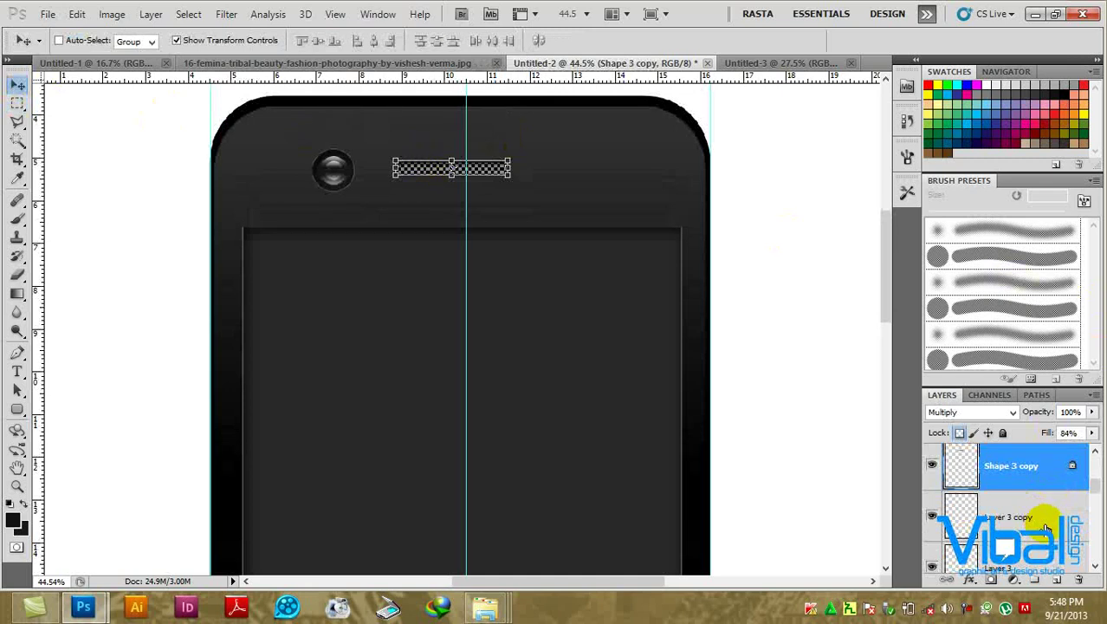
{"action": "scroll", "coordinate": [1047, 527], "scroll_direction": "down", "scroll_amount": 1}
{"action": "left_click", "coordinate": [1040, 473]}
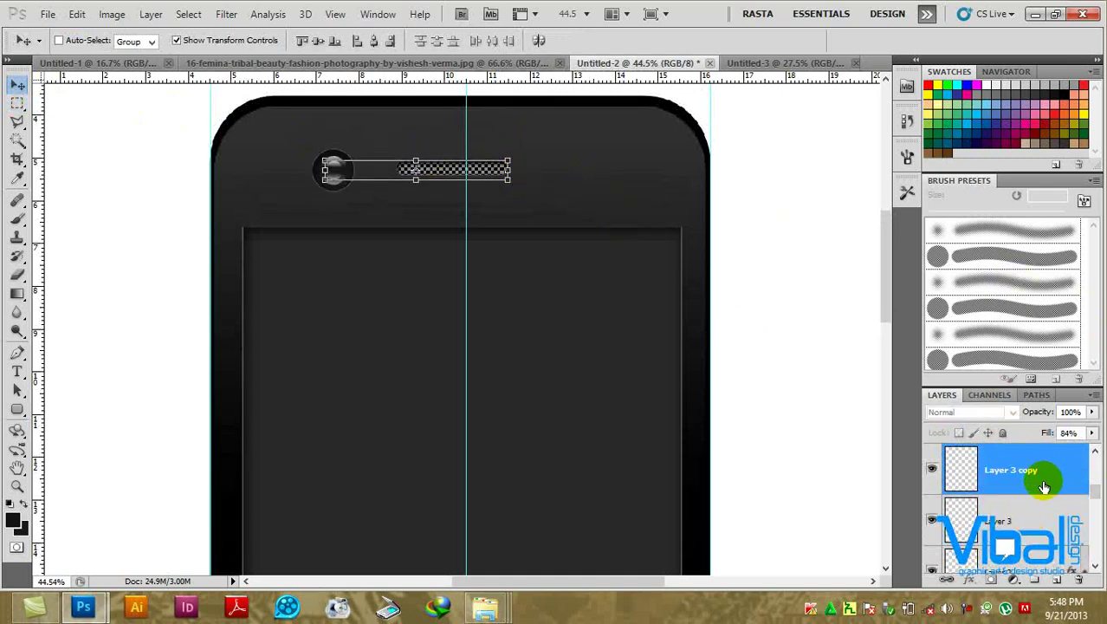
{"action": "scroll", "coordinate": [1045, 487], "scroll_direction": "up", "scroll_amount": 1}
{"action": "scroll", "coordinate": [1044, 487], "scroll_direction": "up", "scroll_amount": 1}
{"action": "scroll", "coordinate": [1041, 481], "scroll_direction": "down", "scroll_amount": 2}
{"action": "left_click", "coordinate": [1040, 473]}
{"action": "scroll", "coordinate": [1040, 472], "scroll_direction": "down", "scroll_amount": 2}
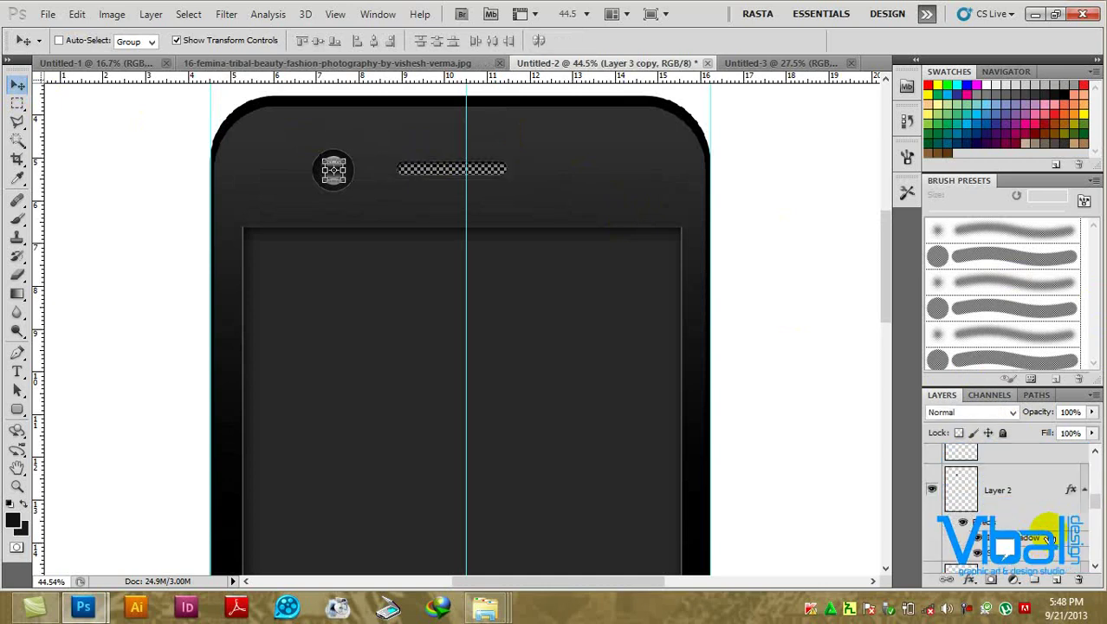
{"action": "left_click", "coordinate": [1040, 456], "text": "shift"}
{"action": "scroll", "coordinate": [1055, 482], "scroll_direction": "up", "scroll_amount": 2}
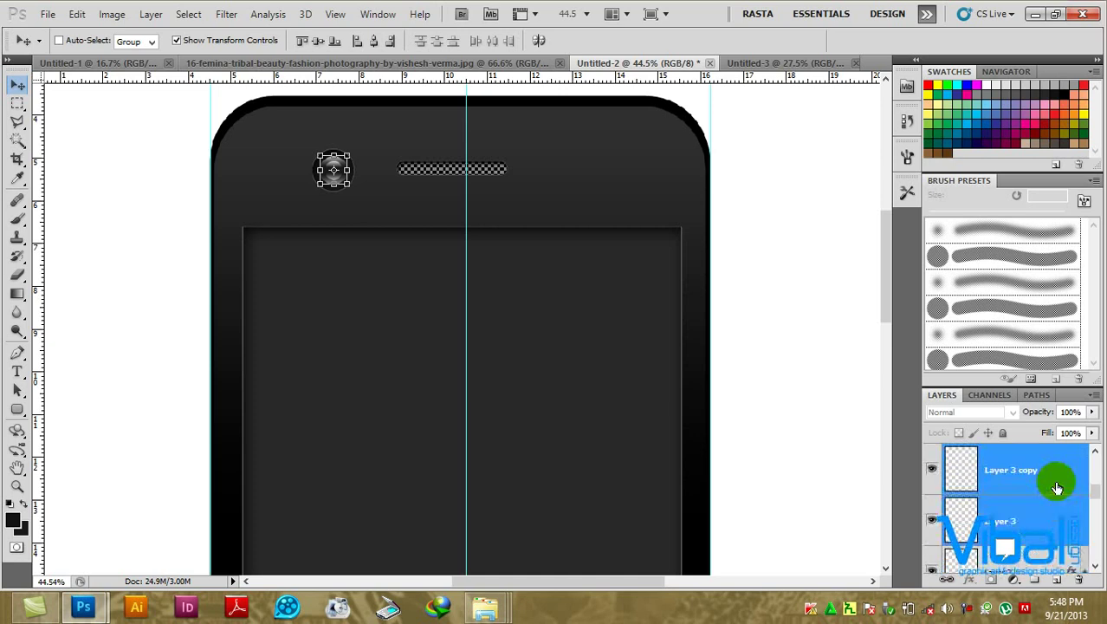
{"action": "scroll", "coordinate": [1055, 485], "scroll_direction": "down", "scroll_amount": 2}
{"action": "left_click", "coordinate": [1037, 486]}
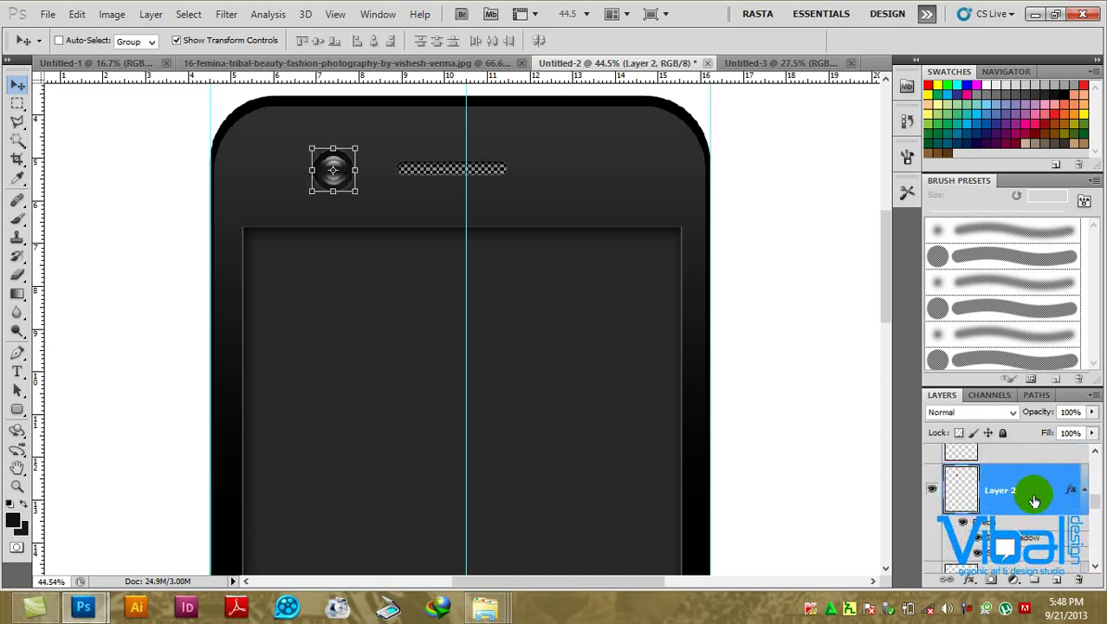
{"action": "scroll", "coordinate": [1034, 501], "scroll_direction": "down", "scroll_amount": 2}
{"action": "left_click", "coordinate": [1031, 524]}
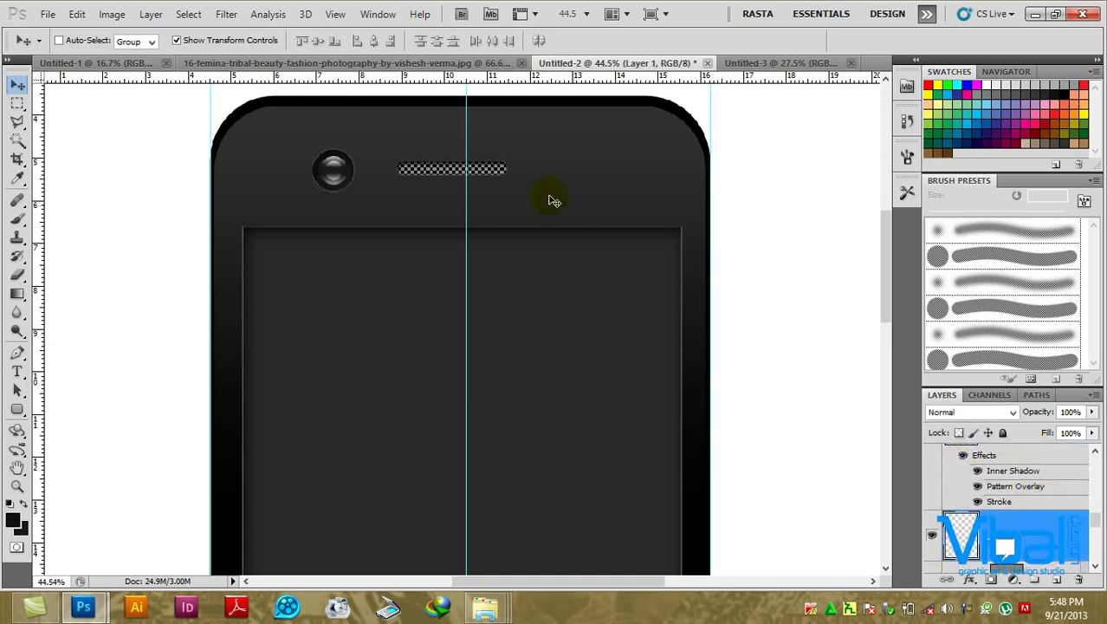
Select the speaker grille with the camera lens layer and shift it slightly right.
{"action": "left_click", "coordinate": [498, 168], "text": "ctrl"}
{"action": "scroll", "coordinate": [1024, 487], "scroll_direction": "up", "scroll_amount": 2}
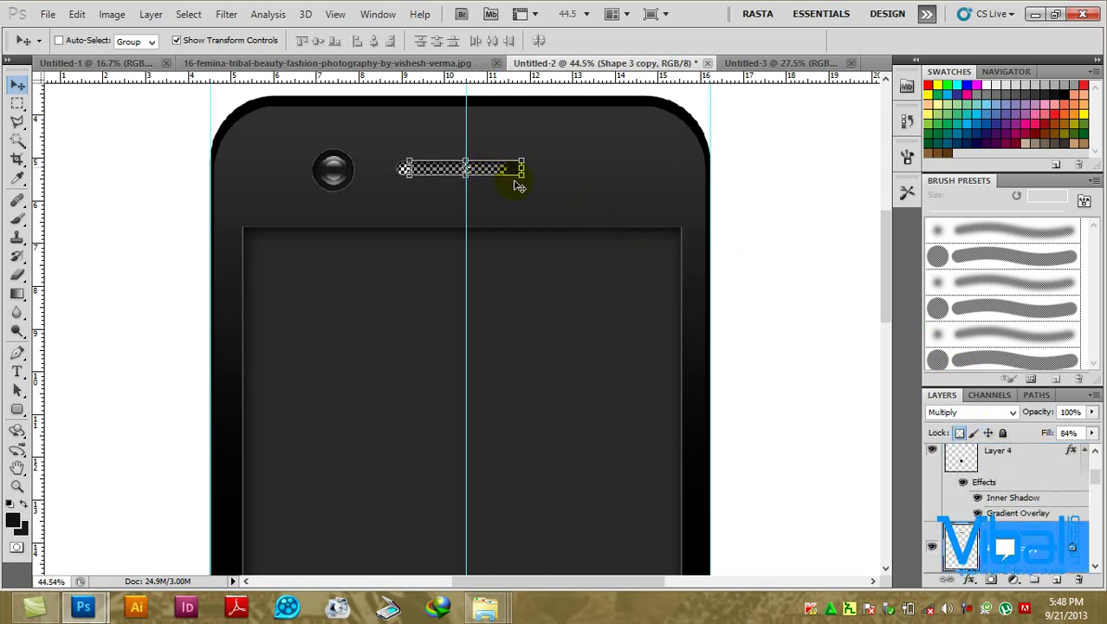
{"action": "scroll", "coordinate": [1033, 518], "scroll_direction": "down", "scroll_amount": 2}
{"action": "left_click", "coordinate": [1046, 518], "text": "ctrl"}
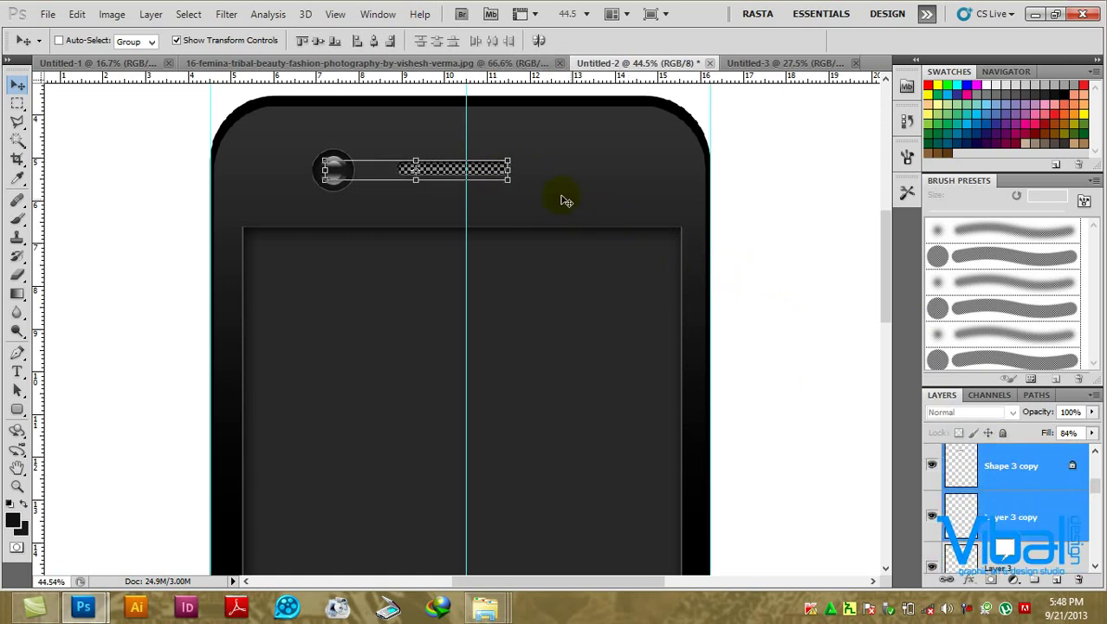
{"action": "left_click_drag", "start_coordinate": [501, 173], "coordinate": [511, 176]}
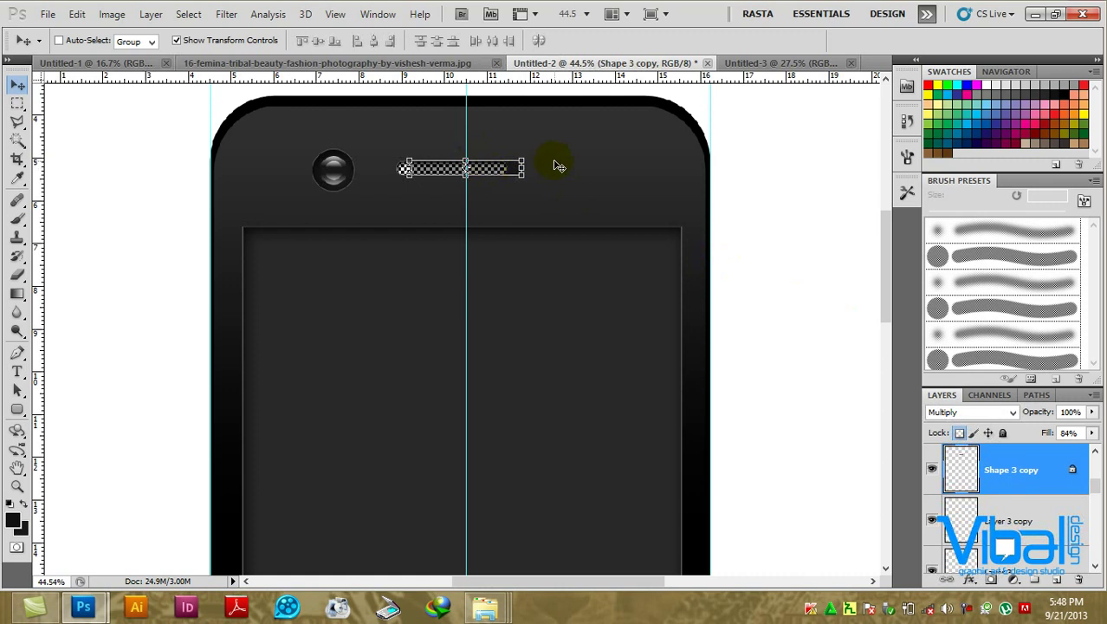
Narrow the Shape 3 speaker slot on both sides to about 90%.
{"action": "left_click_drag", "start_coordinate": [431, 175], "coordinate": [569, 170]}
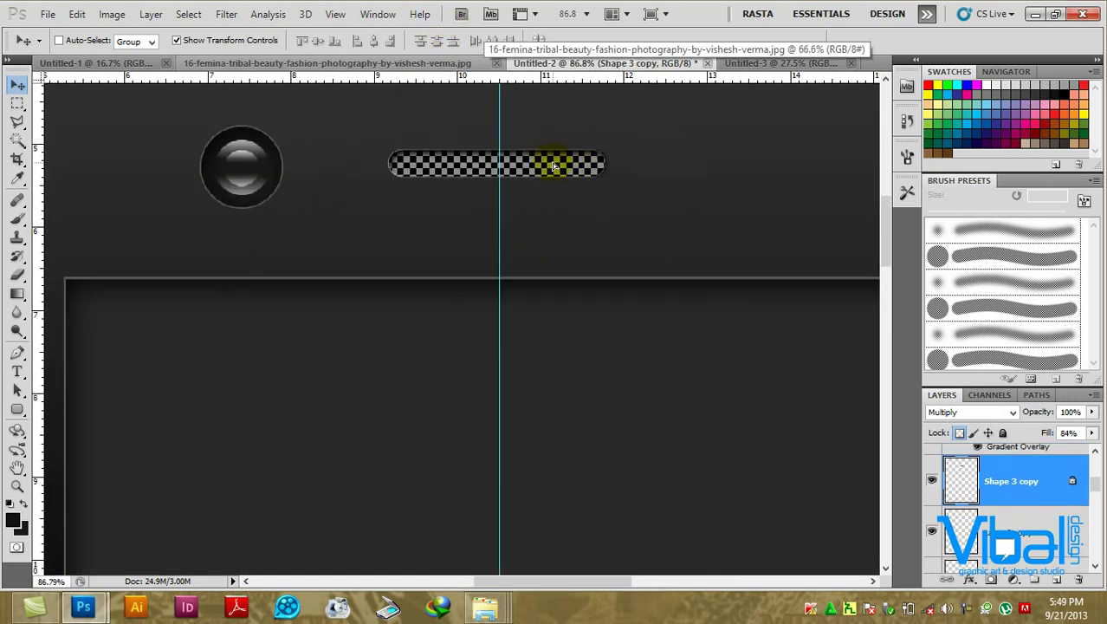
{"action": "left_click", "coordinate": [650, 224], "text": "alt"}
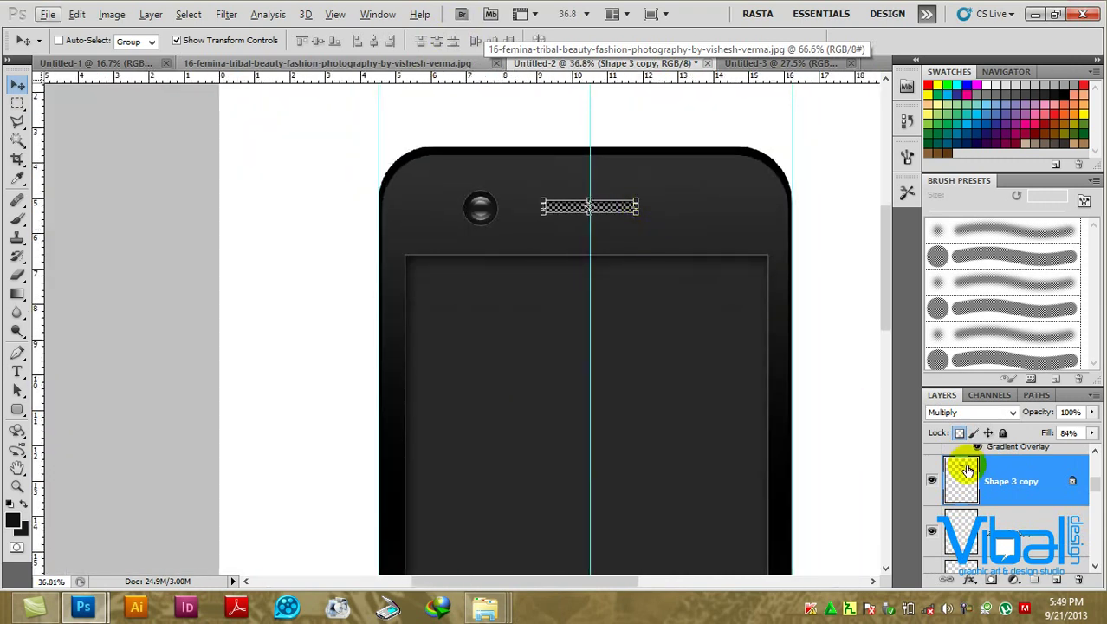
{"action": "scroll", "coordinate": [1014, 503], "scroll_direction": "down", "scroll_amount": 4}
{"action": "scroll", "coordinate": [1014, 502], "scroll_direction": "up", "scroll_amount": 2}
{"action": "left_click", "coordinate": [1034, 499]}
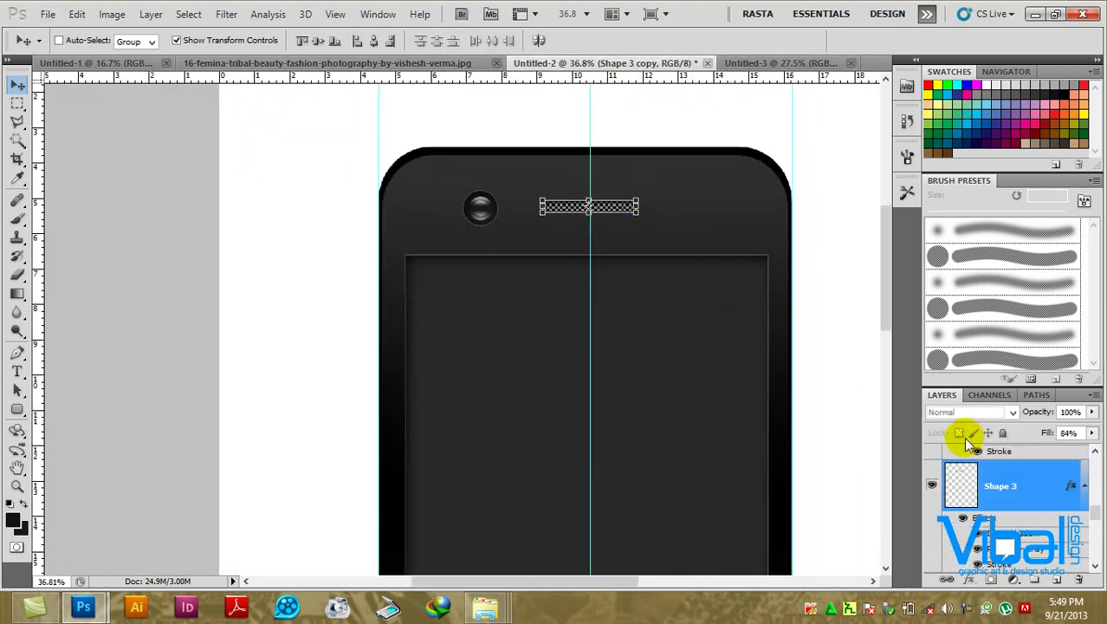
{"action": "left_click_drag", "start_coordinate": [639, 201], "coordinate": [633, 201]}
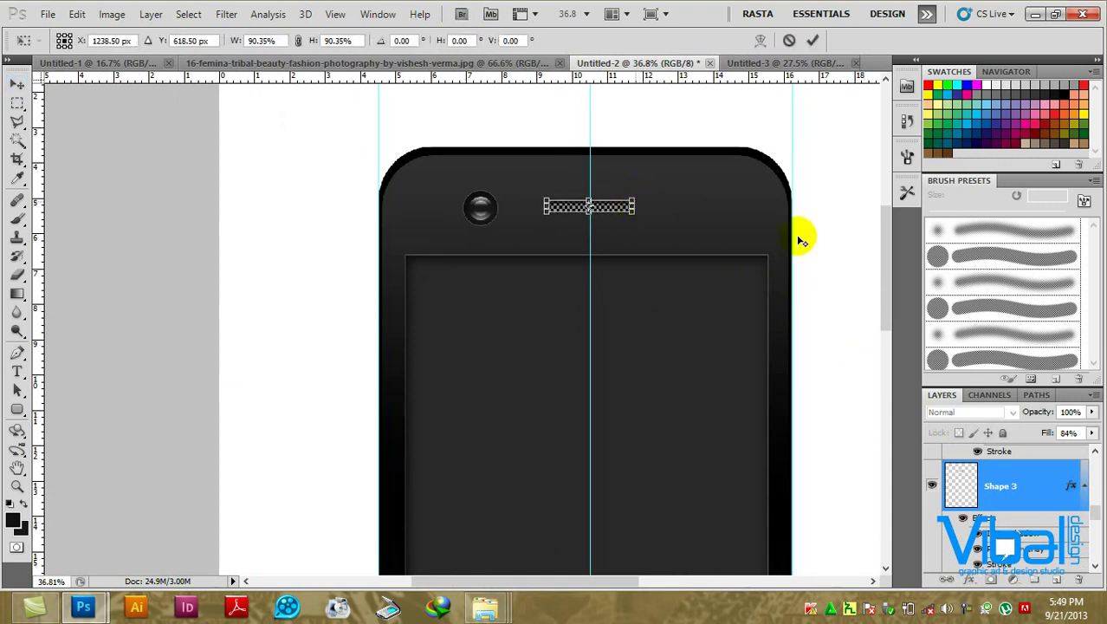
{"action": "key", "text": "Return"}
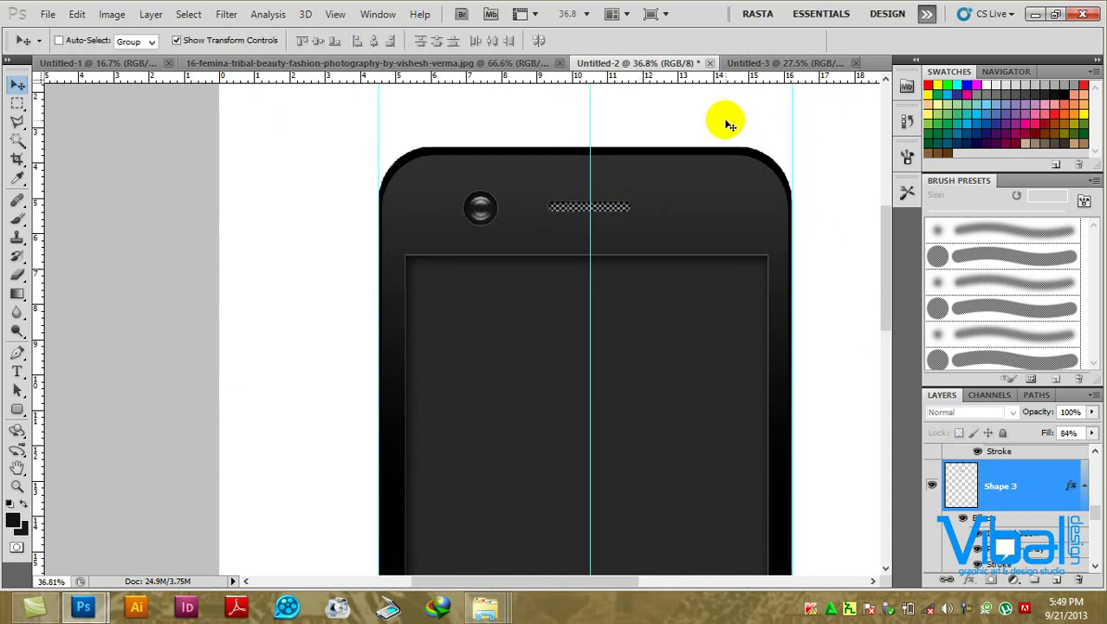
Scroll down to the home button and press Ctrl+J on it.
{"action": "scroll", "coordinate": [686, 240], "scroll_direction": "down", "scroll_amount": 2}
{"action": "scroll", "coordinate": [583, 260], "scroll_direction": "down", "scroll_amount": 3}
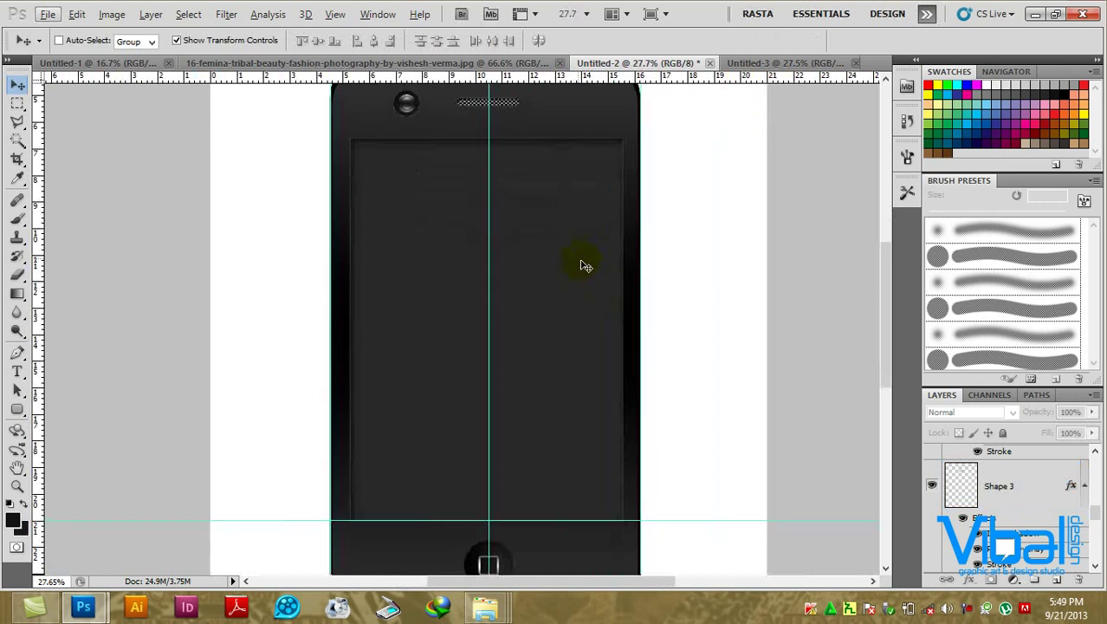
{"action": "scroll", "coordinate": [596, 276], "scroll_direction": "down", "scroll_amount": 1}
{"action": "scroll", "coordinate": [629, 230], "scroll_direction": "down", "scroll_amount": 1}
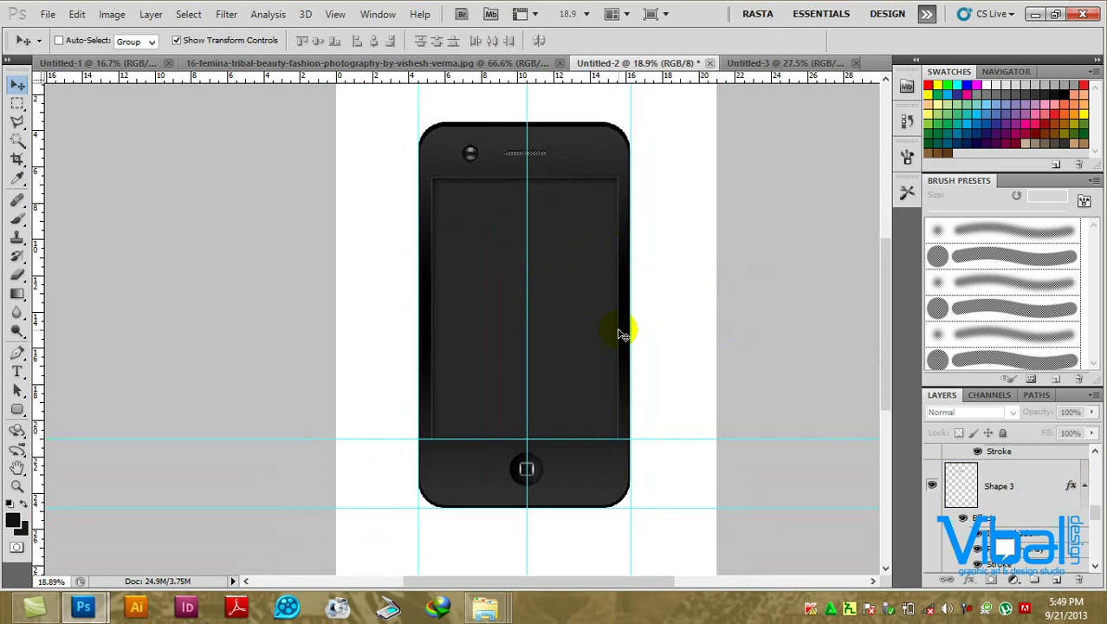
{"action": "scroll", "coordinate": [527, 494], "scroll_direction": "up", "scroll_amount": 5}
{"action": "scroll", "coordinate": [529, 493], "scroll_direction": "up", "scroll_amount": 4}
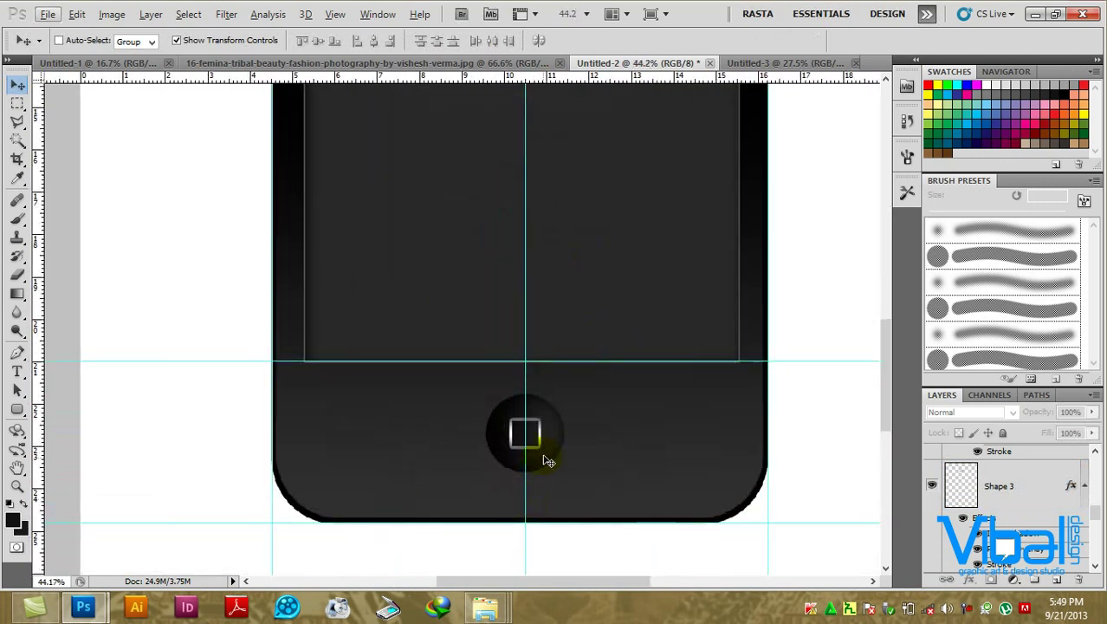
{"action": "key", "text": "ctrl+j"}
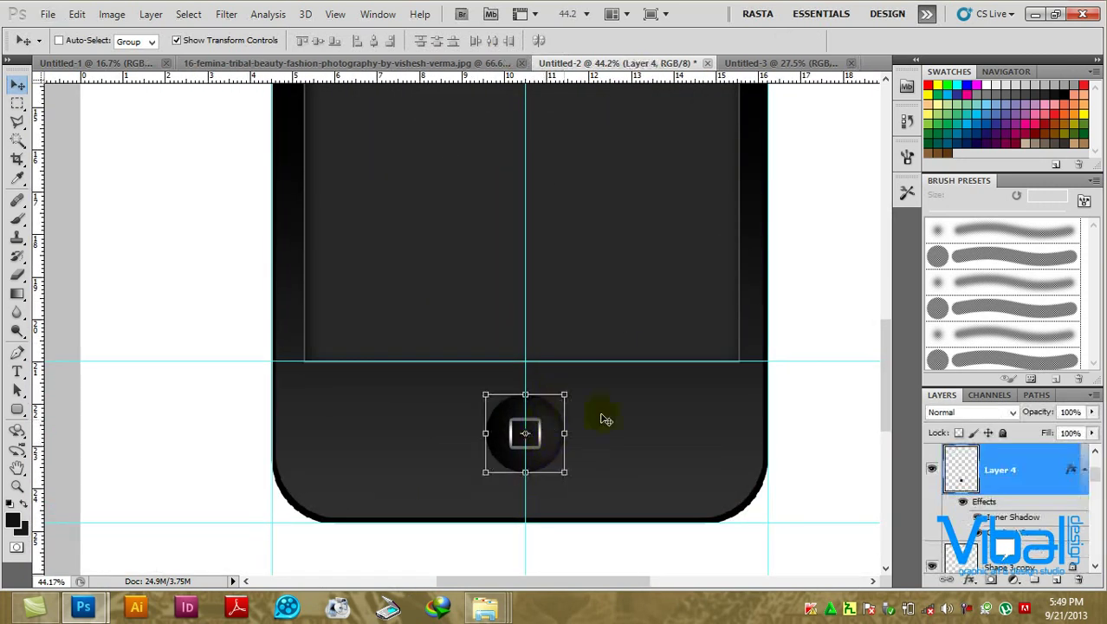
{"action": "scroll", "coordinate": [1011, 500], "scroll_direction": "up", "scroll_amount": 2}
{"action": "scroll", "coordinate": [1014, 507], "scroll_direction": "up", "scroll_amount": 2}
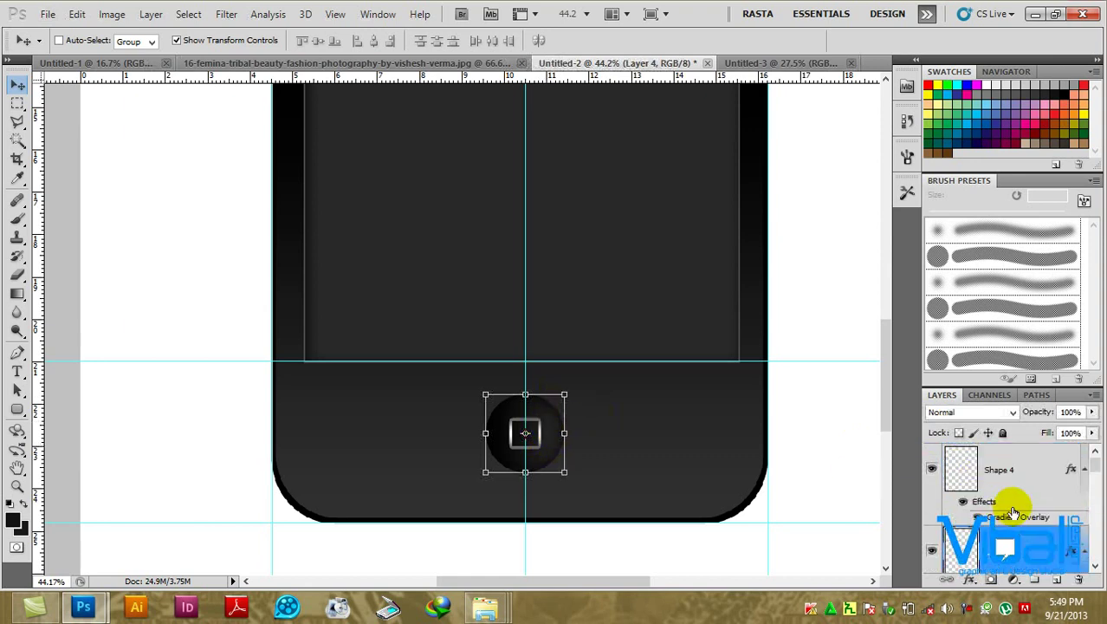
Nudge the Shape 4 home-button icon down and scale it to about 105% about its centre.
{"action": "left_click", "coordinate": [1010, 466]}
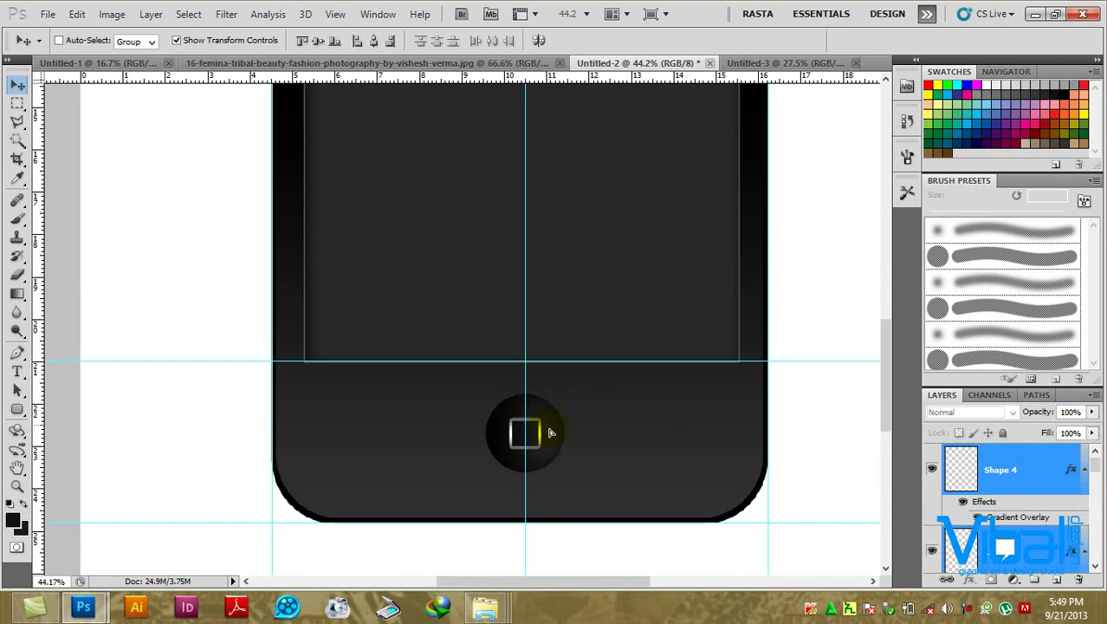
{"action": "key", "text": "shift+Down"}
{"action": "key", "text": "ctrl+t"}
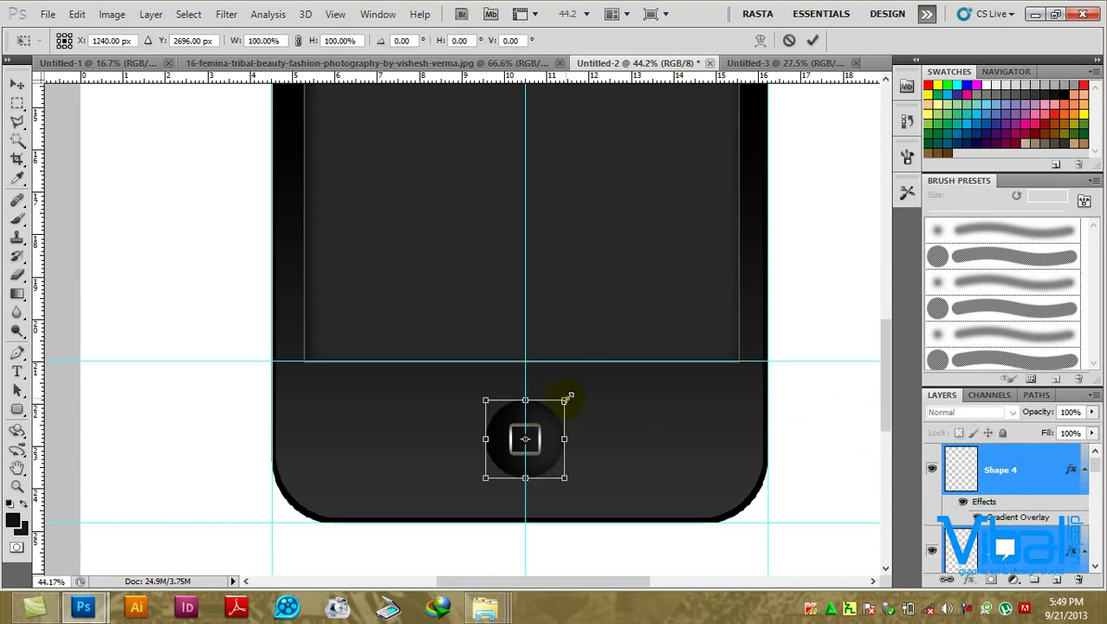
{"action": "left_click_drag", "start_coordinate": [565, 400], "coordinate": [570, 399]}
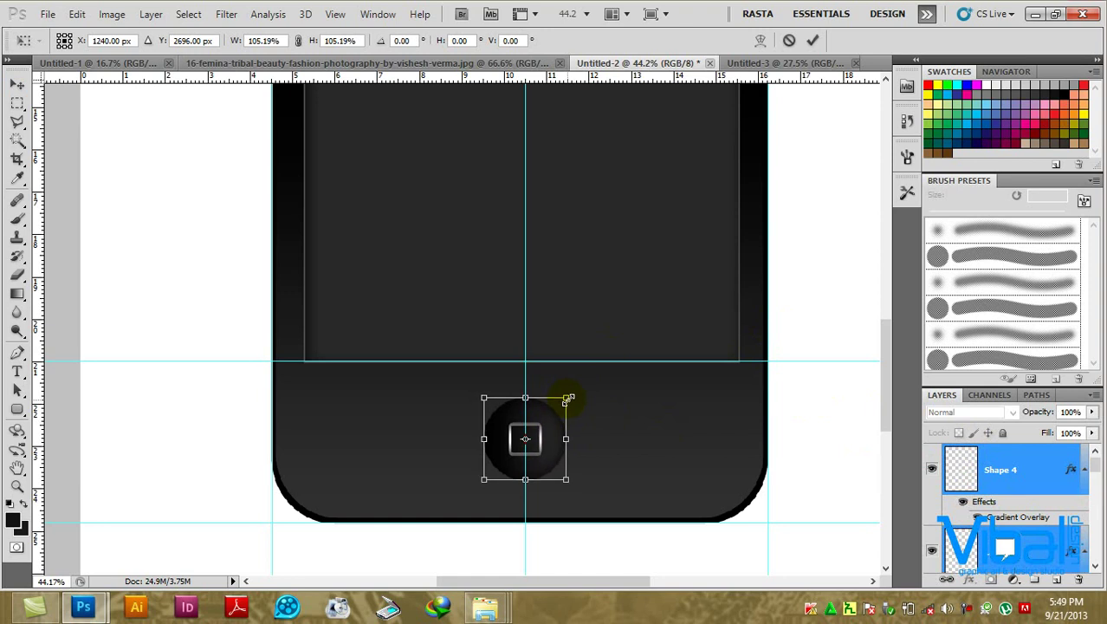
{"action": "key", "text": "Return"}
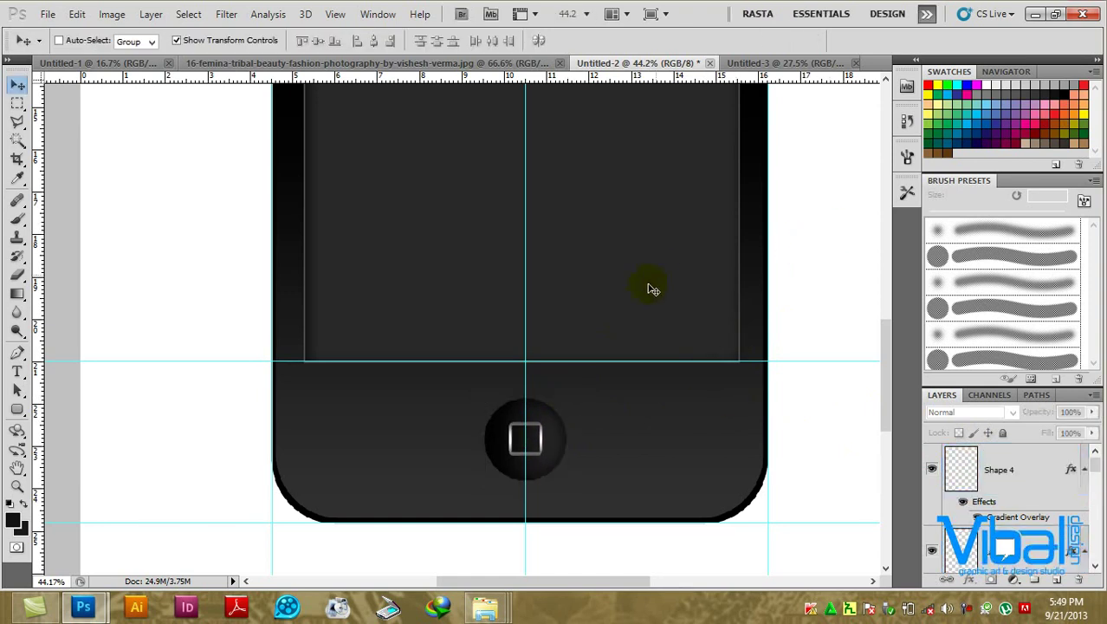
{"action": "scroll", "coordinate": [648, 287], "scroll_direction": "down", "scroll_amount": 2}
{"action": "scroll", "coordinate": [648, 287], "scroll_direction": "down", "scroll_amount": 2}
{"action": "scroll", "coordinate": [659, 226], "scroll_direction": "down", "scroll_amount": 1}
Dismiss the no-layers-selected error and set the pasteboard around the canvas to black.
{"action": "left_click_drag", "start_coordinate": [667, 170], "coordinate": [605, 319]}
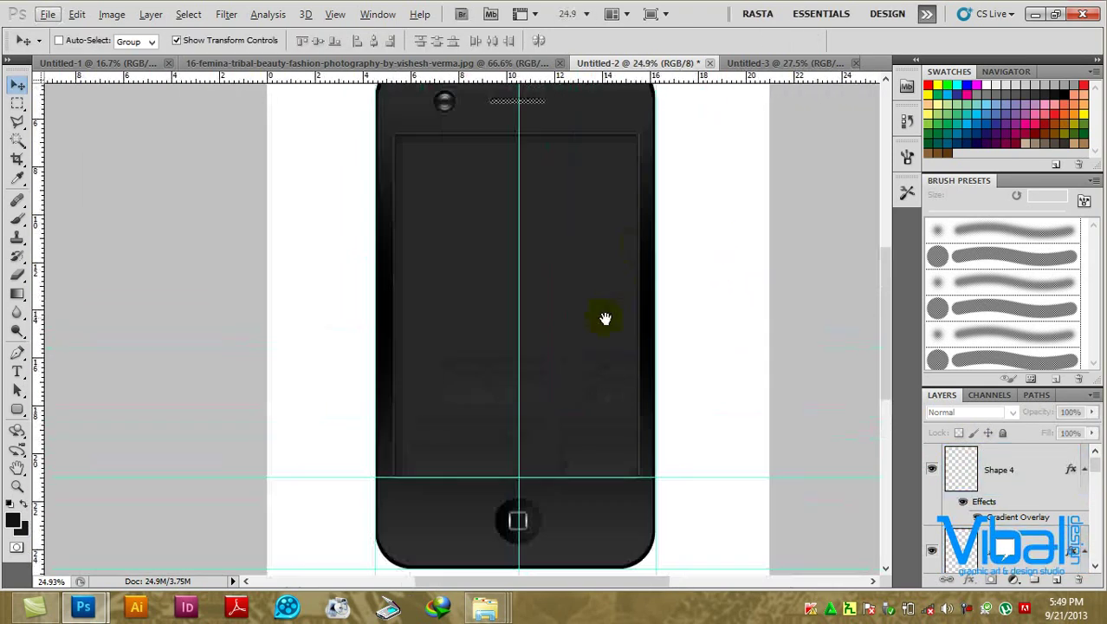
{"action": "scroll", "coordinate": [433, 273], "scroll_direction": "down", "scroll_amount": 1}
{"action": "left_click", "coordinate": [768, 256]}
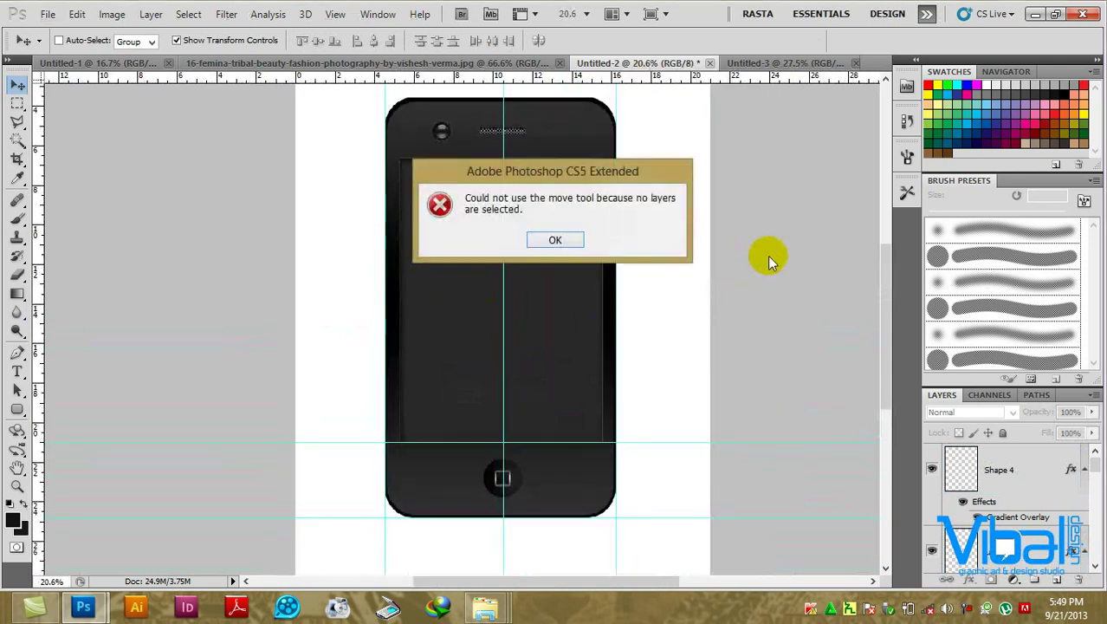
{"action": "key", "text": "Return"}
{"action": "right_click", "coordinate": [763, 263]}
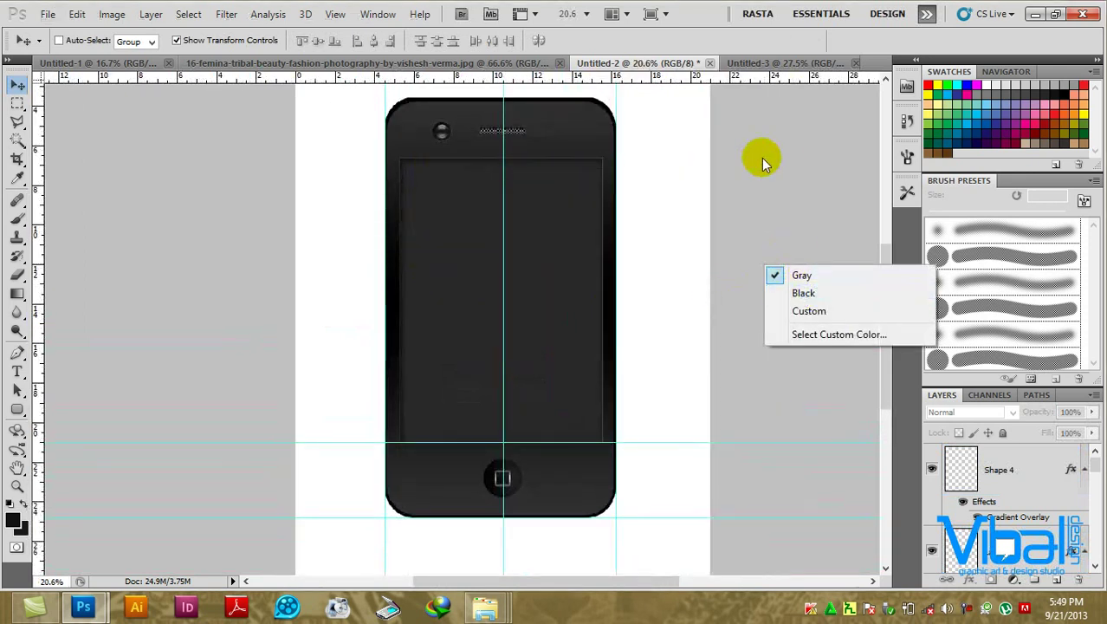
{"action": "left_click", "coordinate": [804, 293]}
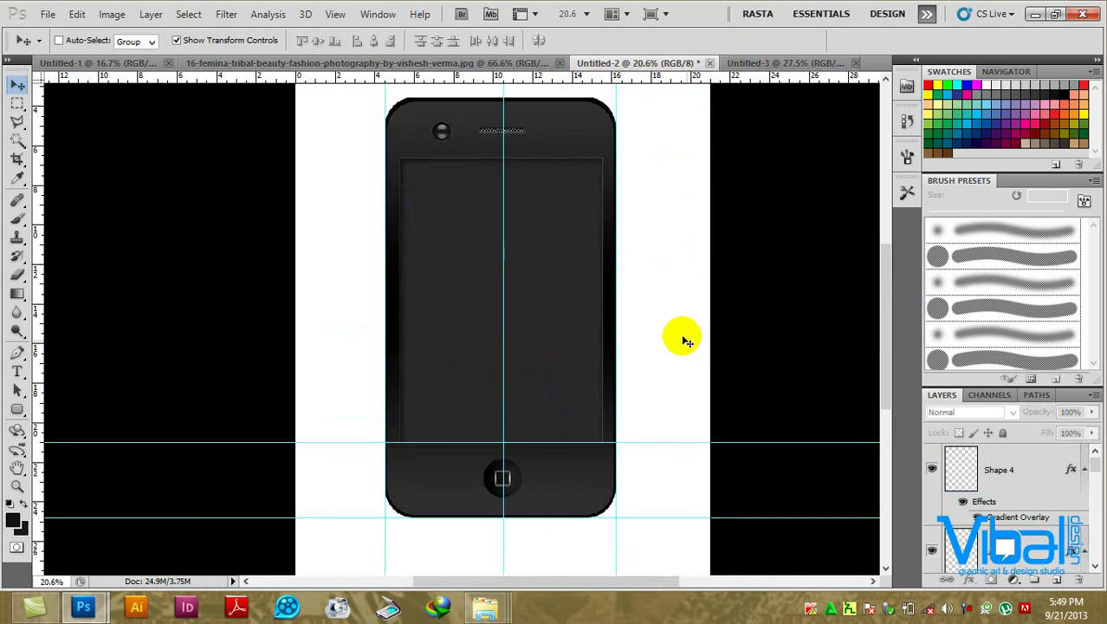
{"action": "scroll", "coordinate": [685, 340], "scroll_direction": "down", "scroll_amount": 1}
{"action": "scroll", "coordinate": [582, 364], "scroll_direction": "up", "scroll_amount": 1}
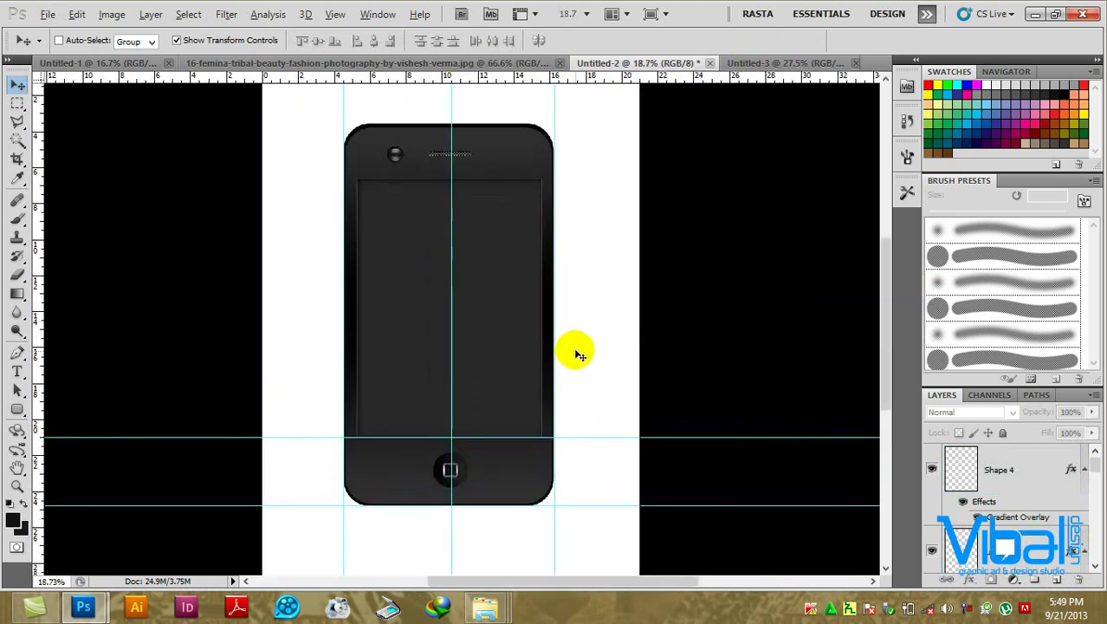
Clear all guides from the document via View > Clear Guides.
{"action": "left_click", "coordinate": [334, 14]}
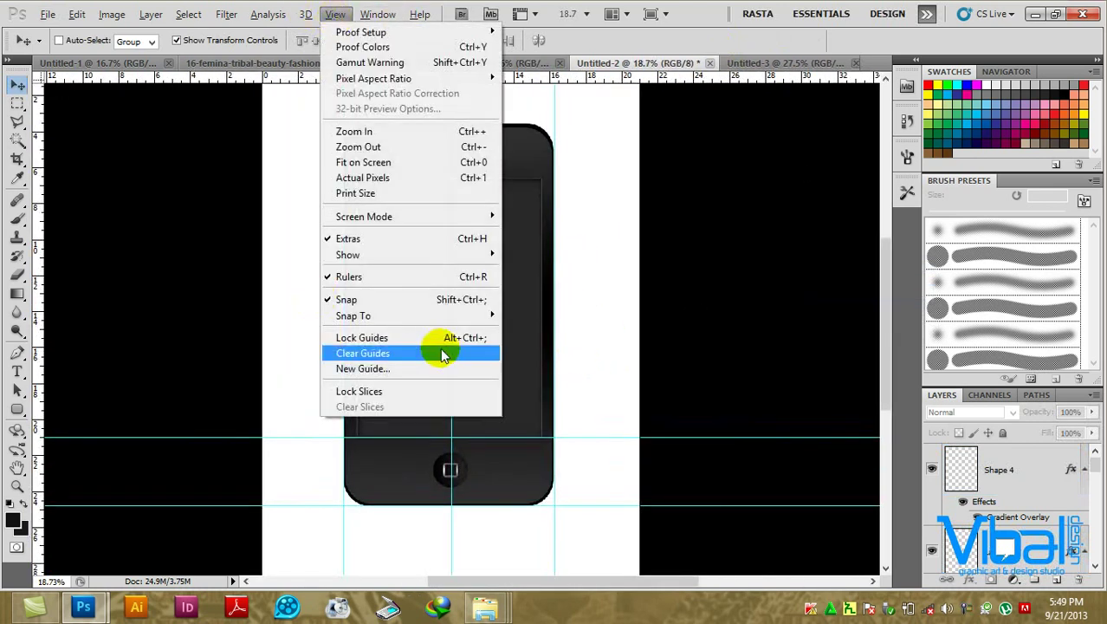
{"action": "left_click", "coordinate": [367, 354]}
{"action": "scroll", "coordinate": [610, 286], "scroll_direction": "down", "scroll_amount": 1}
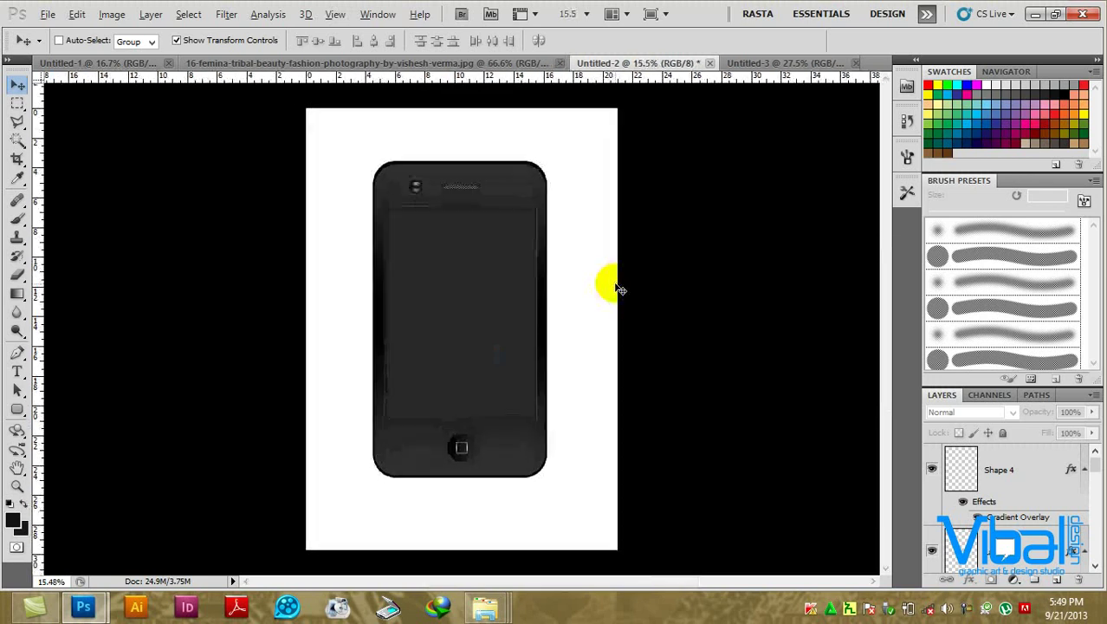
{"action": "scroll", "coordinate": [619, 288], "scroll_direction": "up", "scroll_amount": 1}
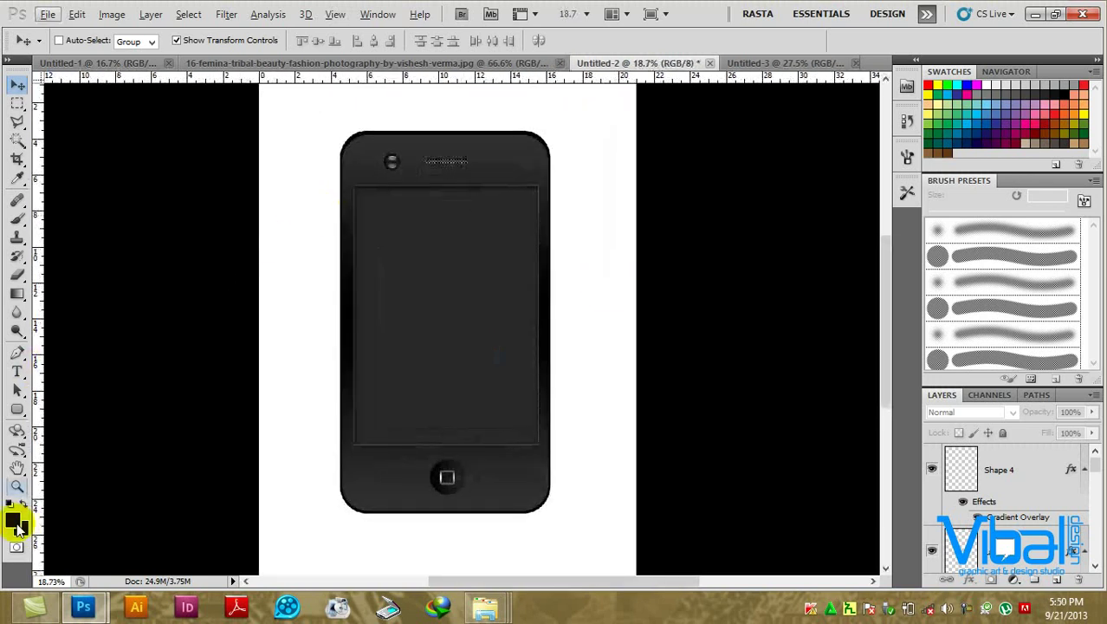
Fill the Background layer with light grey a3a3a3.
{"action": "left_click", "coordinate": [15, 522]}
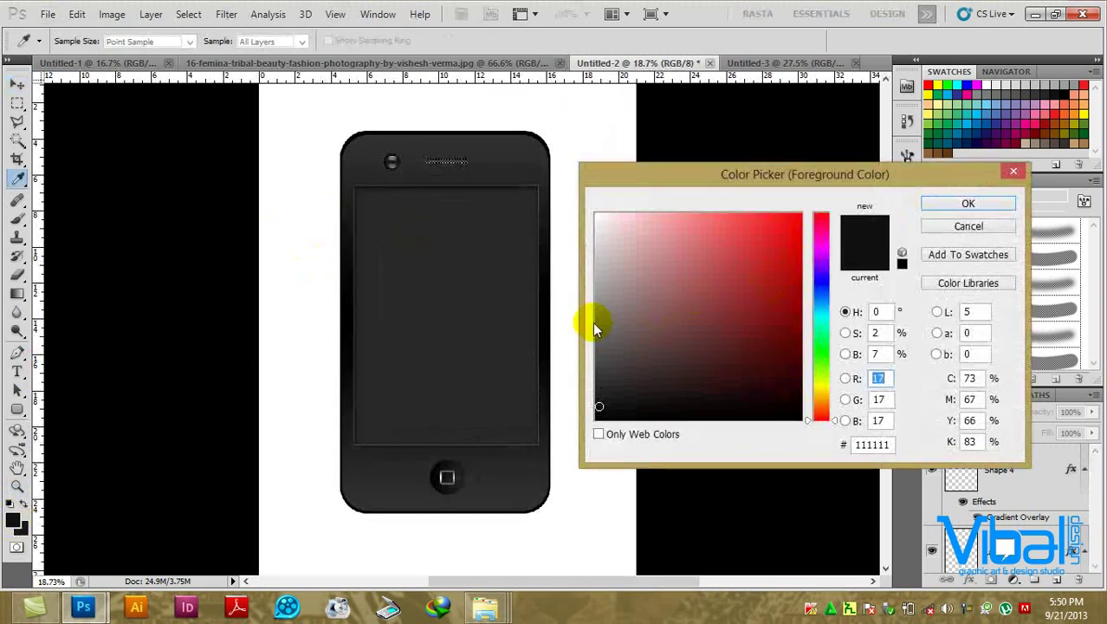
{"action": "left_click_drag", "start_coordinate": [595, 327], "coordinate": [596, 288]}
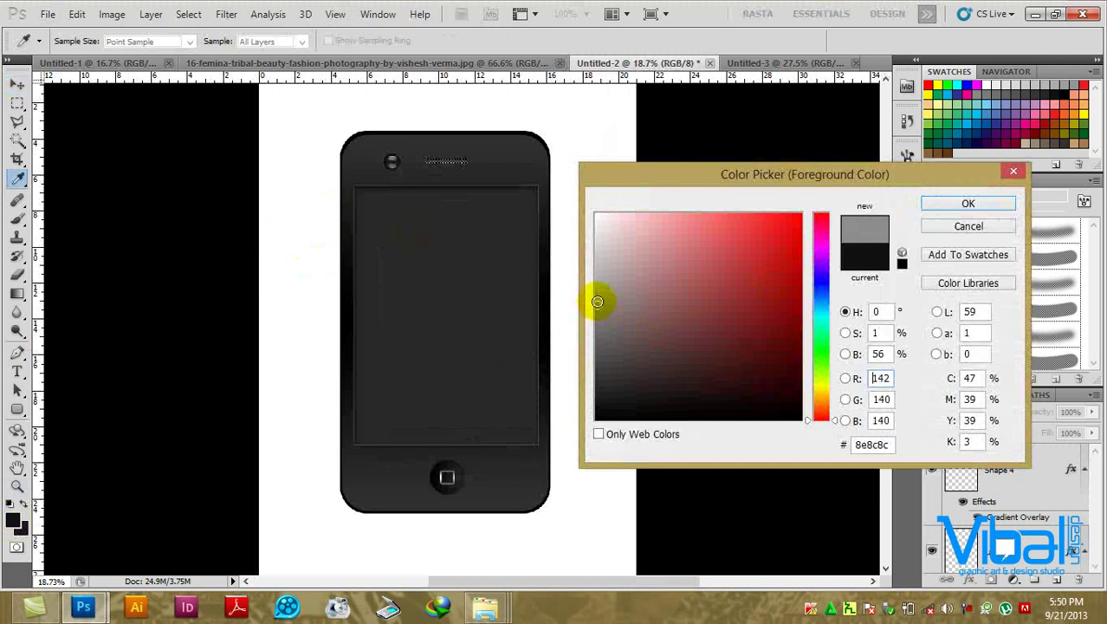
{"action": "left_click", "coordinate": [967, 204]}
{"action": "key", "text": "v"}
{"action": "scroll", "coordinate": [1048, 520], "scroll_direction": "down", "scroll_amount": 2}
{"action": "scroll", "coordinate": [1055, 528], "scroll_direction": "down", "scroll_amount": 2}
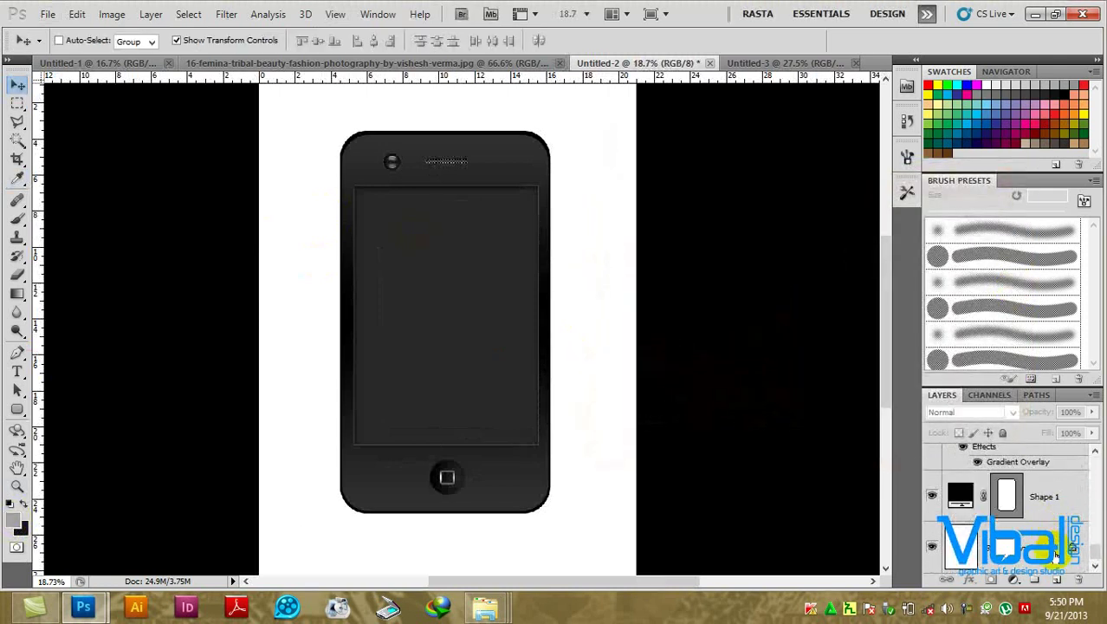
{"action": "left_click", "coordinate": [1056, 553]}
{"action": "key", "text": "alt+BackSpace"}
Select Shape 4 and shrink the phone to about 97% around its centre.
{"action": "scroll", "coordinate": [538, 273], "scroll_direction": "down", "scroll_amount": 2}
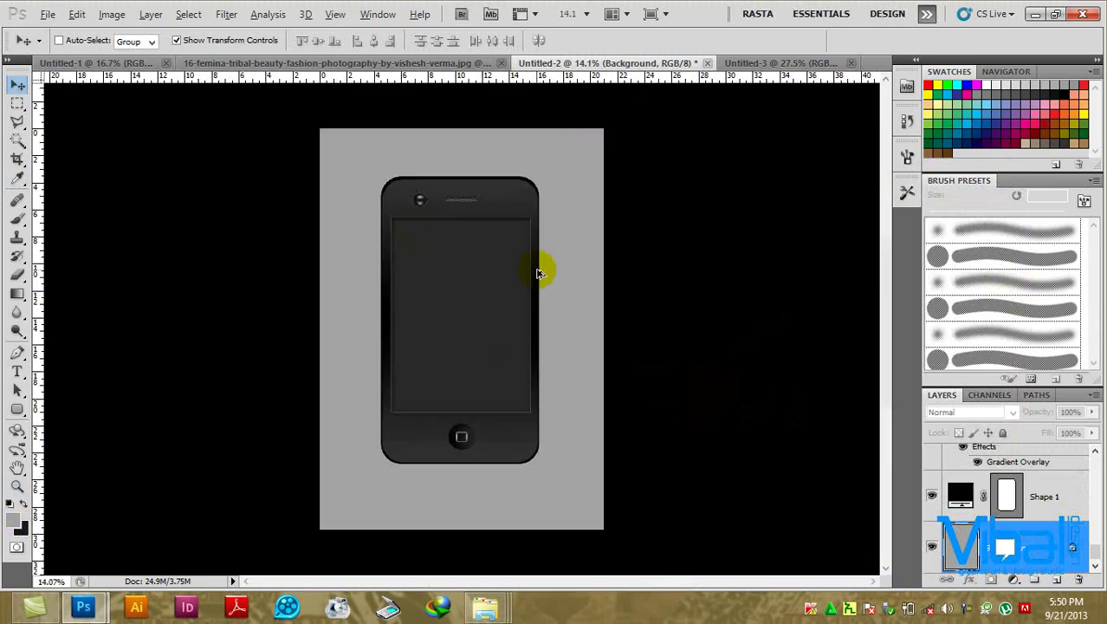
{"action": "scroll", "coordinate": [548, 278], "scroll_direction": "up", "scroll_amount": 2}
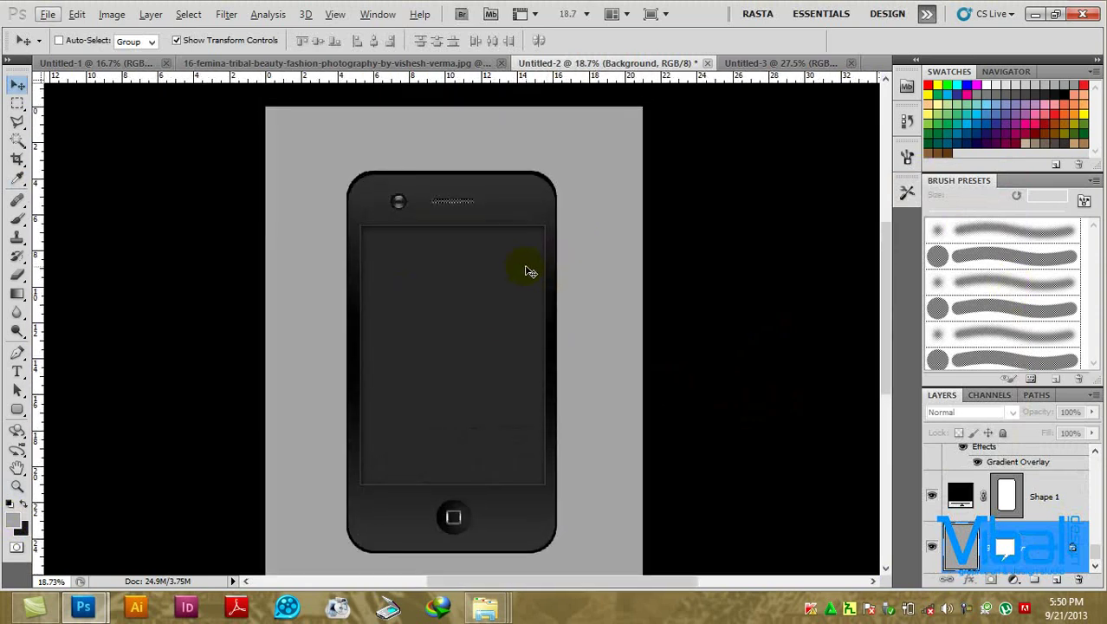
{"action": "scroll", "coordinate": [524, 260], "scroll_direction": "down", "scroll_amount": 2}
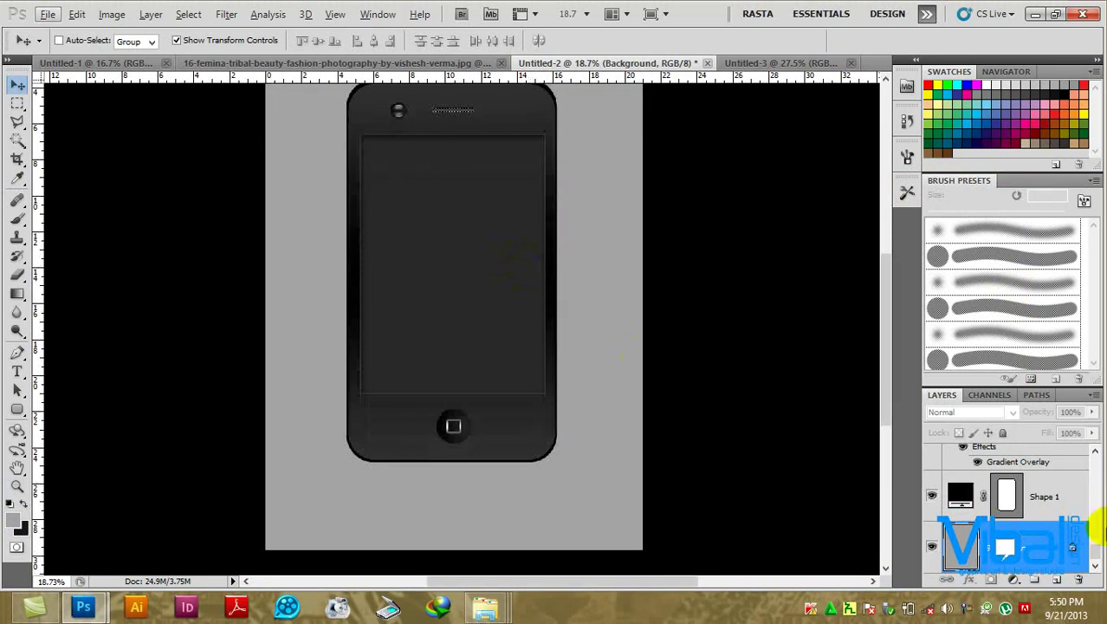
{"action": "left_click", "coordinate": [1040, 498]}
{"action": "scroll", "coordinate": [1032, 499], "scroll_direction": "up", "scroll_amount": 1}
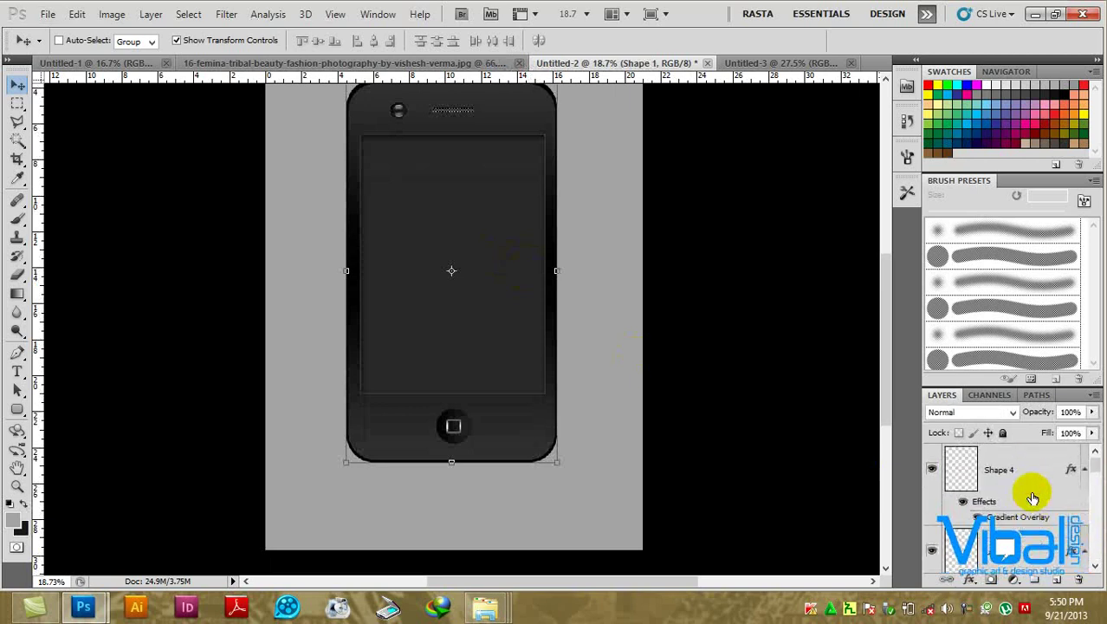
{"action": "left_click", "coordinate": [1034, 486]}
{"action": "scroll", "coordinate": [563, 147], "scroll_direction": "up", "scroll_amount": 2}
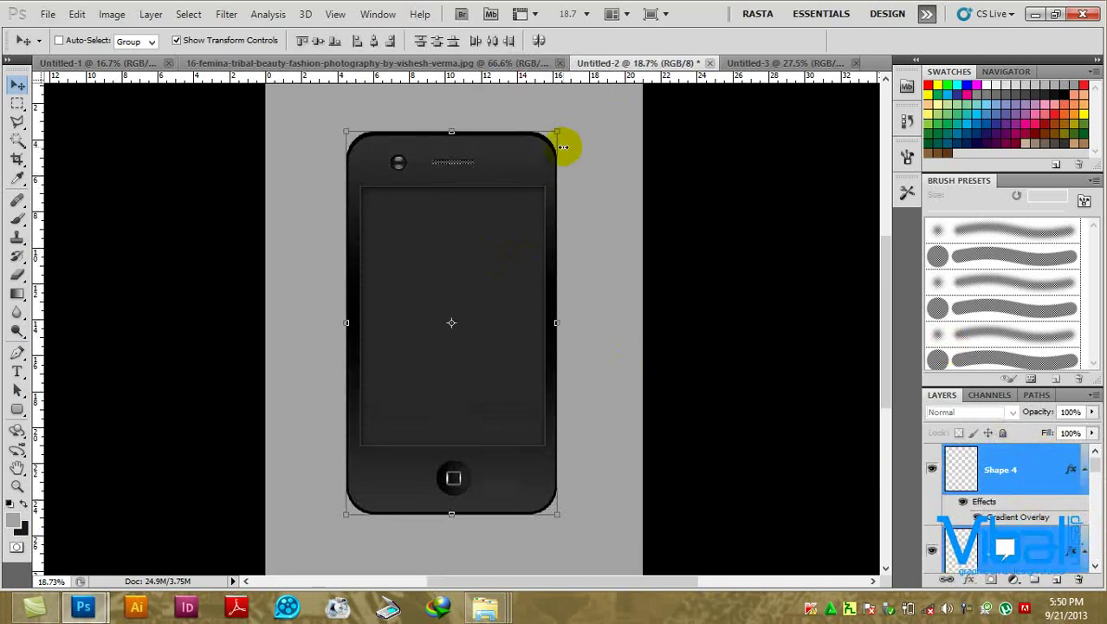
{"action": "left_click_drag", "start_coordinate": [557, 133], "coordinate": [556, 139]}
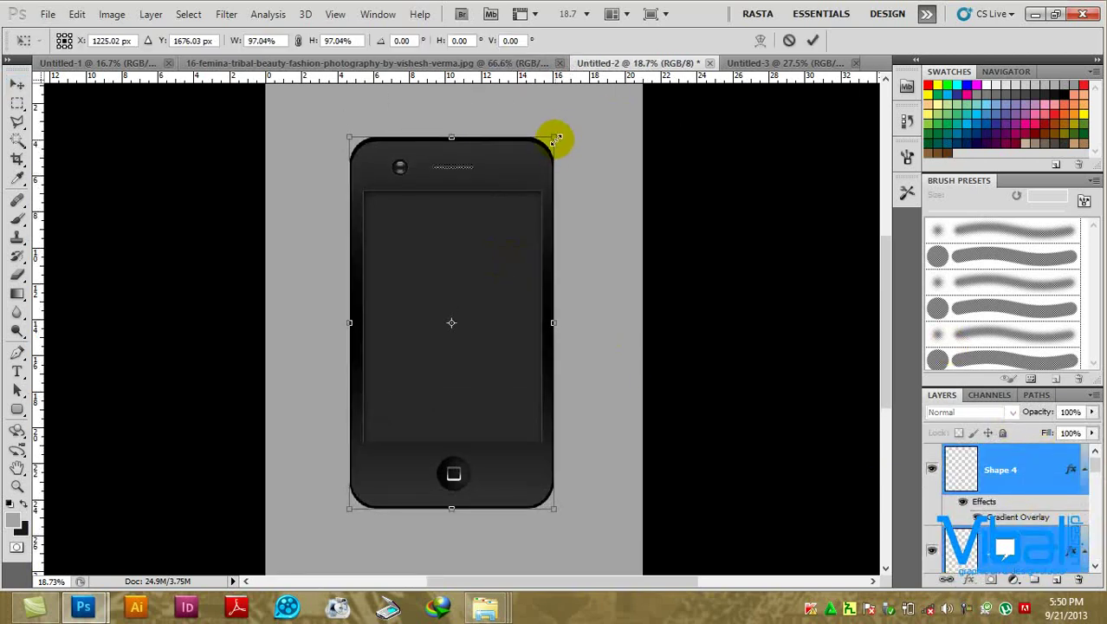
Apply the 97% shrink to the phone.
{"action": "key", "text": "Return"}
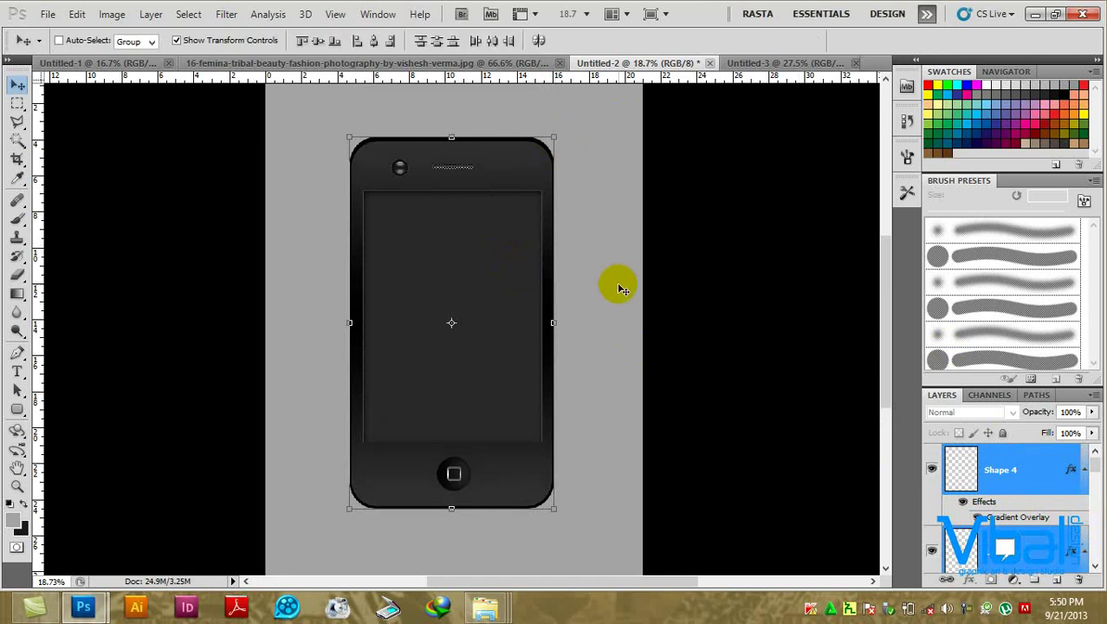
{"action": "scroll", "coordinate": [412, 157], "scroll_direction": "up", "scroll_amount": 1}
{"action": "scroll", "coordinate": [416, 149], "scroll_direction": "up", "scroll_amount": 1}
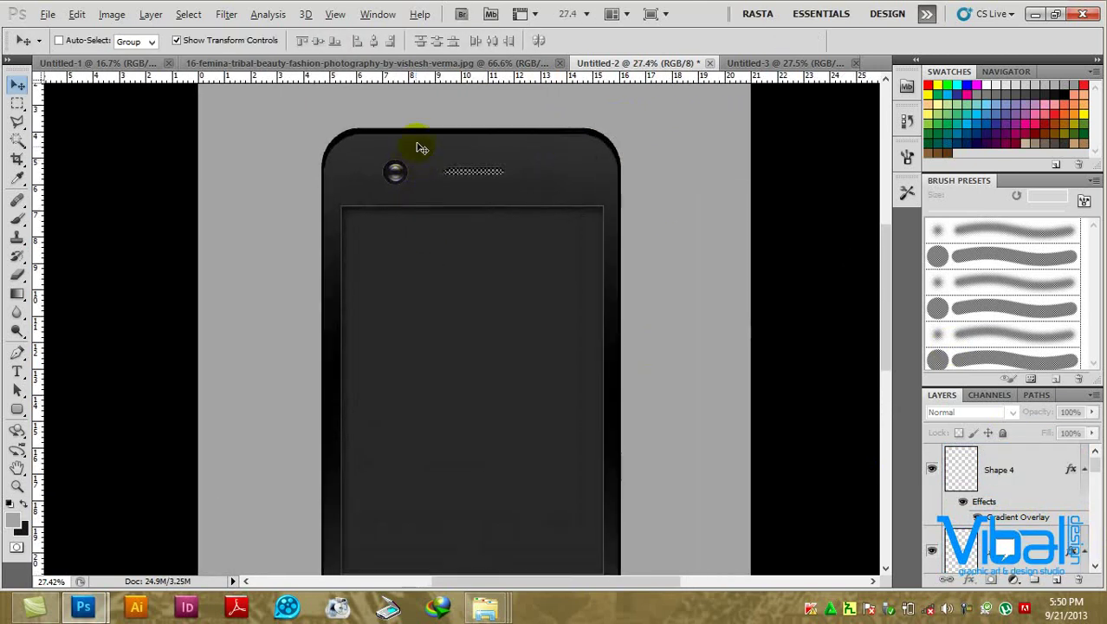
{"action": "scroll", "coordinate": [419, 148], "scroll_direction": "up", "scroll_amount": 1}
Duplicate the Shape 1 body layer and place the copy beneath the original.
{"action": "left_click", "coordinate": [462, 134], "text": "ctrl"}
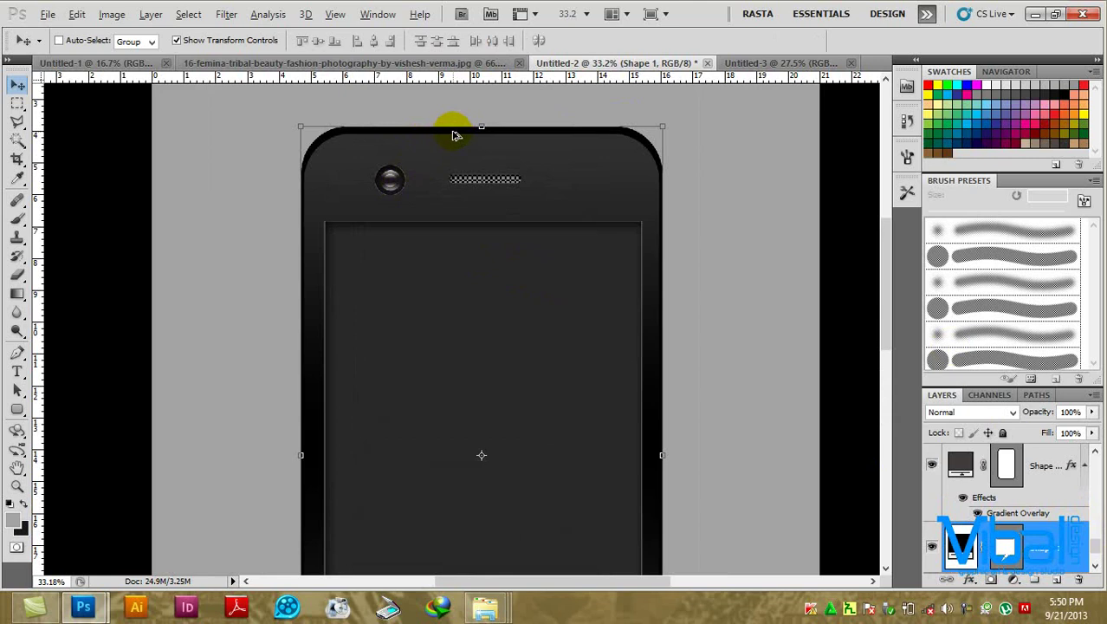
{"action": "key", "text": "ctrl+h"}
{"action": "key", "text": "ctrl+j"}
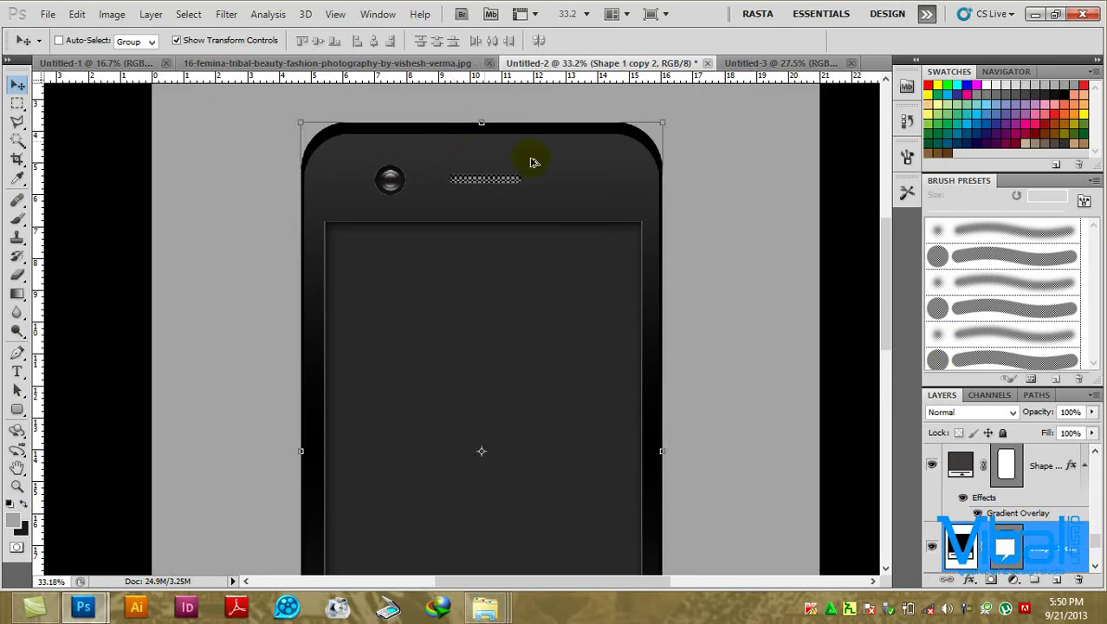
{"action": "left_click_drag", "start_coordinate": [1055, 452], "coordinate": [1056, 509]}
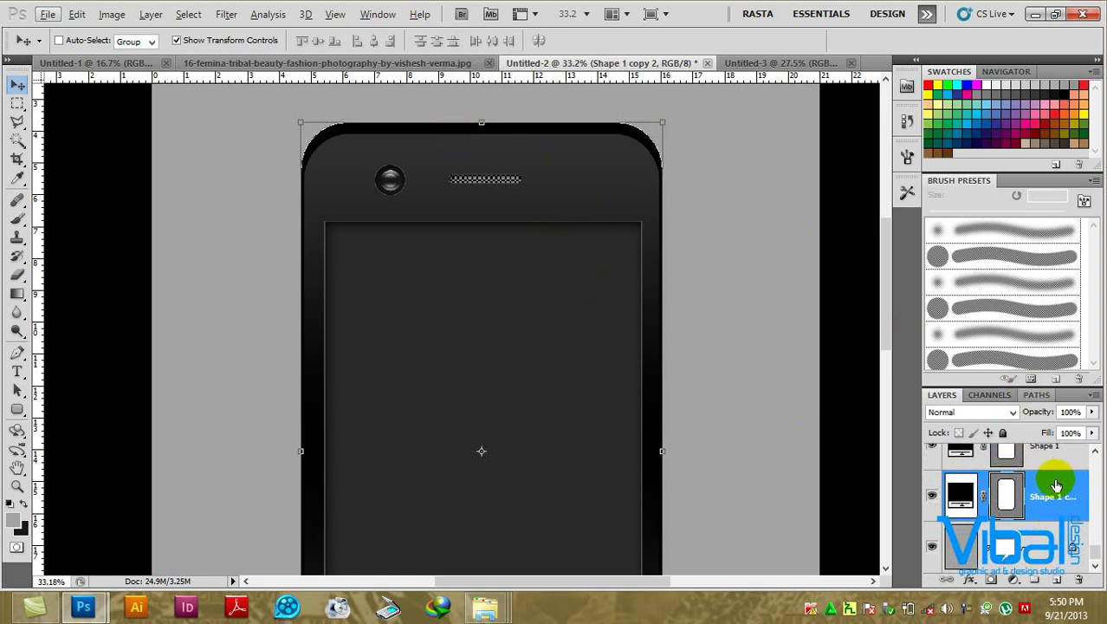
Add a 3 px black stroke to the body copy's layer style.
{"action": "double_click", "coordinate": [1056, 485]}
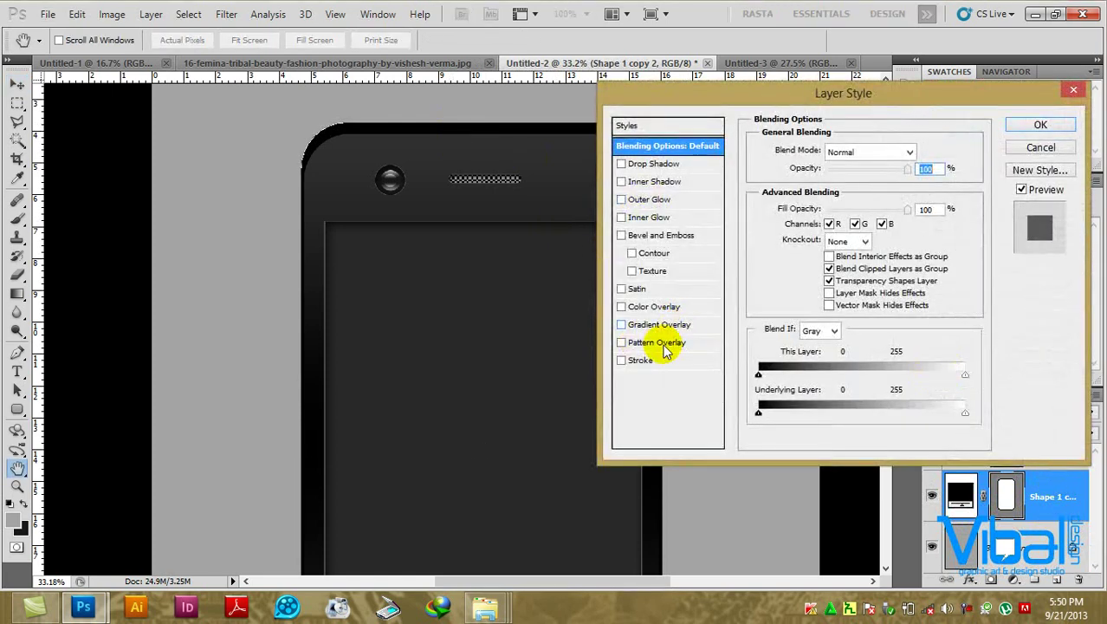
{"action": "left_click", "coordinate": [664, 360]}
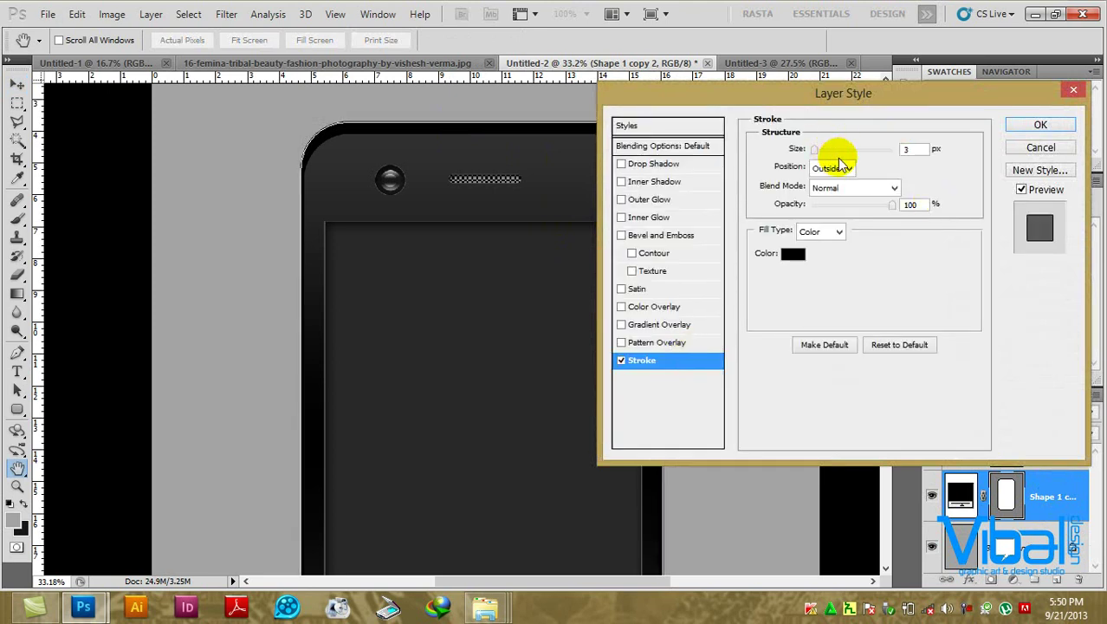
{"action": "left_click", "coordinate": [793, 253]}
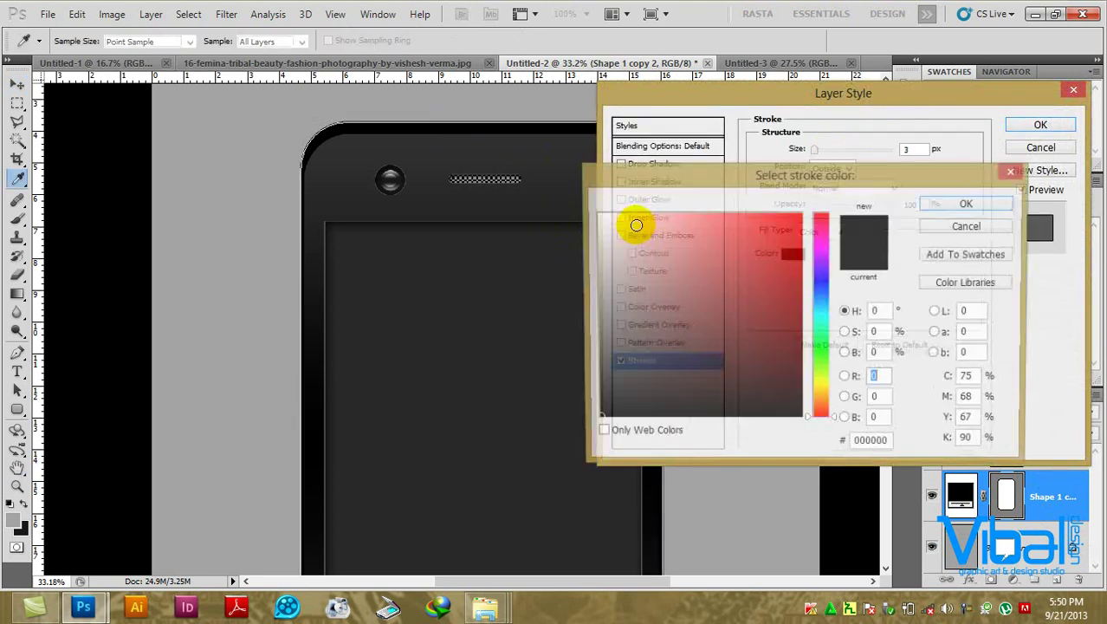
{"action": "left_click", "coordinate": [598, 297]}
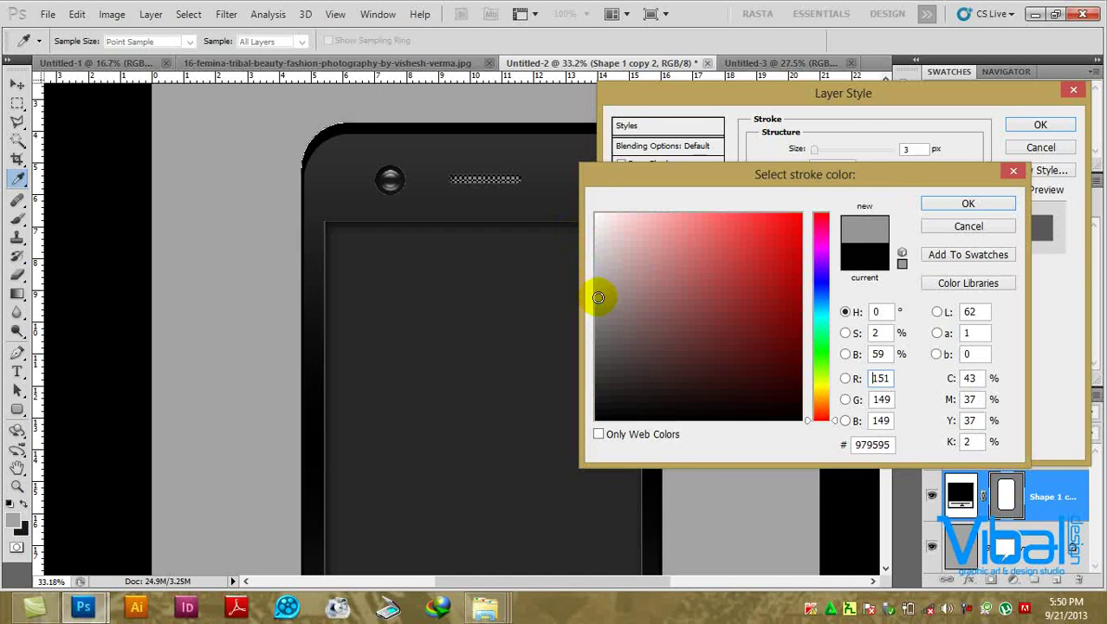
{"action": "left_click", "coordinate": [997, 226]}
Rasterize the body copy and enlarge it to about 101.7% behind the body.
{"action": "right_click", "coordinate": [1050, 488]}
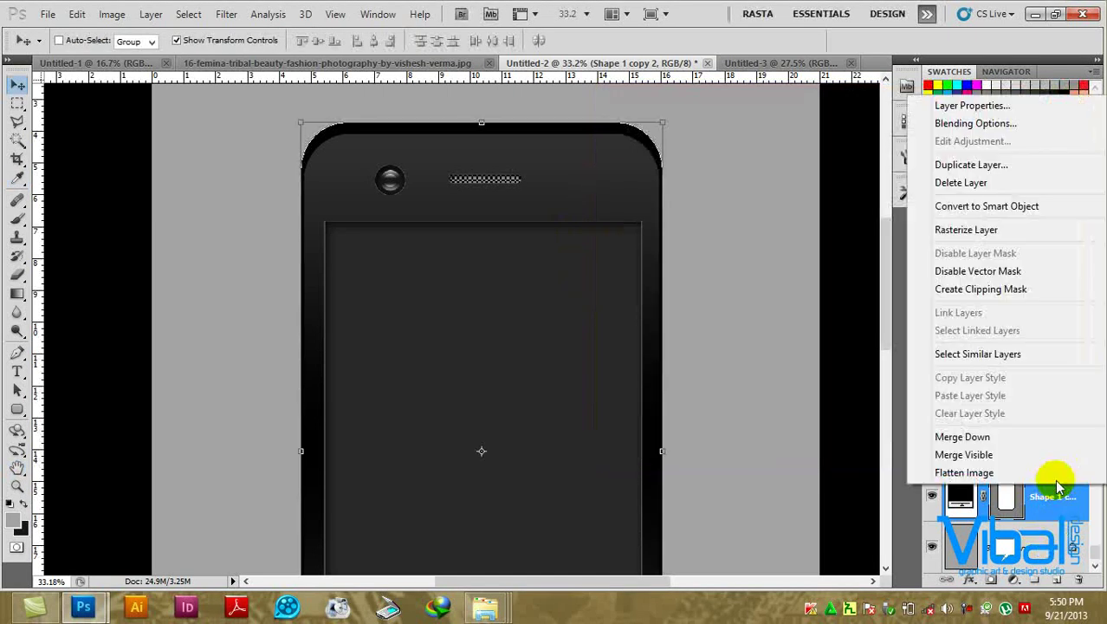
{"action": "left_click", "coordinate": [993, 232]}
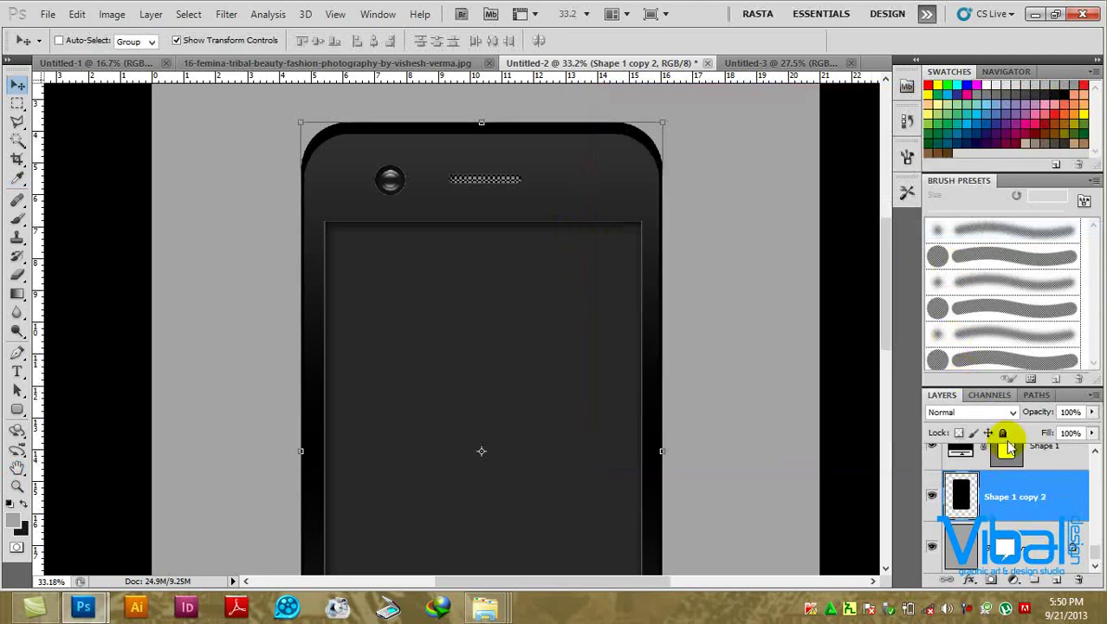
{"action": "left_click_drag", "start_coordinate": [668, 124], "coordinate": [671, 118]}
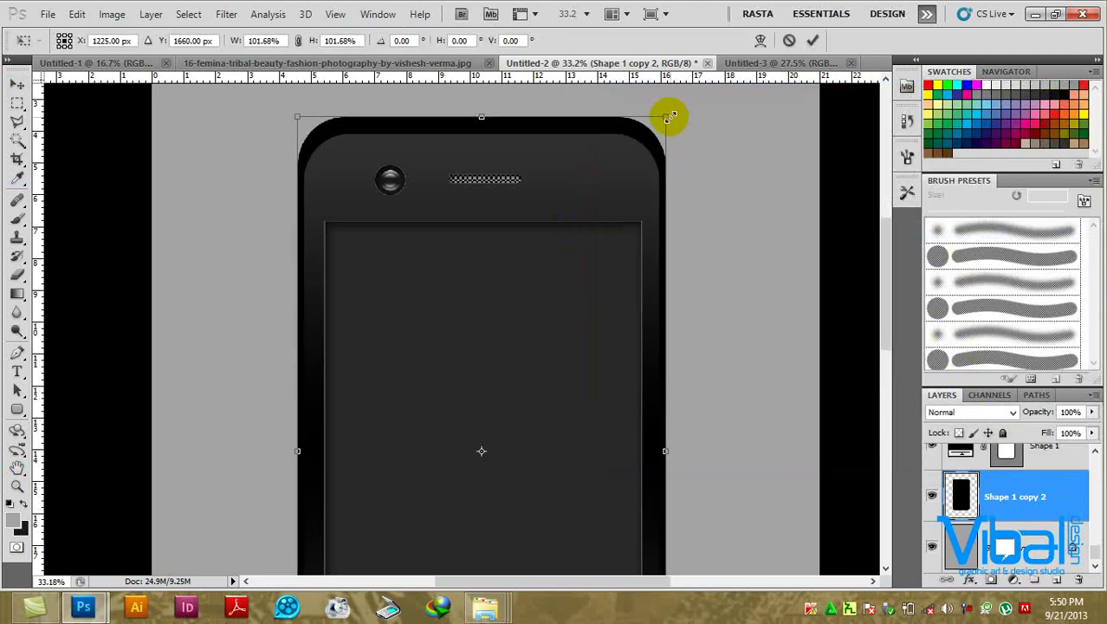
{"action": "key", "text": "Return"}
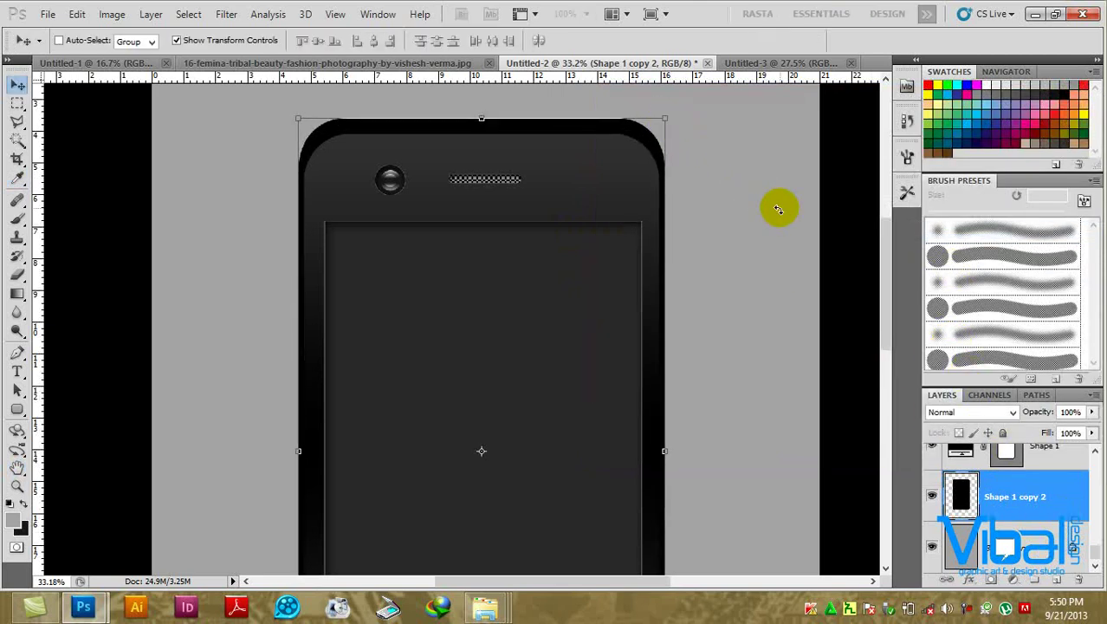
{"action": "right_click", "coordinate": [1002, 484]}
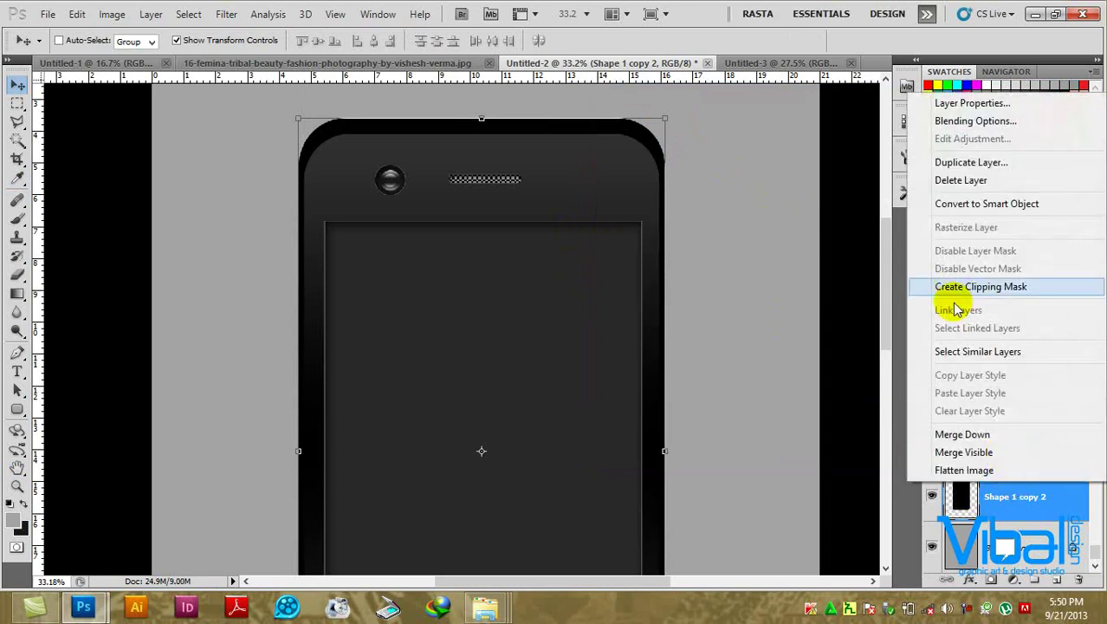
{"action": "left_click", "coordinate": [1040, 502]}
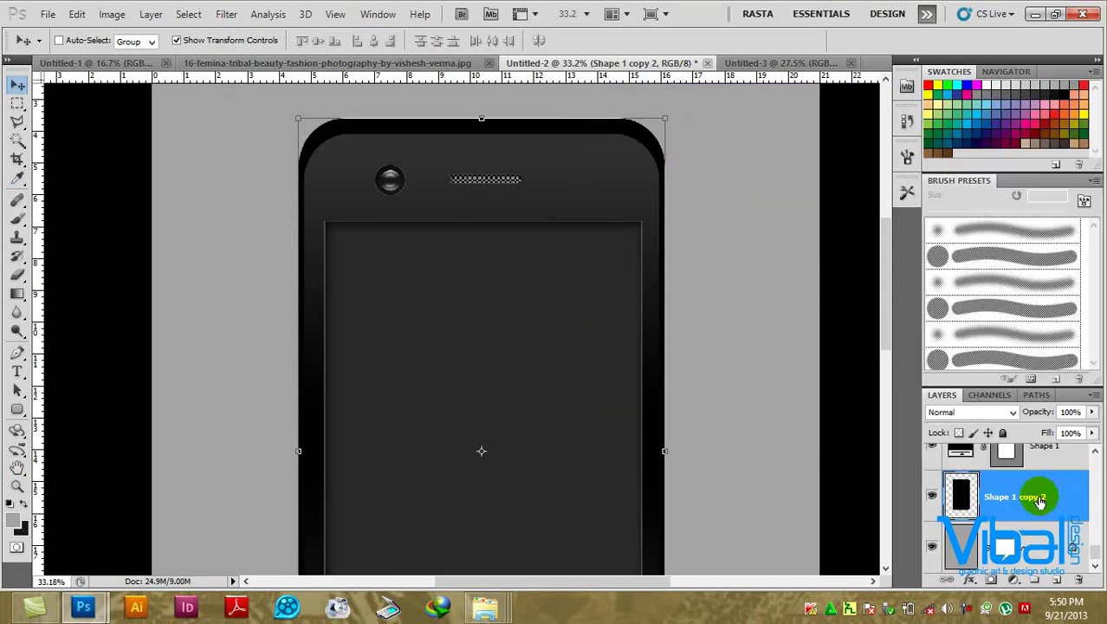
Give the copy's stroke a lighter grey colour, centred on the shape edge.
{"action": "double_click", "coordinate": [1069, 500]}
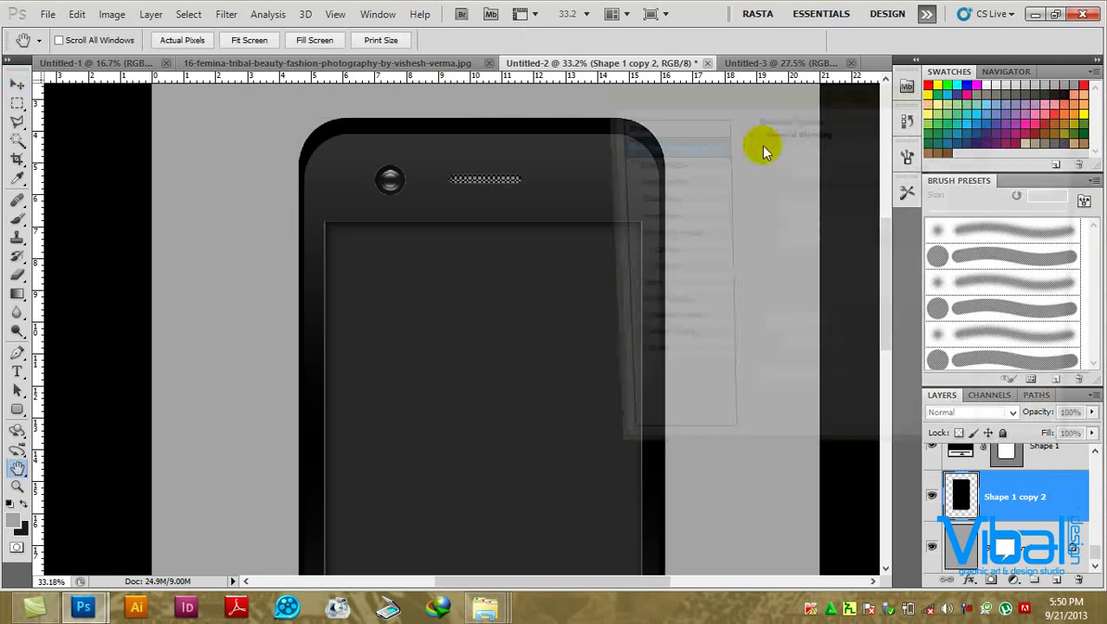
{"action": "left_click", "coordinate": [664, 363]}
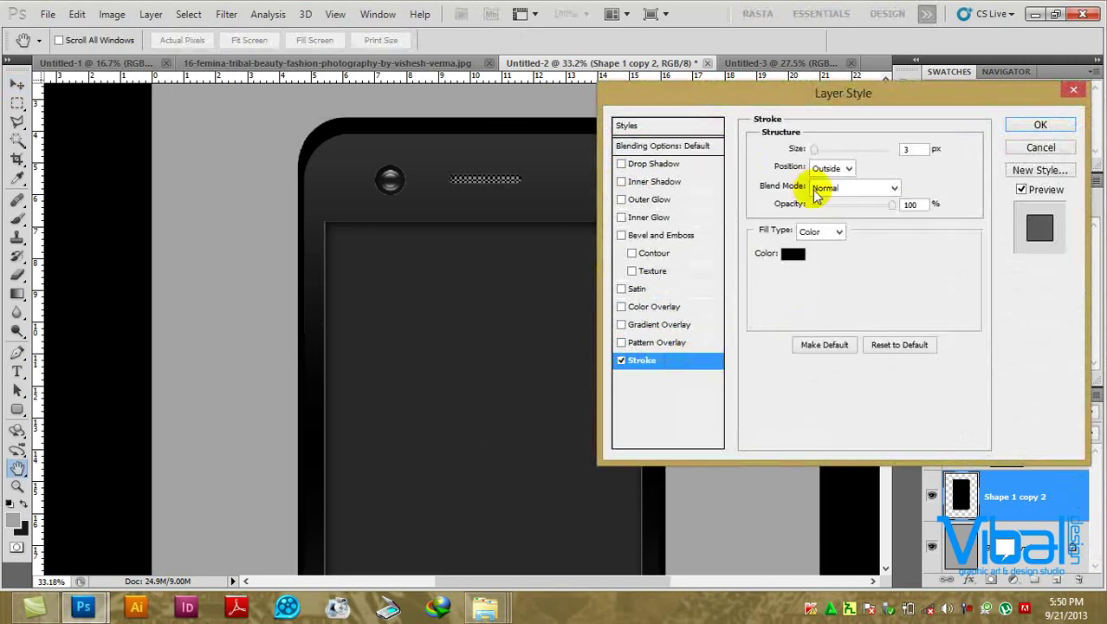
{"action": "left_click", "coordinate": [791, 249]}
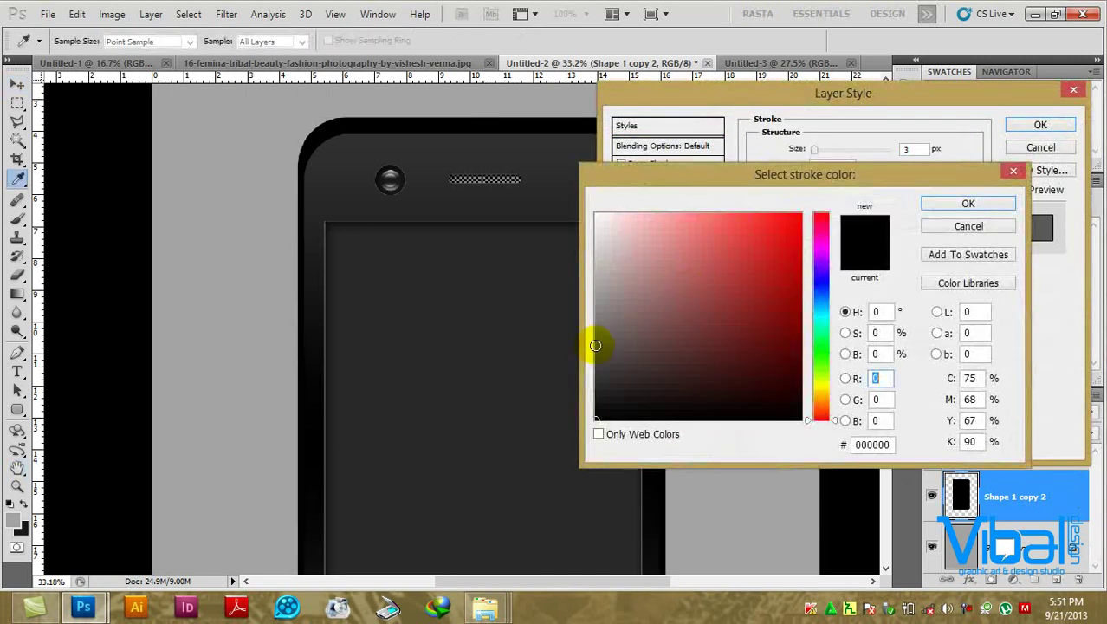
{"action": "left_click", "coordinate": [597, 345]}
{"action": "mouse_move", "coordinate": [674, 180]}
{"action": "left_mouse_down"}
{"action": "mouse_move", "coordinate": [709, 258]}
{"action": "mouse_move", "coordinate": [714, 242]}
{"action": "left_mouse_up"}
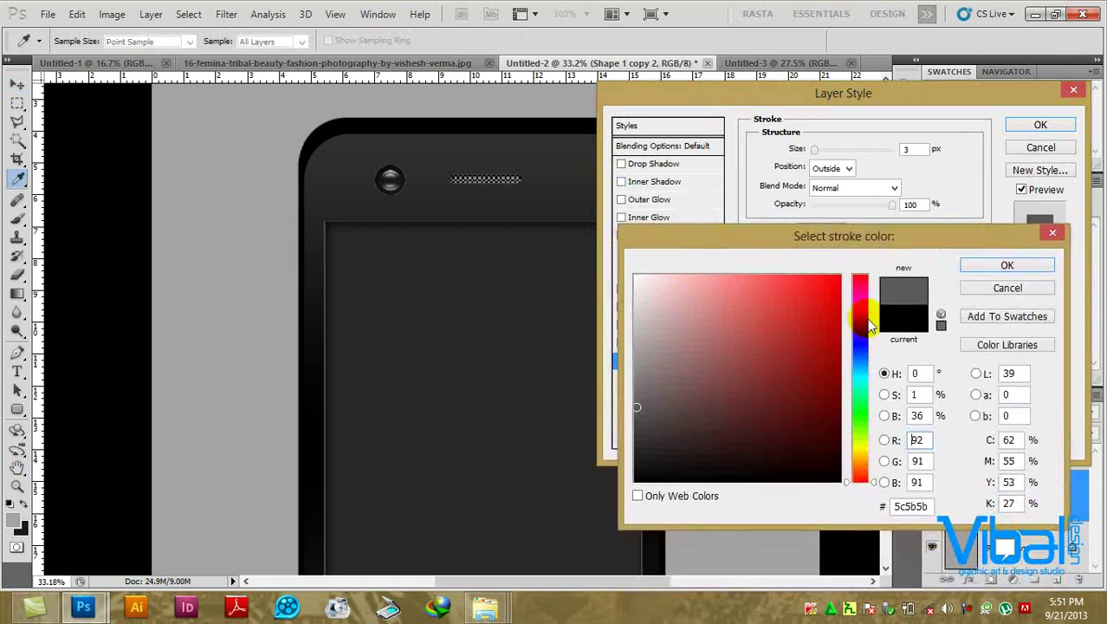
{"action": "left_click", "coordinate": [638, 383]}
{"action": "left_click", "coordinate": [992, 268]}
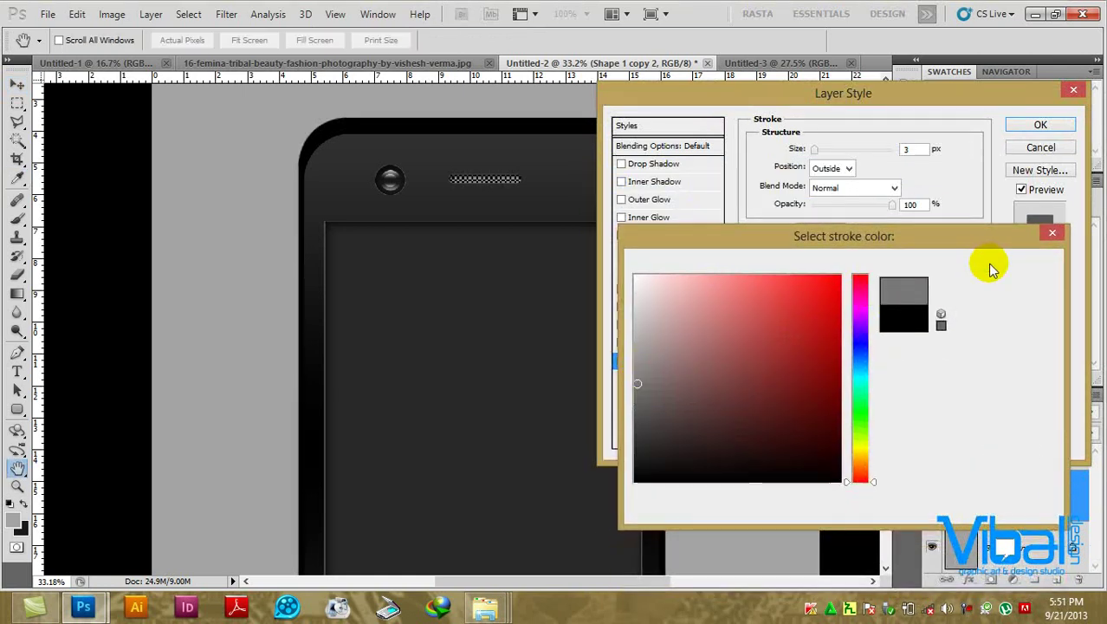
{"action": "left_click", "coordinate": [849, 168]}
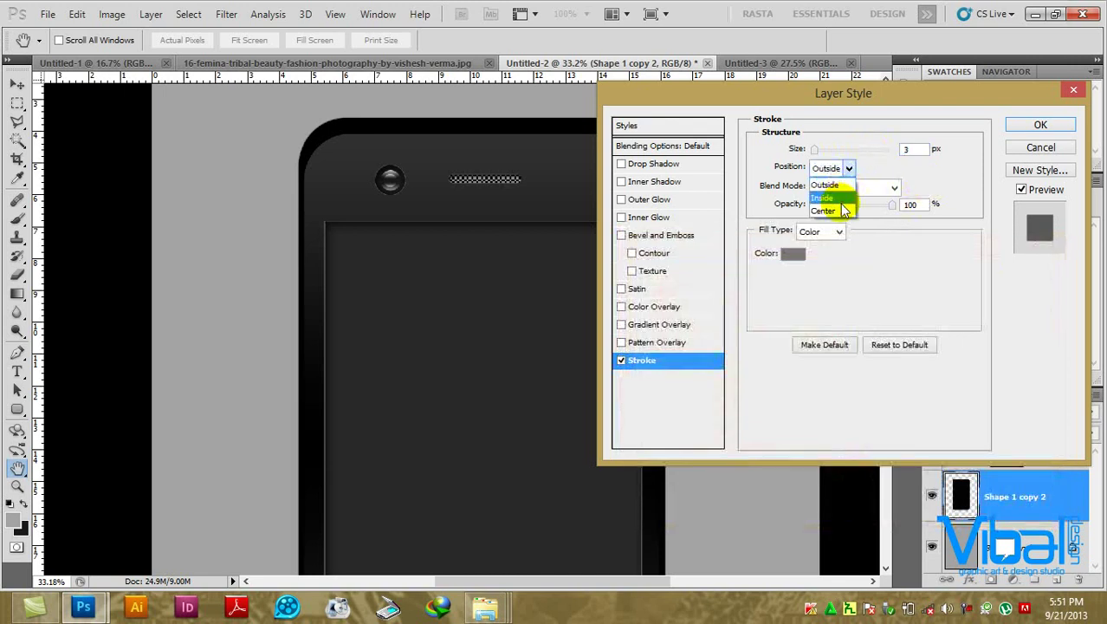
{"action": "left_click", "coordinate": [844, 211]}
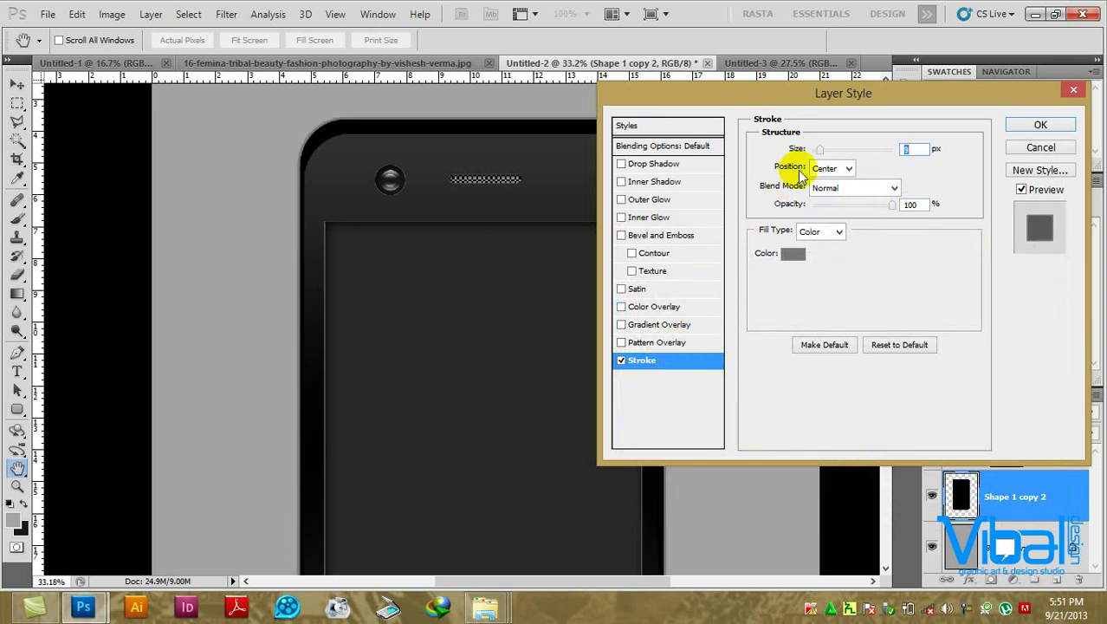
Try a near-white stroke colour, discard it, and enable Gradient Overlay instead.
{"action": "left_click", "coordinate": [796, 254]}
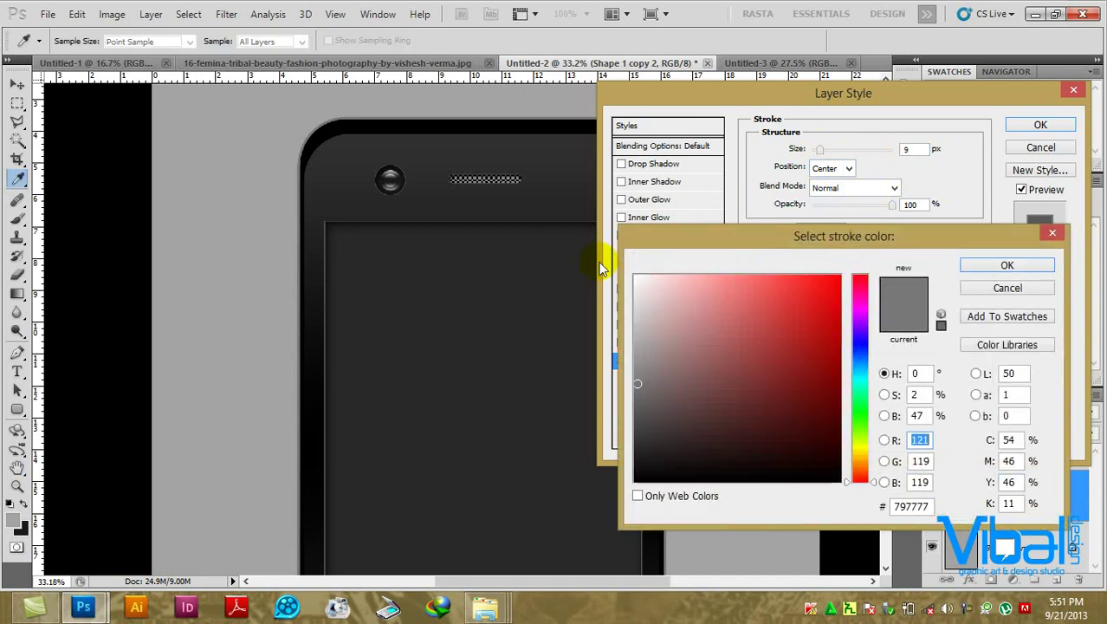
{"action": "left_click", "coordinate": [635, 342]}
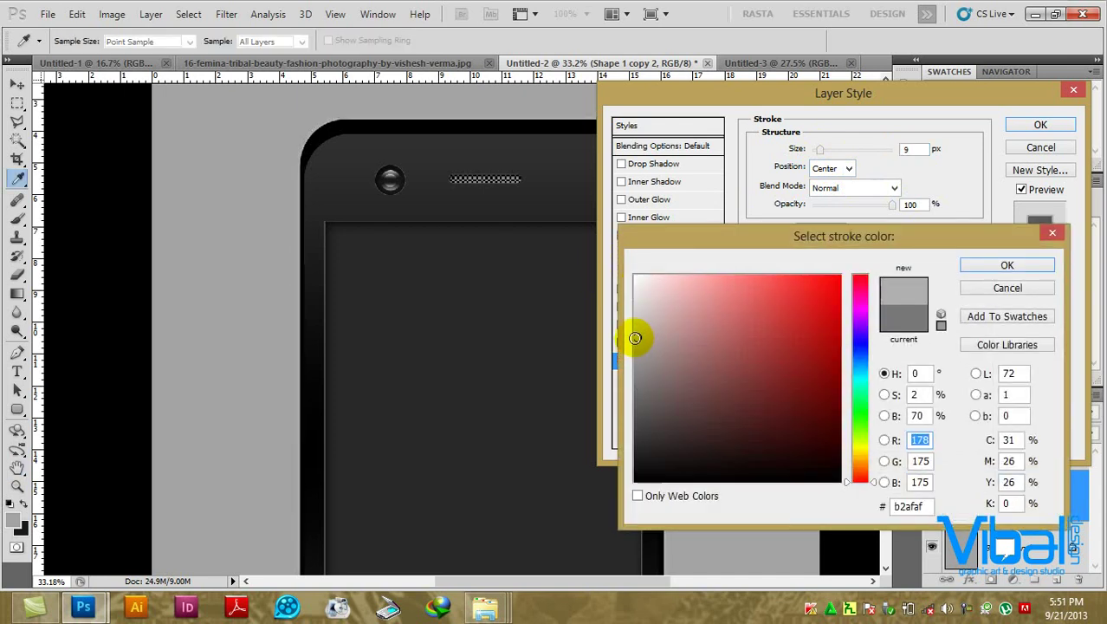
{"action": "mouse_move", "coordinate": [636, 313]}
{"action": "left_mouse_down"}
{"action": "mouse_move", "coordinate": [637, 286]}
{"action": "mouse_move", "coordinate": [635, 300]}
{"action": "left_mouse_up"}
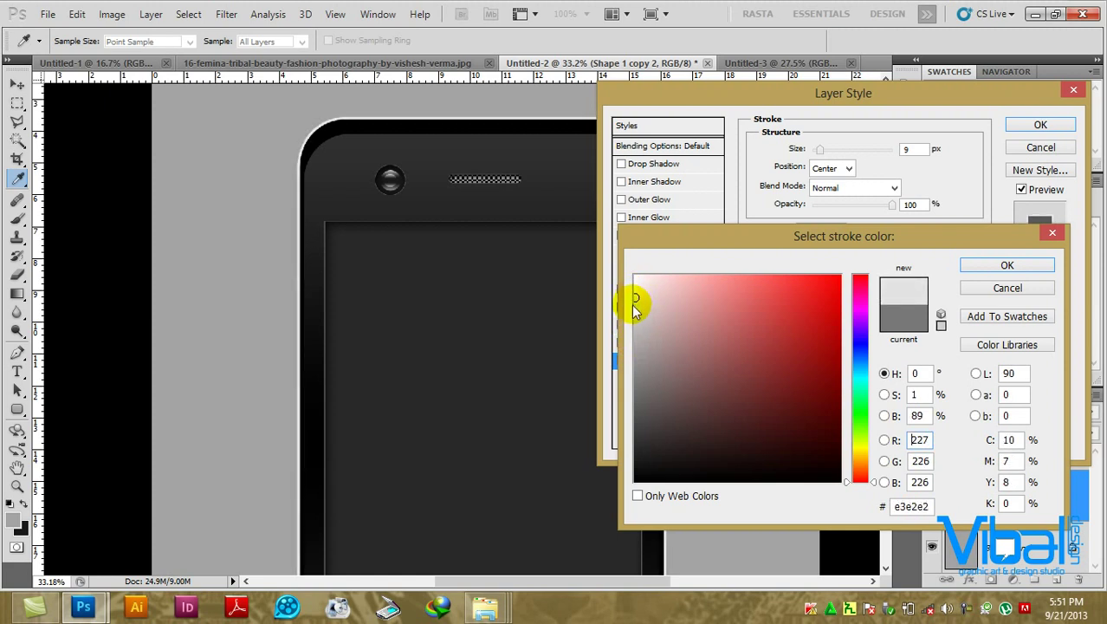
{"action": "left_click", "coordinate": [1044, 286]}
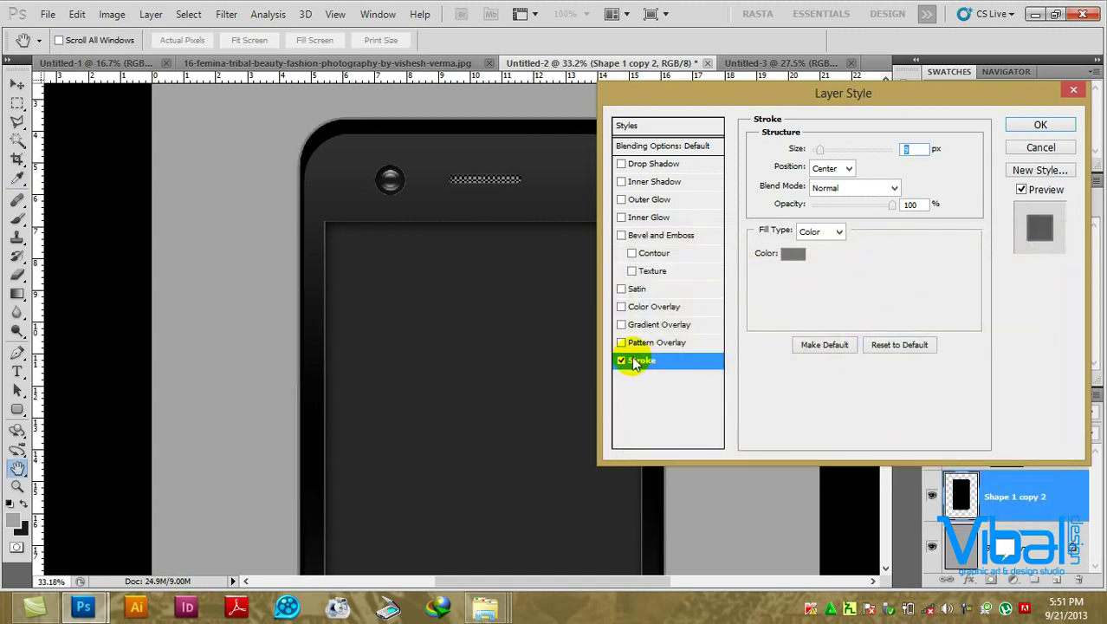
{"action": "left_click", "coordinate": [622, 324]}
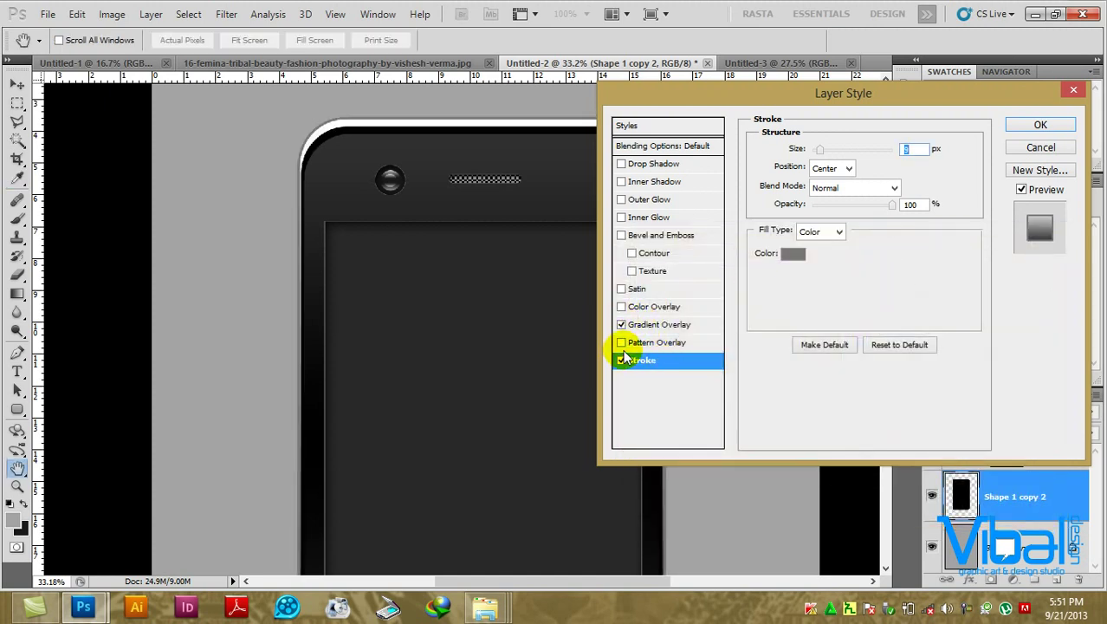
Edit the overlay gradient: move the white stop to 51% and add a black stop near the right.
{"action": "left_click", "coordinate": [663, 324]}
{"action": "left_click", "coordinate": [834, 185]}
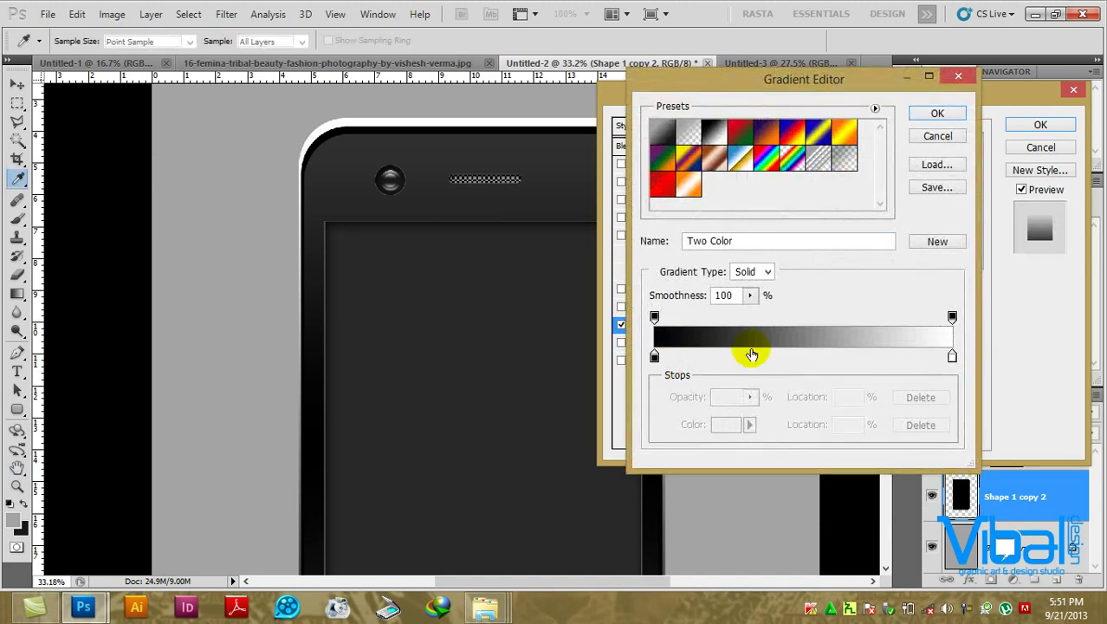
{"action": "left_click_drag", "start_coordinate": [953, 358], "coordinate": [808, 358]}
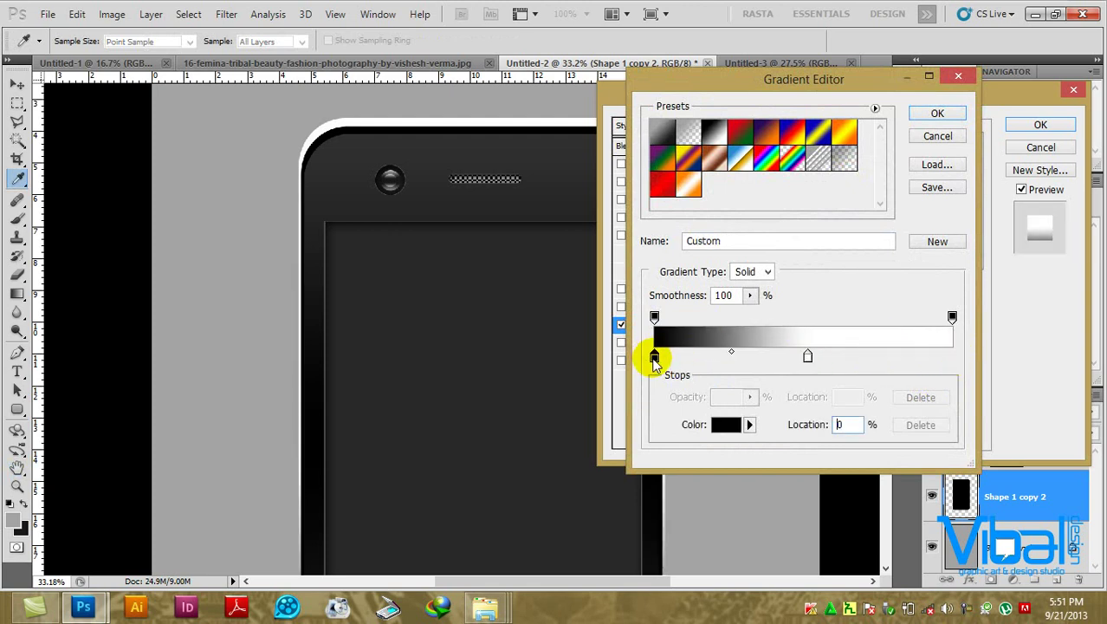
{"action": "left_click", "coordinate": [941, 358]}
{"action": "double_click", "coordinate": [943, 356]}
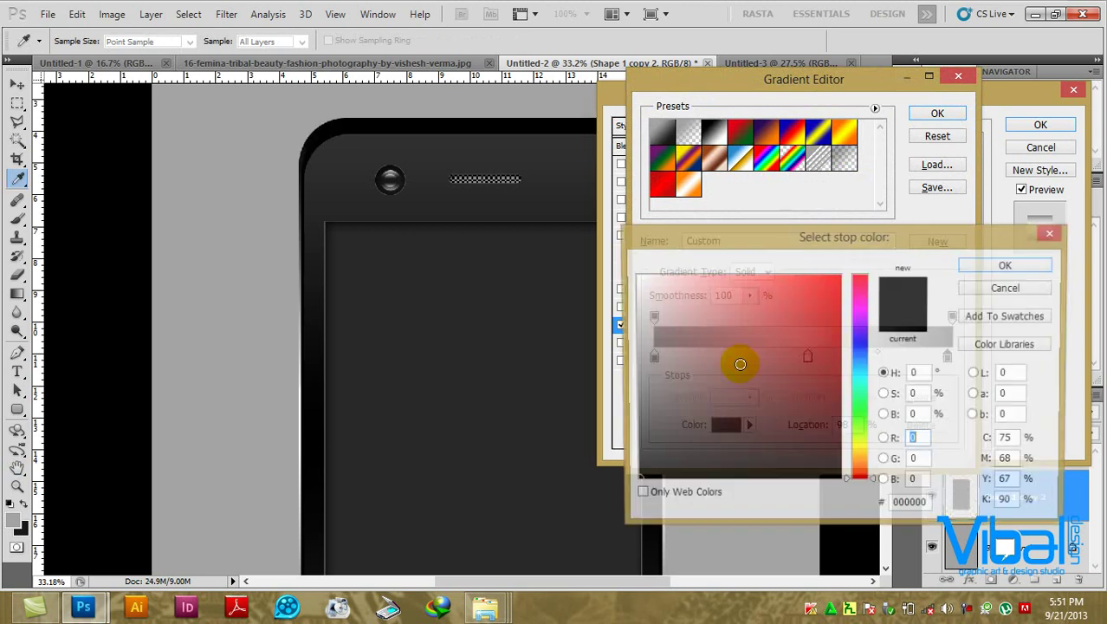
{"action": "left_click", "coordinate": [992, 288]}
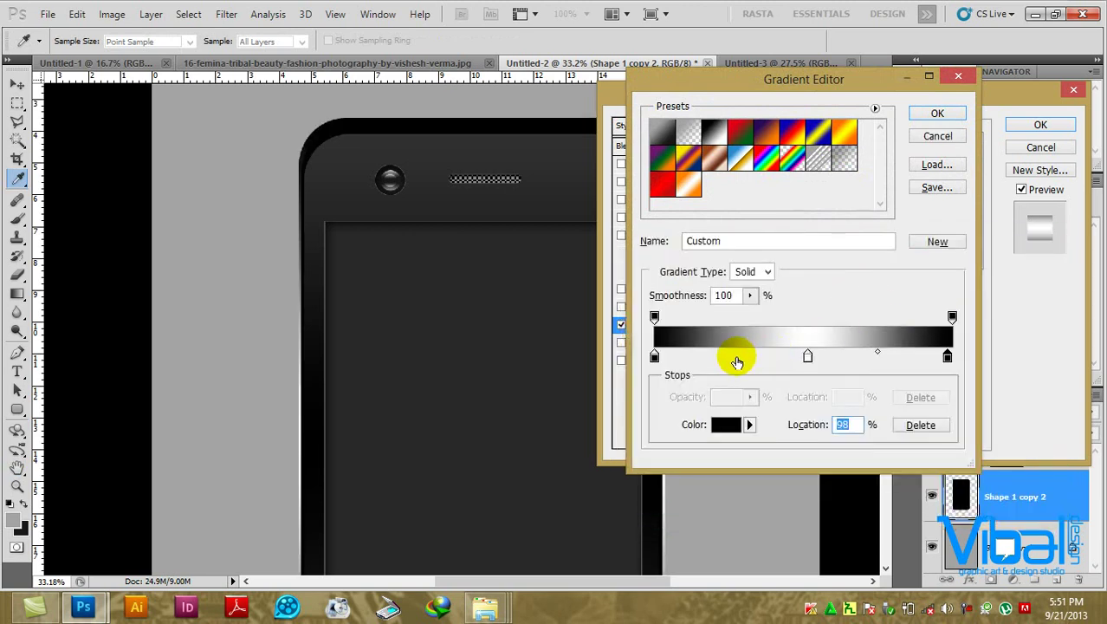
Add a grey gradient stop at 73%, accept the gradient, and set the angle to 0°.
{"action": "left_click", "coordinate": [736, 356]}
{"action": "left_click", "coordinate": [726, 424]}
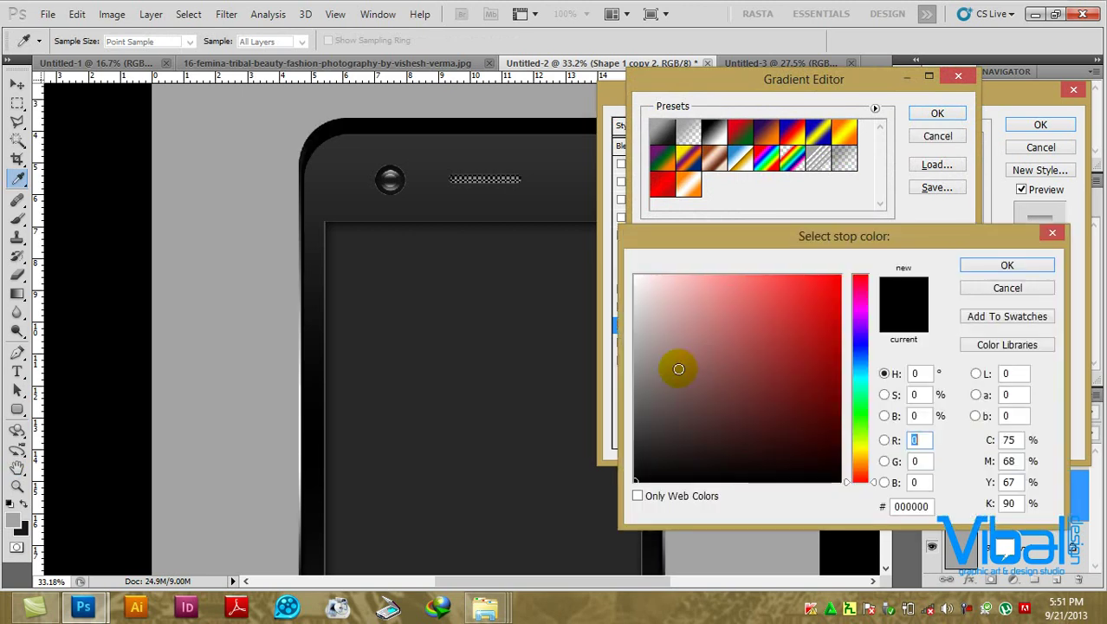
{"action": "left_click", "coordinate": [638, 376]}
{"action": "left_click", "coordinate": [997, 265]}
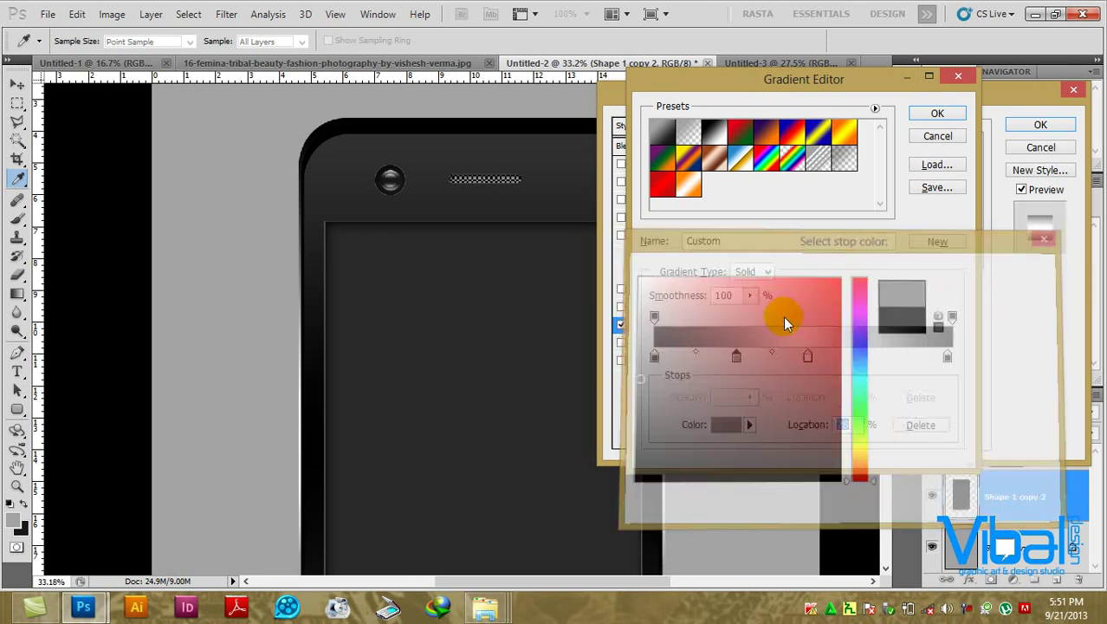
{"action": "left_click", "coordinate": [871, 356]}
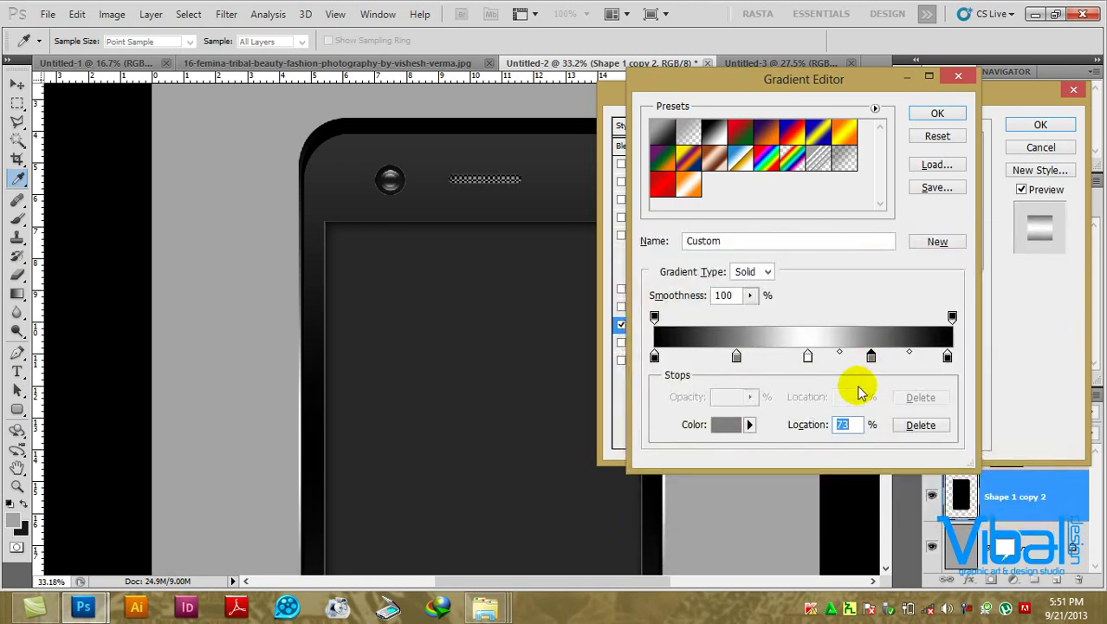
{"action": "left_click", "coordinate": [936, 113]}
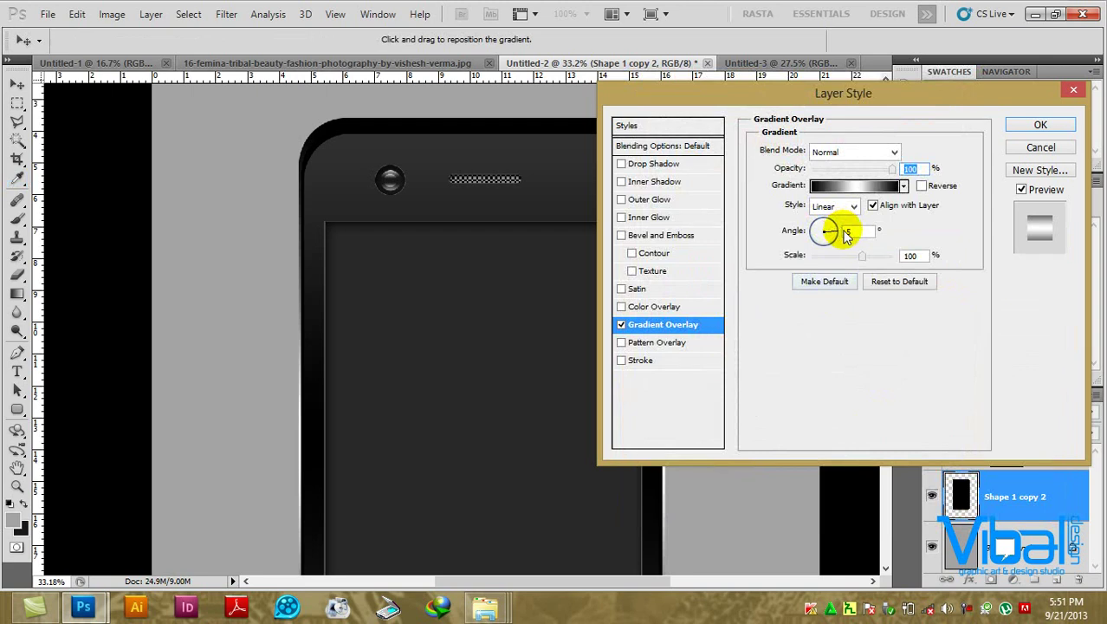
{"action": "type", "text": "0"}
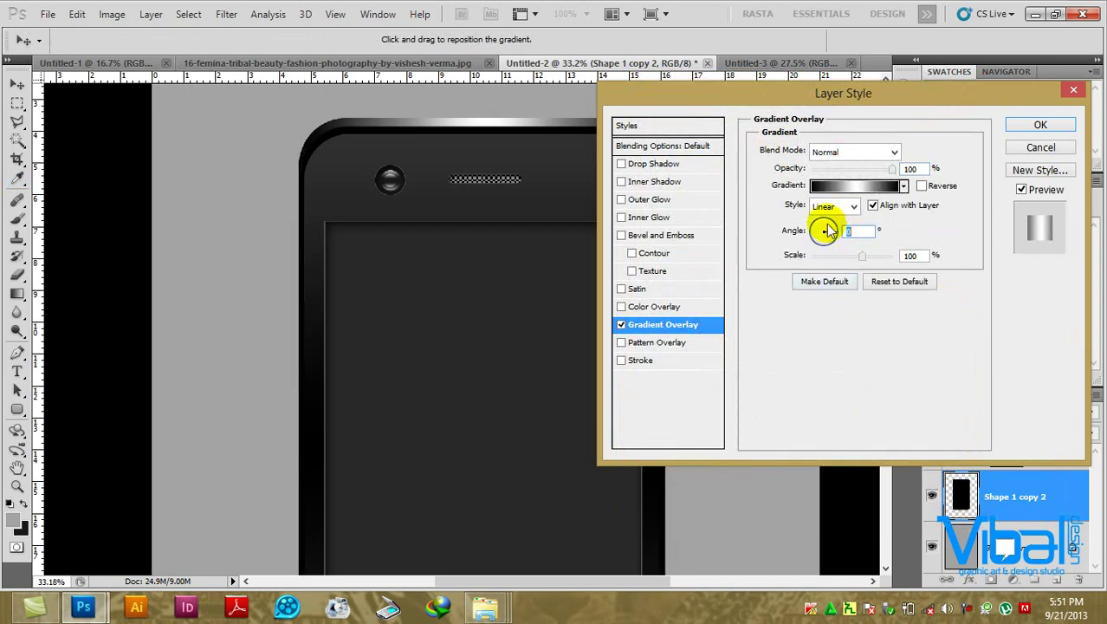
Apply the gradient overlay and trim the body's right and top edges slightly.
{"action": "left_click", "coordinate": [1040, 125]}
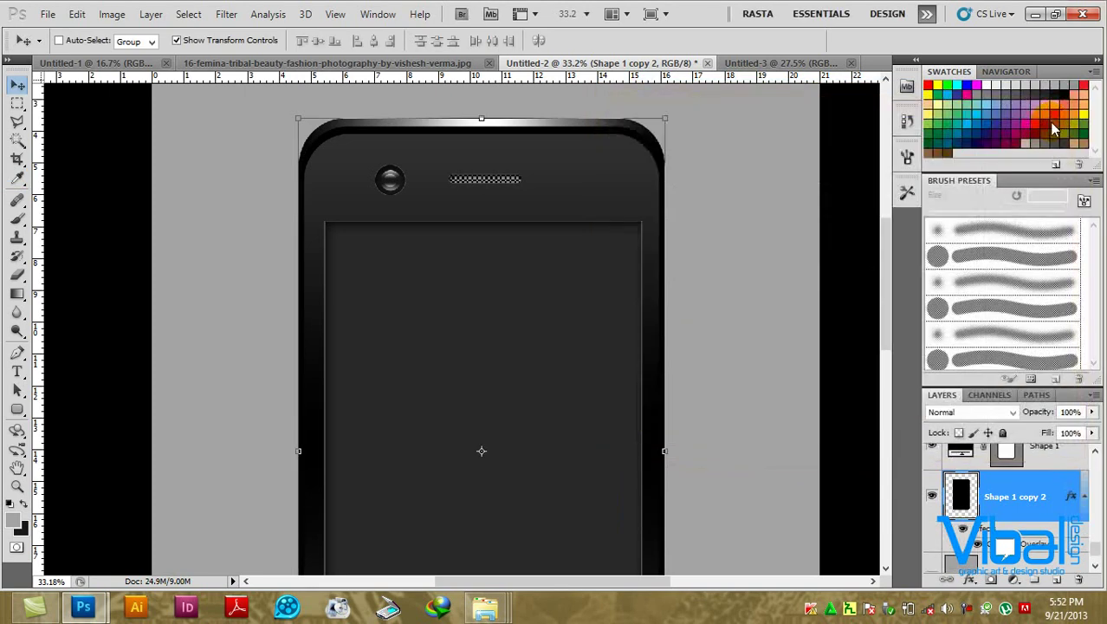
{"action": "scroll", "coordinate": [638, 267], "scroll_direction": "down", "scroll_amount": 3}
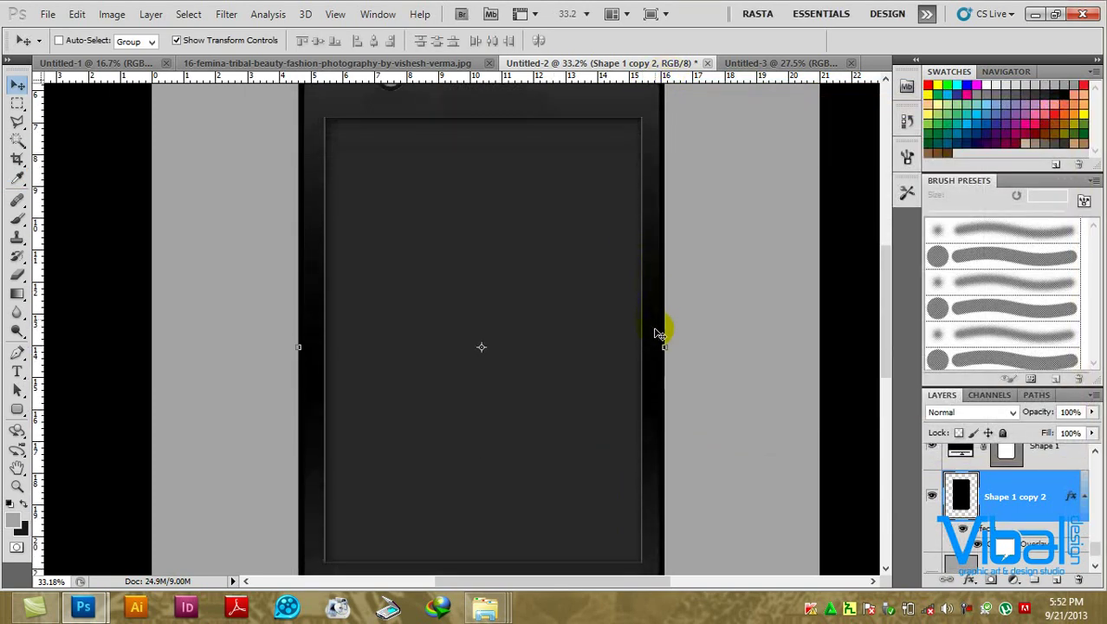
{"action": "left_click_drag", "start_coordinate": [667, 348], "coordinate": [668, 348]}
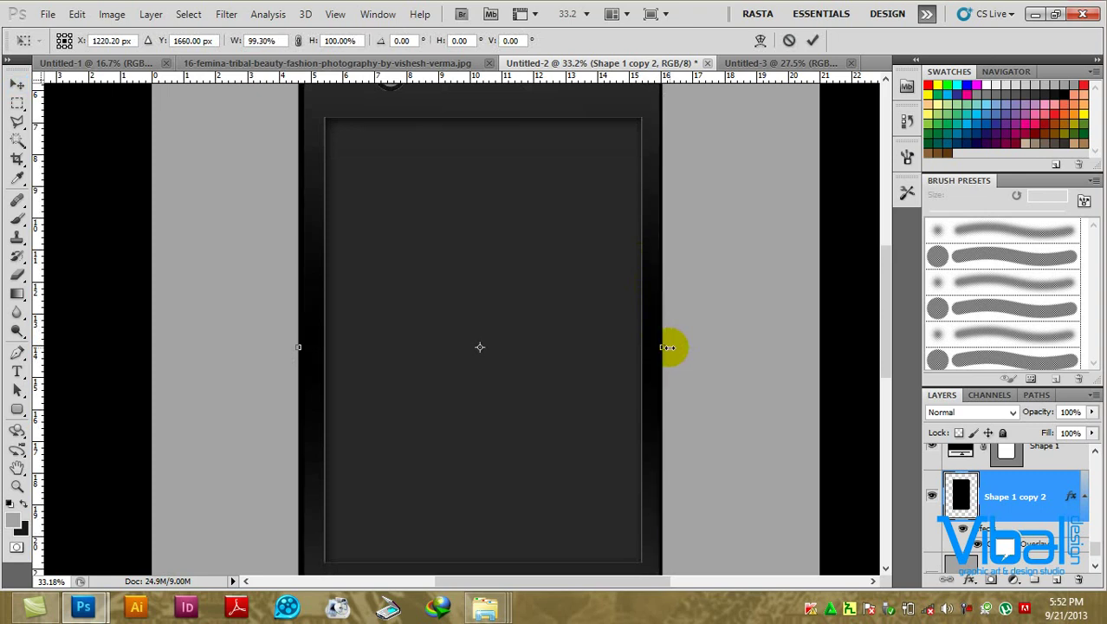
{"action": "scroll", "coordinate": [563, 298], "scroll_direction": "up", "scroll_amount": 2}
{"action": "scroll", "coordinate": [481, 153], "scroll_direction": "up", "scroll_amount": 2}
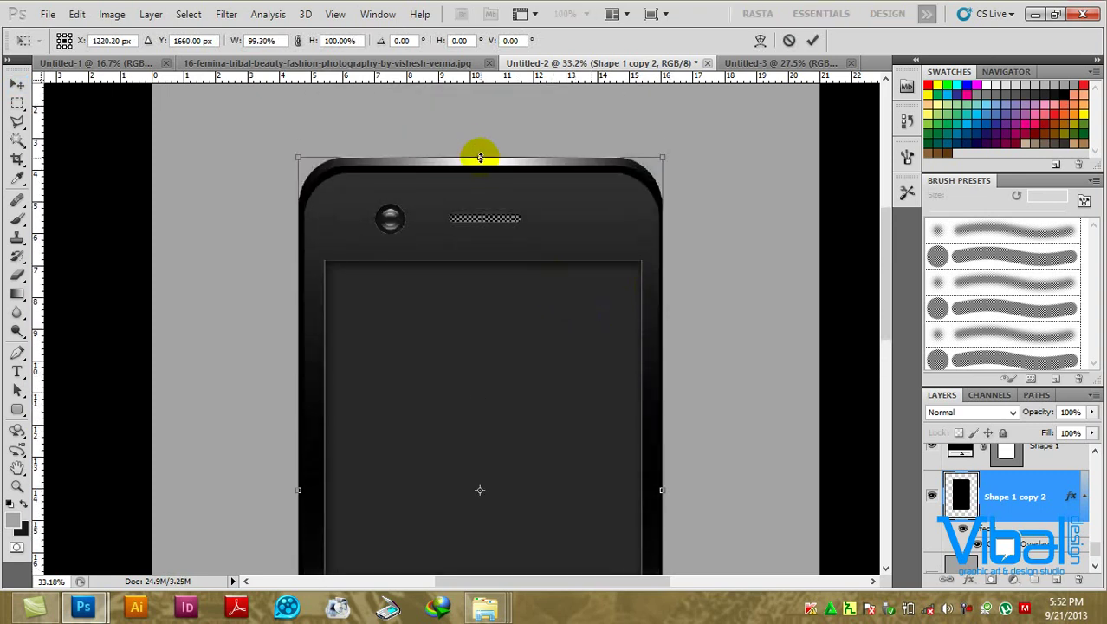
{"action": "left_click_drag", "start_coordinate": [480, 157], "coordinate": [480, 156]}
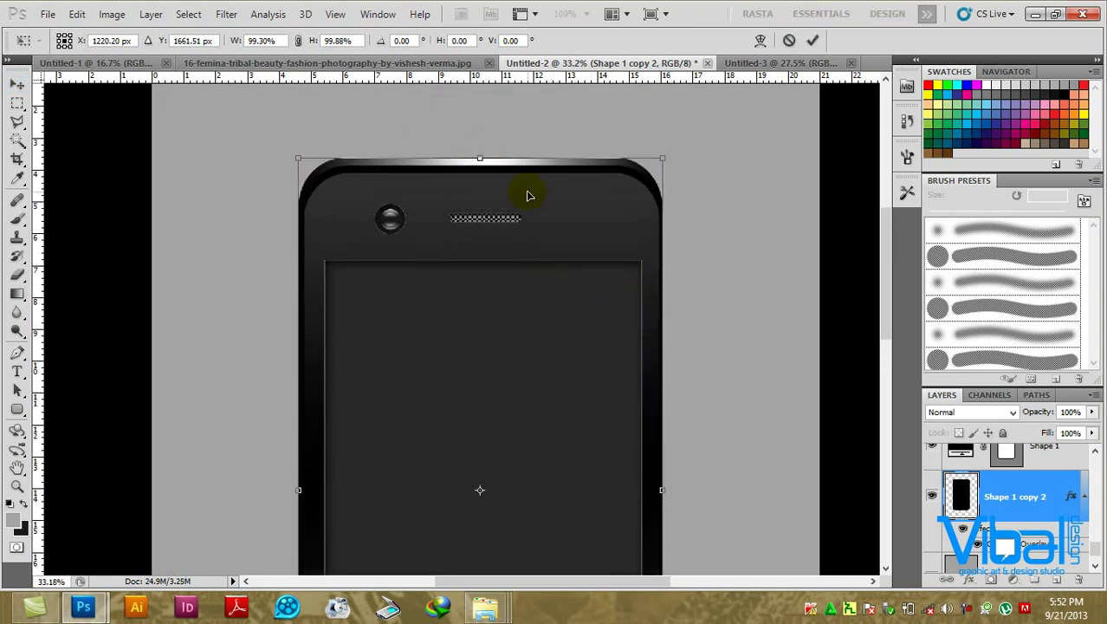
{"action": "key", "text": "Return"}
Lower the body's top edge to thin the highlight and raise its bottom edge slightly.
{"action": "scroll", "coordinate": [477, 156], "scroll_direction": "up", "scroll_amount": 5}
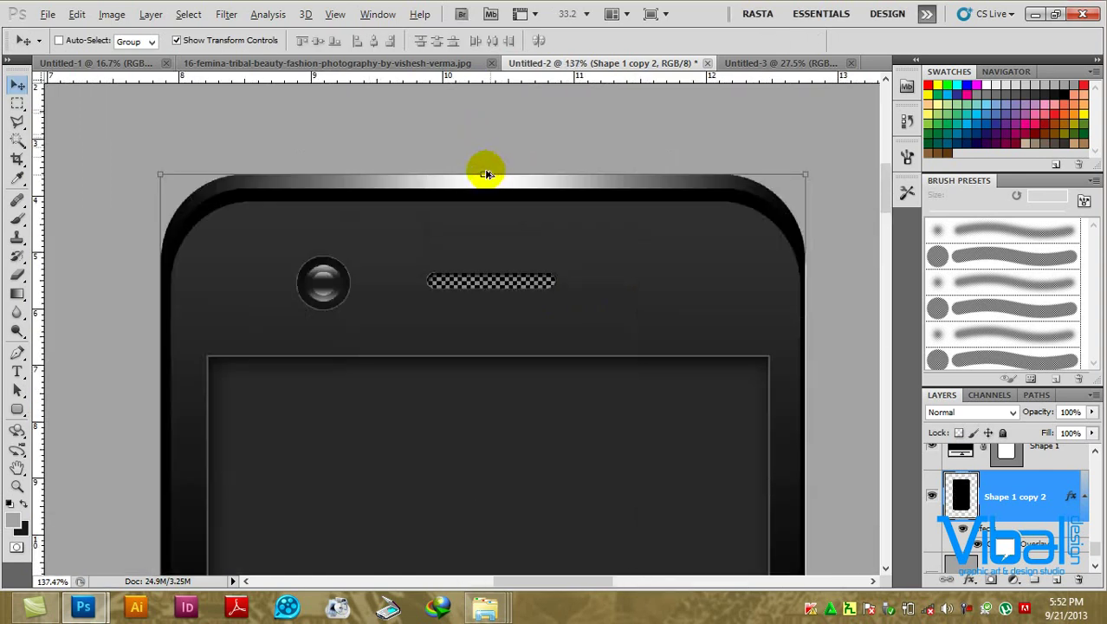
{"action": "key", "text": "ctrl+t"}
{"action": "left_click_drag", "start_coordinate": [493, 213], "coordinate": [491, 244]}
{"action": "double_click", "coordinate": [663, 308]}
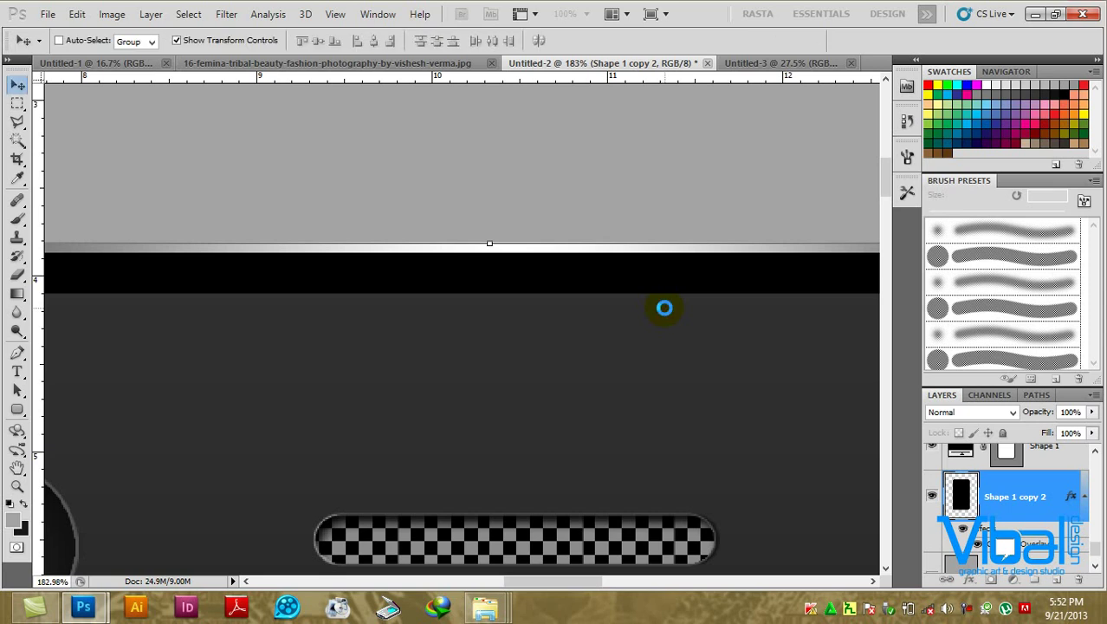
{"action": "scroll", "coordinate": [589, 364], "scroll_direction": "down", "scroll_amount": 3}
{"action": "scroll", "coordinate": [589, 372], "scroll_direction": "down", "scroll_amount": 2}
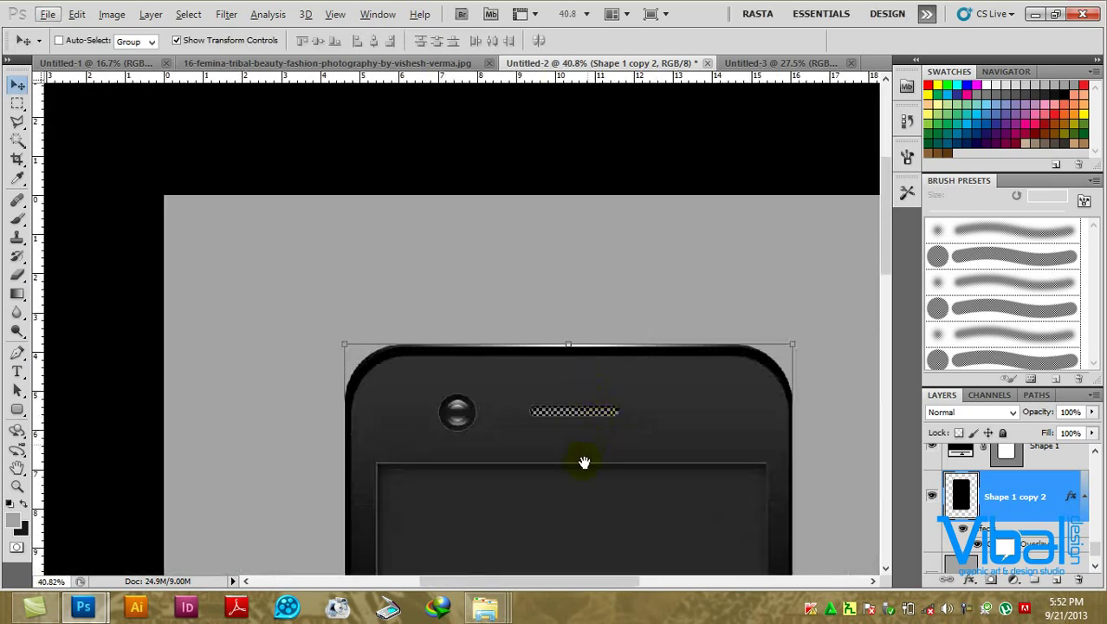
{"action": "mouse_move", "coordinate": [583, 460]}
{"action": "left_mouse_down"}
{"action": "mouse_move", "coordinate": [559, 257]}
{"action": "mouse_move", "coordinate": [529, 280]}
{"action": "mouse_move", "coordinate": [548, 346]}
{"action": "left_mouse_up"}
{"action": "scroll", "coordinate": [544, 361], "scroll_direction": "up", "scroll_amount": 2}
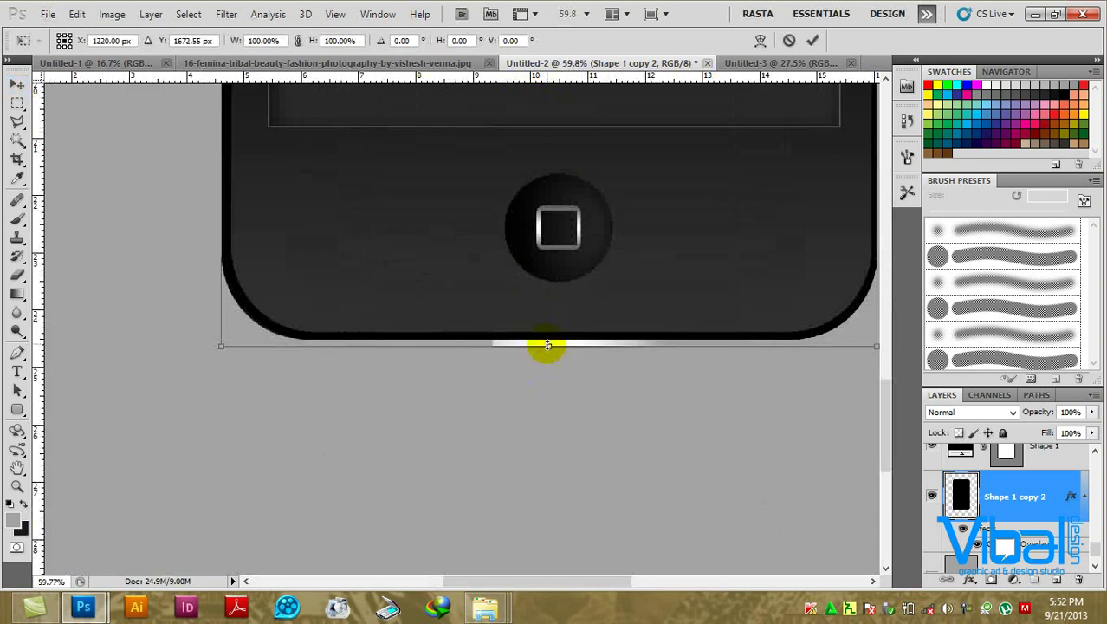
{"action": "scroll", "coordinate": [548, 346], "scroll_direction": "up", "scroll_amount": 3}
{"action": "scroll", "coordinate": [551, 351], "scroll_direction": "up", "scroll_amount": 2}
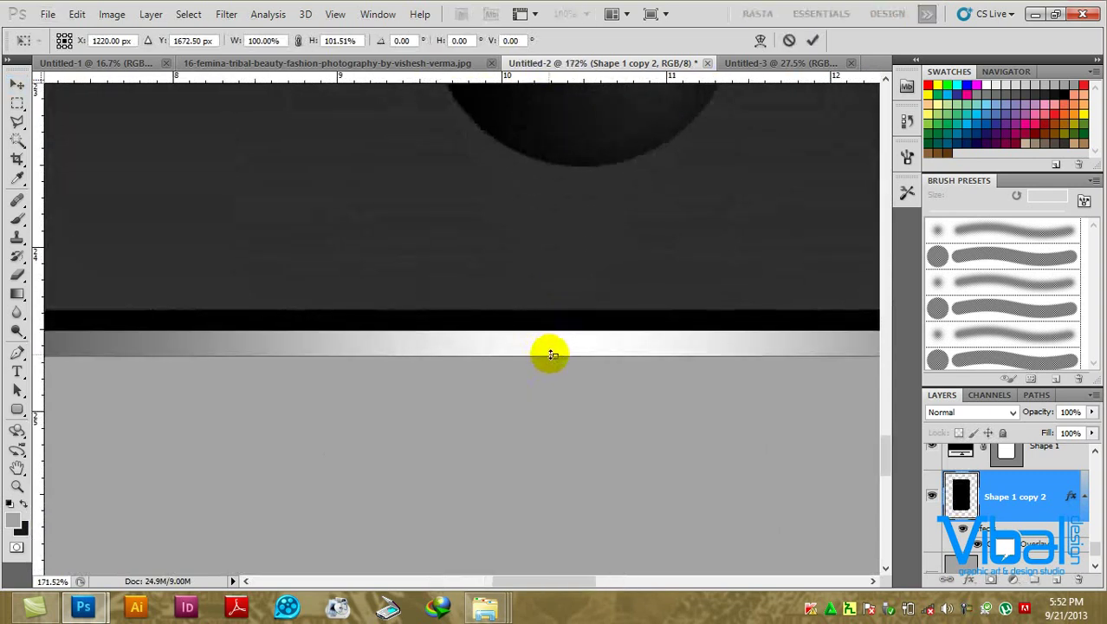
{"action": "left_click_drag", "start_coordinate": [554, 353], "coordinate": [556, 340]}
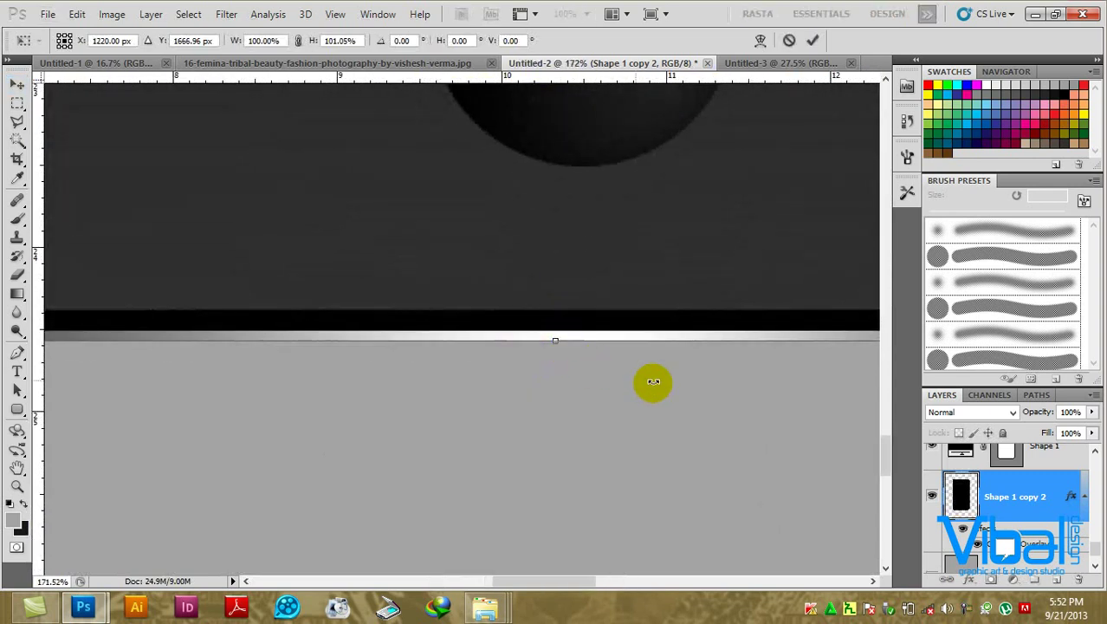
{"action": "key", "text": "Return"}
Pull the rim shape's top edge down slightly with two transforms.
{"action": "scroll", "coordinate": [627, 456], "scroll_direction": "down", "scroll_amount": 3}
{"action": "scroll", "coordinate": [622, 456], "scroll_direction": "down", "scroll_amount": 2}
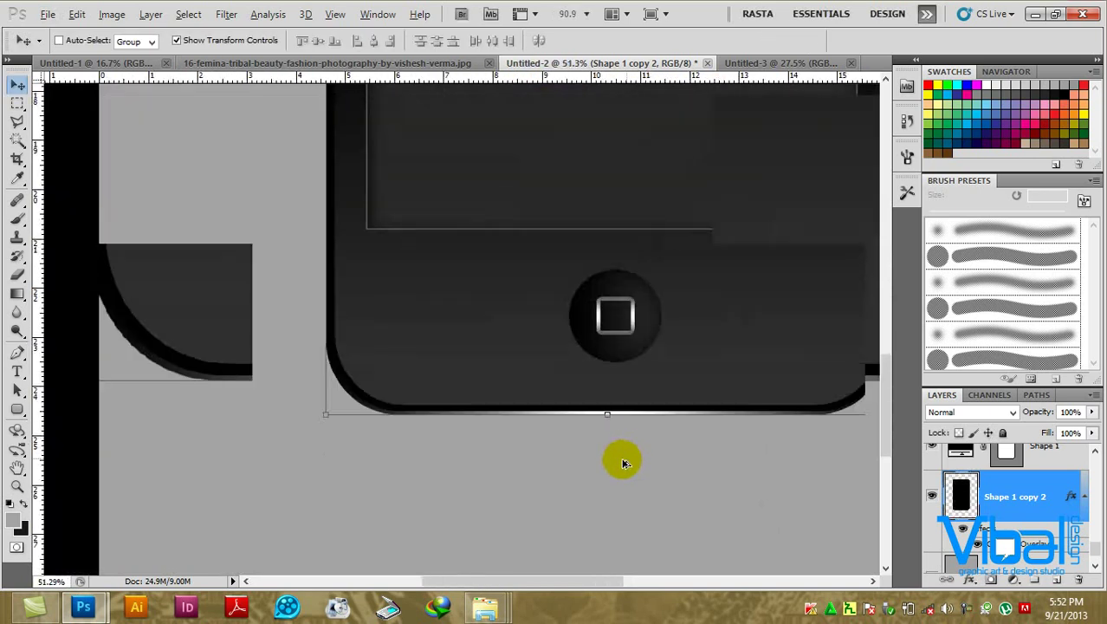
{"action": "scroll", "coordinate": [622, 464], "scroll_direction": "down", "scroll_amount": 2}
{"action": "scroll", "coordinate": [622, 464], "scroll_direction": "down", "scroll_amount": 1}
{"action": "scroll", "coordinate": [705, 235], "scroll_direction": "down", "scroll_amount": 1}
{"action": "scroll", "coordinate": [604, 257], "scroll_direction": "down", "scroll_amount": 1}
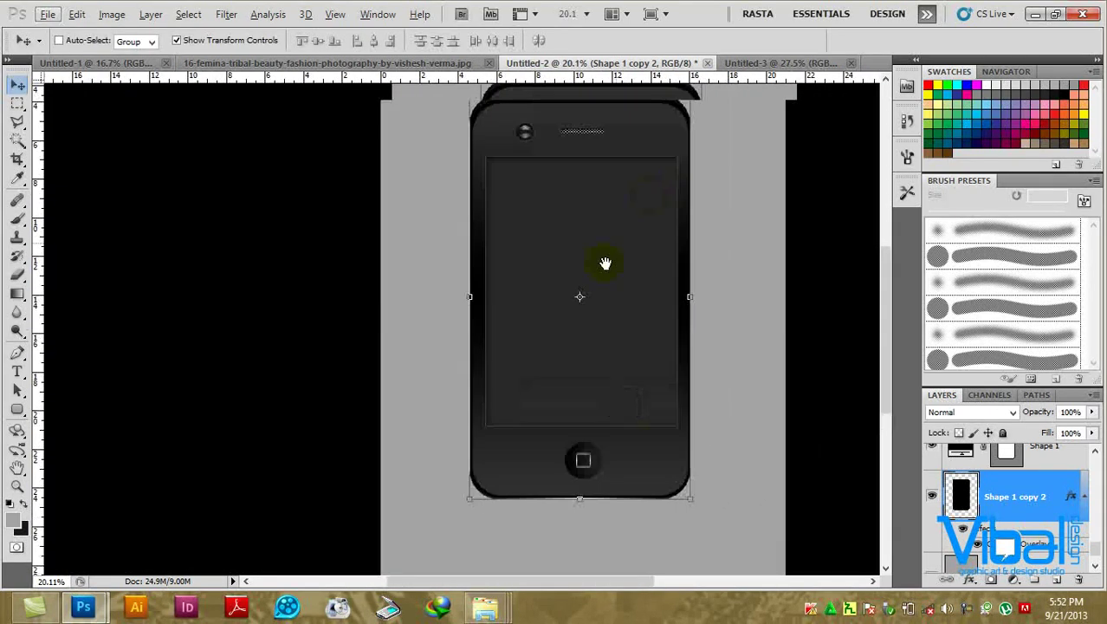
{"action": "scroll", "coordinate": [577, 279], "scroll_direction": "down", "scroll_amount": 1}
{"action": "left_click_drag", "start_coordinate": [577, 279], "coordinate": [586, 224]}
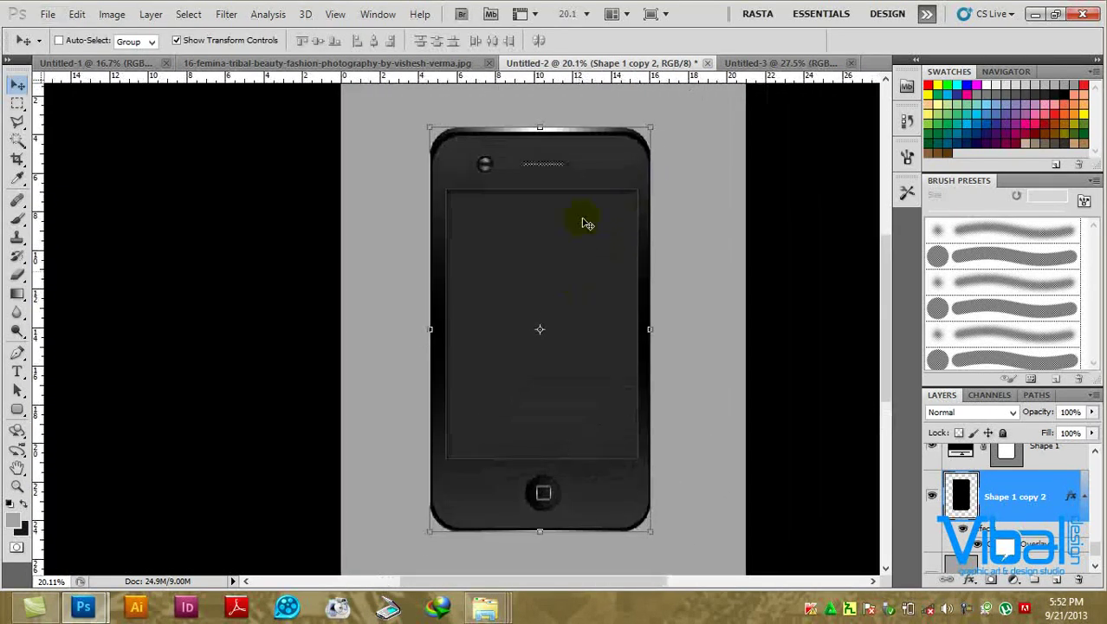
{"action": "left_click", "coordinate": [542, 127]}
{"action": "left_click_drag", "start_coordinate": [542, 128], "coordinate": [540, 124]}
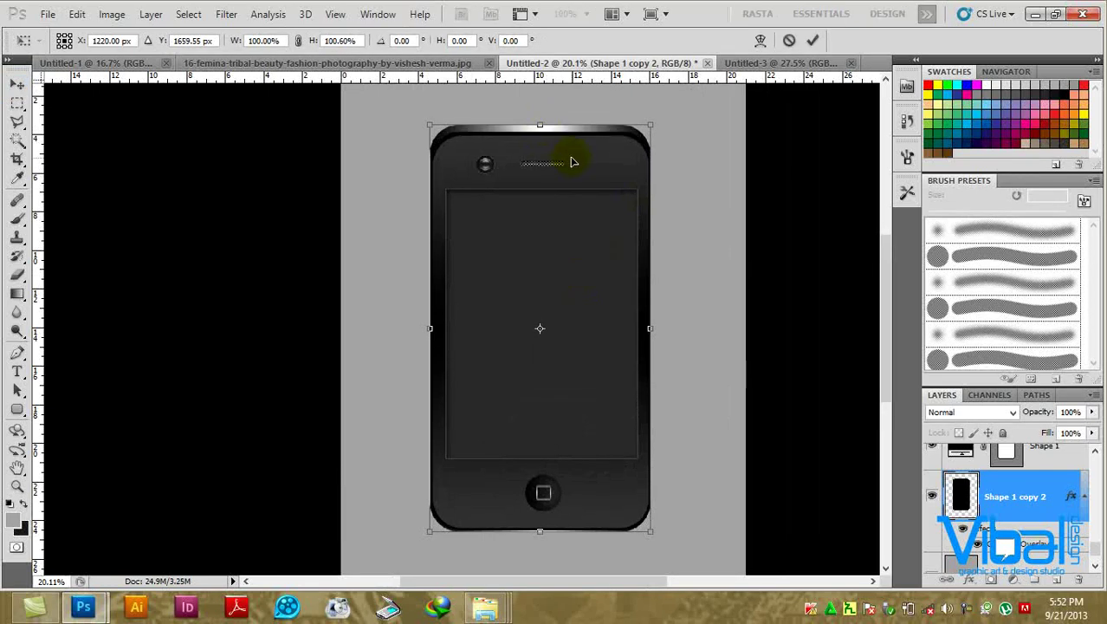
{"action": "key", "text": "Return"}
{"action": "scroll", "coordinate": [586, 111], "scroll_direction": "up", "scroll_amount": 3}
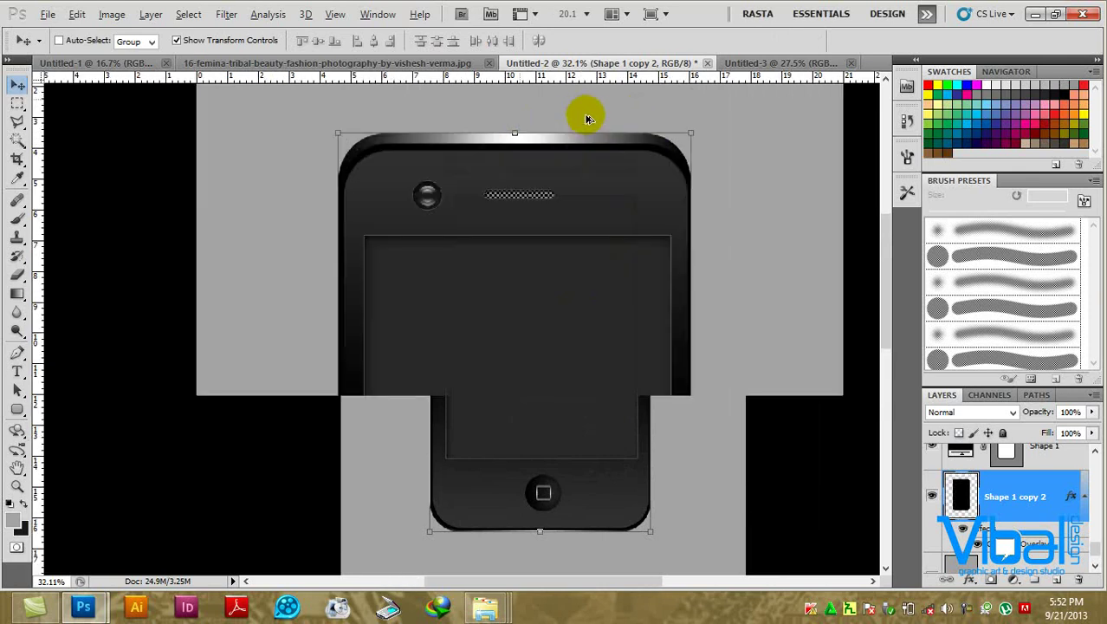
{"action": "scroll", "coordinate": [485, 144], "scroll_direction": "up", "scroll_amount": 3}
{"action": "key", "text": "ctrl+t"}
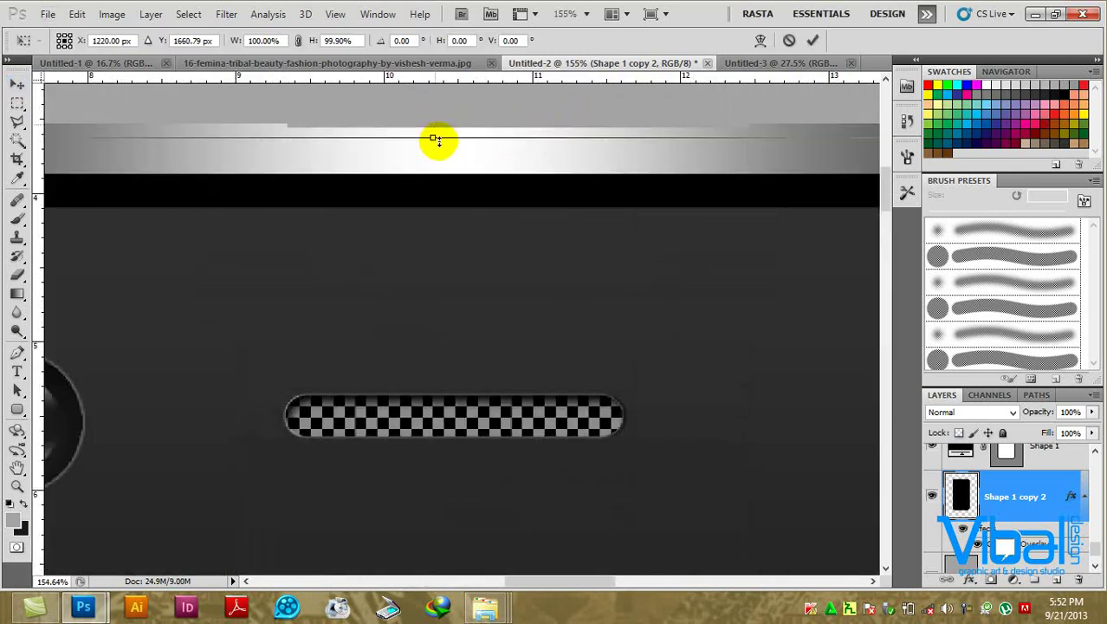
{"action": "left_click_drag", "start_coordinate": [433, 136], "coordinate": [439, 157]}
{"action": "key", "text": "Return"}
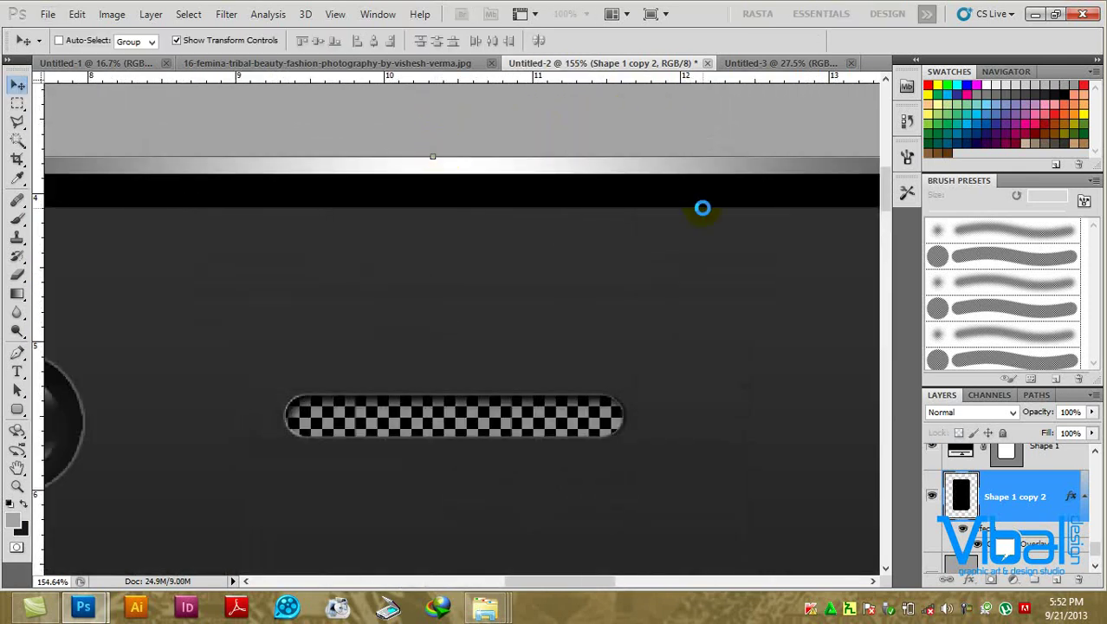
Duplicate the rim shape as Shape 1 copy 3, shifted to the left.
{"action": "scroll", "coordinate": [643, 343], "scroll_direction": "down", "scroll_amount": 2}
{"action": "scroll", "coordinate": [618, 346], "scroll_direction": "down", "scroll_amount": 2}
{"action": "scroll", "coordinate": [643, 465], "scroll_direction": "down", "scroll_amount": 1}
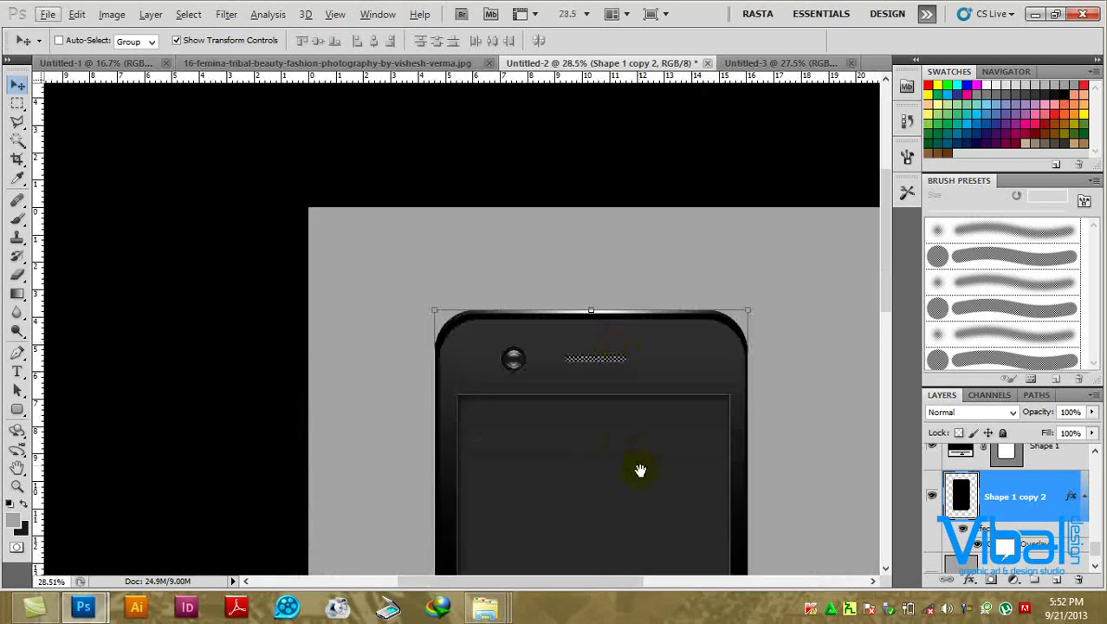
{"action": "left_click_drag", "start_coordinate": [642, 464], "coordinate": [589, 270]}
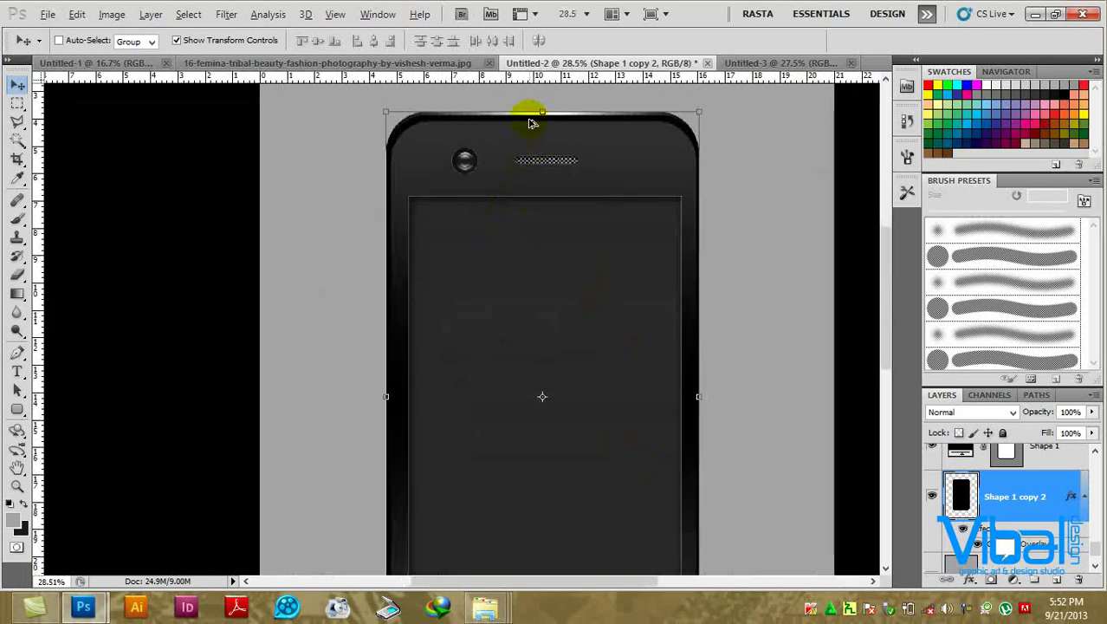
{"action": "left_click_drag", "start_coordinate": [531, 123], "coordinate": [510, 123], "text": "alt"}
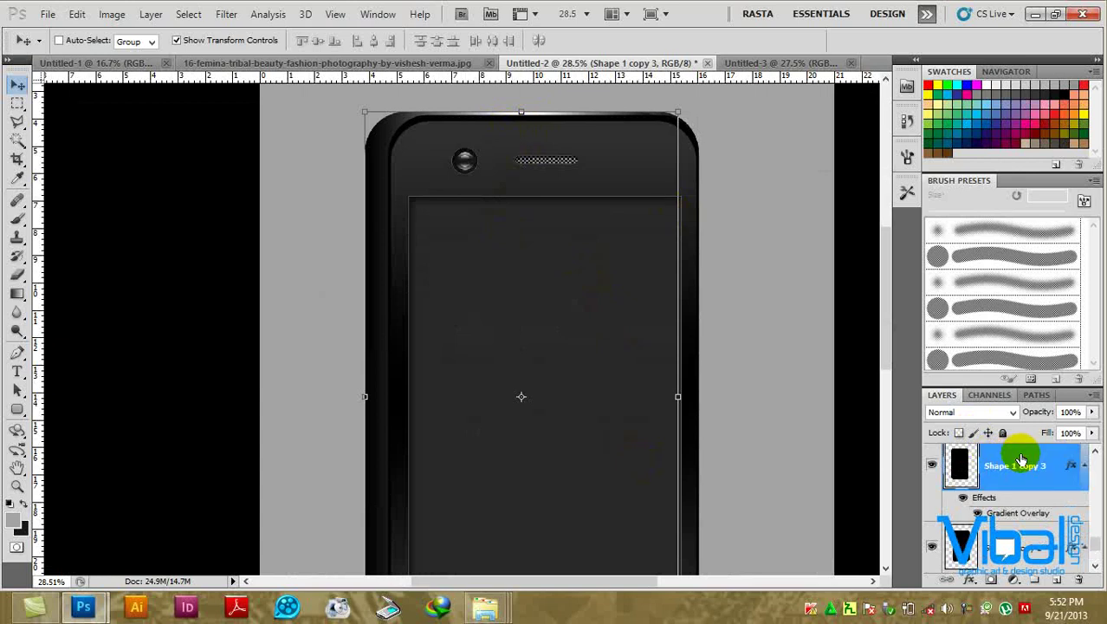
Put Shape 1 copy 3 below the original, set its gradient to 90°, and align it to the edge.
{"action": "mouse_move", "coordinate": [1021, 459]}
{"action": "left_mouse_down"}
{"action": "mouse_move", "coordinate": [1036, 572]}
{"action": "mouse_move", "coordinate": [1023, 459]}
{"action": "mouse_move", "coordinate": [1027, 544]}
{"action": "left_mouse_up"}
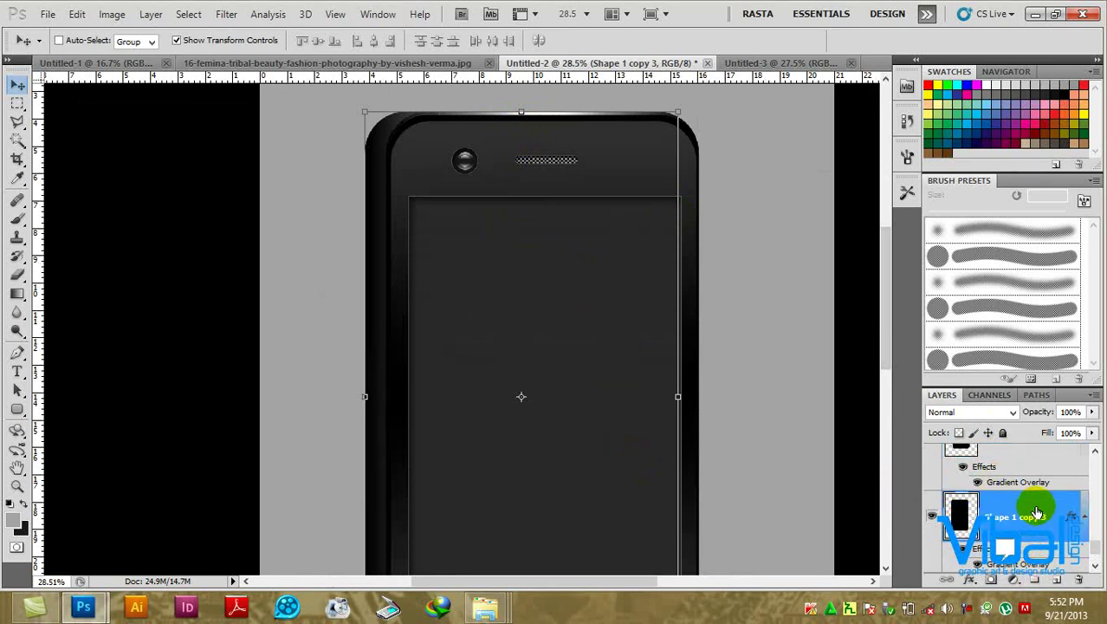
{"action": "double_click", "coordinate": [1037, 515]}
{"action": "left_click", "coordinate": [685, 330]}
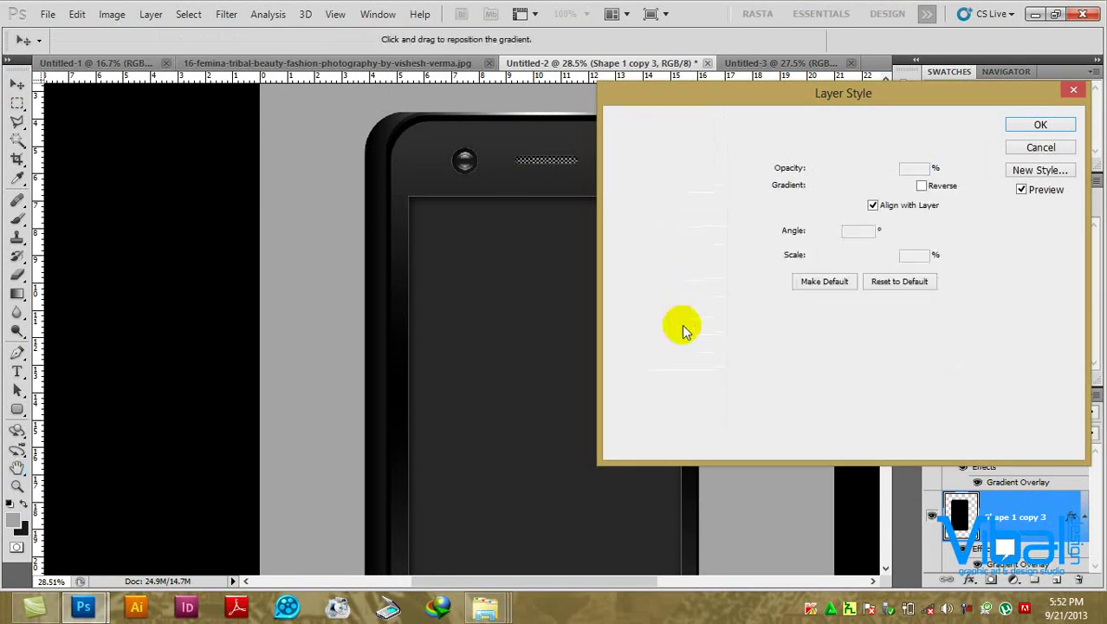
{"action": "mouse_move", "coordinate": [837, 238]}
{"action": "left_mouse_down"}
{"action": "mouse_move", "coordinate": [826, 224]}
{"action": "mouse_move", "coordinate": [824, 241]}
{"action": "left_mouse_up"}
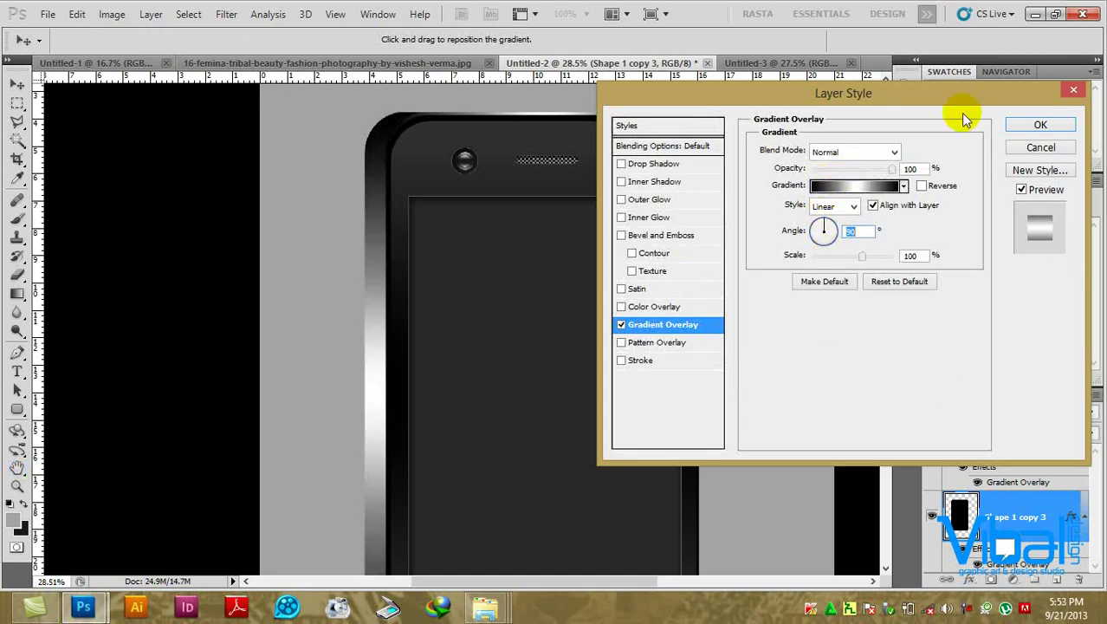
{"action": "left_click", "coordinate": [1038, 127]}
{"action": "left_click_drag", "start_coordinate": [379, 333], "coordinate": [392, 328]}
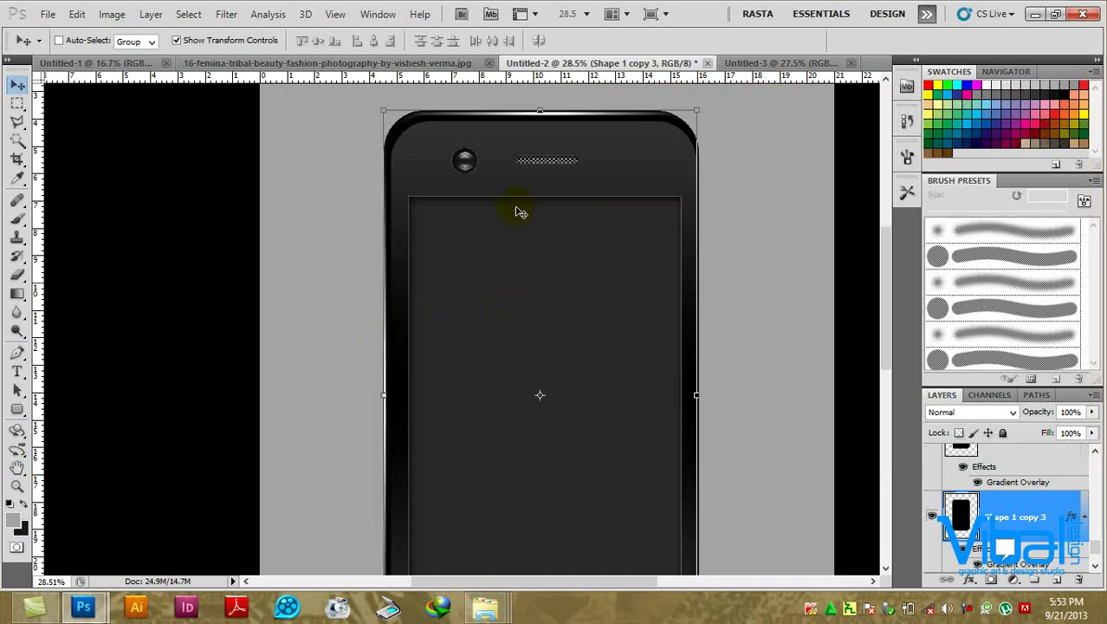
Shorten the Shape 1 copy 3 side highlight from the top and widen it slightly rightward.
{"action": "left_click_drag", "start_coordinate": [542, 104], "coordinate": [539, 121]}
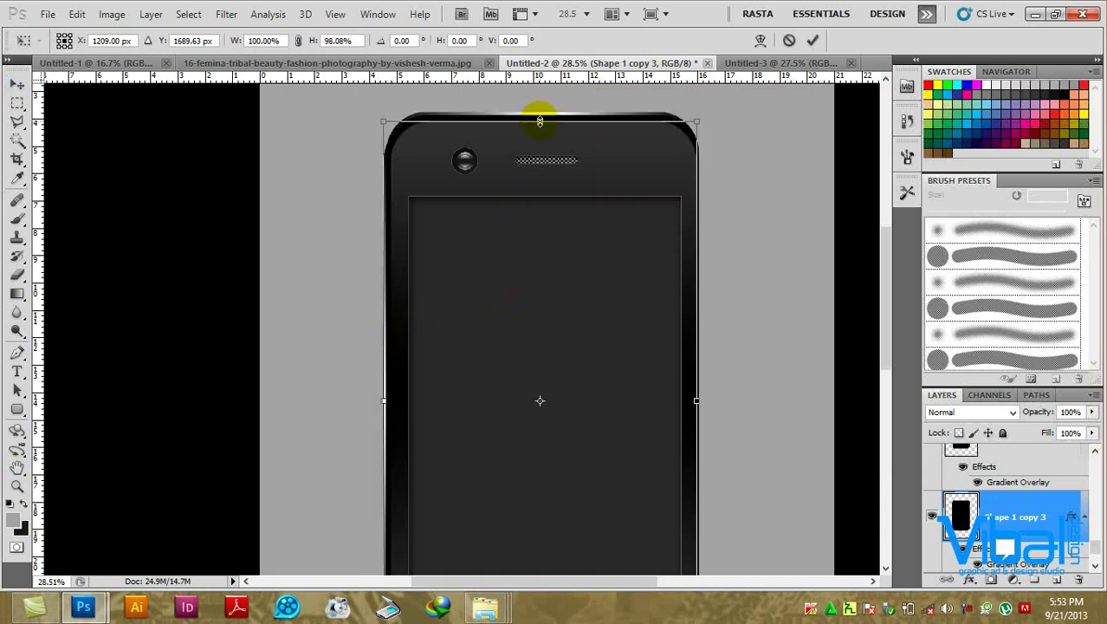
{"action": "double_click", "coordinate": [617, 241]}
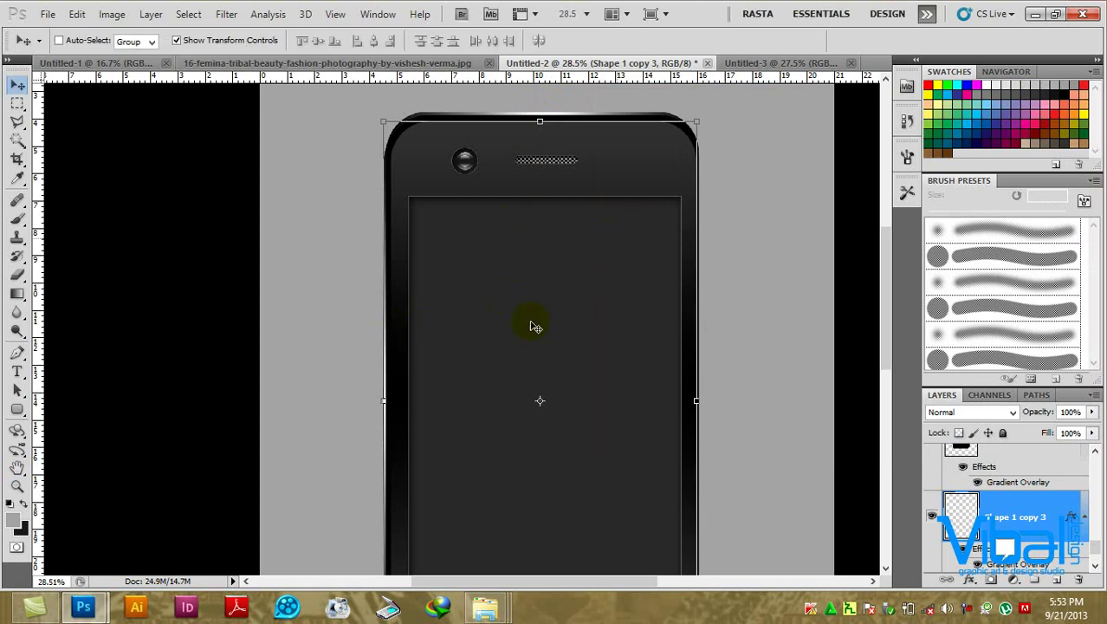
{"action": "scroll", "coordinate": [531, 347], "scroll_direction": "down", "scroll_amount": 3}
{"action": "left_click", "coordinate": [537, 487]}
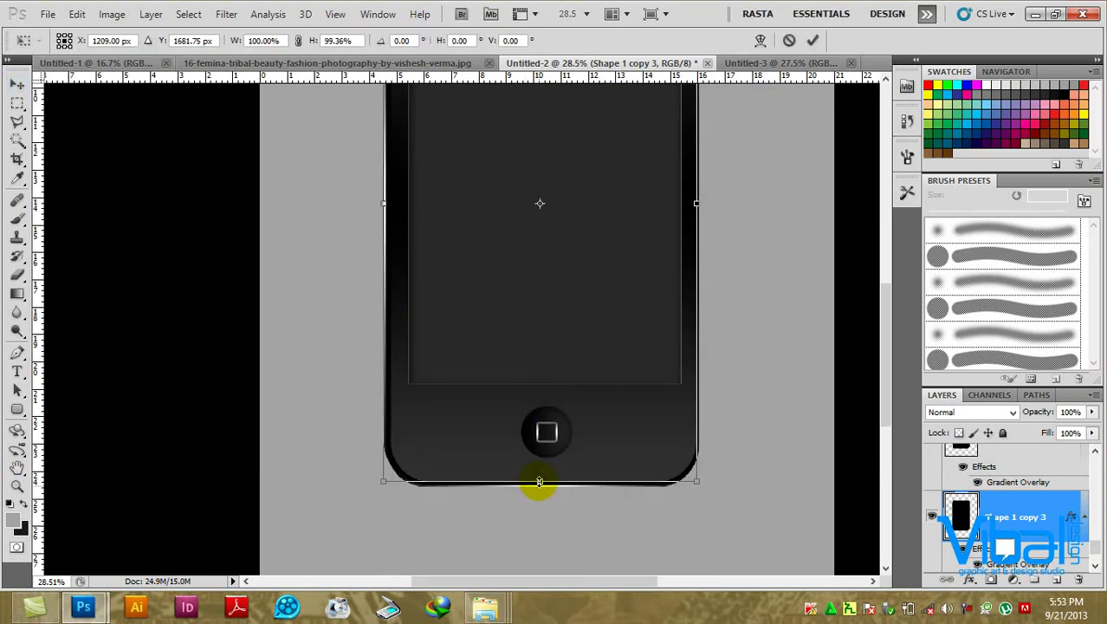
{"action": "double_click", "coordinate": [432, 240]}
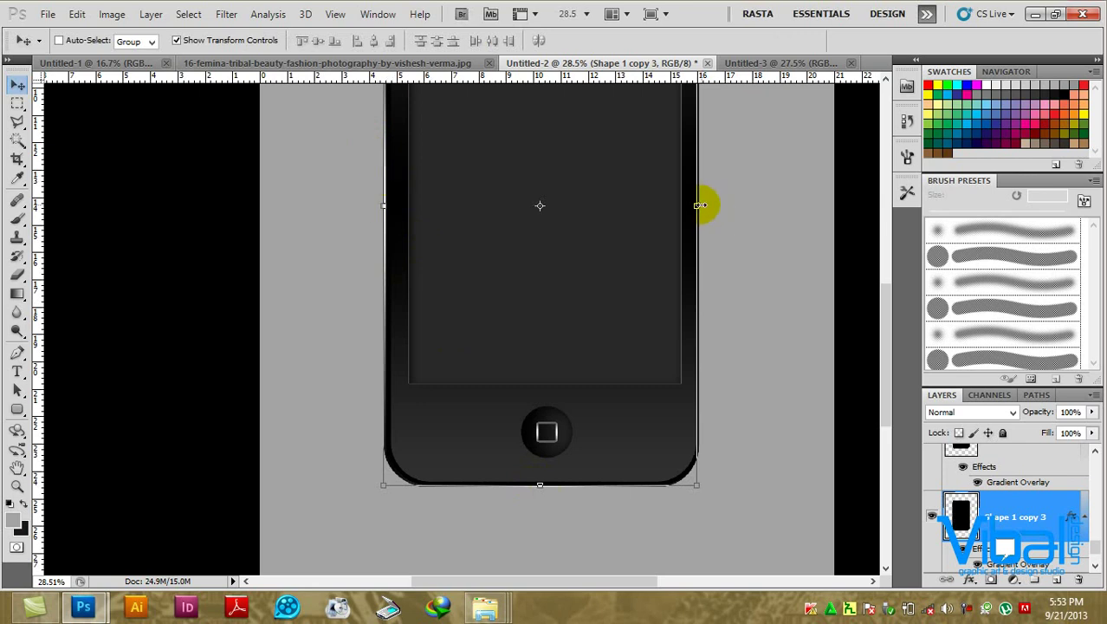
{"action": "scroll", "coordinate": [695, 206], "scroll_direction": "up", "scroll_amount": 3}
{"action": "scroll", "coordinate": [698, 212], "scroll_direction": "up", "scroll_amount": 2}
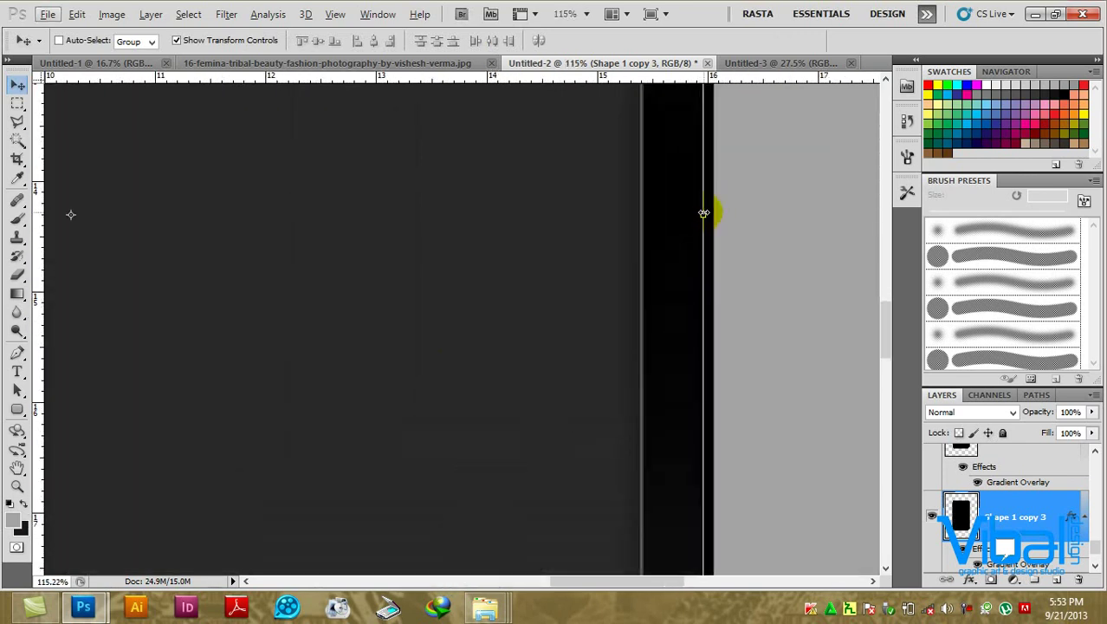
{"action": "left_click_drag", "start_coordinate": [706, 216], "coordinate": [723, 214]}
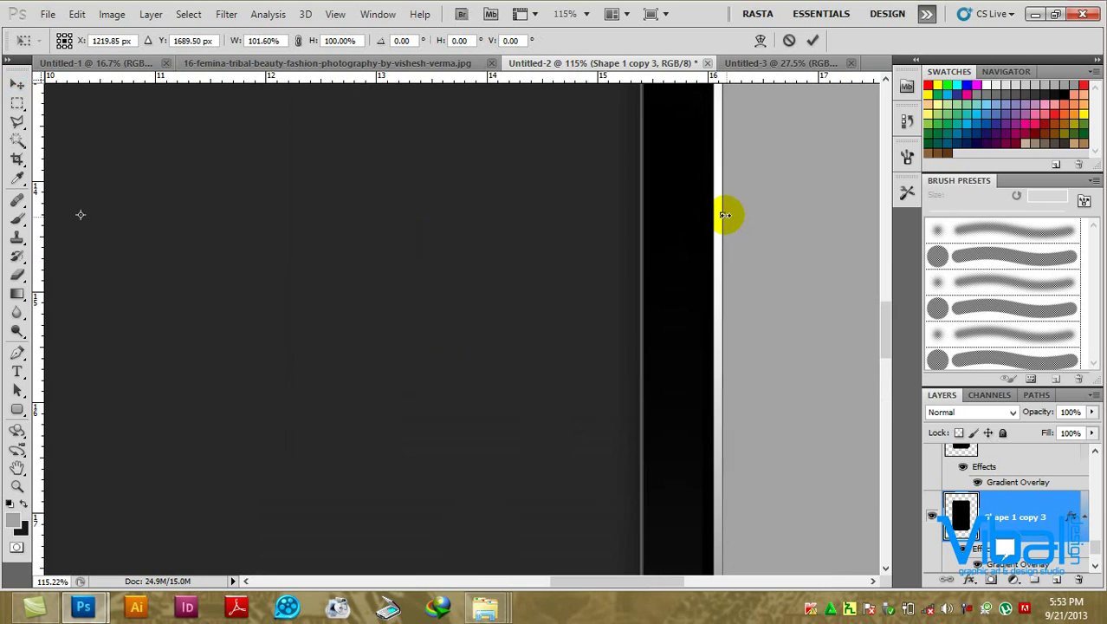
{"action": "double_click", "coordinate": [739, 243]}
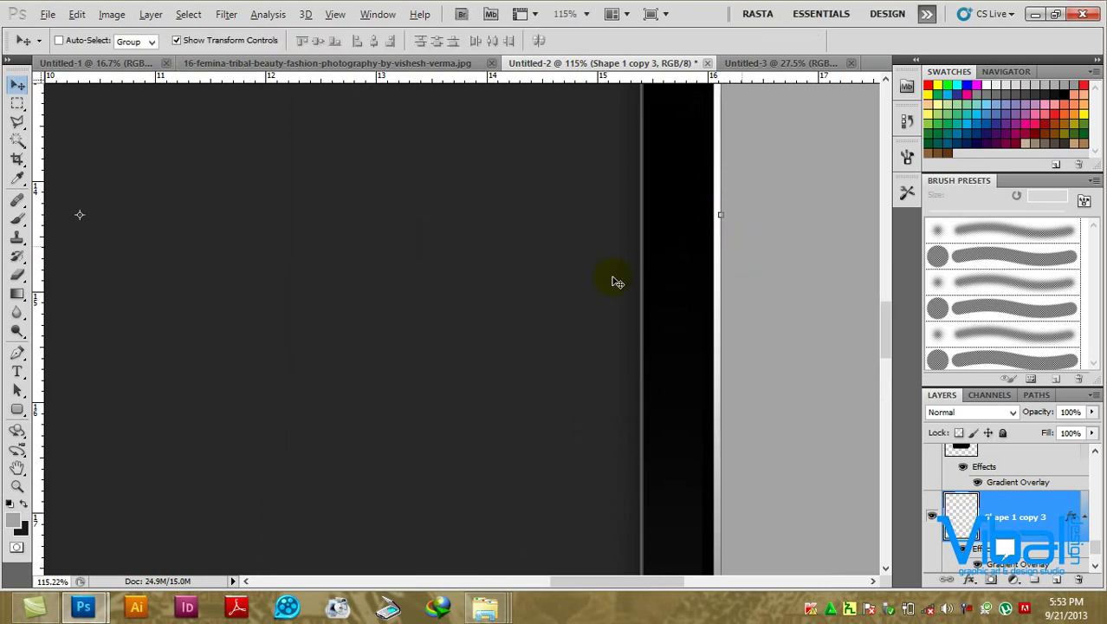
{"action": "scroll", "coordinate": [620, 314], "scroll_direction": "down", "scroll_amount": 2}
{"action": "scroll", "coordinate": [621, 314], "scroll_direction": "down", "scroll_amount": 4}
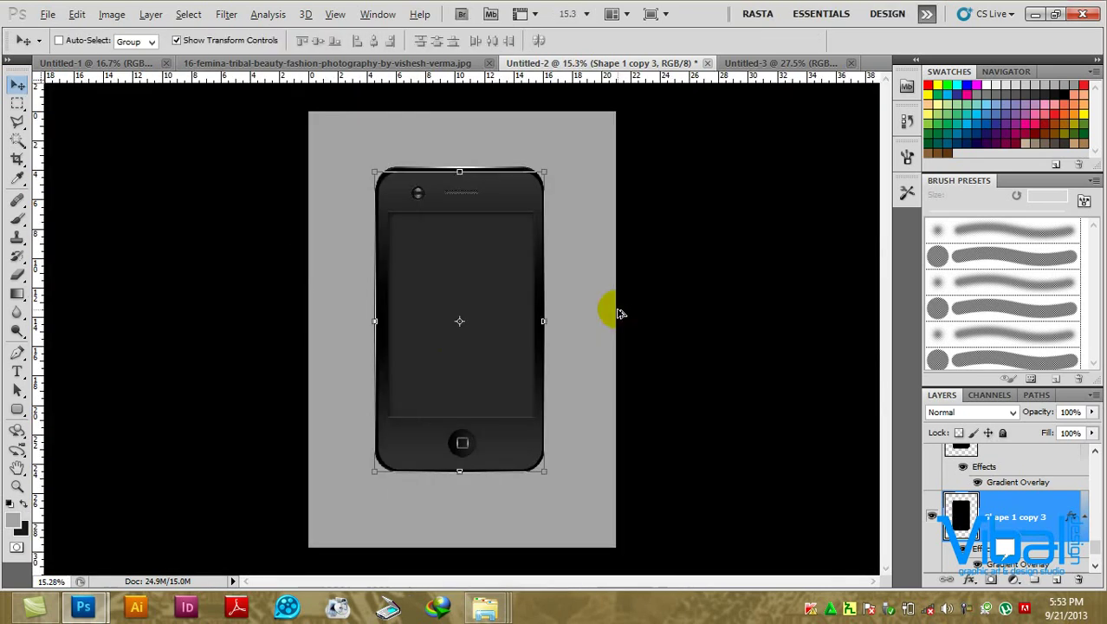
{"action": "left_click", "coordinate": [627, 224]}
Lower Shape 1 copy 2's top rim edge to 99.90% height.
{"action": "scroll", "coordinate": [425, 335], "scroll_direction": "up", "scroll_amount": 1}
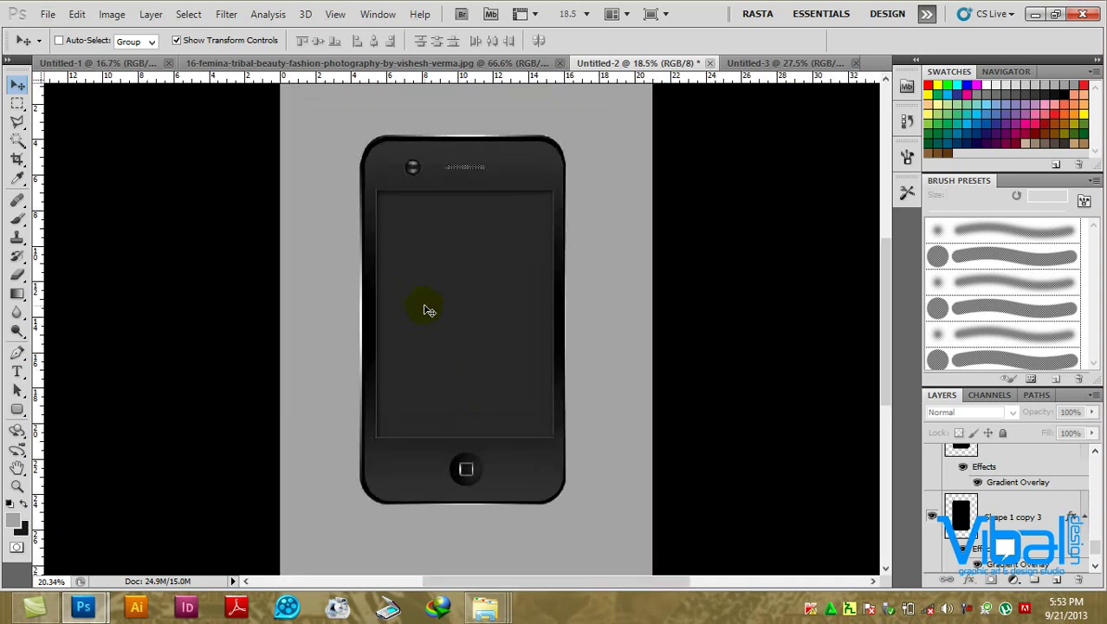
{"action": "scroll", "coordinate": [426, 310], "scroll_direction": "up", "scroll_amount": 1}
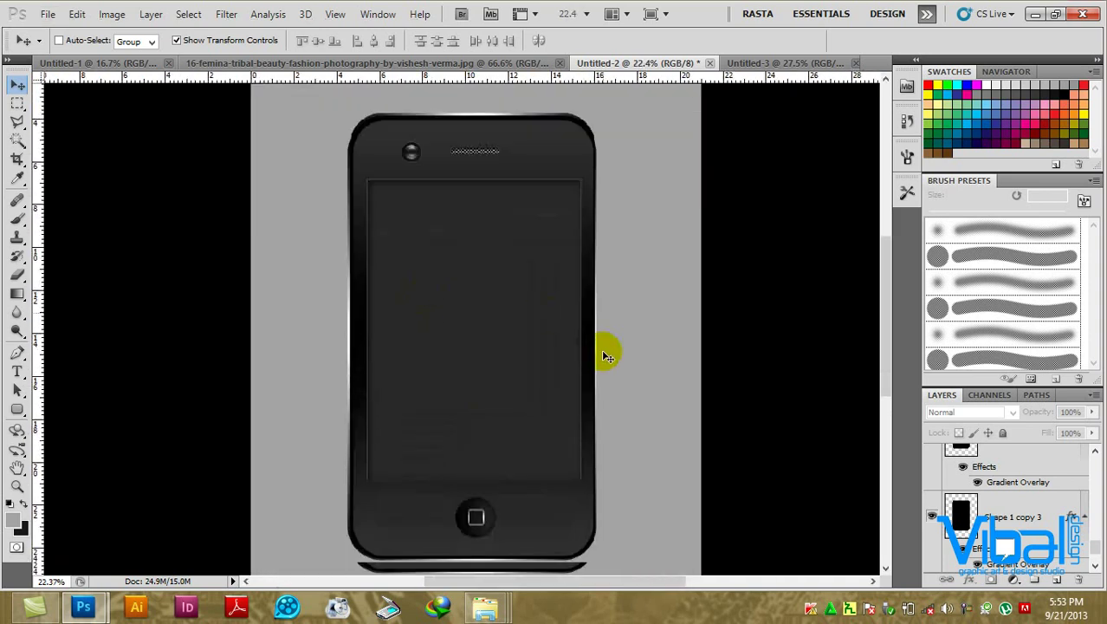
{"action": "scroll", "coordinate": [607, 357], "scroll_direction": "down", "scroll_amount": 1}
{"action": "scroll", "coordinate": [621, 213], "scroll_direction": "up", "scroll_amount": 1}
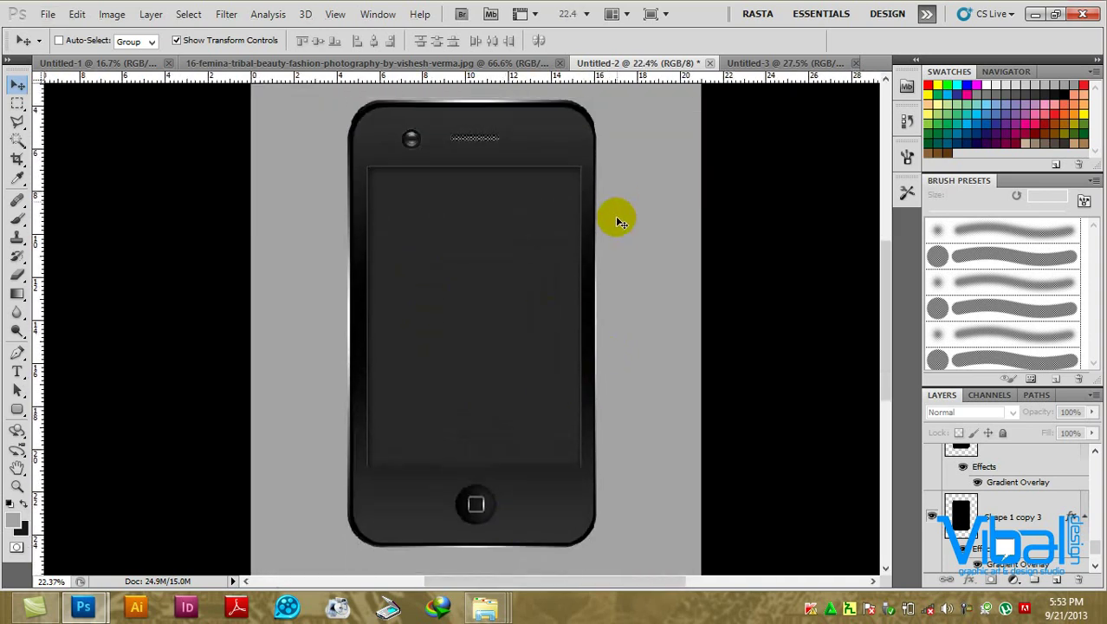
{"action": "scroll", "coordinate": [598, 208], "scroll_direction": "up", "scroll_amount": 1}
{"action": "scroll", "coordinate": [450, 142], "scroll_direction": "up", "scroll_amount": 4}
{"action": "scroll", "coordinate": [469, 141], "scroll_direction": "up", "scroll_amount": 2}
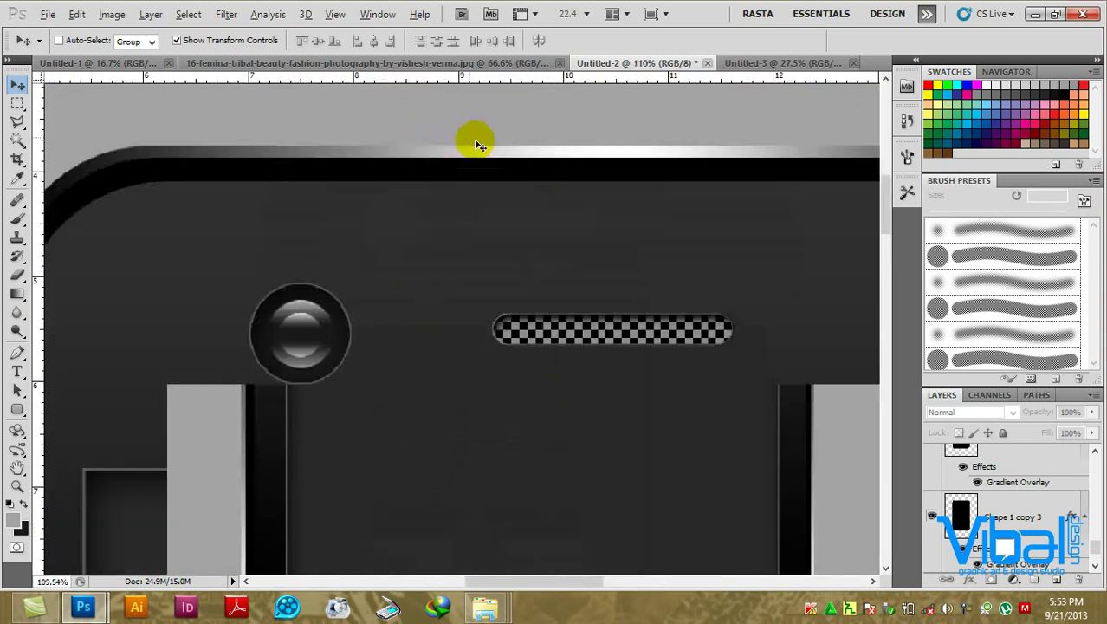
{"action": "scroll", "coordinate": [475, 143], "scroll_direction": "up", "scroll_amount": 2}
{"action": "left_click", "coordinate": [490, 154], "text": "ctrl"}
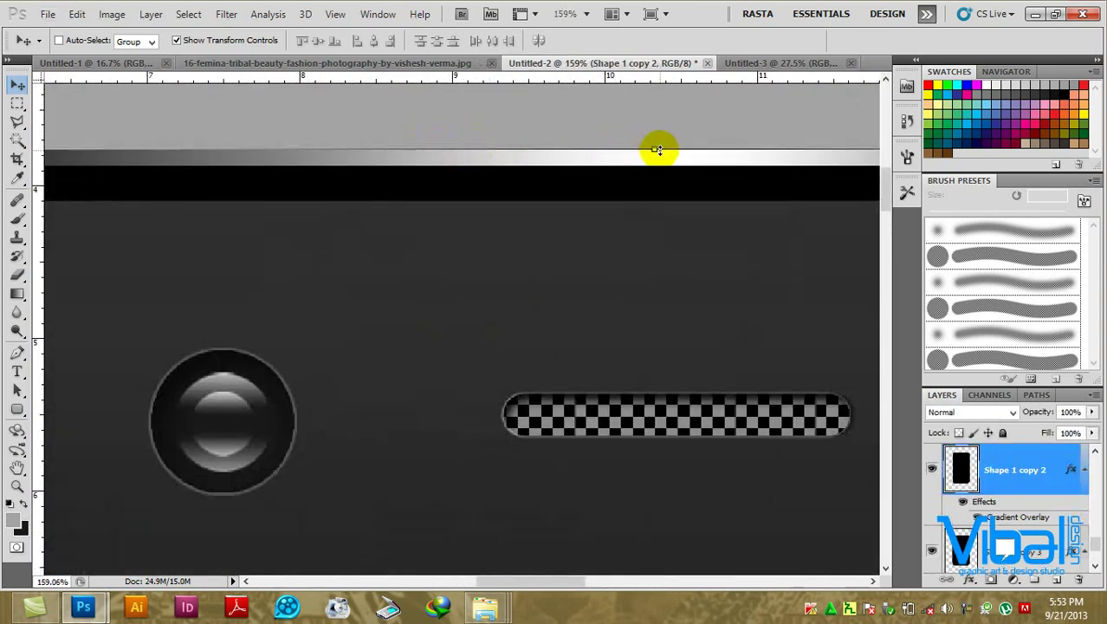
{"action": "left_click", "coordinate": [656, 150]}
{"action": "left_click_drag", "start_coordinate": [656, 152], "coordinate": [656, 154]}
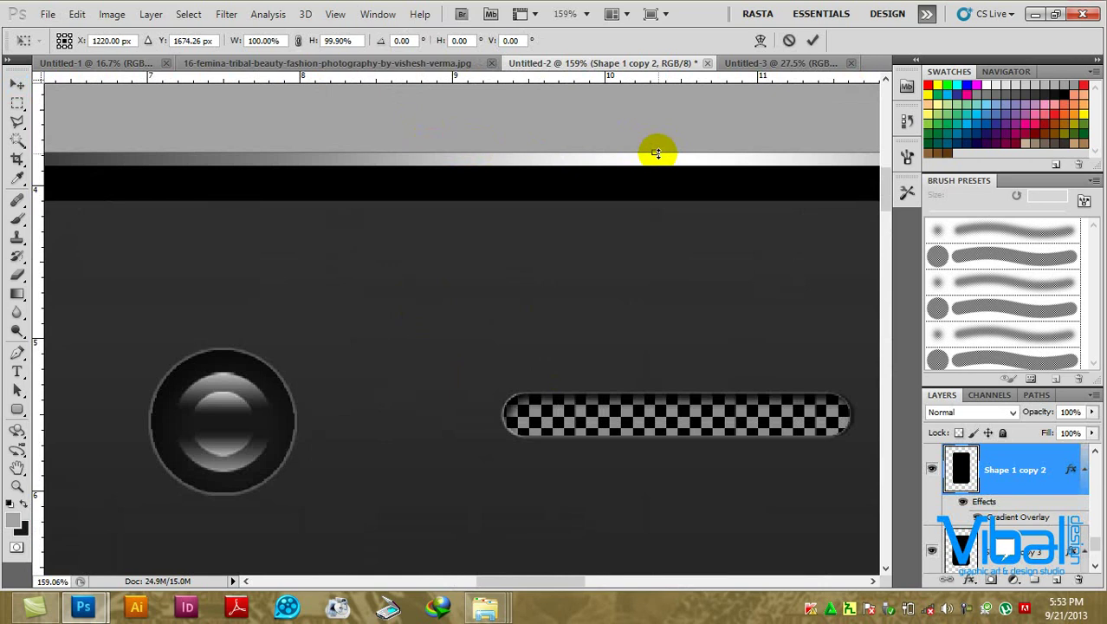
{"action": "key", "text": "Return"}
{"action": "scroll", "coordinate": [644, 368], "scroll_direction": "down", "scroll_amount": 2}
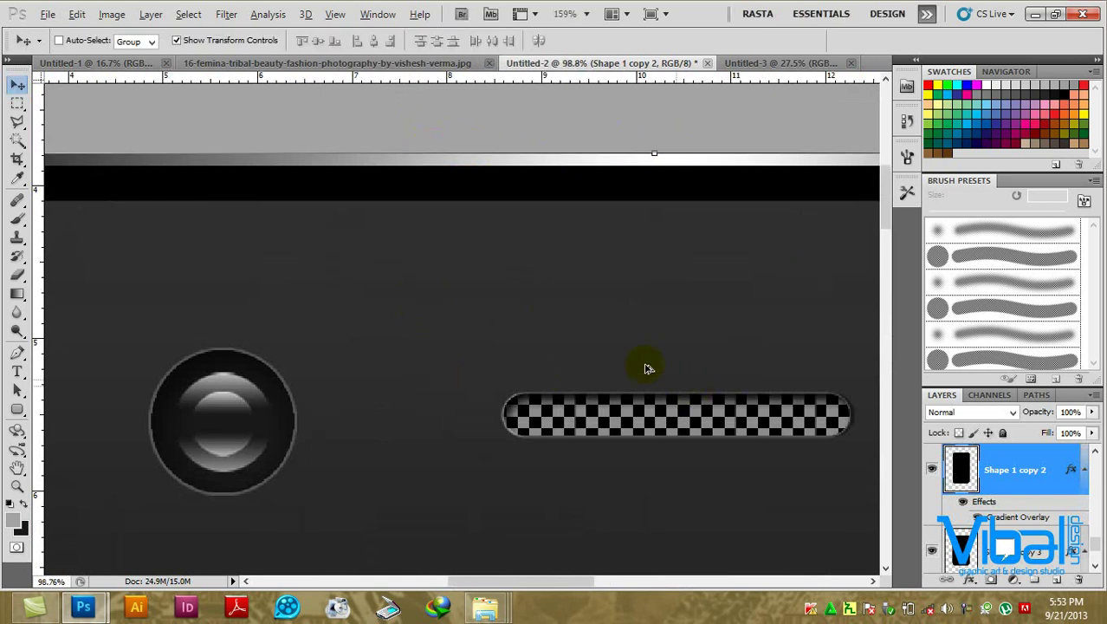
{"action": "scroll", "coordinate": [645, 368], "scroll_direction": "down", "scroll_amount": 3}
{"action": "scroll", "coordinate": [684, 450], "scroll_direction": "down", "scroll_amount": 1}
{"action": "scroll", "coordinate": [676, 424], "scroll_direction": "down", "scroll_amount": 2}
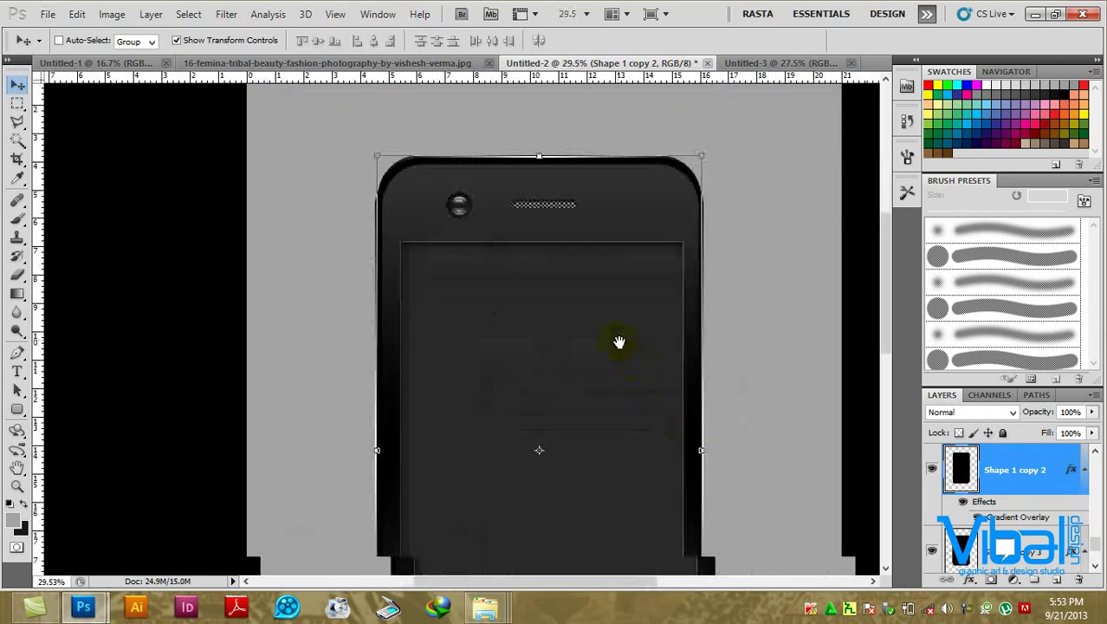
{"action": "scroll", "coordinate": [617, 364], "scroll_direction": "down", "scroll_amount": 2}
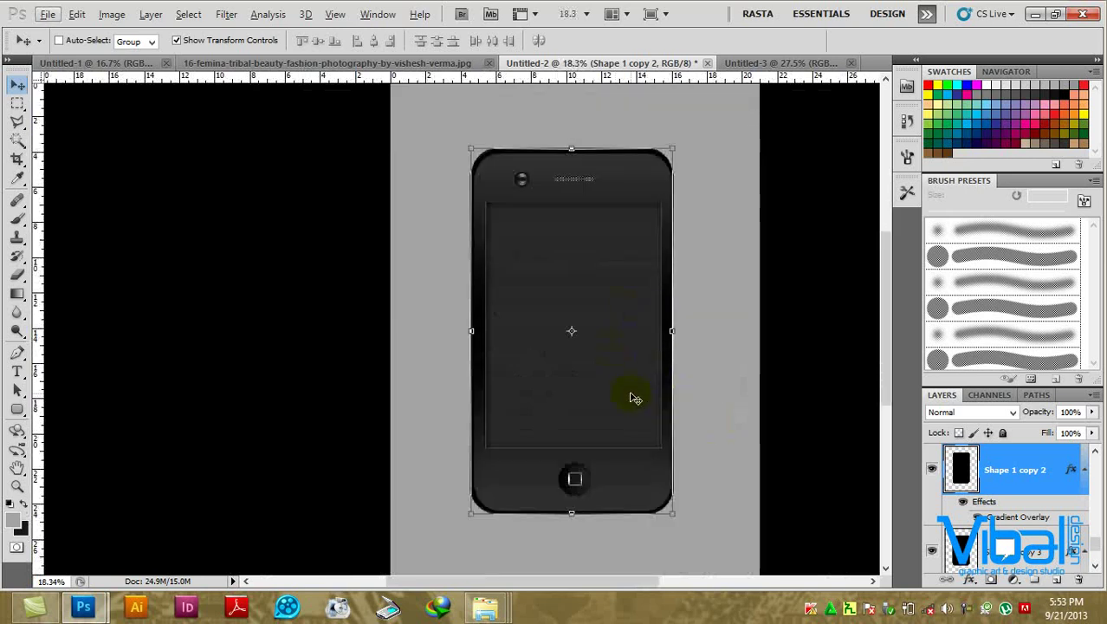
{"action": "scroll", "coordinate": [632, 391], "scroll_direction": "down", "scroll_amount": 1}
{"action": "left_click", "coordinate": [1031, 474]}
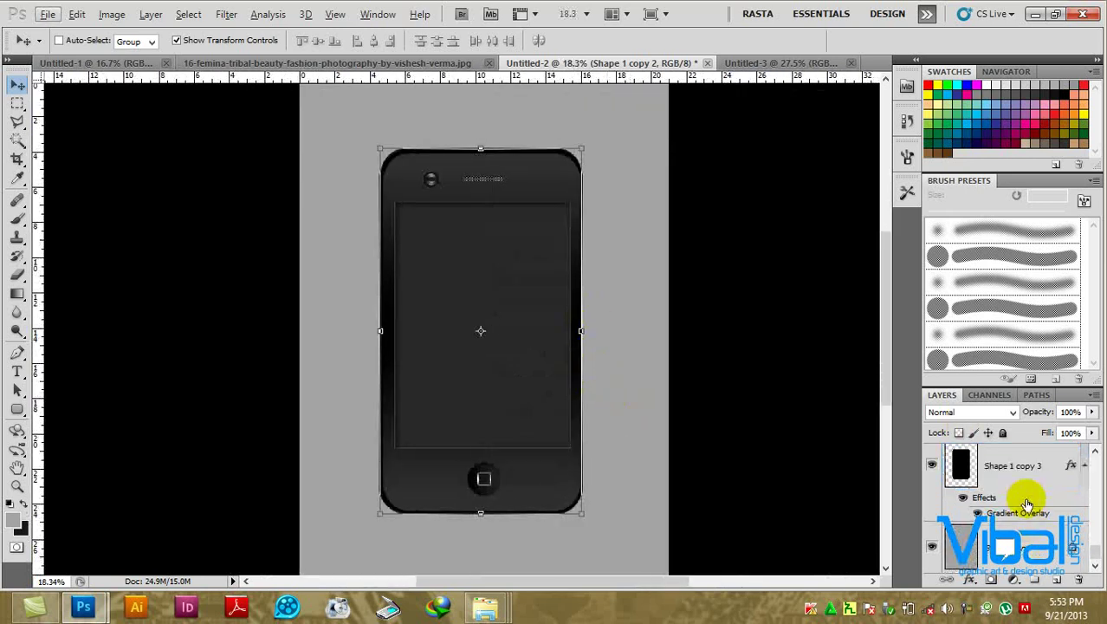
Alt-drag a copy of the Shape 4 phone, merge it into one layer, and move it back over the original.
{"action": "left_click", "coordinate": [1027, 472]}
{"action": "scroll", "coordinate": [1030, 491], "scroll_direction": "up", "scroll_amount": 1}
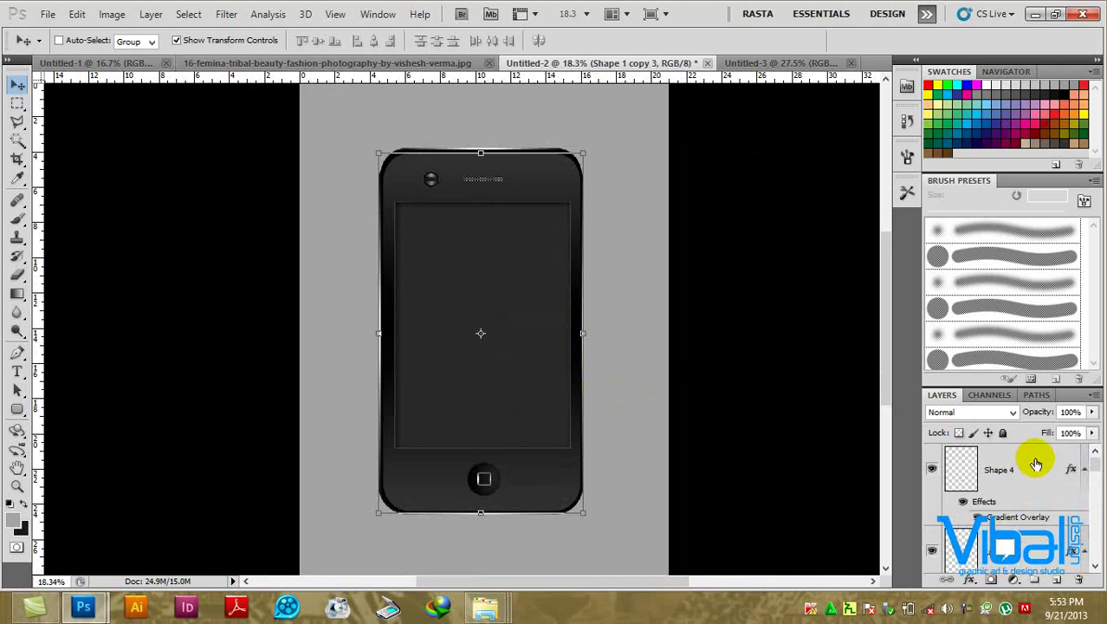
{"action": "left_click", "coordinate": [1031, 459]}
{"action": "left_click_drag", "start_coordinate": [534, 253], "coordinate": [400, 244]}
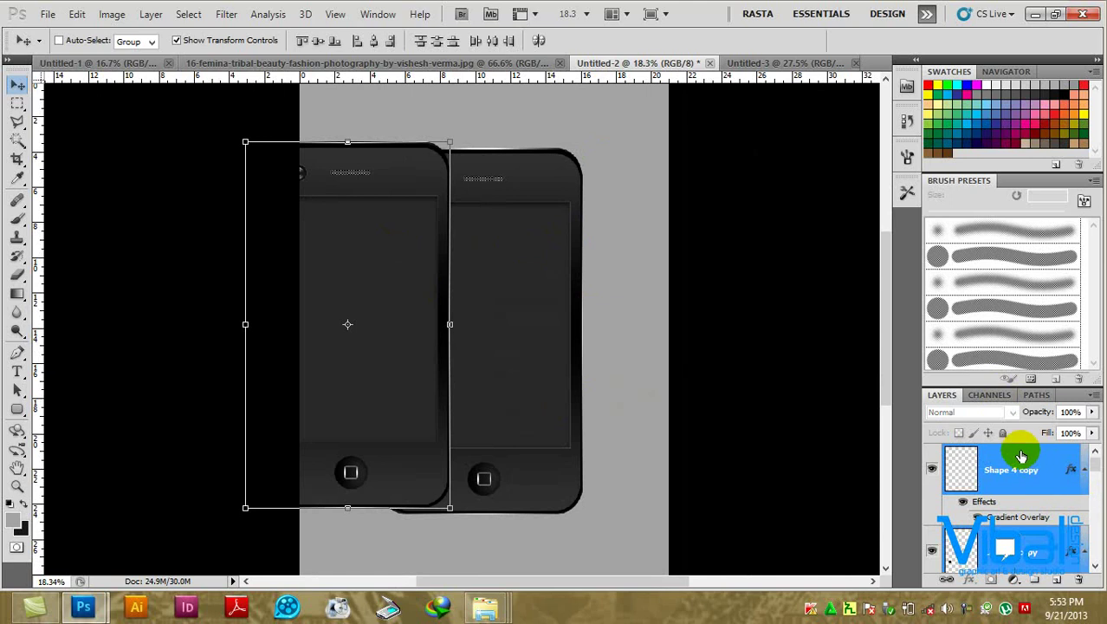
{"action": "right_click", "coordinate": [1021, 456]}
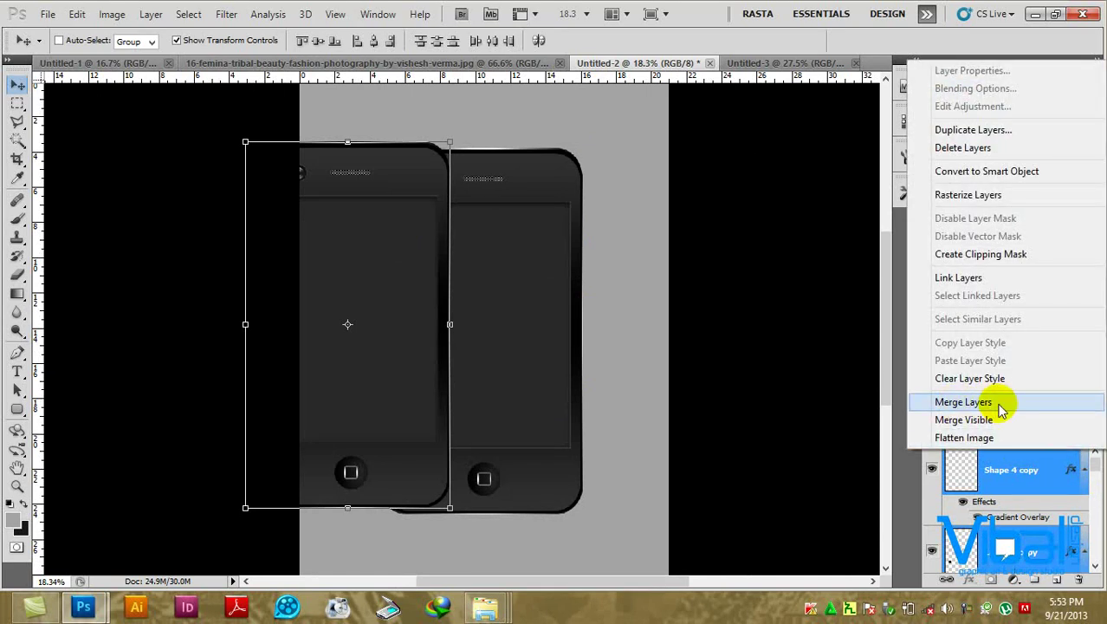
{"action": "left_click", "coordinate": [1002, 409]}
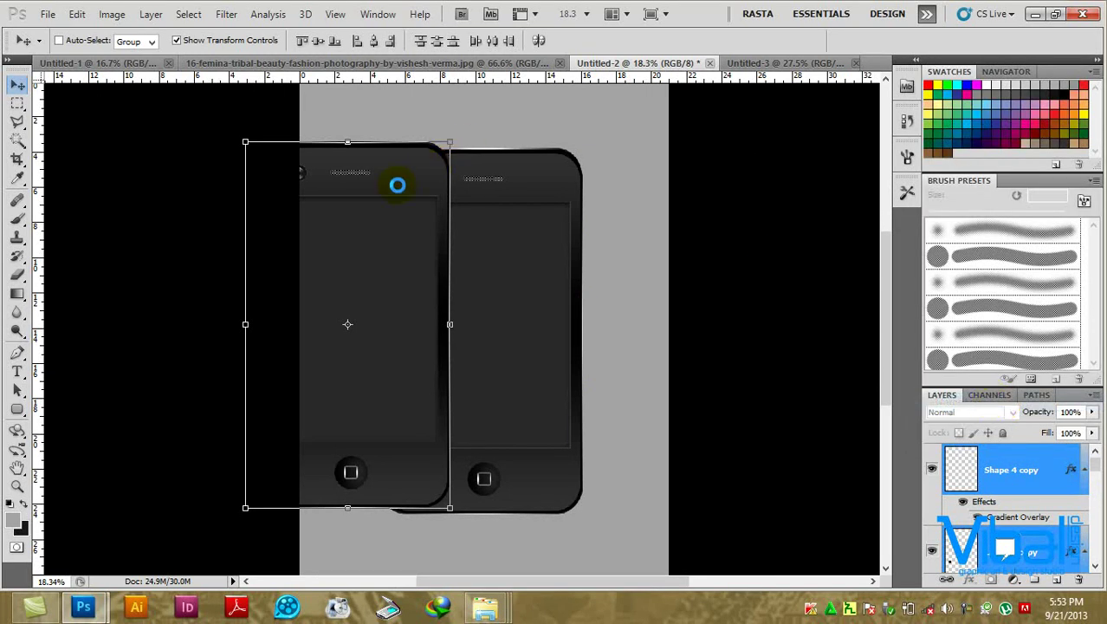
{"action": "mouse_move", "coordinate": [396, 185]}
{"action": "left_mouse_down"}
{"action": "mouse_move", "coordinate": [532, 209]}
{"action": "mouse_move", "coordinate": [531, 198]}
{"action": "left_mouse_up"}
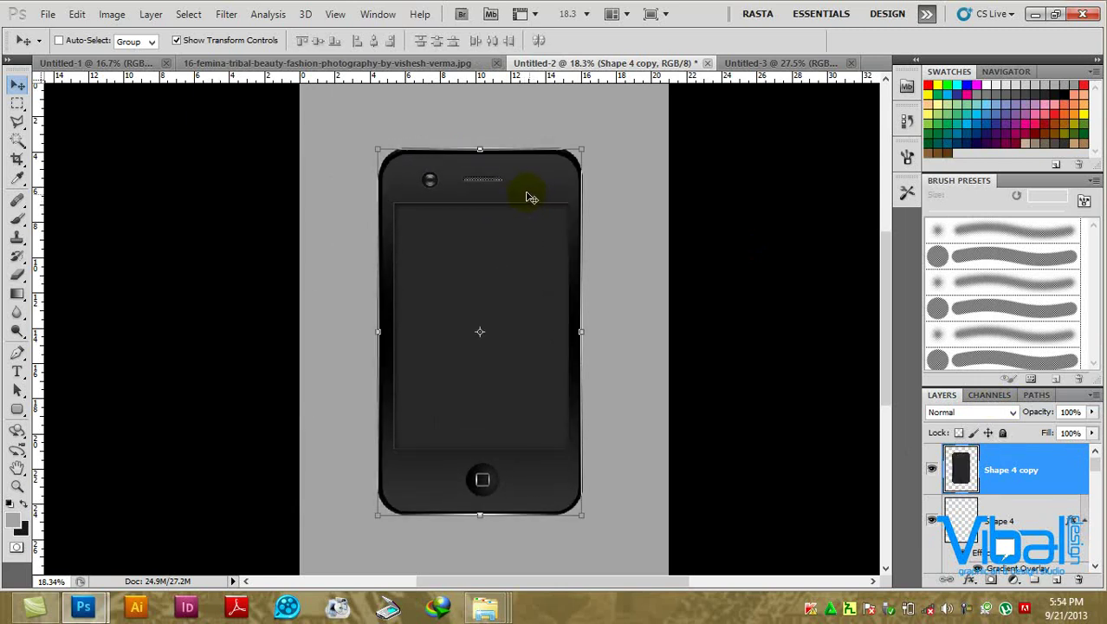
Flip the merged phone copy vertically and position it just below the phone.
{"action": "left_click", "coordinate": [477, 151]}
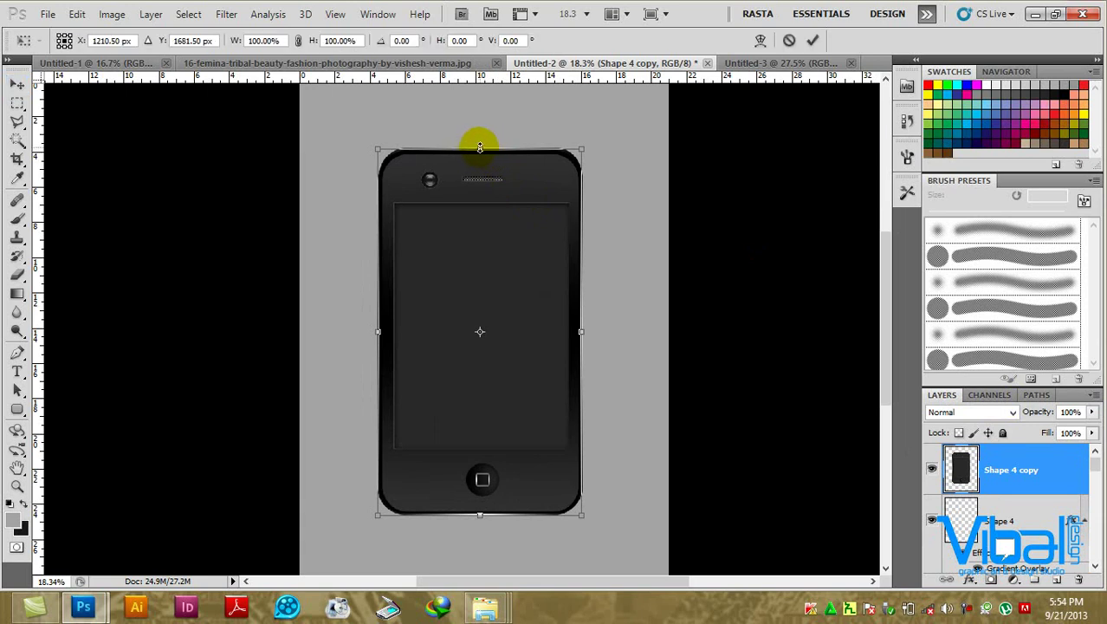
{"action": "right_click", "coordinate": [490, 268]}
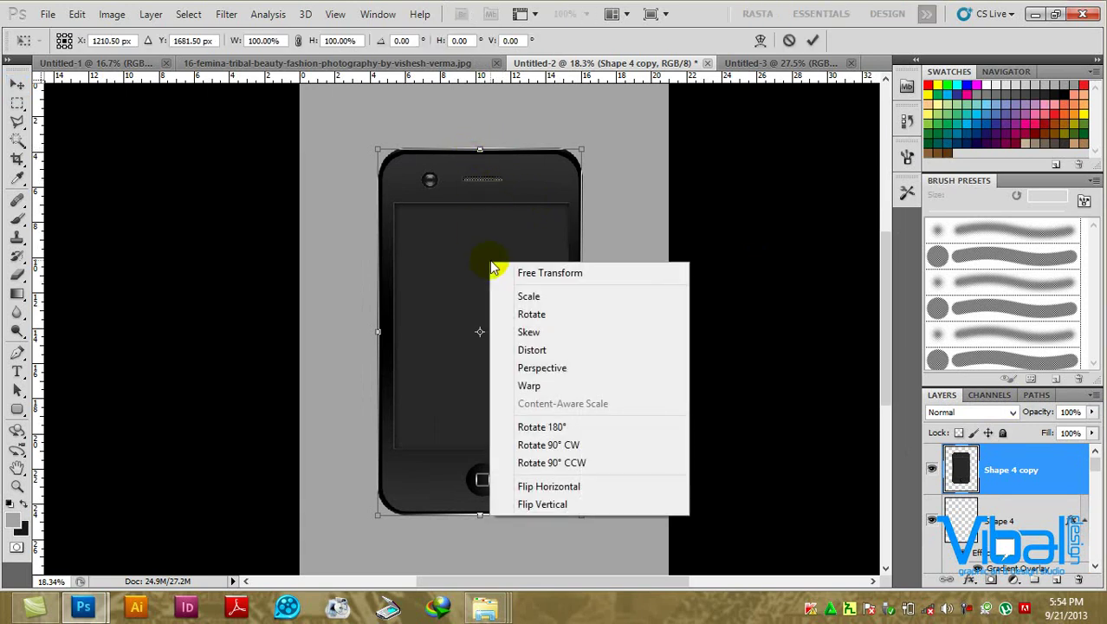
{"action": "left_click", "coordinate": [531, 504]}
{"action": "mouse_move", "coordinate": [518, 355]}
{"action": "left_mouse_down"}
{"action": "mouse_move", "coordinate": [553, 158]}
{"action": "mouse_move", "coordinate": [542, 251]}
{"action": "left_mouse_up"}
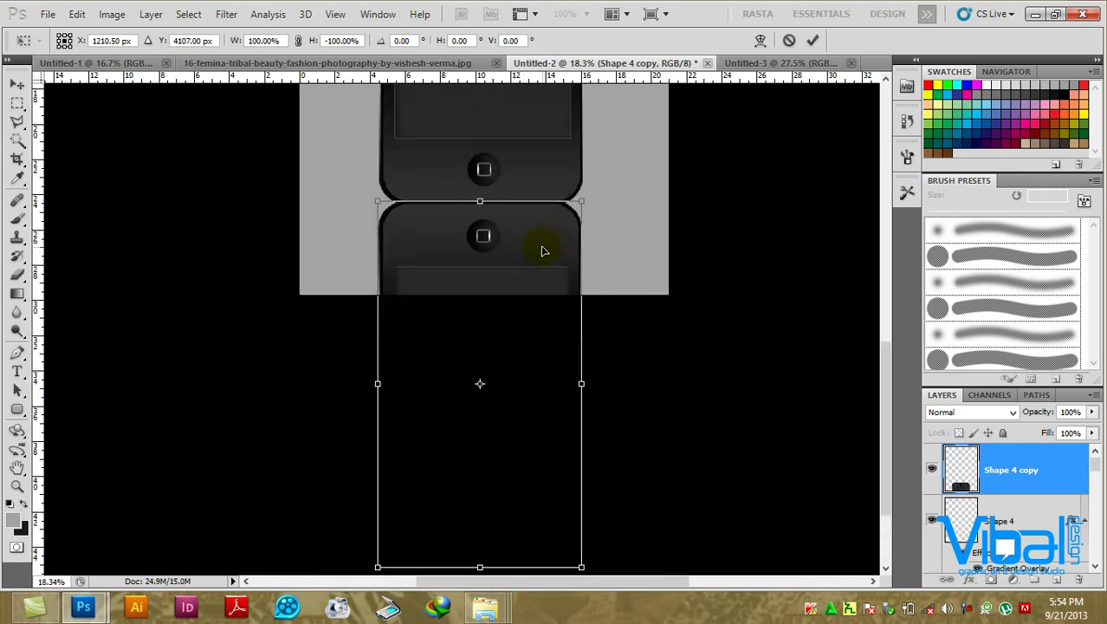
{"action": "key", "text": "Return"}
{"action": "left_click", "coordinate": [1047, 510]}
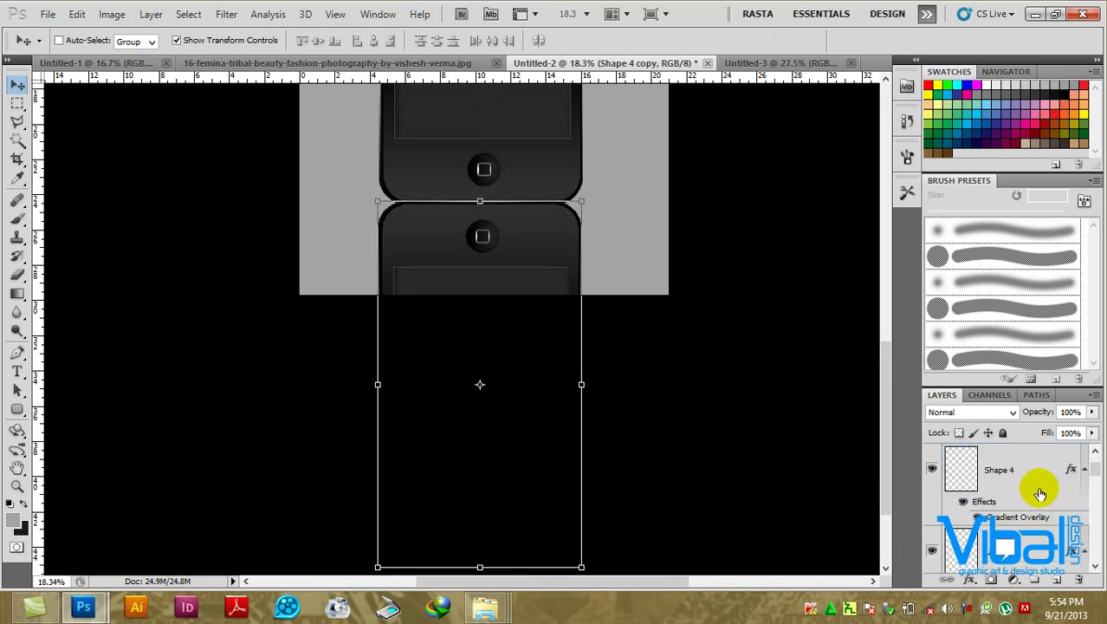
{"action": "left_click", "coordinate": [1033, 485]}
{"action": "scroll", "coordinate": [1033, 487], "scroll_direction": "down", "scroll_amount": 3}
{"action": "scroll", "coordinate": [1033, 494], "scroll_direction": "down", "scroll_amount": 2}
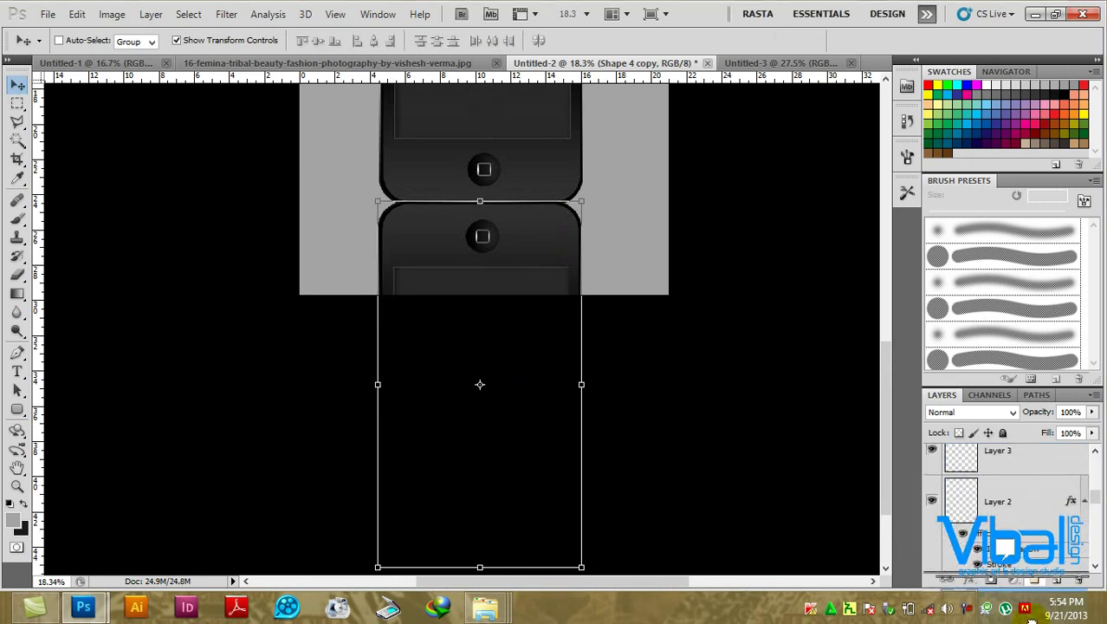
{"action": "scroll", "coordinate": [1033, 502], "scroll_direction": "down", "scroll_amount": 3}
{"action": "scroll", "coordinate": [1027, 520], "scroll_direction": "up", "scroll_amount": 2}
{"action": "scroll", "coordinate": [1027, 515], "scroll_direction": "up", "scroll_amount": 3}
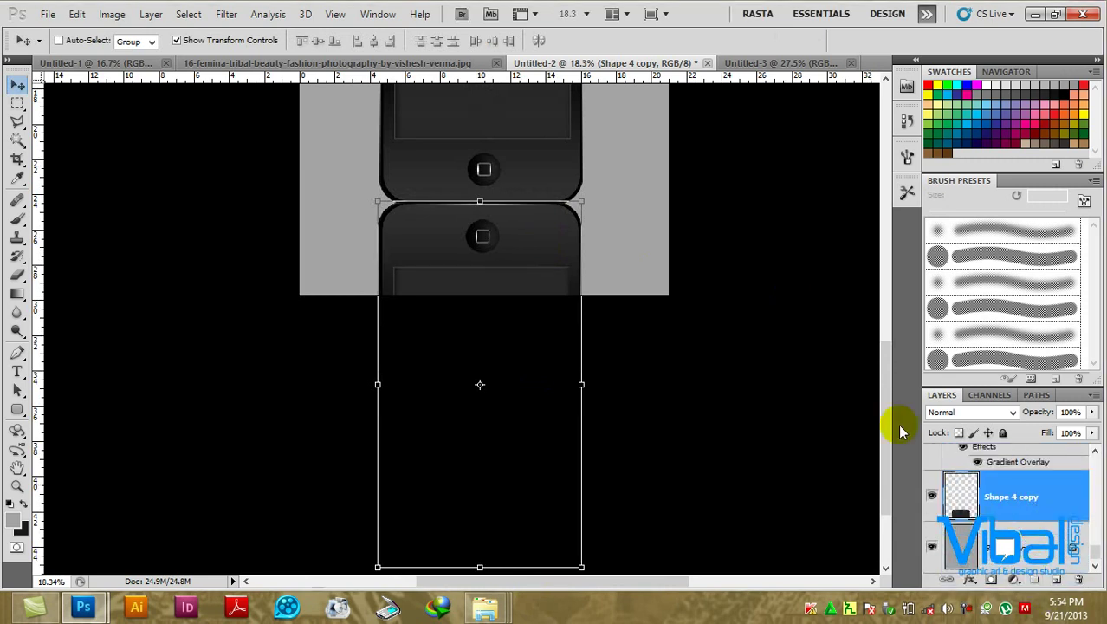
{"action": "key", "text": "shift+Down"}
{"action": "key", "text": "shift+Down"}
{"action": "key", "text": "shift+Down"}
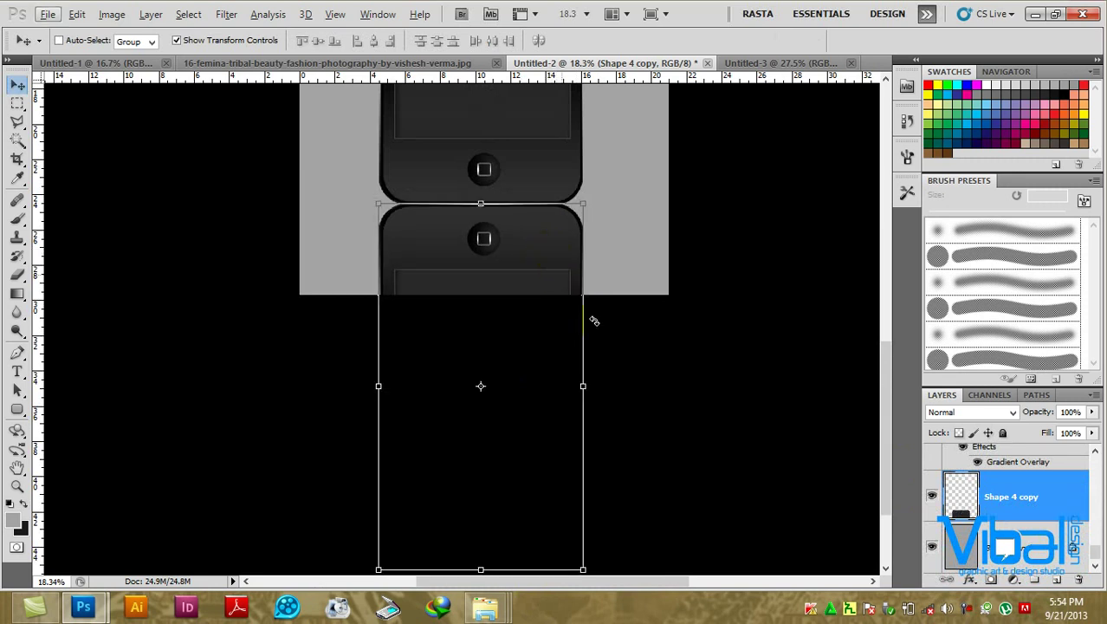
Add a layer mask with a black-to-white gradient so the reflection fades toward the bottom.
{"action": "left_click", "coordinate": [990, 580]}
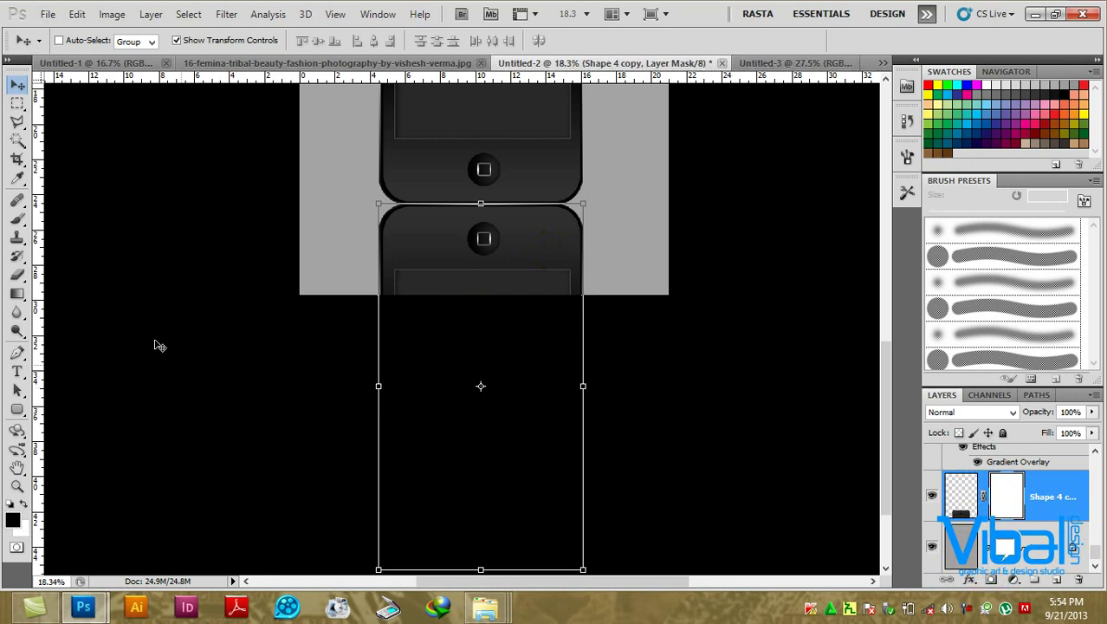
{"action": "left_click", "coordinate": [18, 297]}
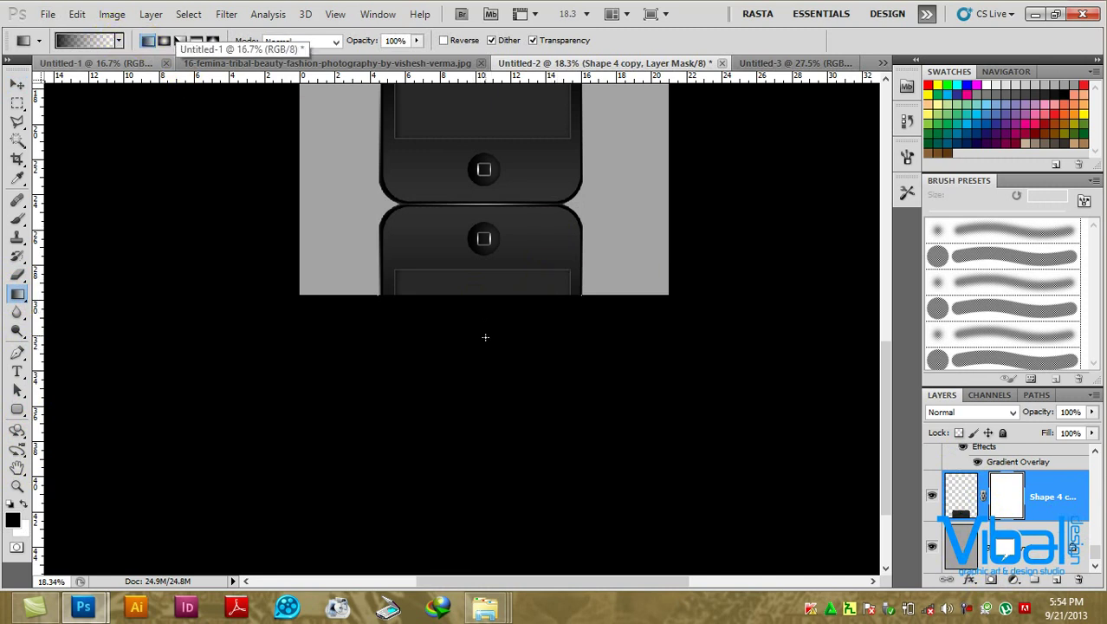
{"action": "left_click_drag", "start_coordinate": [487, 294], "coordinate": [484, 188]}
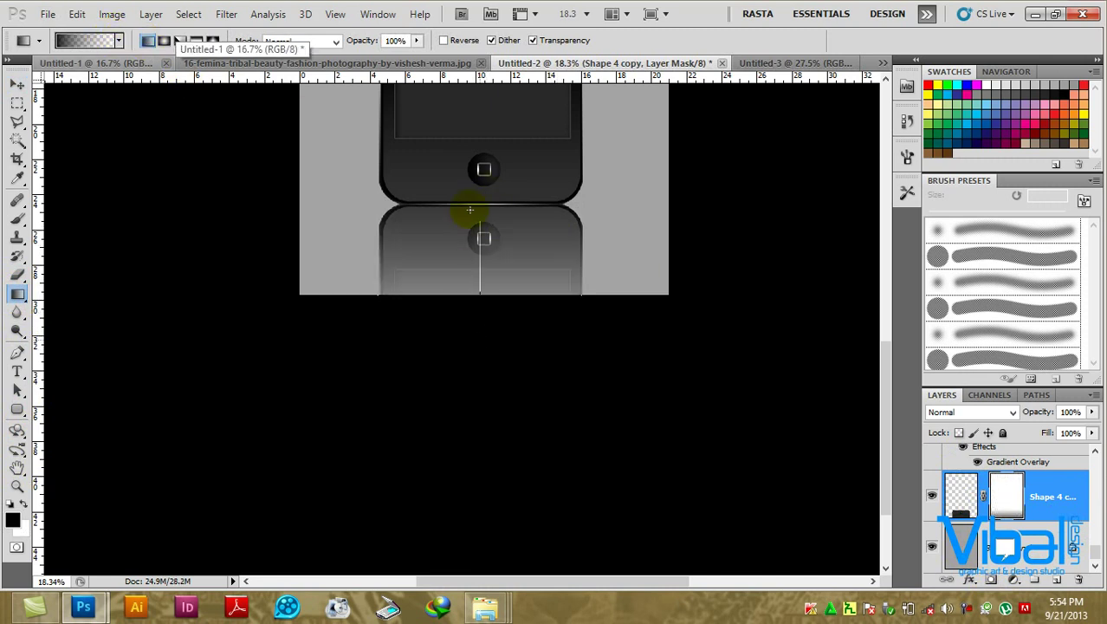
{"action": "left_click_drag", "start_coordinate": [481, 295], "coordinate": [481, 184]}
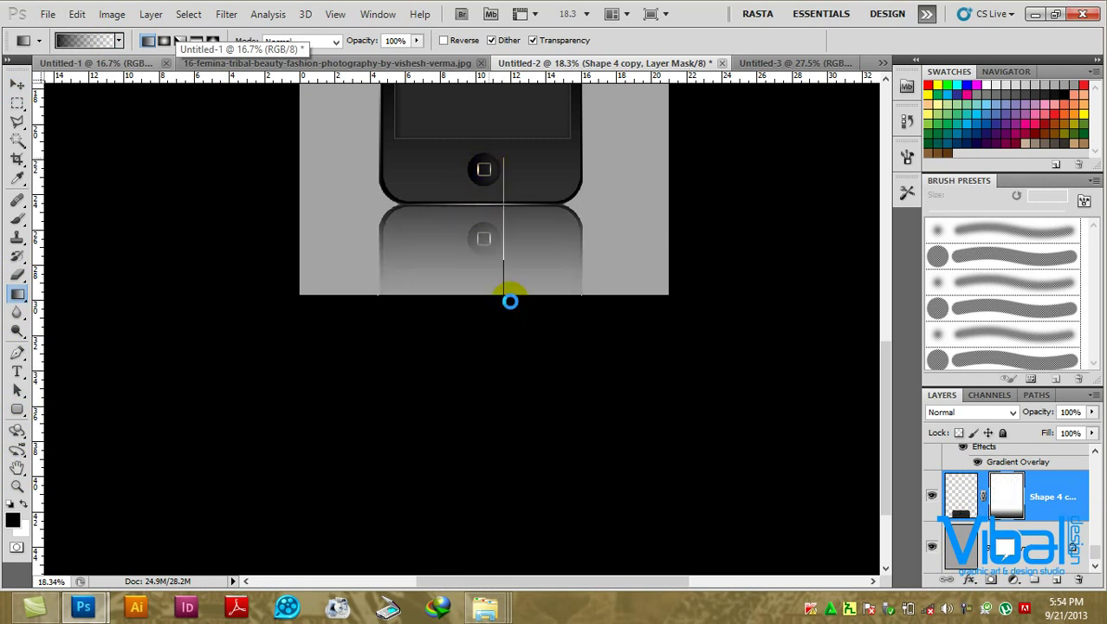
{"action": "left_click_drag", "start_coordinate": [510, 300], "coordinate": [511, 302]}
{"action": "scroll", "coordinate": [474, 333], "scroll_direction": "down", "scroll_amount": 2}
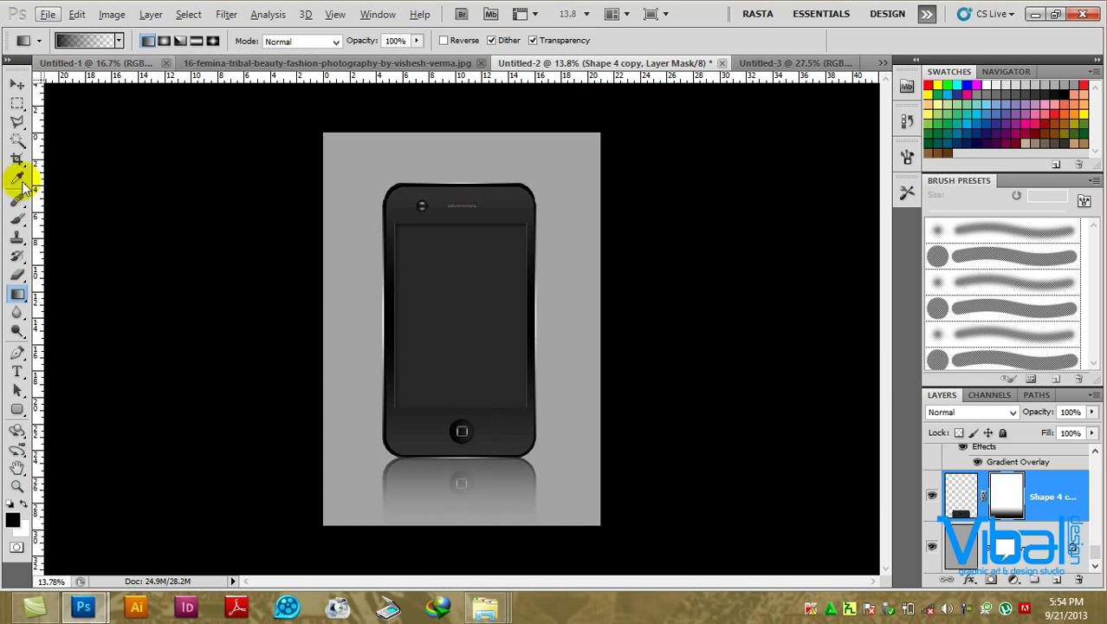
On a new layer above Background, draw an elliptical selection around the phone's upper half.
{"action": "left_click", "coordinate": [17, 102]}
{"action": "left_click", "coordinate": [108, 118]}
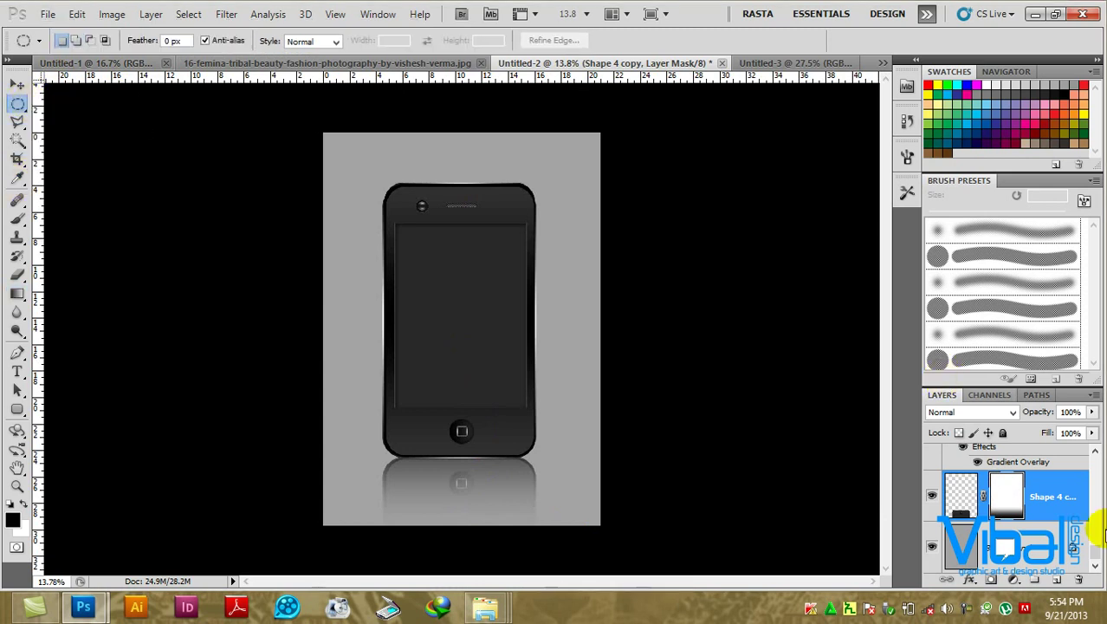
{"action": "left_click", "coordinate": [1036, 546]}
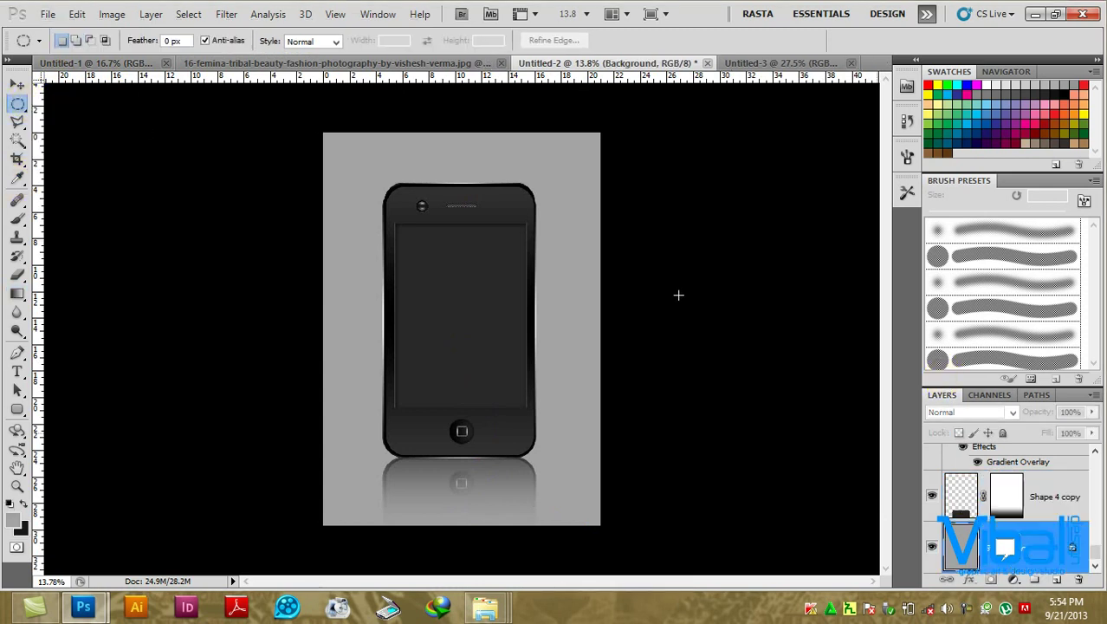
{"action": "left_click", "coordinate": [1057, 564]}
{"action": "mouse_move", "coordinate": [459, 275]}
{"action": "left_mouse_down"}
{"action": "mouse_move", "coordinate": [557, 381]}
{"action": "mouse_move", "coordinate": [584, 383]}
{"action": "left_mouse_up"}
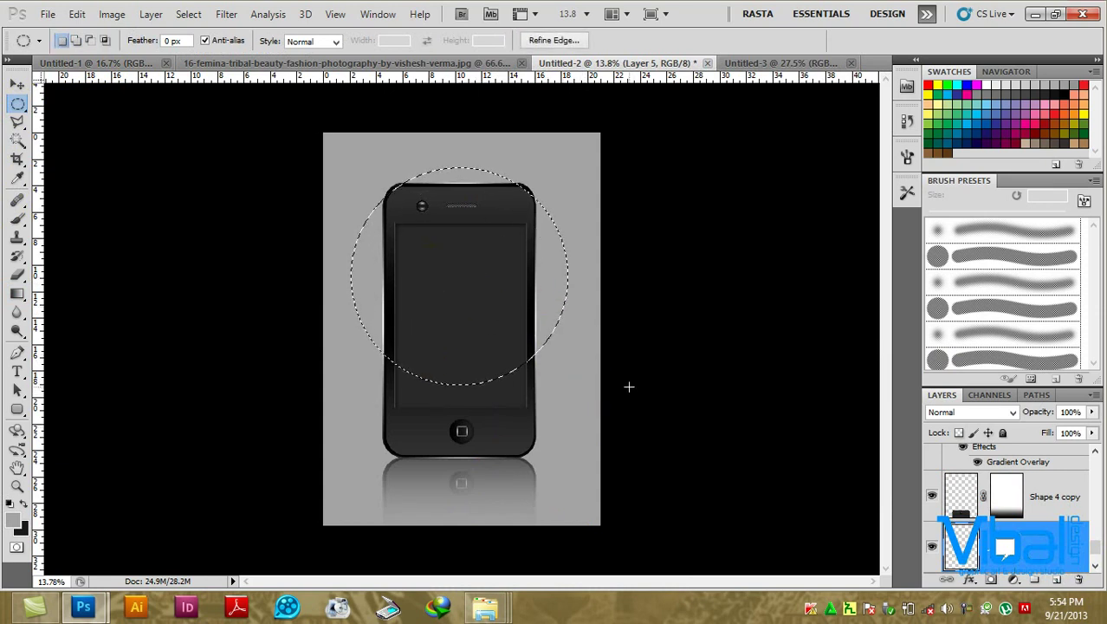
Fill the circular selection with a light grey foreground colour and deselect it.
{"action": "left_click", "coordinate": [14, 520]}
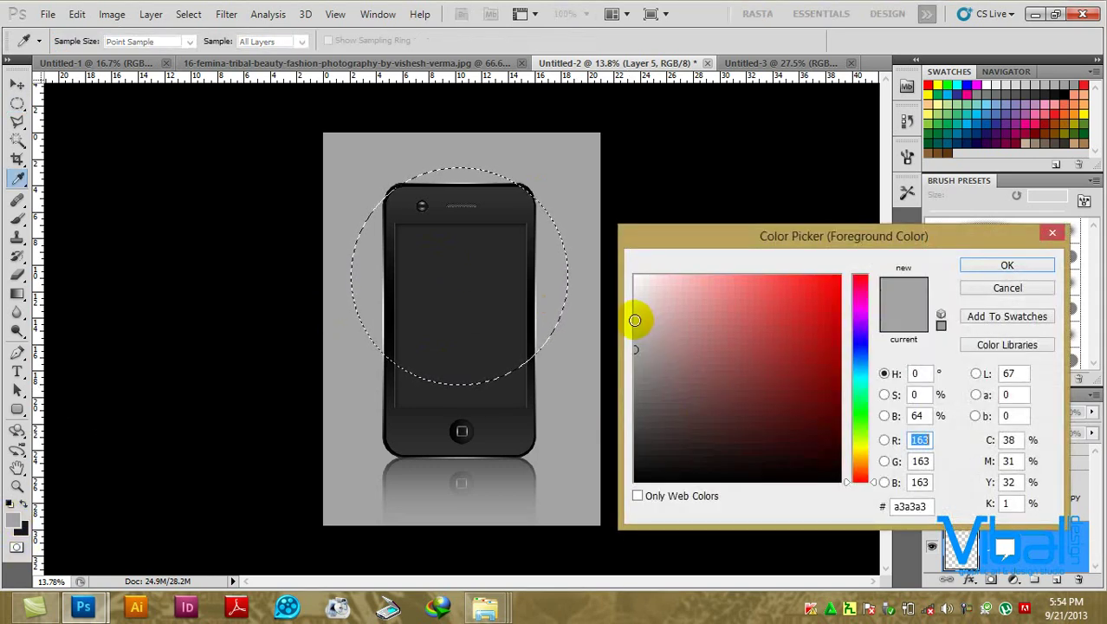
{"action": "left_click", "coordinate": [636, 313]}
{"action": "left_click_drag", "start_coordinate": [635, 313], "coordinate": [635, 313]}
{"action": "left_click", "coordinate": [971, 266]}
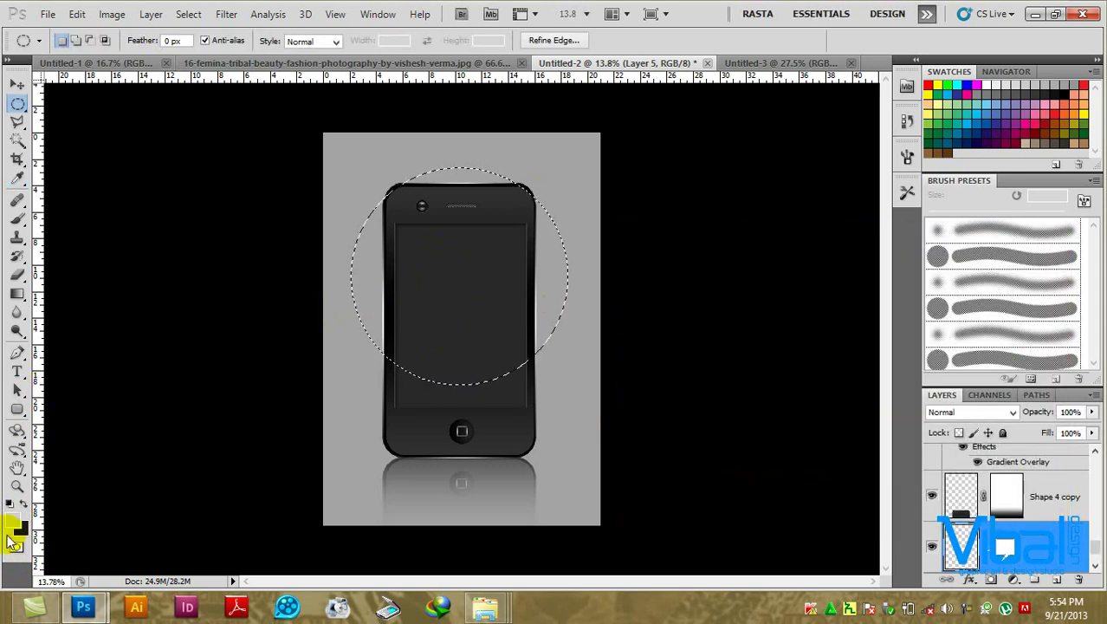
{"action": "left_click", "coordinate": [1044, 543]}
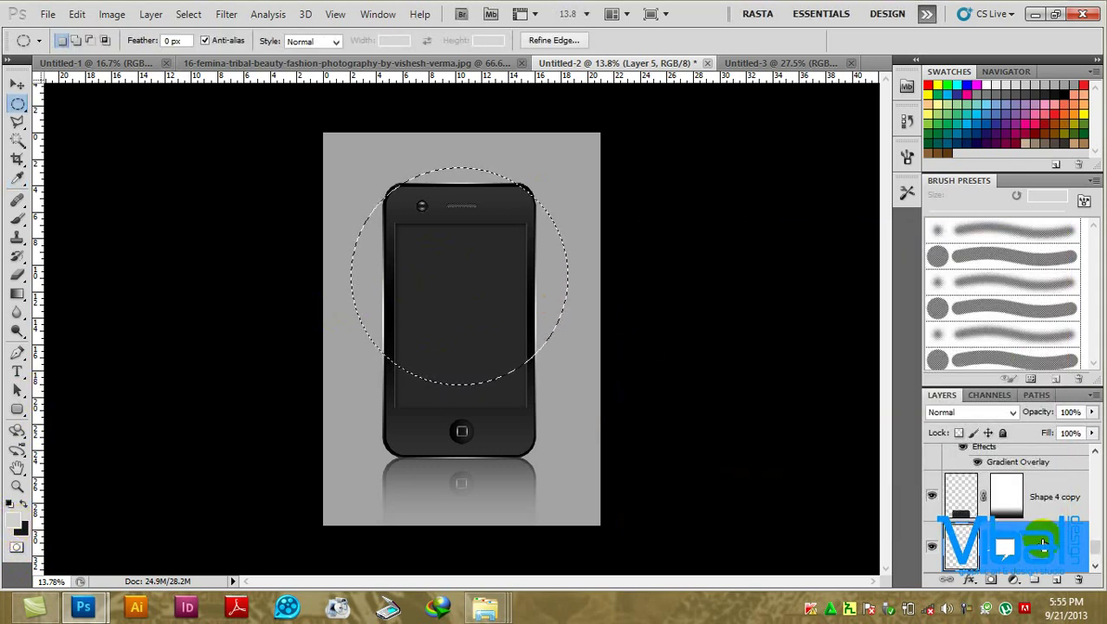
{"action": "key", "text": "alt+BackSpace"}
{"action": "key", "text": "ctrl+d"}
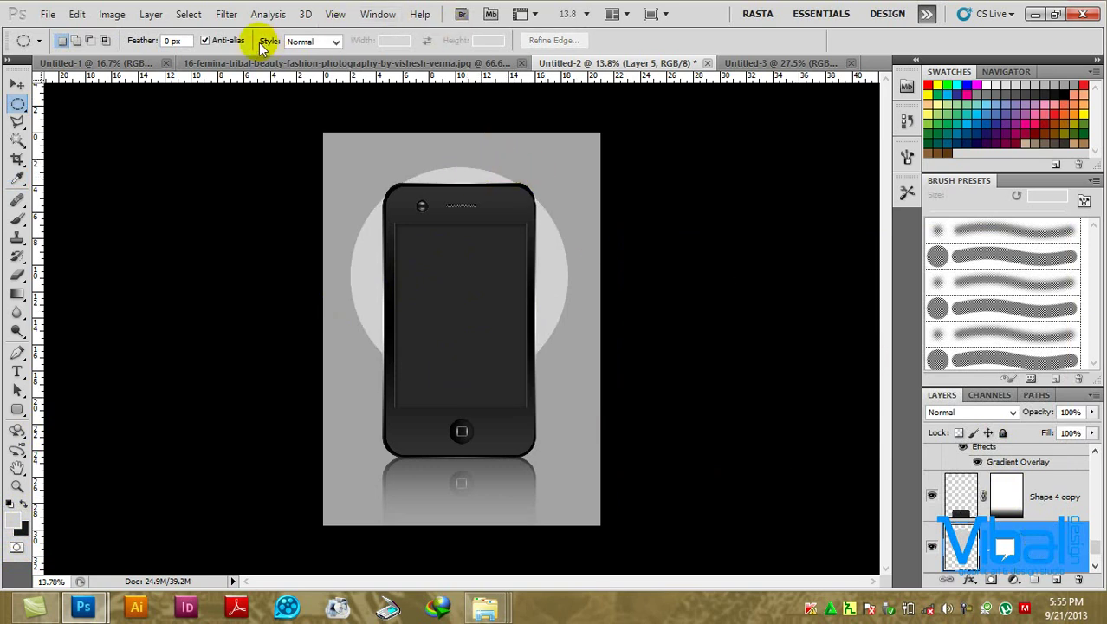
Apply a Gaussian Blur with a larger radius to soften the grey circle into a glow.
{"action": "left_click", "coordinate": [226, 14]}
{"action": "mouse_move", "coordinate": [260, 162]}
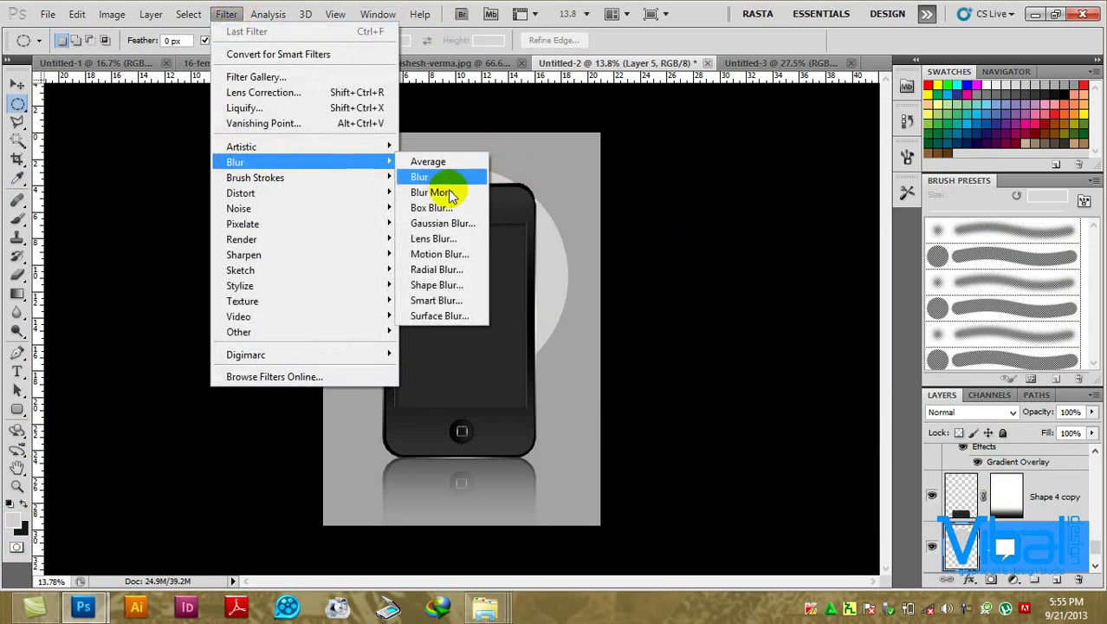
{"action": "left_click", "coordinate": [450, 224]}
{"action": "left_click_drag", "start_coordinate": [578, 407], "coordinate": [665, 409]}
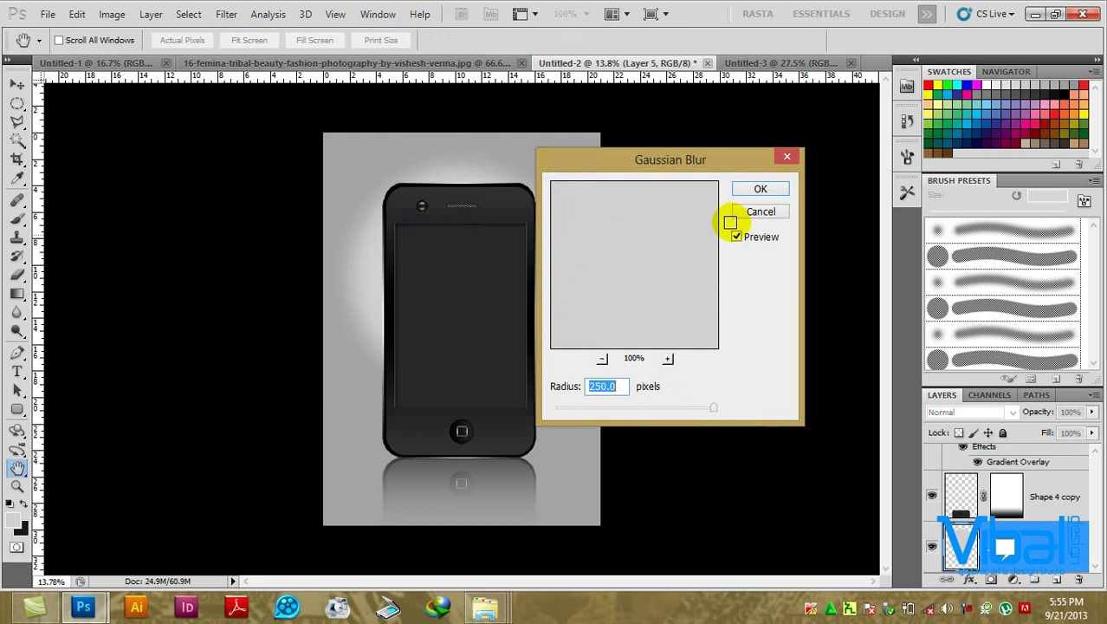
{"action": "left_click", "coordinate": [761, 191]}
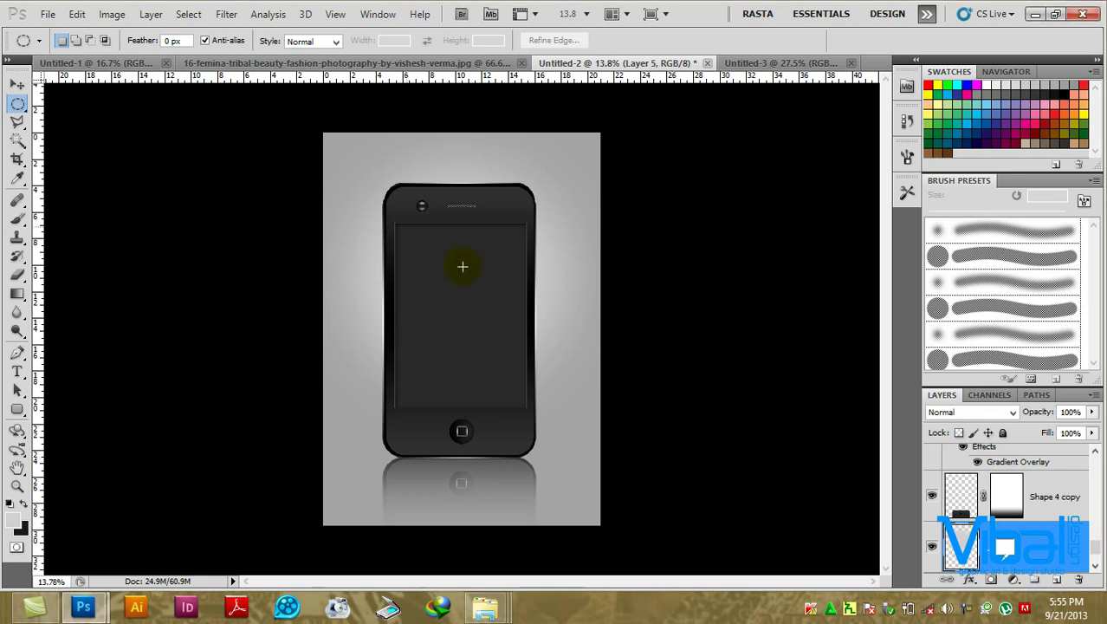
Scale the glow layer down slightly behind the phone.
{"action": "left_click", "coordinate": [17, 84]}
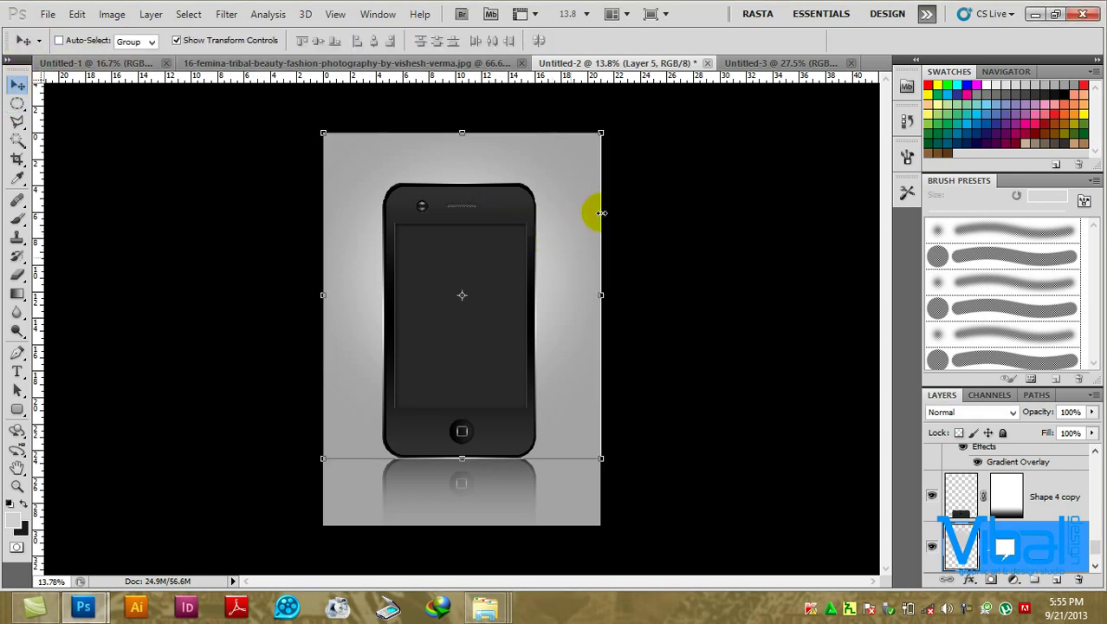
{"action": "mouse_move", "coordinate": [600, 133]}
{"action": "left_mouse_down"}
{"action": "mouse_move", "coordinate": [595, 147]}
{"action": "mouse_move", "coordinate": [605, 141]}
{"action": "left_mouse_up"}
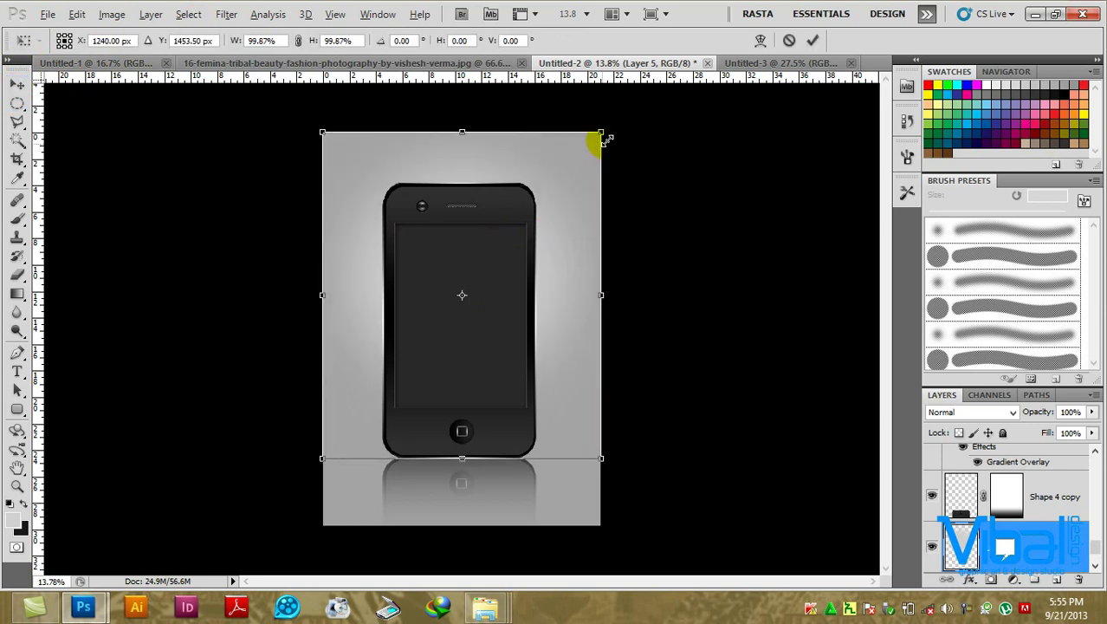
{"action": "key", "text": "Return"}
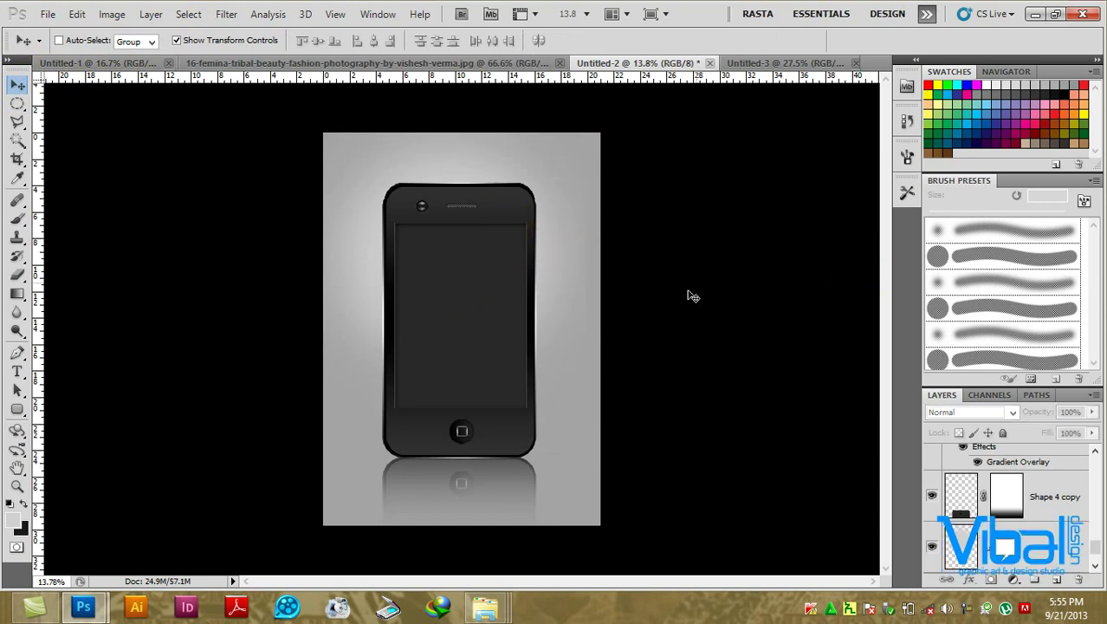
{"action": "scroll", "coordinate": [607, 311], "scroll_direction": "up", "scroll_amount": 1}
{"action": "scroll", "coordinate": [524, 329], "scroll_direction": "up", "scroll_amount": 1}
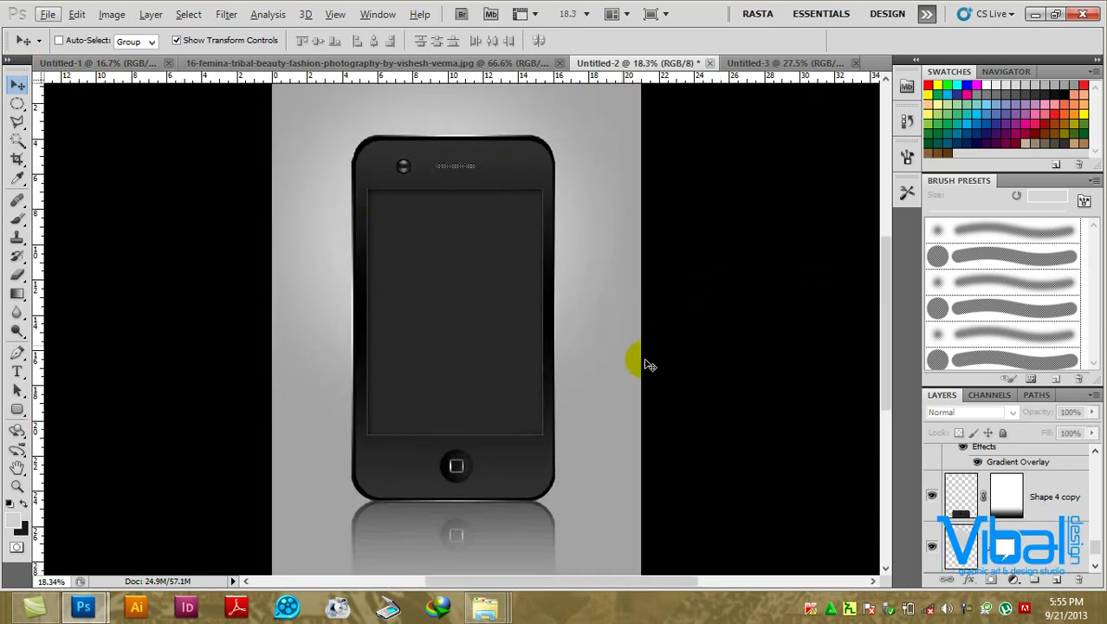
Drag the portrait photo into the phone mockup and place it over the screen.
{"action": "left_click", "coordinate": [497, 291], "text": "ctrl"}
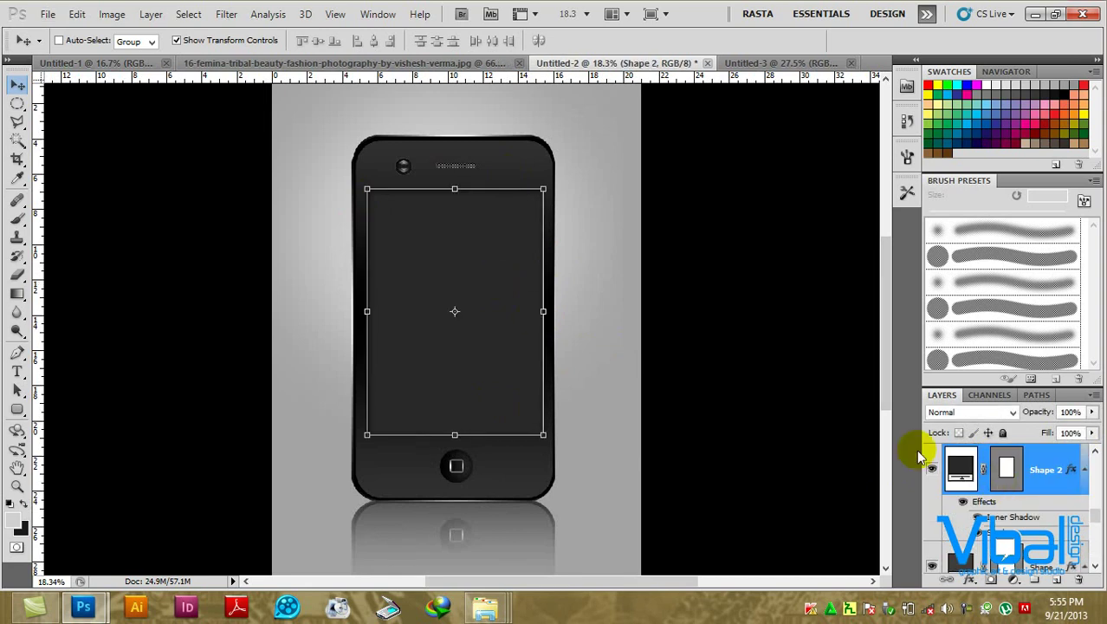
{"action": "left_click", "coordinate": [333, 66]}
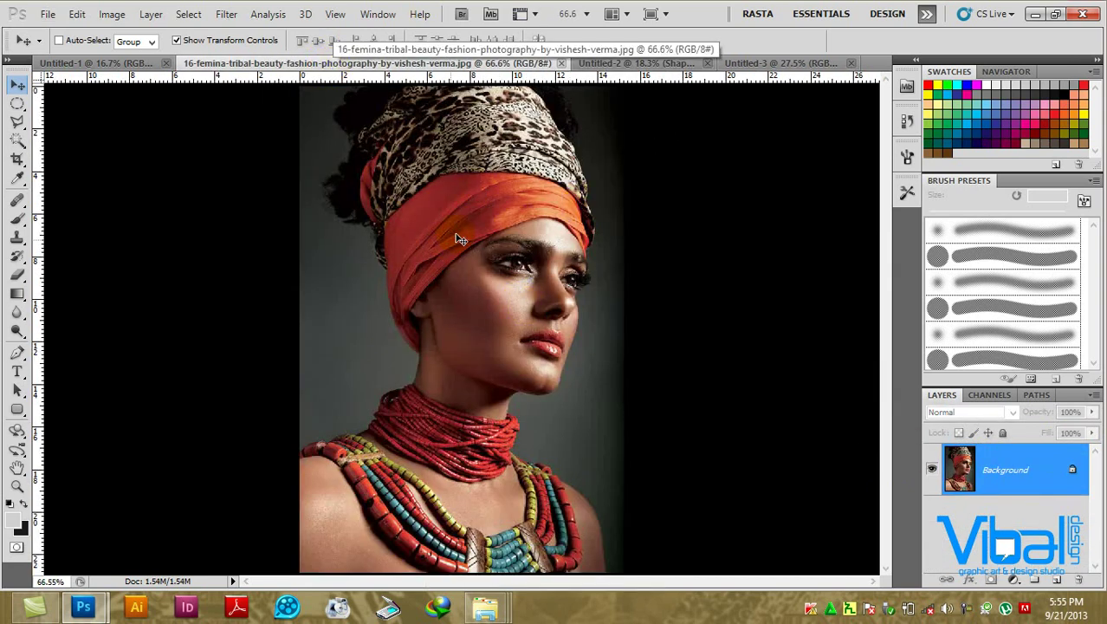
{"action": "left_click", "coordinate": [128, 64]}
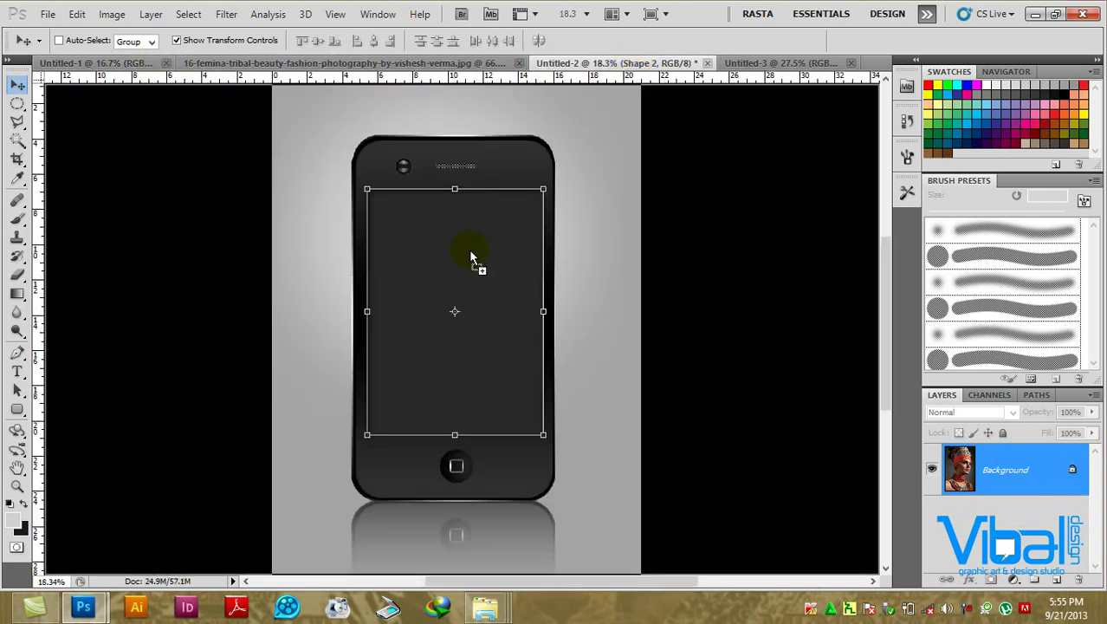
{"action": "mouse_move", "coordinate": [637, 68]}
{"action": "left_mouse_down"}
{"action": "mouse_move", "coordinate": [469, 249]}
{"action": "mouse_move", "coordinate": [419, 262]}
{"action": "left_mouse_up"}
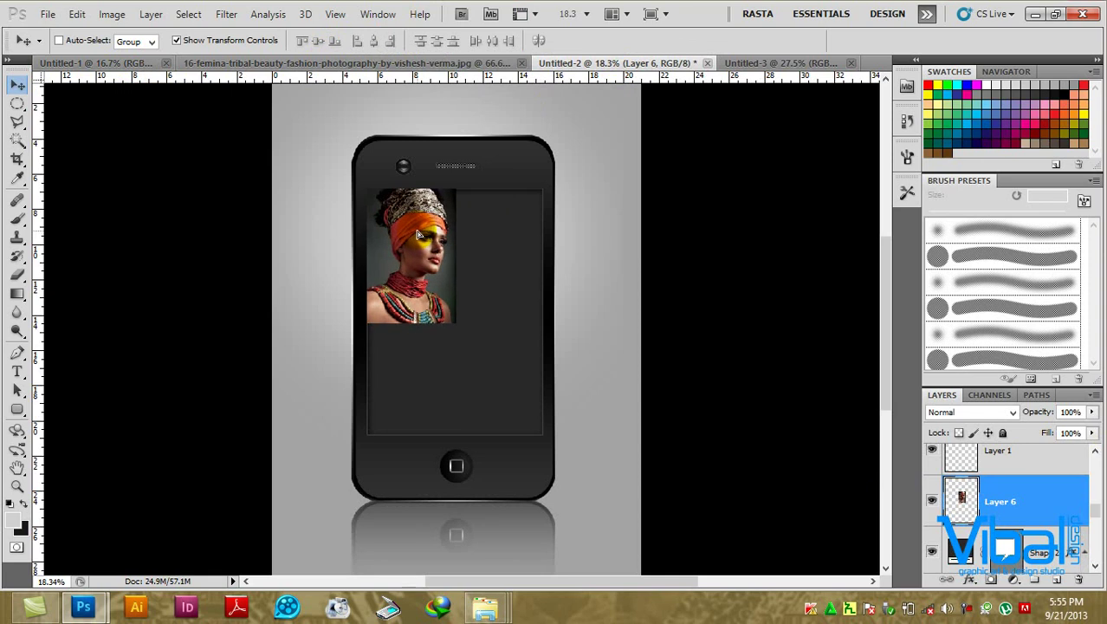
{"action": "scroll", "coordinate": [1031, 517], "scroll_direction": "down", "scroll_amount": 2}
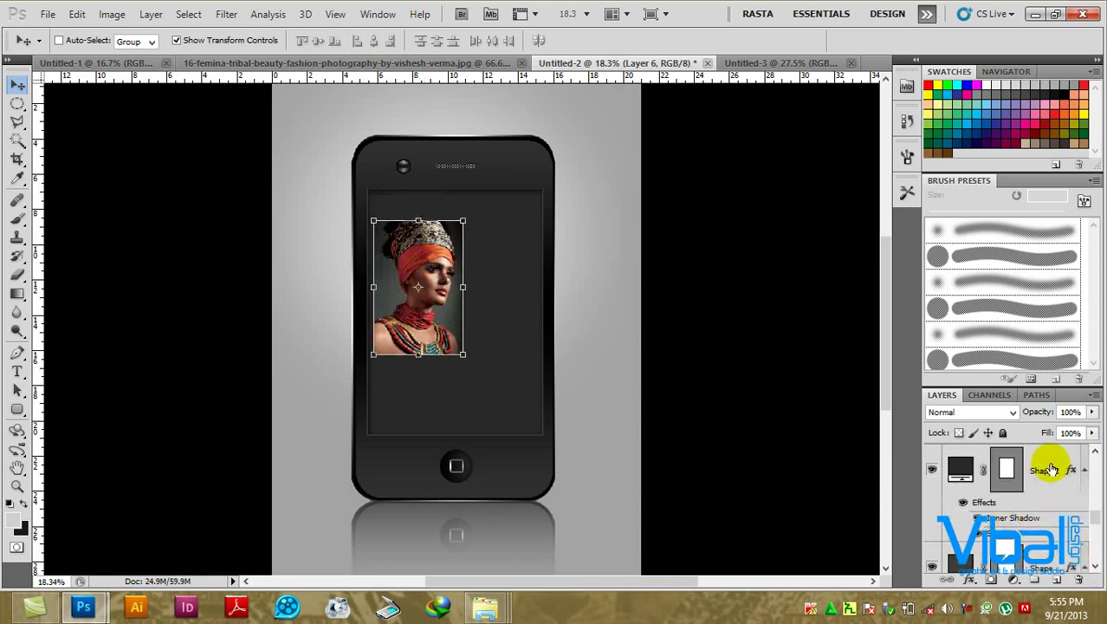
{"action": "left_click", "coordinate": [1049, 465]}
{"action": "left_click", "coordinate": [933, 470]}
{"action": "left_click", "coordinate": [932, 474]}
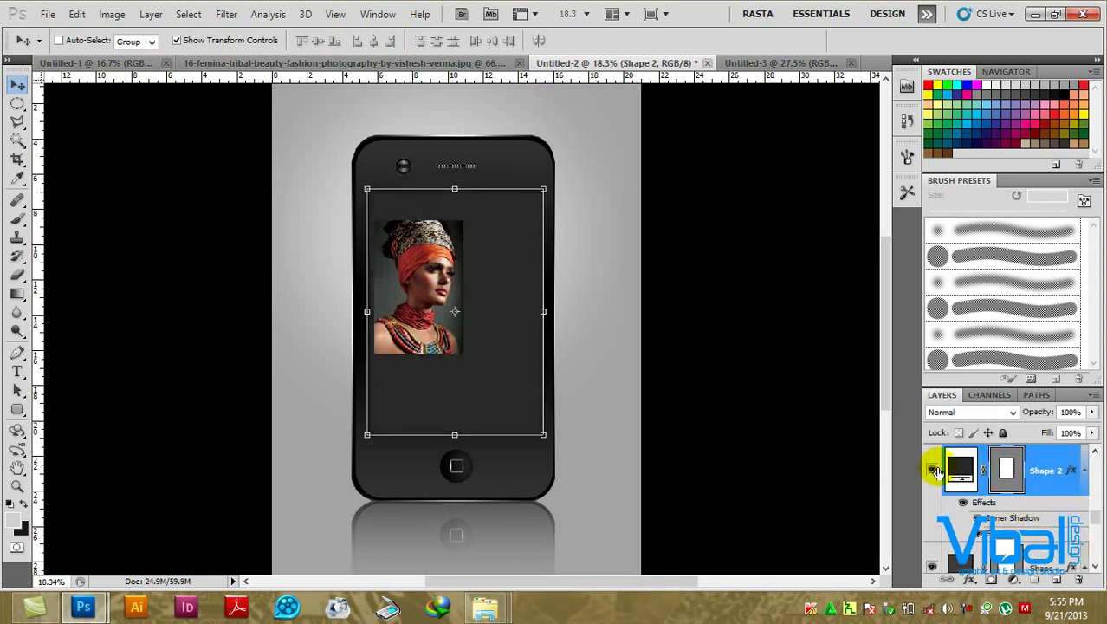
{"action": "scroll", "coordinate": [988, 486], "scroll_direction": "up", "scroll_amount": 2}
{"action": "left_click", "coordinate": [1033, 509]}
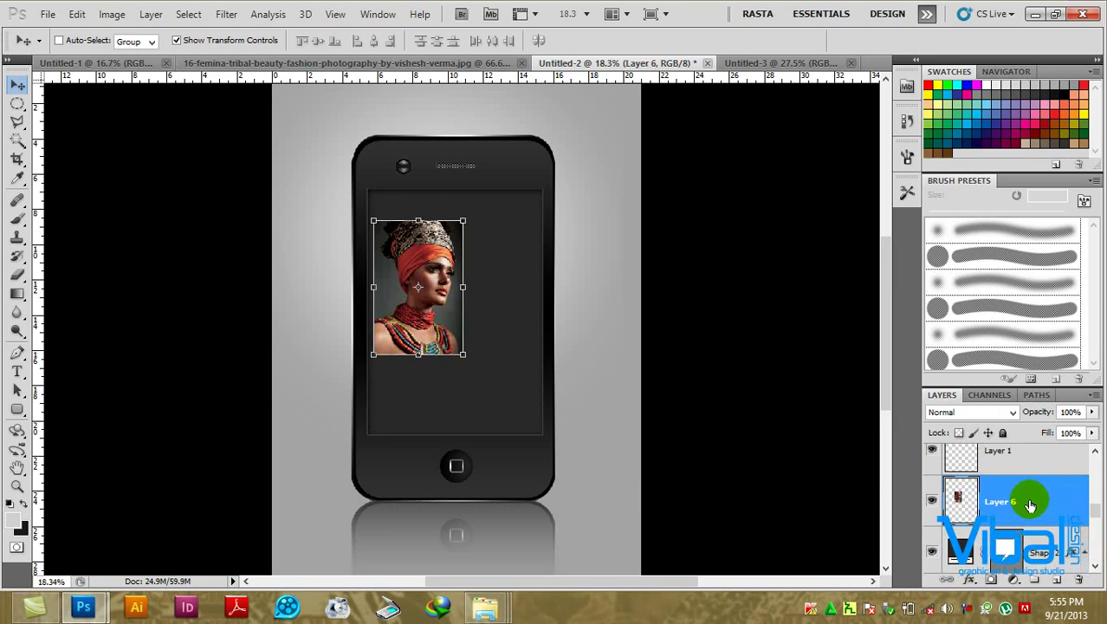
{"action": "left_click_drag", "start_coordinate": [403, 250], "coordinate": [401, 229]}
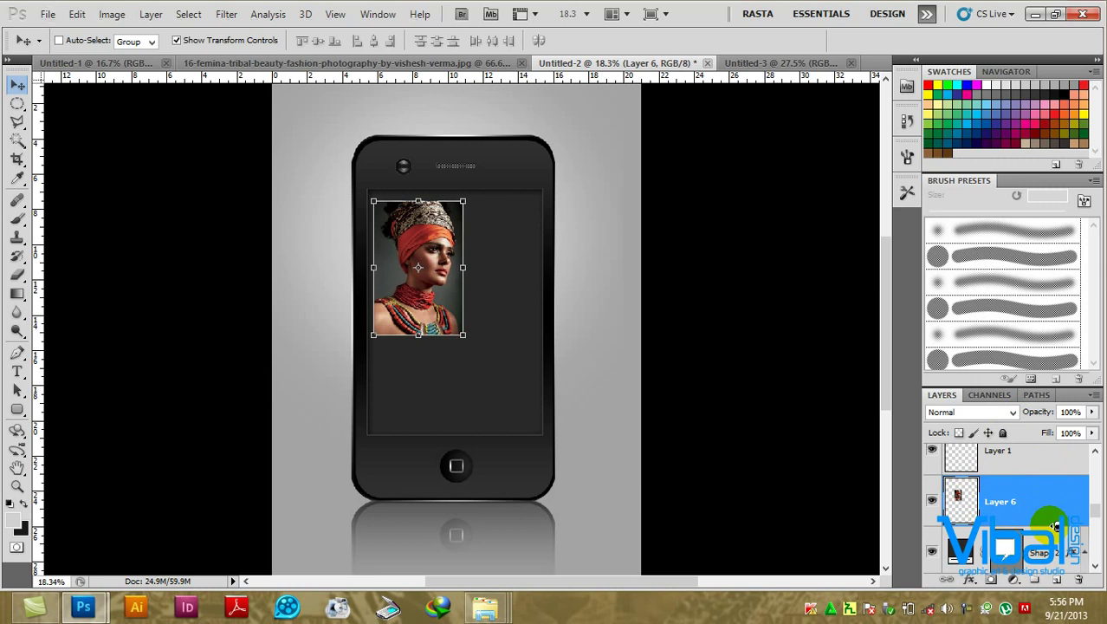
Clip the photo to the screen shape and enlarge it to about 202% to fill the screen.
{"action": "left_click", "coordinate": [1056, 526], "text": "alt"}
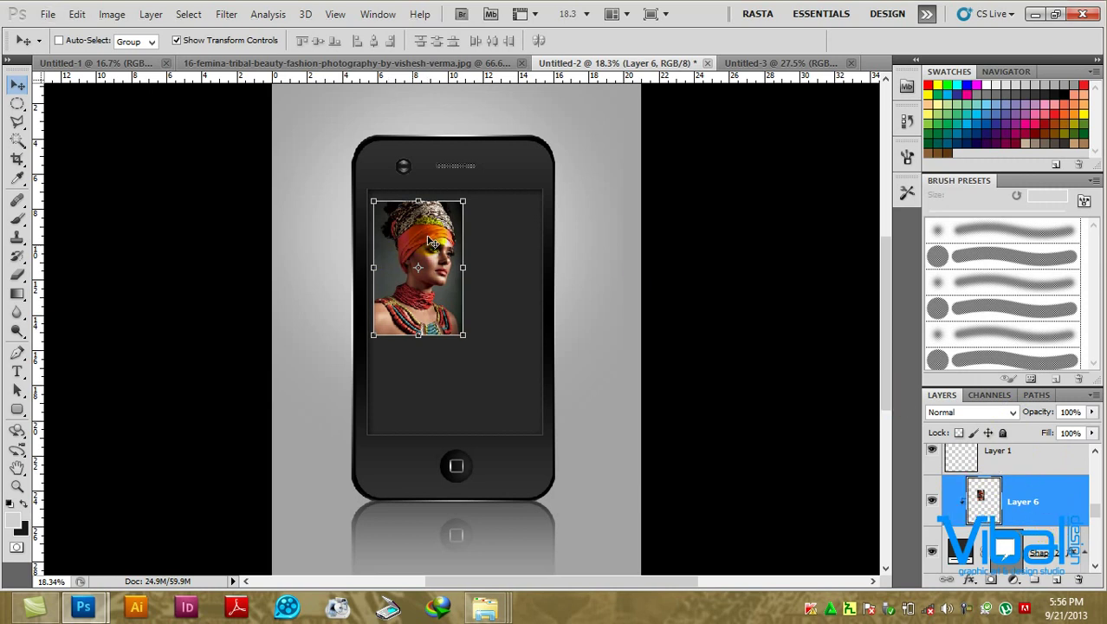
{"action": "left_click_drag", "start_coordinate": [431, 242], "coordinate": [421, 233]}
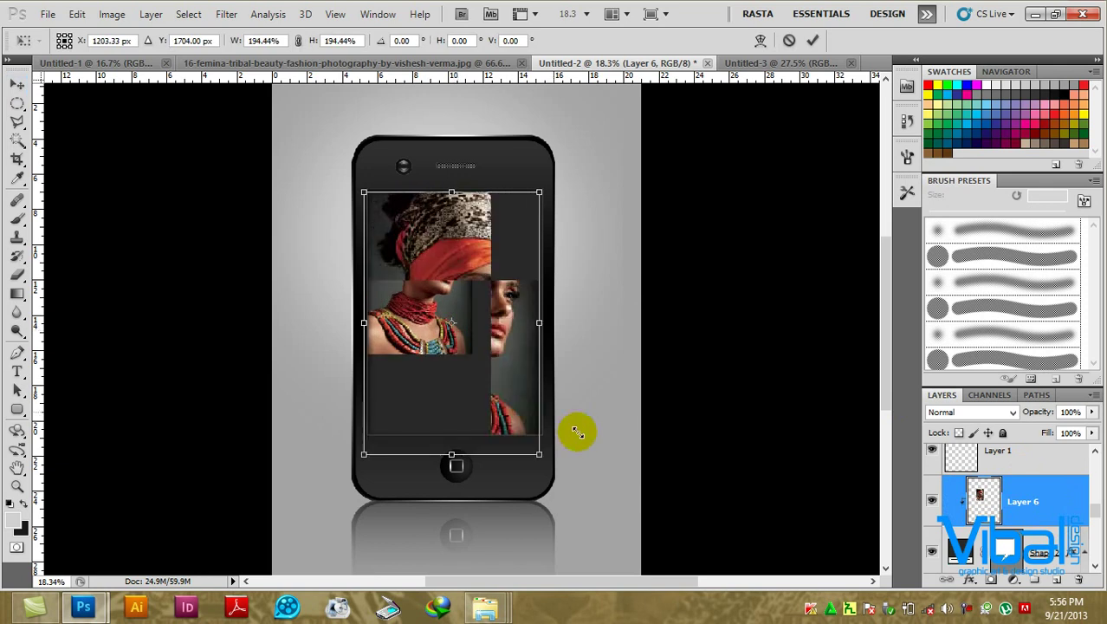
{"action": "left_click_drag", "start_coordinate": [452, 327], "coordinate": [583, 433]}
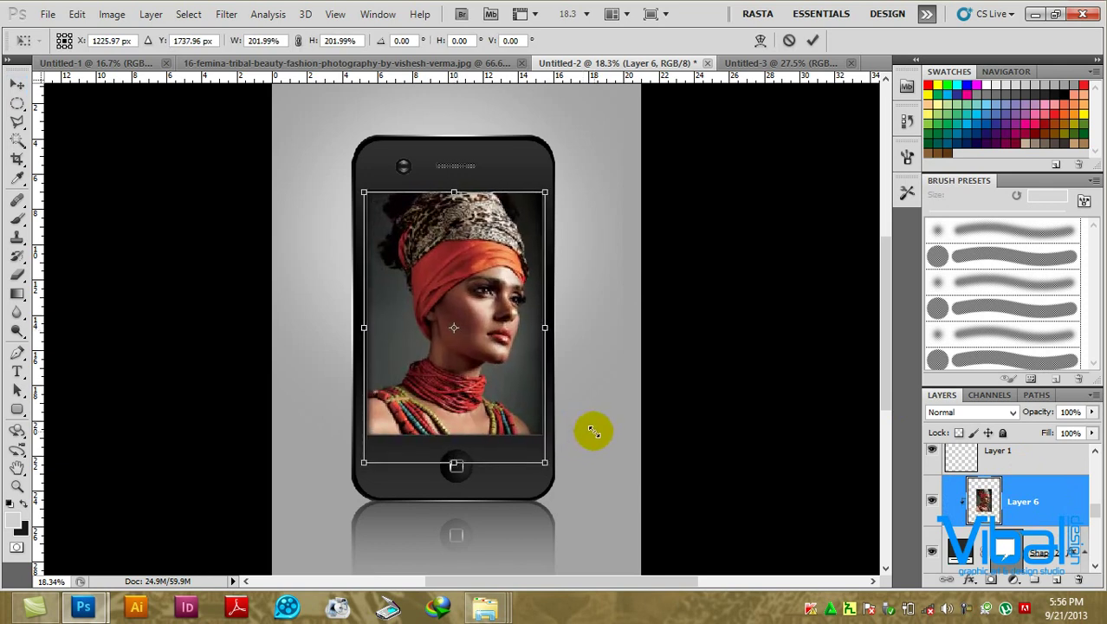
{"action": "key", "text": "Return"}
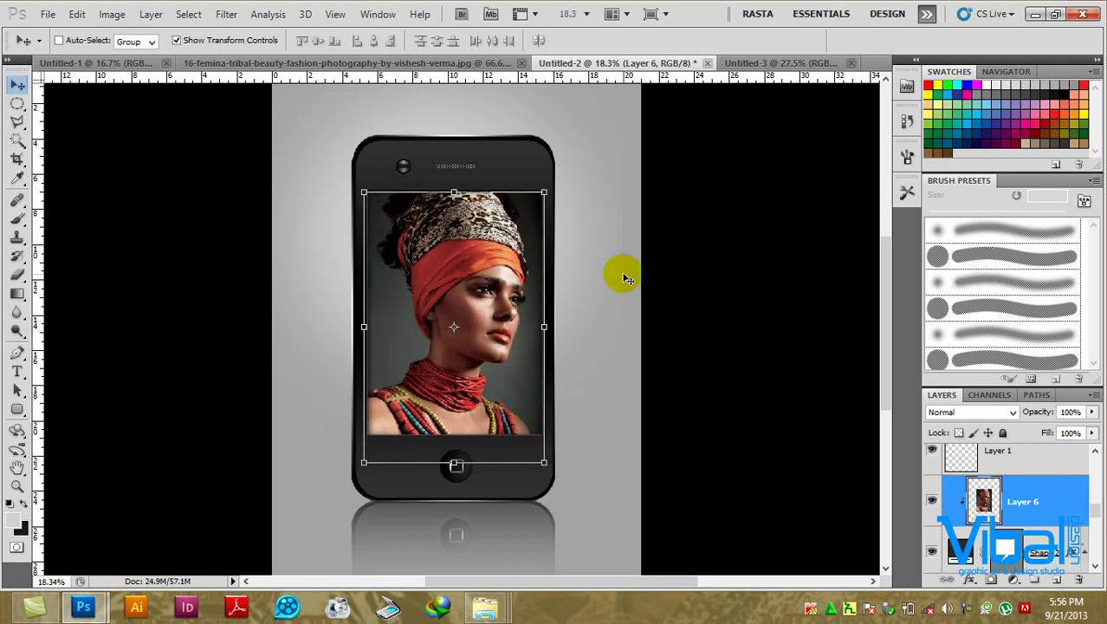
Nudge the photo slightly, then duplicate the phone body layer and move the copy to the top.
{"action": "left_click_drag", "start_coordinate": [484, 279], "coordinate": [481, 274]}
{"action": "scroll", "coordinate": [564, 228], "scroll_direction": "up", "scroll_amount": 2}
{"action": "scroll", "coordinate": [511, 198], "scroll_direction": "up", "scroll_amount": 2}
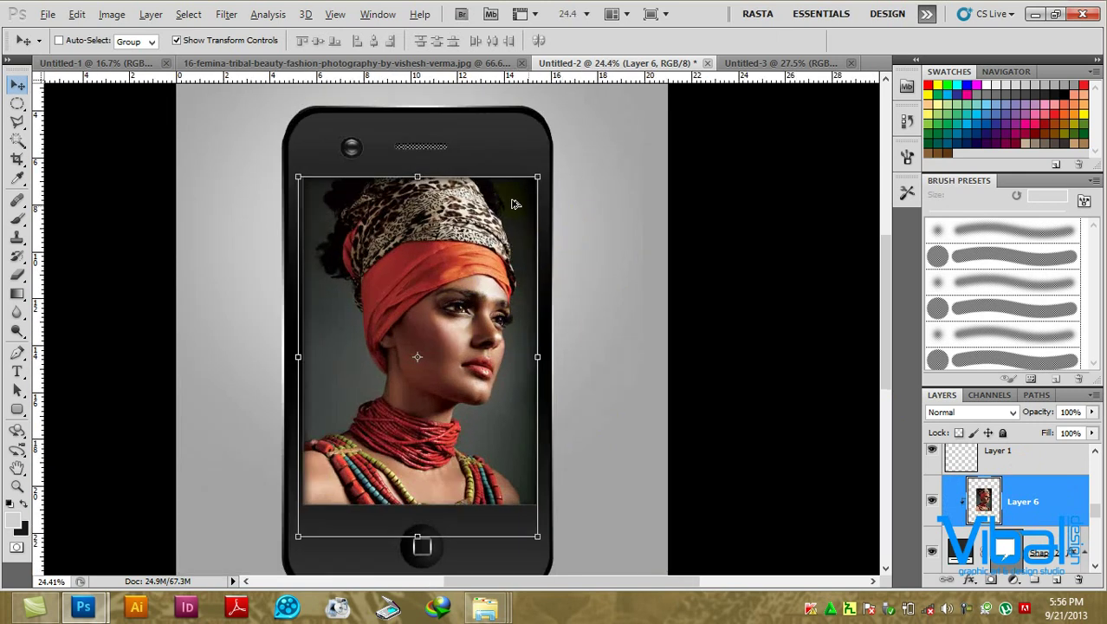
{"action": "scroll", "coordinate": [511, 192], "scroll_direction": "up", "scroll_amount": 1}
{"action": "left_click", "coordinate": [525, 136], "text": "ctrl"}
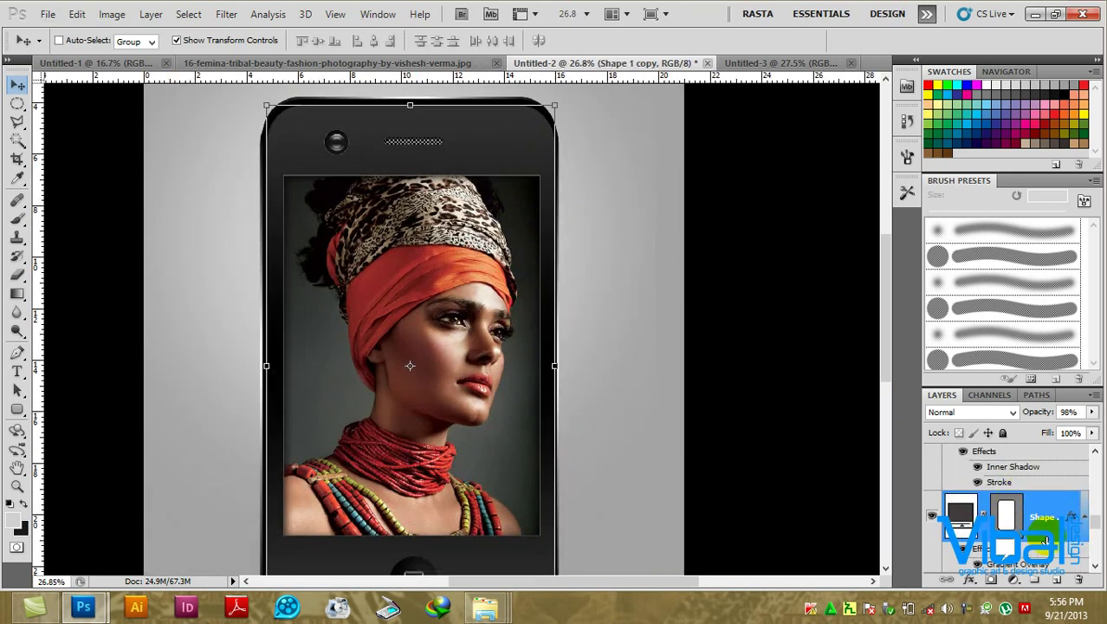
{"action": "left_click", "coordinate": [931, 515]}
{"action": "left_click", "coordinate": [932, 515]}
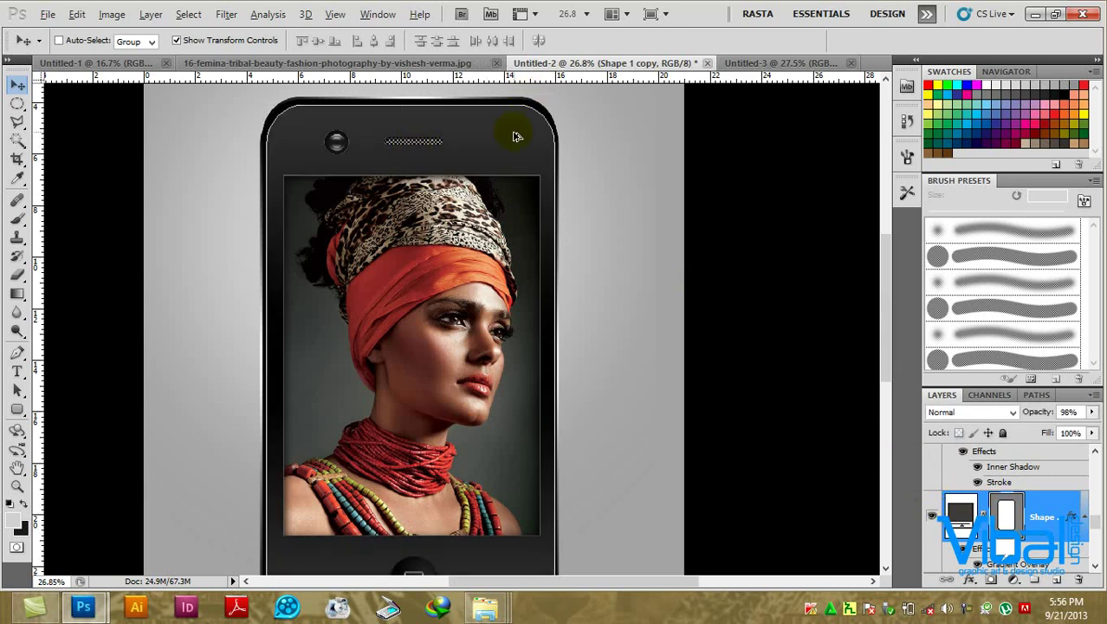
{"action": "key", "text": "ctrl+j"}
{"action": "mouse_move", "coordinate": [1057, 506]}
{"action": "left_mouse_down"}
{"action": "mouse_move", "coordinate": [1044, 425]}
{"action": "mouse_move", "coordinate": [1046, 449]}
{"action": "left_mouse_up"}
Set the phone body copy's fill colour to white.
{"action": "left_click", "coordinate": [970, 473]}
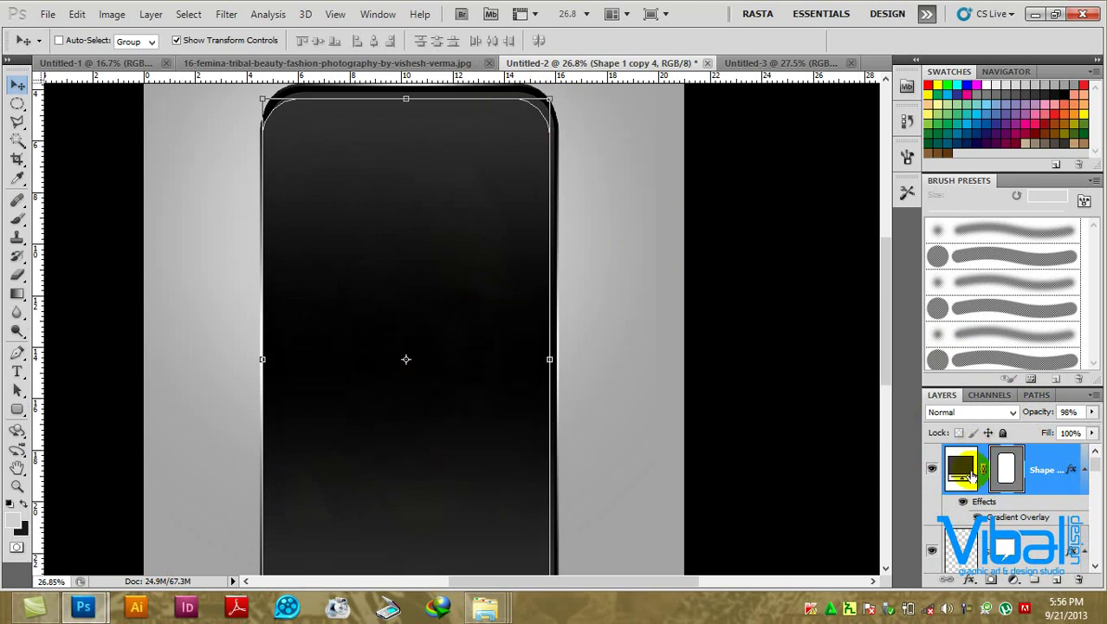
{"action": "double_click", "coordinate": [960, 469]}
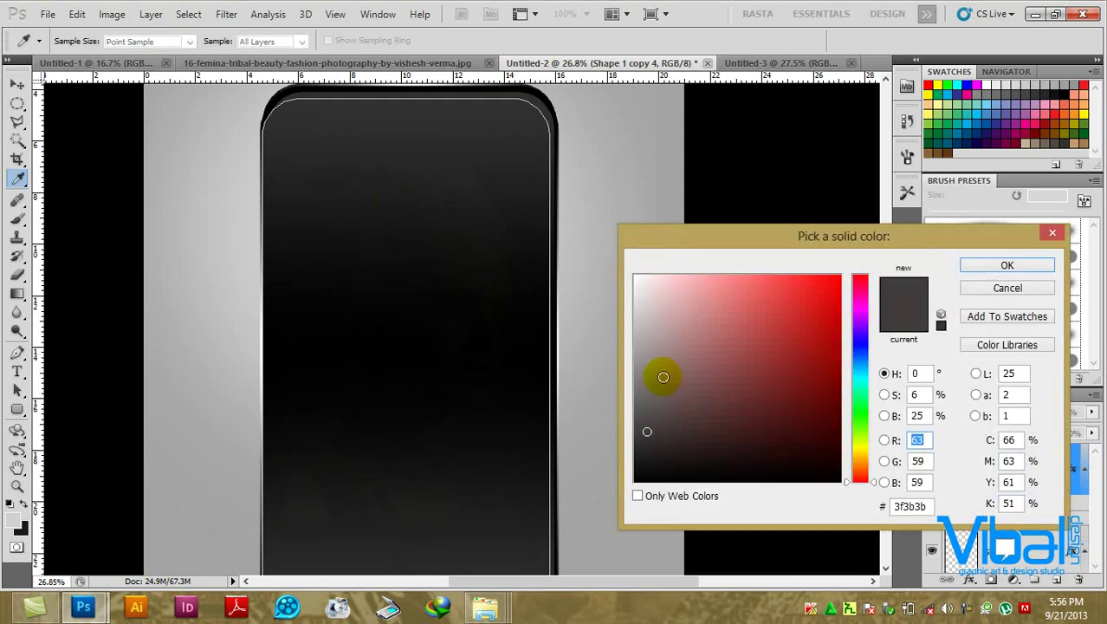
{"action": "mouse_move", "coordinate": [633, 307]}
{"action": "left_mouse_down"}
{"action": "mouse_move", "coordinate": [611, 231]}
{"action": "mouse_move", "coordinate": [627, 339]}
{"action": "left_mouse_up"}
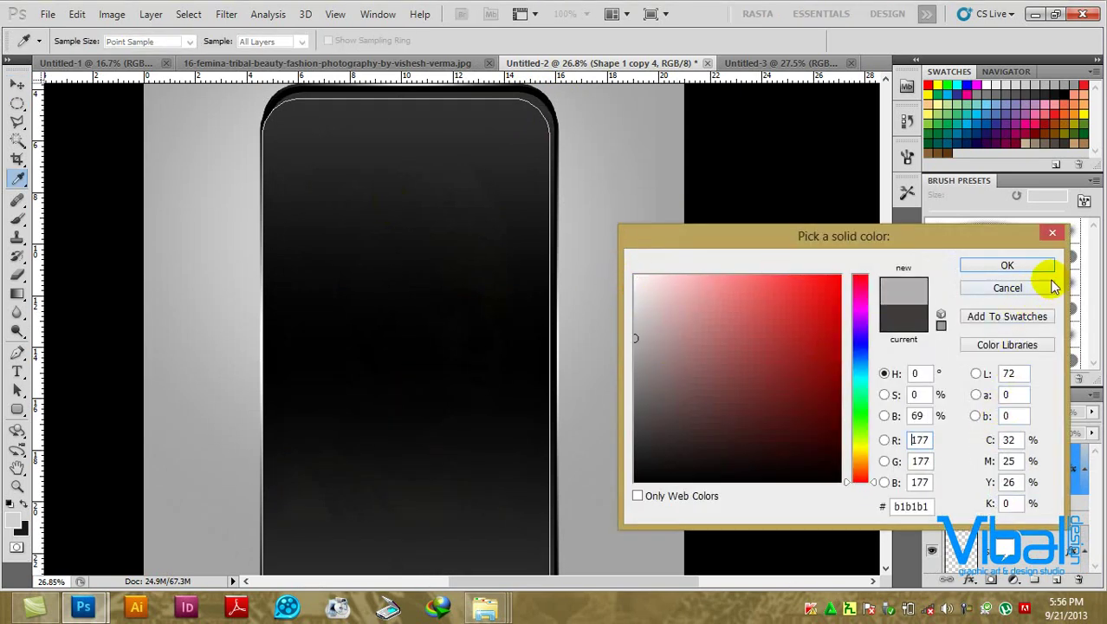
{"action": "left_click", "coordinate": [1040, 267]}
{"action": "double_click", "coordinate": [964, 464]}
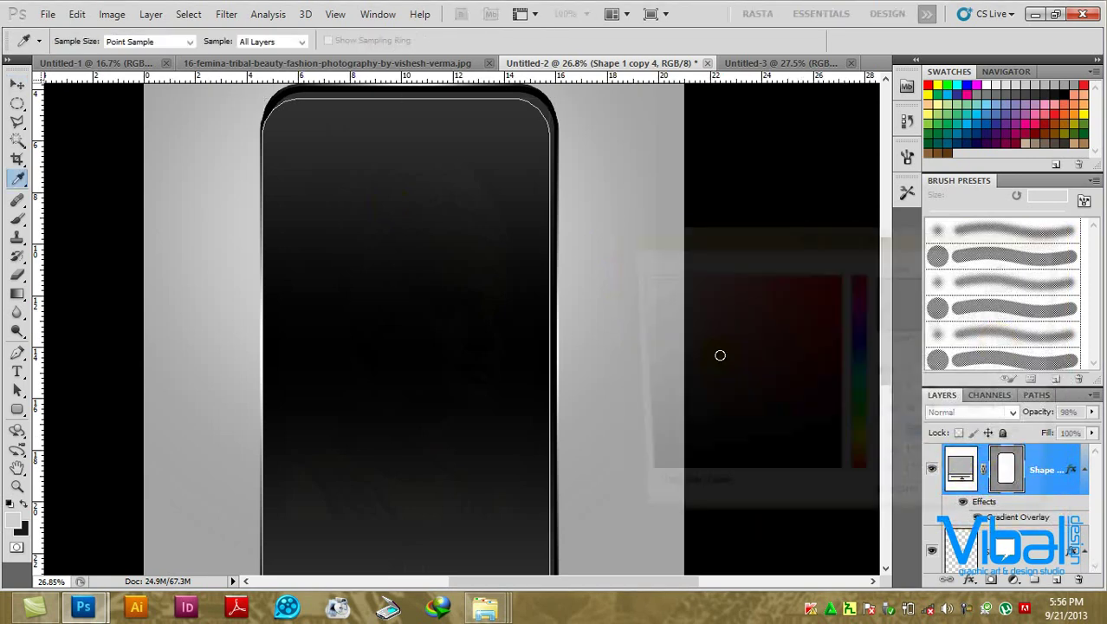
{"action": "left_click_drag", "start_coordinate": [641, 292], "coordinate": [634, 260]}
{"action": "left_click", "coordinate": [1008, 264]}
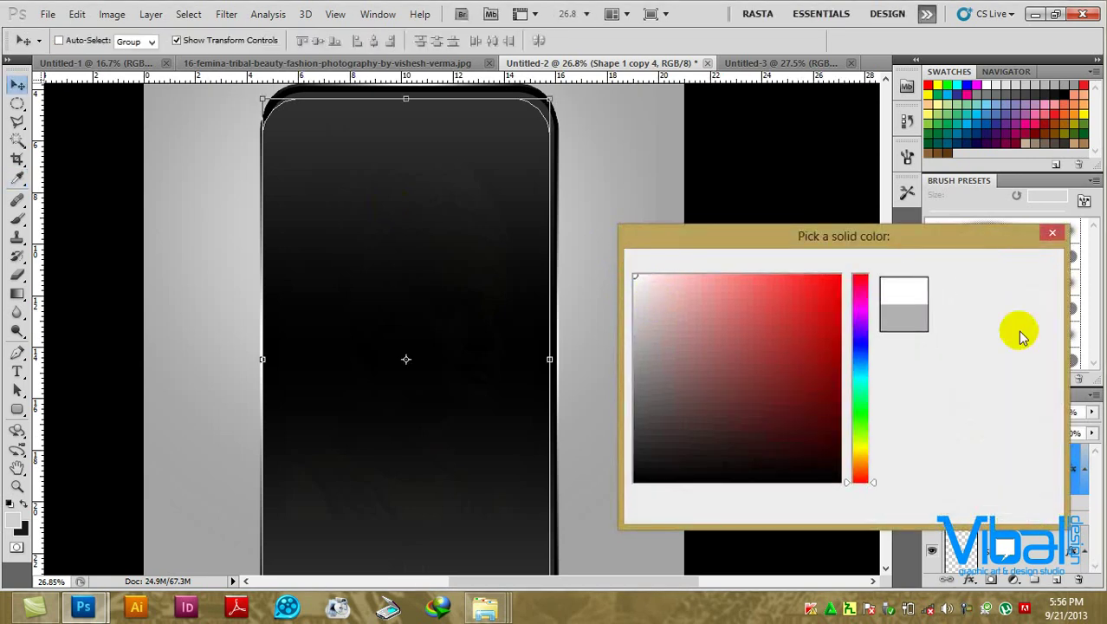
Clear the copy's layer style, rasterize it, and pick the Pen tool in Paths mode.
{"action": "right_click", "coordinate": [1050, 462]}
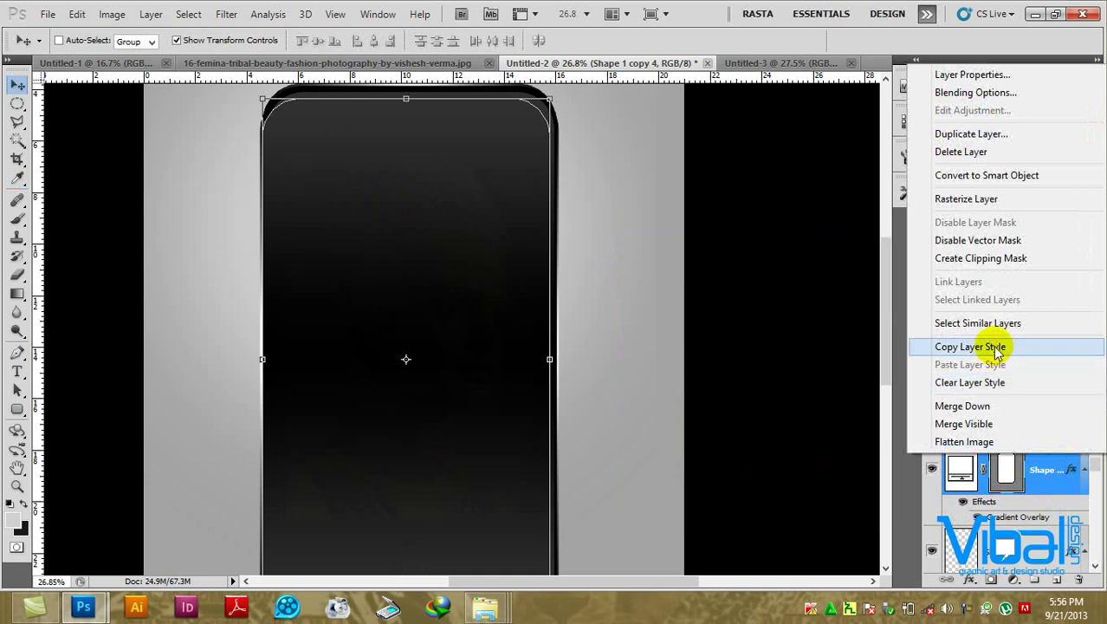
{"action": "left_click", "coordinate": [1007, 378]}
{"action": "scroll", "coordinate": [499, 196], "scroll_direction": "up", "scroll_amount": 2}
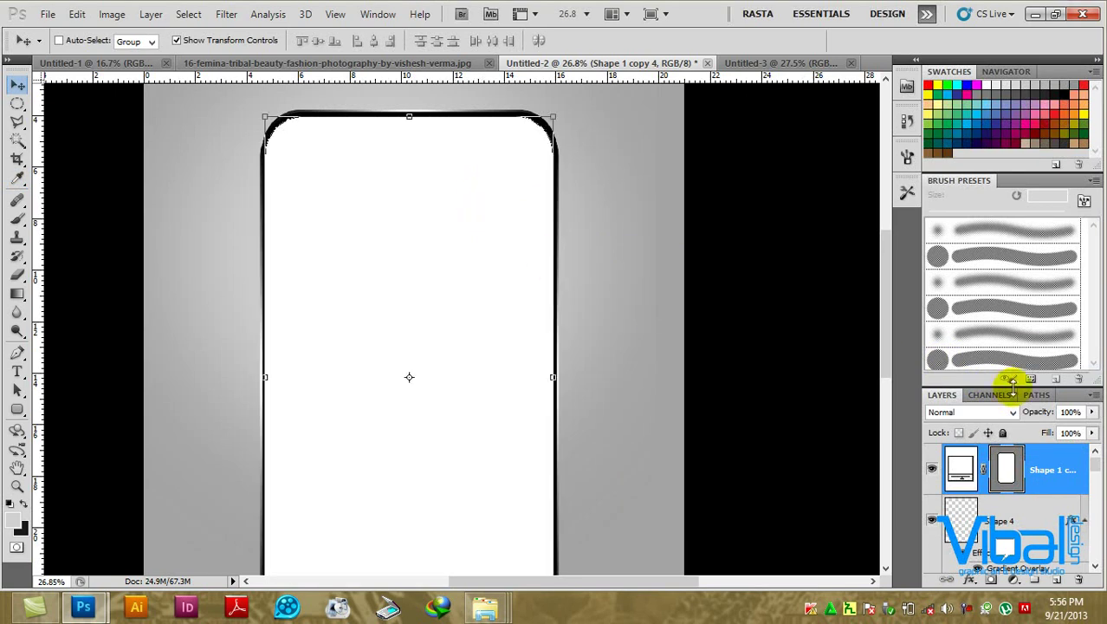
{"action": "right_click", "coordinate": [1058, 464]}
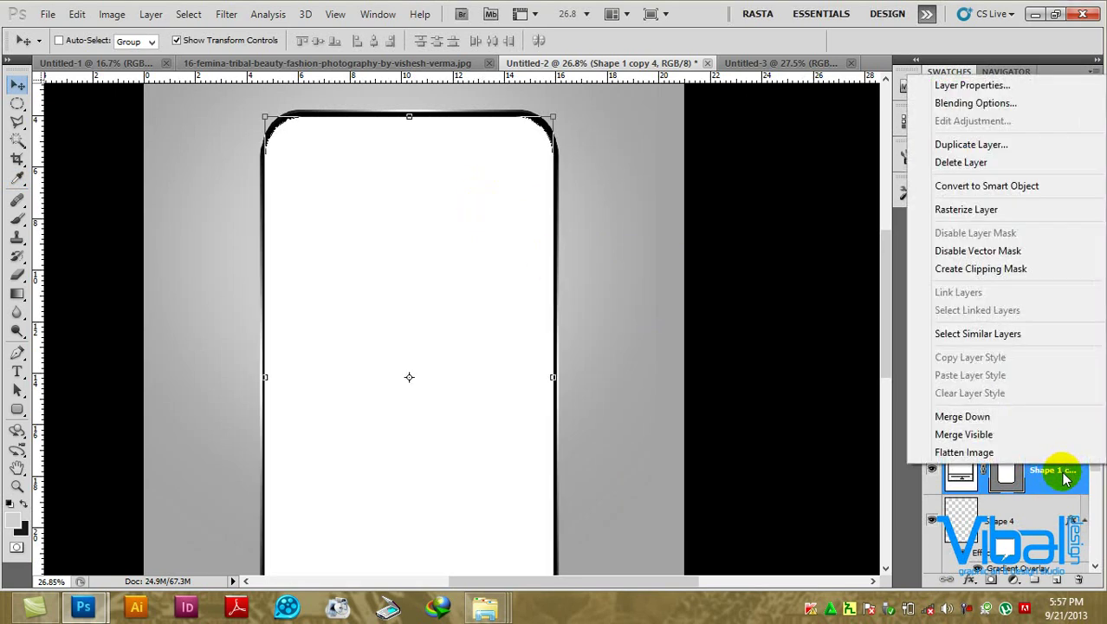
{"action": "left_click", "coordinate": [966, 209]}
{"action": "scroll", "coordinate": [517, 211], "scroll_direction": "down", "scroll_amount": 1}
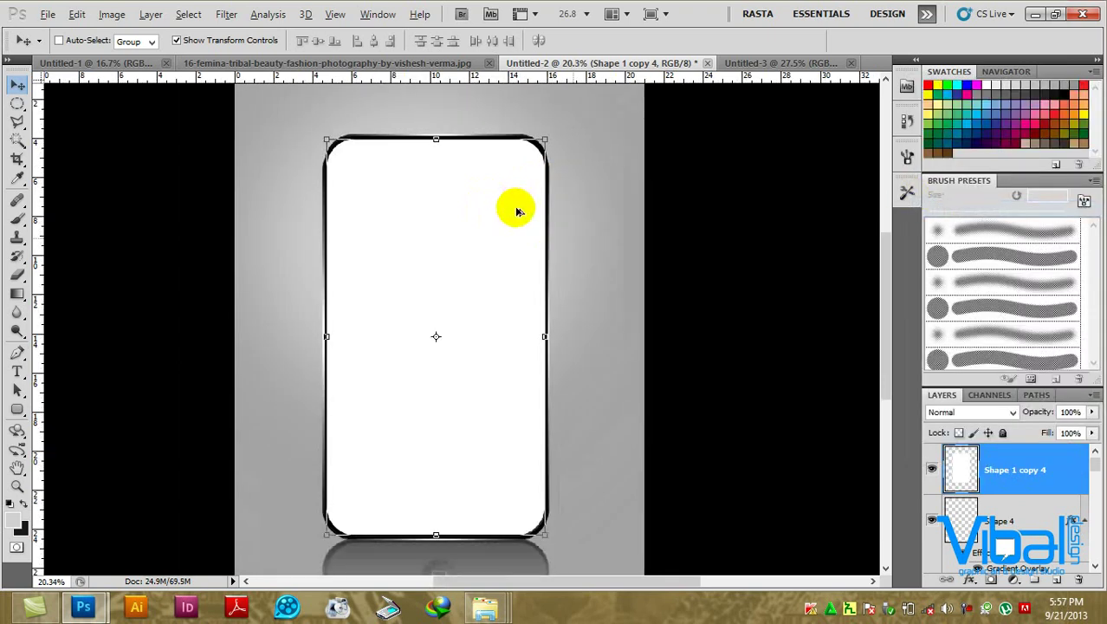
{"action": "scroll", "coordinate": [517, 211], "scroll_direction": "down", "scroll_amount": 1}
{"action": "left_click", "coordinate": [17, 355]}
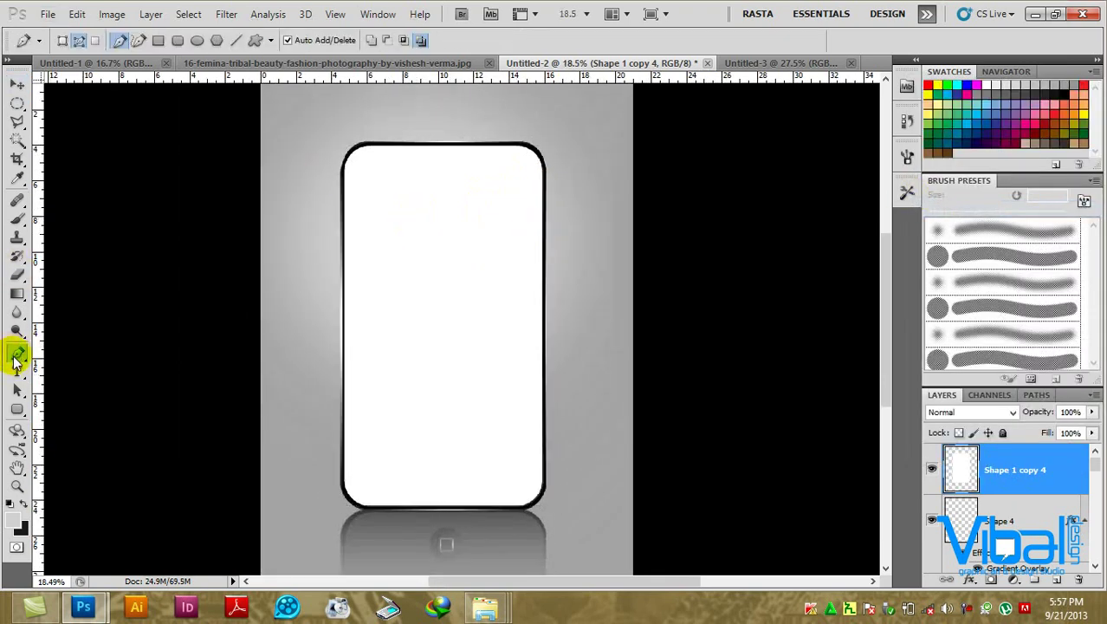
{"action": "left_click", "coordinate": [79, 42]}
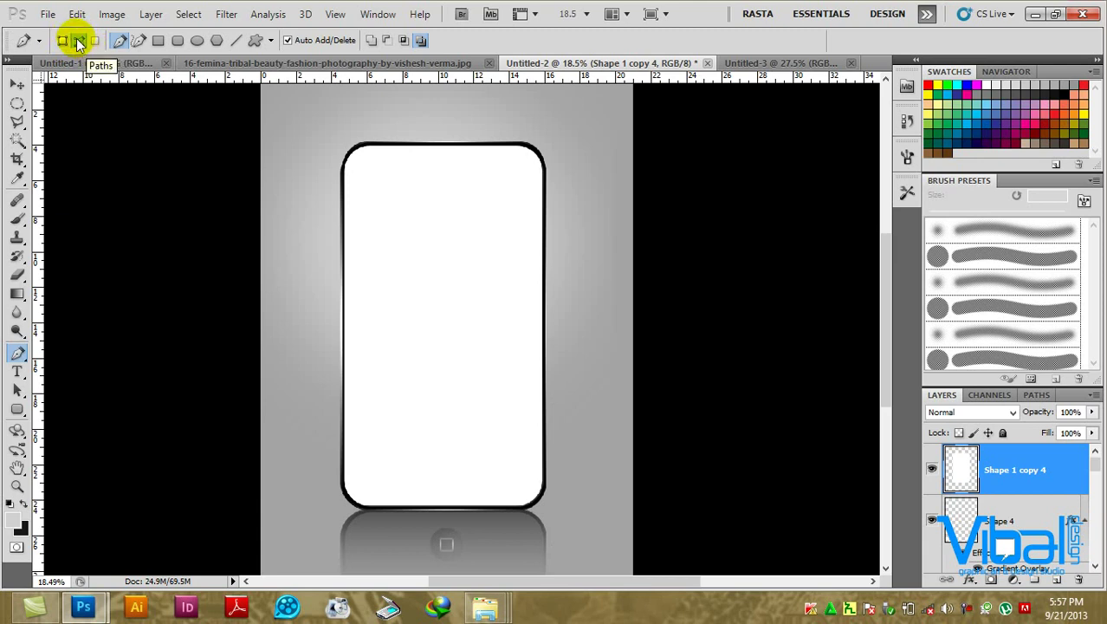
Draw a closed Pen path curving from the phone's top edge around its right side and below.
{"action": "left_click", "coordinate": [78, 41]}
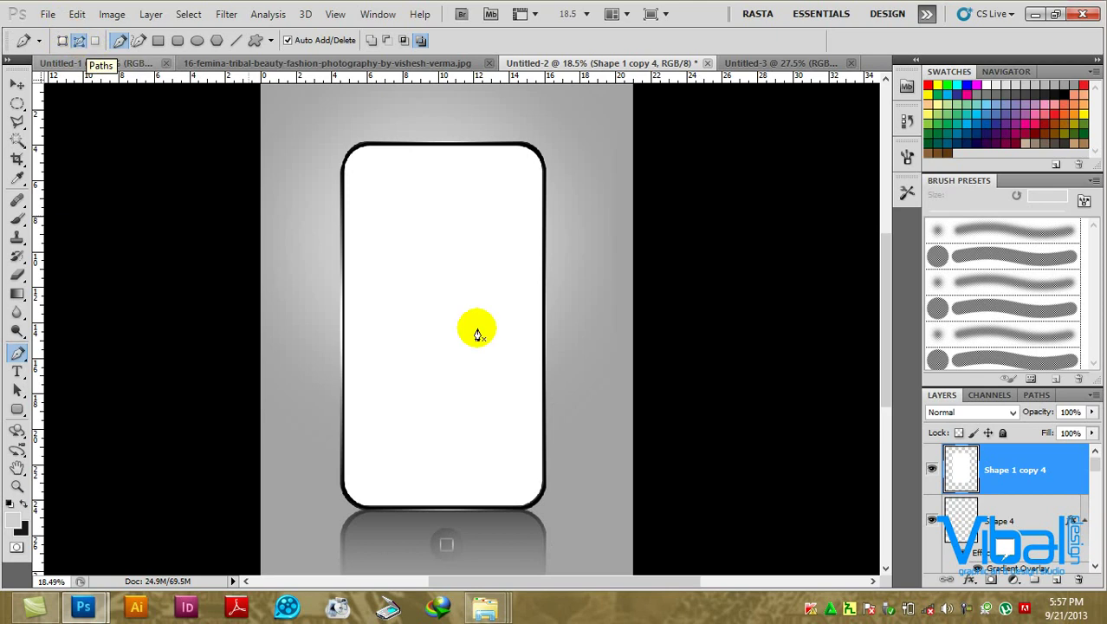
{"action": "left_click", "coordinate": [429, 141]}
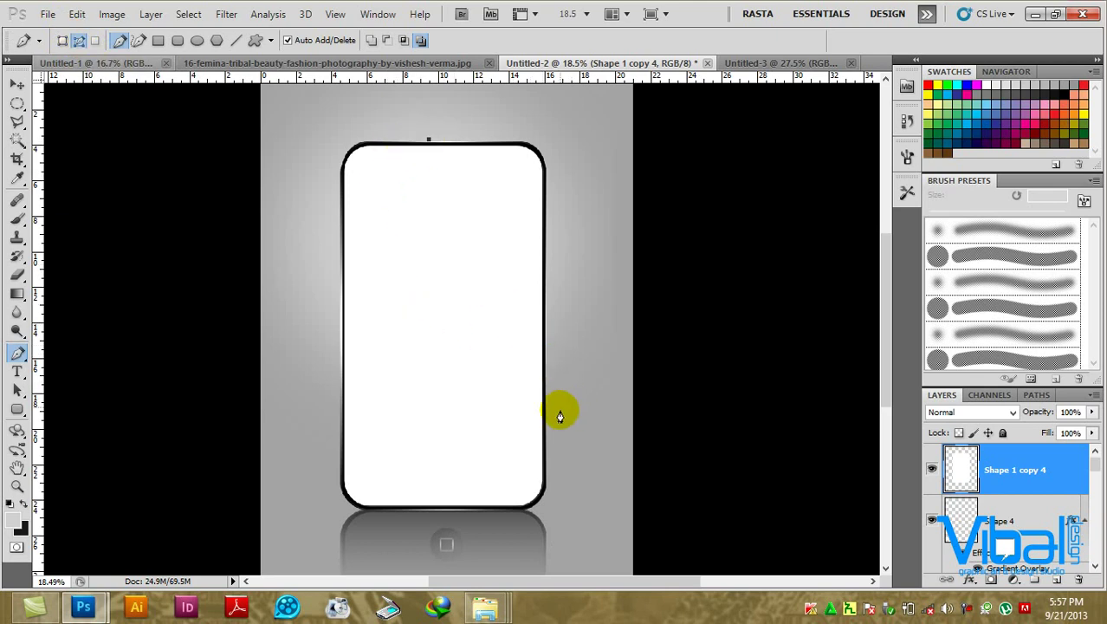
{"action": "mouse_move", "coordinate": [555, 400]}
{"action": "left_mouse_down"}
{"action": "mouse_move", "coordinate": [624, 435]}
{"action": "mouse_move", "coordinate": [672, 435]}
{"action": "left_mouse_up"}
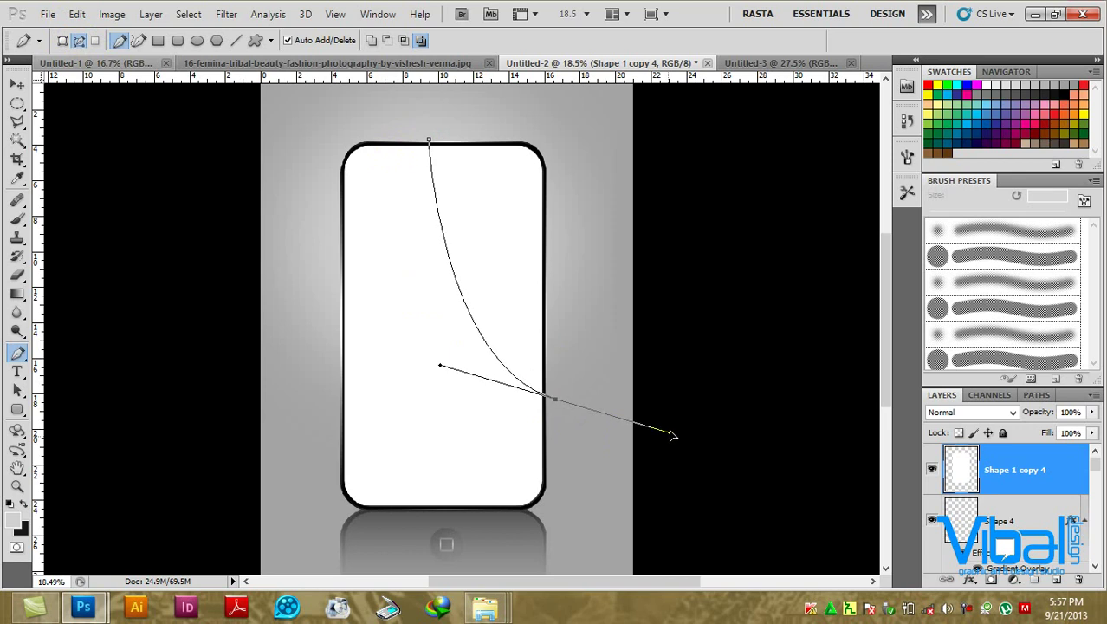
{"action": "left_click", "coordinate": [555, 400], "text": "alt"}
{"action": "left_click", "coordinate": [588, 488]}
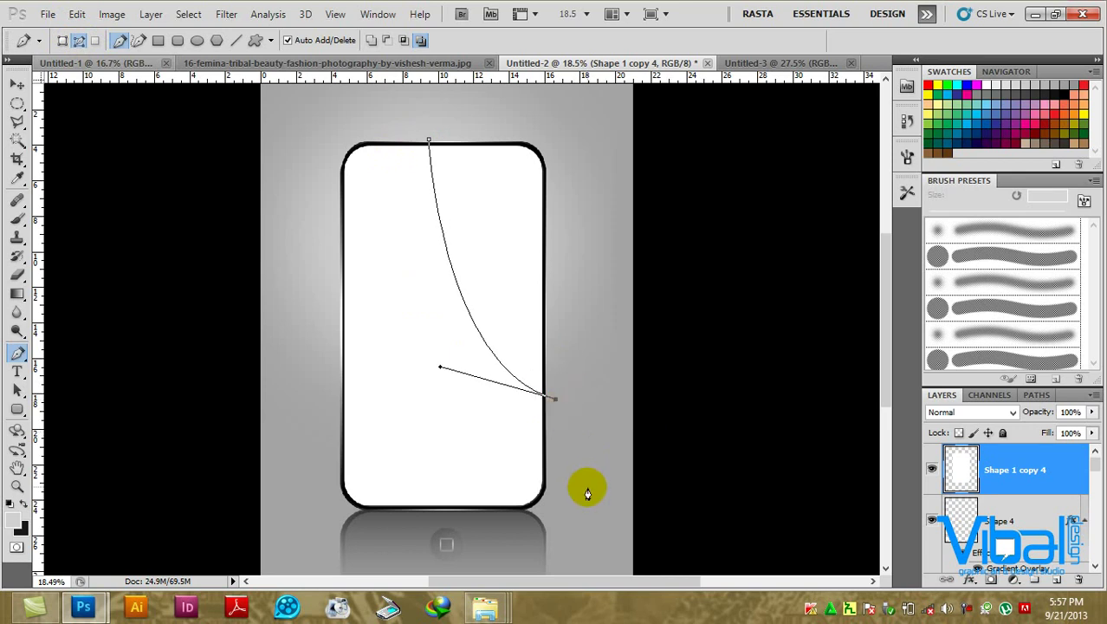
{"action": "left_click", "coordinate": [299, 531]}
{"action": "left_click", "coordinate": [275, 308]}
{"action": "left_click", "coordinate": [309, 154]}
{"action": "left_click_drag", "start_coordinate": [328, 118], "coordinate": [386, 110]}
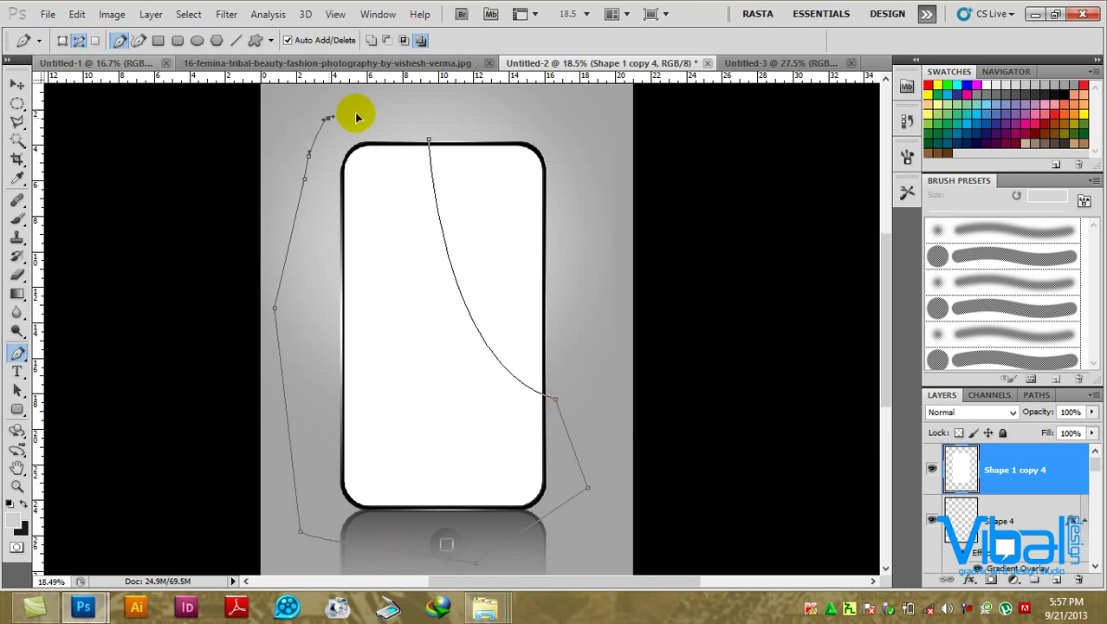
{"action": "left_click", "coordinate": [428, 141]}
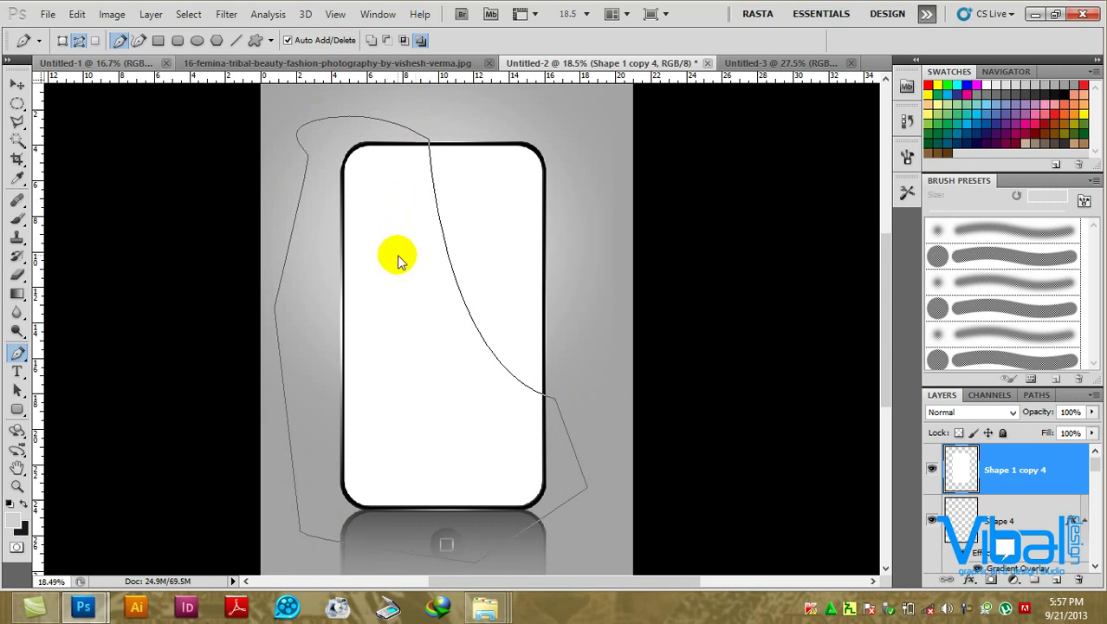
Turn the path into a selection, delete the white overlay inside it, and deselect.
{"action": "right_click", "coordinate": [397, 256]}
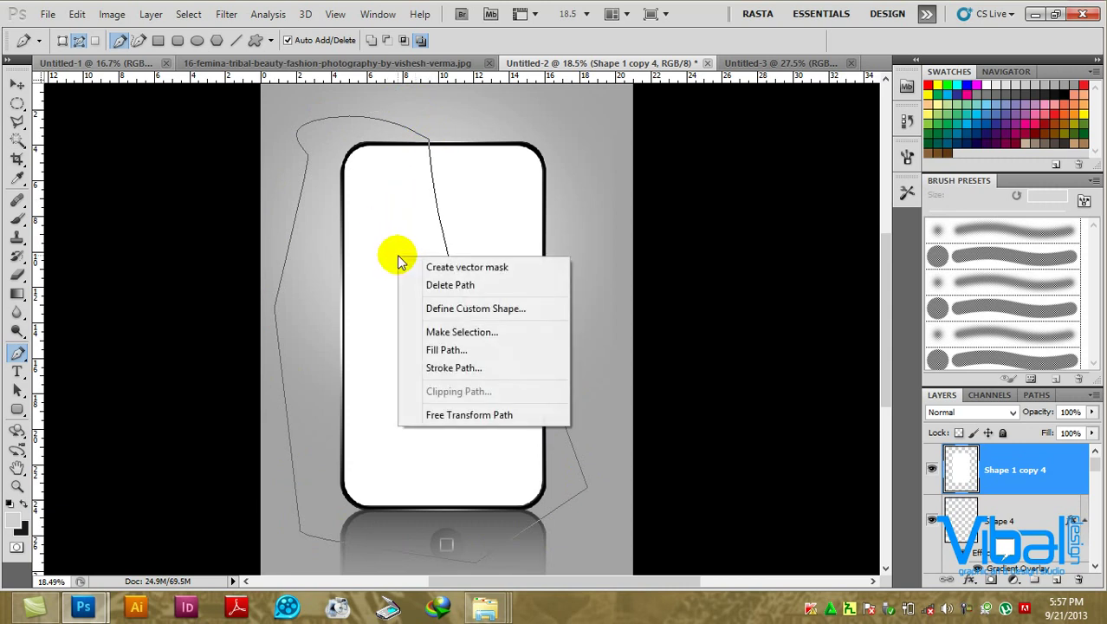
{"action": "left_click", "coordinate": [459, 332]}
{"action": "left_click", "coordinate": [551, 178]}
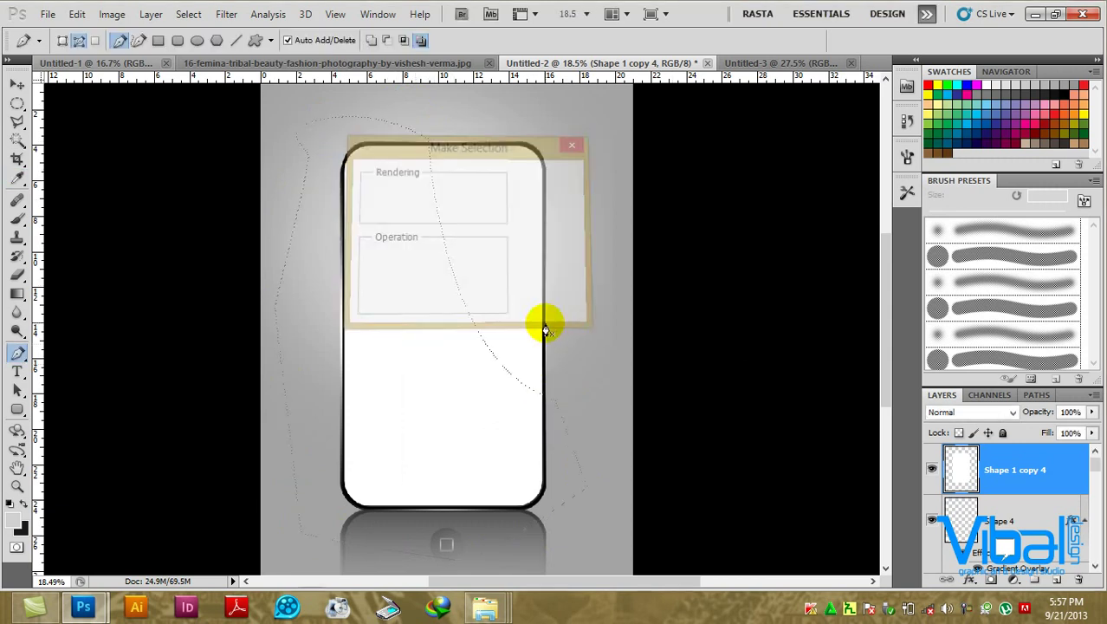
{"action": "key", "text": "Delete"}
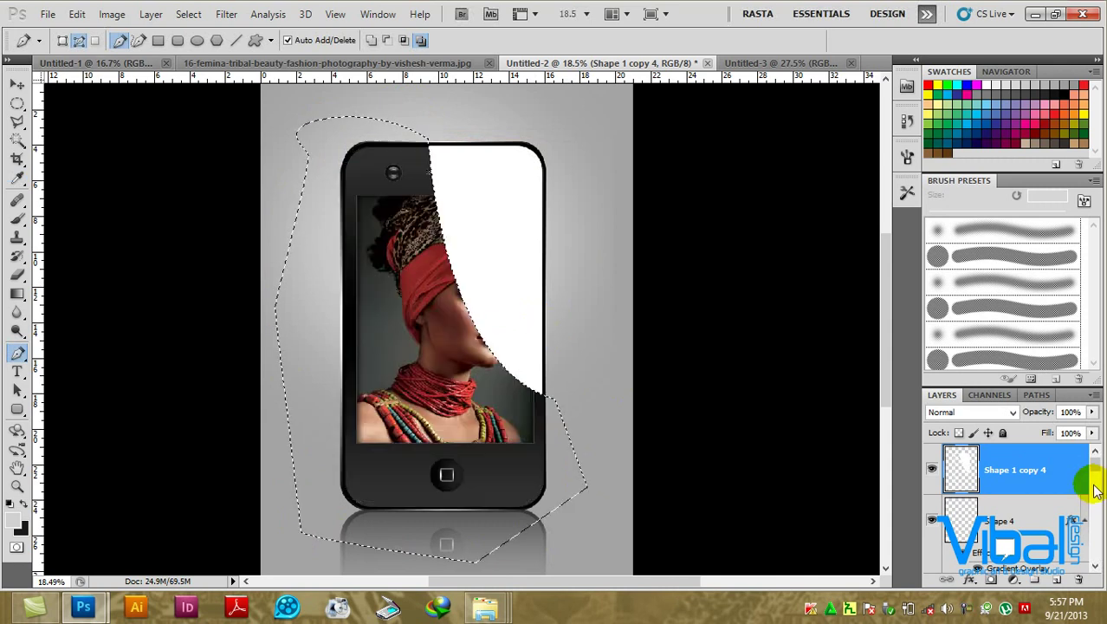
{"action": "key", "text": "ctrl+d"}
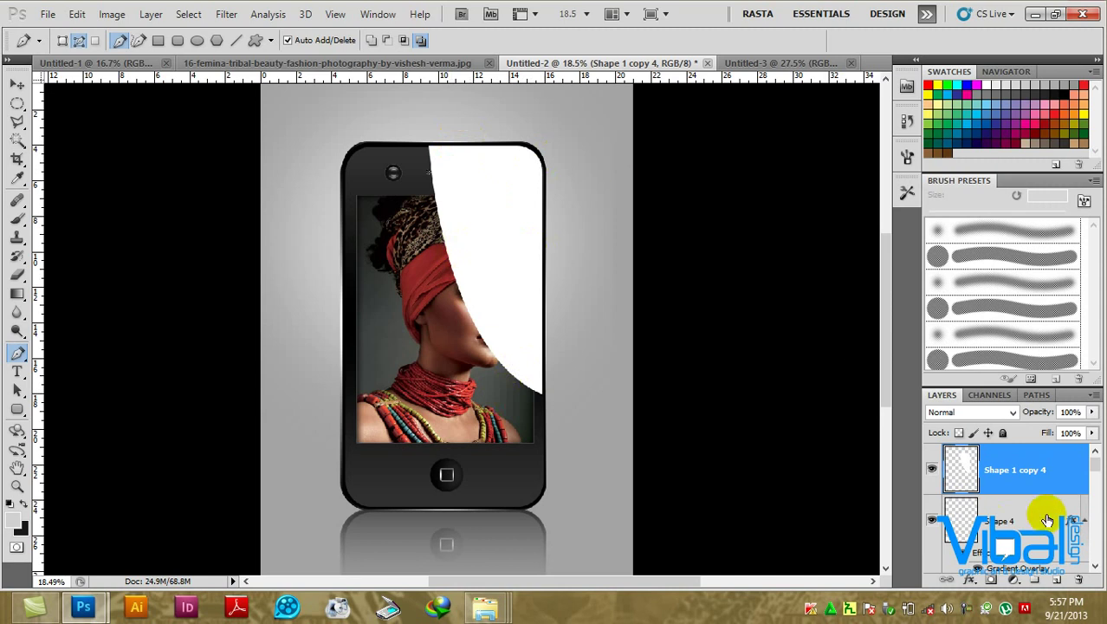
Add a layer mask to the glare and fill it with a black-to-white gradient upward over the phone.
{"action": "left_click", "coordinate": [992, 579]}
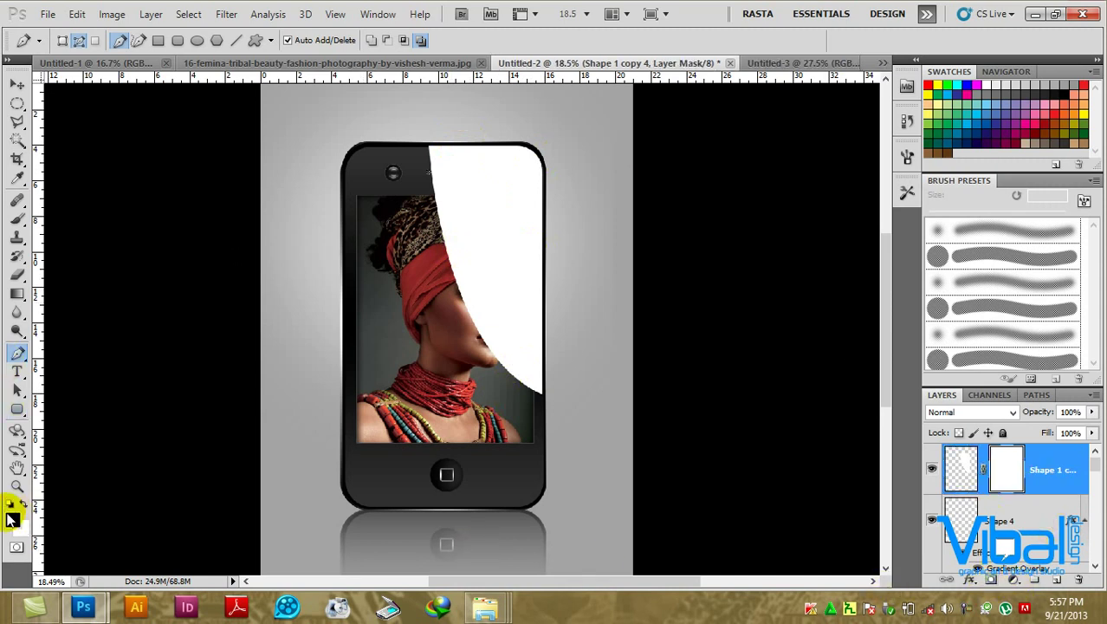
{"action": "left_click", "coordinate": [18, 293]}
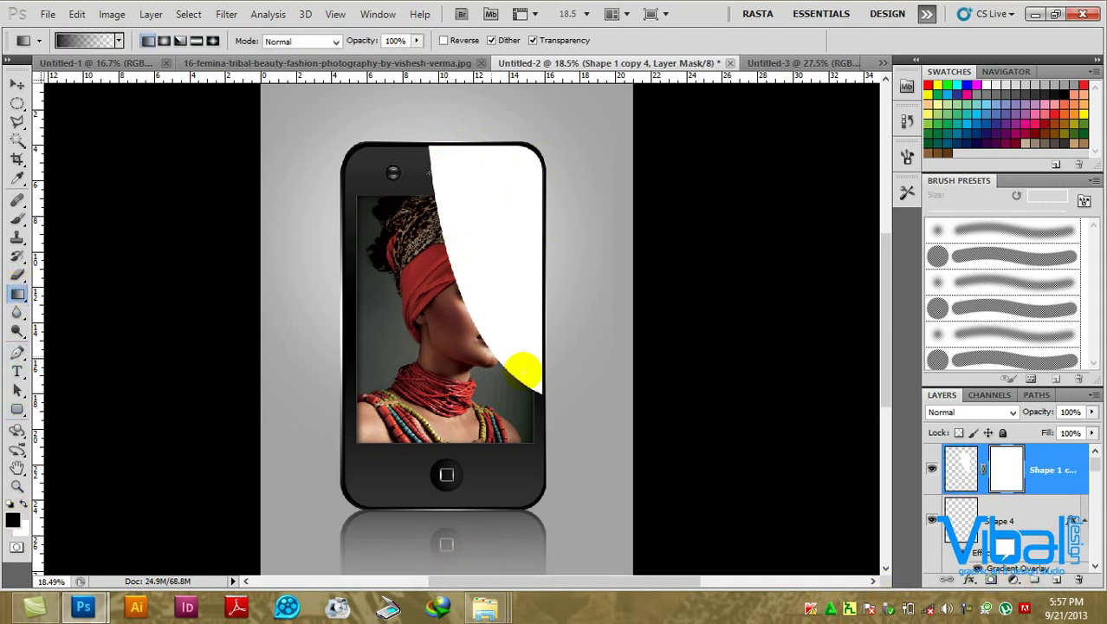
{"action": "left_click_drag", "start_coordinate": [501, 411], "coordinate": [486, 153]}
{"action": "left_click_drag", "start_coordinate": [493, 474], "coordinate": [502, 134]}
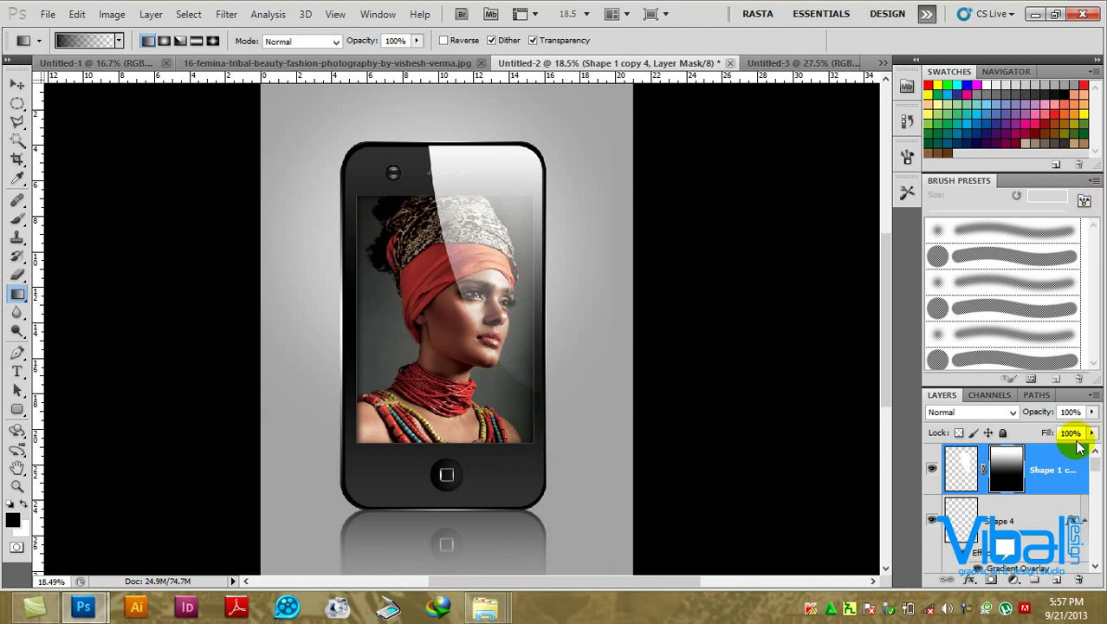
Set the glare layer opacity to 70% and redraw the mask gradient upward over the screen.
{"action": "left_click", "coordinate": [1093, 433]}
{"action": "left_click", "coordinate": [1094, 415]}
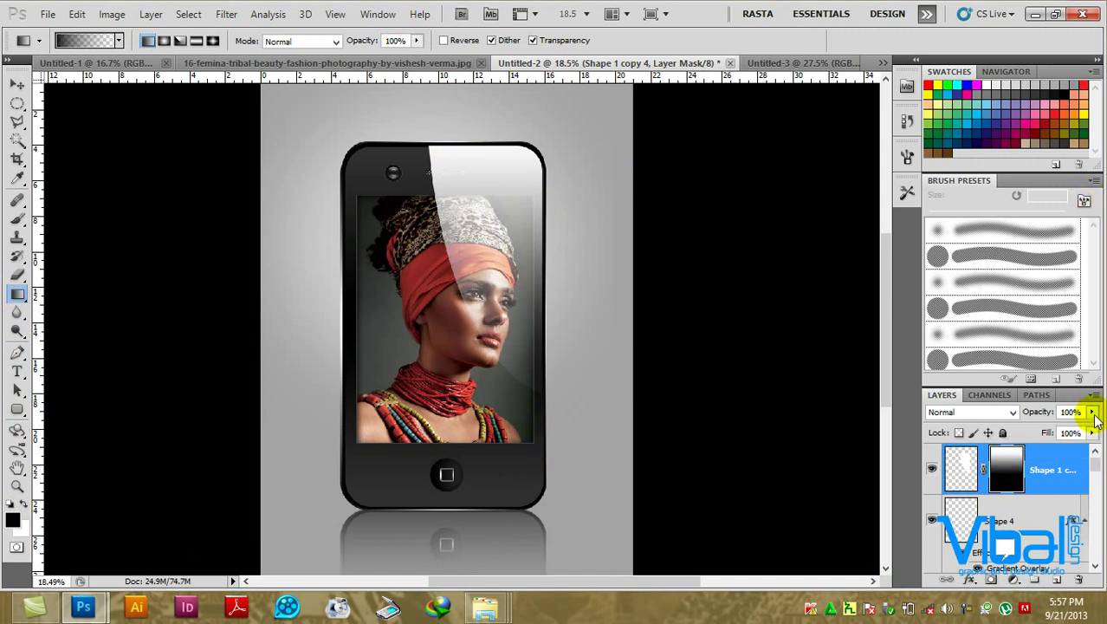
{"action": "left_click_drag", "start_coordinate": [1090, 424], "coordinate": [1068, 431]}
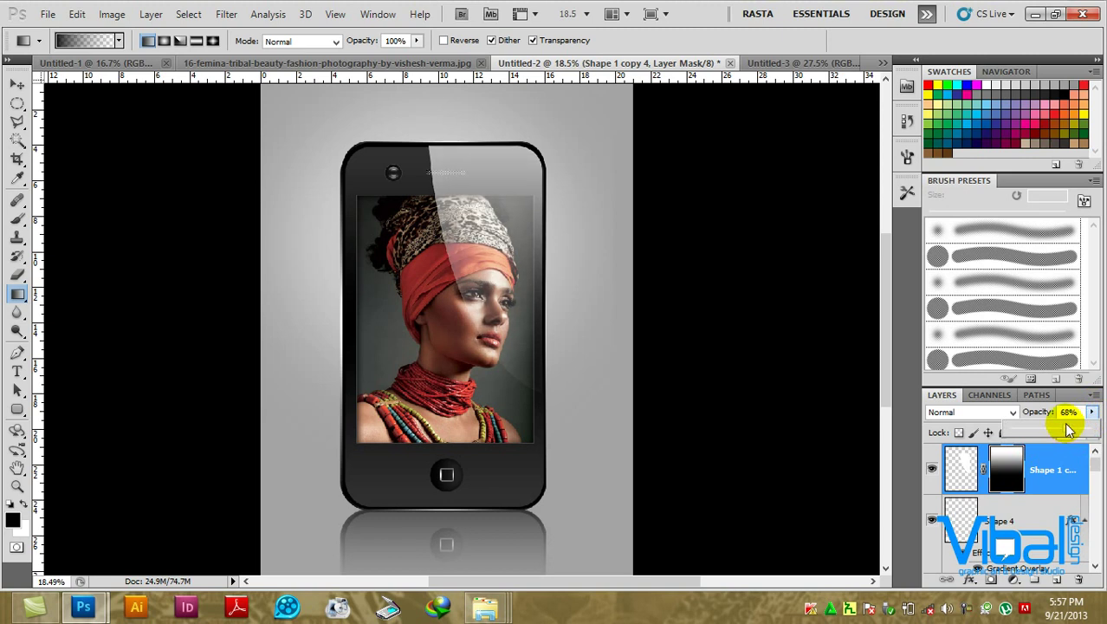
{"action": "left_click_drag", "start_coordinate": [1068, 431], "coordinate": [1070, 430]}
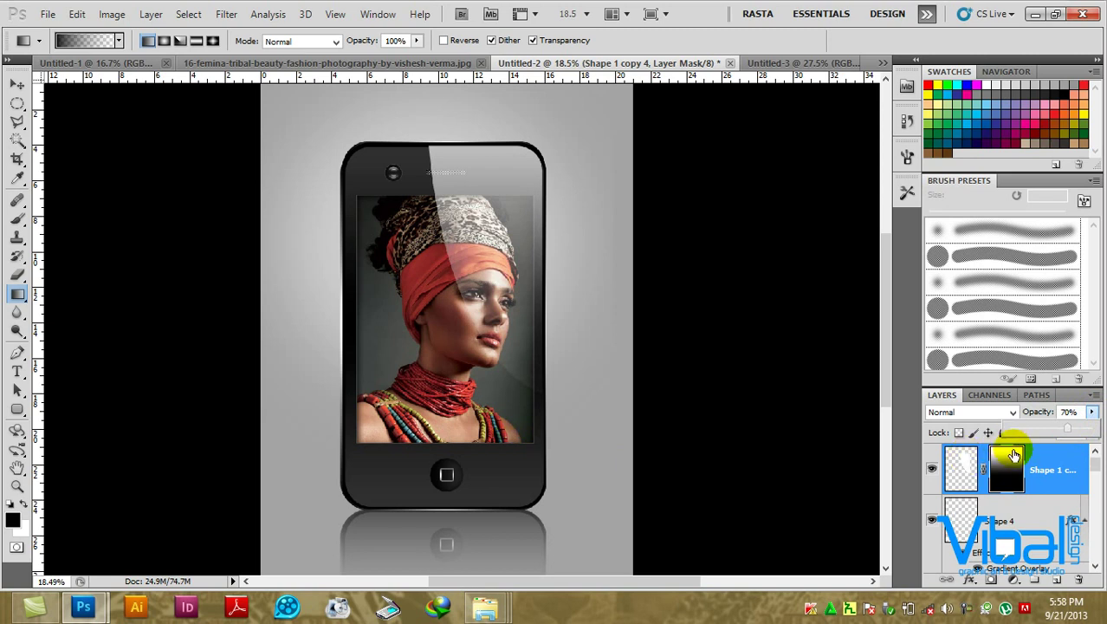
{"action": "mouse_move", "coordinate": [518, 461]}
{"action": "left_mouse_down"}
{"action": "mouse_move", "coordinate": [530, 194]}
{"action": "mouse_move", "coordinate": [534, 213]}
{"action": "left_mouse_up"}
{"action": "scroll", "coordinate": [579, 427], "scroll_direction": "down", "scroll_amount": 1}
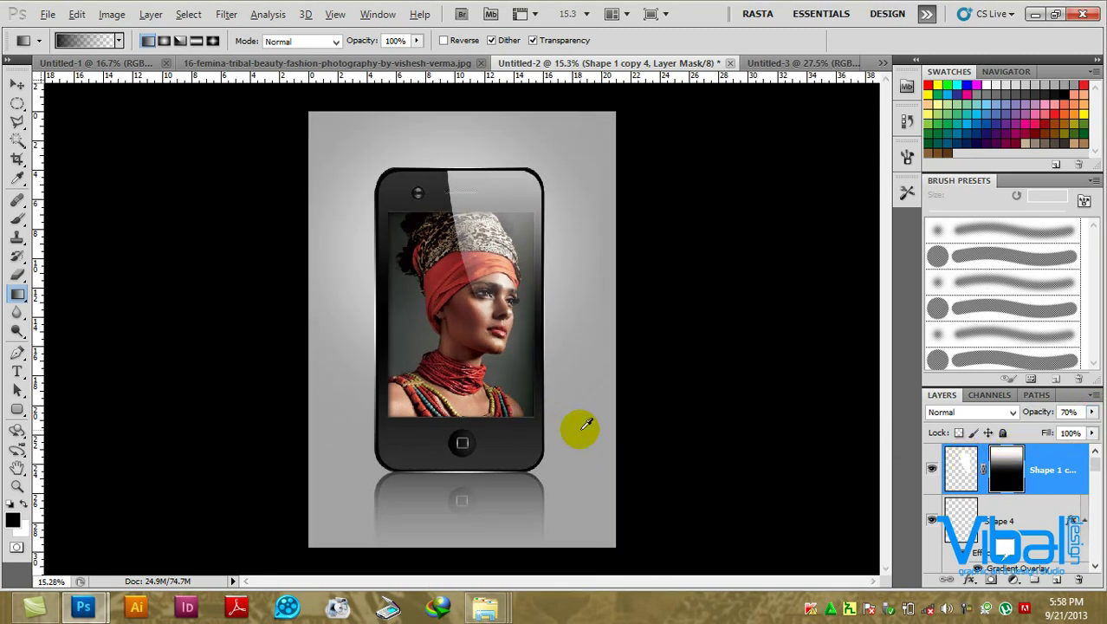
{"action": "scroll", "coordinate": [454, 361], "scroll_direction": "up", "scroll_amount": 1}
{"action": "scroll", "coordinate": [454, 361], "scroll_direction": "up", "scroll_amount": 1}
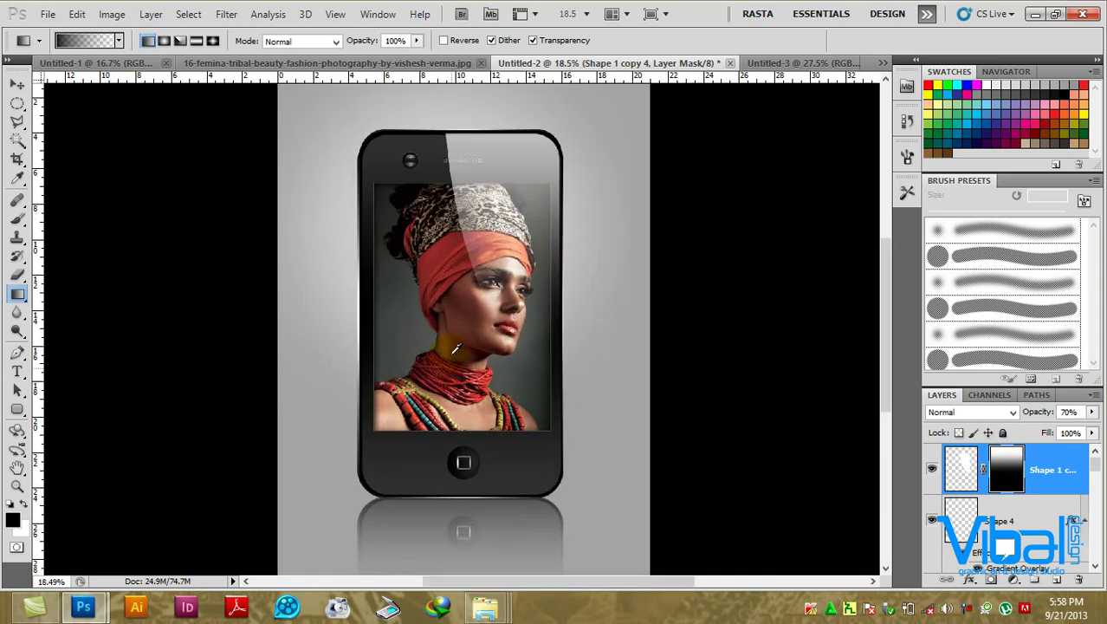
{"action": "scroll", "coordinate": [478, 164], "scroll_direction": "up", "scroll_amount": 3}
{"action": "scroll", "coordinate": [477, 166], "scroll_direction": "up", "scroll_amount": 4}
{"action": "scroll", "coordinate": [478, 164], "scroll_direction": "up", "scroll_amount": 2}
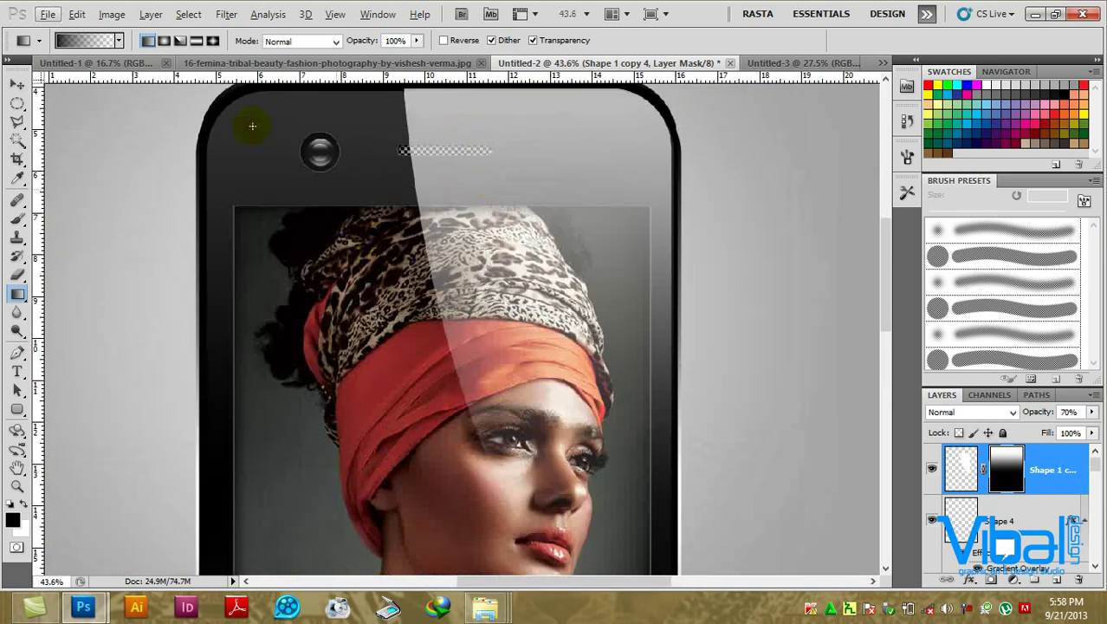
{"action": "left_click", "coordinate": [17, 84]}
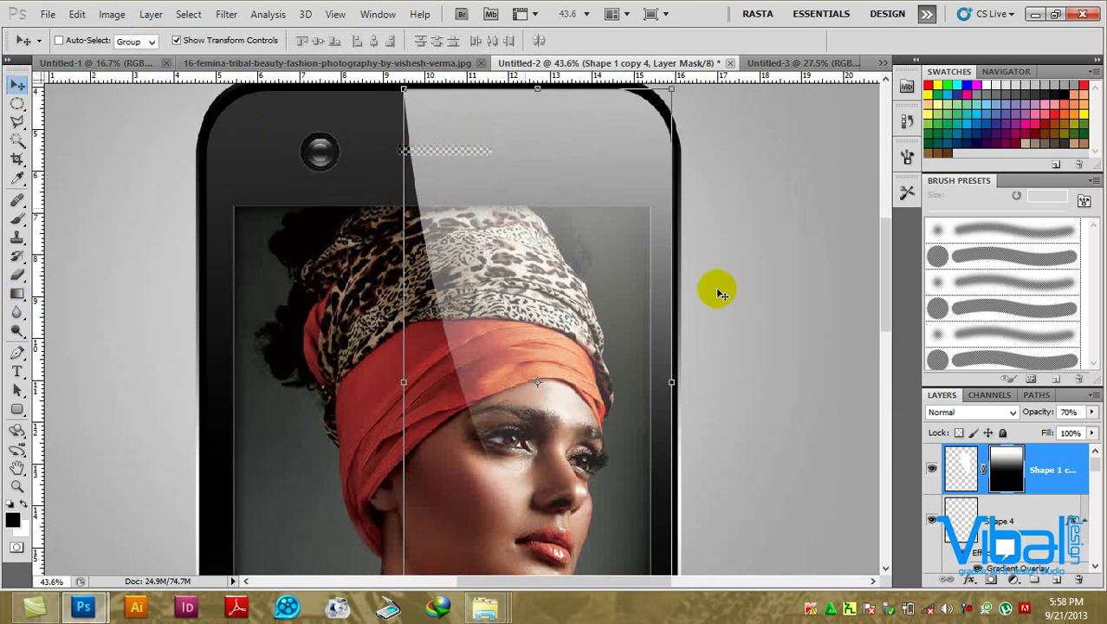
{"action": "scroll", "coordinate": [1040, 472], "scroll_direction": "down", "scroll_amount": 2}
{"action": "scroll", "coordinate": [1035, 472], "scroll_direction": "down", "scroll_amount": 2}
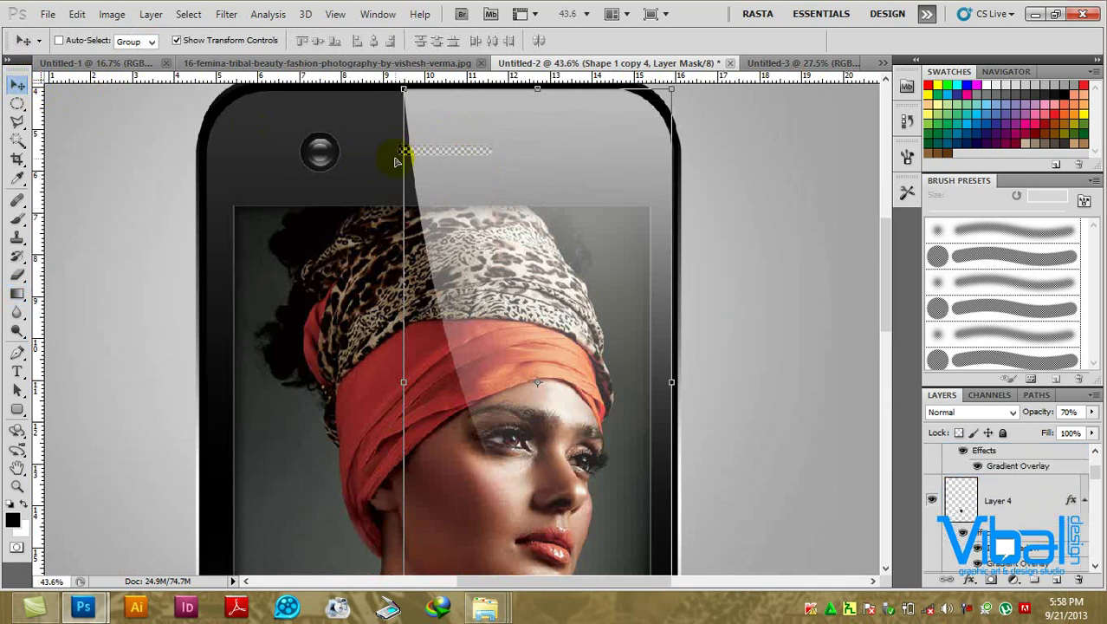
{"action": "left_click", "coordinate": [354, 124], "text": "ctrl"}
{"action": "left_click", "coordinate": [409, 148], "text": "ctrl"}
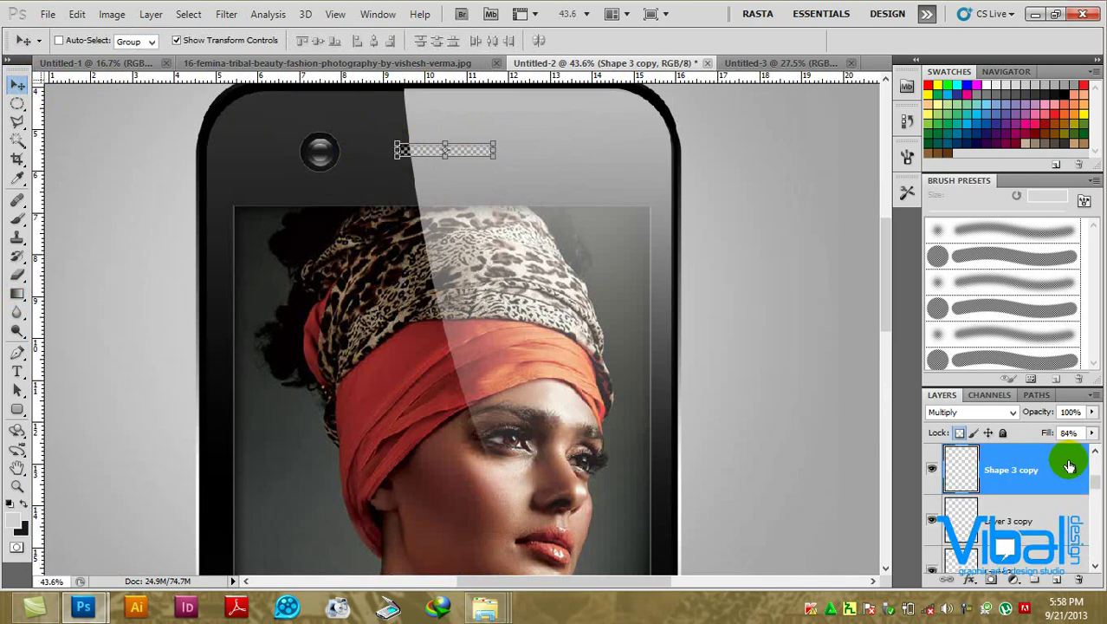
{"action": "left_click", "coordinate": [1069, 467], "text": "ctrl"}
{"action": "left_click", "coordinate": [1069, 466], "text": "ctrl"}
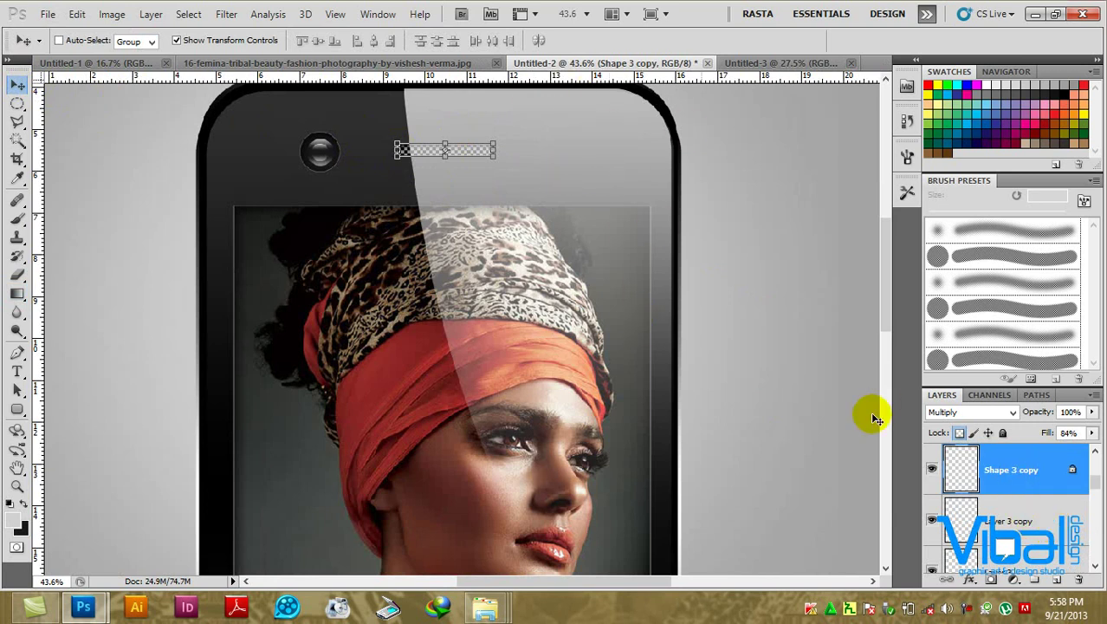
{"action": "scroll", "coordinate": [1039, 517], "scroll_direction": "down", "scroll_amount": 3}
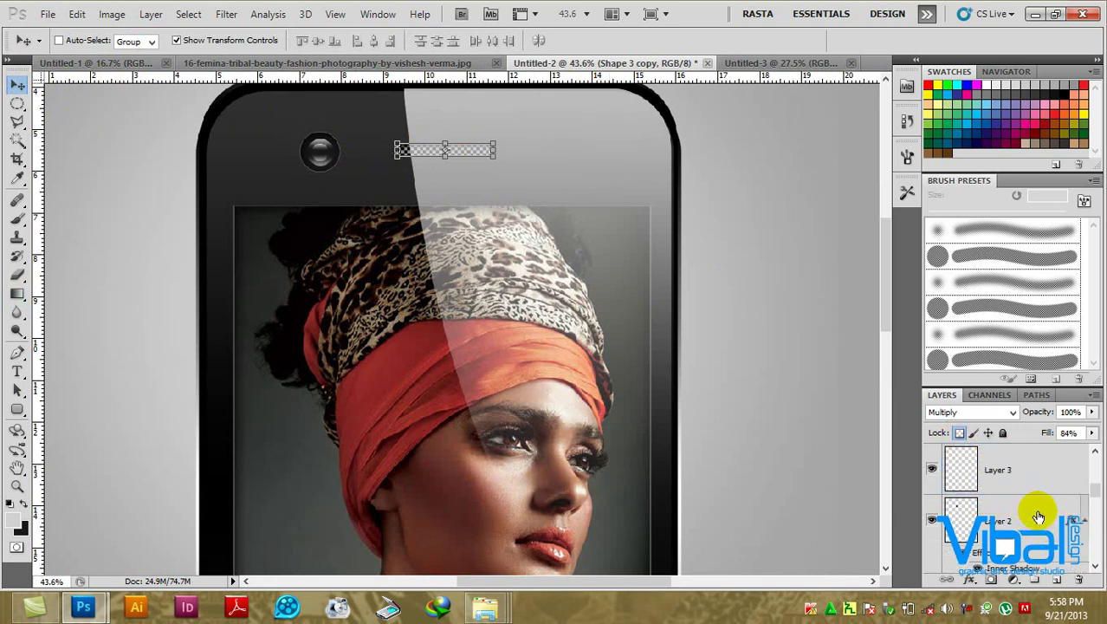
{"action": "scroll", "coordinate": [1039, 517], "scroll_direction": "down", "scroll_amount": 3}
{"action": "left_click", "coordinate": [1038, 520]}
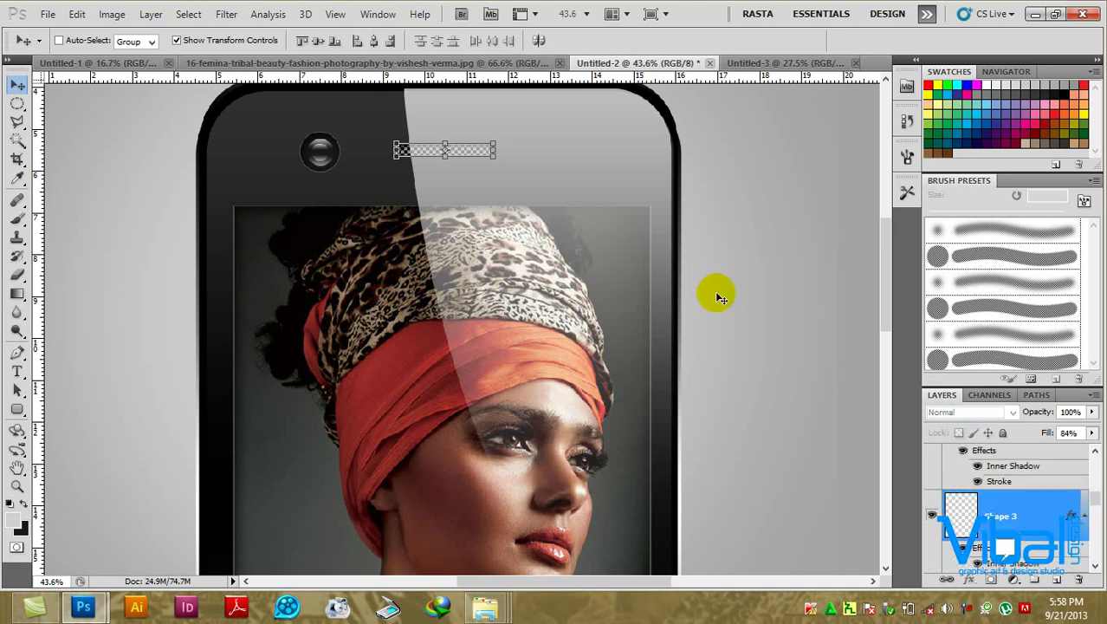
{"action": "scroll", "coordinate": [1031, 520], "scroll_direction": "down", "scroll_amount": 2}
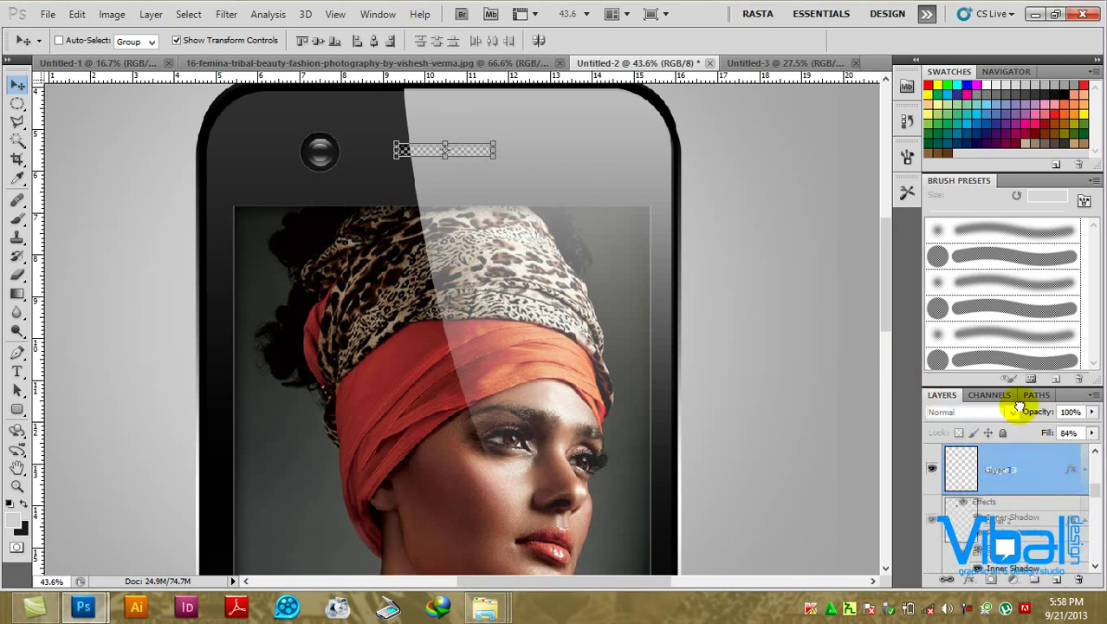
{"action": "scroll", "coordinate": [1021, 407], "scroll_direction": "up", "scroll_amount": 1}
{"action": "left_click", "coordinate": [1030, 451], "text": "shift"}
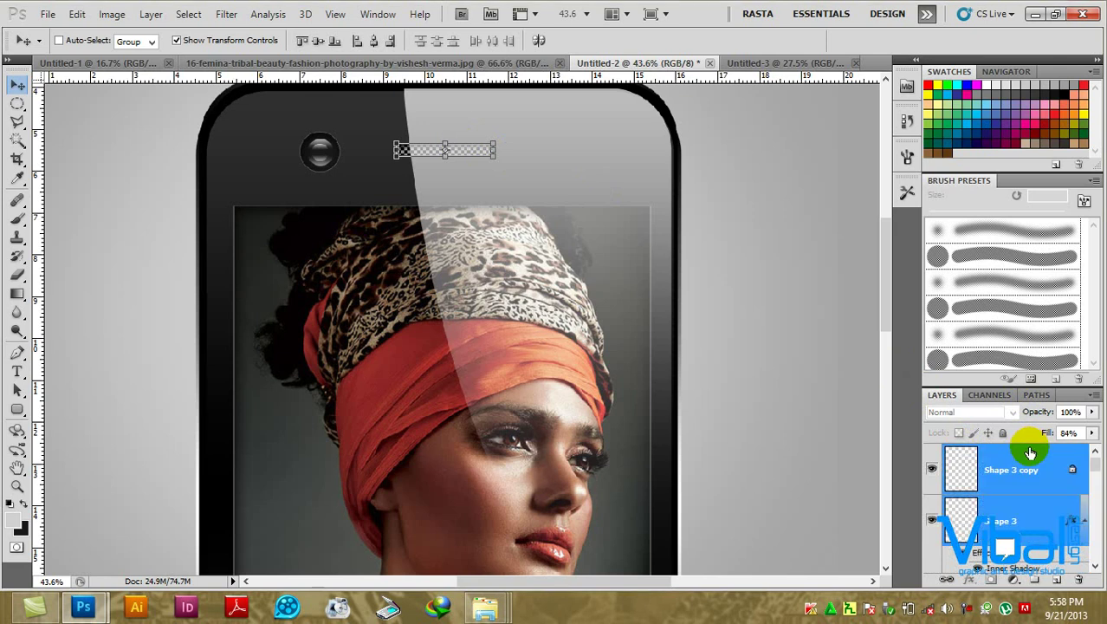
{"action": "key", "text": "ctrl+shift+alt+e"}
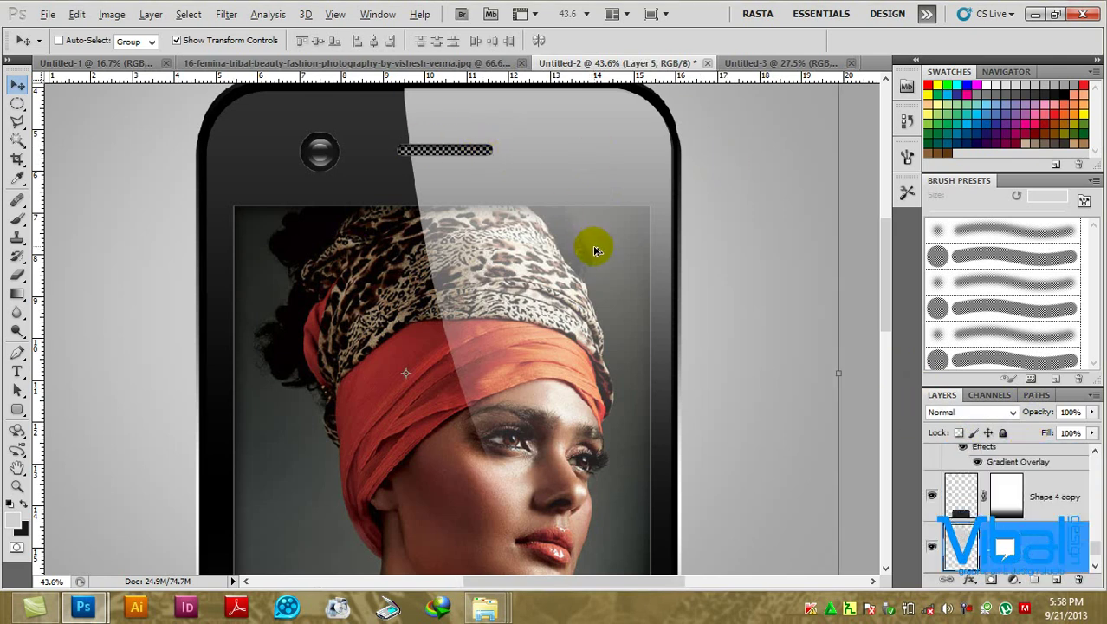
{"action": "scroll", "coordinate": [595, 250], "scroll_direction": "down", "scroll_amount": 1}
{"action": "scroll", "coordinate": [594, 251], "scroll_direction": "down", "scroll_amount": 1}
{"action": "scroll", "coordinate": [594, 251], "scroll_direction": "down", "scroll_amount": 1}
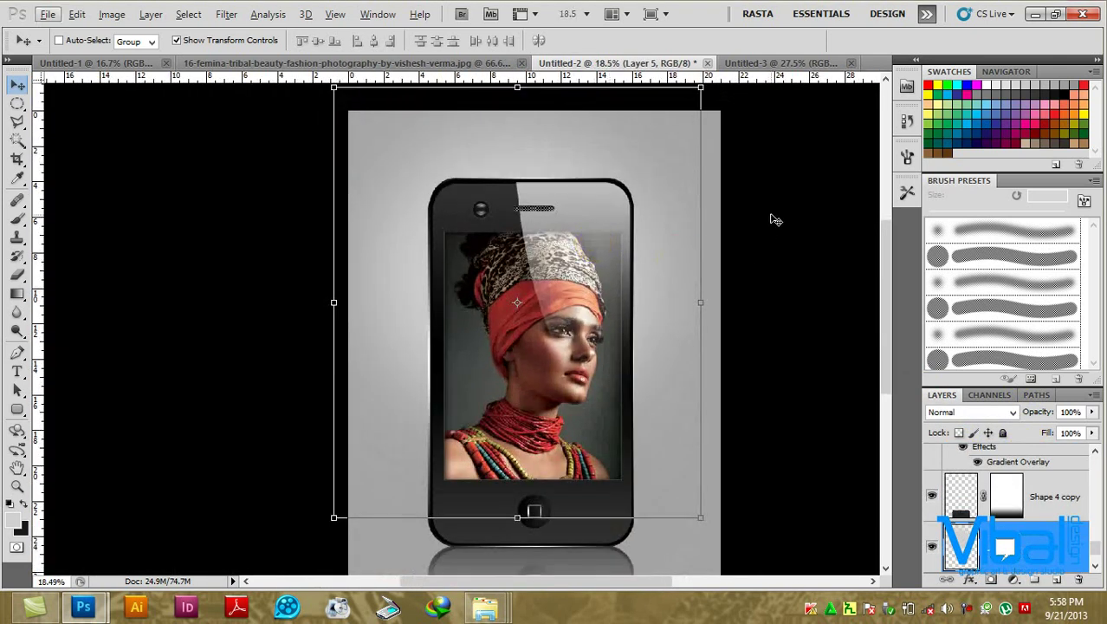
{"action": "left_click", "coordinate": [675, 310]}
{"action": "scroll", "coordinate": [655, 307], "scroll_direction": "down", "scroll_amount": 2}
{"action": "scroll", "coordinate": [565, 274], "scroll_direction": "up", "scroll_amount": 1}
{"action": "scroll", "coordinate": [568, 277], "scroll_direction": "up", "scroll_amount": 1}
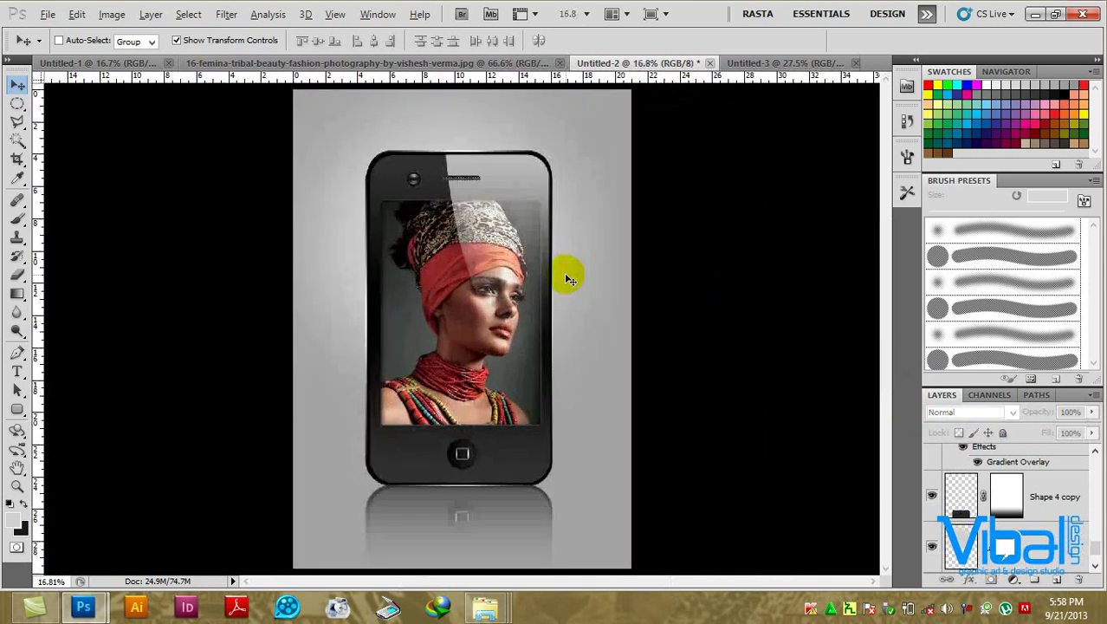
{"action": "scroll", "coordinate": [462, 516], "scroll_direction": "up", "scroll_amount": 2}
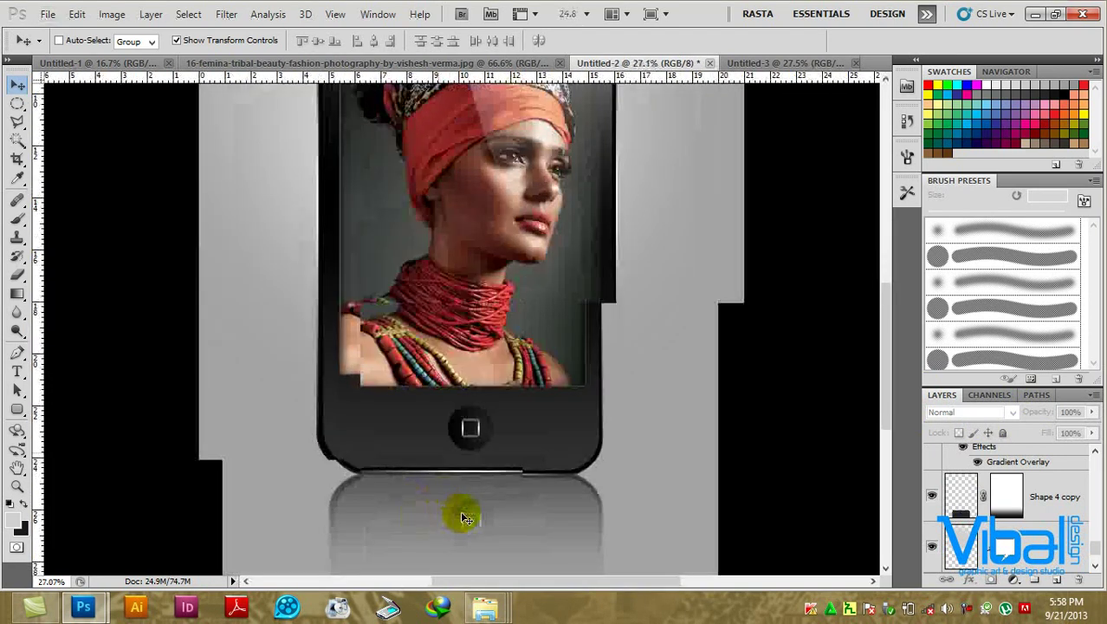
{"action": "scroll", "coordinate": [463, 515], "scroll_direction": "down", "scroll_amount": 1}
{"action": "scroll", "coordinate": [472, 512], "scroll_direction": "down", "scroll_amount": 1}
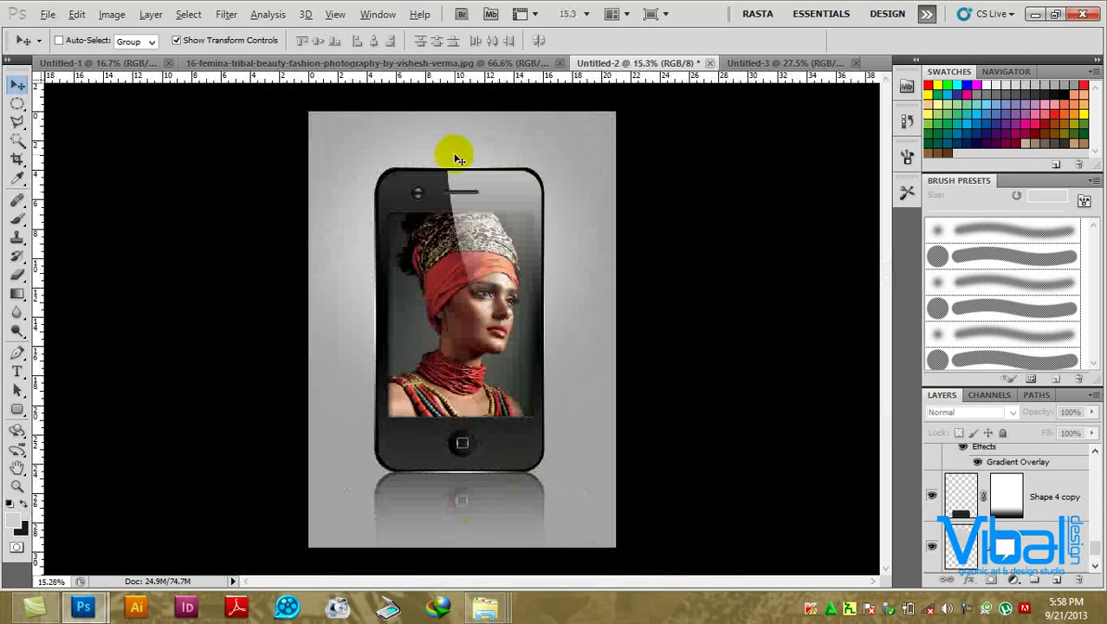
{"action": "scroll", "coordinate": [459, 158], "scroll_direction": "up", "scroll_amount": 1}
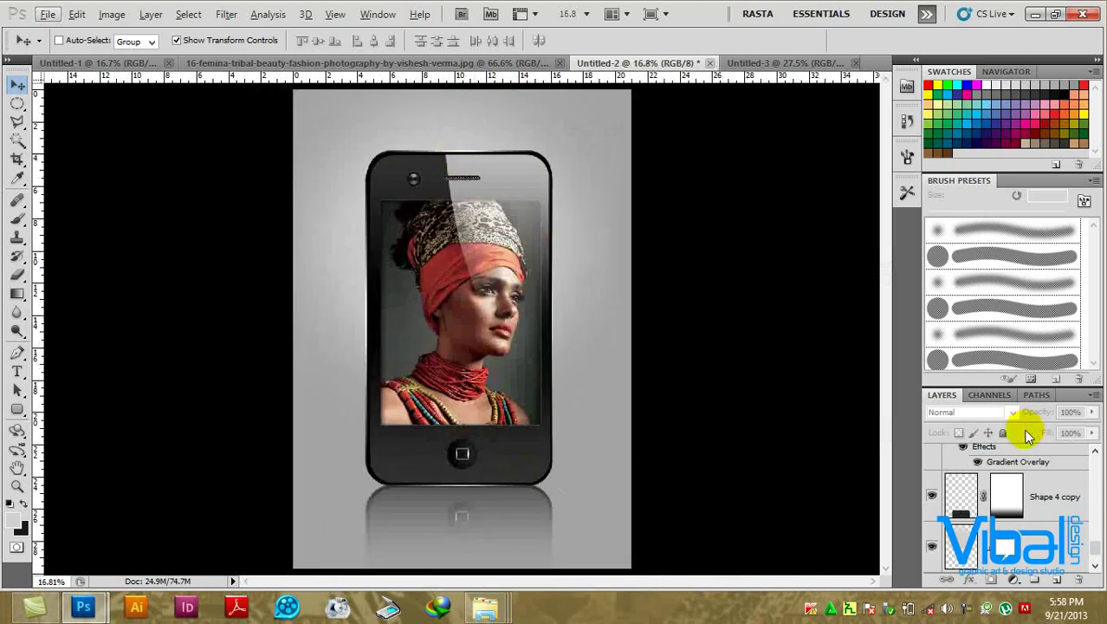
{"action": "scroll", "coordinate": [1042, 482], "scroll_direction": "down", "scroll_amount": 1}
{"action": "scroll", "coordinate": [1042, 481], "scroll_direction": "down", "scroll_amount": 2}
{"action": "scroll", "coordinate": [1040, 473], "scroll_direction": "down", "scroll_amount": 1}
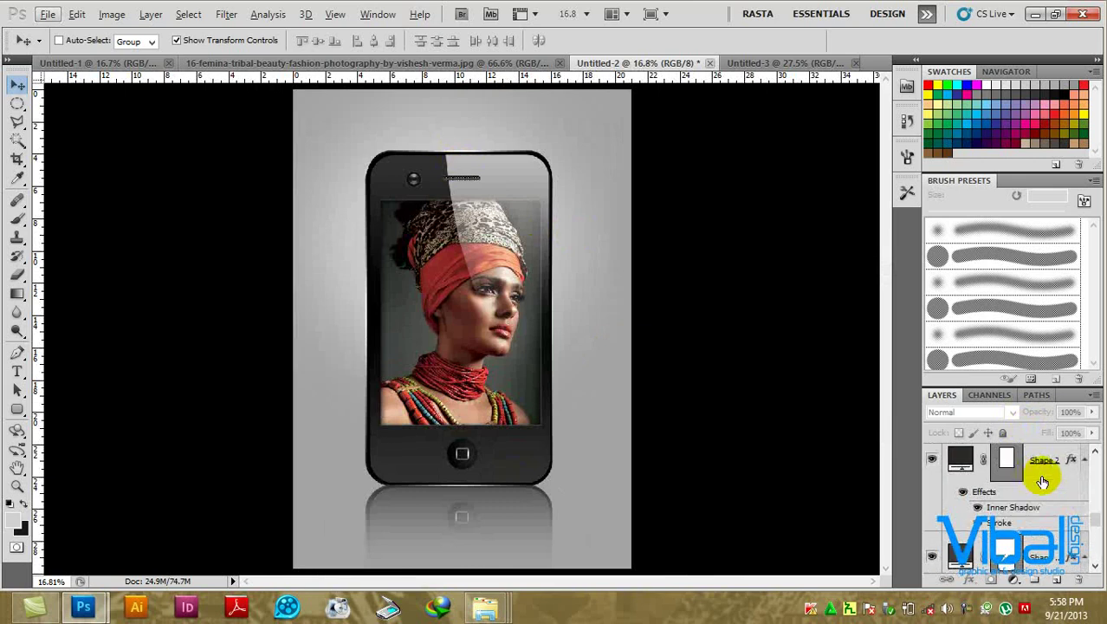
{"action": "left_click", "coordinate": [16, 371]}
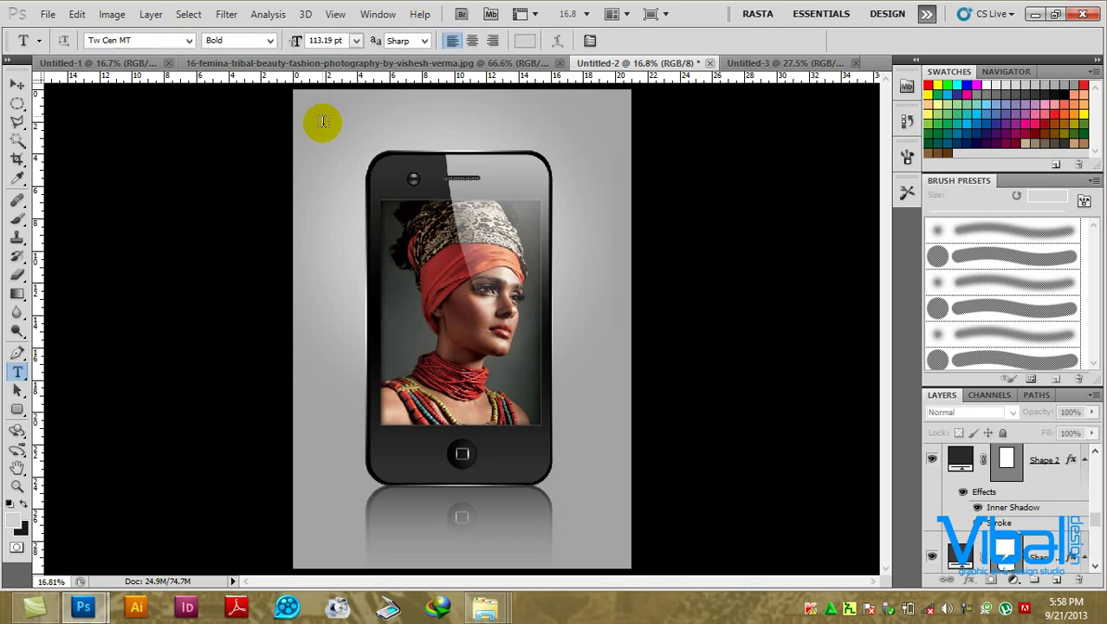
Type the 'I PHONE 4G' title and scale it up across the top, above the phone.
{"action": "left_click", "coordinate": [395, 156]}
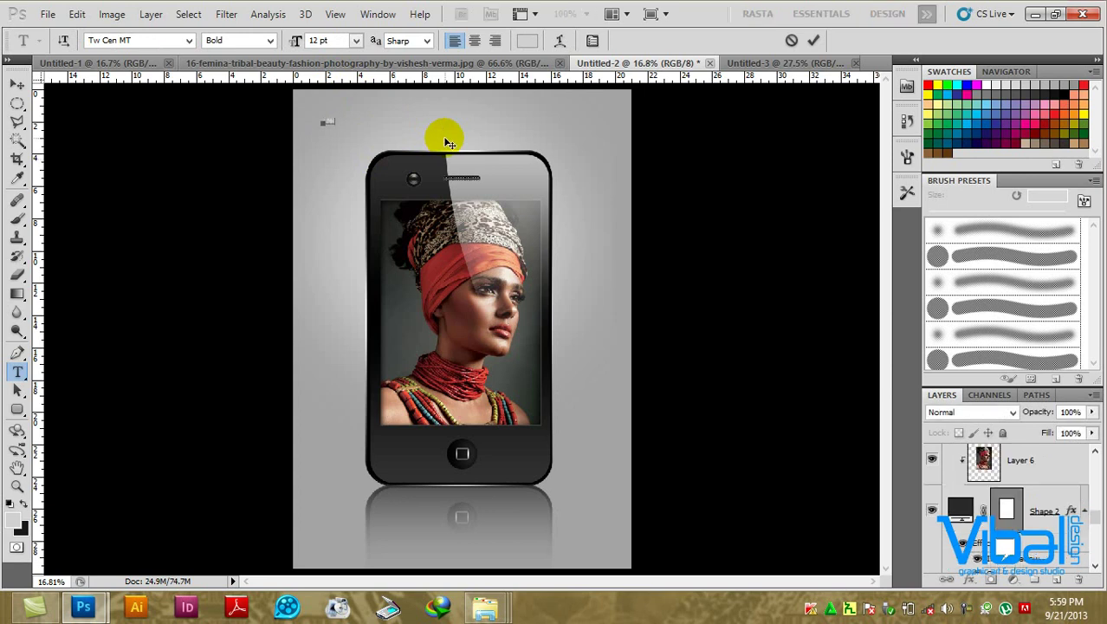
{"action": "type", "text": "iphone4"}
{"action": "type", "text": "s"}
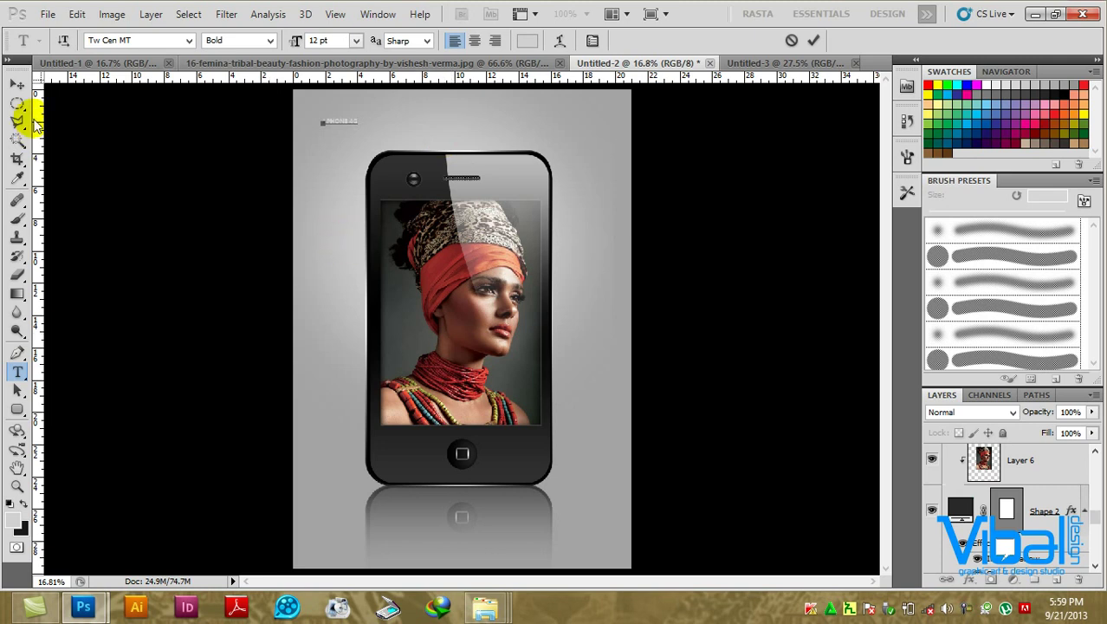
{"action": "left_click", "coordinate": [22, 86]}
{"action": "mouse_move", "coordinate": [358, 126]}
{"action": "left_mouse_down"}
{"action": "mouse_move", "coordinate": [604, 224]}
{"action": "mouse_move", "coordinate": [588, 205]}
{"action": "left_mouse_up"}
{"action": "left_click_drag", "start_coordinate": [573, 158], "coordinate": [572, 144]}
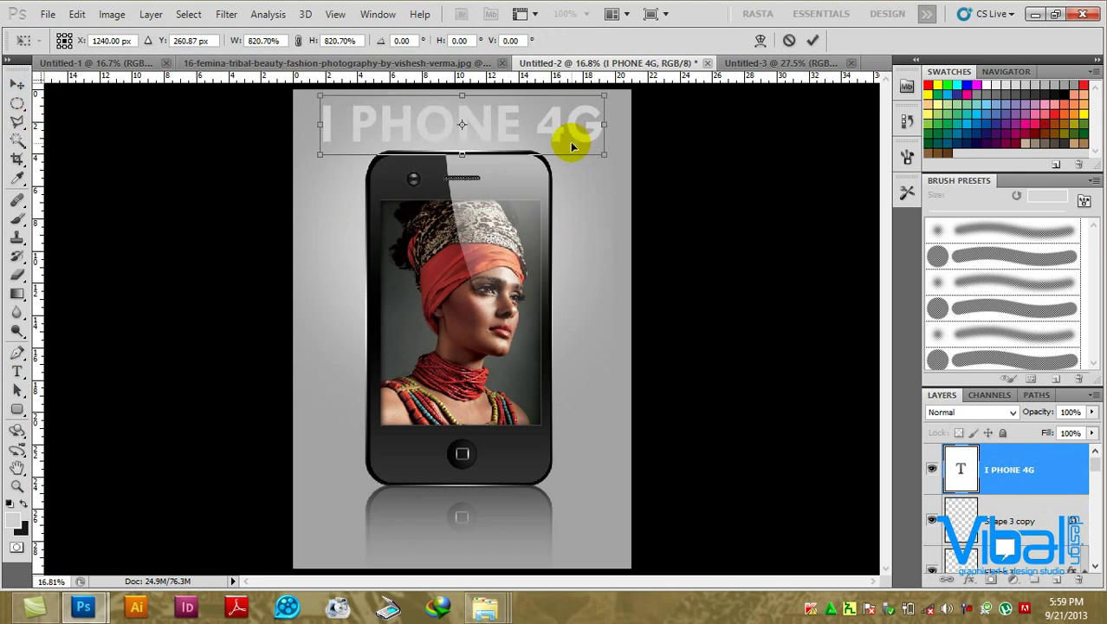
{"action": "key", "text": "Return"}
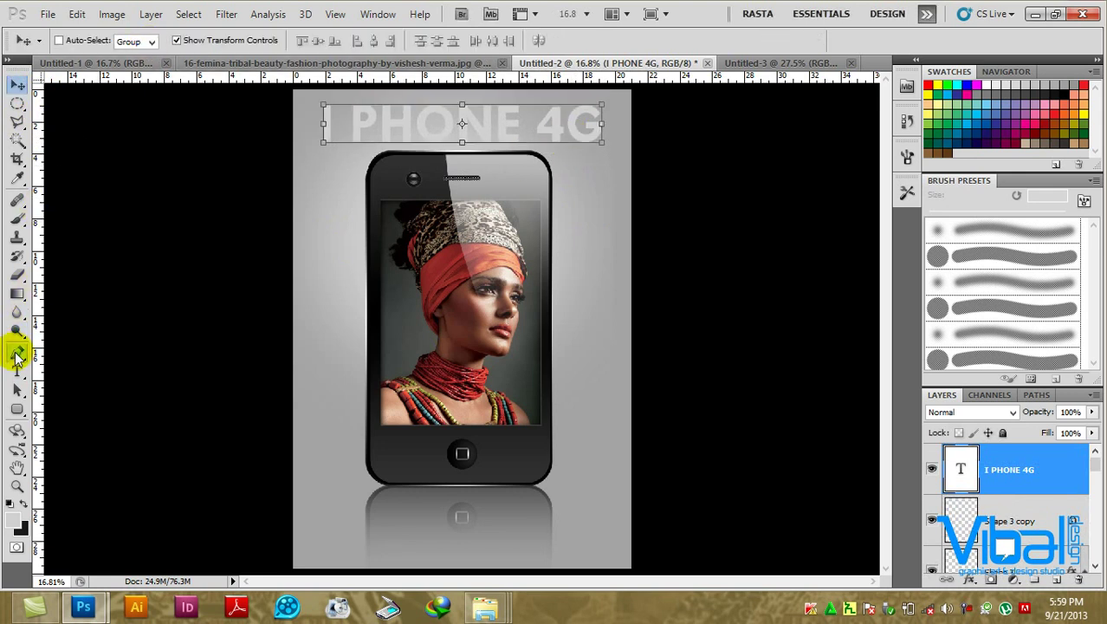
Set the whole title in the XBall font.
{"action": "left_click", "coordinate": [16, 354]}
{"action": "left_click", "coordinate": [17, 372]}
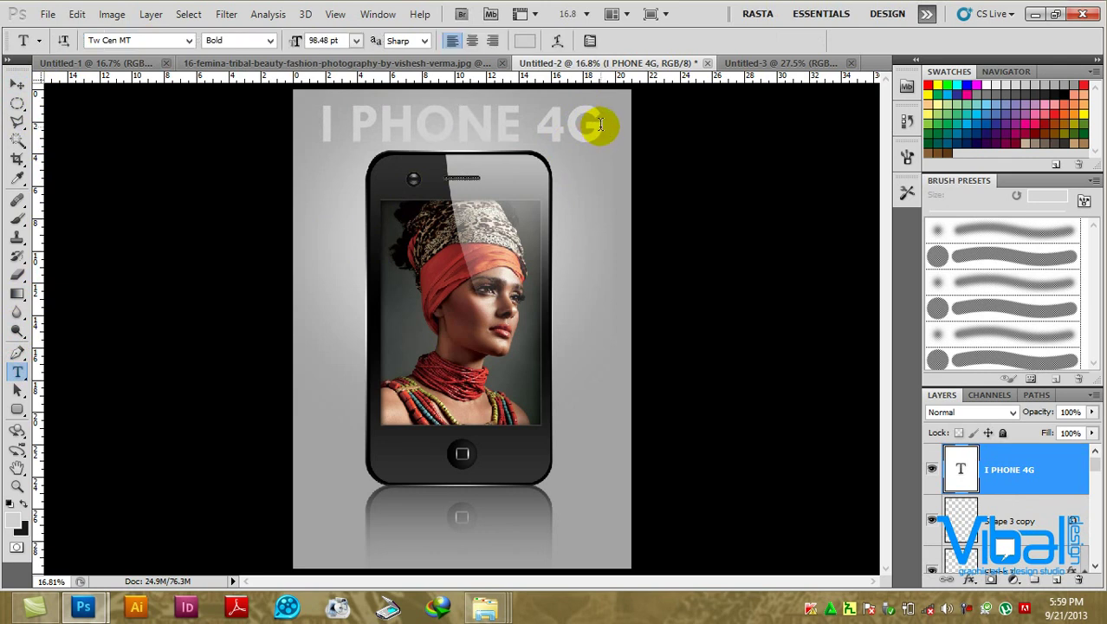
{"action": "triple_click", "coordinate": [304, 106]}
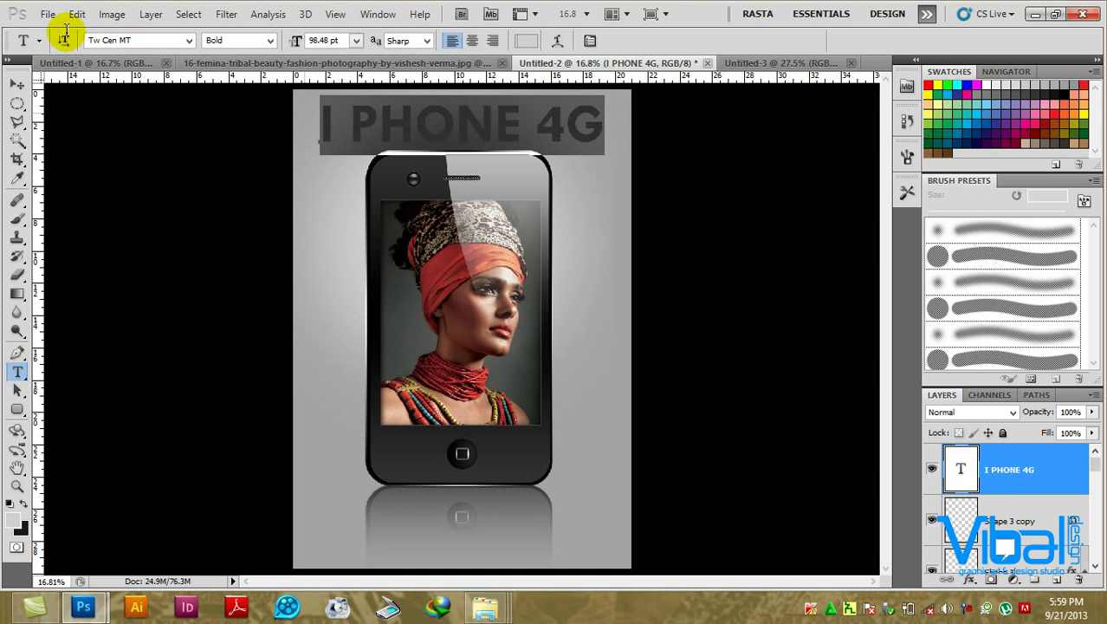
{"action": "left_click", "coordinate": [134, 41]}
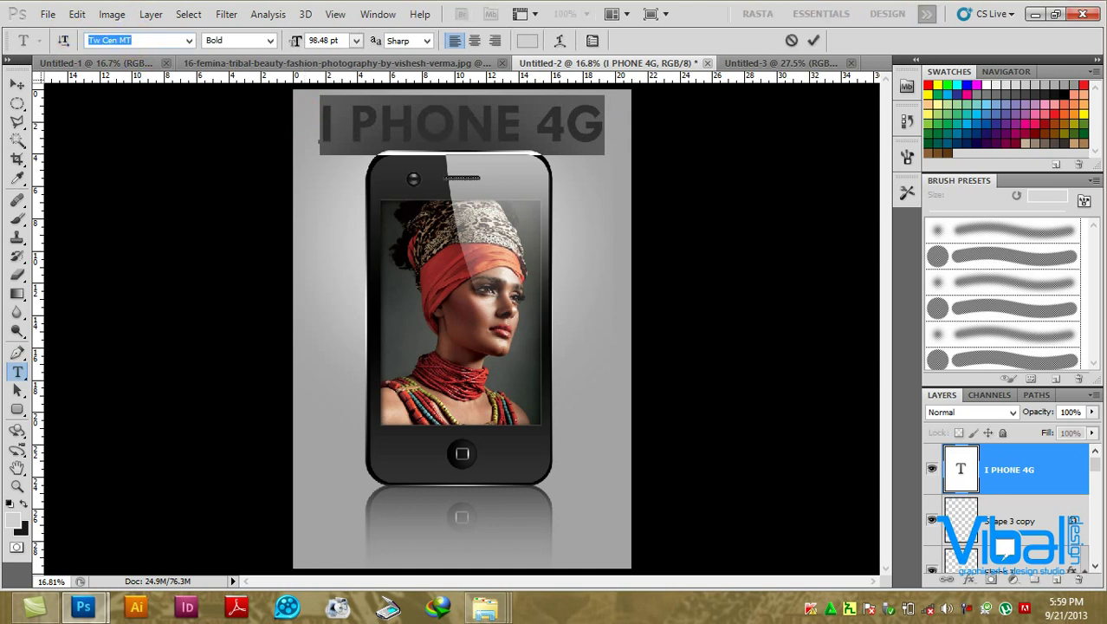
{"action": "type", "text": "XBal"}
{"action": "type", "text": "ll"}
{"action": "key", "text": "Return"}
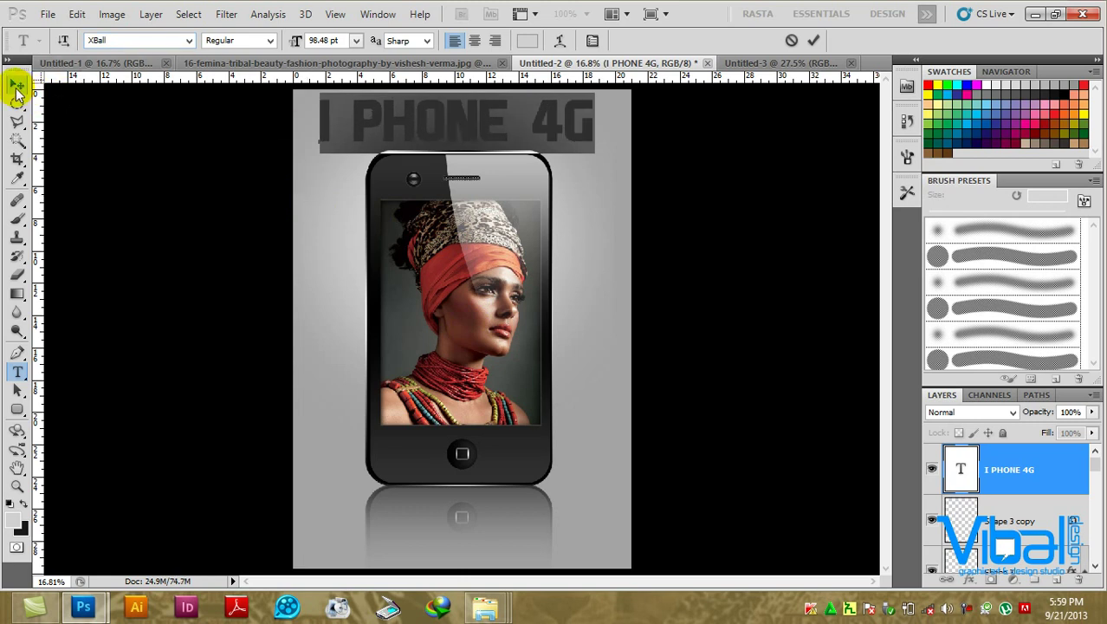
{"action": "double_click", "coordinate": [545, 118]}
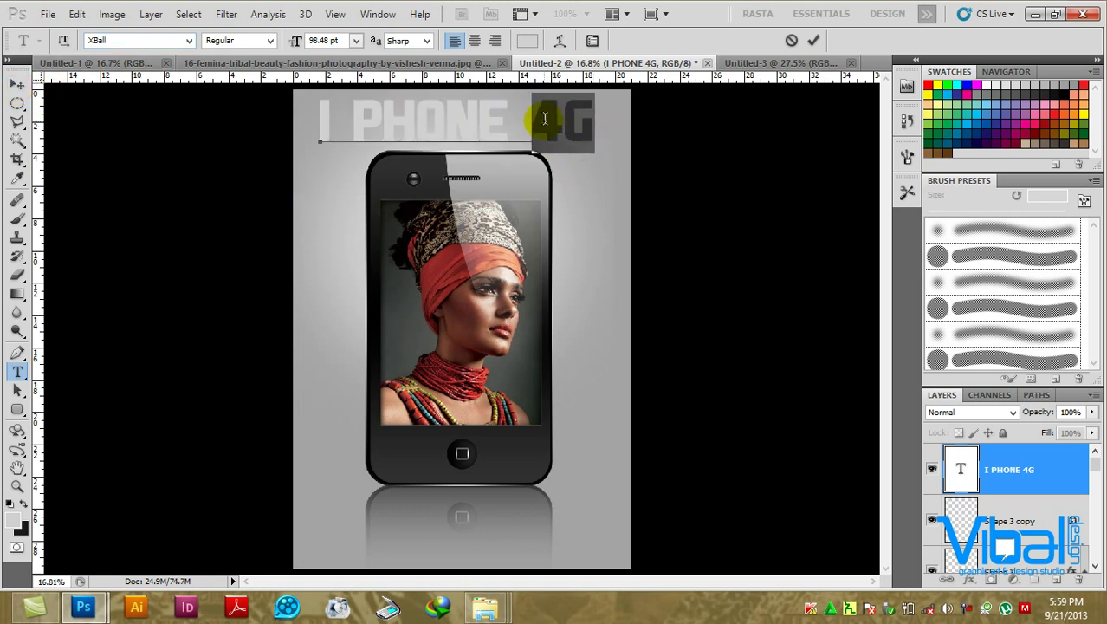
{"action": "left_click_drag", "start_coordinate": [595, 122], "coordinate": [296, 106]}
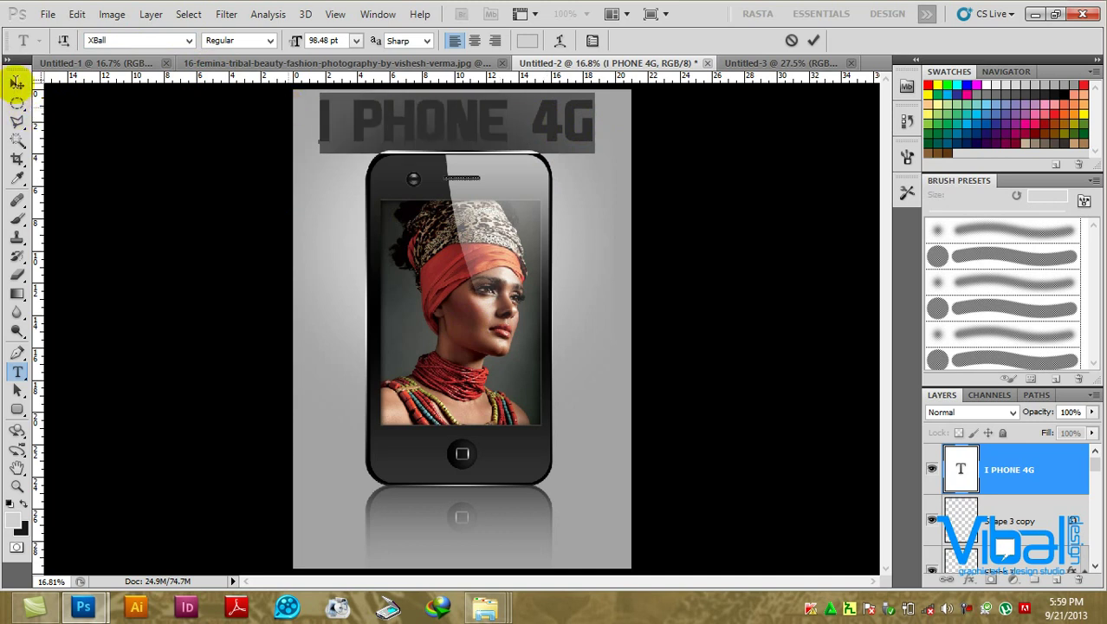
{"action": "left_click", "coordinate": [16, 81]}
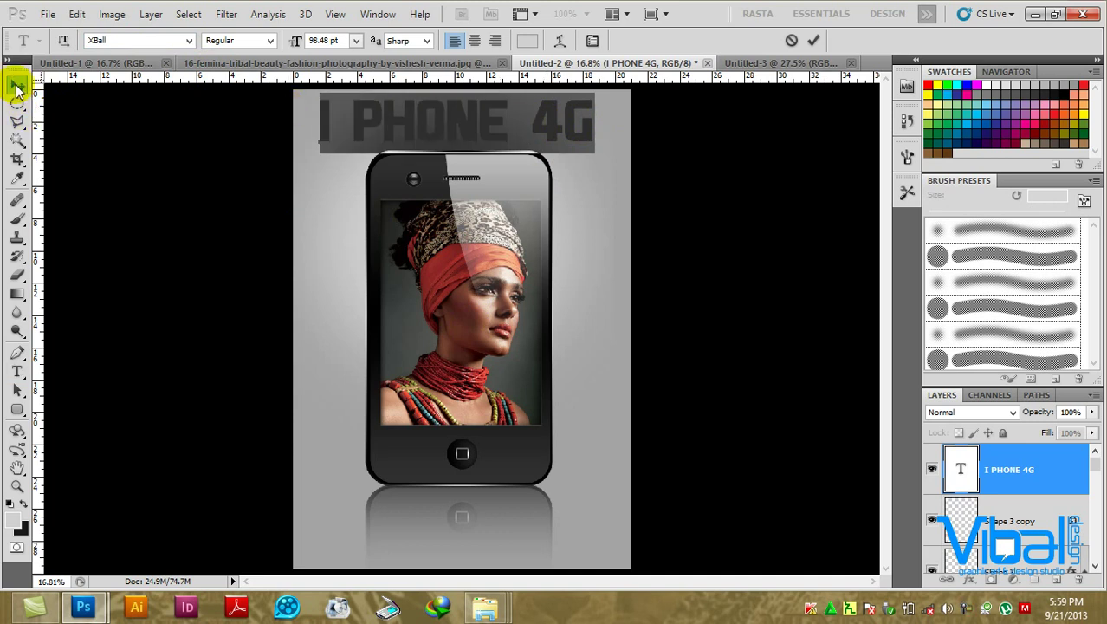
Confirm the foreground colour and shrink the title slightly about its centre.
{"action": "left_click", "coordinate": [15, 522]}
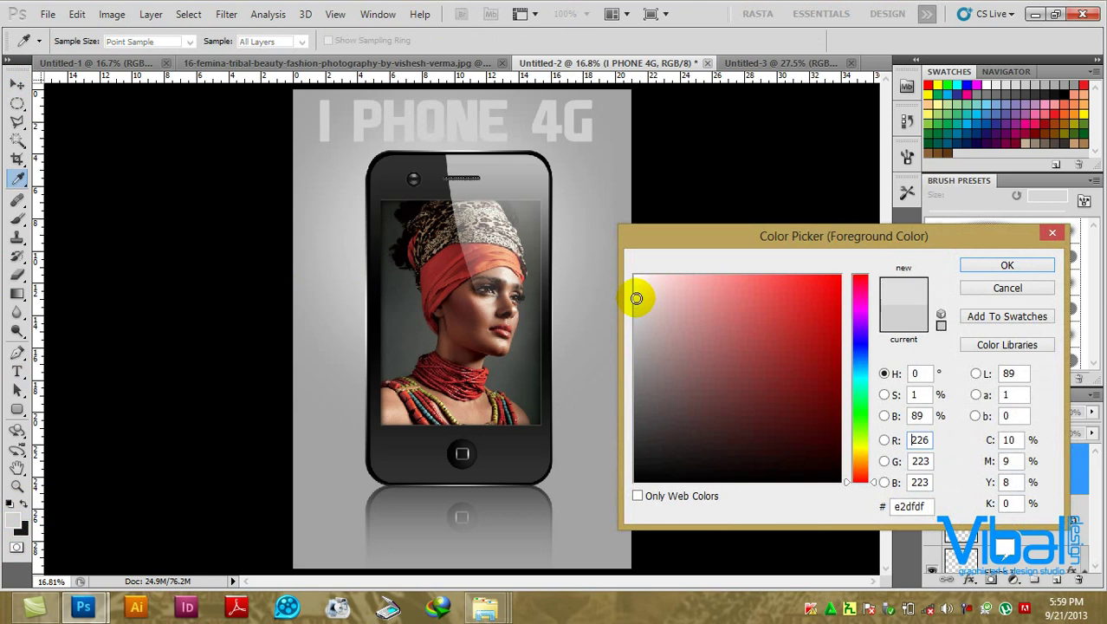
{"action": "left_click", "coordinate": [996, 264]}
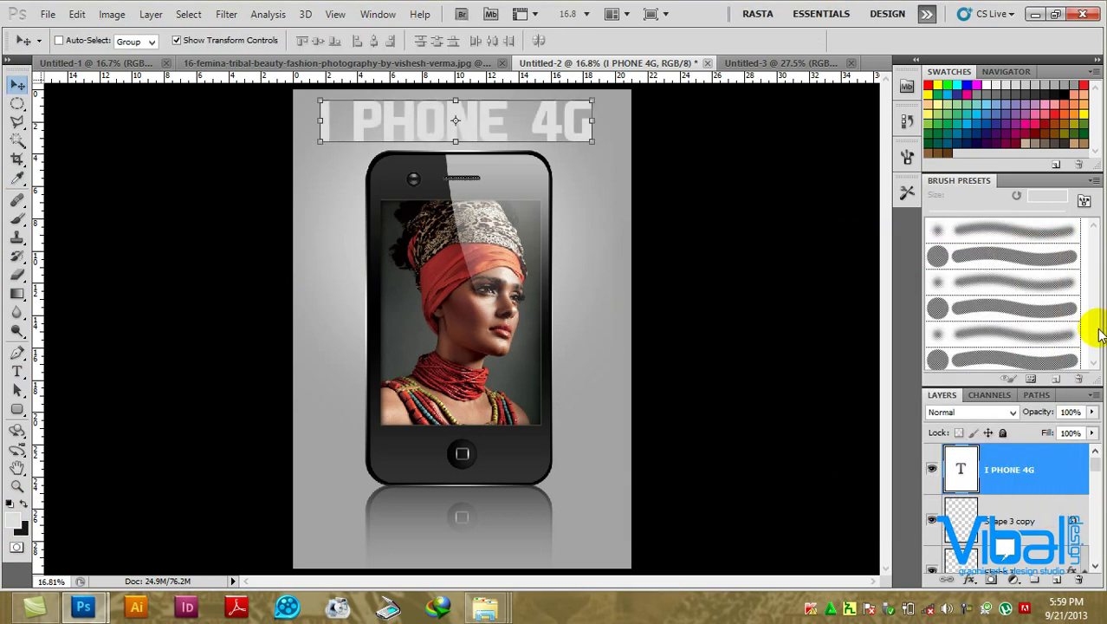
{"action": "left_click", "coordinate": [592, 101]}
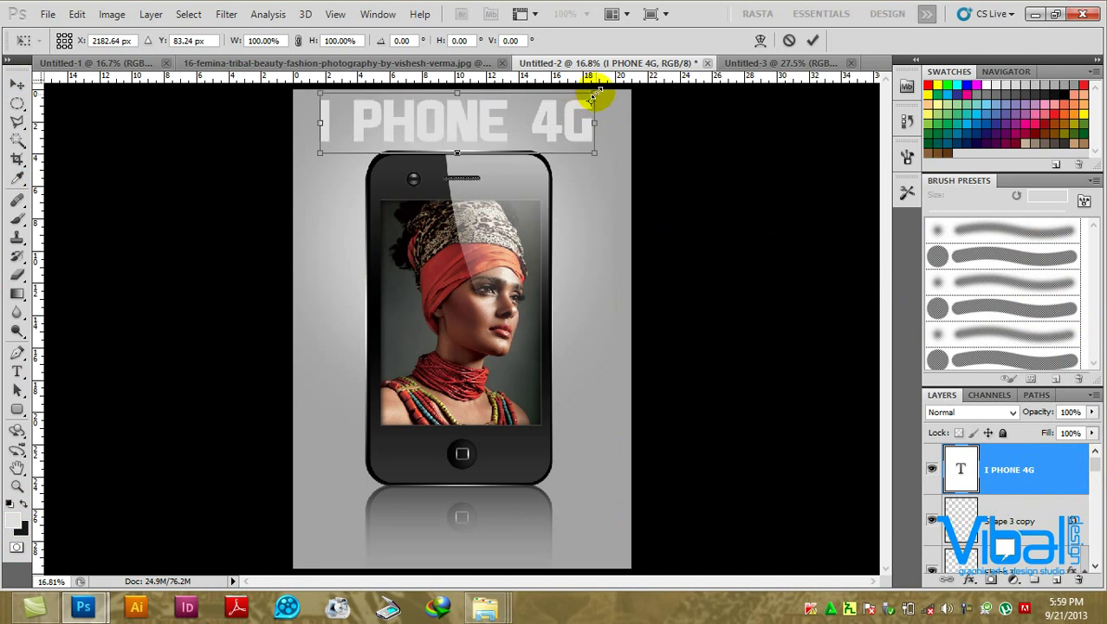
{"action": "key", "text": "Escape"}
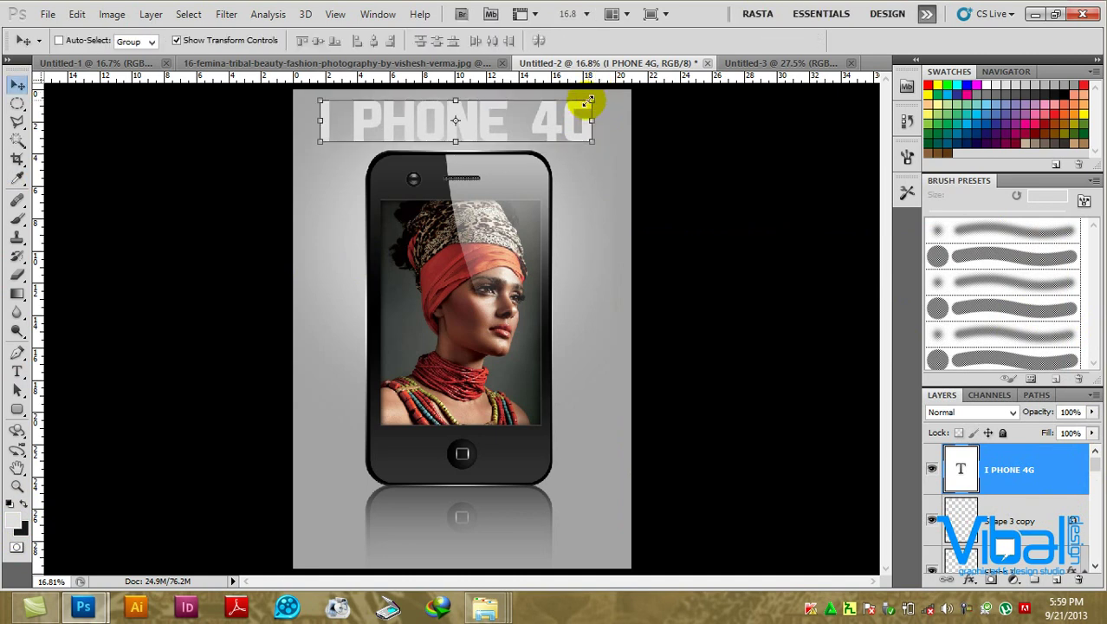
{"action": "key", "text": "ctrl+t"}
{"action": "left_click_drag", "start_coordinate": [591, 102], "coordinate": [578, 104]}
{"action": "key", "text": "Return"}
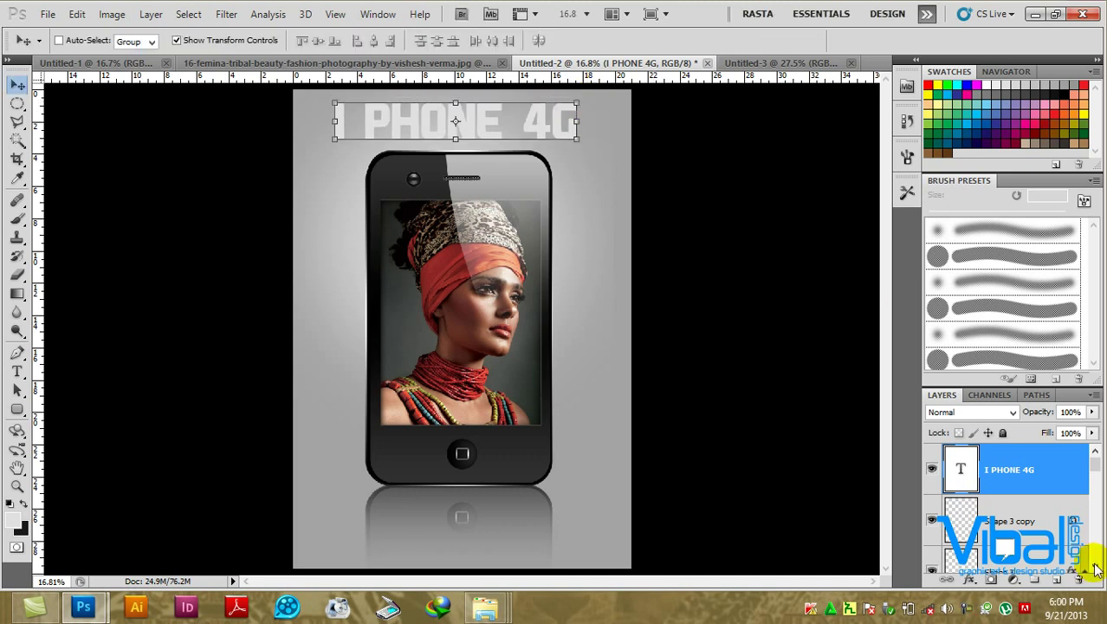
Select the phone's layers and move the phone slightly lower.
{"action": "left_click", "coordinate": [1032, 520]}
{"action": "scroll", "coordinate": [1031, 519], "scroll_direction": "down", "scroll_amount": 3}
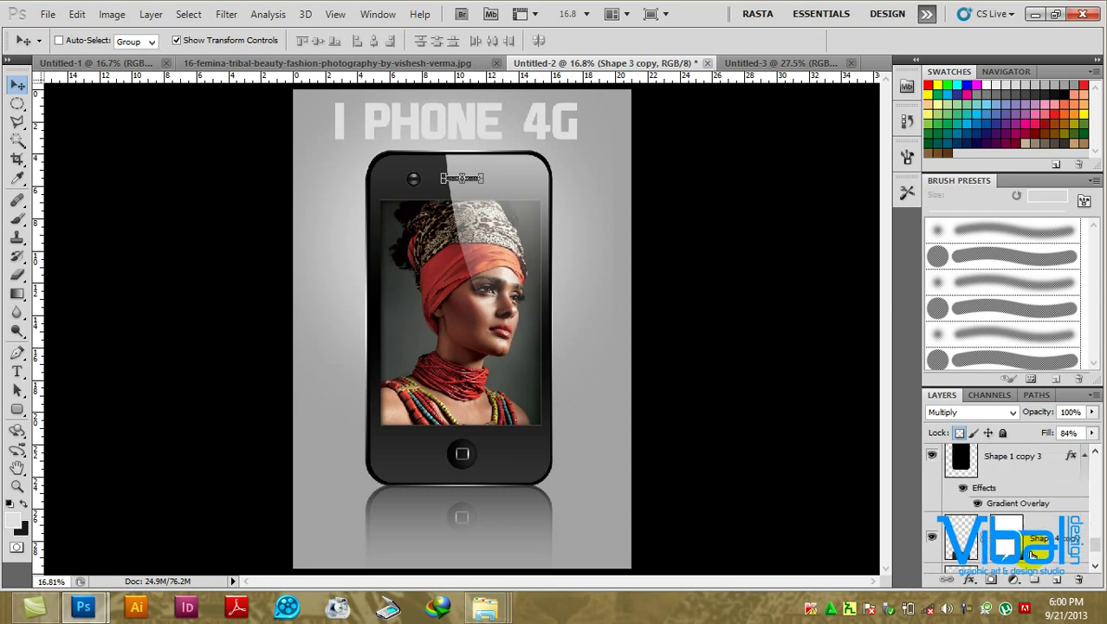
{"action": "scroll", "coordinate": [1031, 520], "scroll_direction": "down", "scroll_amount": 2}
{"action": "left_click", "coordinate": [1037, 496]}
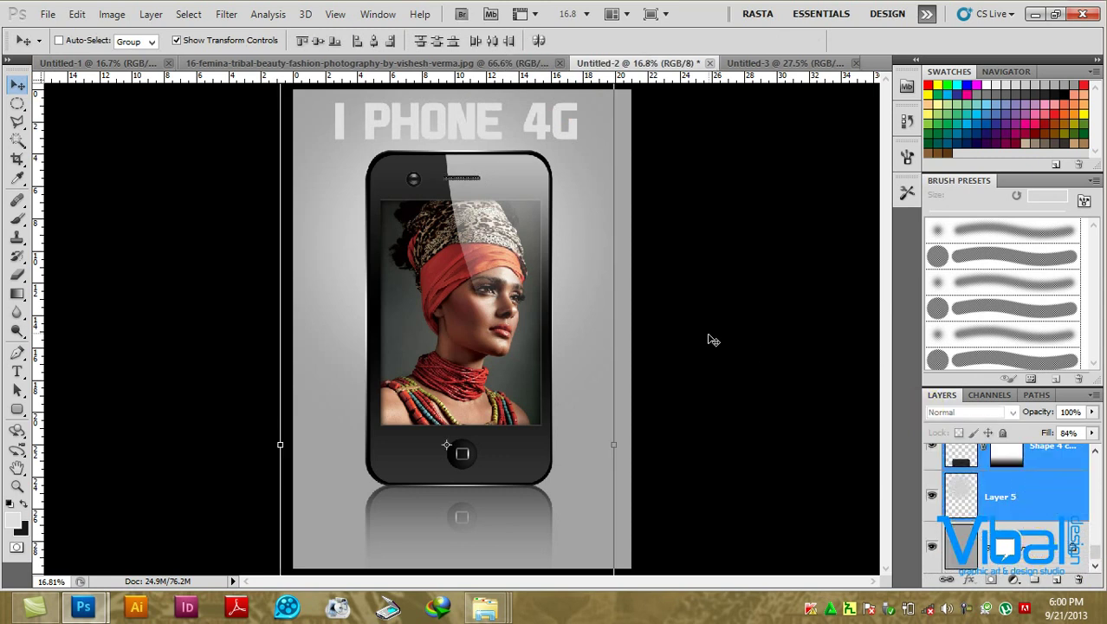
{"action": "left_click_drag", "start_coordinate": [525, 239], "coordinate": [522, 253]}
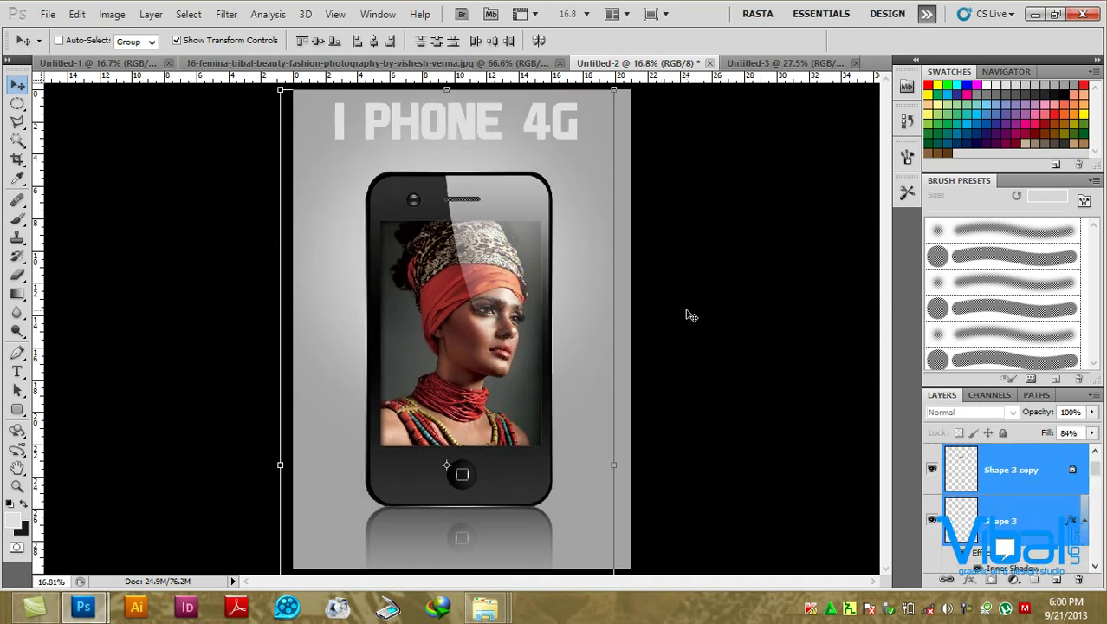
Move the I PHONE 4G title down closer to the phone.
{"action": "left_click", "coordinate": [586, 124], "text": "ctrl"}
{"action": "left_click", "coordinate": [490, 123], "text": "ctrl"}
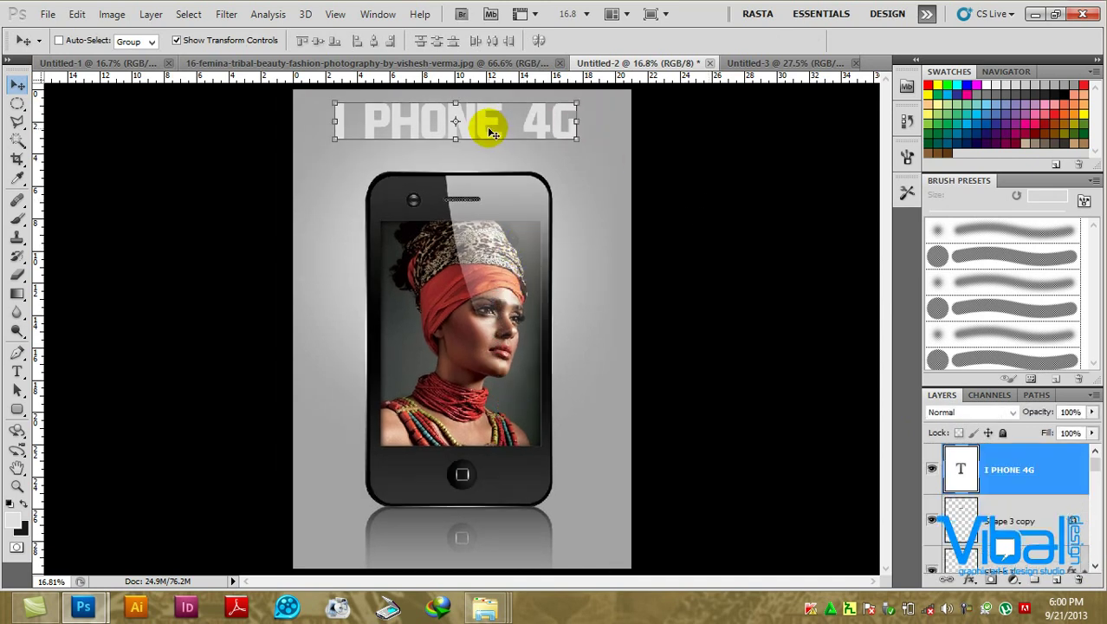
{"action": "left_click_drag", "start_coordinate": [490, 124], "coordinate": [485, 132]}
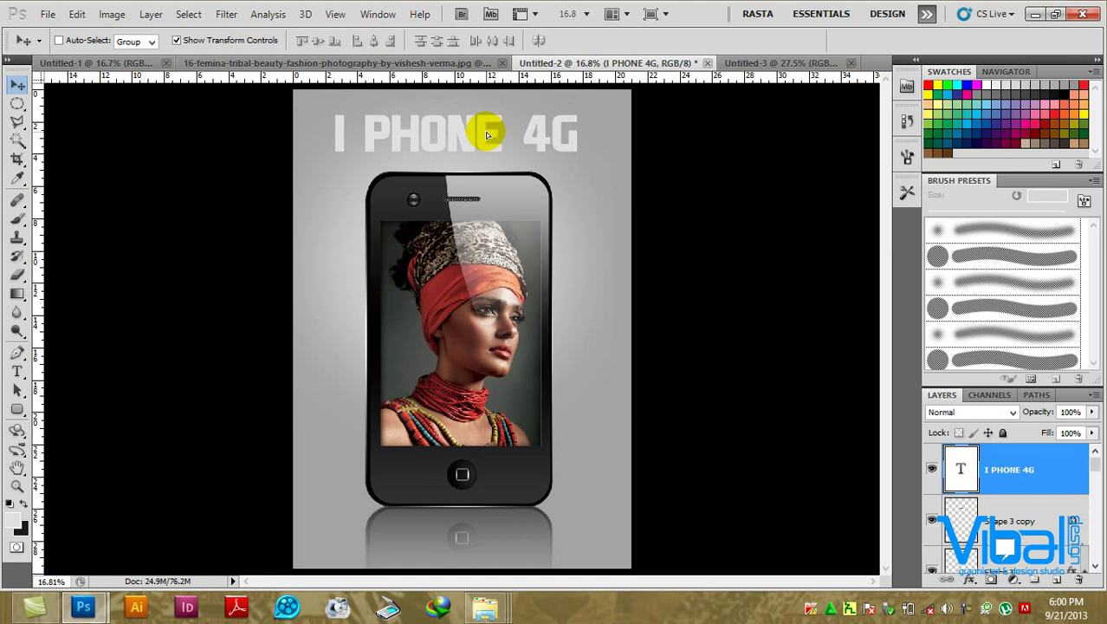
{"action": "left_click_drag", "start_coordinate": [485, 133], "coordinate": [486, 132]}
Recolour the '4G' in the title pure white.
{"action": "left_click", "coordinate": [17, 371]}
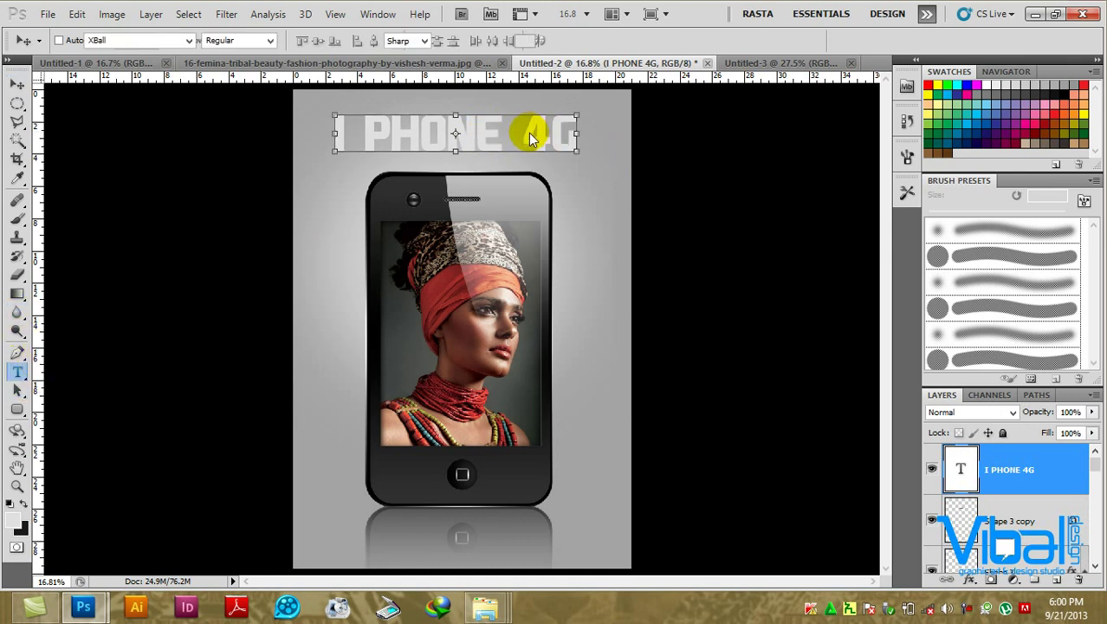
{"action": "left_click_drag", "start_coordinate": [529, 135], "coordinate": [603, 137]}
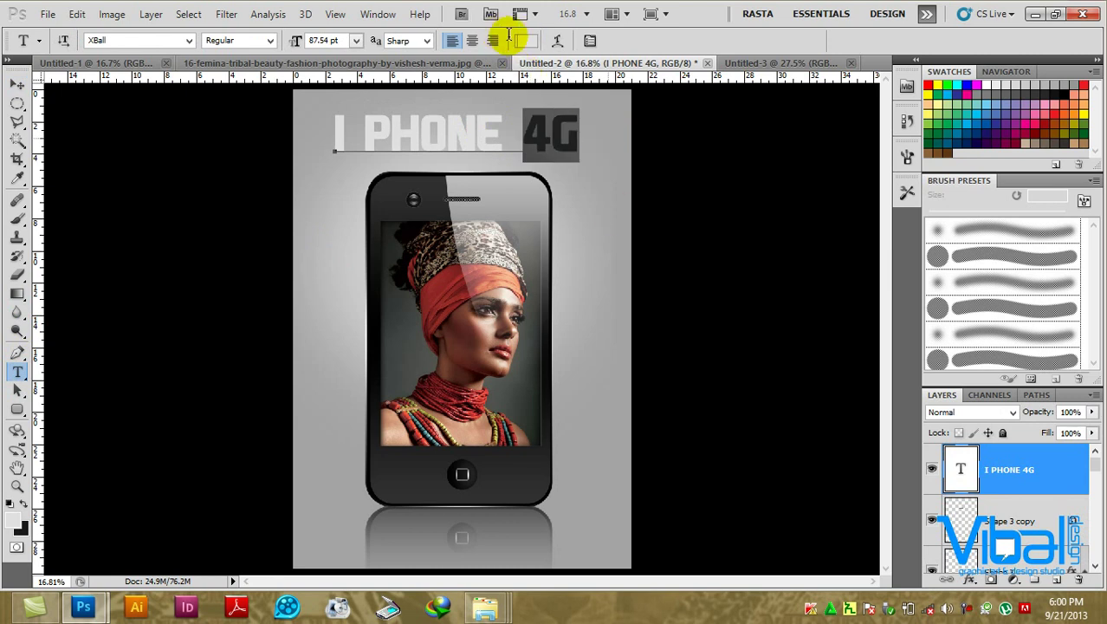
{"action": "left_click", "coordinate": [529, 39]}
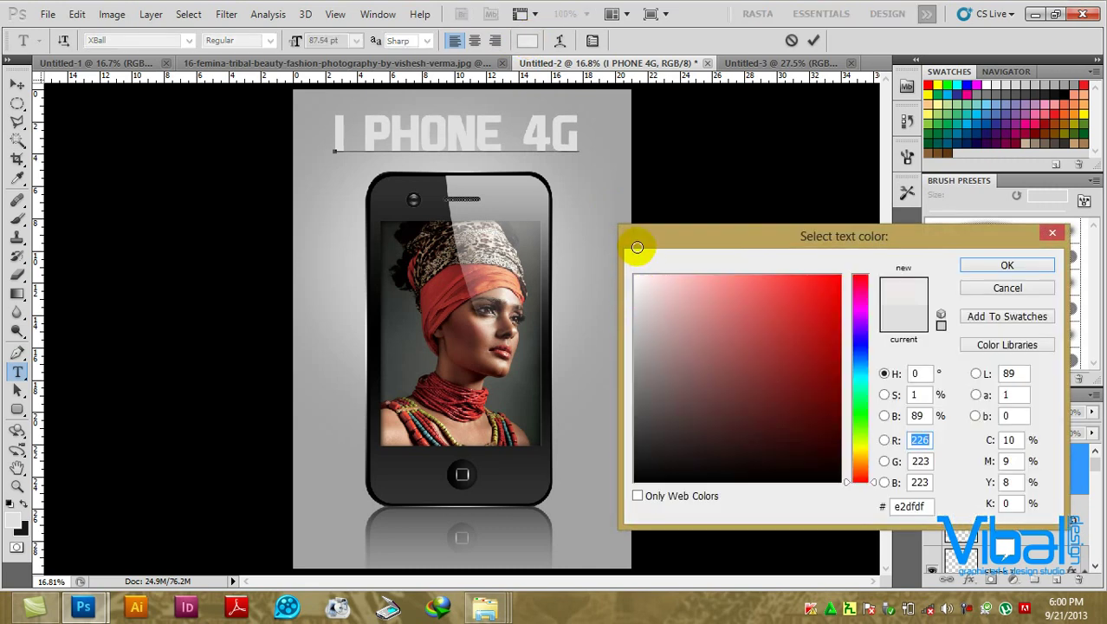
{"action": "left_click", "coordinate": [638, 289]}
{"action": "left_click", "coordinate": [636, 276]}
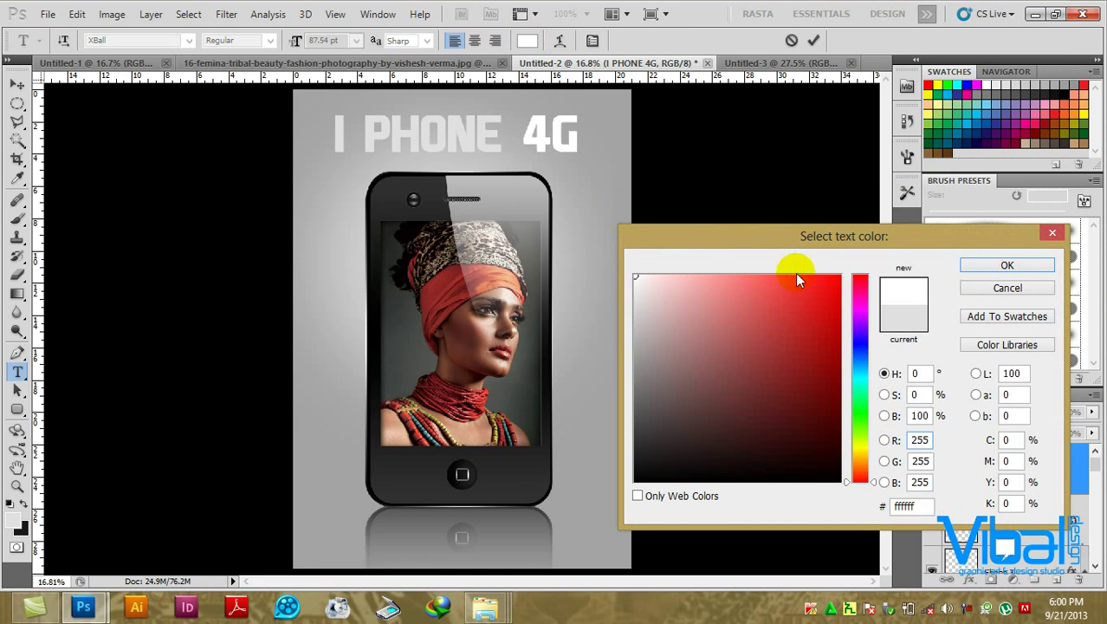
{"action": "left_click", "coordinate": [979, 266]}
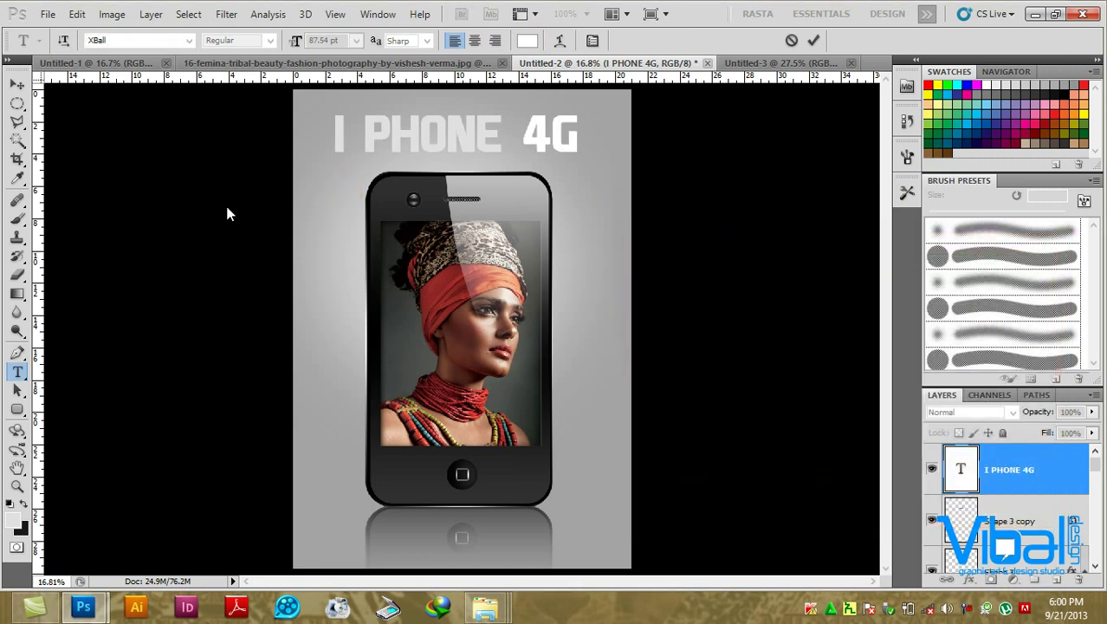
{"action": "left_click", "coordinate": [17, 84]}
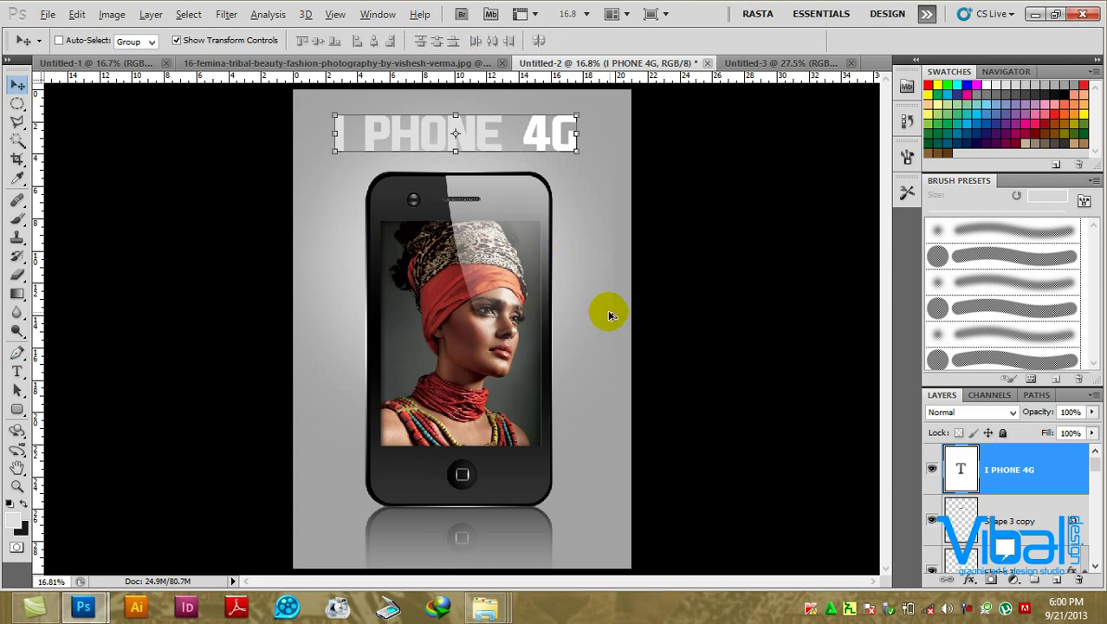
Start a new empty text layer just below the title.
{"action": "left_click", "coordinate": [539, 129]}
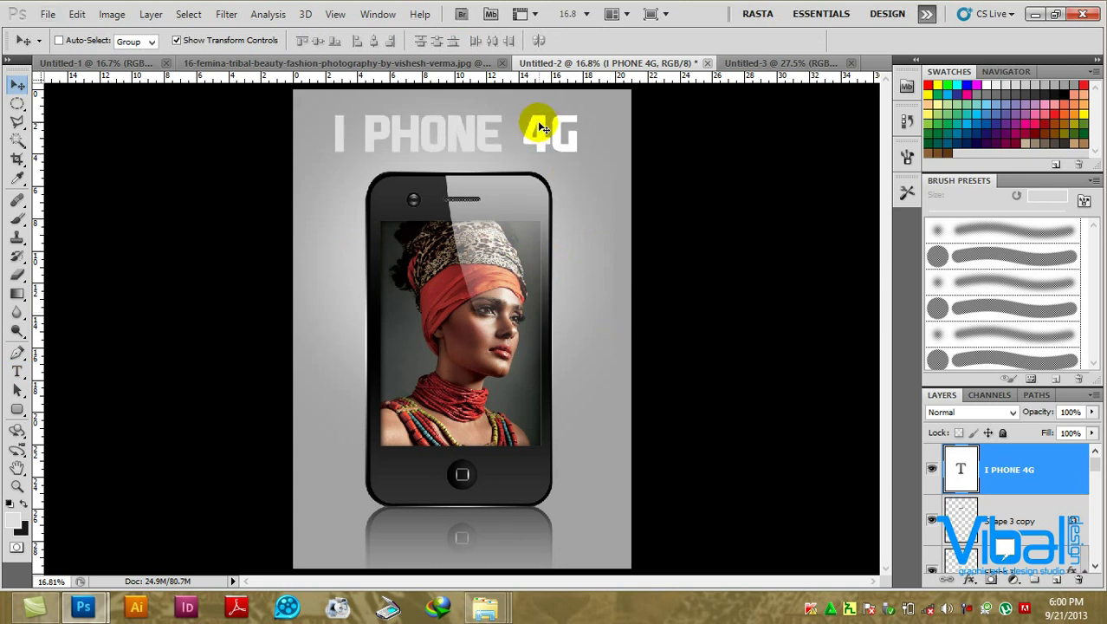
{"action": "scroll", "coordinate": [489, 139], "scroll_direction": "up", "scroll_amount": 3}
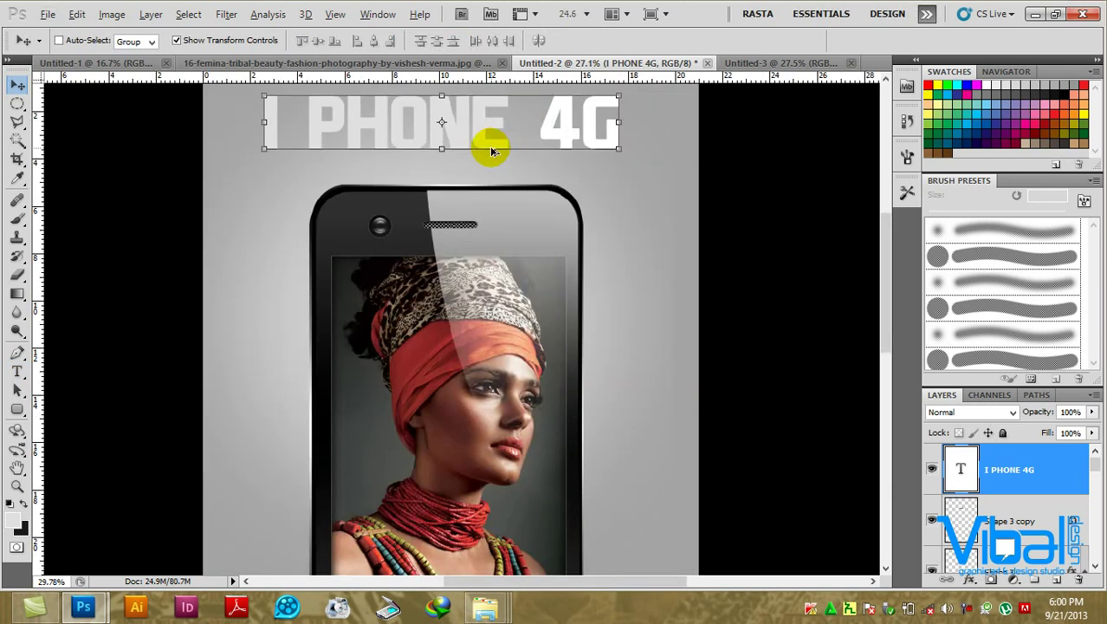
{"action": "scroll", "coordinate": [451, 200], "scroll_direction": "up", "scroll_amount": 2}
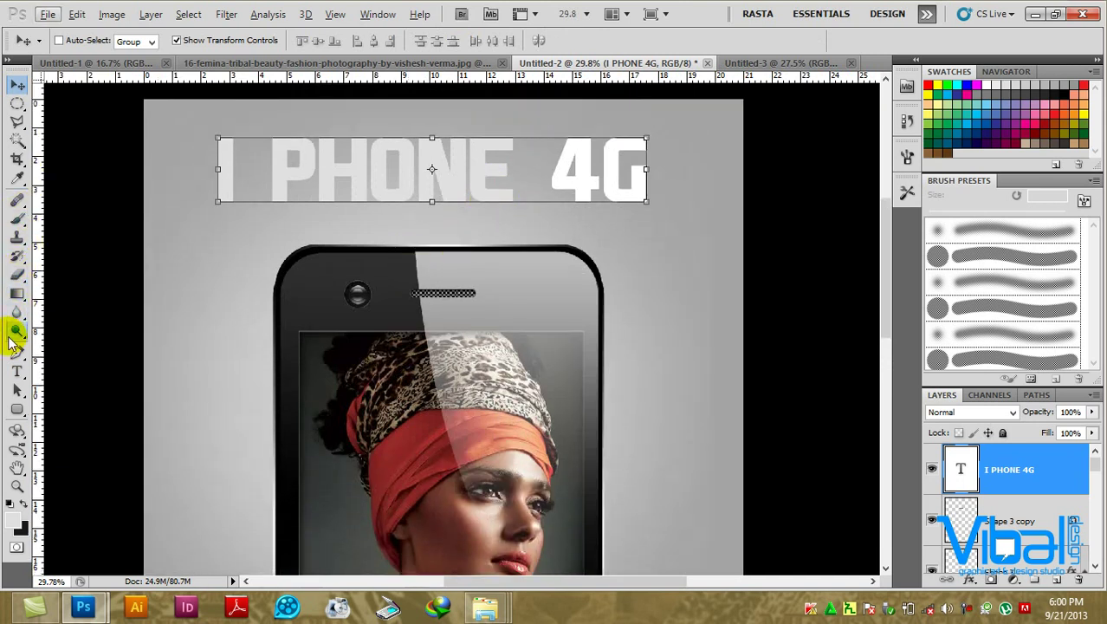
{"action": "left_click", "coordinate": [18, 371]}
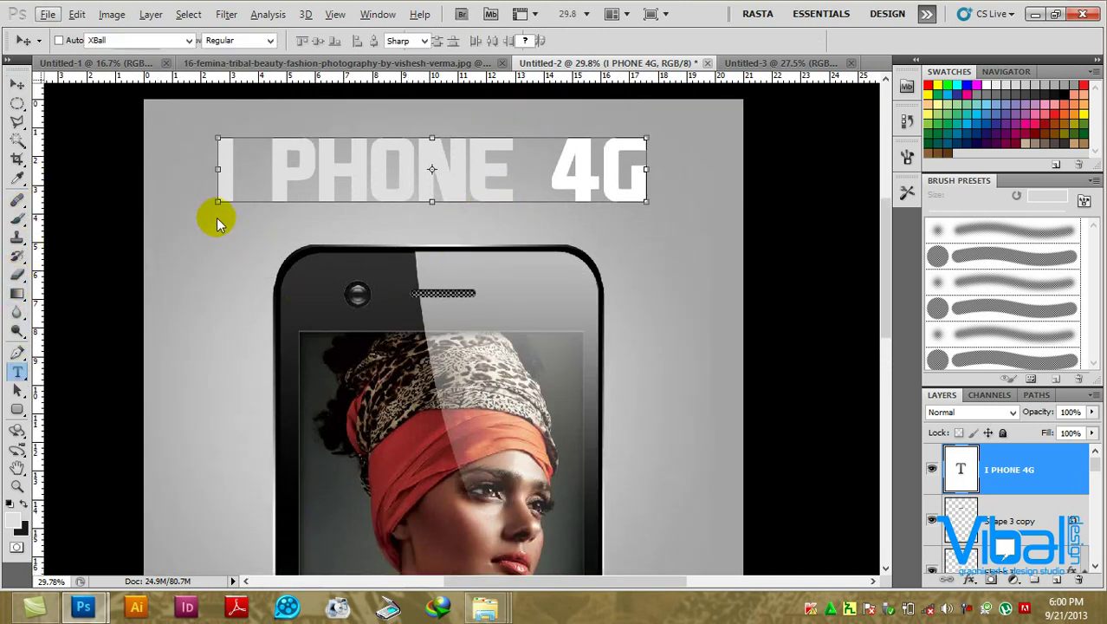
{"action": "left_click", "coordinate": [308, 238]}
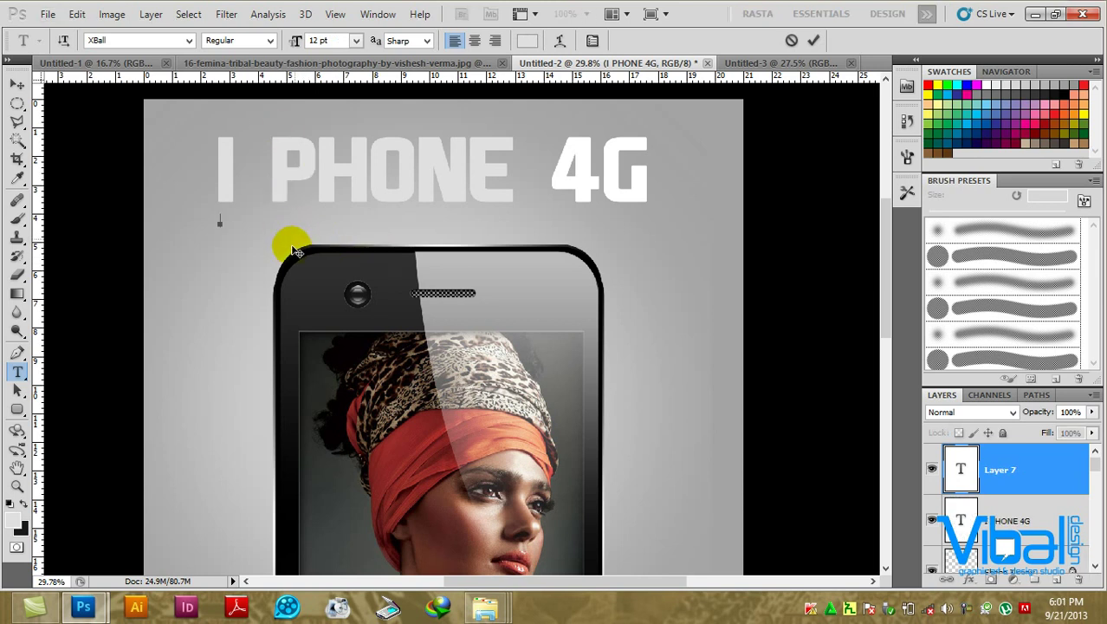
Enter 'THINK DIFFERENTLY' at 14 pt beneath the title and select the line.
{"action": "left_click", "coordinate": [355, 41]}
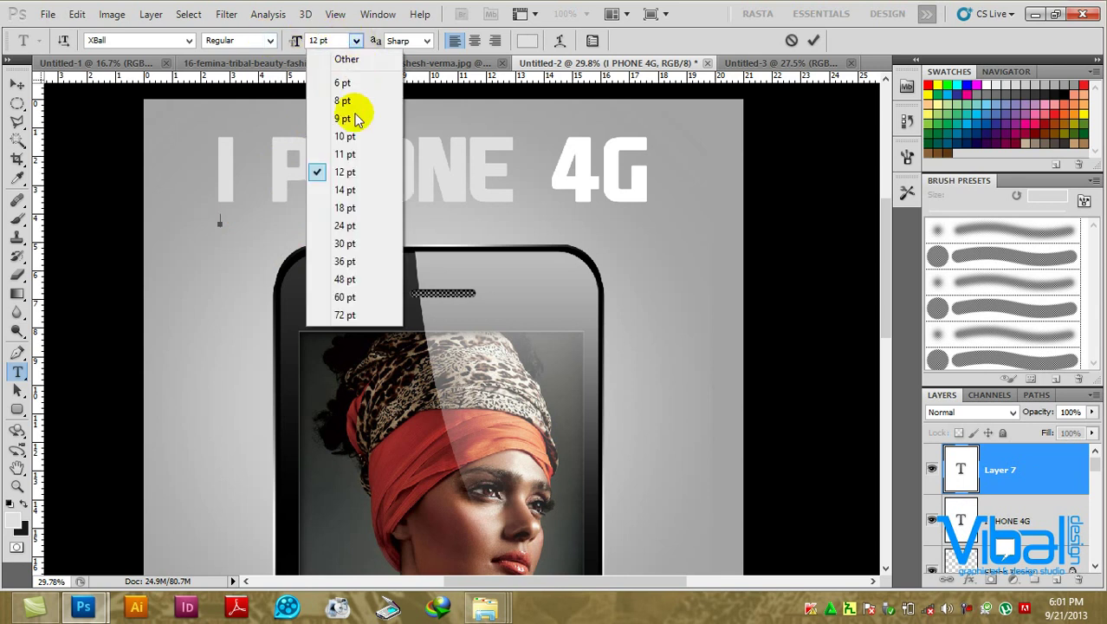
{"action": "left_click", "coordinate": [346, 190]}
{"action": "type", "text": "THINK DIFFERENTLY"}
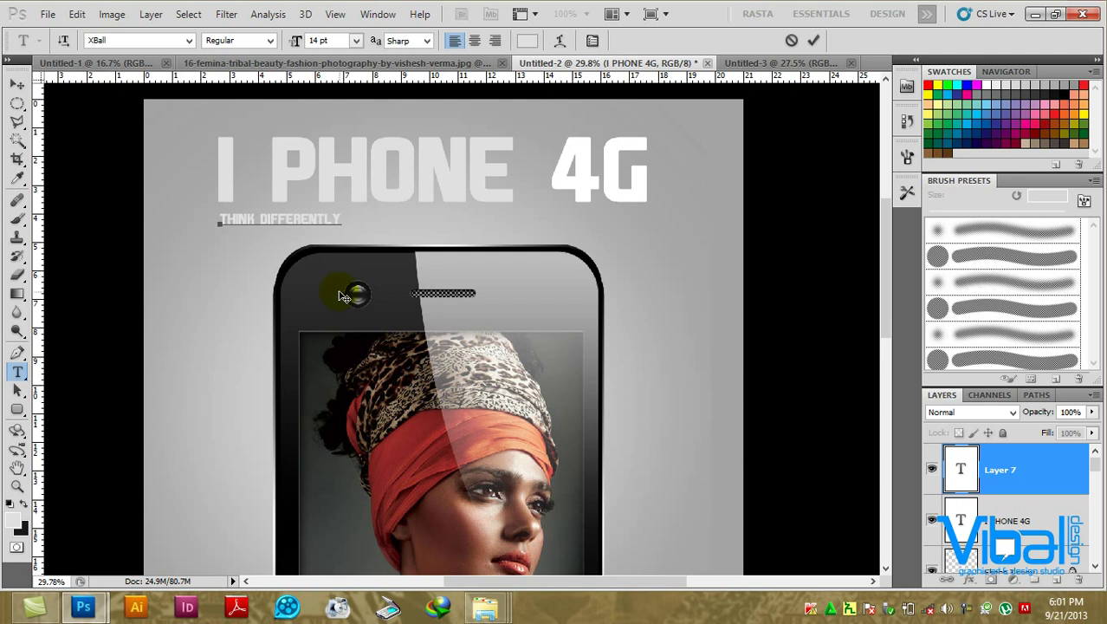
{"action": "left_click_drag", "start_coordinate": [359, 219], "coordinate": [182, 195]}
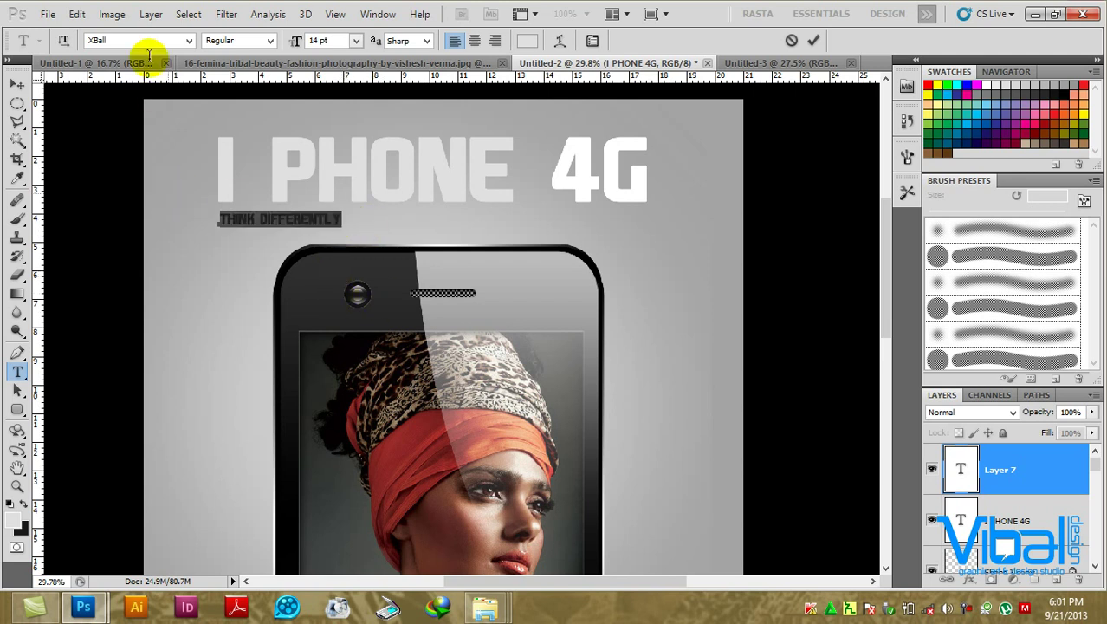
Set the subtitle to Tw Cen MT Bold at 18 pt.
{"action": "left_click", "coordinate": [110, 40]}
{"action": "type", "text": "T"}
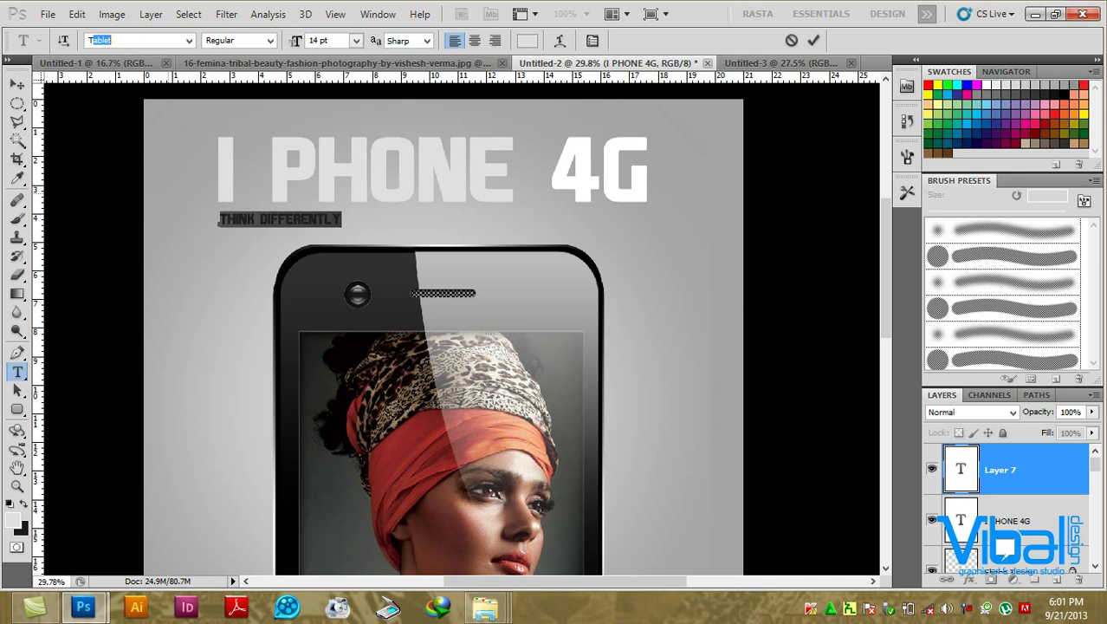
{"action": "type", "text": "w Cen MT"}
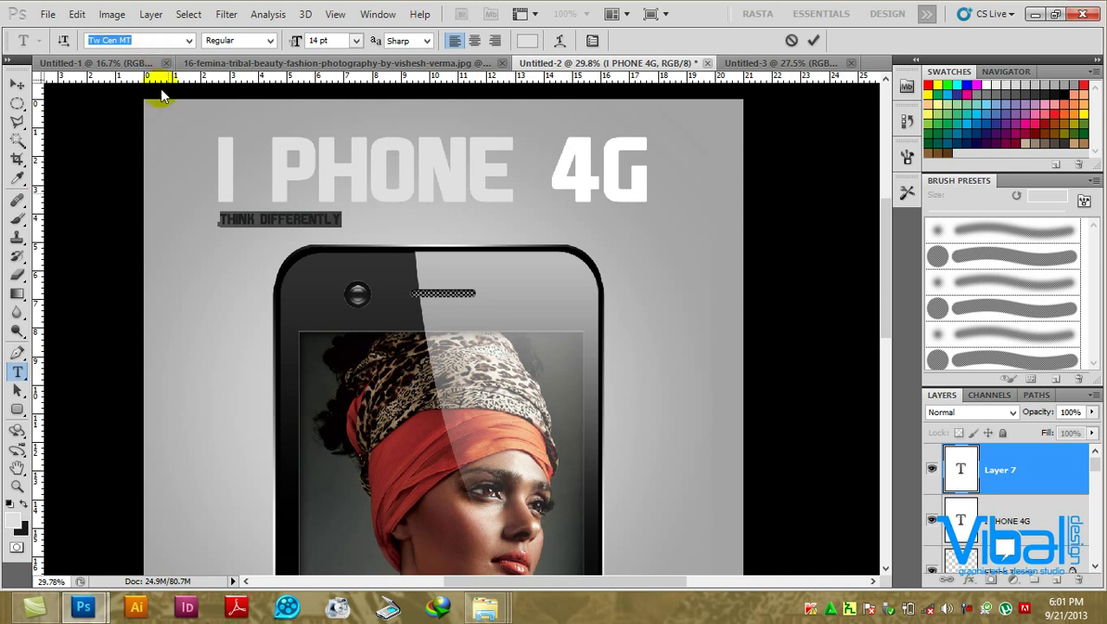
{"action": "key", "text": "Return"}
{"action": "key", "text": "shift+Left"}
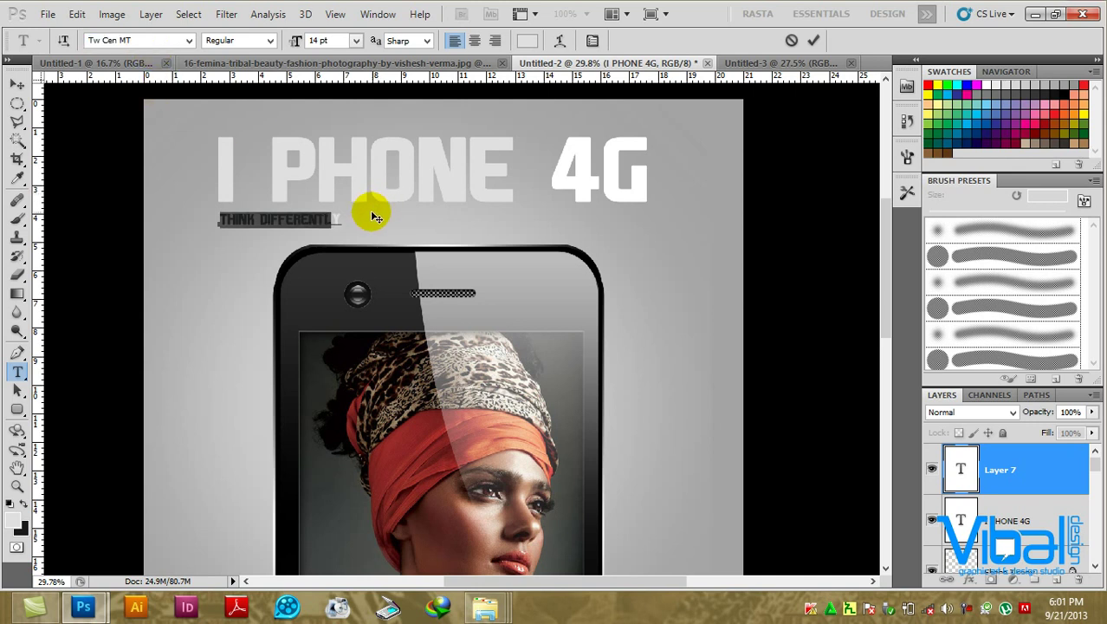
{"action": "key", "text": "shift+Right"}
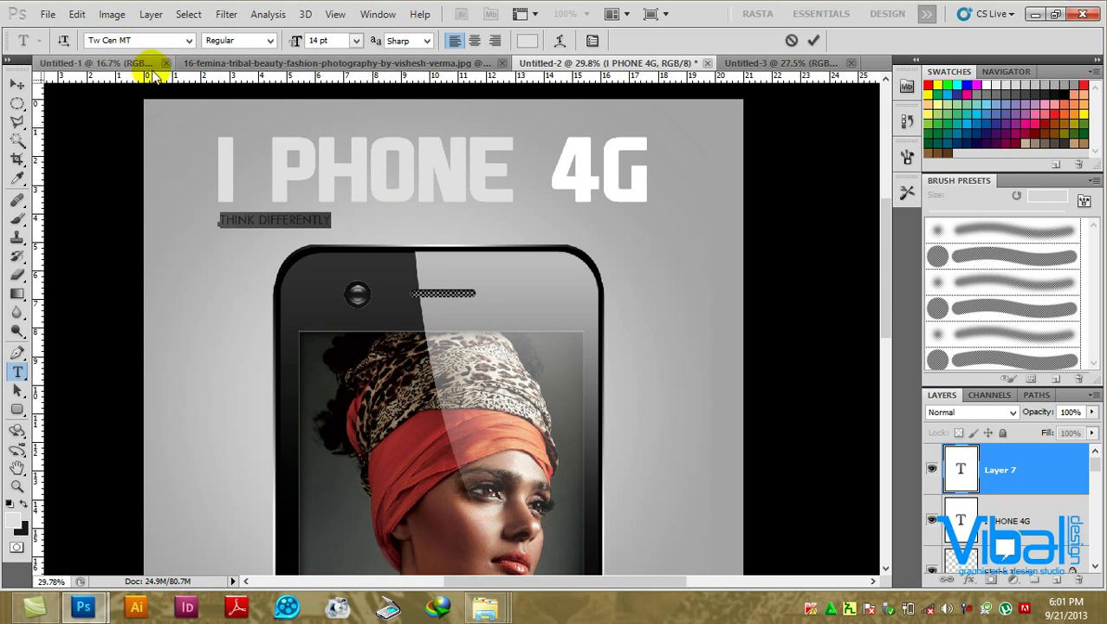
{"action": "left_click", "coordinate": [271, 40]}
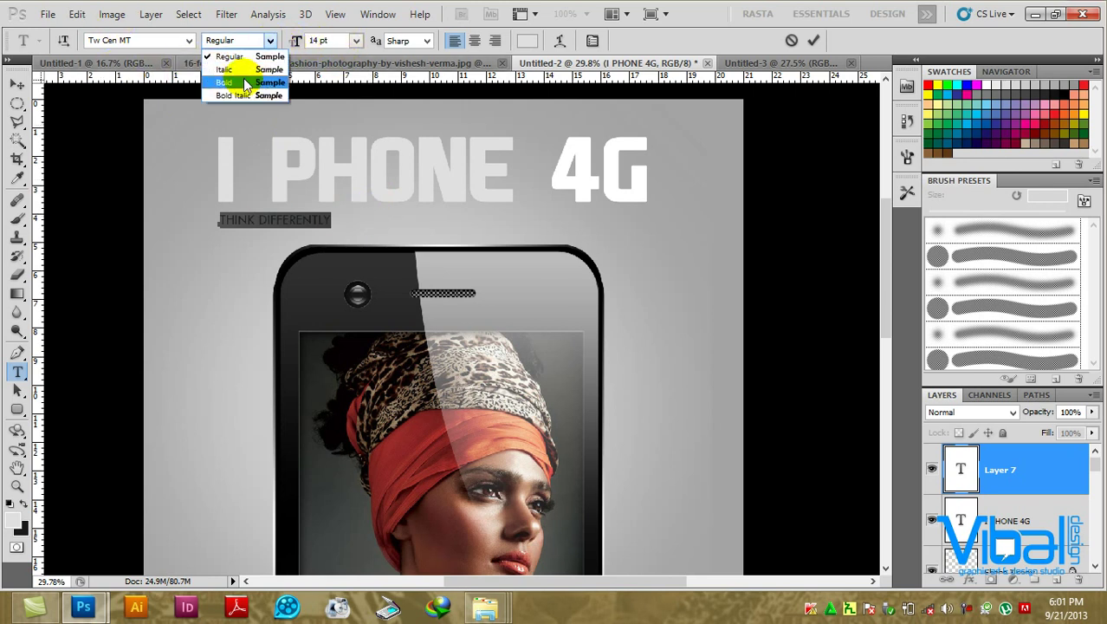
{"action": "left_click", "coordinate": [221, 79]}
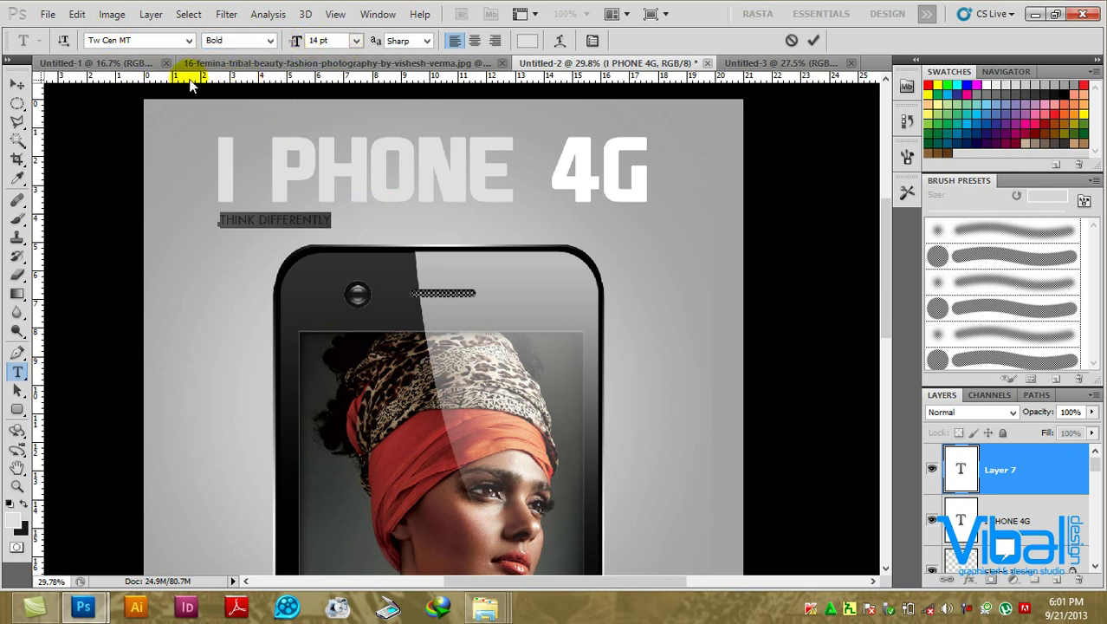
{"action": "left_click", "coordinate": [356, 41]}
{"action": "left_click", "coordinate": [342, 210]}
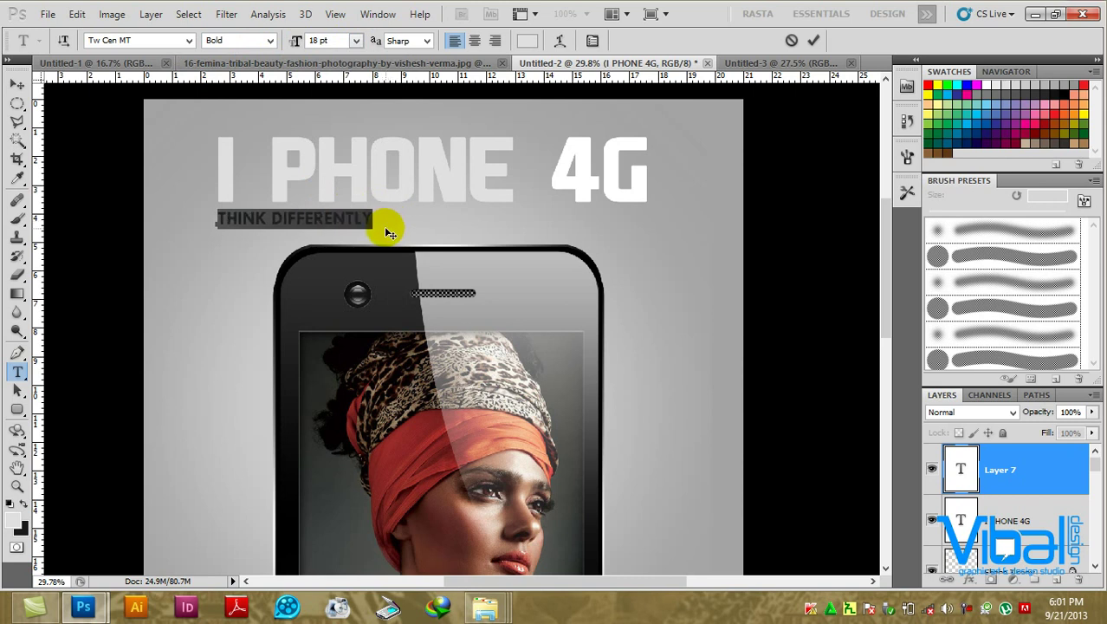
Track the subtitle letters out to 940 and set a very light grey foreground colour.
{"action": "left_click", "coordinate": [593, 40]}
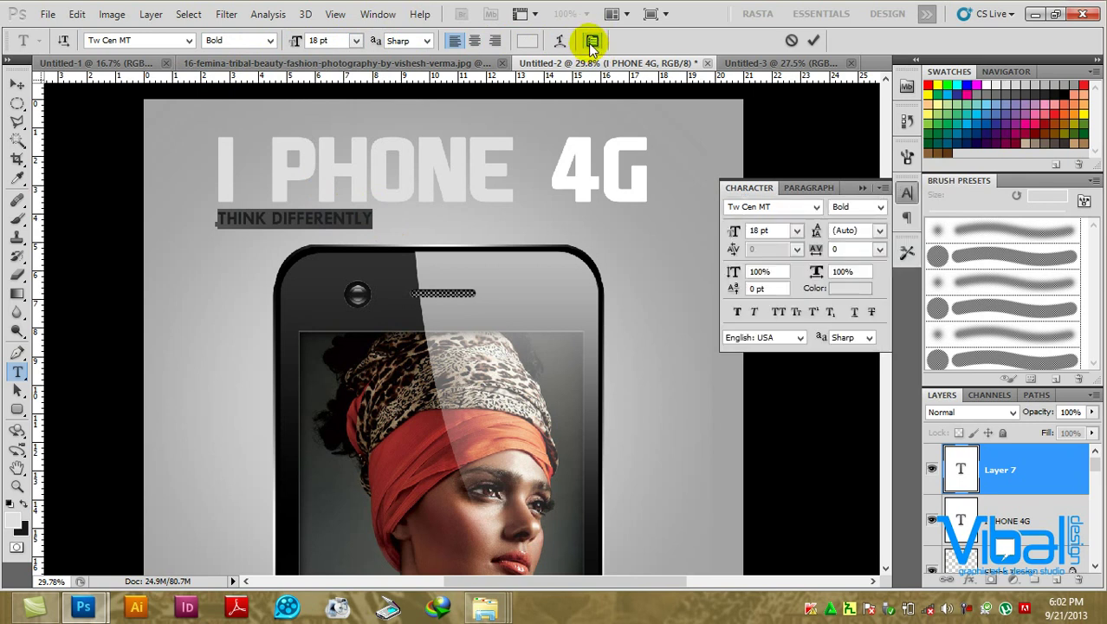
{"action": "left_click_drag", "start_coordinate": [815, 251], "coordinate": [854, 252]}
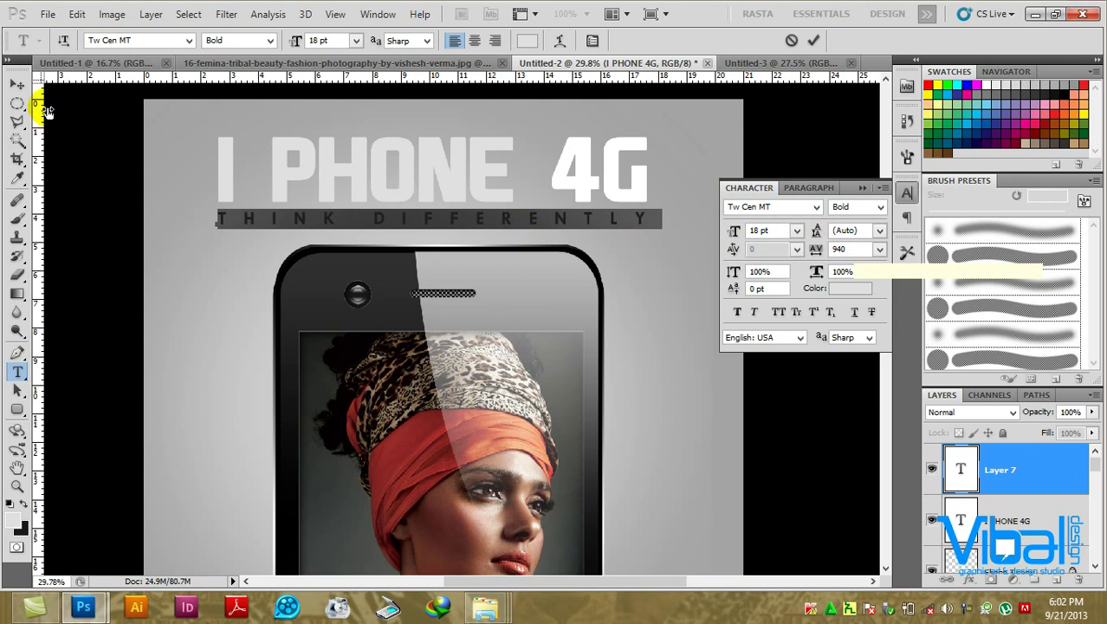
{"action": "left_click", "coordinate": [15, 86]}
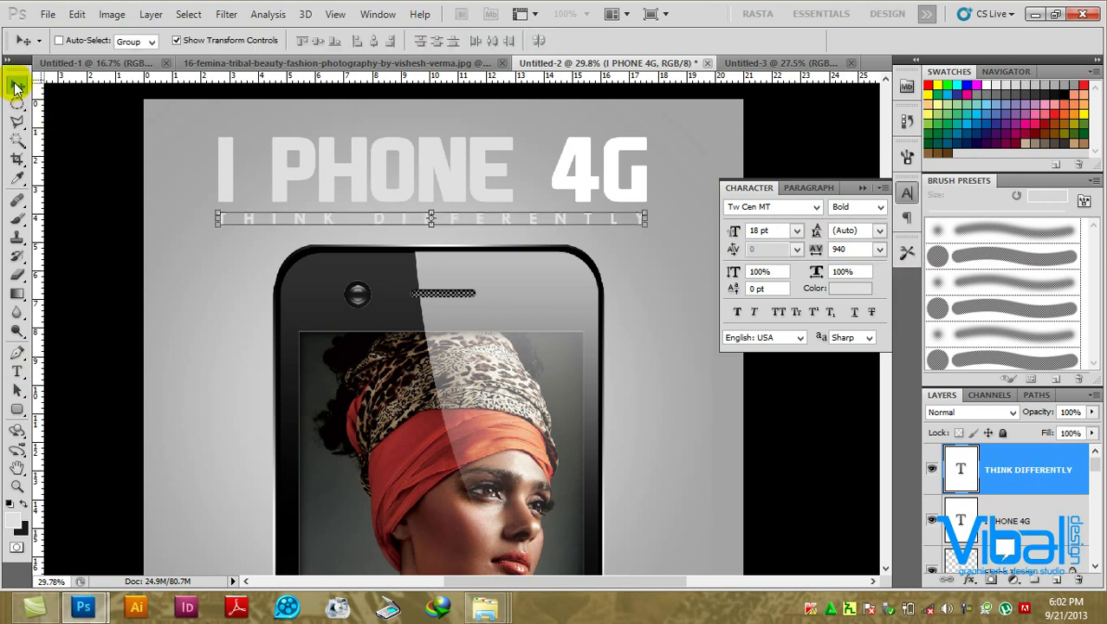
{"action": "left_click", "coordinate": [12, 520]}
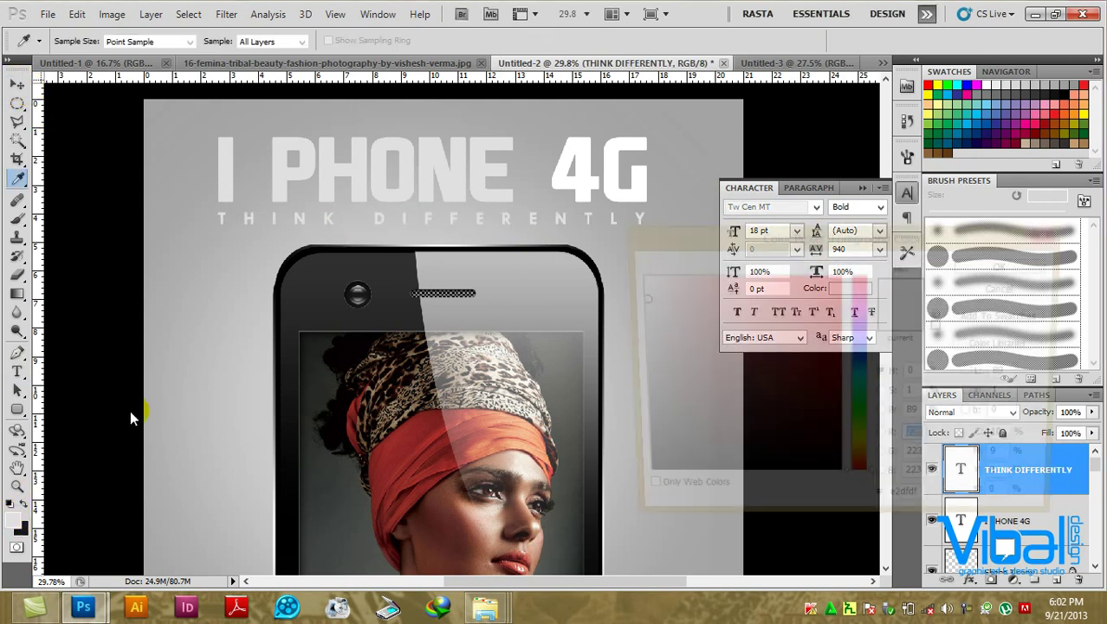
{"action": "left_click", "coordinate": [634, 288]}
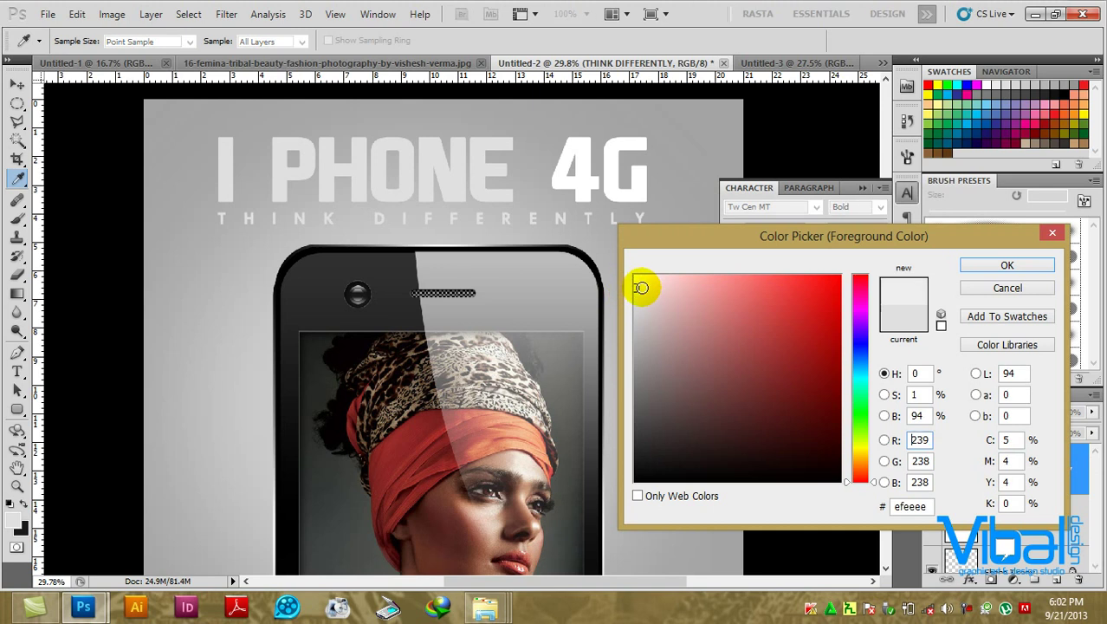
{"action": "left_click", "coordinate": [982, 267]}
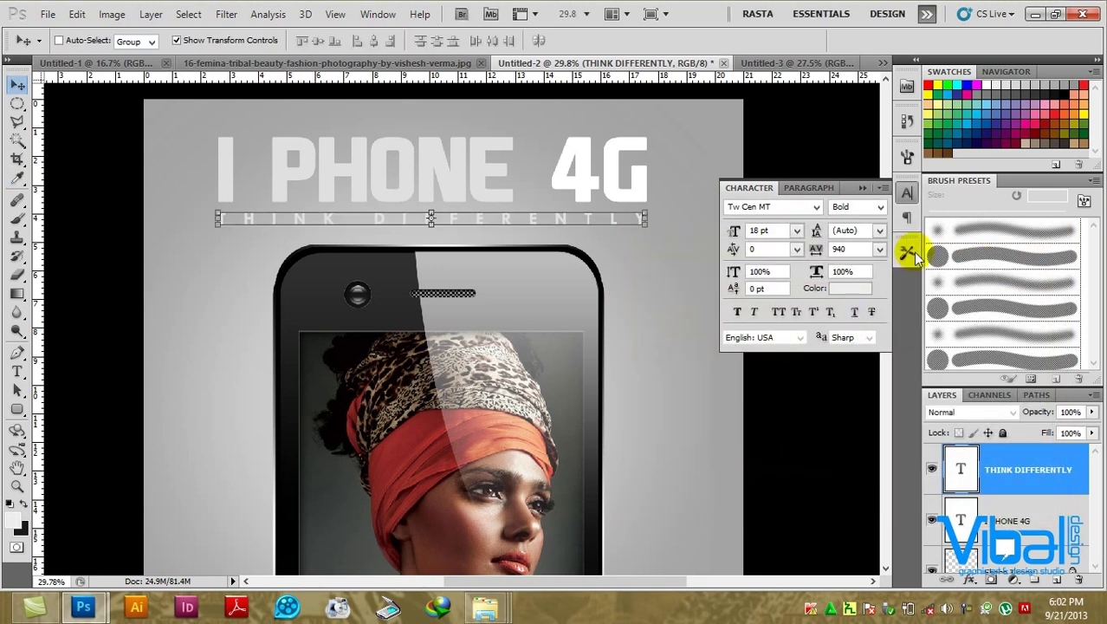
Pan around the whole phone and reselect the THINK DIFFERENTLY text layer.
{"action": "left_click", "coordinate": [670, 359], "text": "ctrl"}
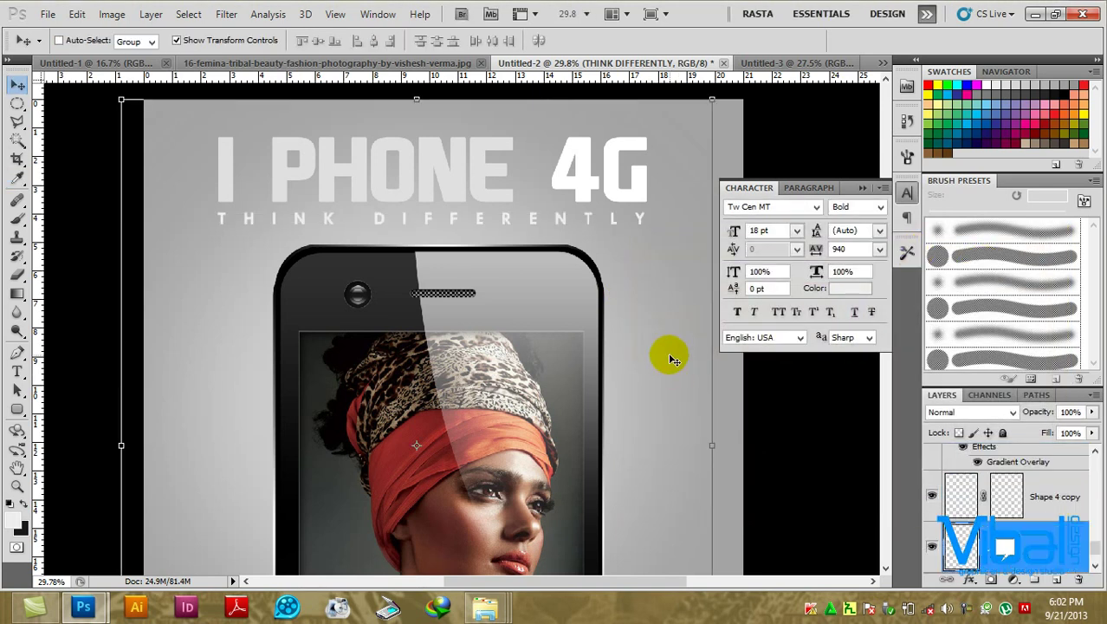
{"action": "scroll", "coordinate": [670, 359], "scroll_direction": "down", "scroll_amount": 2}
{"action": "left_click_drag", "start_coordinate": [626, 432], "coordinate": [553, 338]}
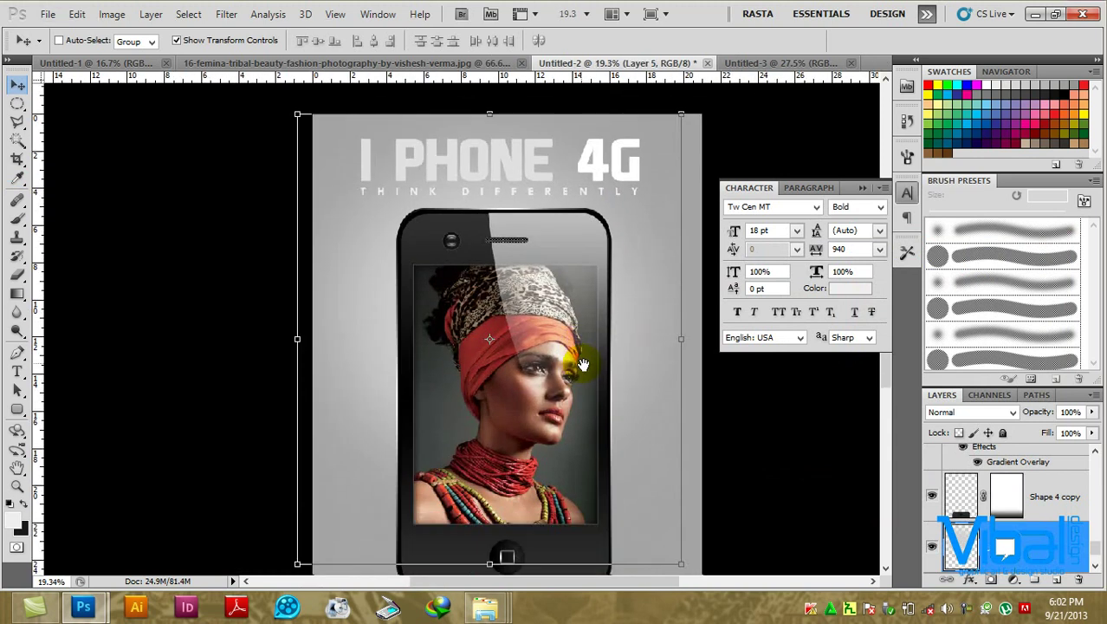
{"action": "left_click", "coordinate": [744, 442]}
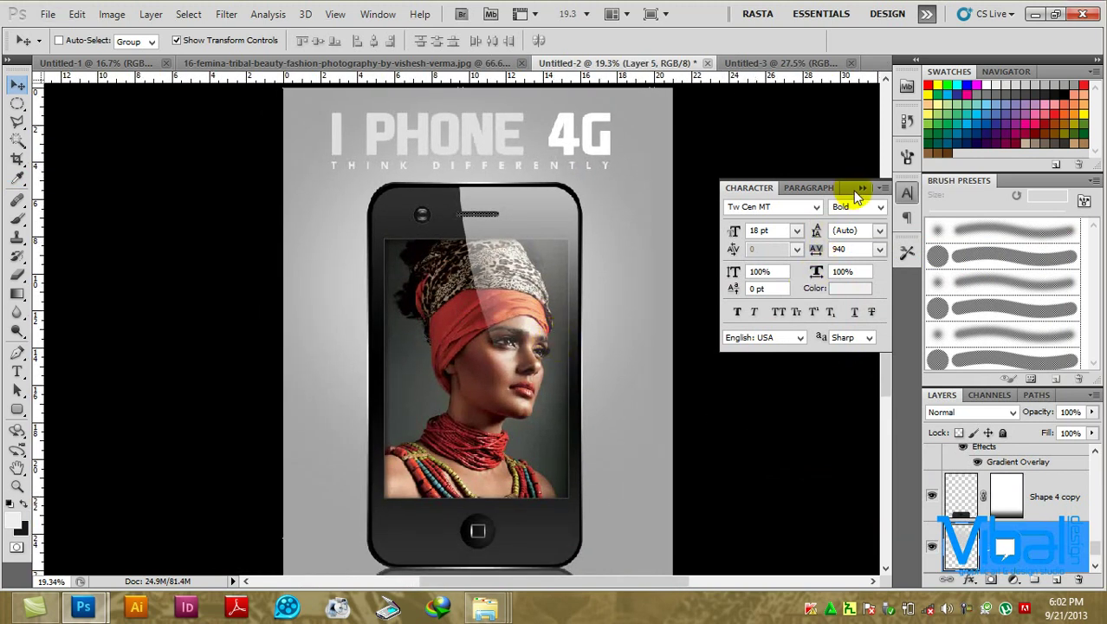
{"action": "scroll", "coordinate": [544, 395], "scroll_direction": "down", "scroll_amount": 2}
{"action": "scroll", "coordinate": [513, 395], "scroll_direction": "down", "scroll_amount": 2}
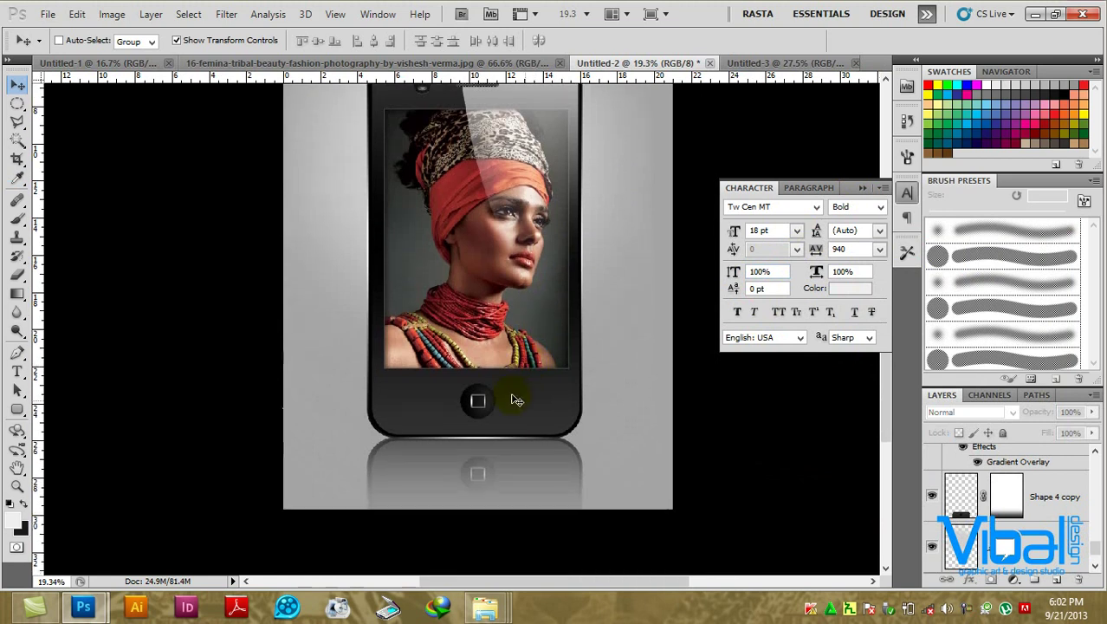
{"action": "scroll", "coordinate": [514, 396], "scroll_direction": "down", "scroll_amount": 1}
{"action": "scroll", "coordinate": [502, 165], "scroll_direction": "up", "scroll_amount": 3}
{"action": "scroll", "coordinate": [502, 165], "scroll_direction": "up", "scroll_amount": 2}
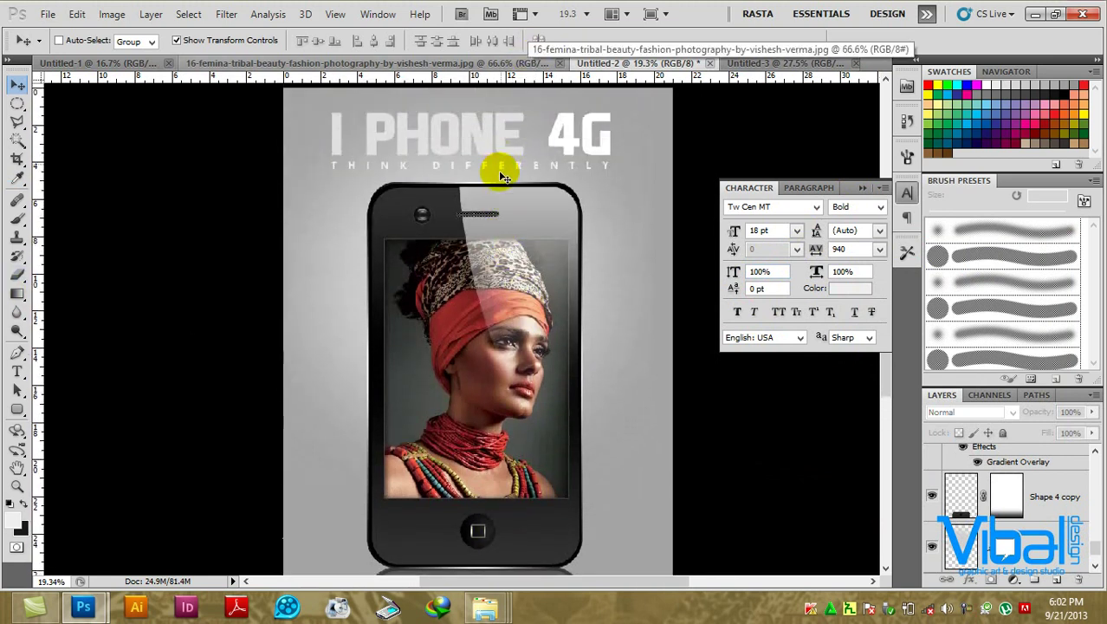
{"action": "left_click", "coordinate": [506, 169], "text": "ctrl"}
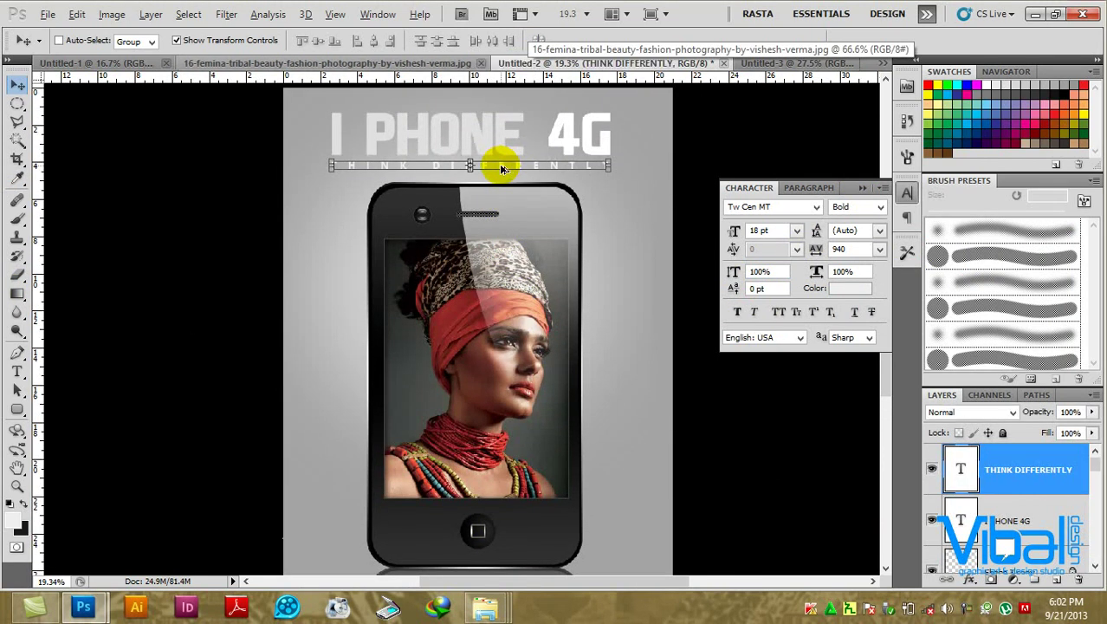
Duplicate the THINK DIFFERENTLY line and move the copy below the phone's reflection.
{"action": "mouse_move", "coordinate": [506, 170]}
{"action": "left_mouse_down"}
{"action": "mouse_move", "coordinate": [495, 244]}
{"action": "mouse_move", "coordinate": [509, 451]}
{"action": "left_mouse_up"}
{"action": "scroll", "coordinate": [515, 449], "scroll_direction": "down", "scroll_amount": 2}
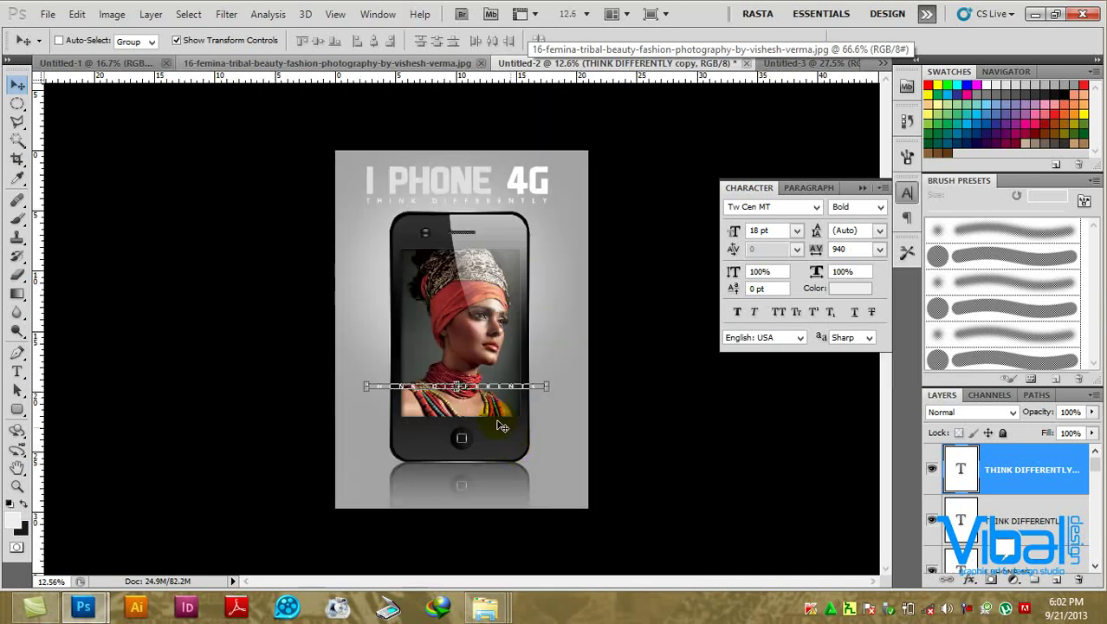
{"action": "scroll", "coordinate": [502, 423], "scroll_direction": "up", "scroll_amount": 2}
{"action": "key", "text": "ctrl+t"}
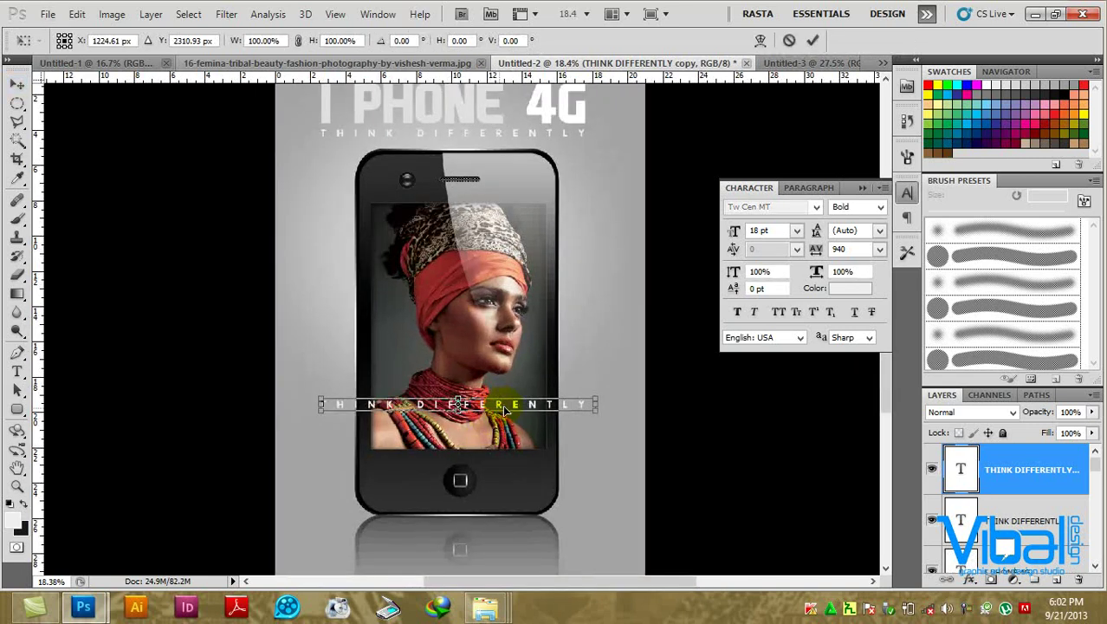
{"action": "left_click_drag", "start_coordinate": [505, 410], "coordinate": [495, 557]}
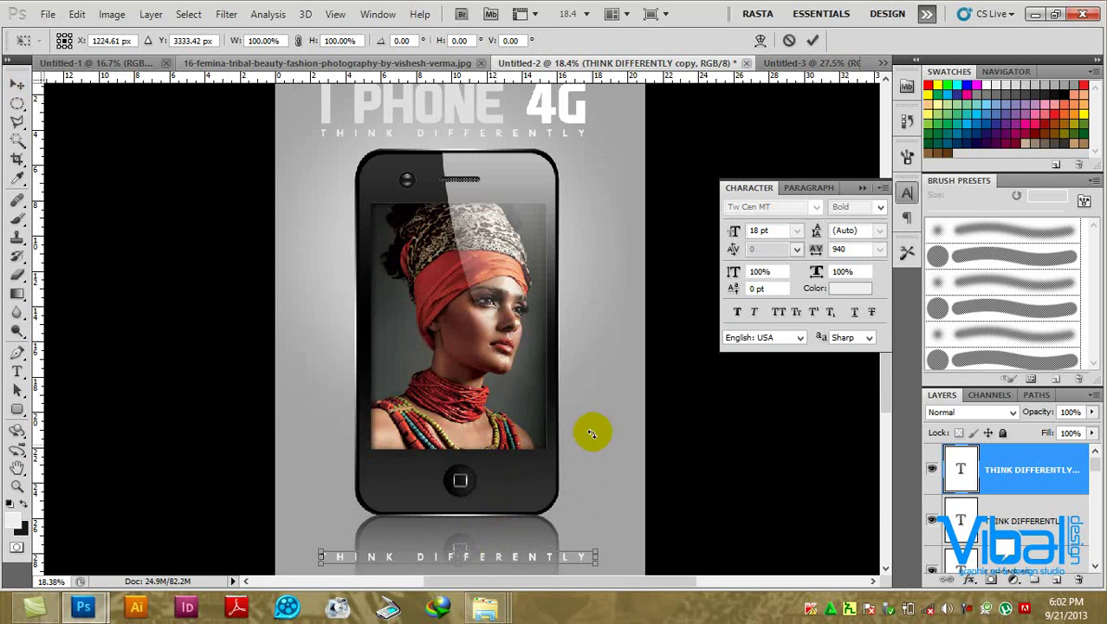
{"action": "scroll", "coordinate": [591, 433], "scroll_direction": "down", "scroll_amount": 2}
{"action": "key", "text": "Return"}
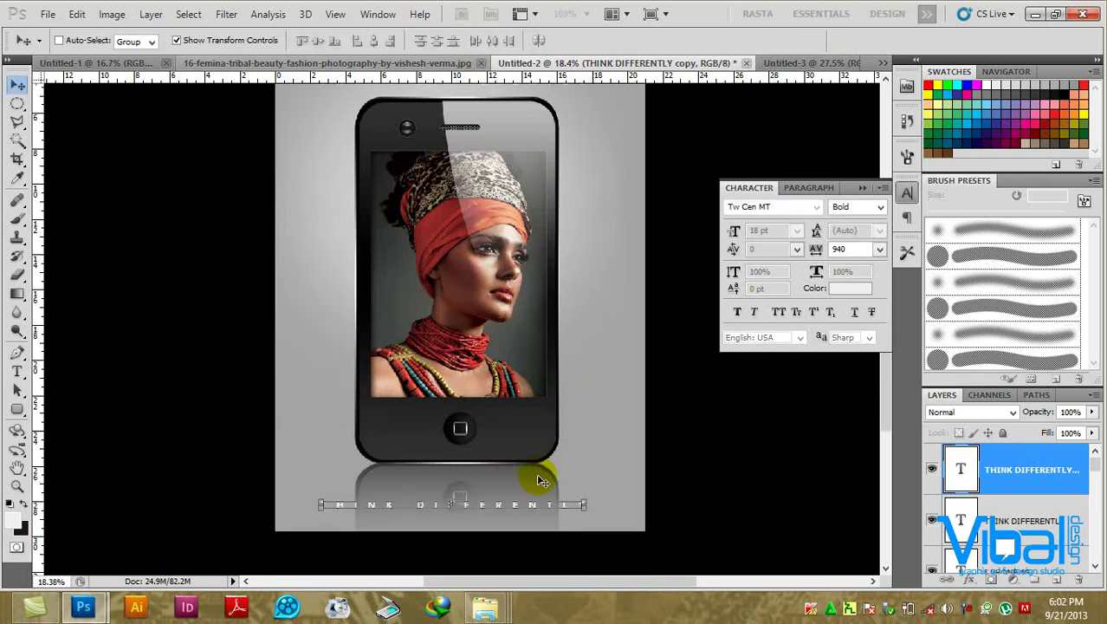
{"action": "left_click", "coordinate": [17, 371]}
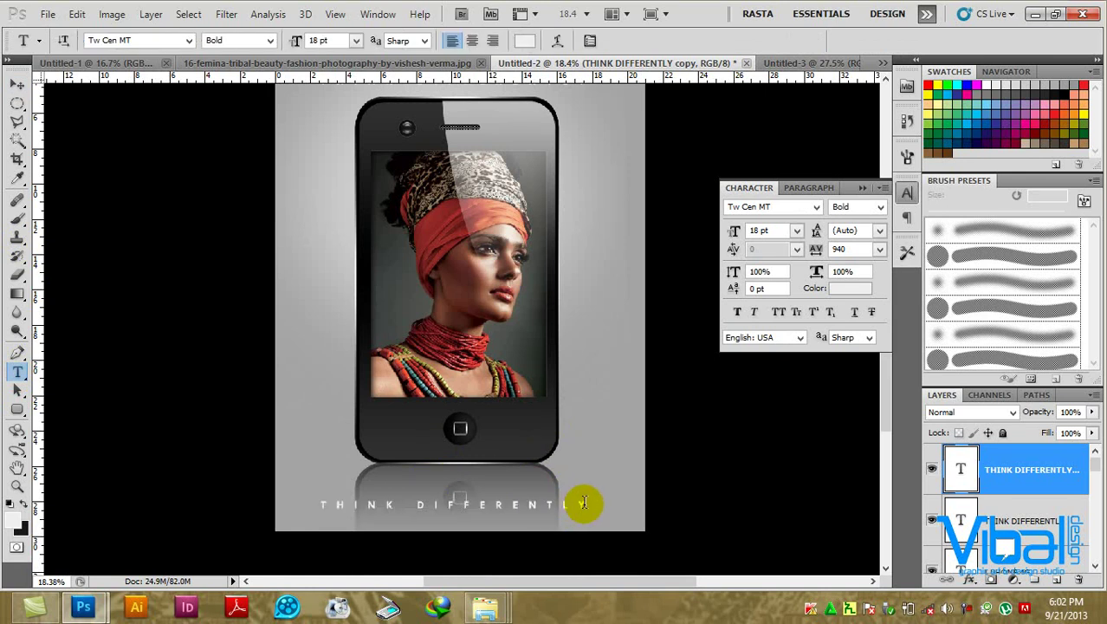
Replace the bottom line's text with the web address and adjust its letter spacing.
{"action": "key", "text": "ctrl+a"}
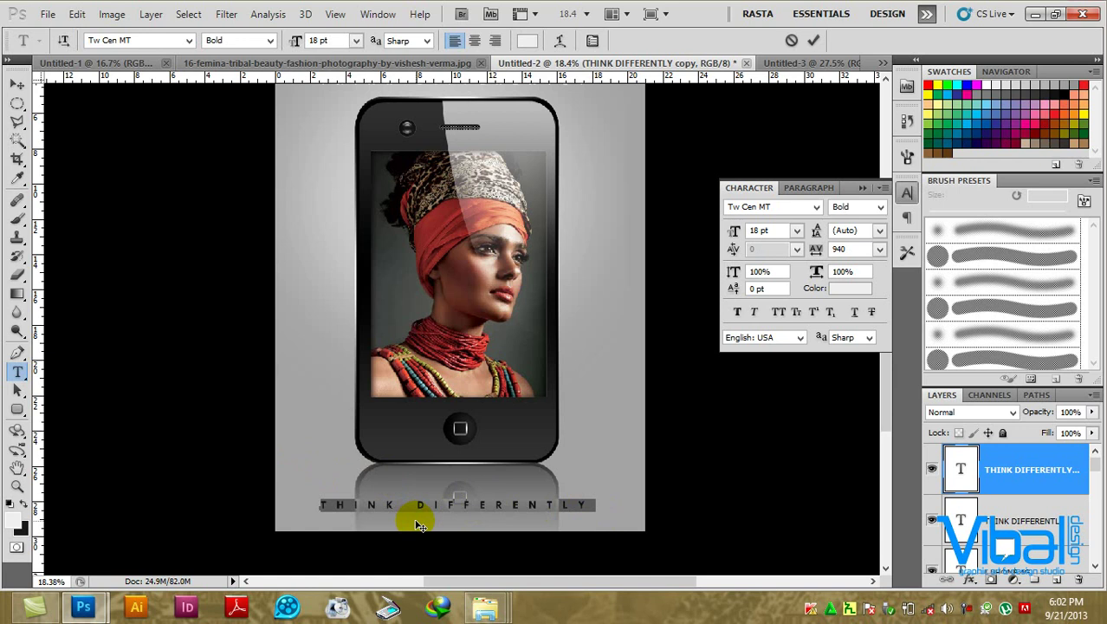
{"action": "key", "text": "ctrl+h"}
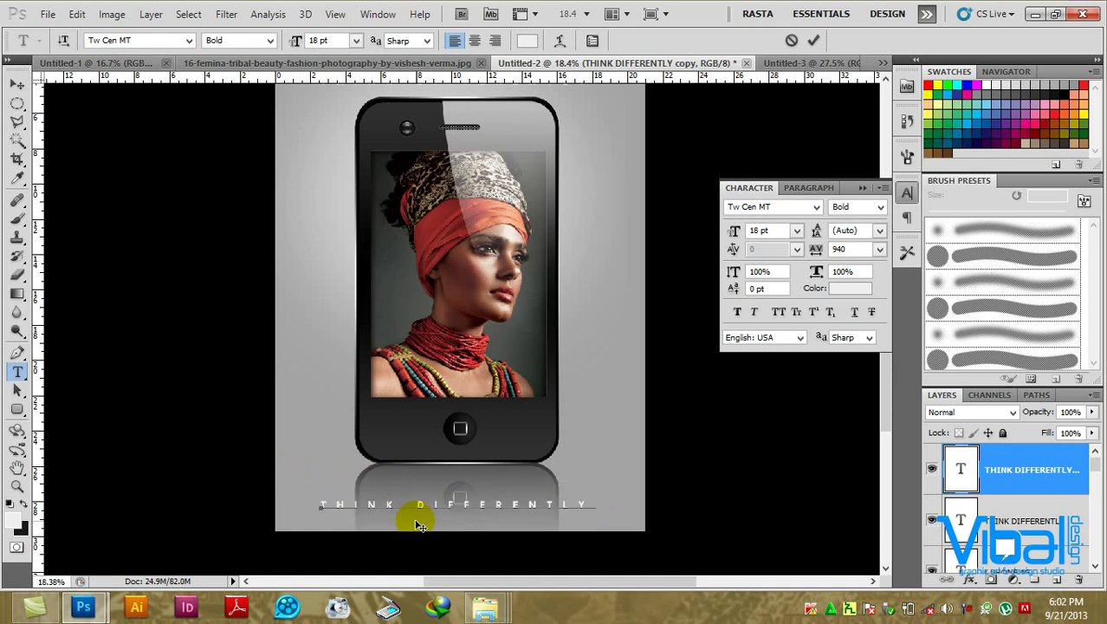
{"action": "type", "text": "www.vibph"}
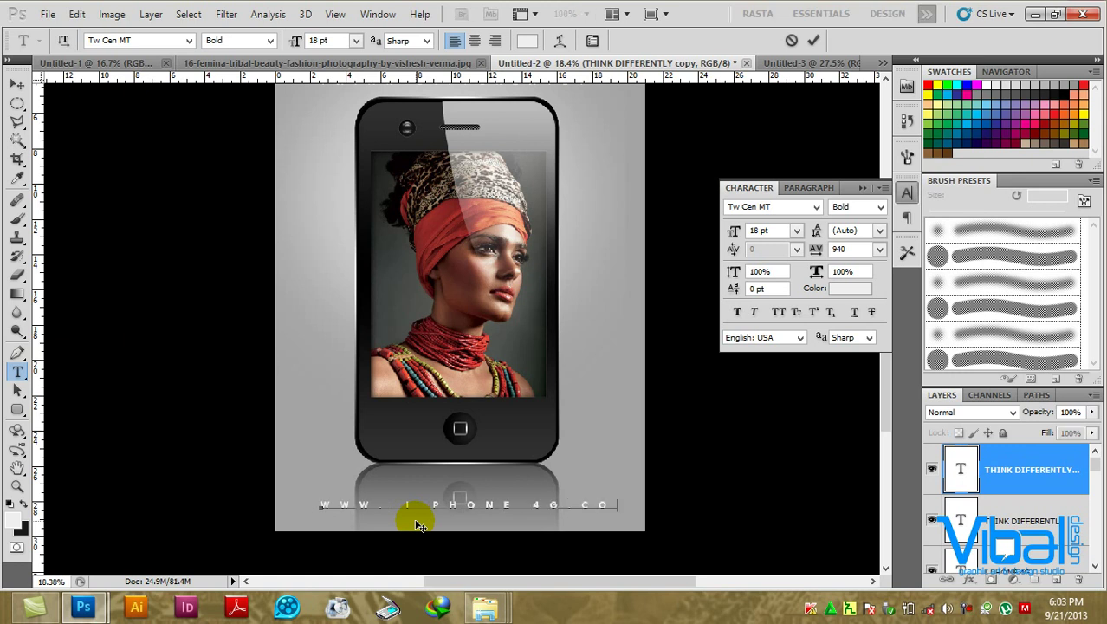
{"action": "left_click", "coordinate": [571, 504]}
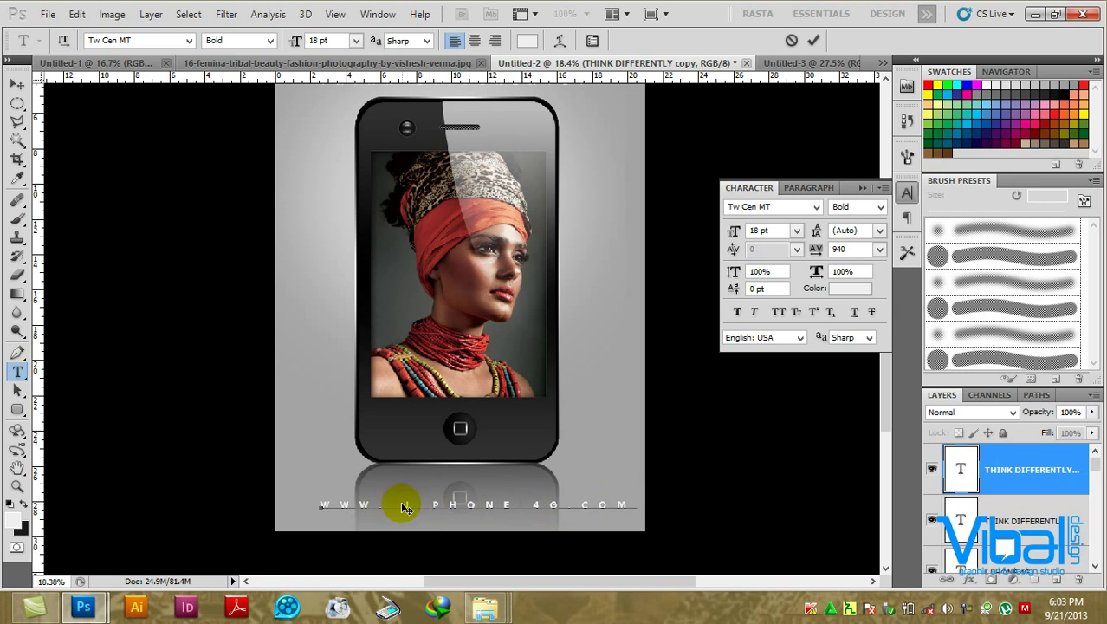
{"action": "left_click", "coordinate": [582, 503]}
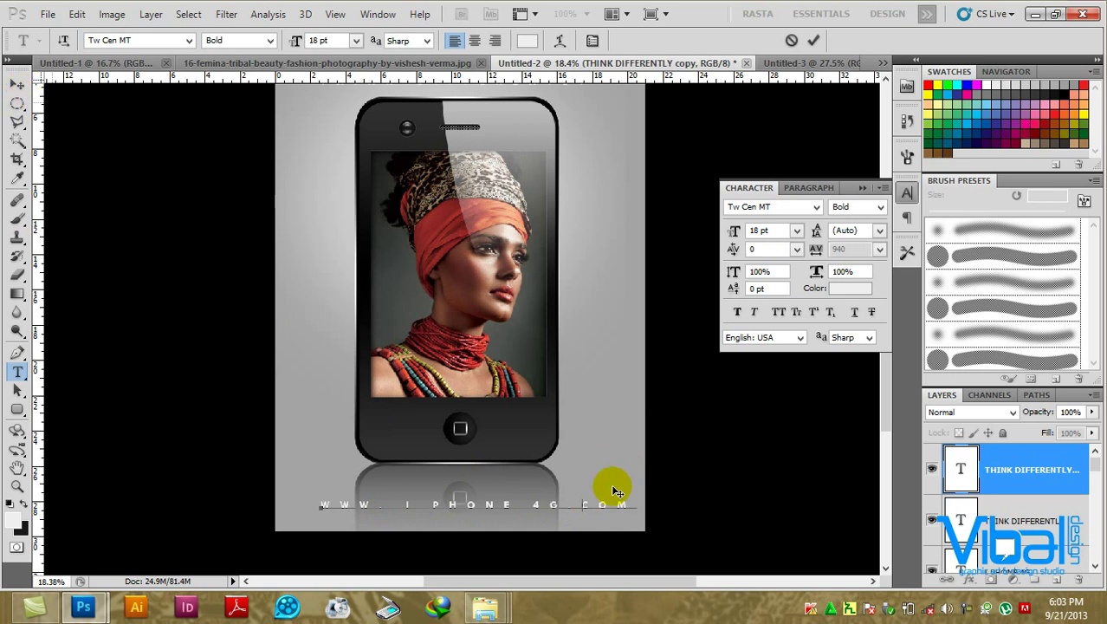
{"action": "left_click", "coordinate": [579, 502]}
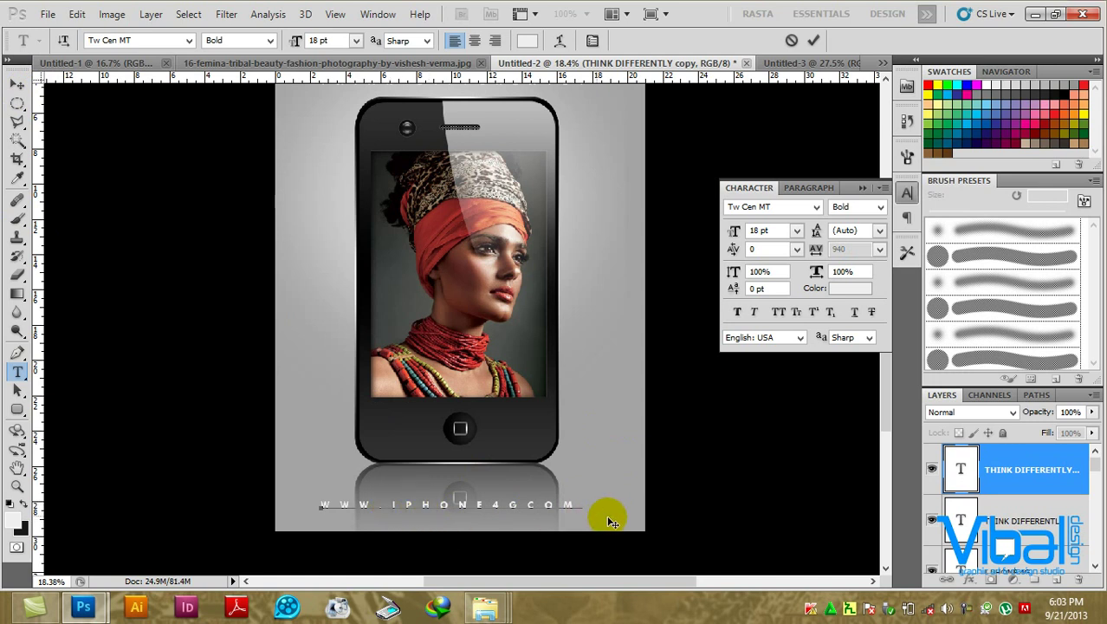
{"action": "left_click", "coordinate": [17, 85]}
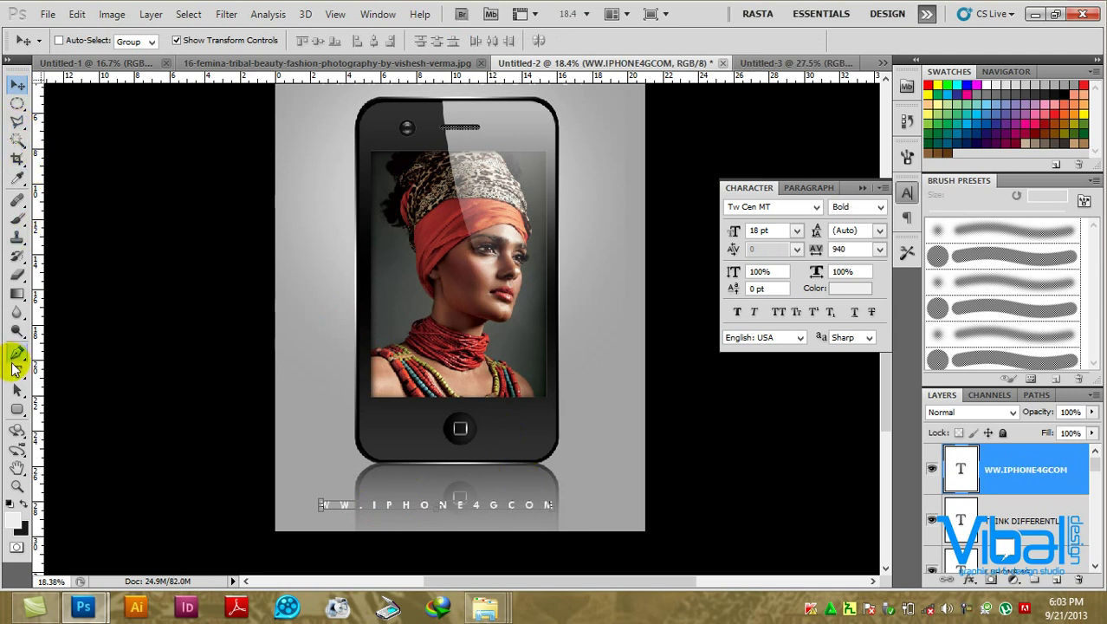
{"action": "left_click", "coordinate": [18, 371]}
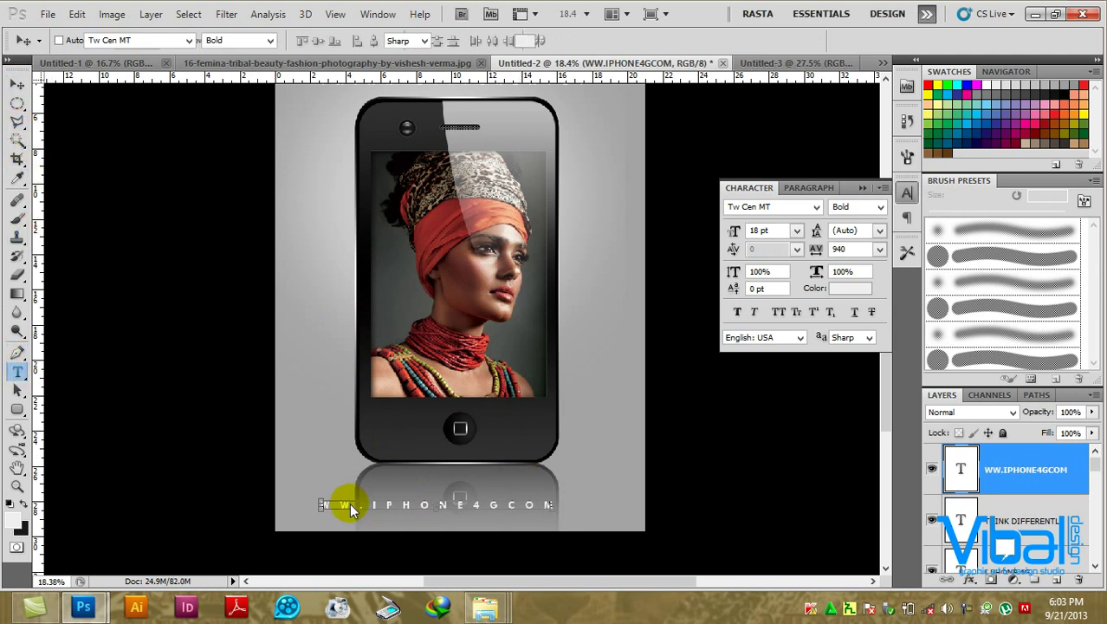
{"action": "type", "text": "W"}
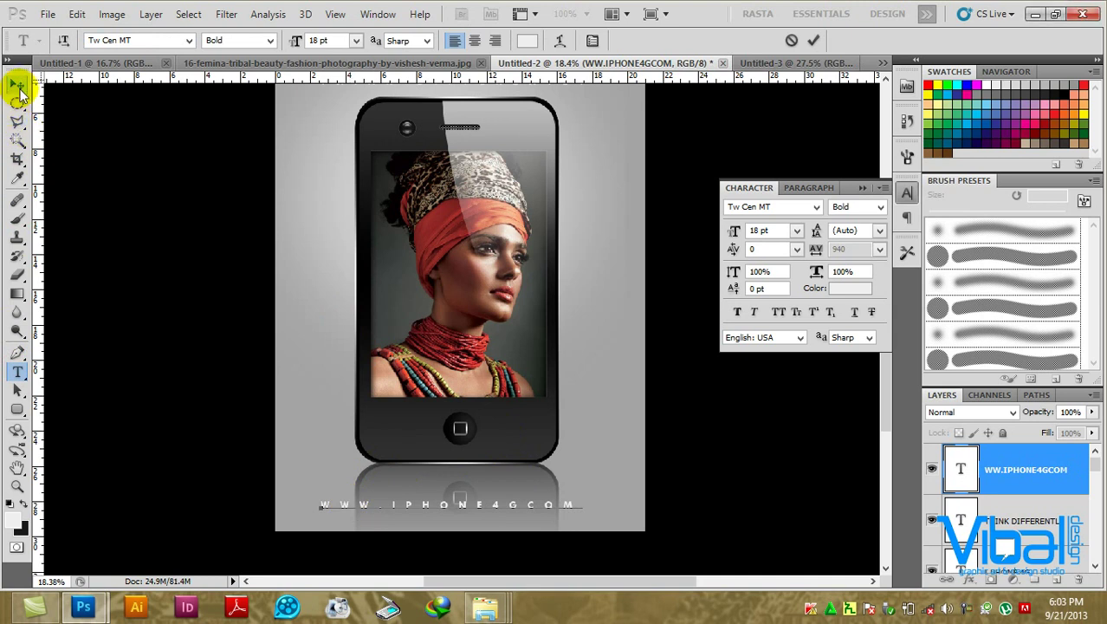
{"action": "left_click", "coordinate": [18, 85]}
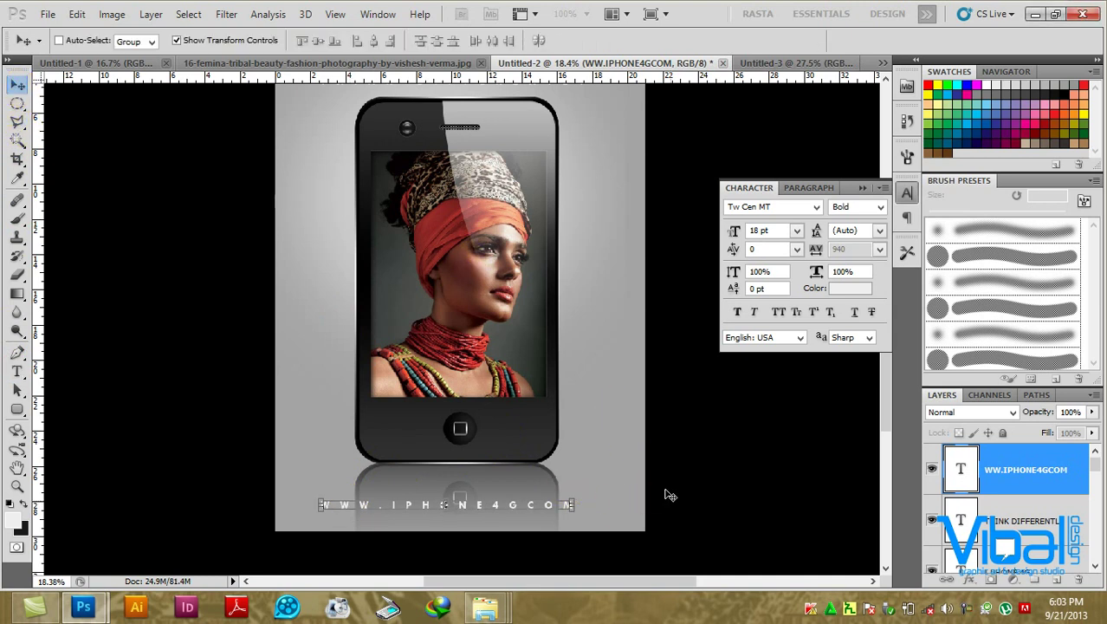
{"action": "left_click", "coordinate": [575, 509]}
{"action": "double_click", "coordinate": [573, 511]}
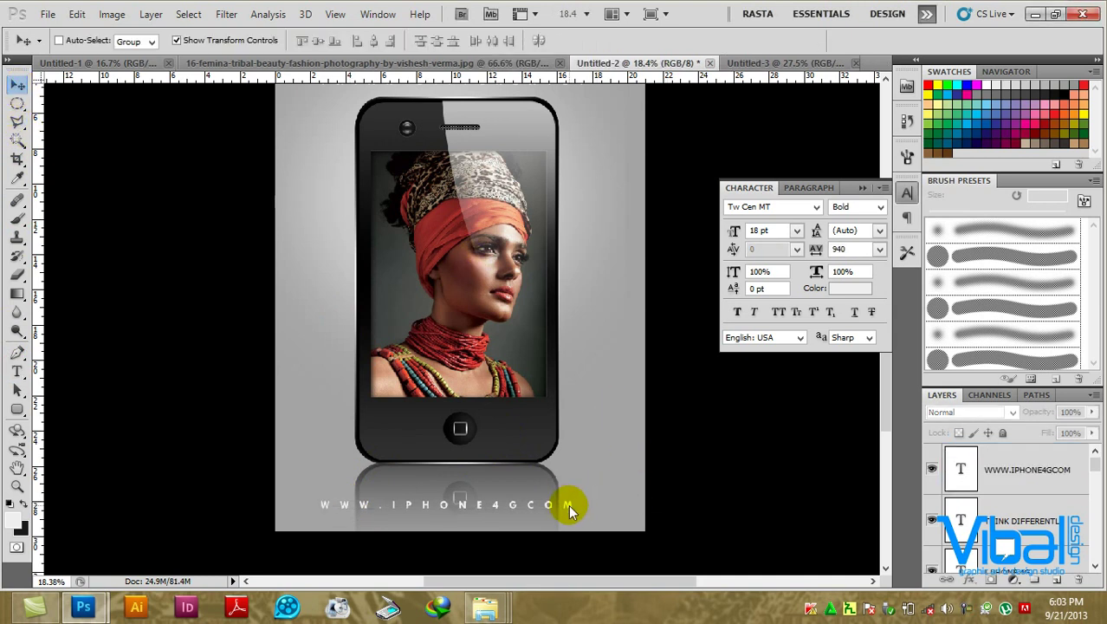
{"action": "left_click", "coordinate": [549, 506]}
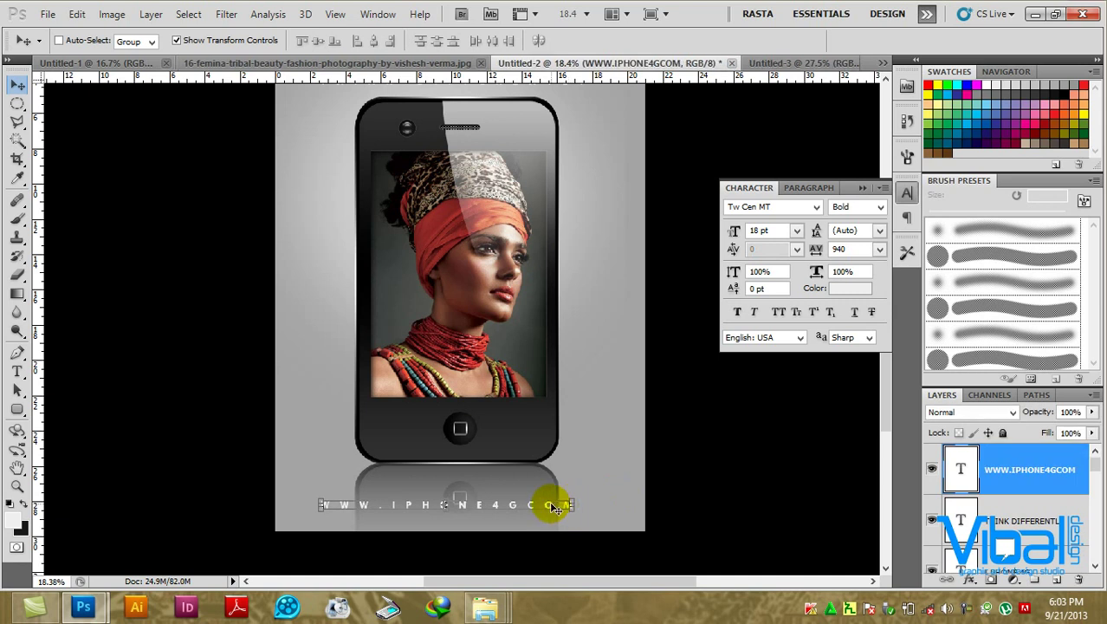
{"action": "left_click_drag", "start_coordinate": [557, 506], "coordinate": [561, 508]}
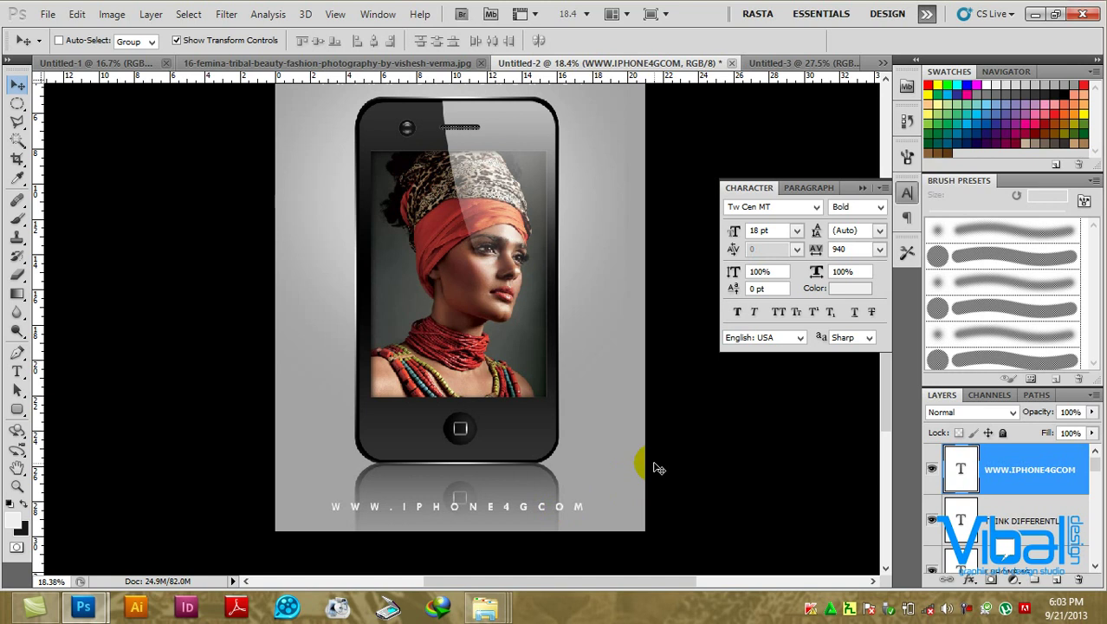
{"action": "key", "text": "ctrl+0"}
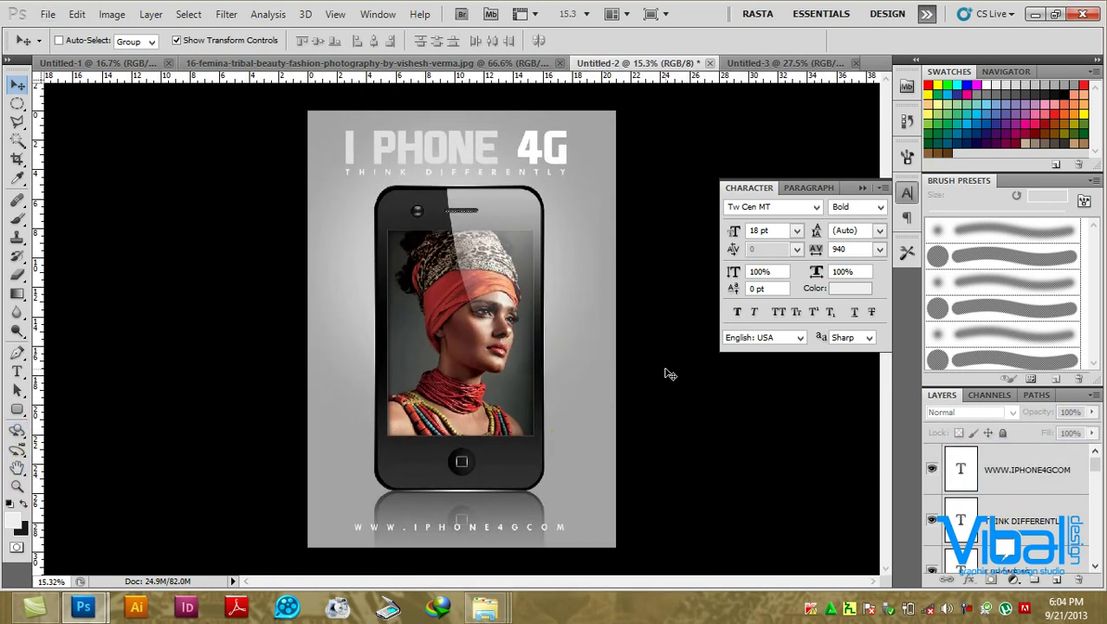
Close the Character panel and set the foreground colour to mid grey #aaaaaa.
{"action": "left_click", "coordinate": [862, 188]}
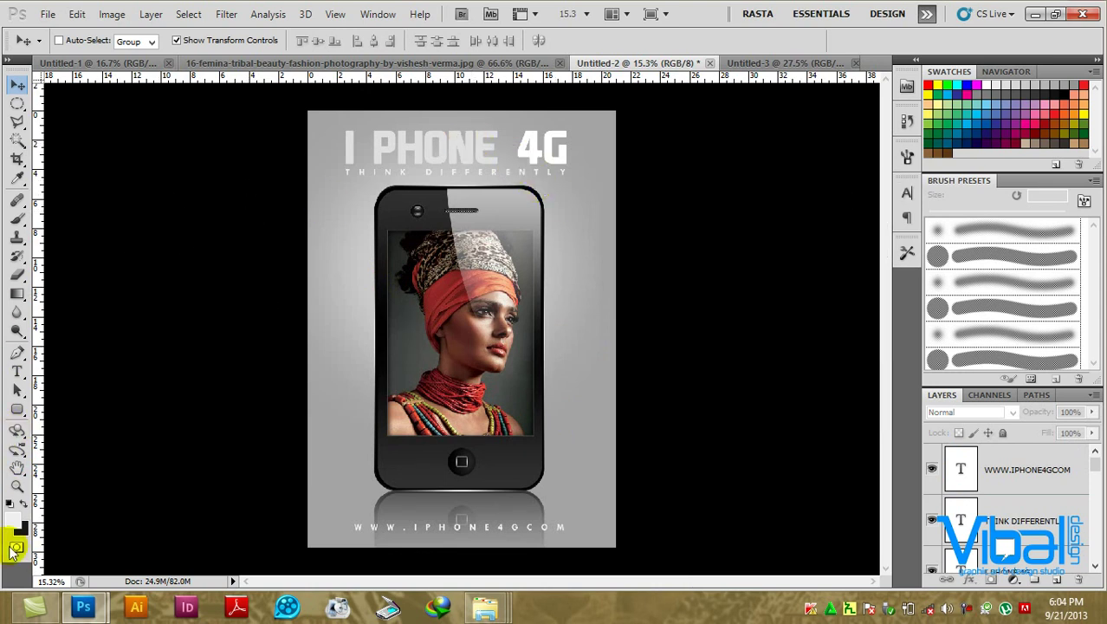
{"action": "left_click", "coordinate": [13, 518]}
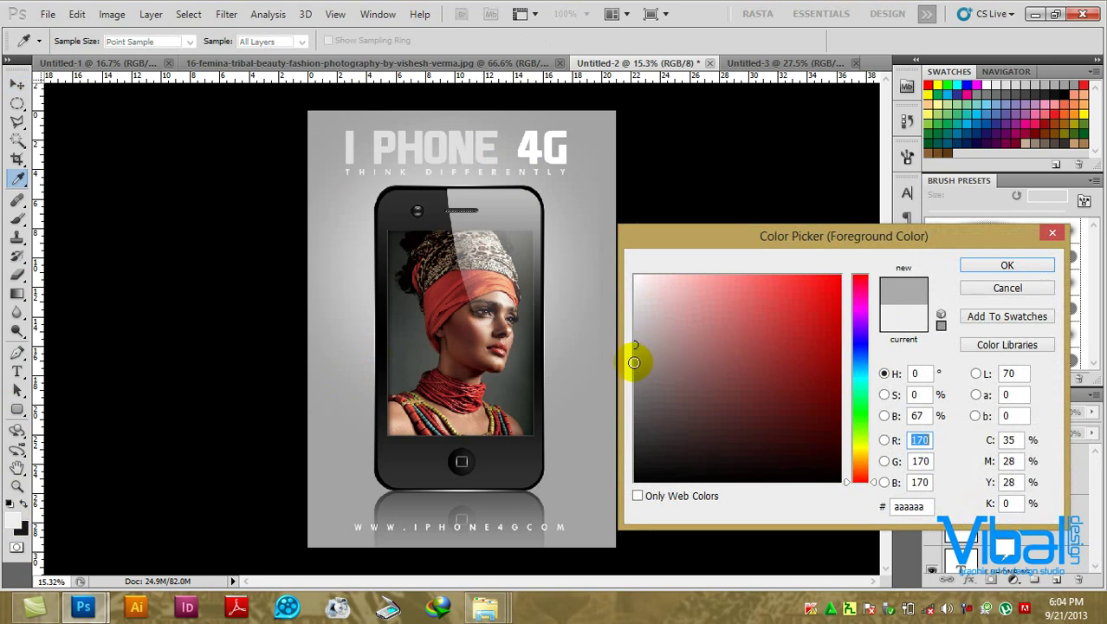
{"action": "left_click", "coordinate": [728, 312]}
{"action": "left_click", "coordinate": [986, 264]}
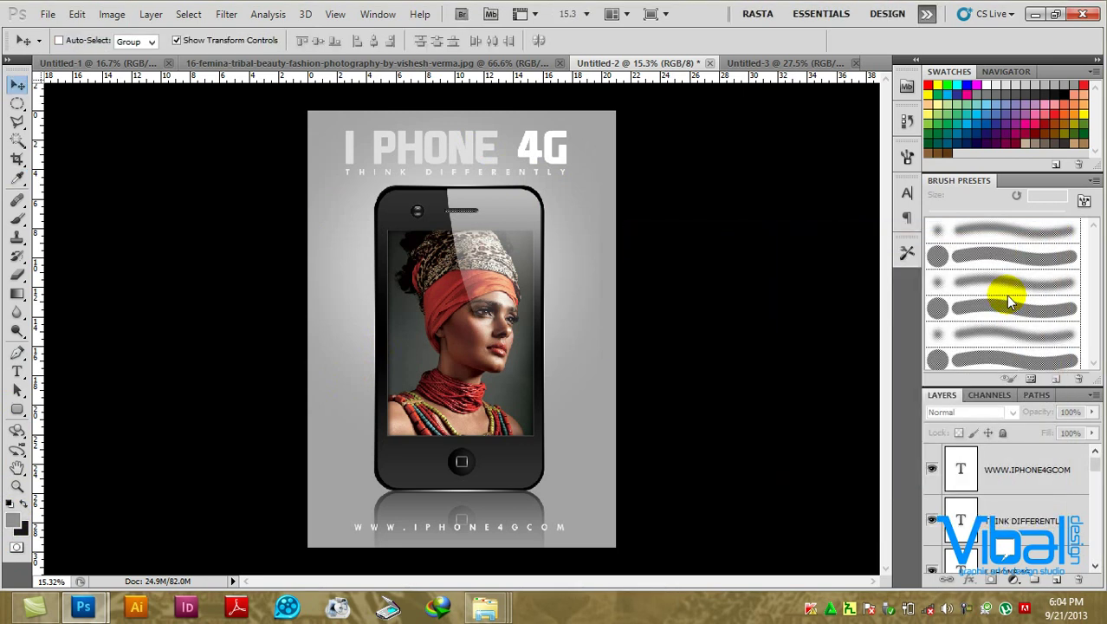
Select the glow layer Layer 5 and move it lower behind the phone.
{"action": "scroll", "coordinate": [1071, 459], "scroll_direction": "down", "scroll_amount": 5}
{"action": "scroll", "coordinate": [1064, 516], "scroll_direction": "down", "scroll_amount": 3}
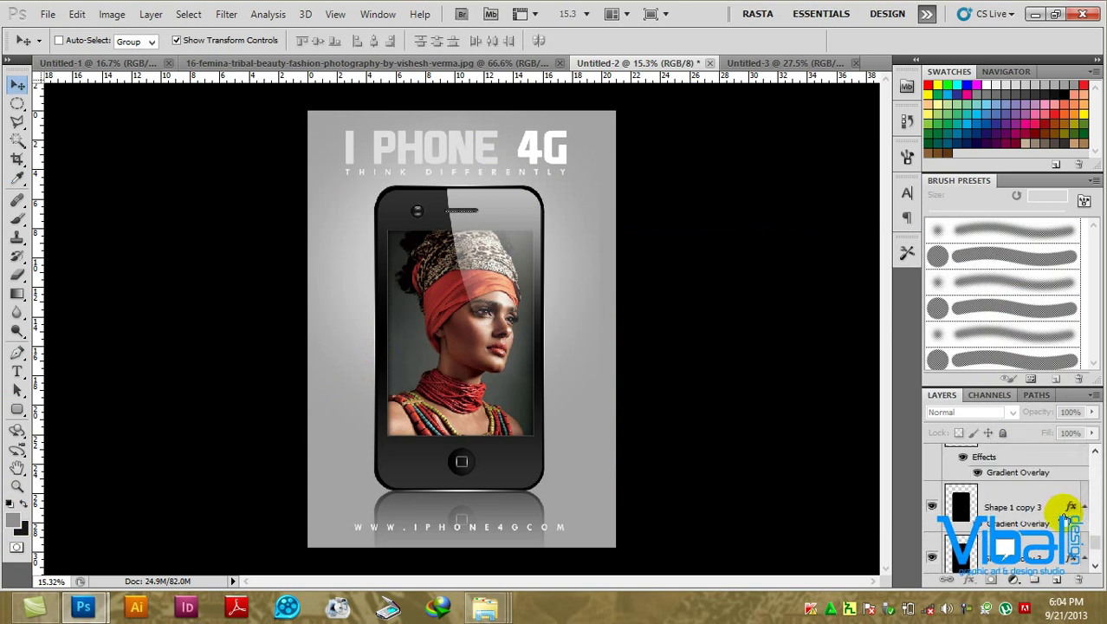
{"action": "scroll", "coordinate": [1065, 516], "scroll_direction": "down", "scroll_amount": 3}
{"action": "left_click", "coordinate": [1040, 545]}
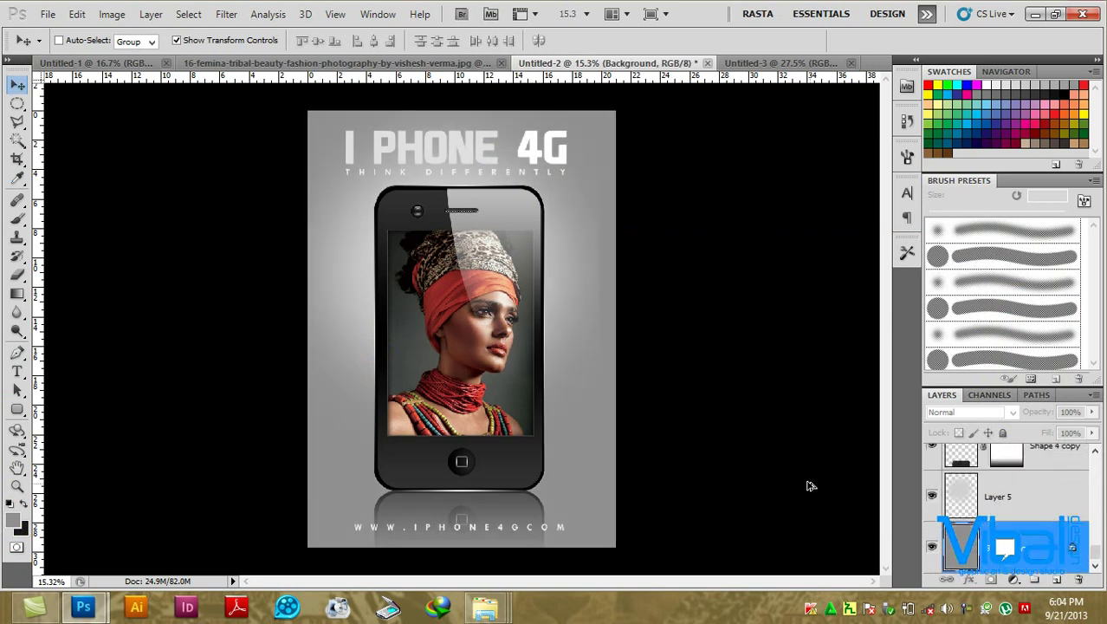
{"action": "left_click", "coordinate": [612, 329]}
{"action": "left_click", "coordinate": [596, 309]}
{"action": "left_click", "coordinate": [571, 288], "text": "ctrl"}
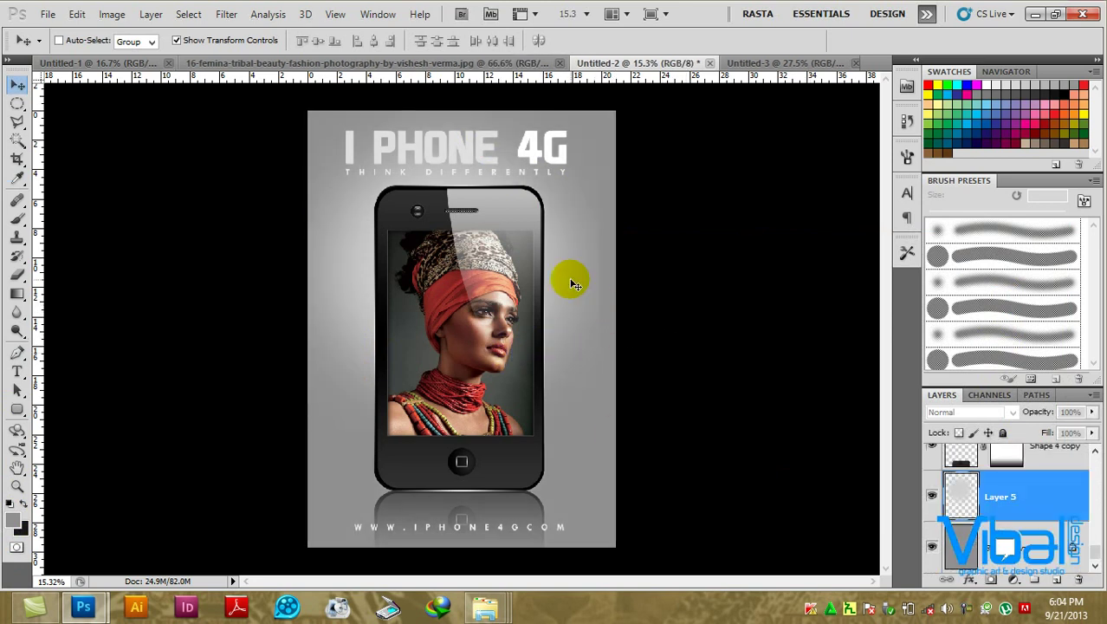
{"action": "left_click_drag", "start_coordinate": [578, 299], "coordinate": [626, 473]}
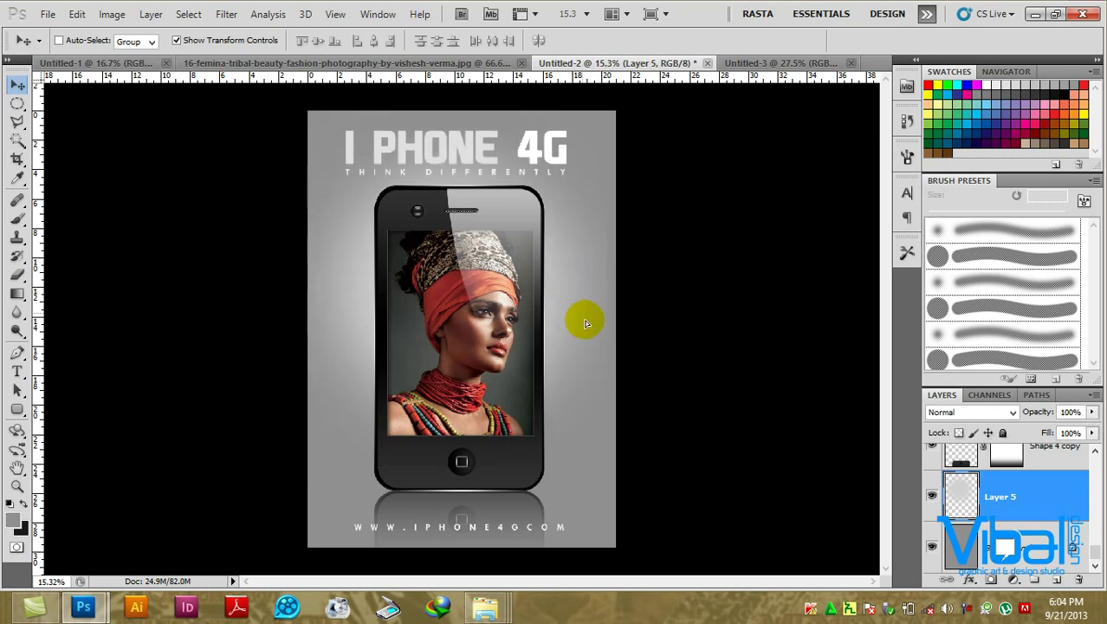
Scale the Layer 5 glow up to about 108% with Free Transform.
{"action": "key", "text": "ctrl+t"}
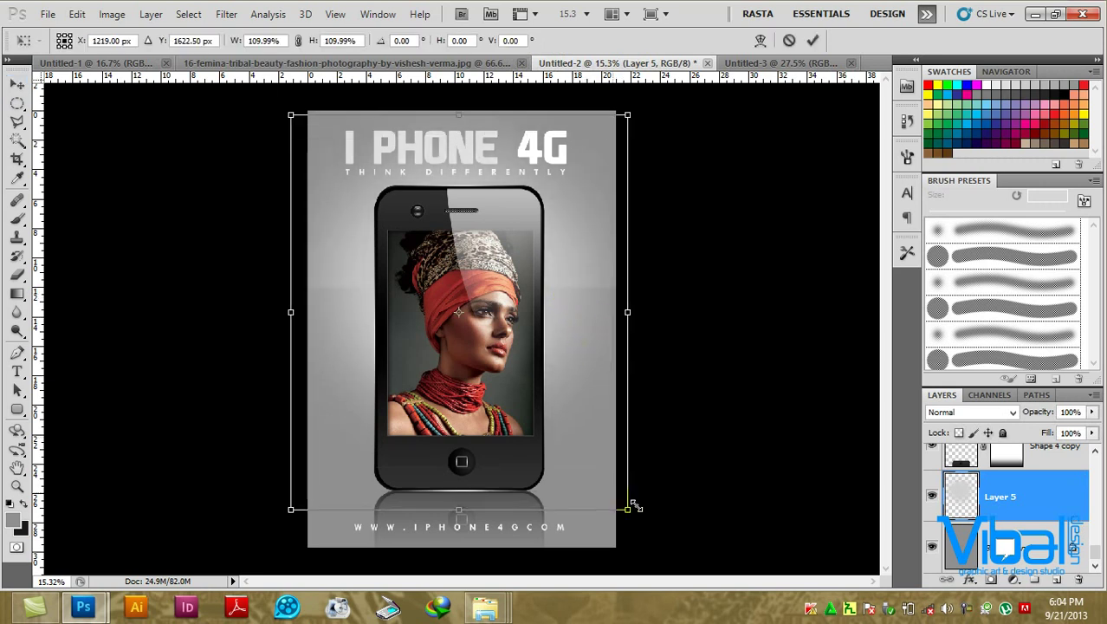
{"action": "left_click_drag", "start_coordinate": [615, 491], "coordinate": [633, 500]}
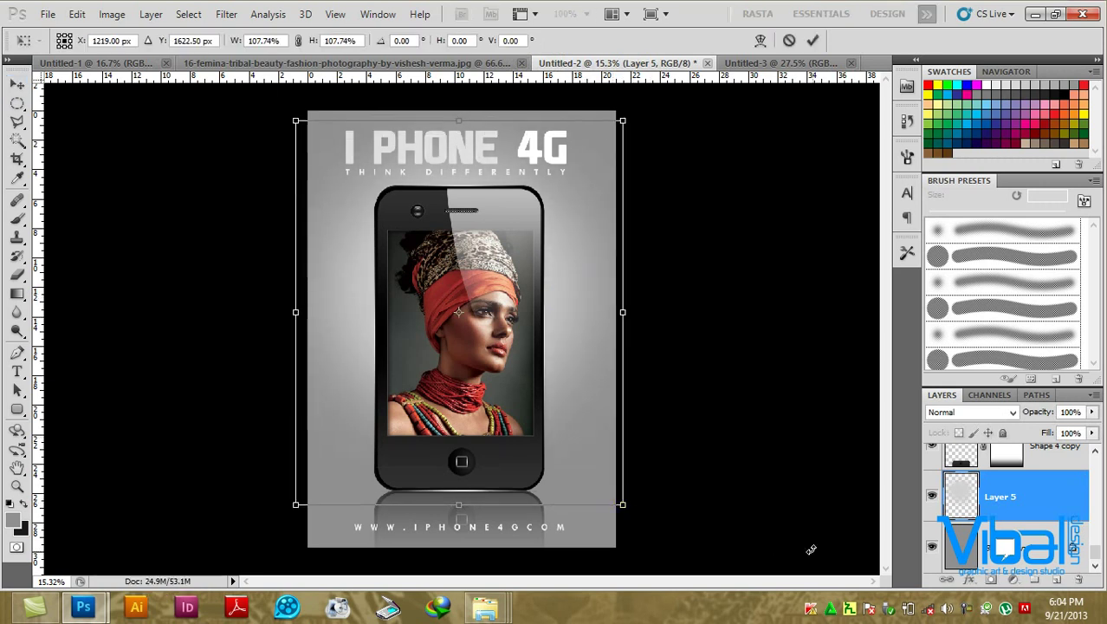
{"action": "key", "text": "Return"}
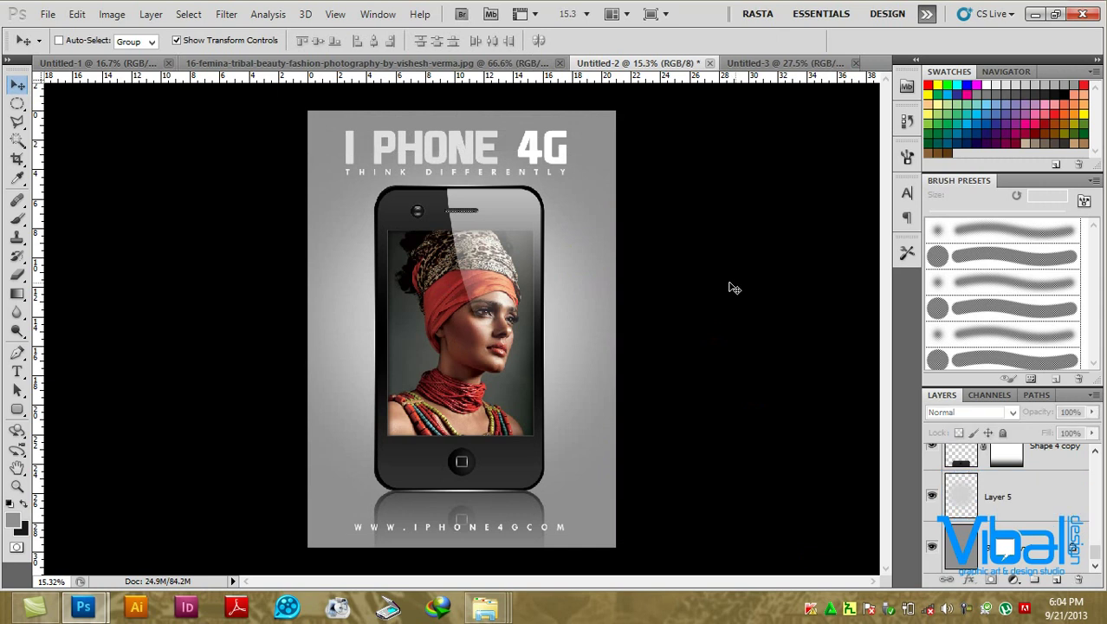
{"action": "left_click", "coordinate": [617, 315]}
{"action": "scroll", "coordinate": [617, 318], "scroll_direction": "down", "scroll_amount": 1}
{"action": "scroll", "coordinate": [628, 318], "scroll_direction": "up", "scroll_amount": 1}
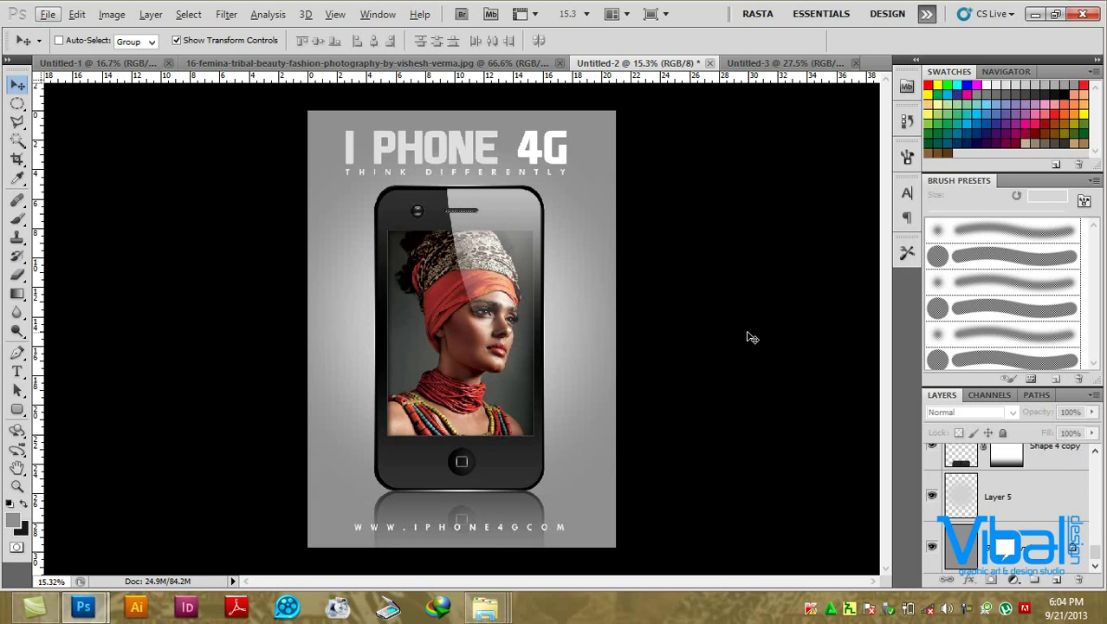
{"action": "scroll", "coordinate": [753, 337], "scroll_direction": "up", "scroll_amount": 1}
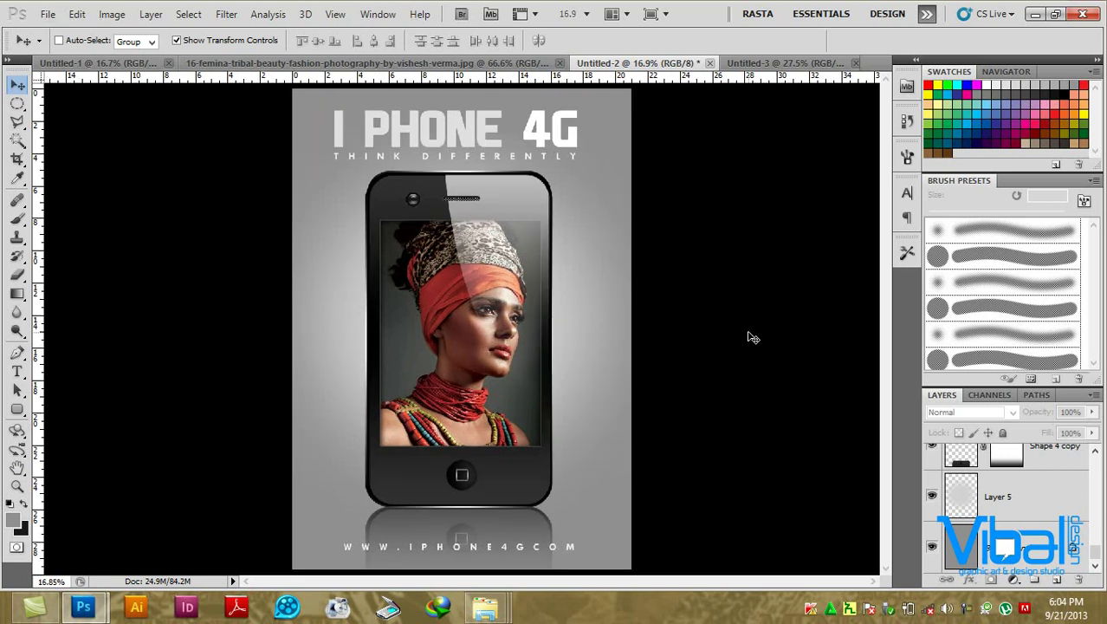
{"action": "scroll", "coordinate": [752, 337], "scroll_direction": "up", "scroll_amount": 1}
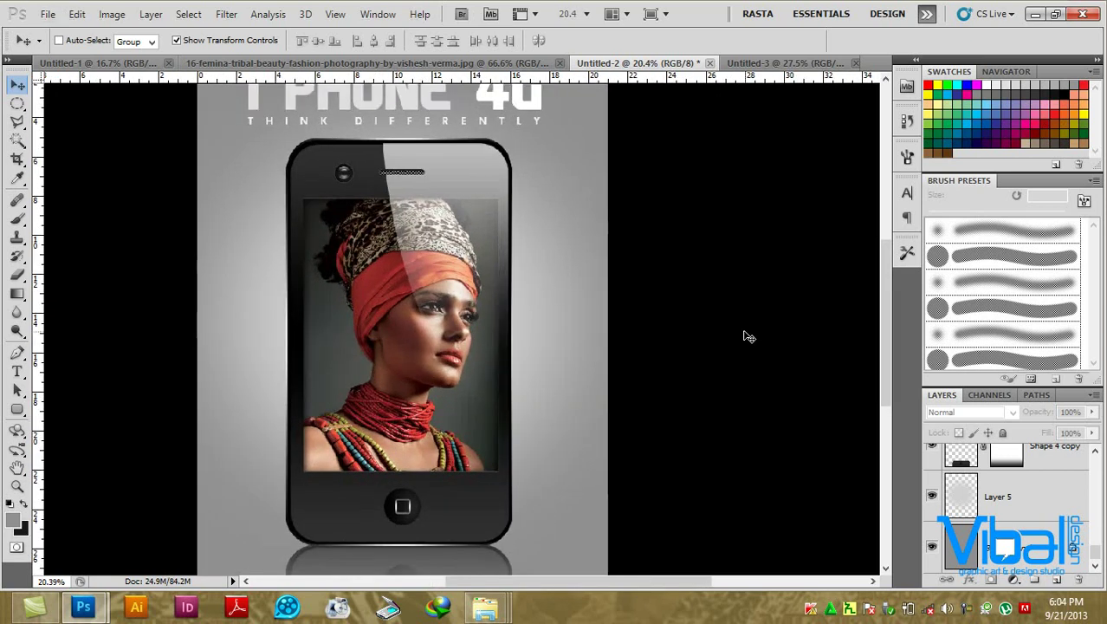
{"action": "scroll", "coordinate": [749, 337], "scroll_direction": "up", "scroll_amount": 1}
{"action": "scroll", "coordinate": [717, 317], "scroll_direction": "up", "scroll_amount": 1}
{"action": "mouse_move", "coordinate": [482, 312]}
{"action": "left_mouse_down"}
{"action": "mouse_move", "coordinate": [606, 240]}
{"action": "mouse_move", "coordinate": [593, 312]}
{"action": "left_mouse_up"}
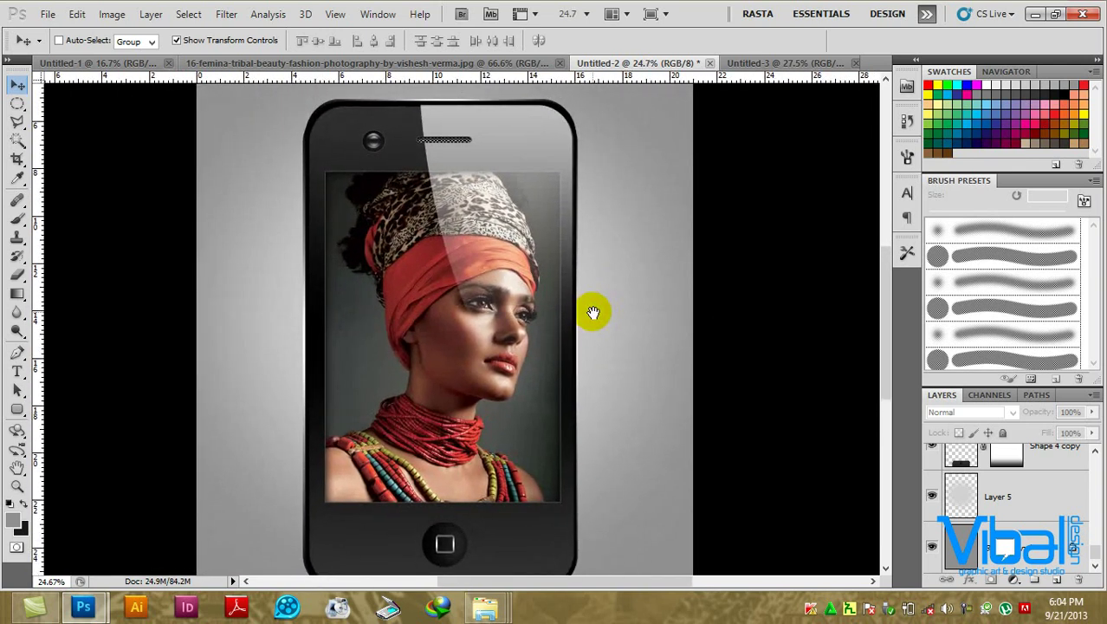
{"action": "scroll", "coordinate": [600, 325], "scroll_direction": "down", "scroll_amount": 1}
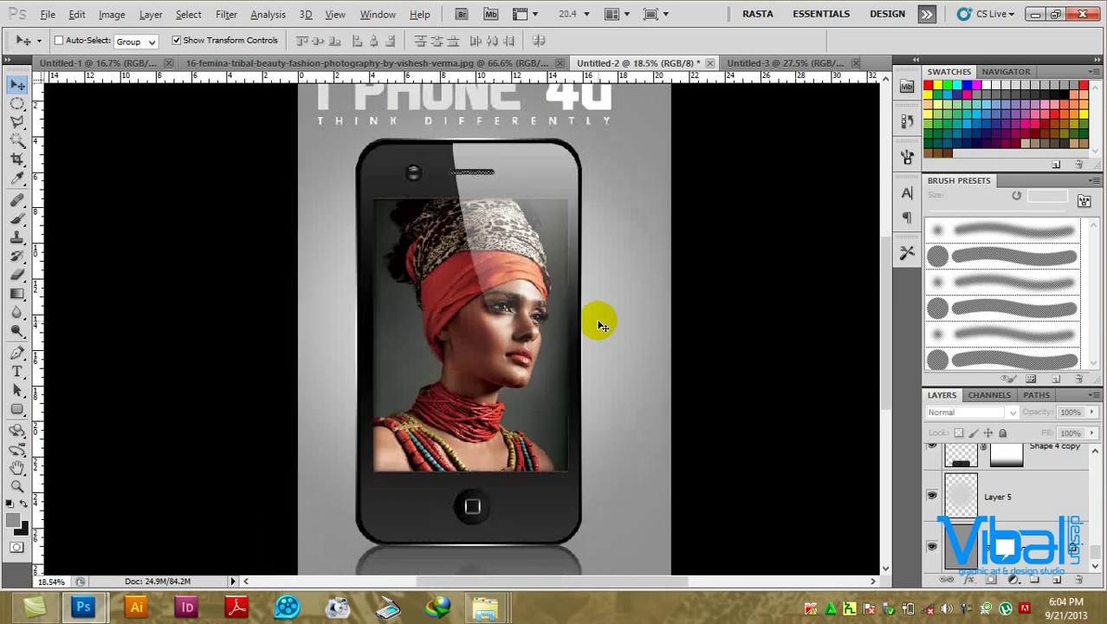
{"action": "scroll", "coordinate": [598, 324], "scroll_direction": "down", "scroll_amount": 1}
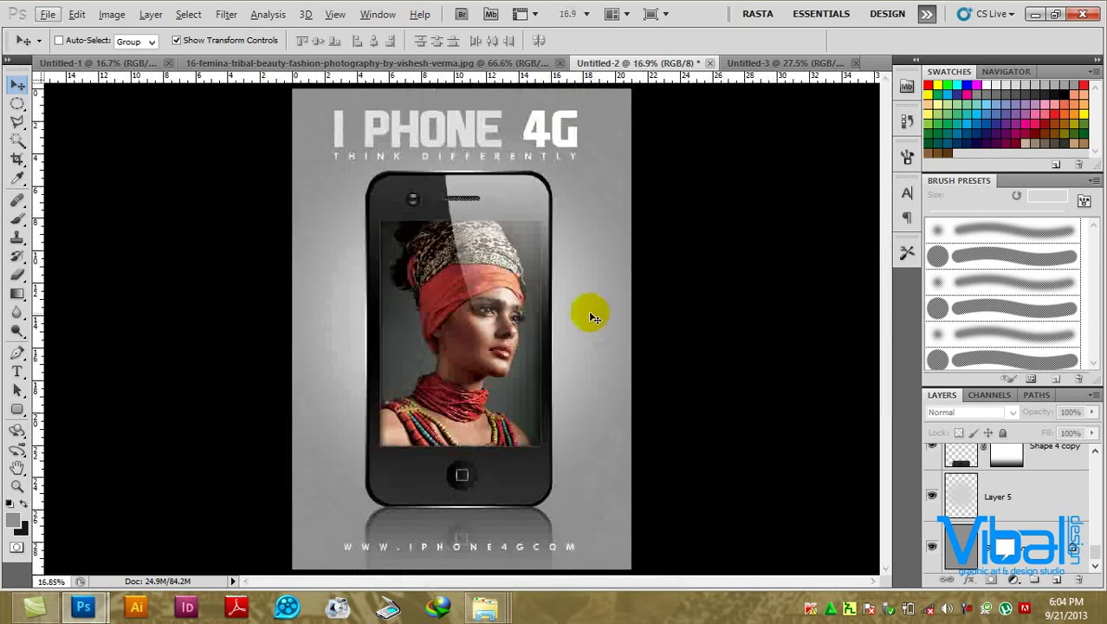